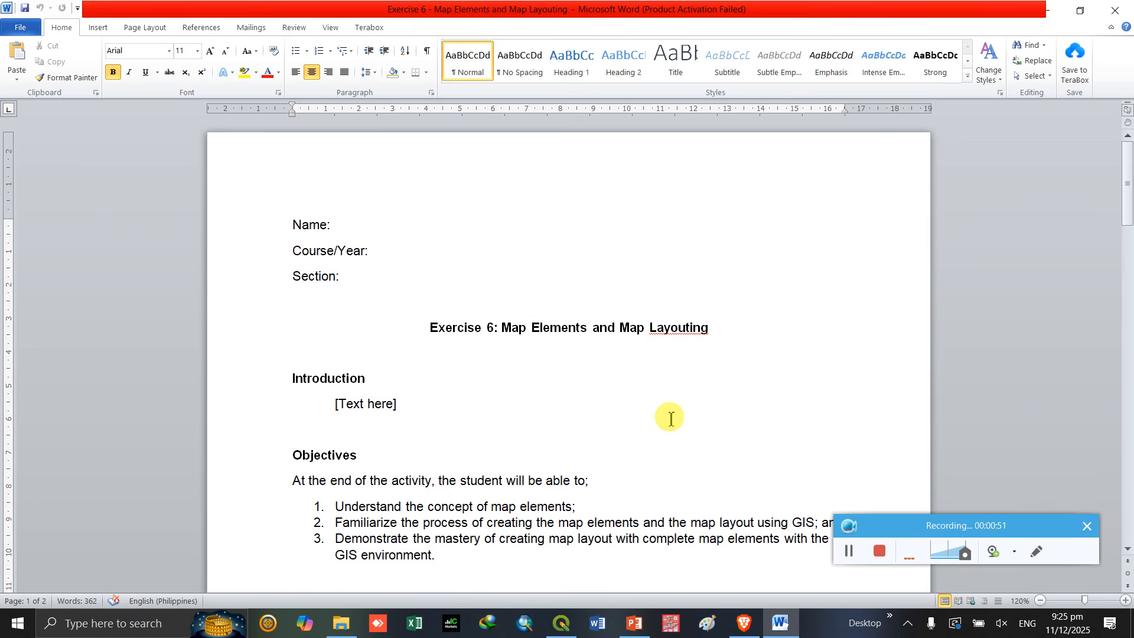
# - Switch to QGIS and create a new empty project from the New Empty Project template
pyautogui.scroll(-1, 672, 417)
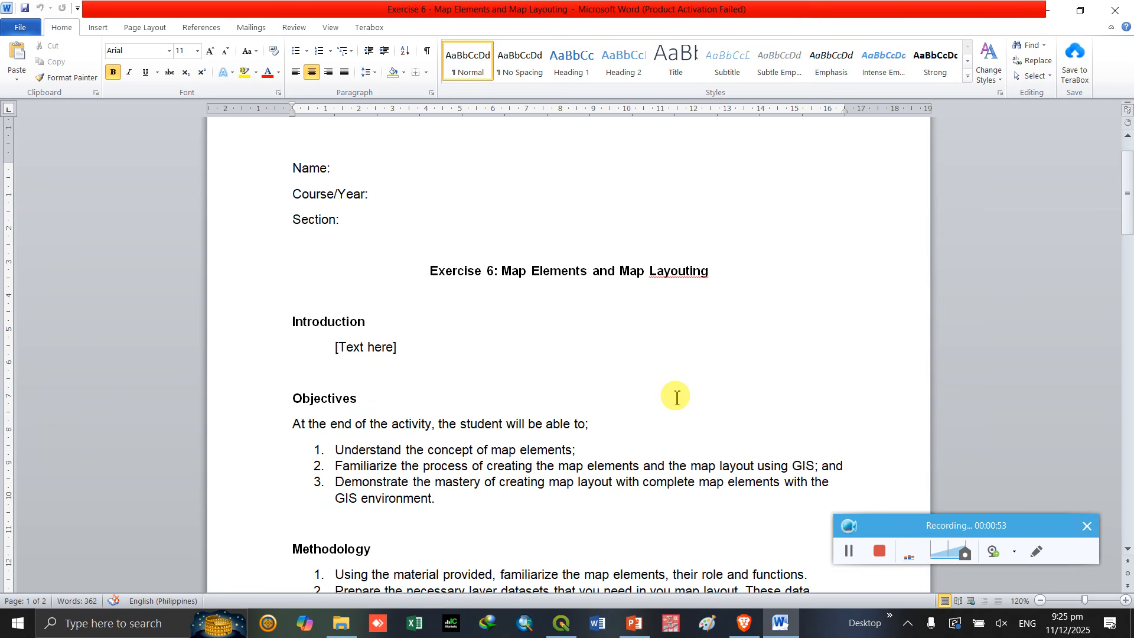
pyautogui.scroll(1, 676, 397)
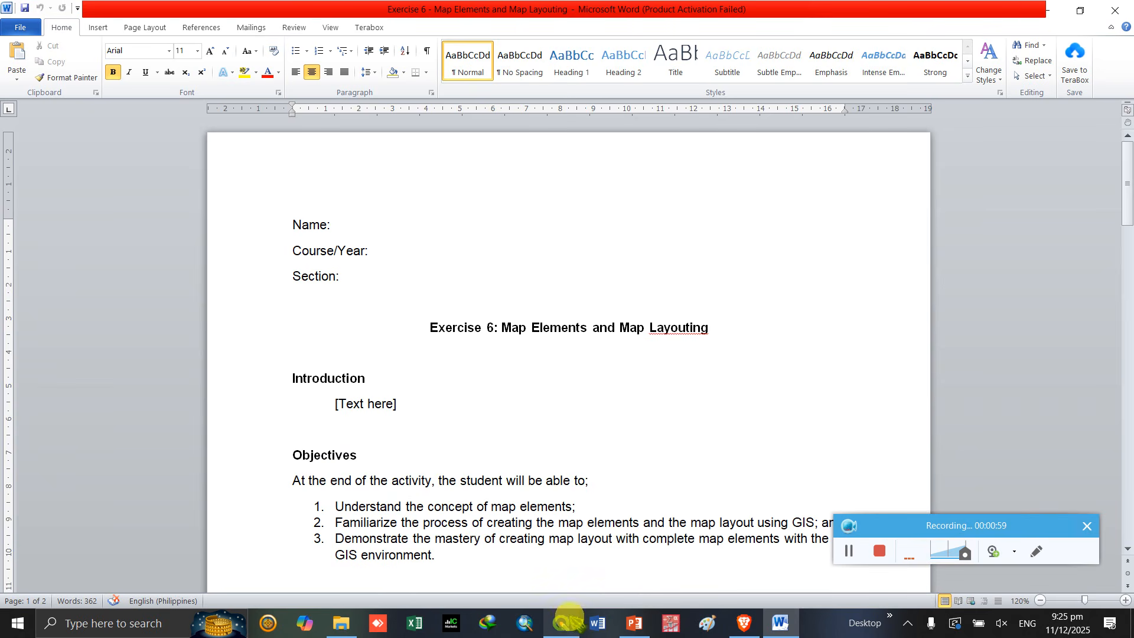
pyautogui.click(565, 625)
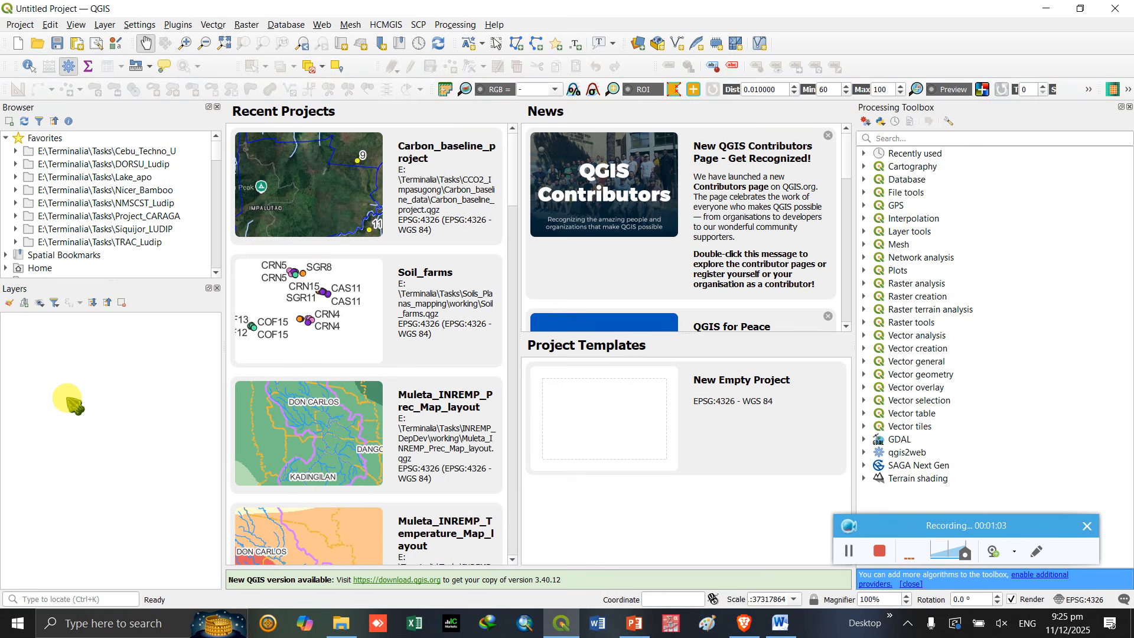
pyautogui.click(600, 425)
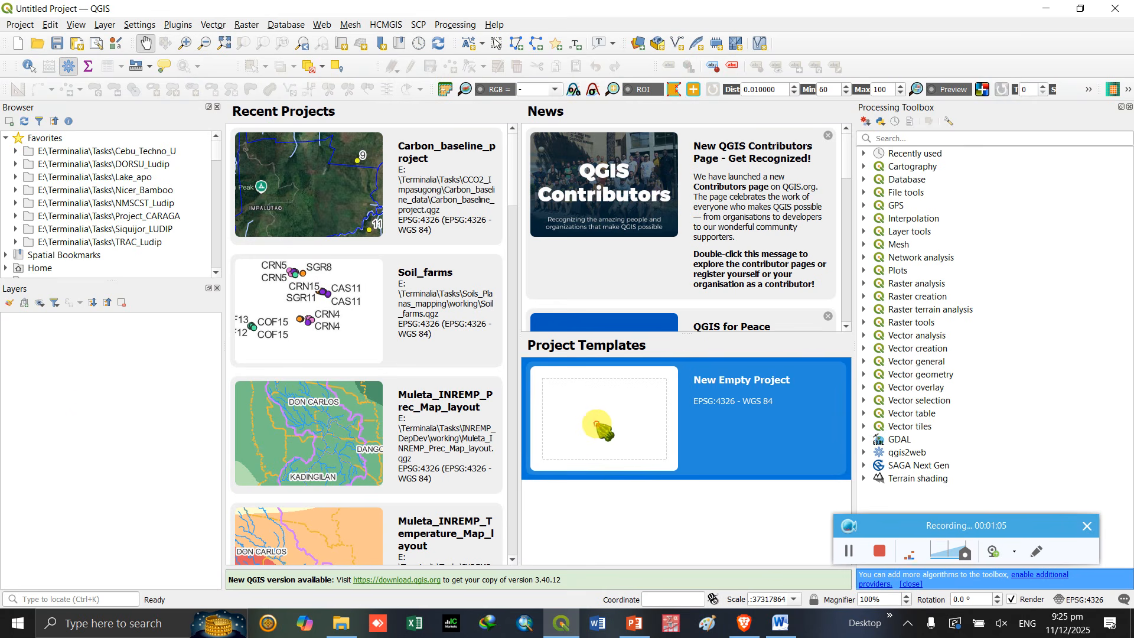
pyautogui.doubleClick(590, 418)
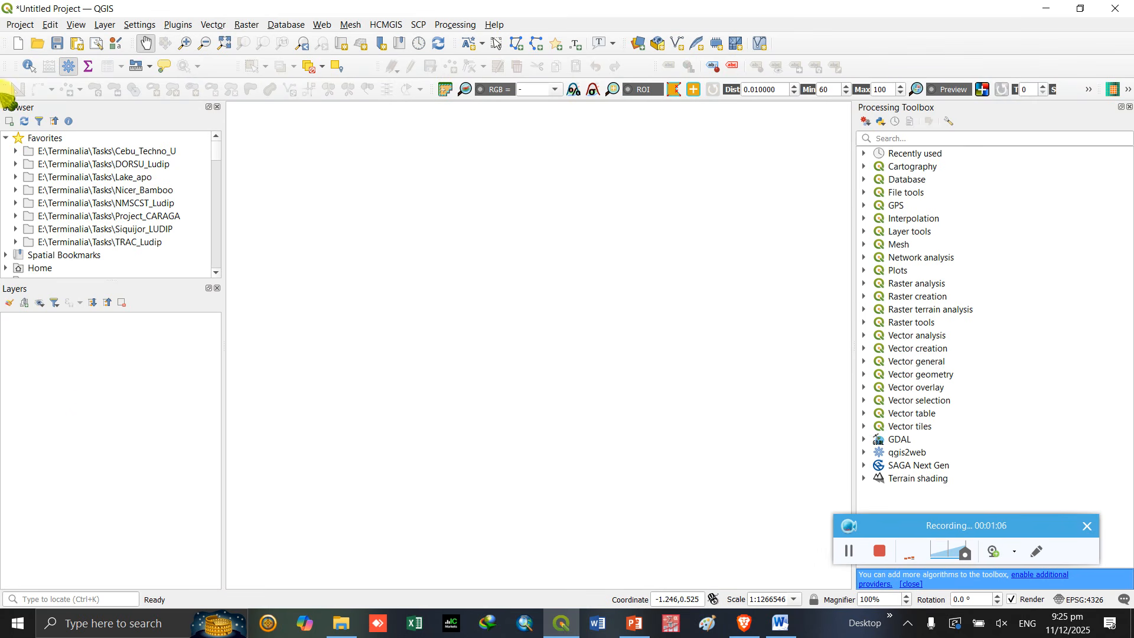
# - Save the project as Exer6_map_layouting in the Exercise 6 folder under FRM71 Geospatial Methods in Forestry > Lab Activity > Talisay
pyautogui.click(58, 44)
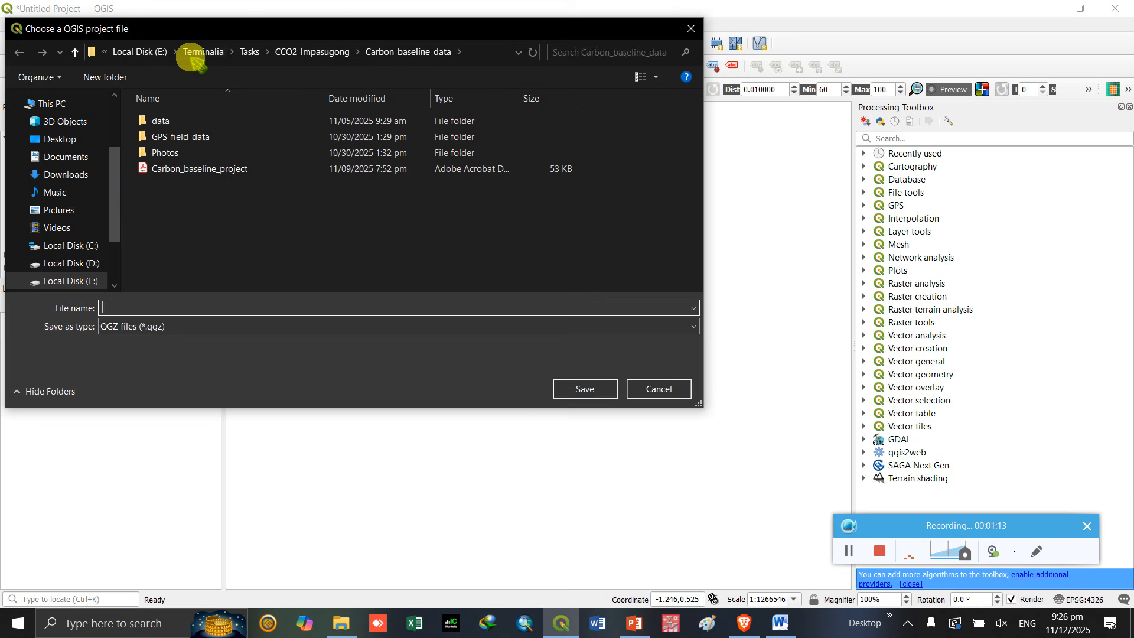
pyautogui.click(195, 54)
pyautogui.click(202, 217)
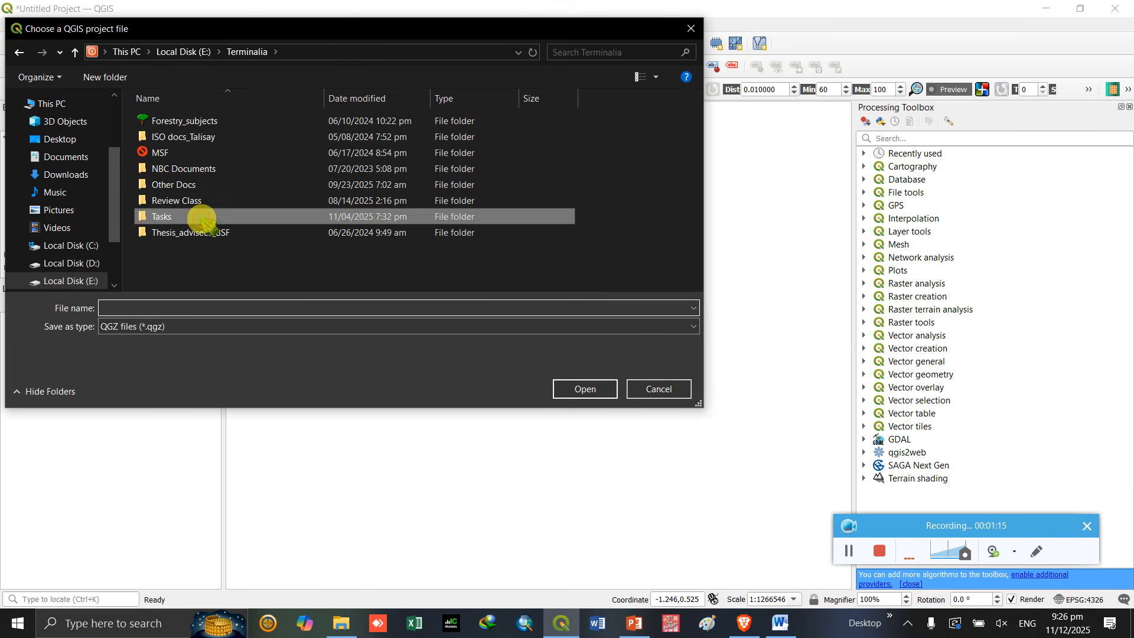
pyautogui.doubleClick(202, 217)
pyautogui.click(242, 52)
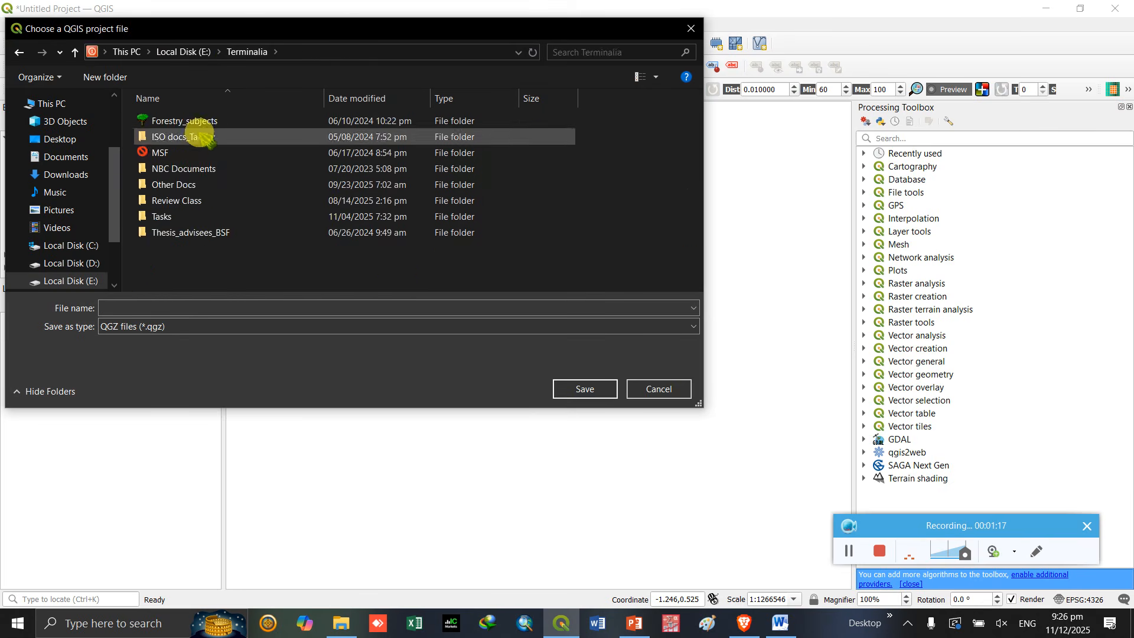
pyautogui.doubleClick(188, 121)
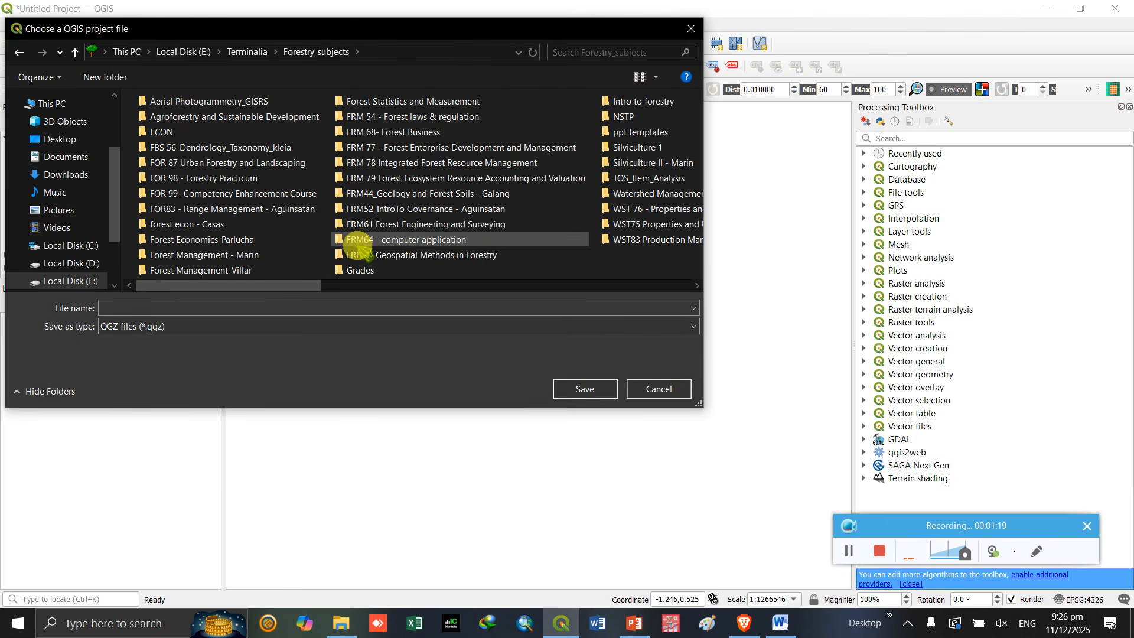
pyautogui.doubleClick(362, 254)
pyautogui.doubleClick(188, 234)
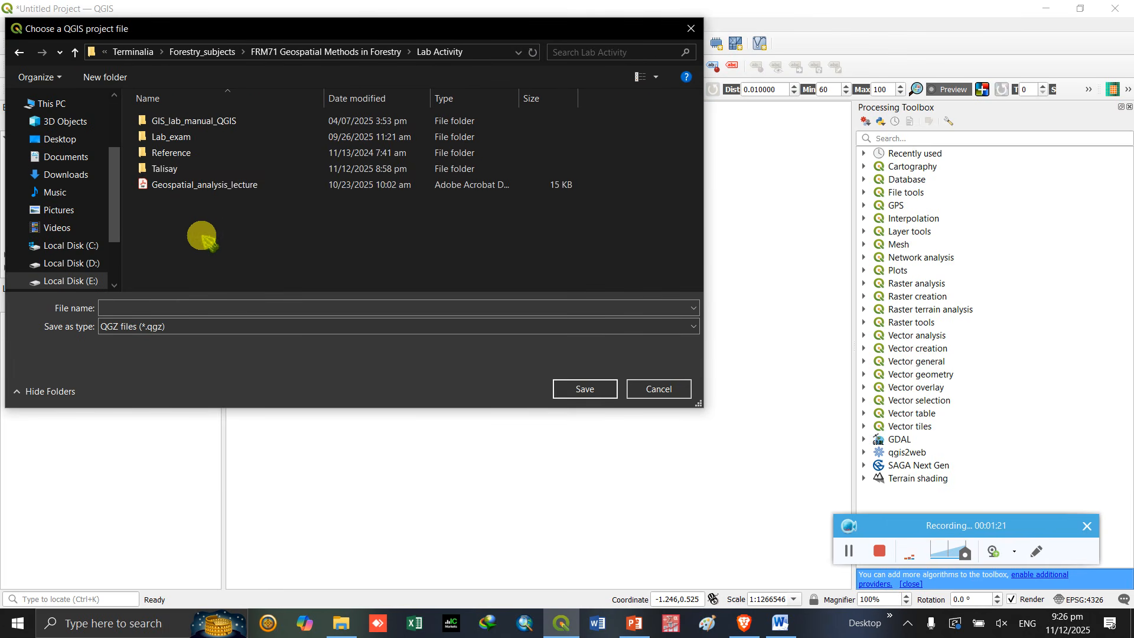
pyautogui.doubleClick(203, 169)
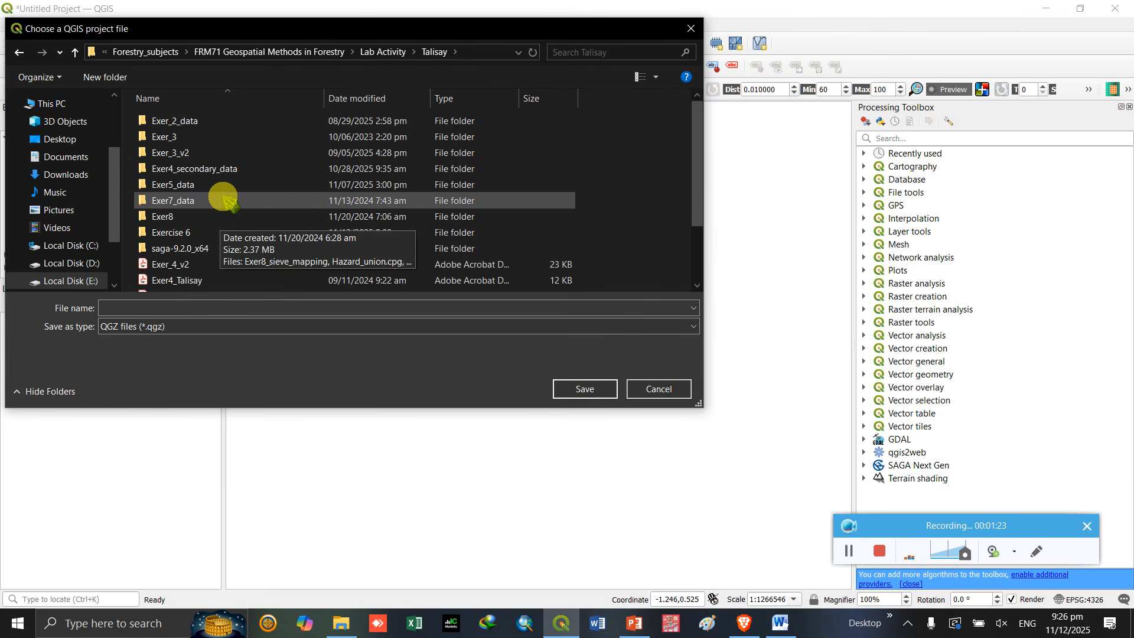
pyautogui.doubleClick(235, 232)
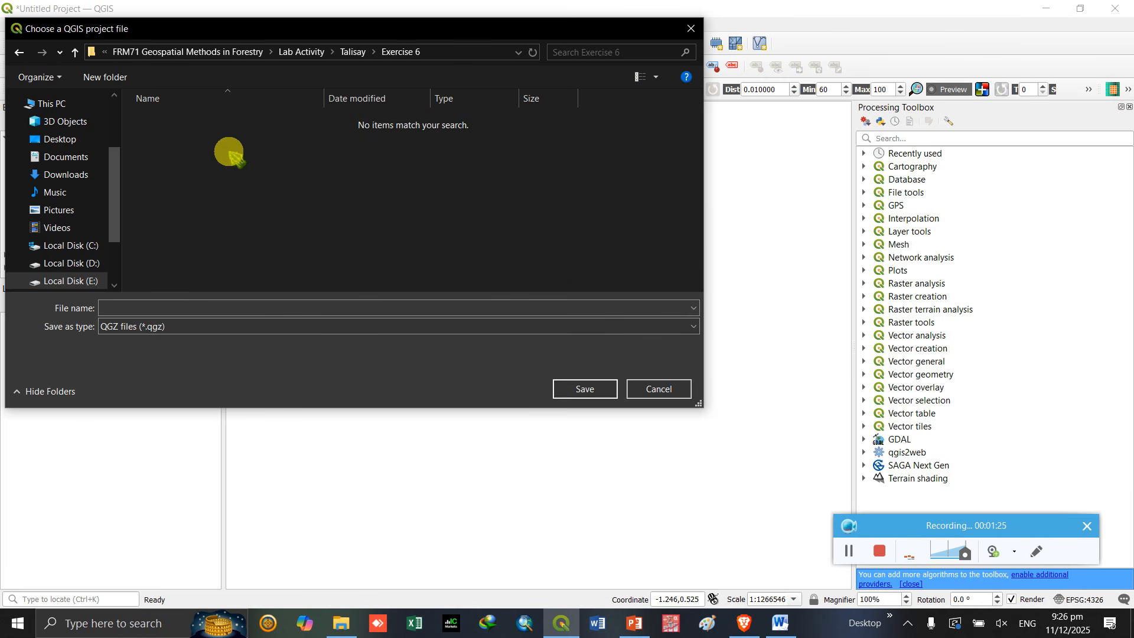
pyautogui.click(223, 309)
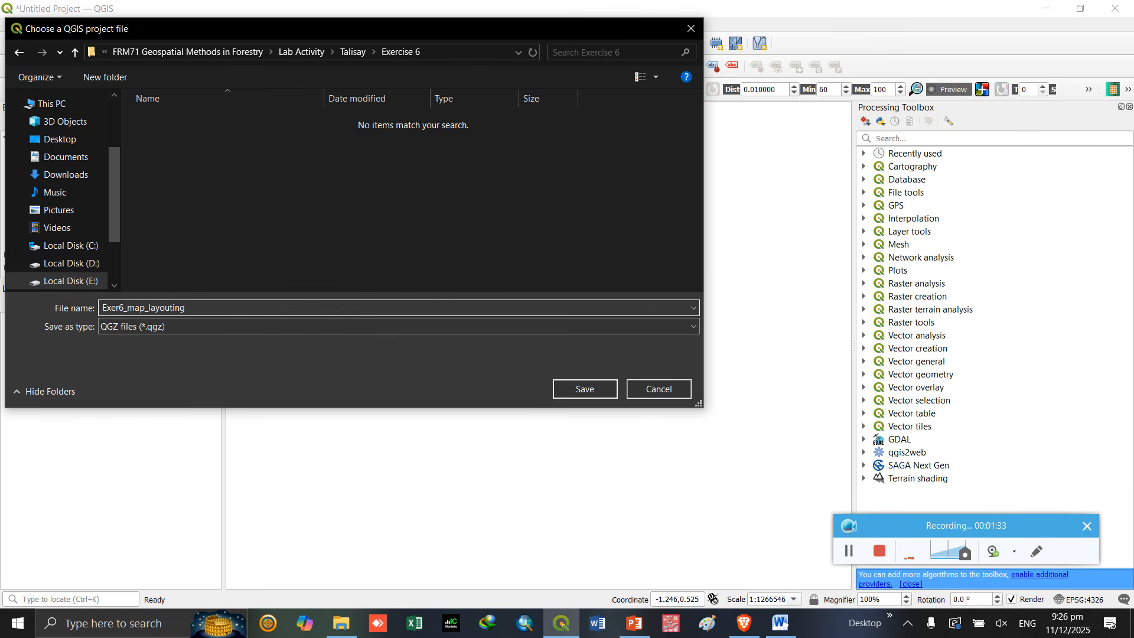
pyautogui.press('Return')
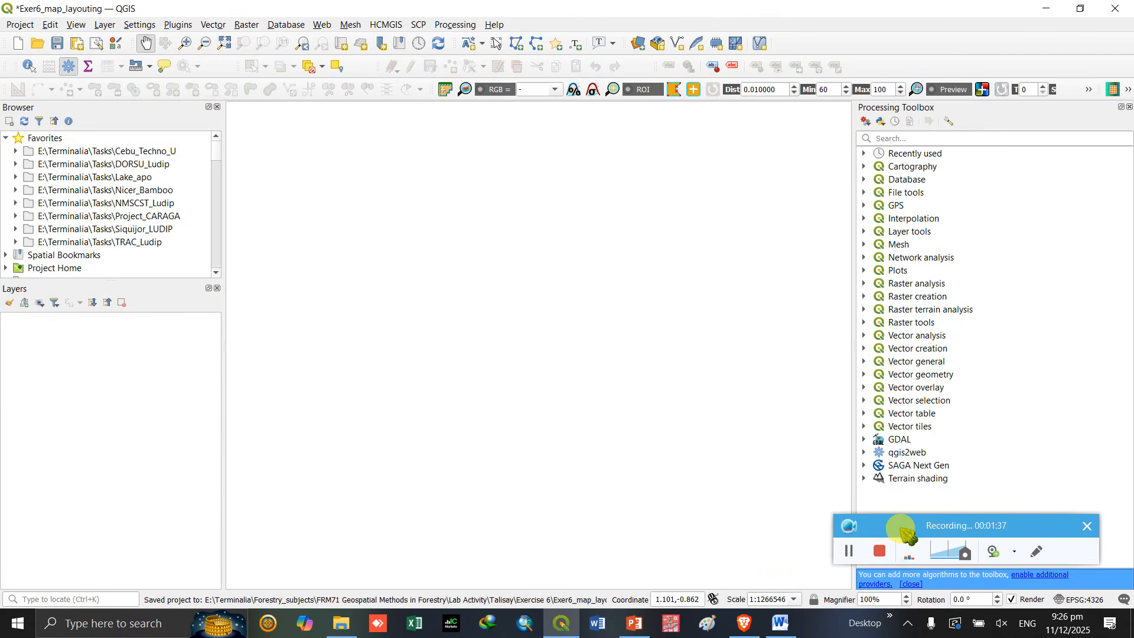
# - Start adding a vector layer and browse for its dataset to Lab Activity > Talisay > Exer4_secondary_data > Barangays
pyautogui.click(105, 25)
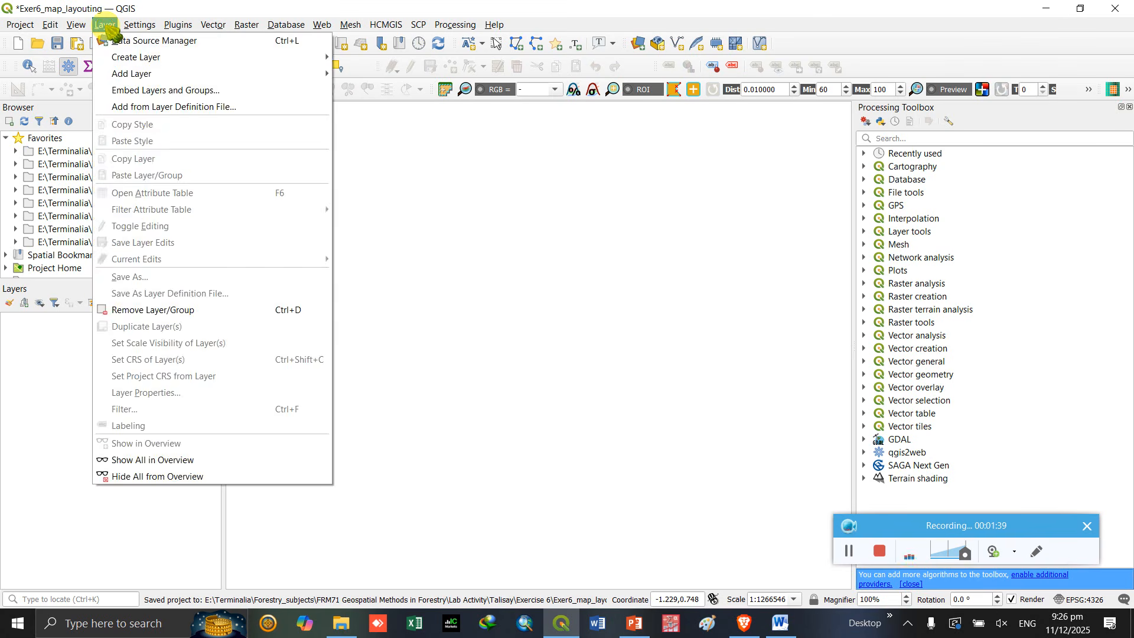
pyautogui.click(107, 26)
pyautogui.click(107, 26)
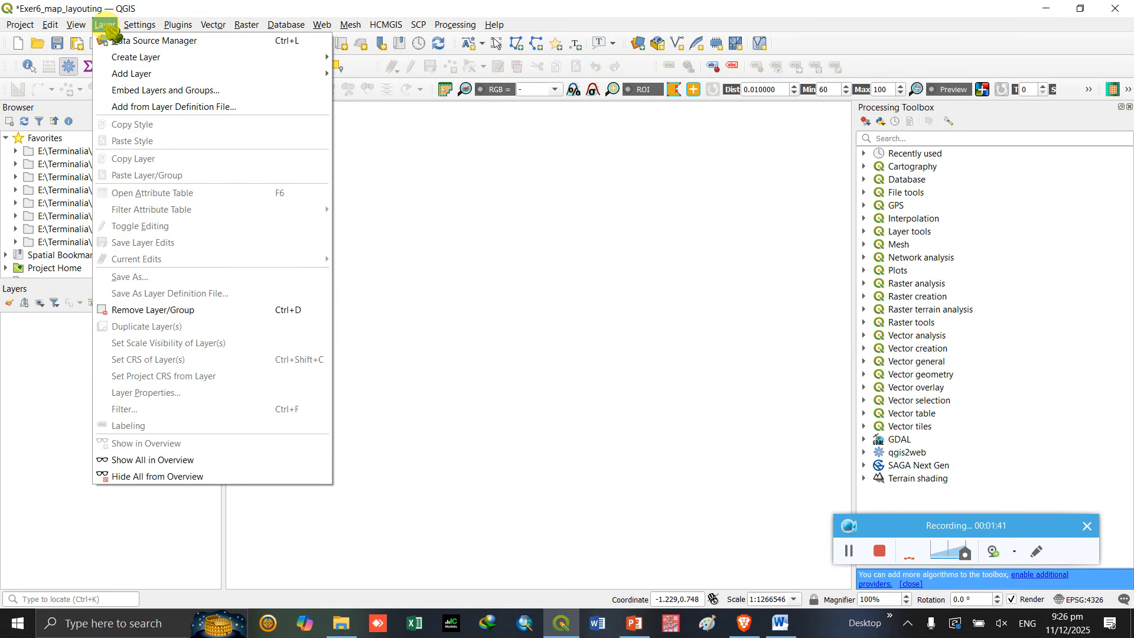
pyautogui.moveTo(177, 73)
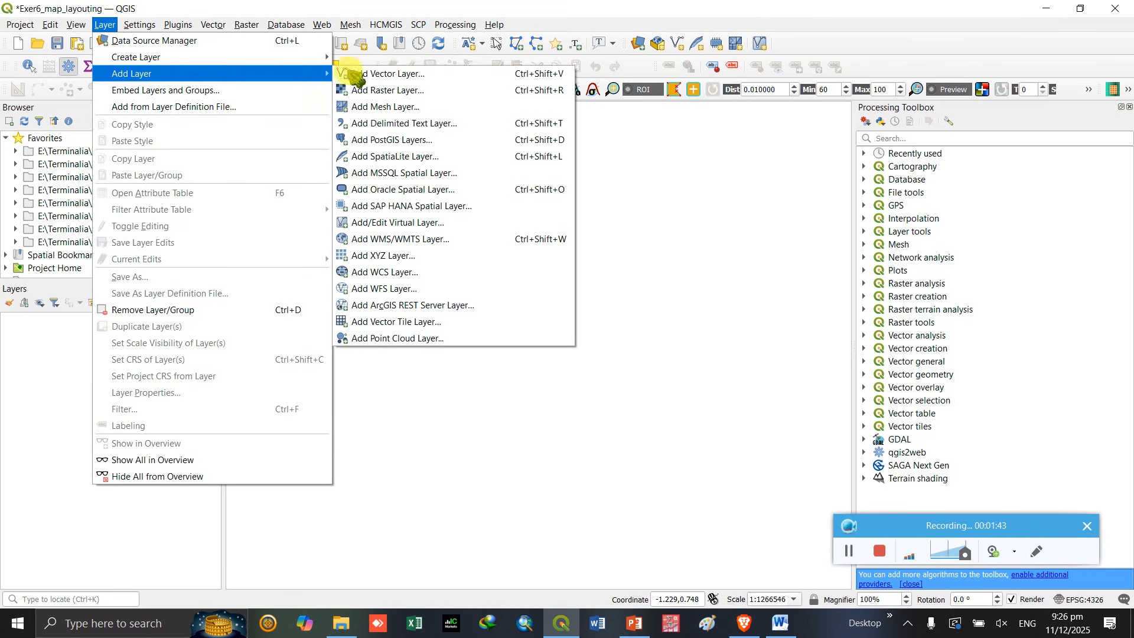
pyautogui.click(441, 75)
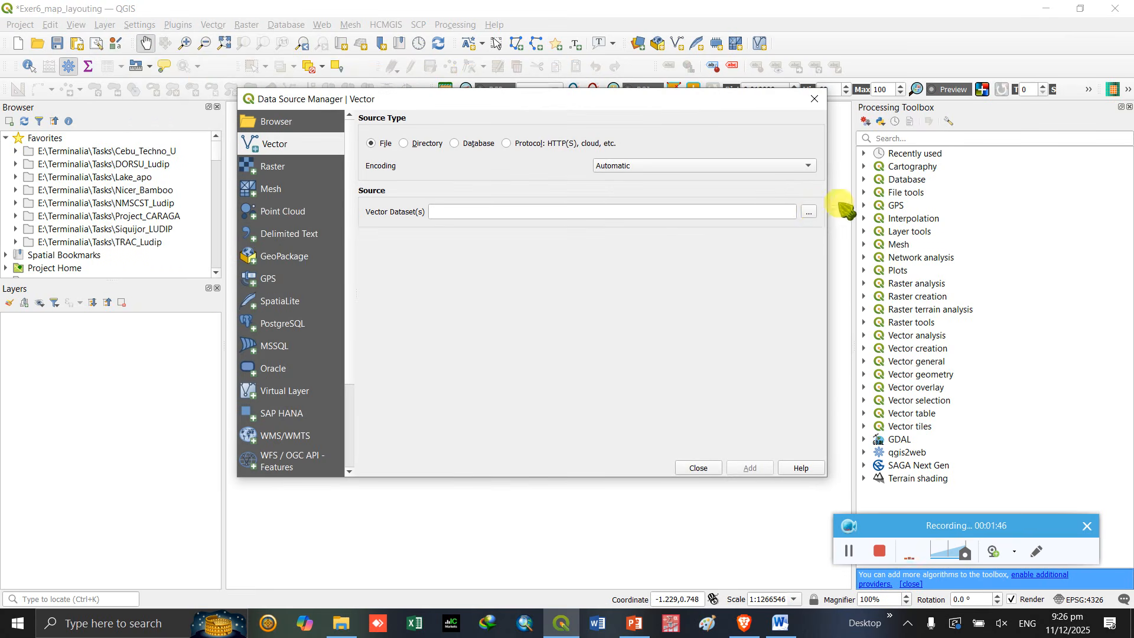
pyautogui.click(808, 212)
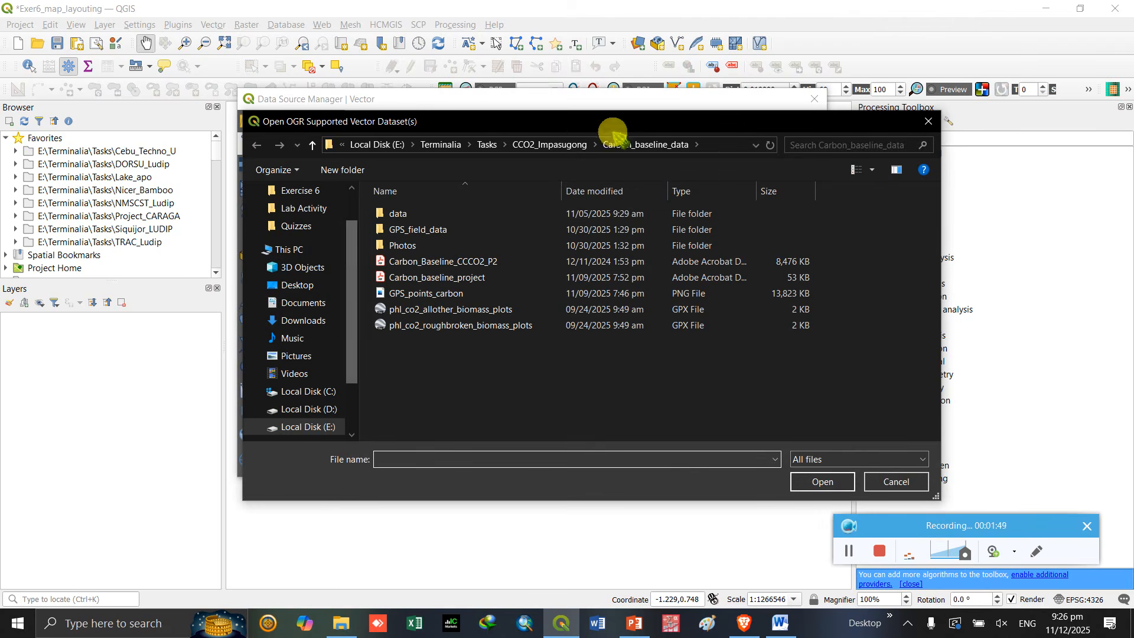
pyautogui.click(303, 208)
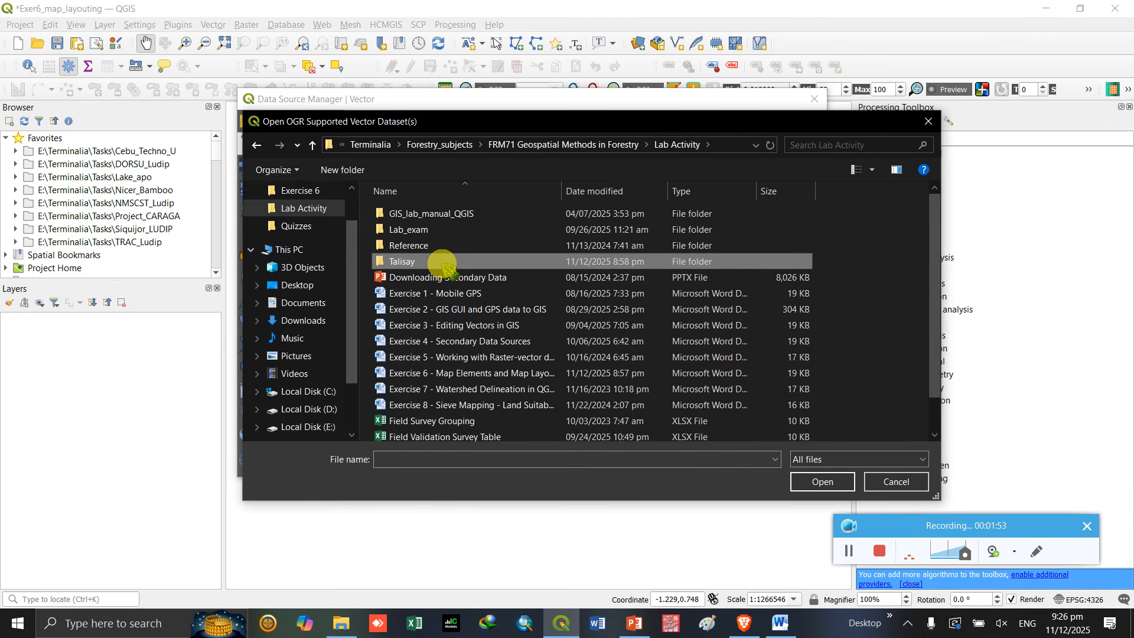
pyautogui.doubleClick(438, 263)
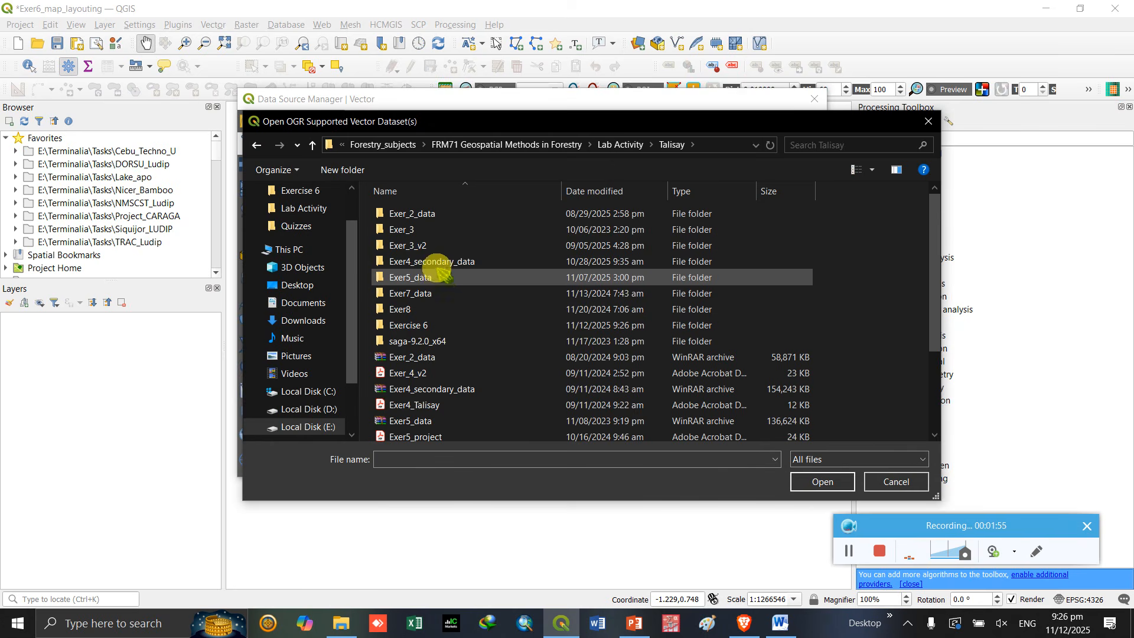
pyautogui.doubleClick(436, 261)
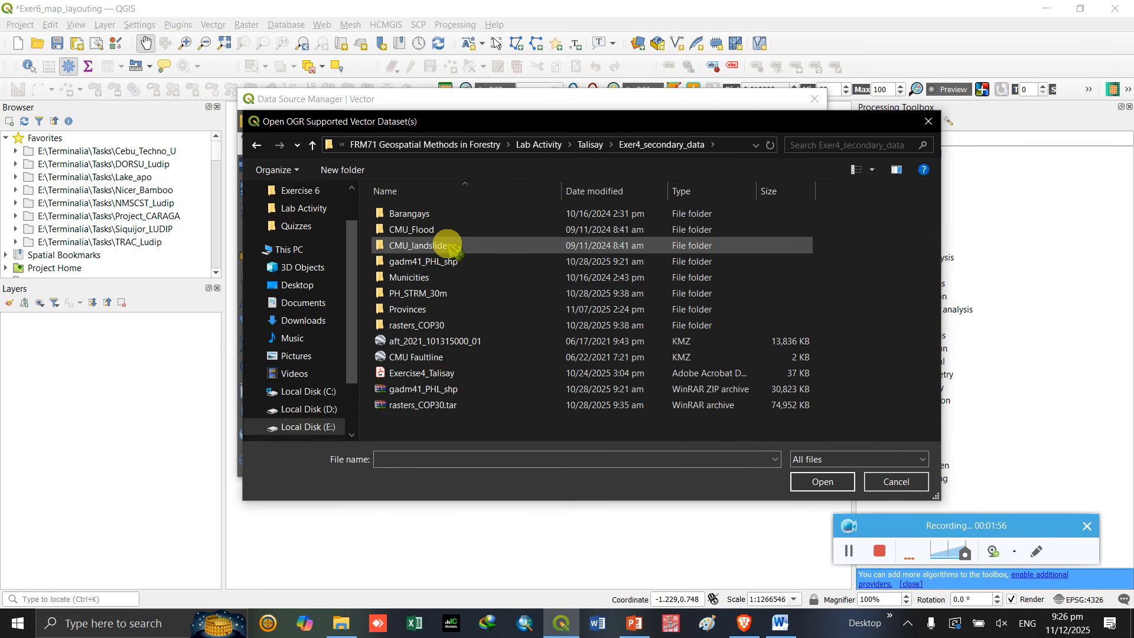
pyautogui.doubleClick(455, 216)
# - Restrict the file list to ESRI Shapefiles and add Barangays.shp to the project as a vector layer
pyautogui.click(815, 459)
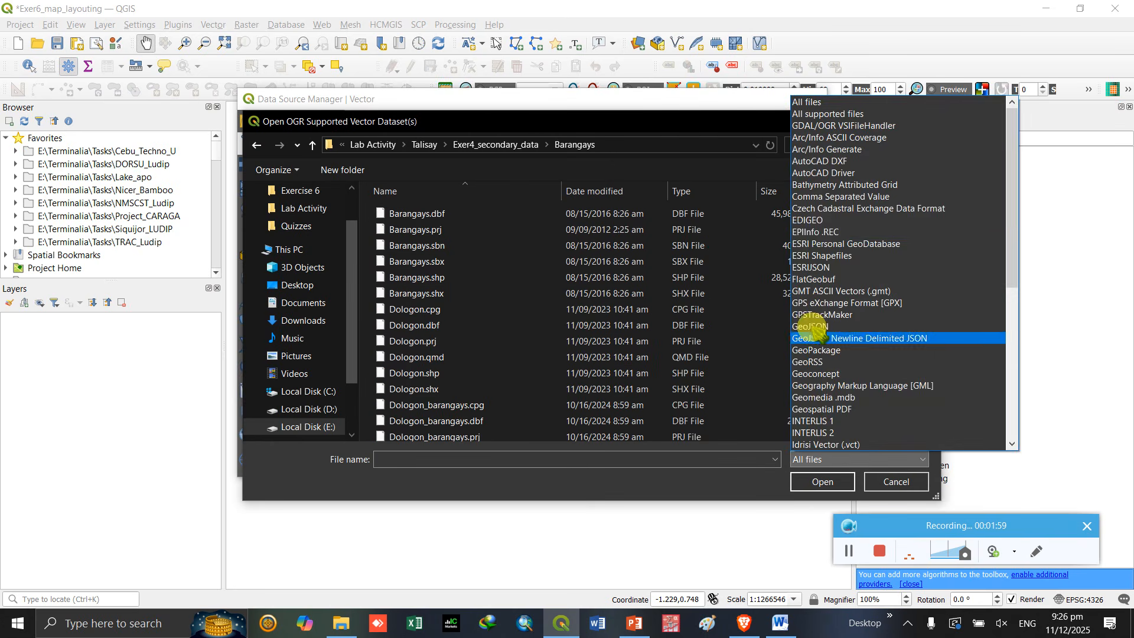
pyautogui.click(837, 257)
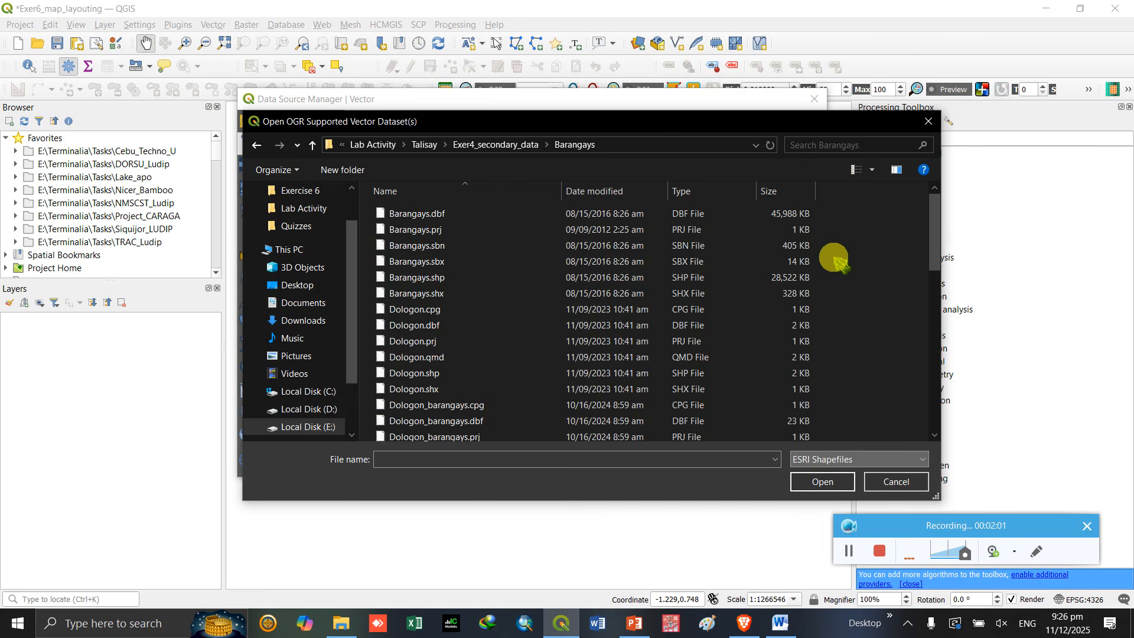
pyautogui.click(456, 218)
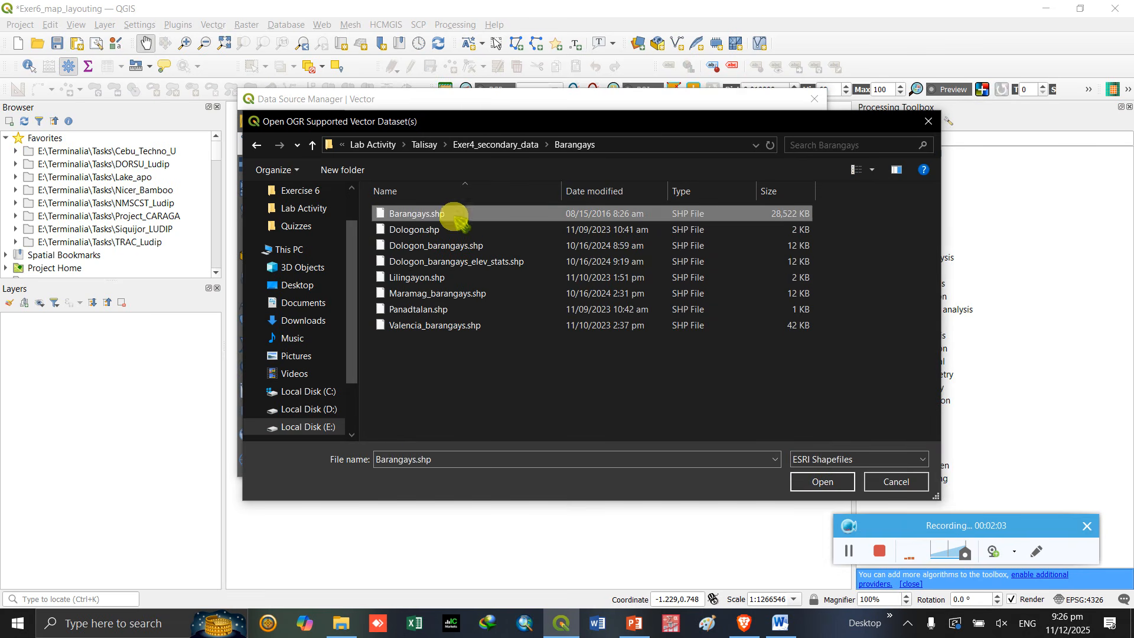
pyautogui.click(818, 479)
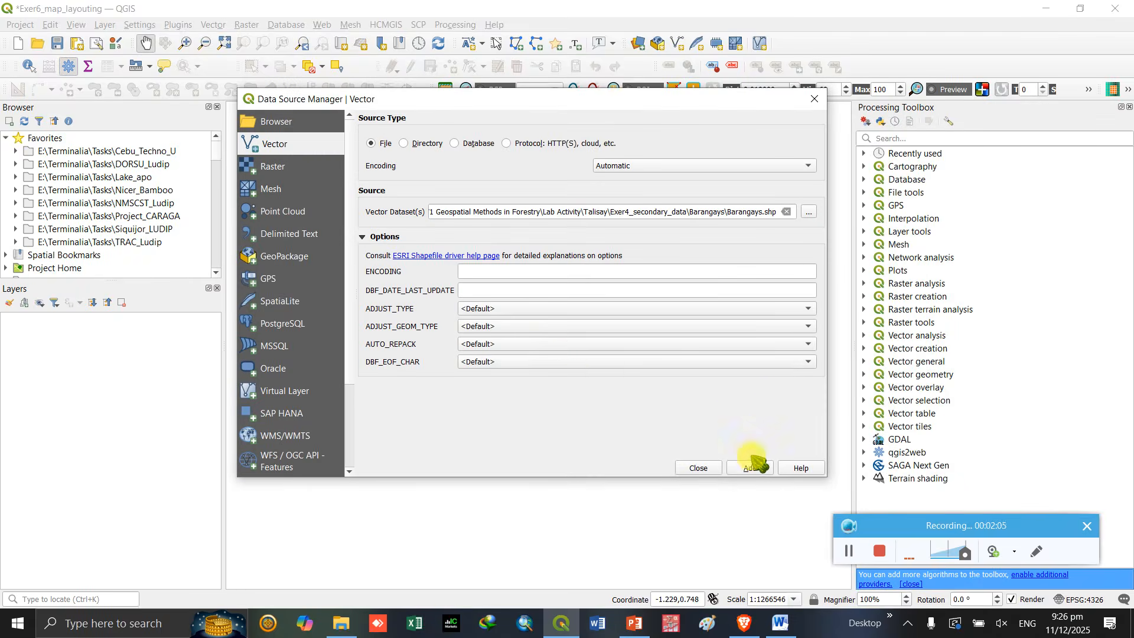
# - Add MuniCities.shp from the Municities folder in Exer4_secondary_data as a vector layer
pyautogui.click(808, 211)
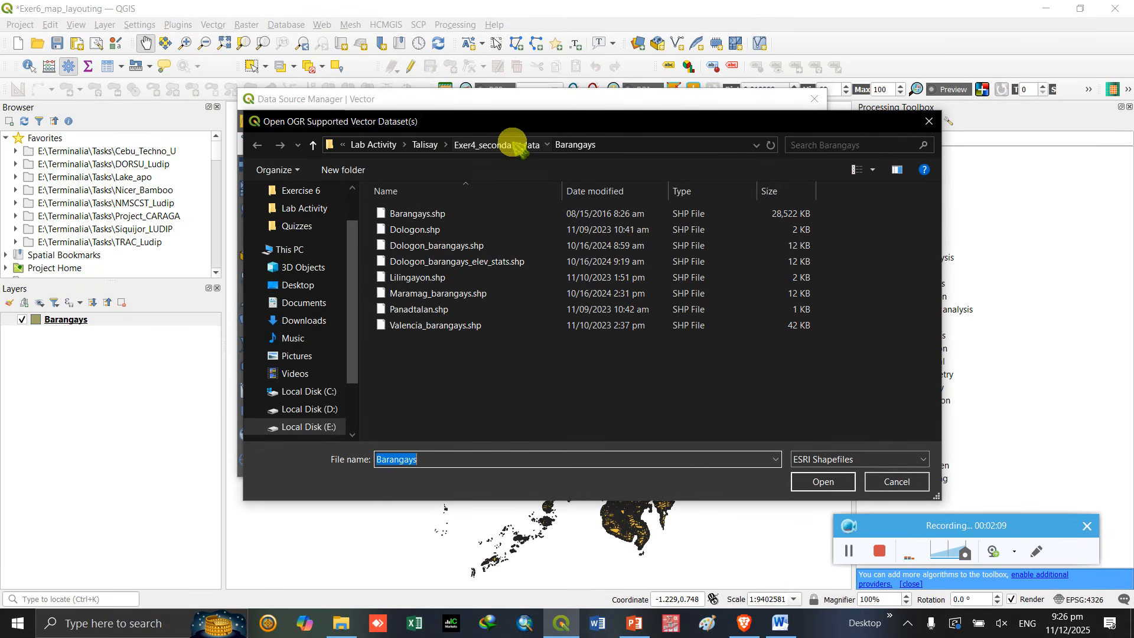
pyautogui.click(513, 144)
pyautogui.doubleClick(507, 273)
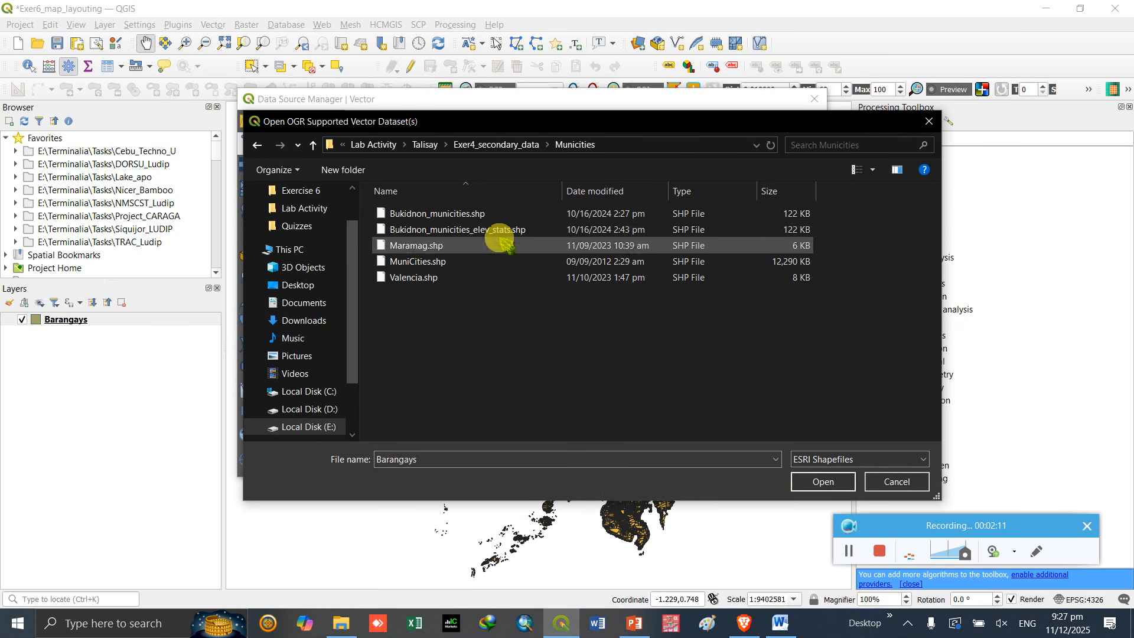
pyautogui.click(443, 261)
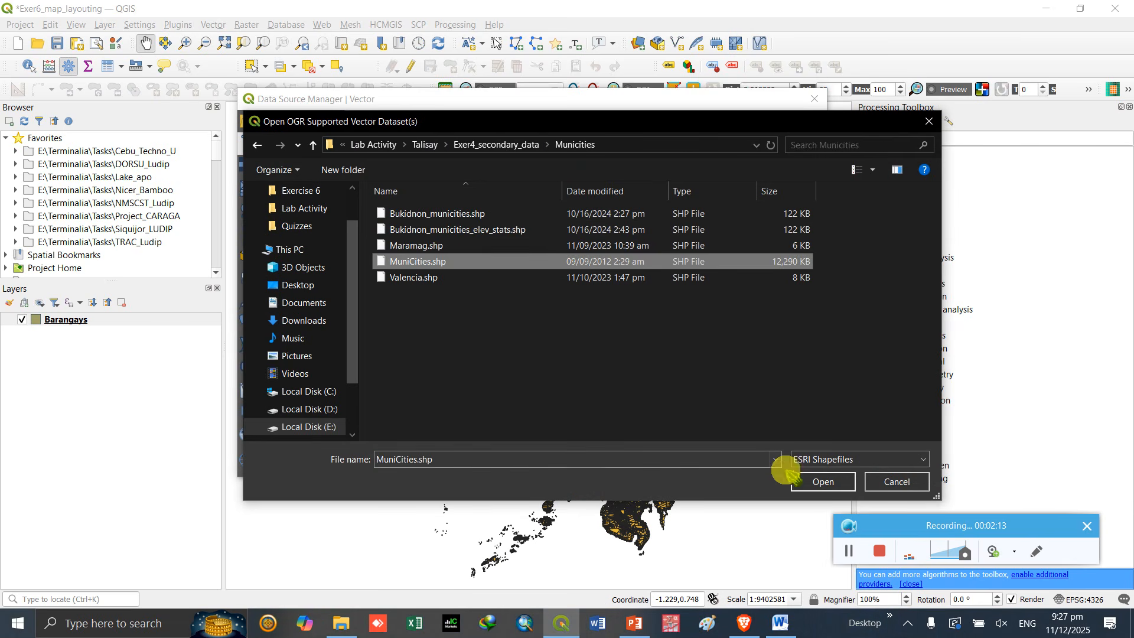
pyautogui.click(821, 481)
pyautogui.click(733, 468)
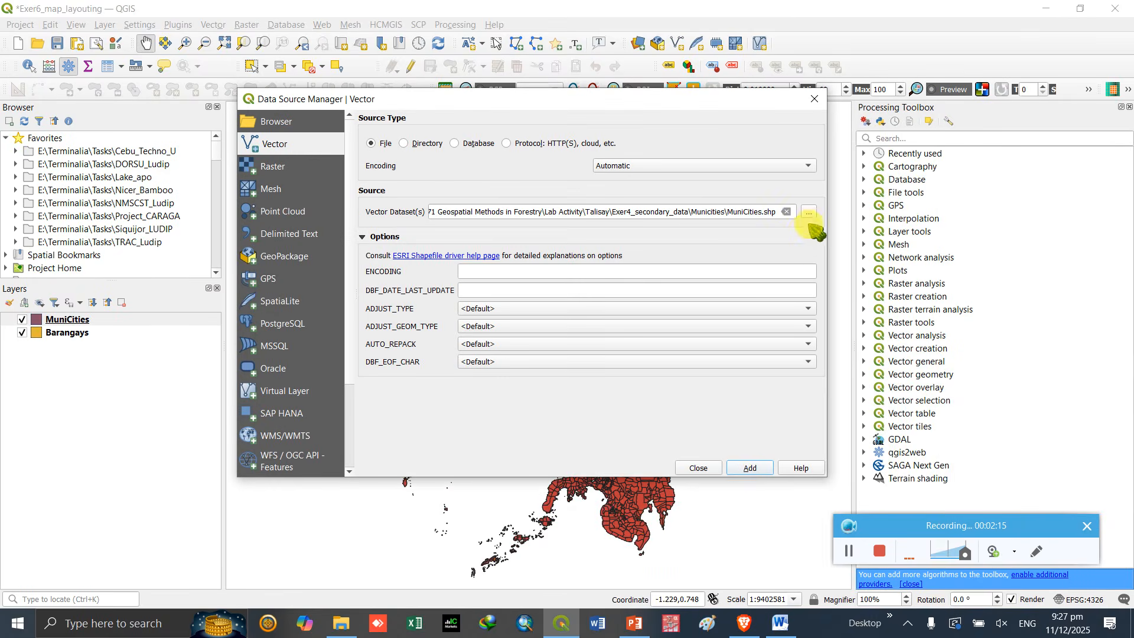
# - Add Provinces.shp from the Provinces folder in Exer4_secondary_data as a vector layer
pyautogui.click(810, 212)
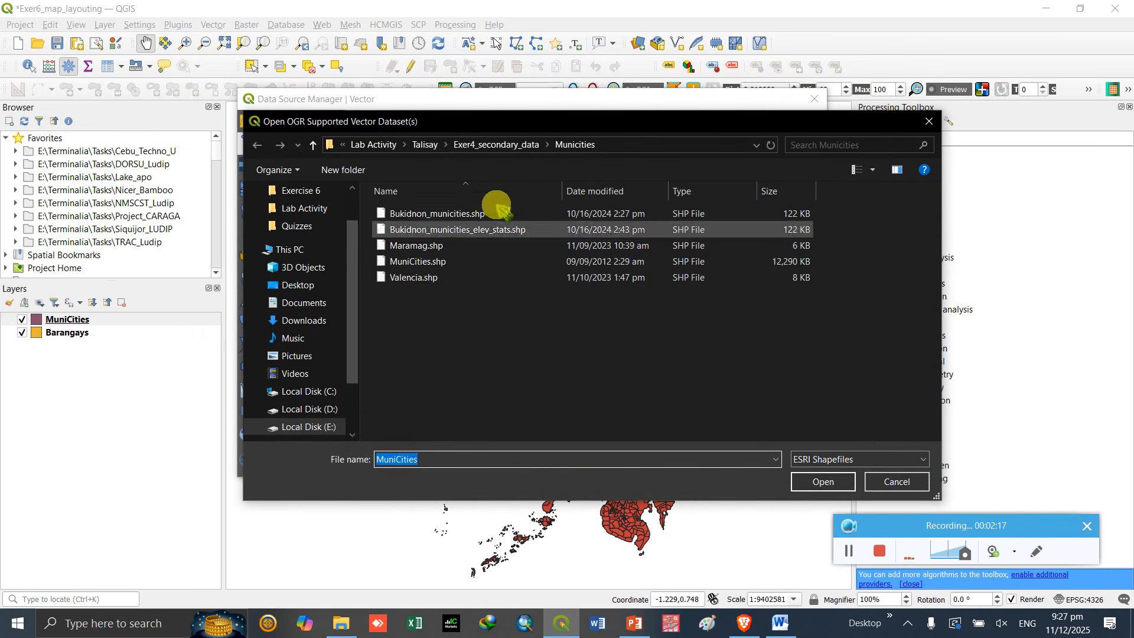
pyautogui.click(496, 145)
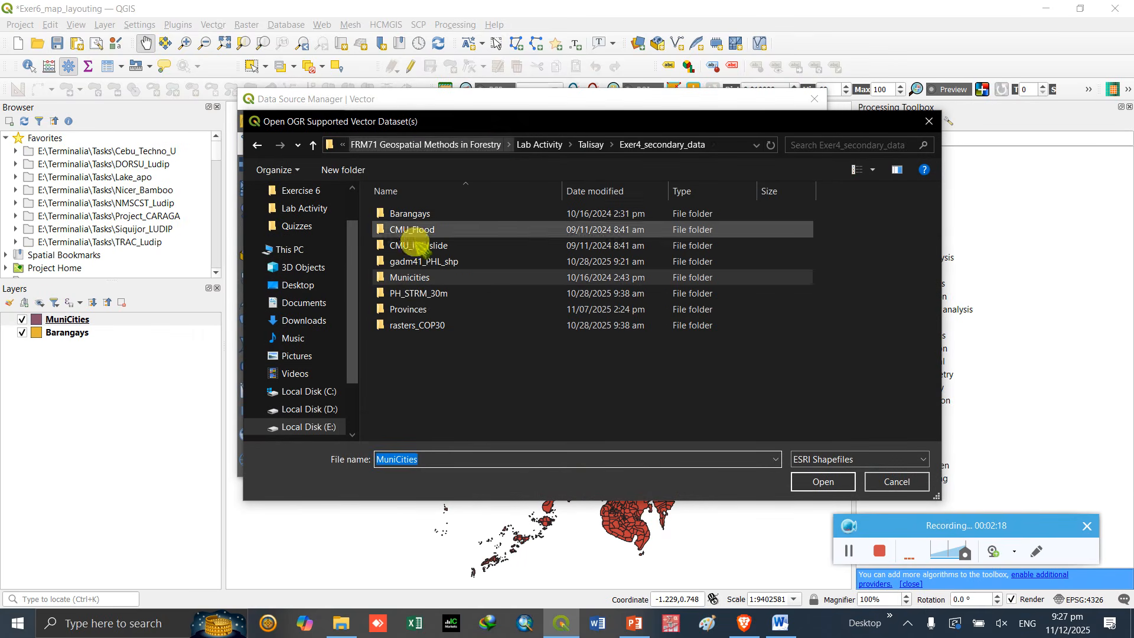
pyautogui.doubleClick(476, 303)
pyautogui.click(463, 246)
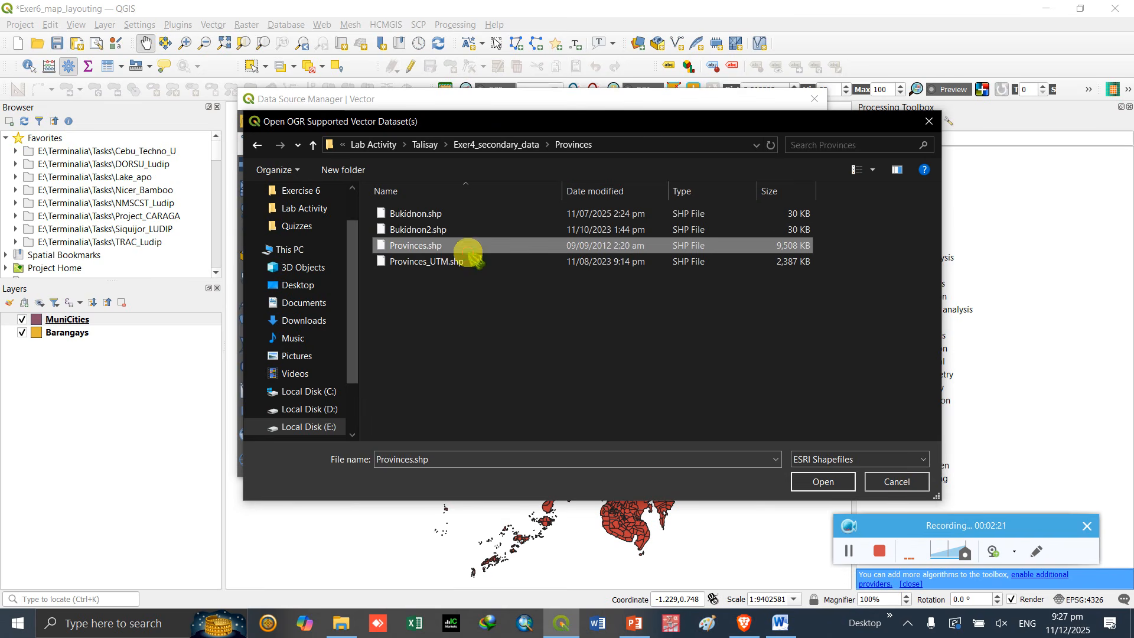
pyautogui.click(824, 488)
pyautogui.click(751, 467)
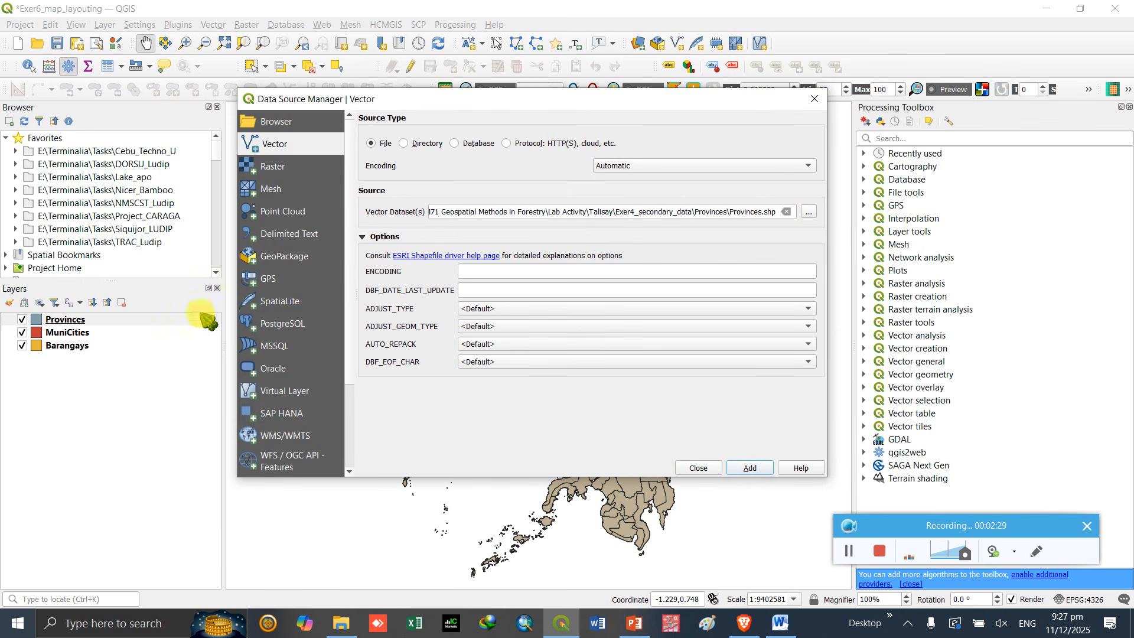
# - Add Valencia.shp from the Municities folder in Exer4_secondary_data as a vector layer
pyautogui.click(809, 212)
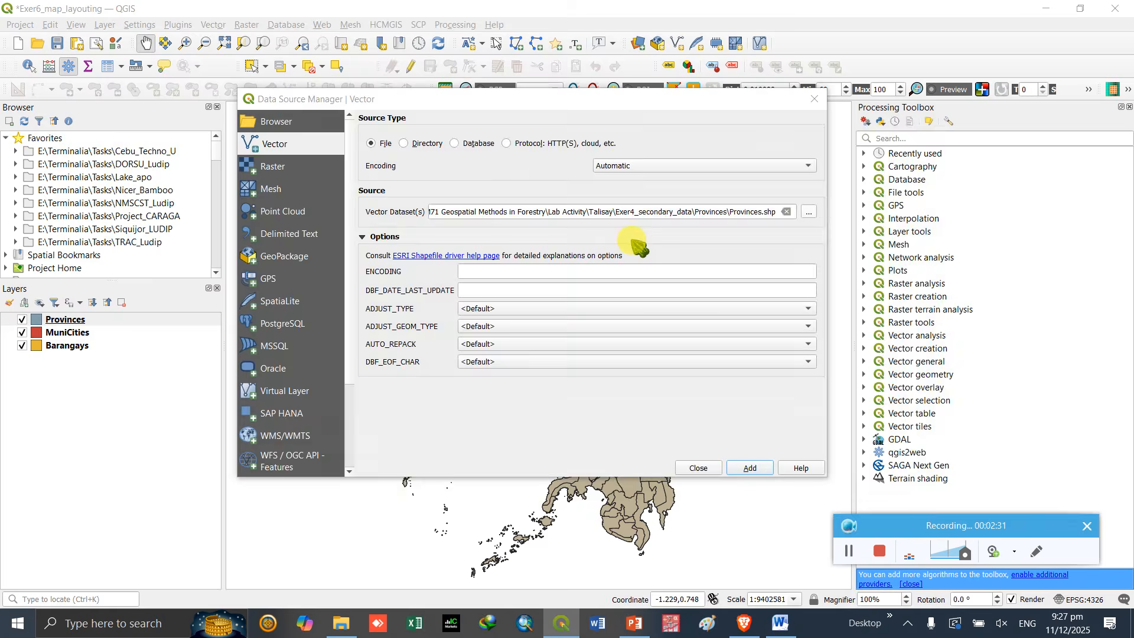
pyautogui.click(493, 147)
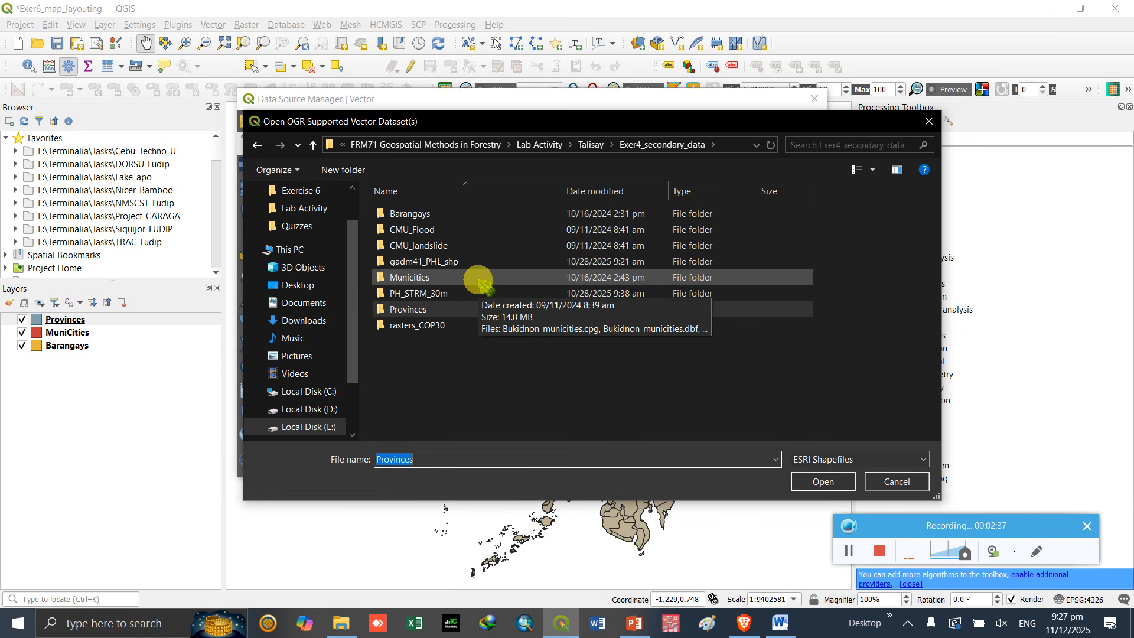
pyautogui.click(464, 243)
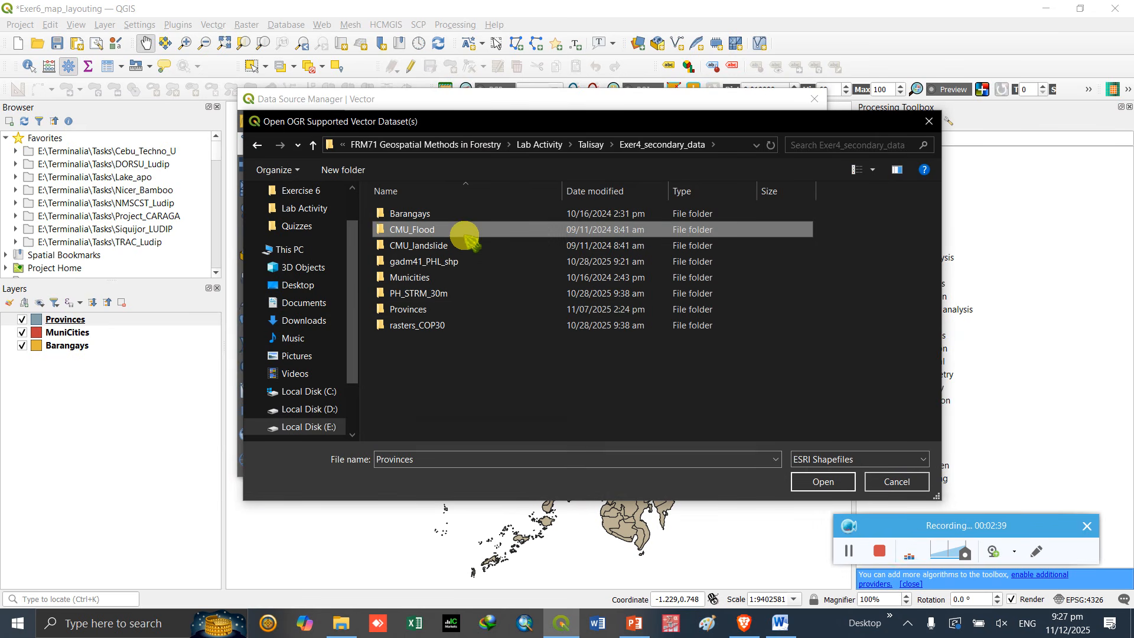
pyautogui.doubleClick(467, 277)
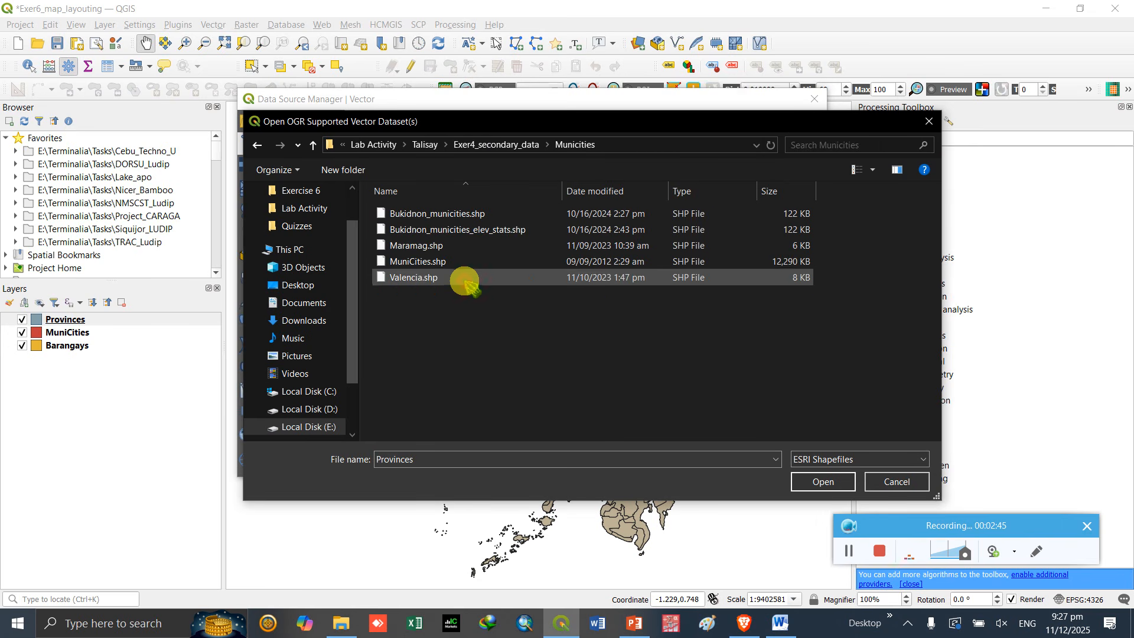
pyautogui.click(464, 278)
pyautogui.click(826, 481)
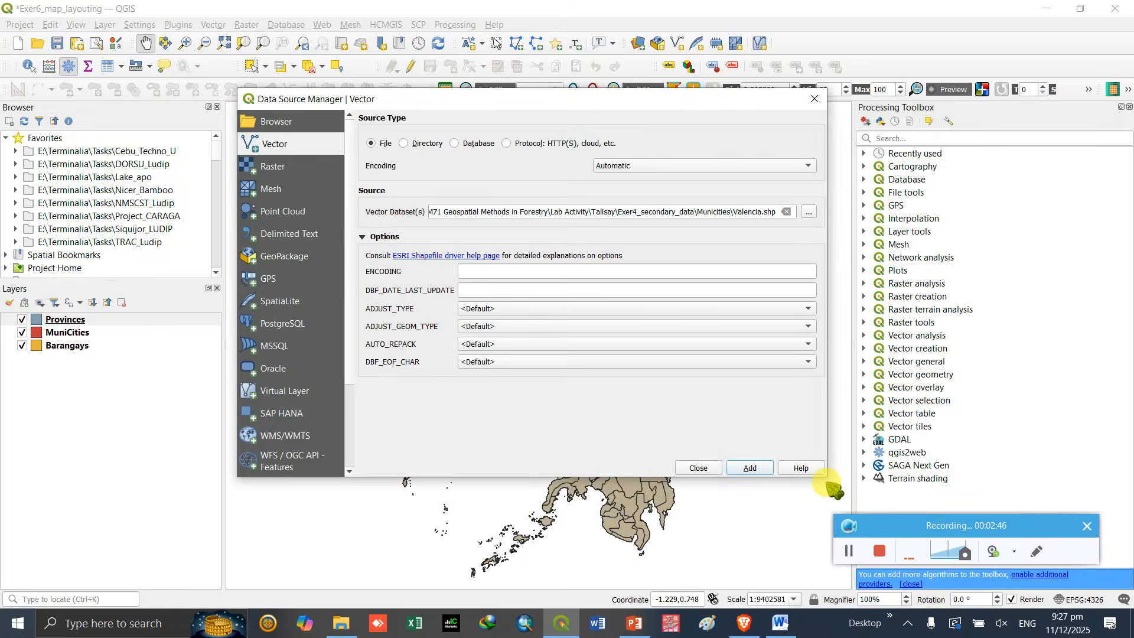
pyautogui.click(758, 468)
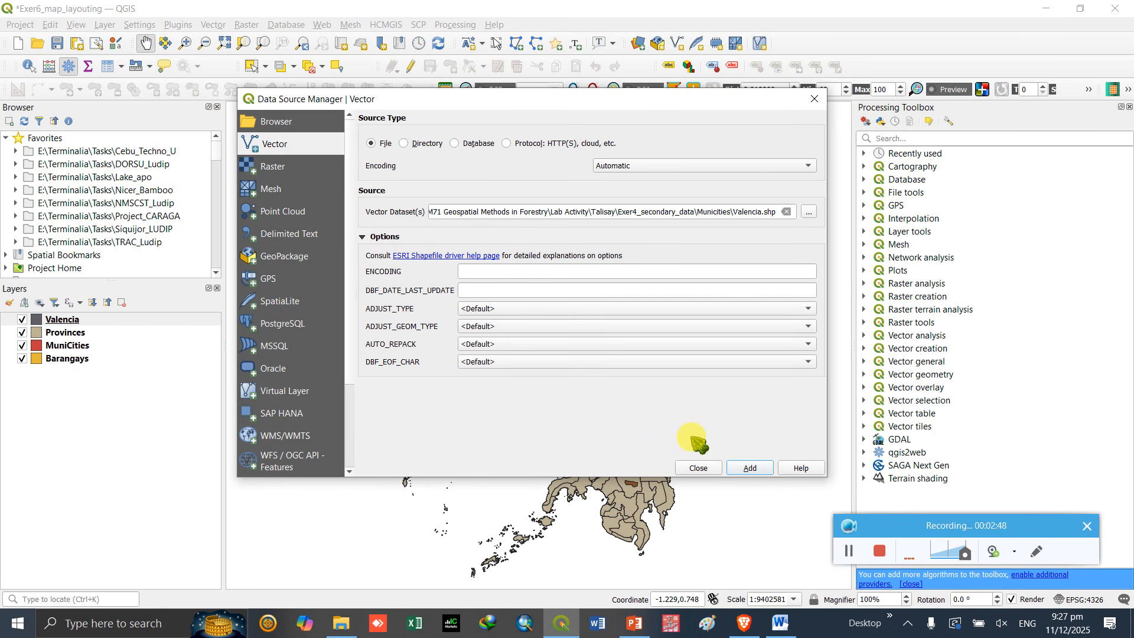
pyautogui.click(808, 212)
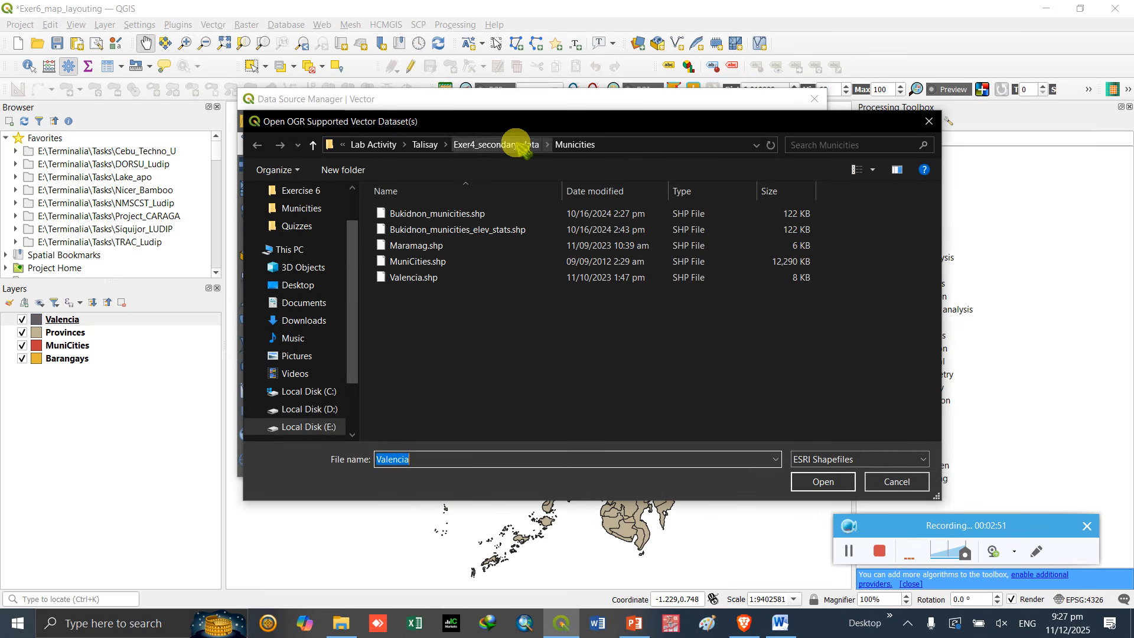
pyautogui.click(517, 146)
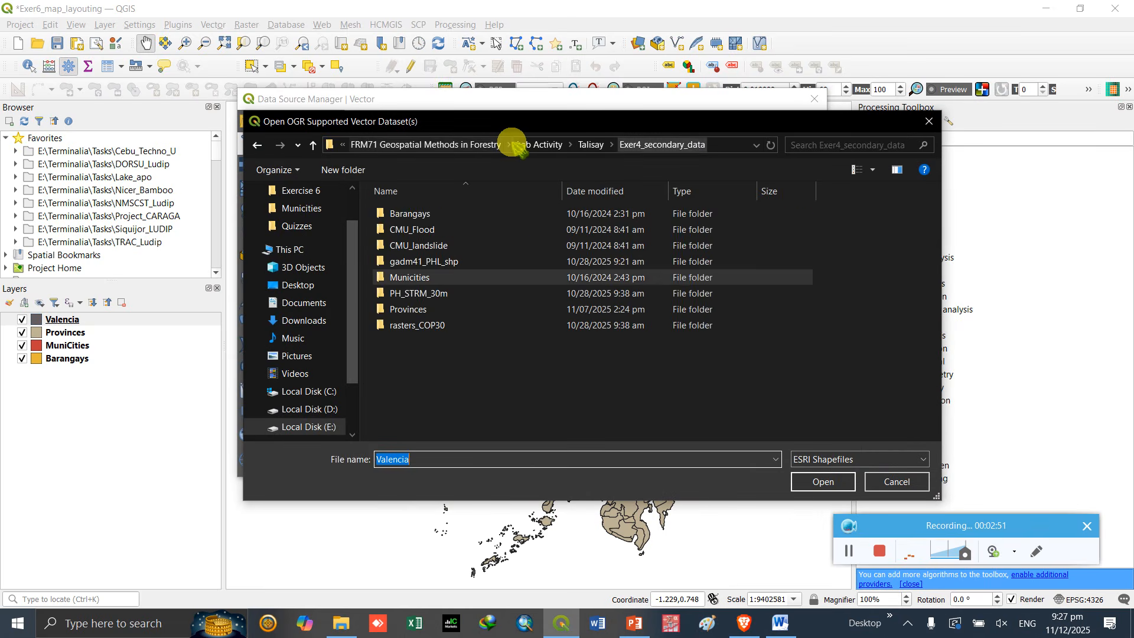
pyautogui.doubleClick(465, 294)
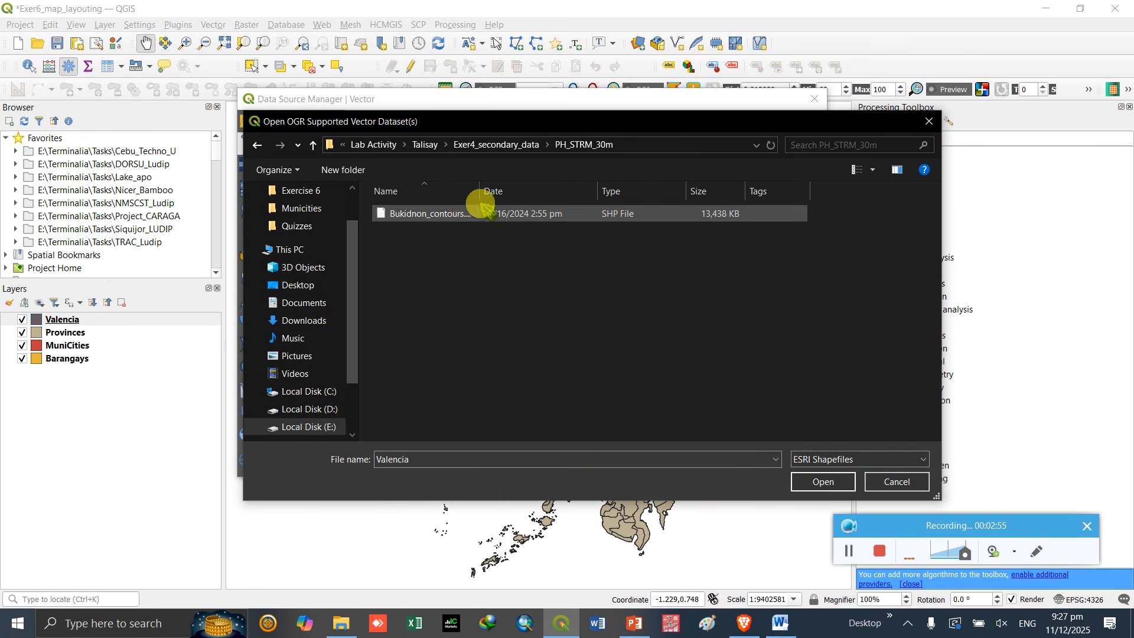
pyautogui.click(498, 146)
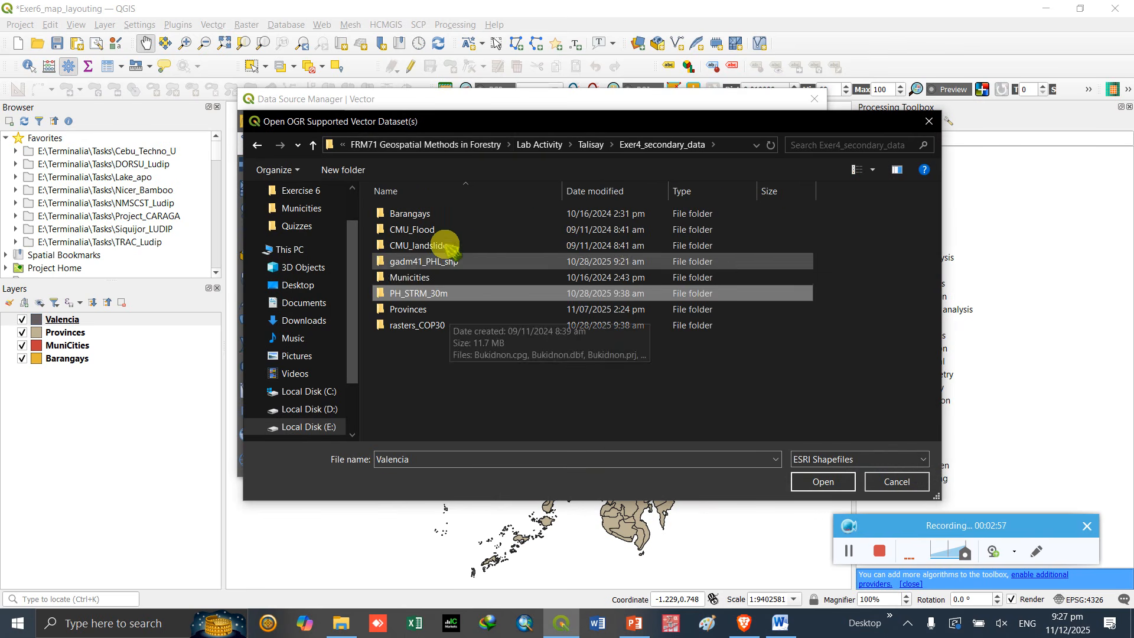
pyautogui.click(589, 146)
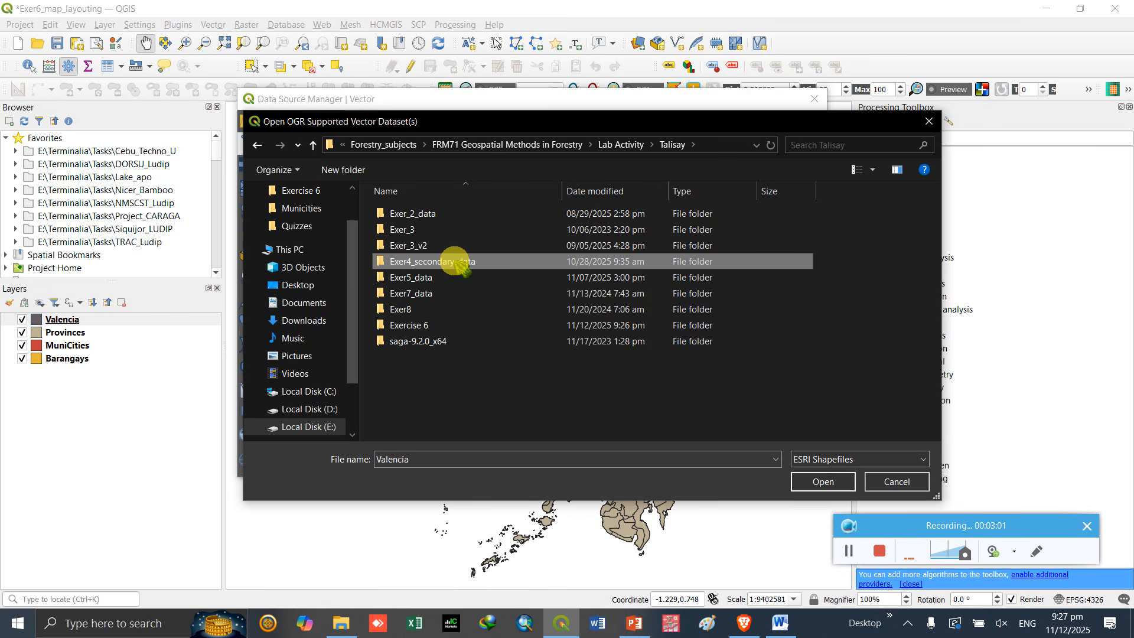
pyautogui.click(850, 480)
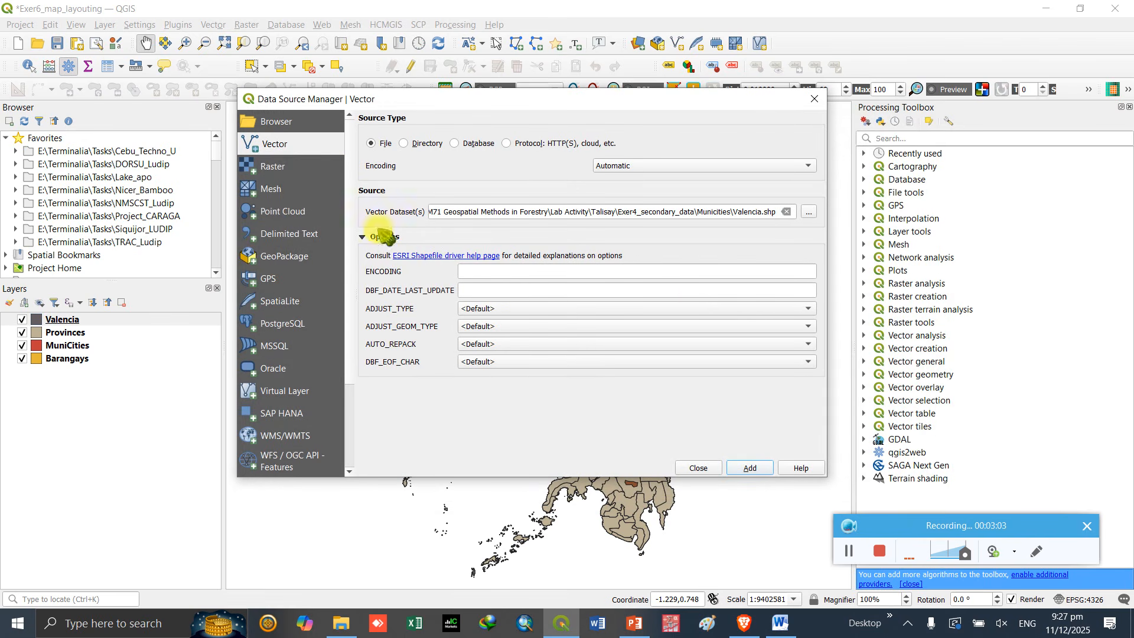
# - Start adding raster layers, browse to Exer4_secondary_data > PH_STRM_30m, and restrict the file list to GeoTIFF
pyautogui.click(280, 166)
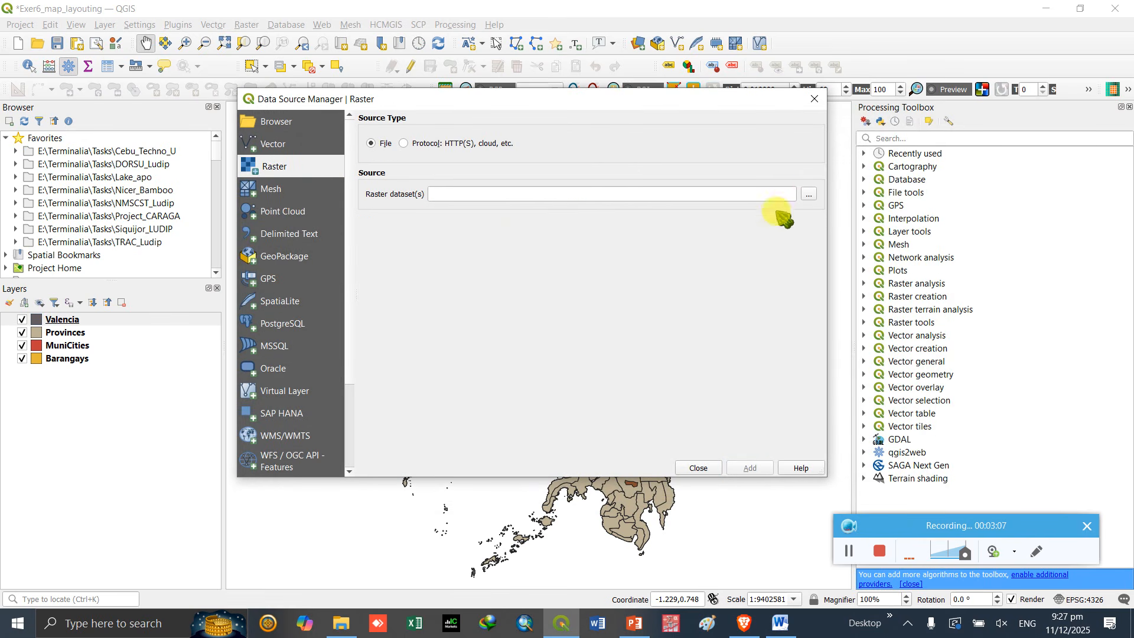
pyautogui.click(808, 194)
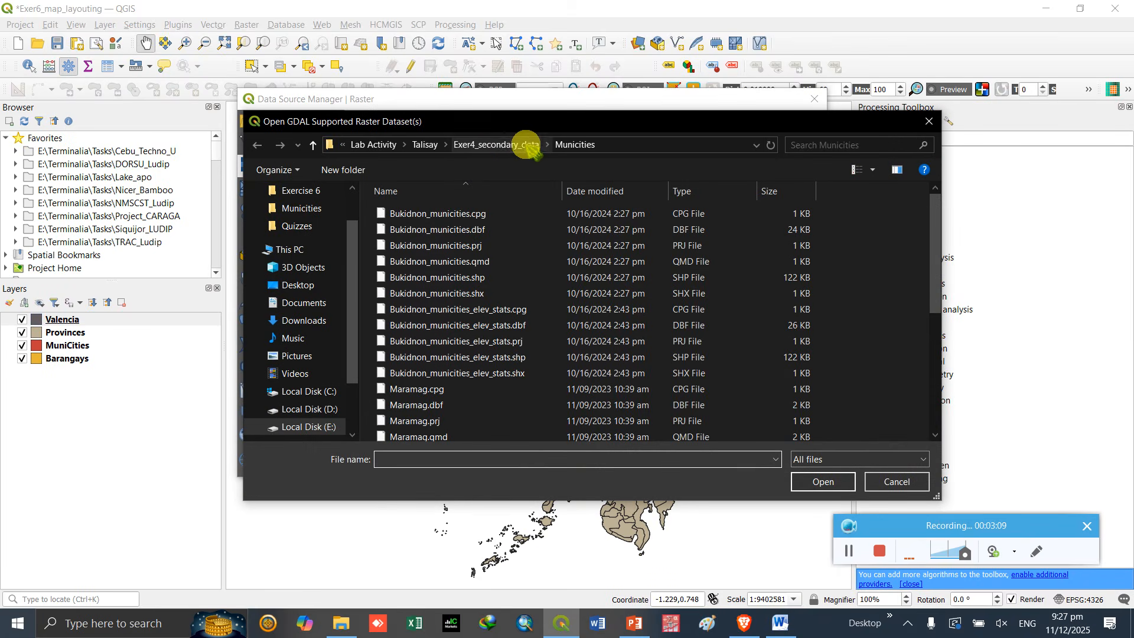
pyautogui.click(517, 148)
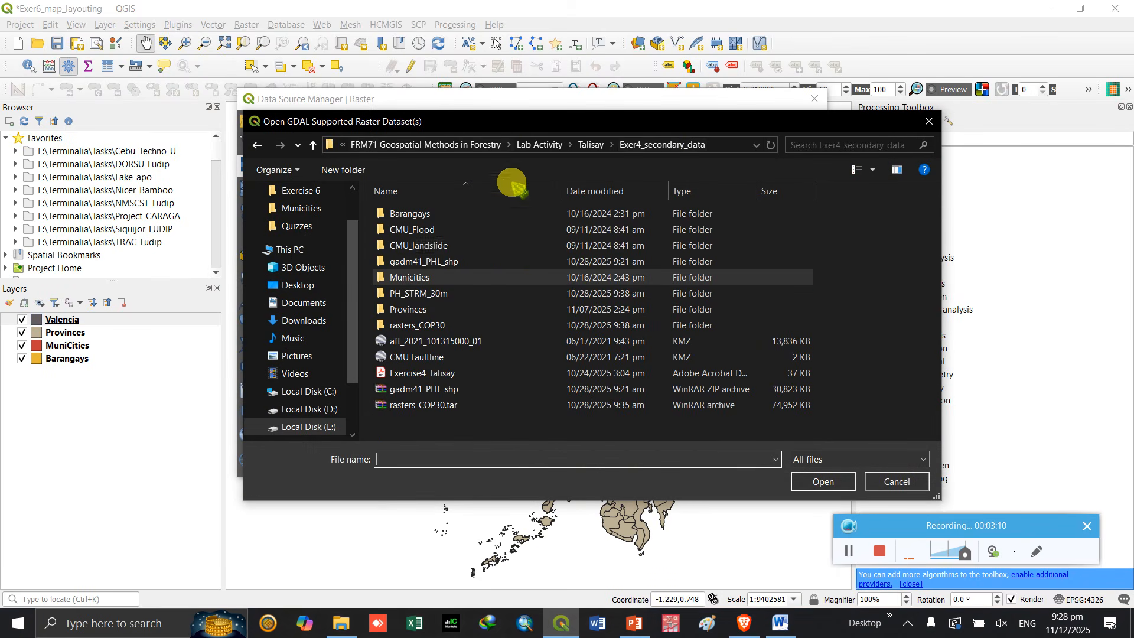
pyautogui.doubleClick(527, 293)
pyautogui.click(862, 459)
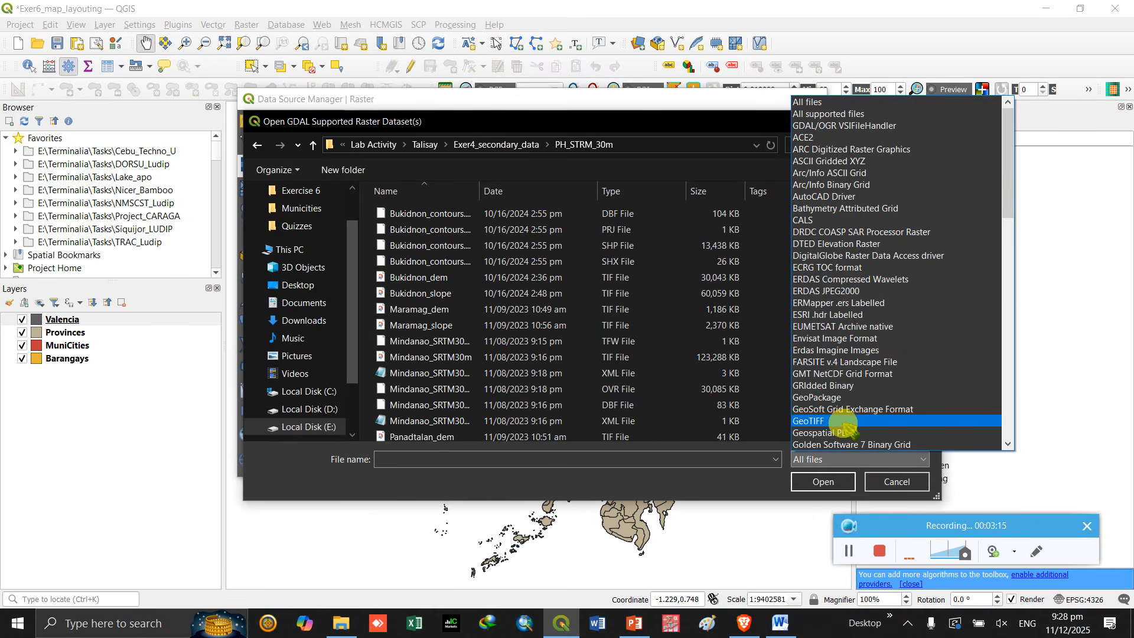
pyautogui.click(818, 420)
# - Add the Mindanao_SRTM30m and Valencia_dem rasters together to the project and close the data source dialog
pyautogui.click(455, 277)
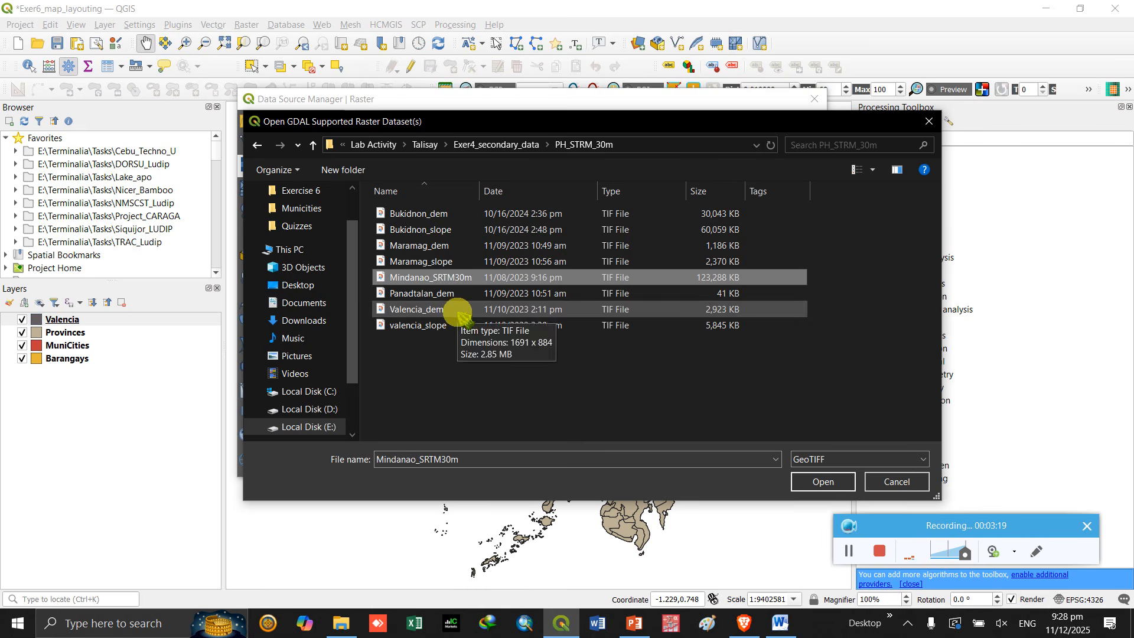
pyautogui.keyDown('ctrl'); pyautogui.click(437, 310); pyautogui.keyUp('ctrl')
pyautogui.click(823, 482)
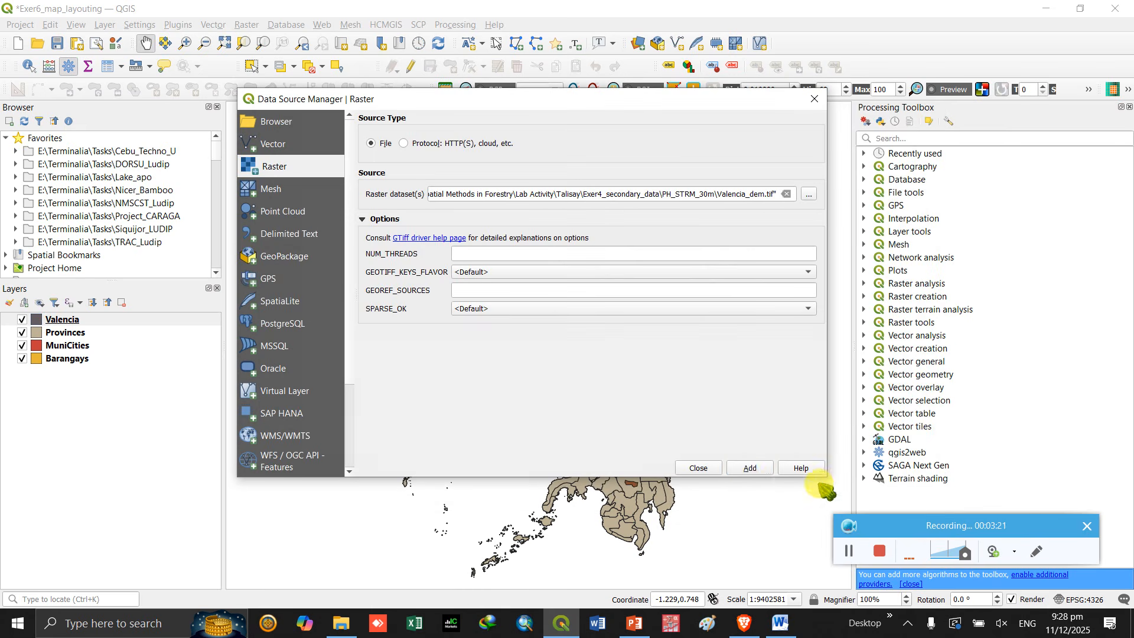
pyautogui.click(750, 468)
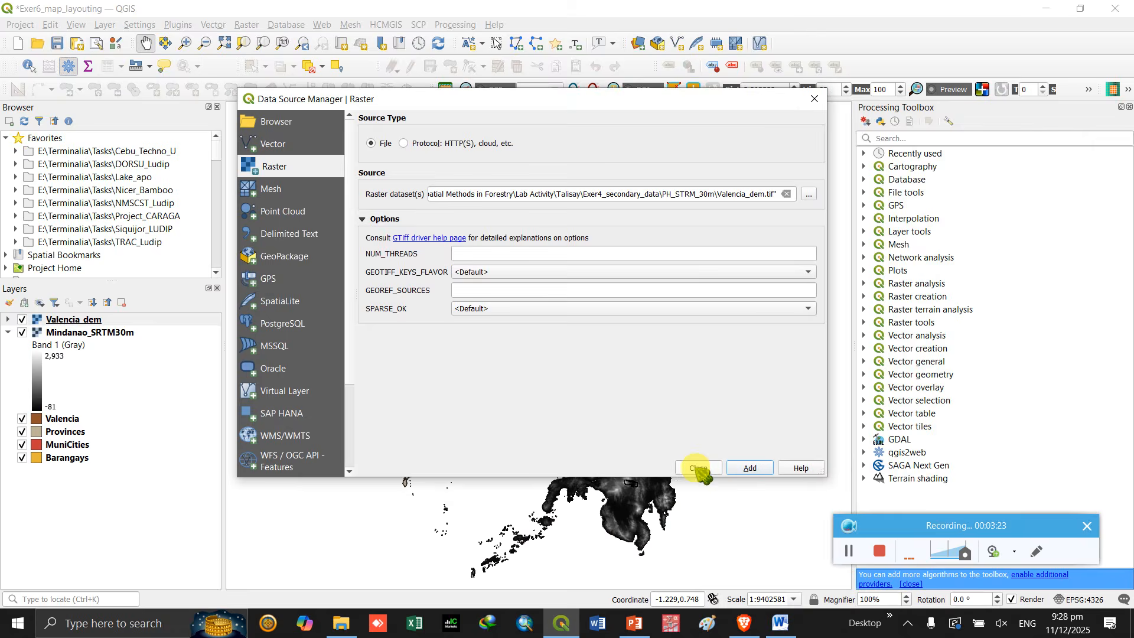
pyautogui.click(697, 468)
# - Hide the Mindanao_SRTM30m, Valencia, Provinces, MuniCities and Barangays layers, leaving only Valencia_dem shown
pyautogui.click(8, 333)
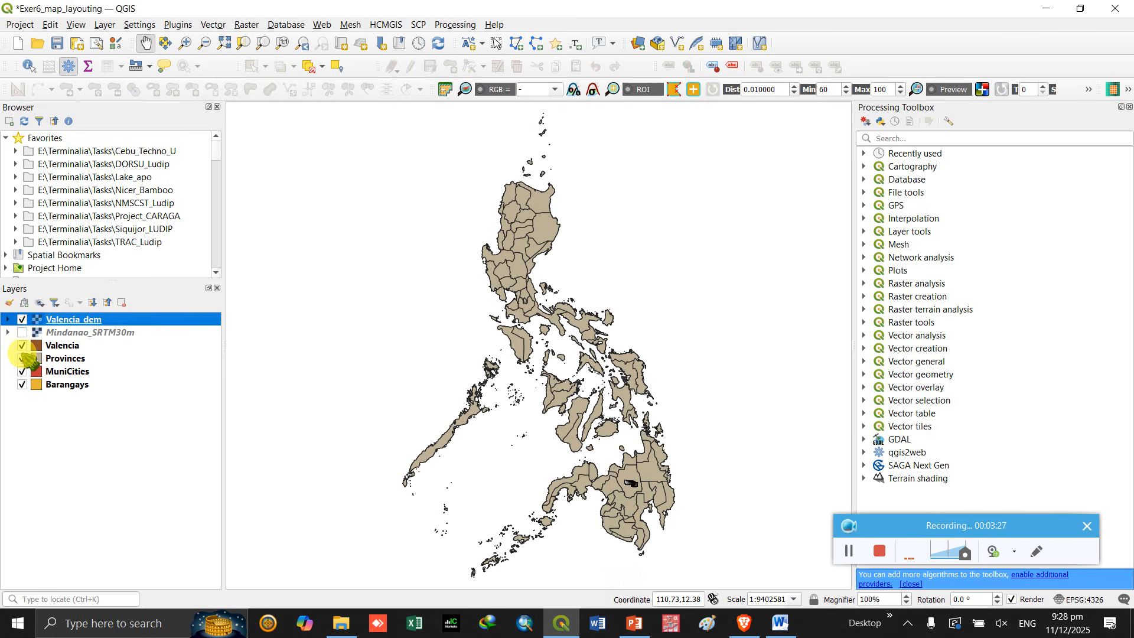
pyautogui.click(22, 345)
pyautogui.click(21, 358)
pyautogui.click(22, 371)
pyautogui.click(22, 384)
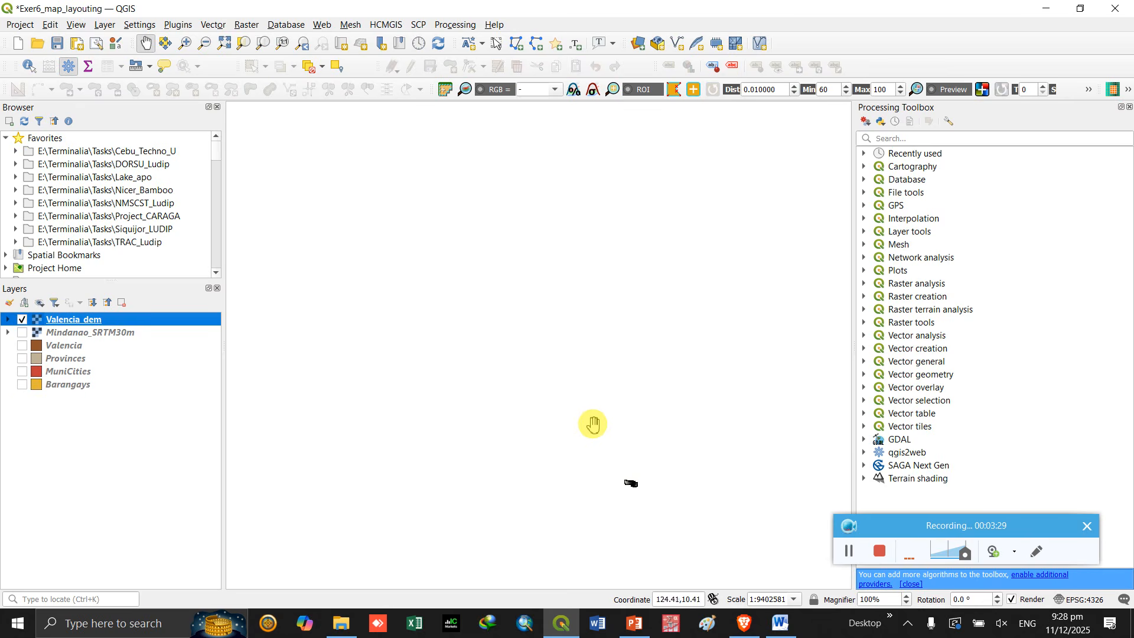
# - Examine the Valencia_dem raster on the map and its elevation range in the layer legend
pyautogui.moveTo(635, 476); pyautogui.dragTo(603, 437)
pyautogui.scroll(3, 590, 440)
pyautogui.scroll(3, 515, 347)
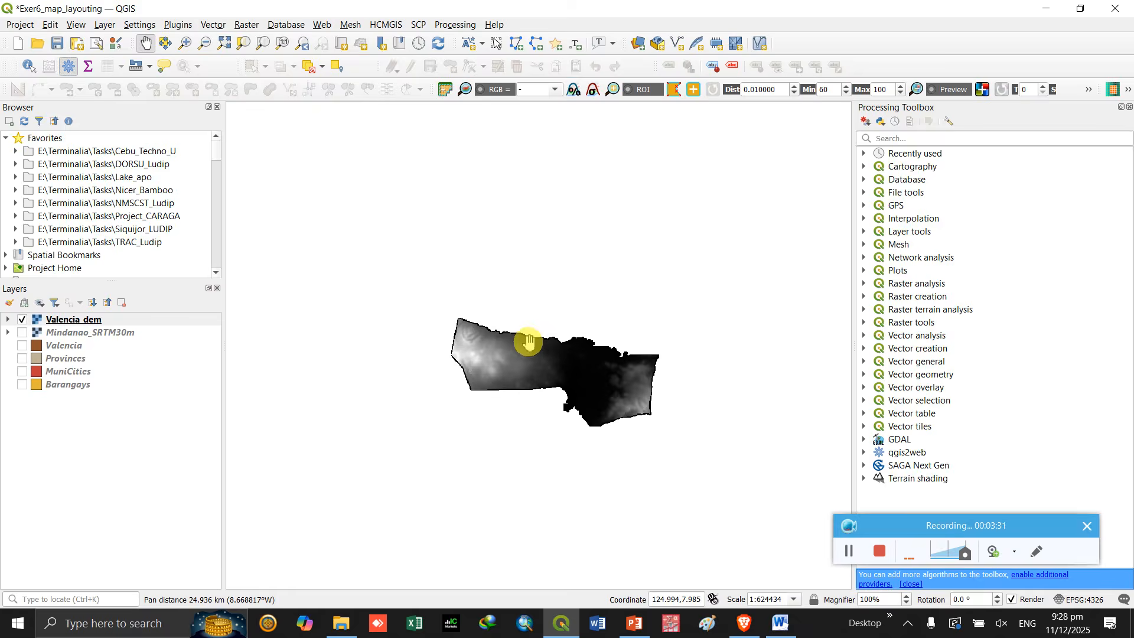
pyautogui.moveTo(661, 307); pyautogui.dragTo(577, 333)
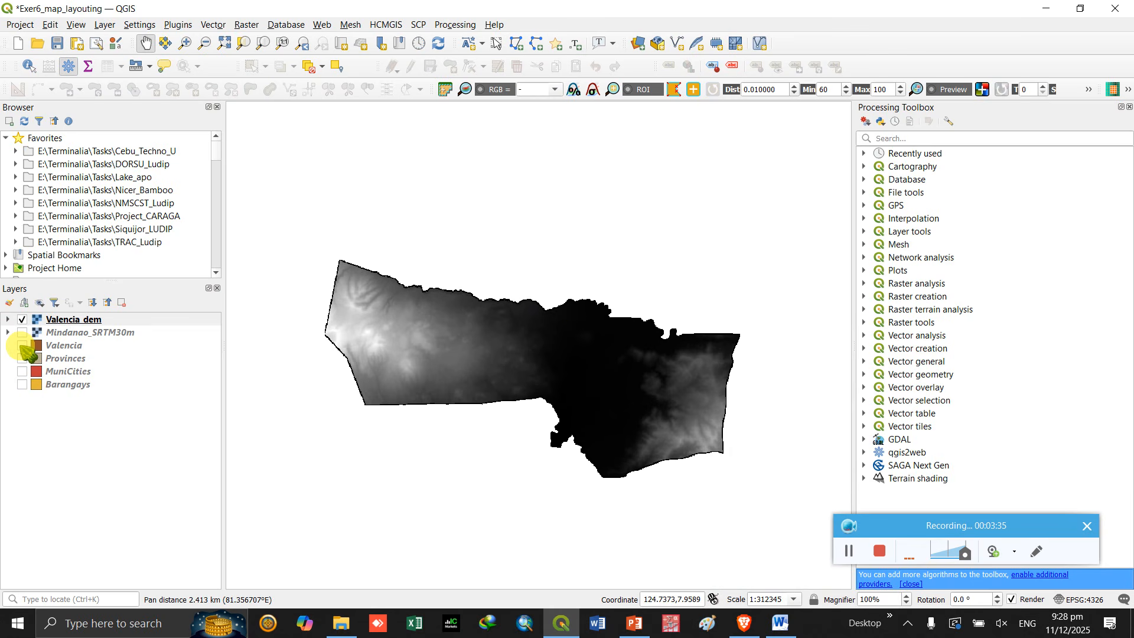
pyautogui.click(23, 345)
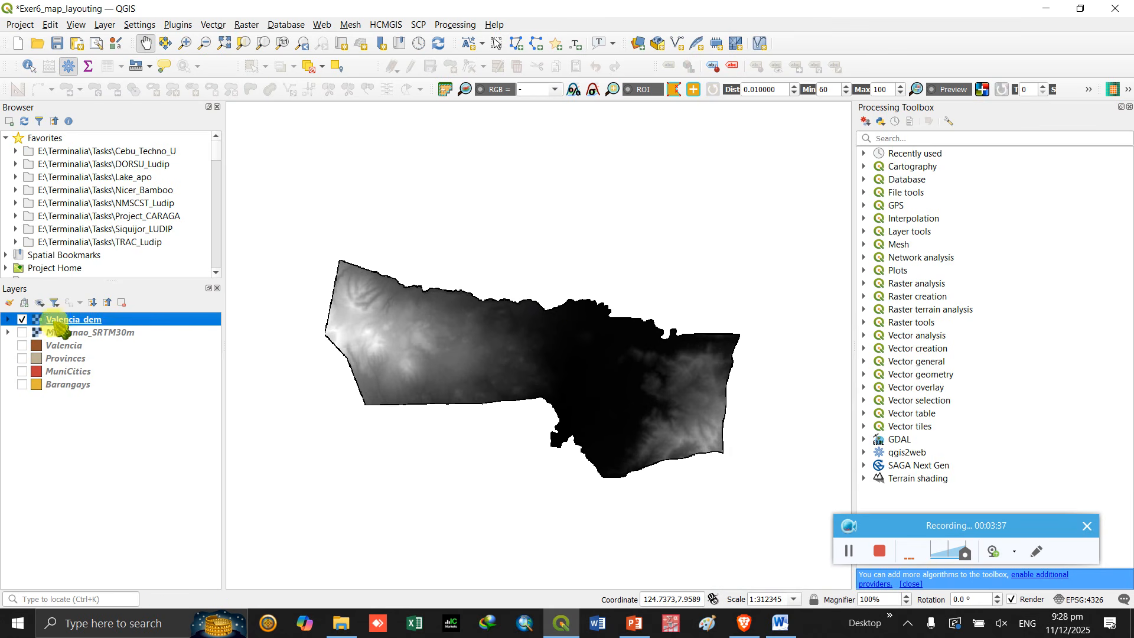
pyautogui.click(8, 319)
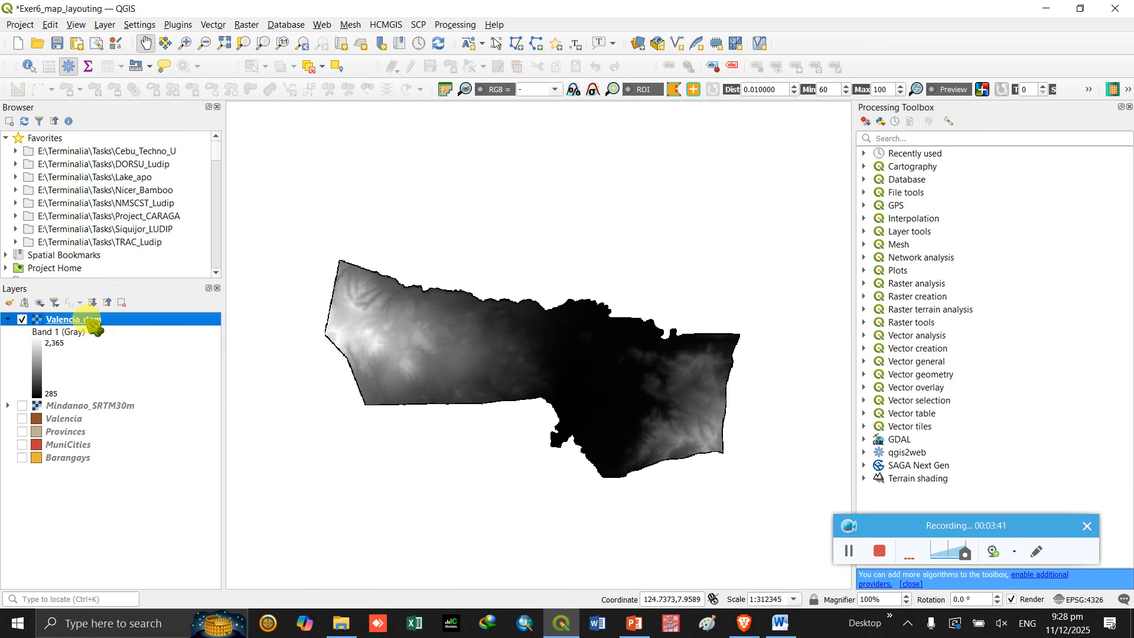
pyautogui.click(8, 319)
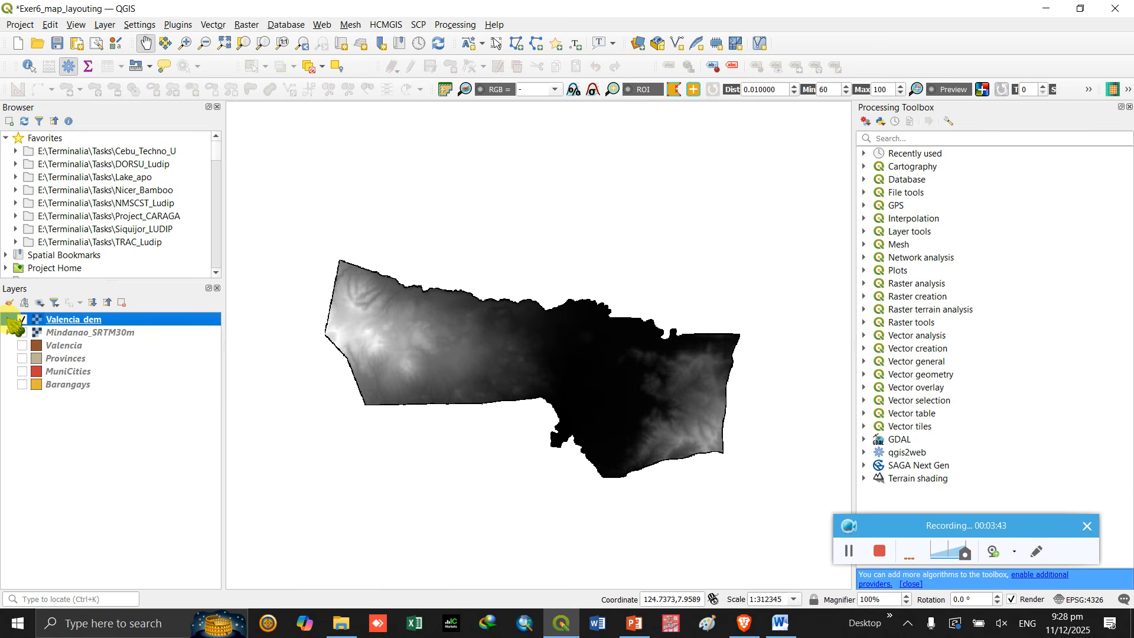
pyautogui.click(8, 319)
pyautogui.click(8, 319)
pyautogui.click(8, 319)
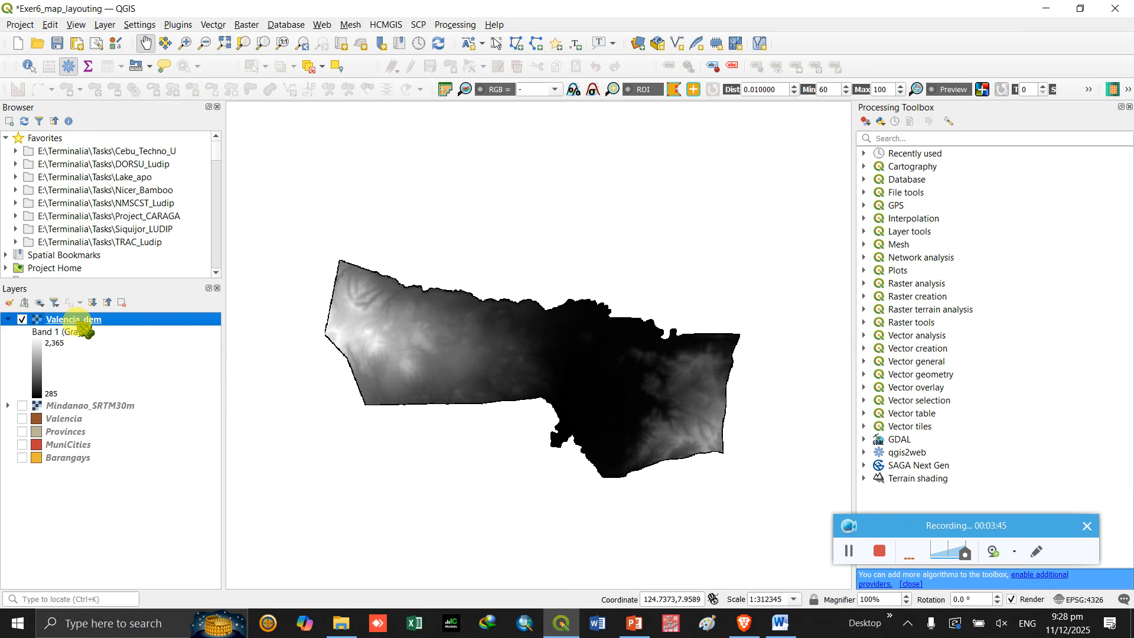
# - Change the Valencia_dem layer's symbology from gray rendering to Hillshade and apply it
pyautogui.rightClick(76, 320)
pyautogui.click(195, 584)
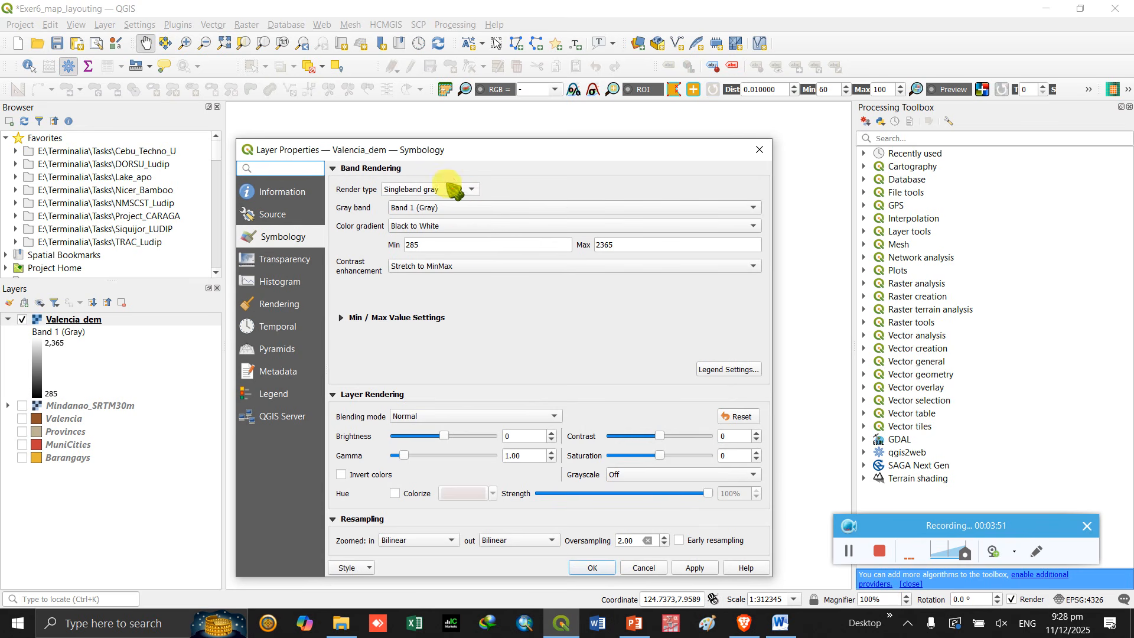
pyautogui.click(454, 191)
pyautogui.click(458, 225)
pyautogui.click(597, 563)
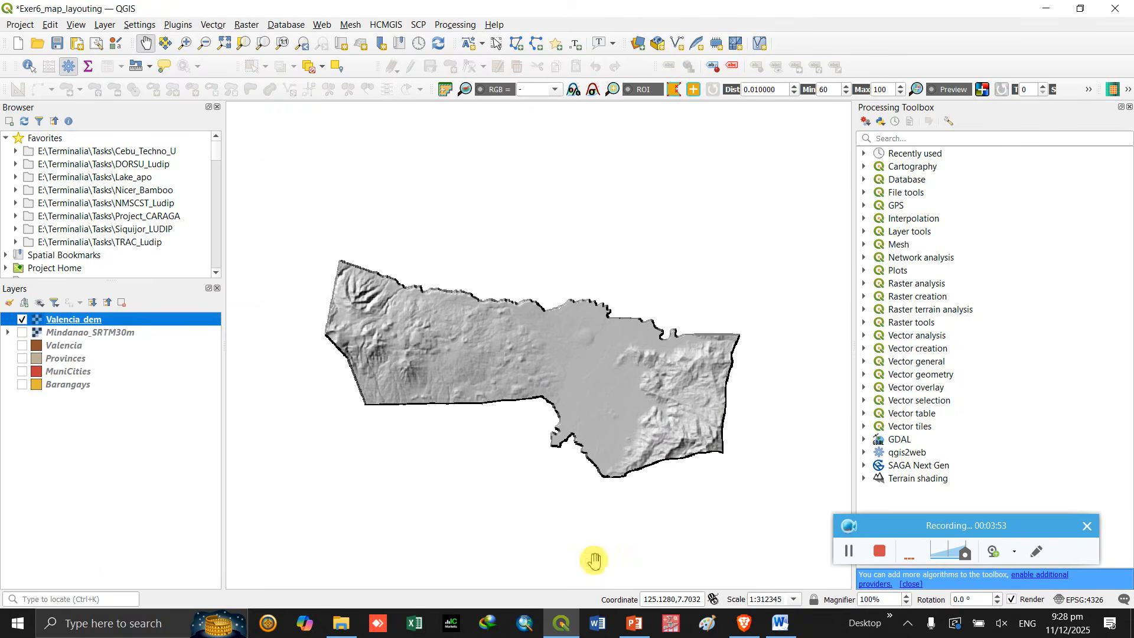
# - Duplicate the hillshaded Valencia_dem layer
pyautogui.moveTo(662, 440); pyautogui.dragTo(672, 423)
pyautogui.moveTo(546, 337); pyautogui.dragTo(549, 353)
pyautogui.rightClick(101, 320)
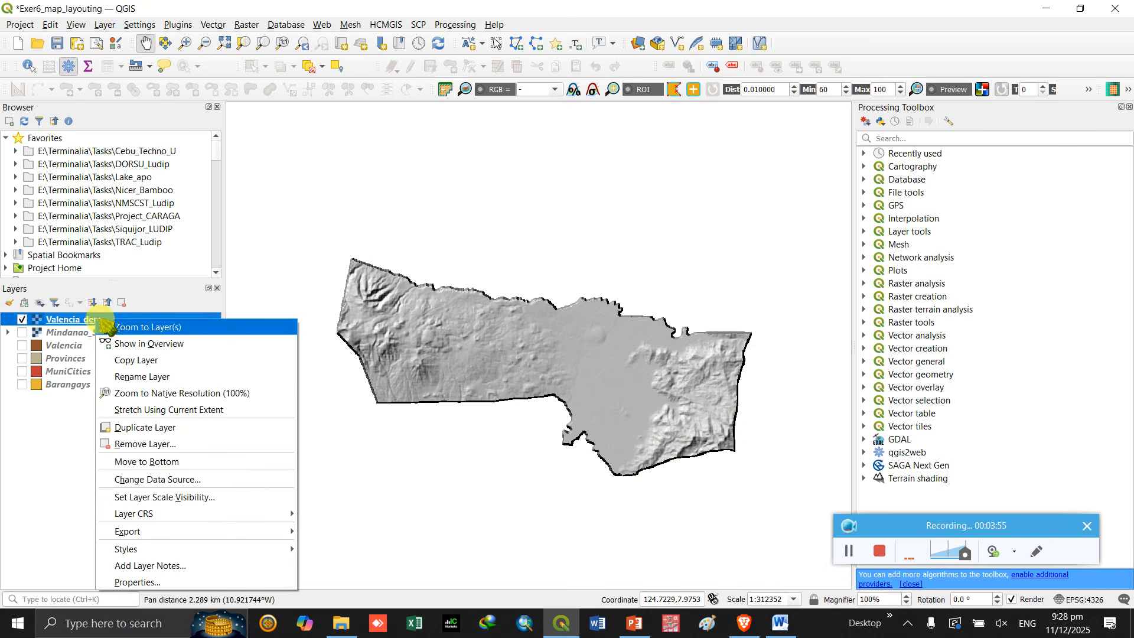
pyautogui.click(238, 427)
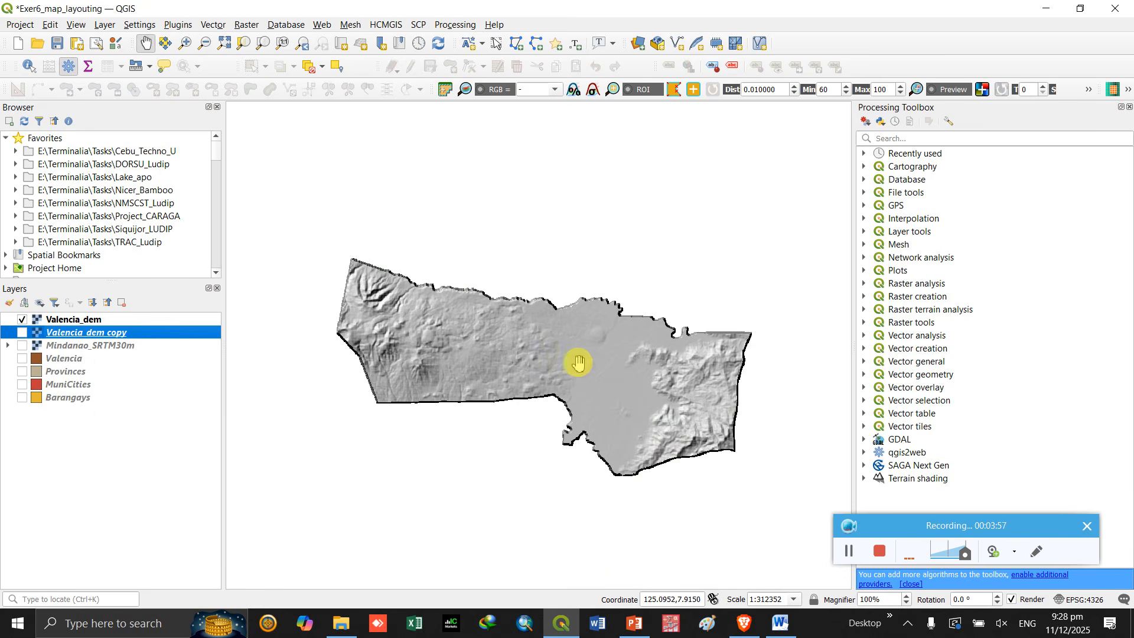
# - Change the top Valencia_dem layer's render type from Hillshade to Singleband pseudocolor
pyautogui.click(82, 319)
pyautogui.rightClick(82, 319)
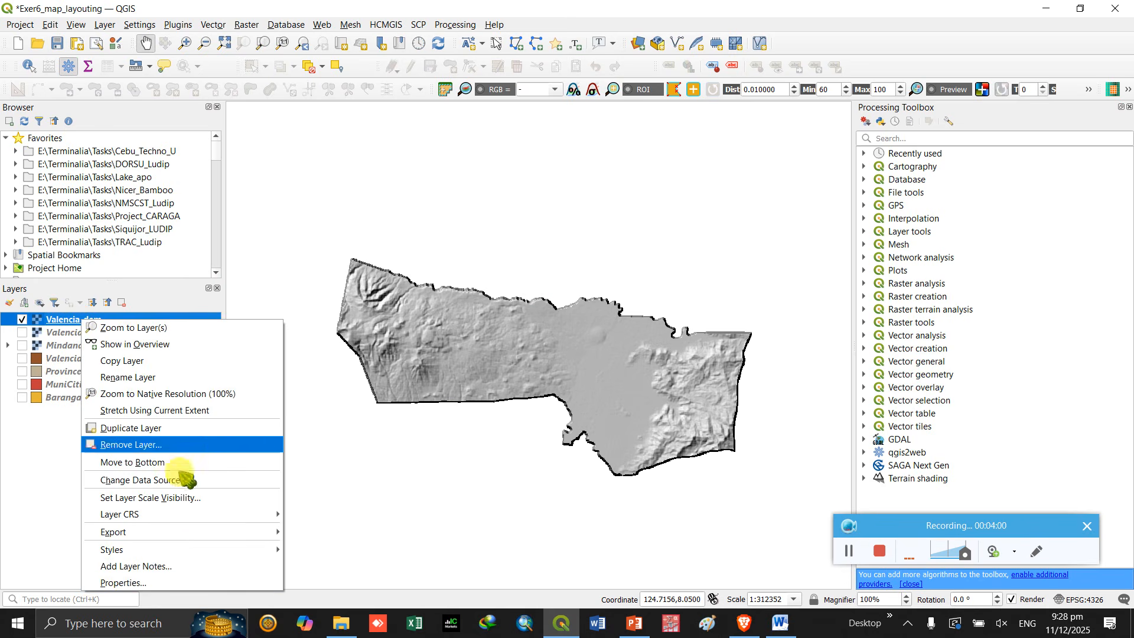
pyautogui.click(190, 582)
pyautogui.click(443, 190)
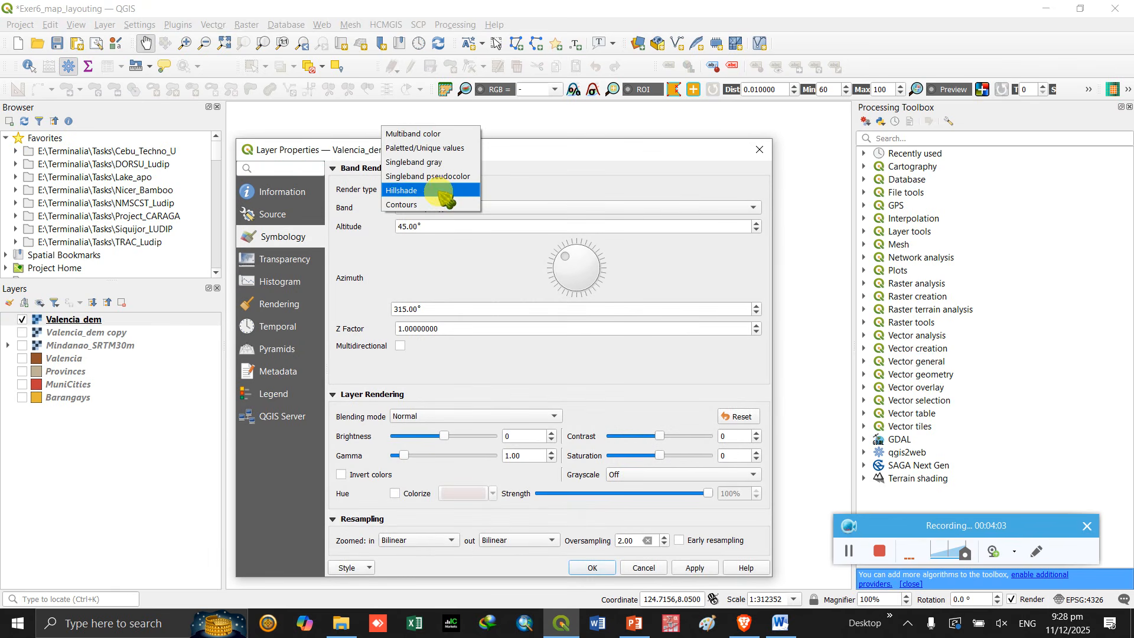
pyautogui.click(447, 177)
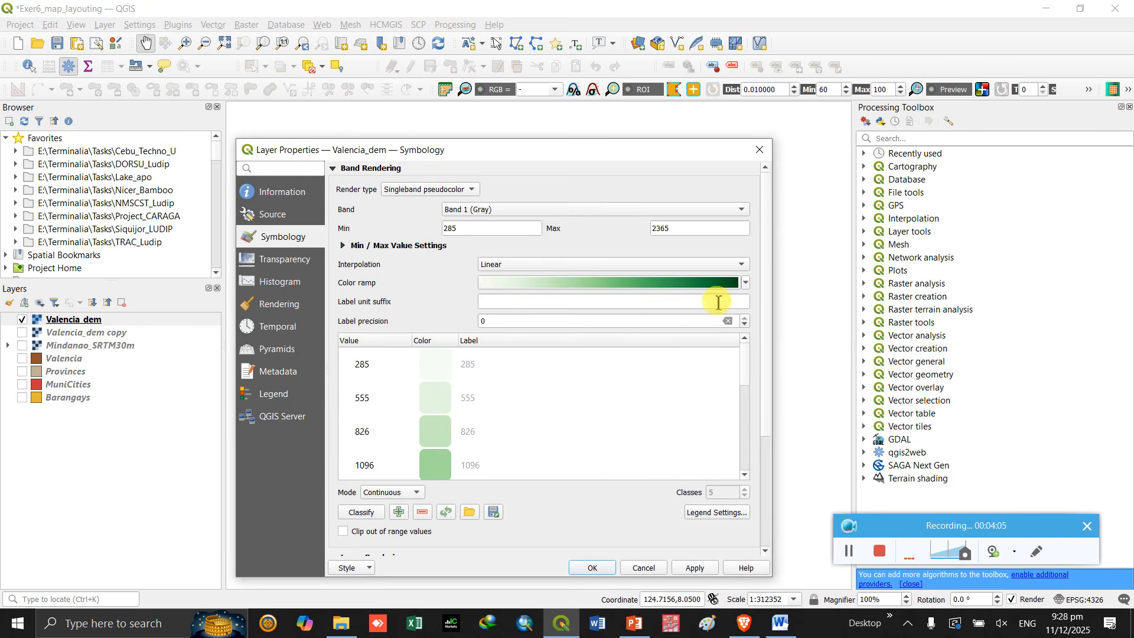
# - Set the Valencia_dem color ramp to Spectral, invert it, and apply the symbology
pyautogui.click(746, 283)
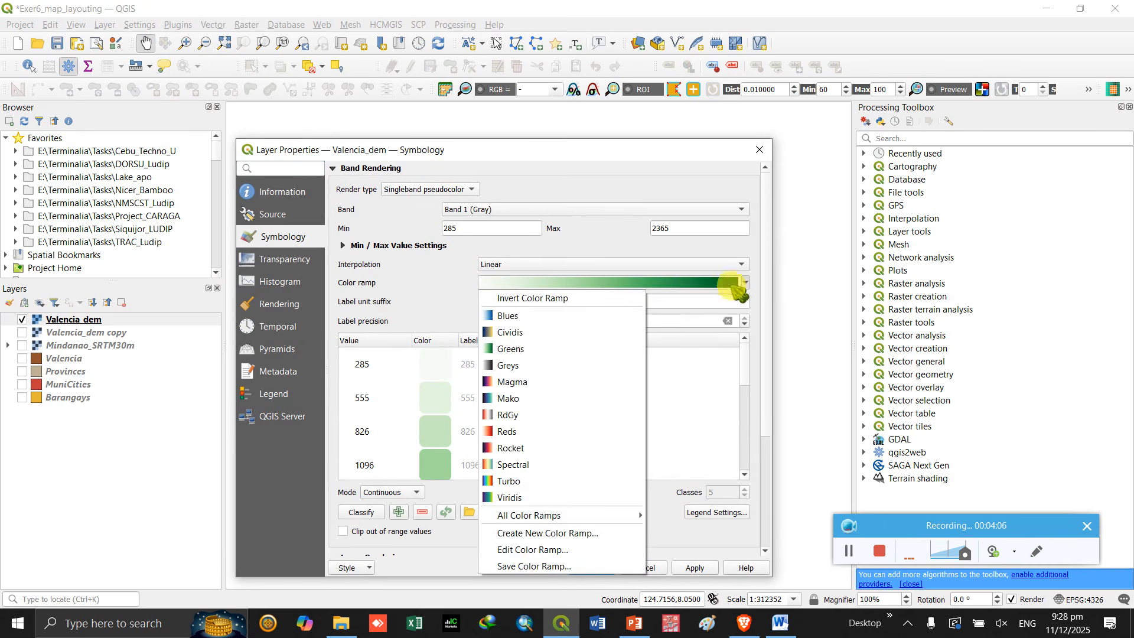
pyautogui.click(567, 451)
pyautogui.click(746, 283)
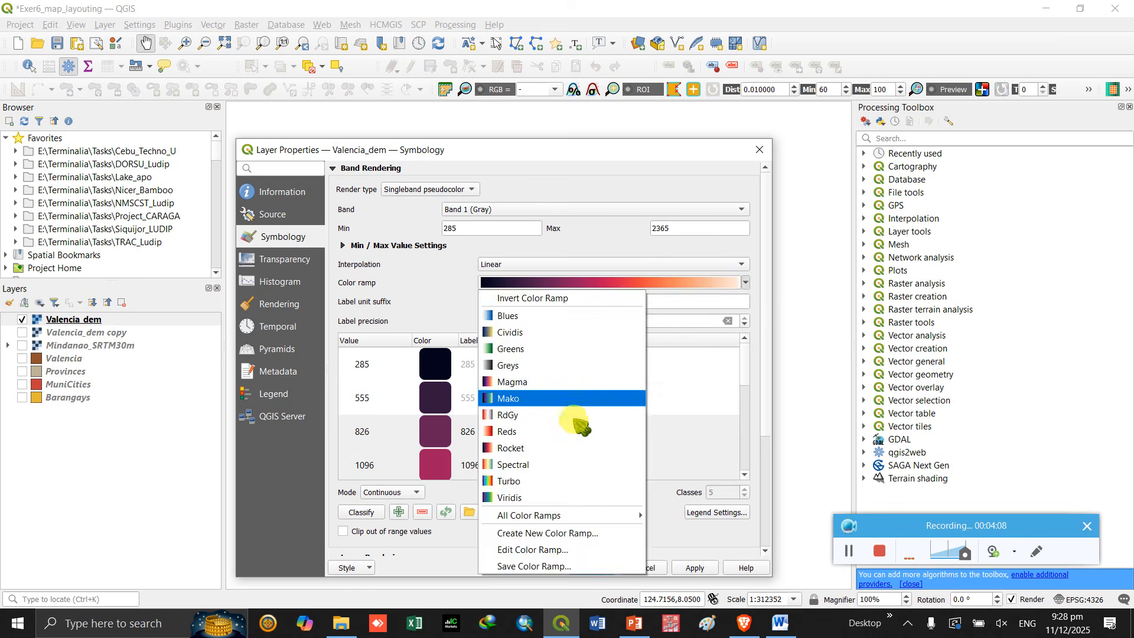
pyautogui.click(577, 463)
pyautogui.click(747, 283)
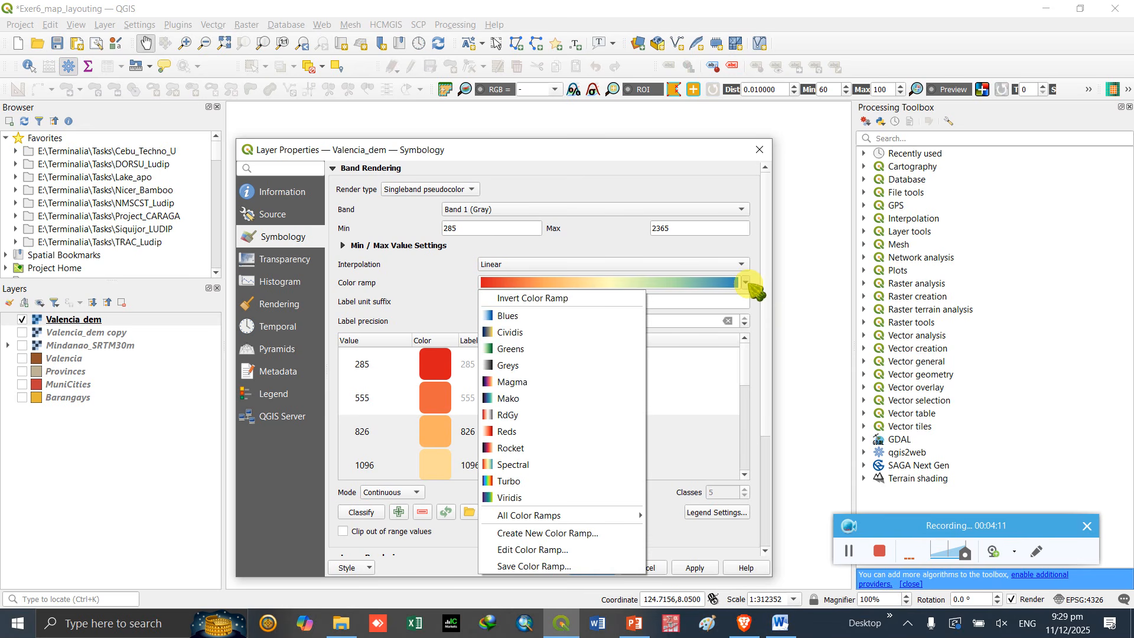
pyautogui.click(566, 297)
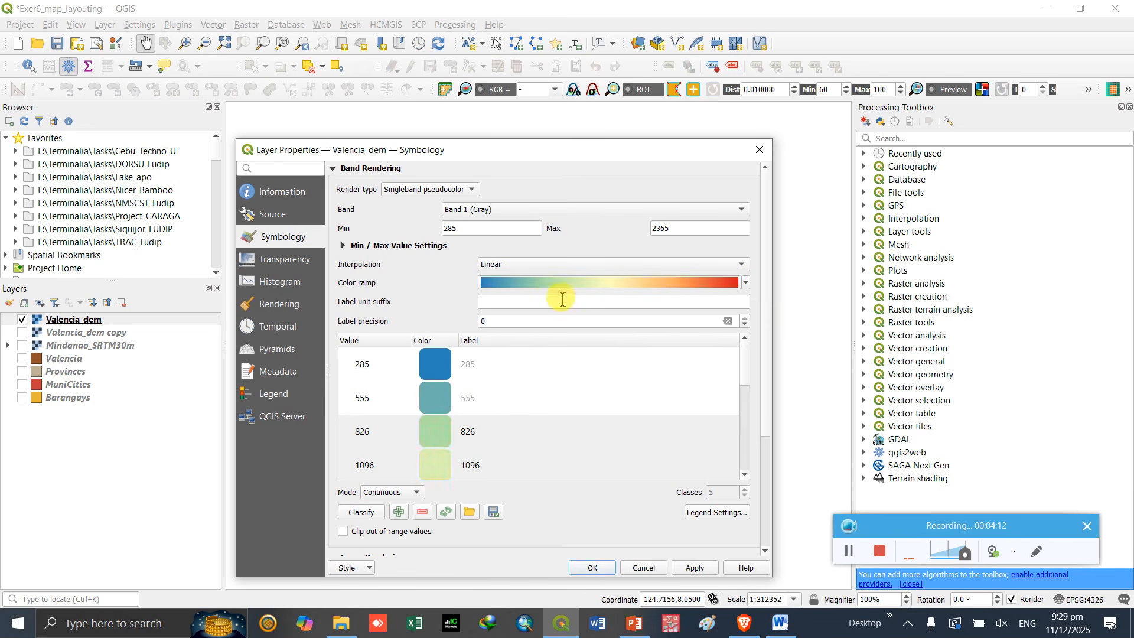
pyautogui.click(595, 567)
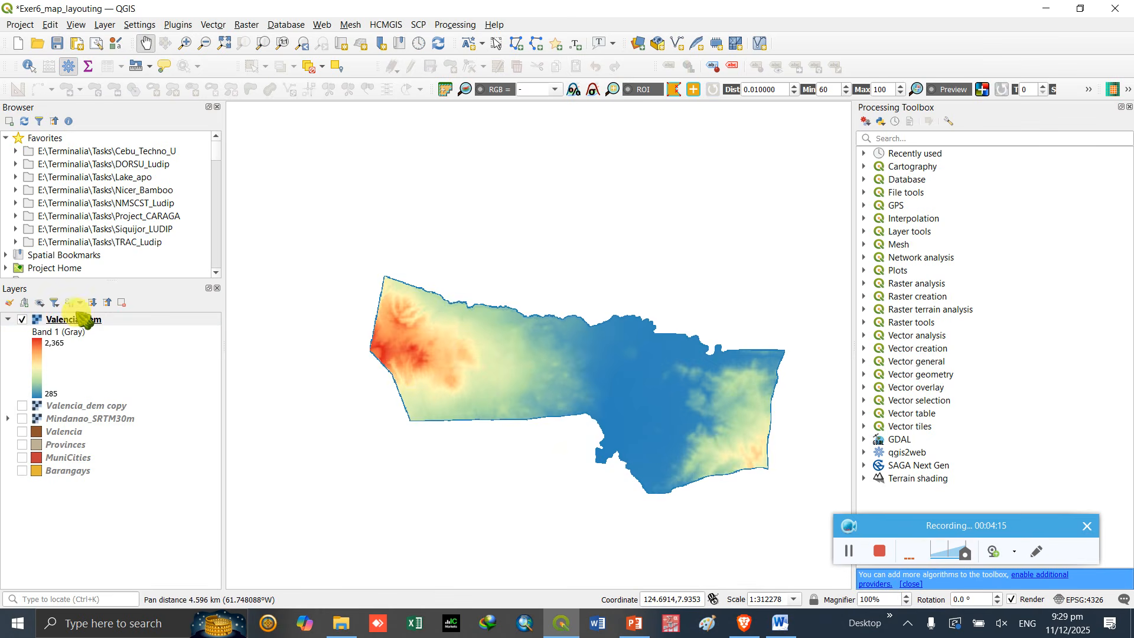
# - Reduce the pseudocolor Valencia_dem layer's global opacity to about 73.6% and apply it
pyautogui.rightClick(83, 319)
pyautogui.click(177, 575)
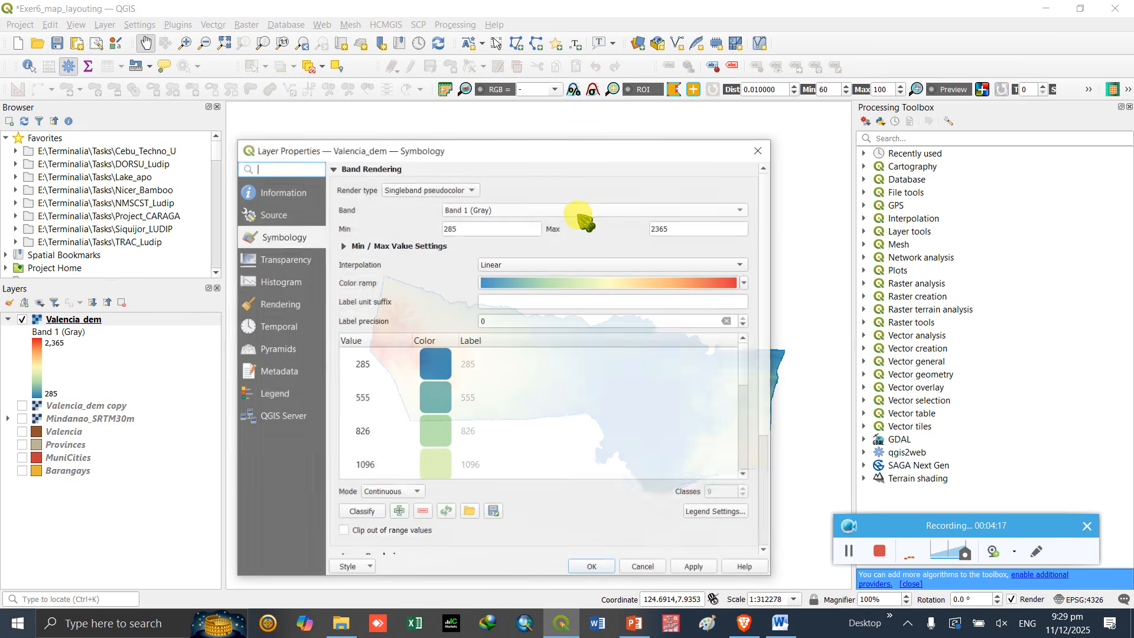
pyautogui.scroll(-3, 595, 506)
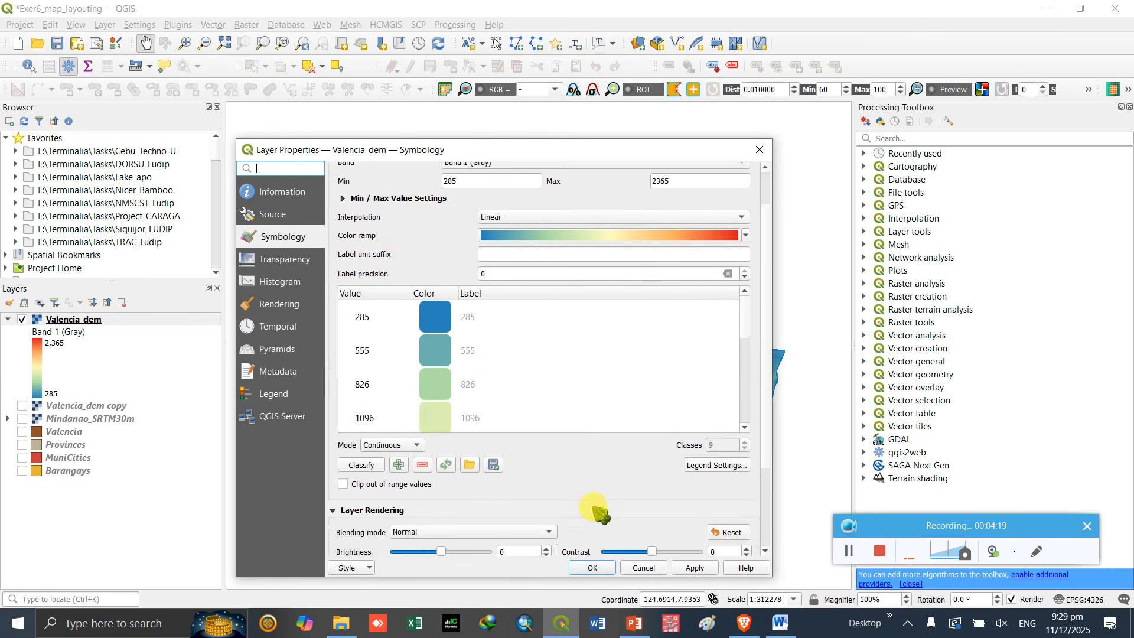
pyautogui.click(297, 259)
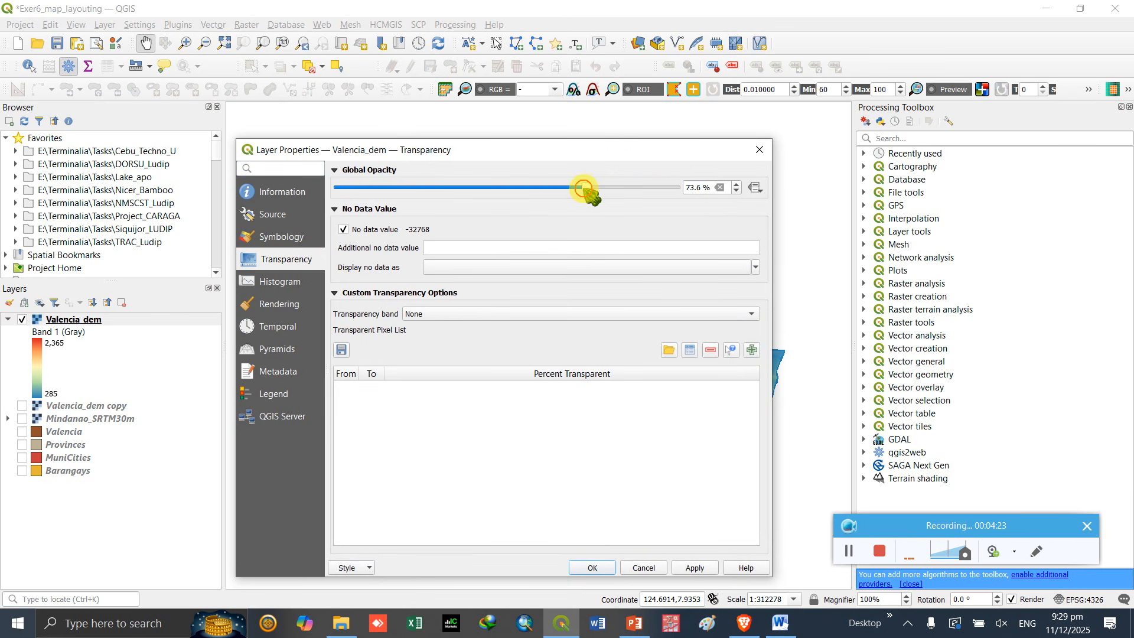
pyautogui.click(592, 568)
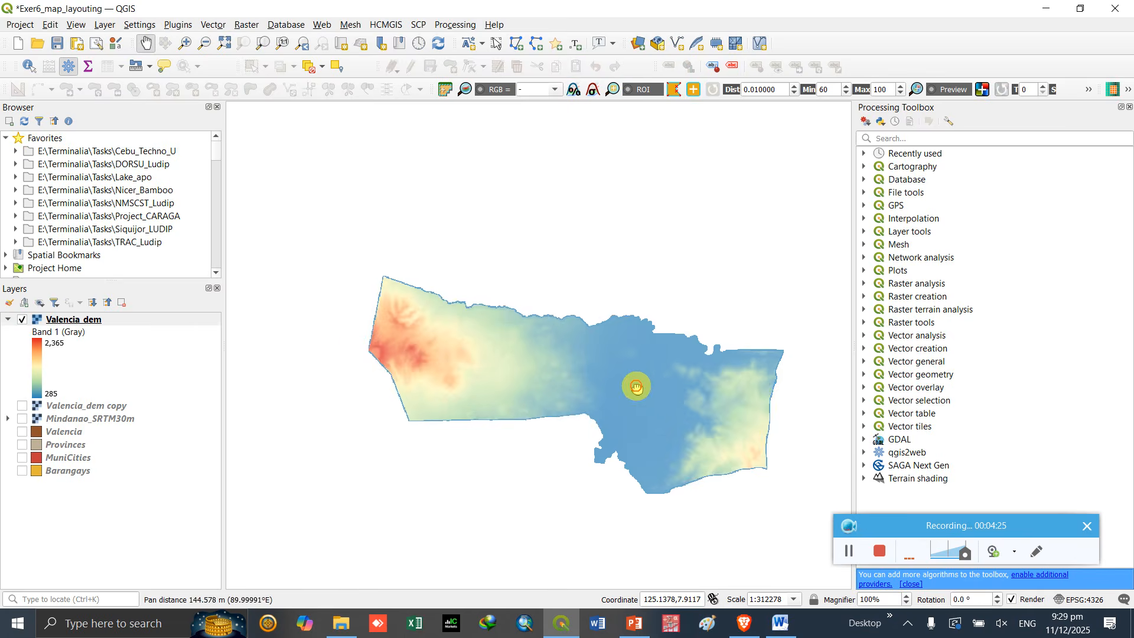
# - Show the hillshaded Valencia_dem copy beneath the colored DEM and move the Valencia layer to the top of the layer order
pyautogui.moveTo(635, 385)
pyautogui.mouseDown()
pyautogui.moveTo(613, 381)
pyautogui.moveTo(610, 358)
pyautogui.mouseUp()
pyautogui.click(23, 405)
pyautogui.moveTo(530, 340); pyautogui.dragTo(552, 345)
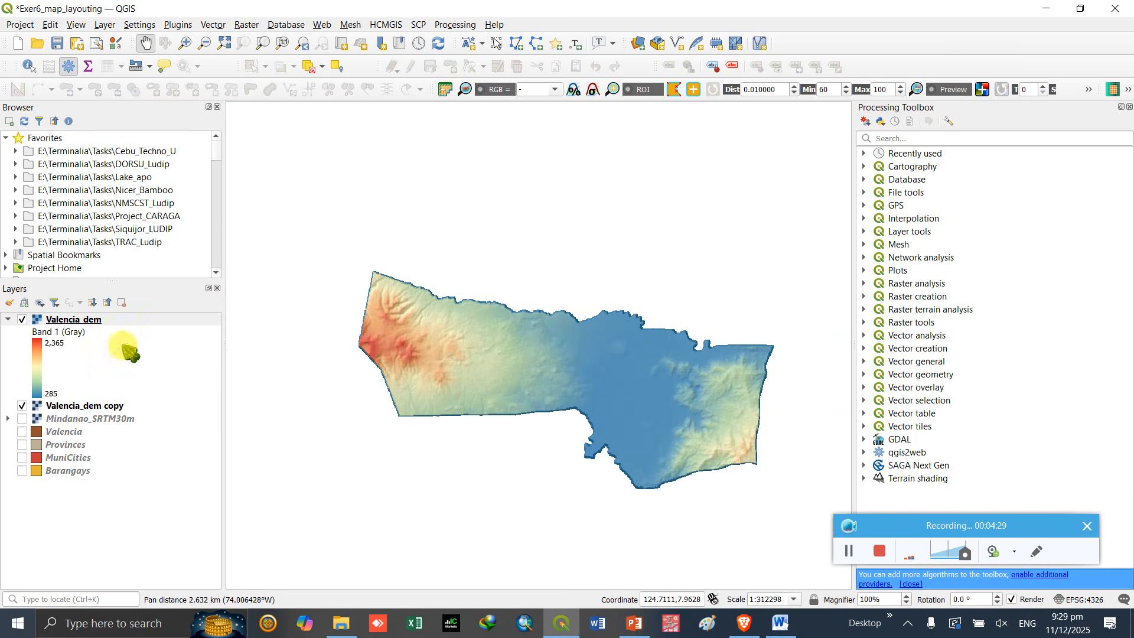
pyautogui.click(66, 434)
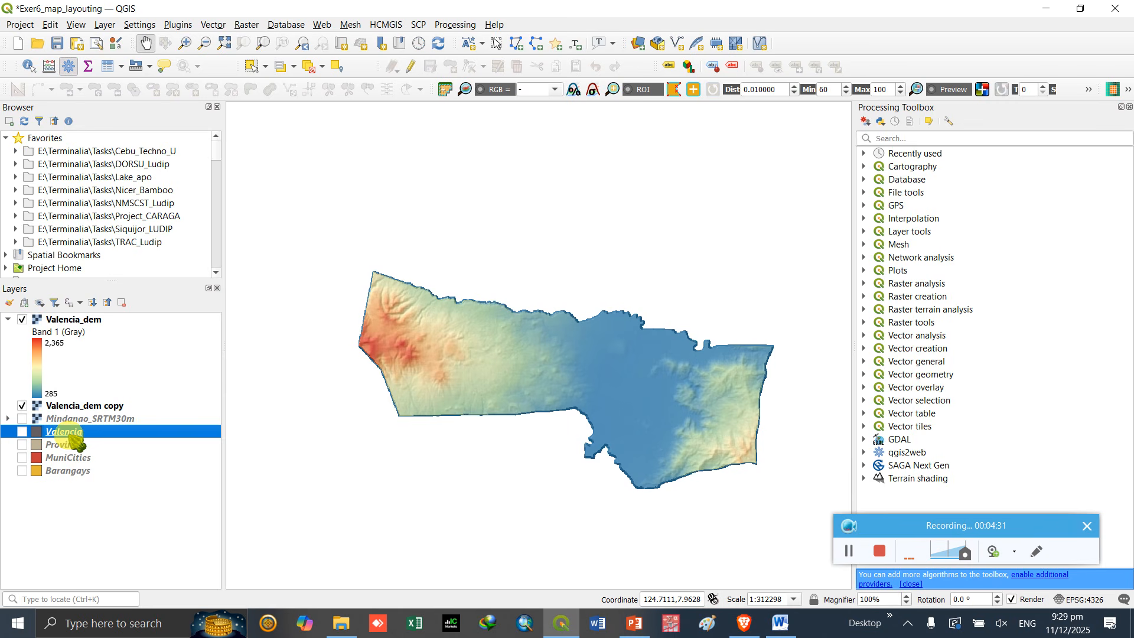
pyautogui.moveTo(68, 436); pyautogui.dragTo(57, 325)
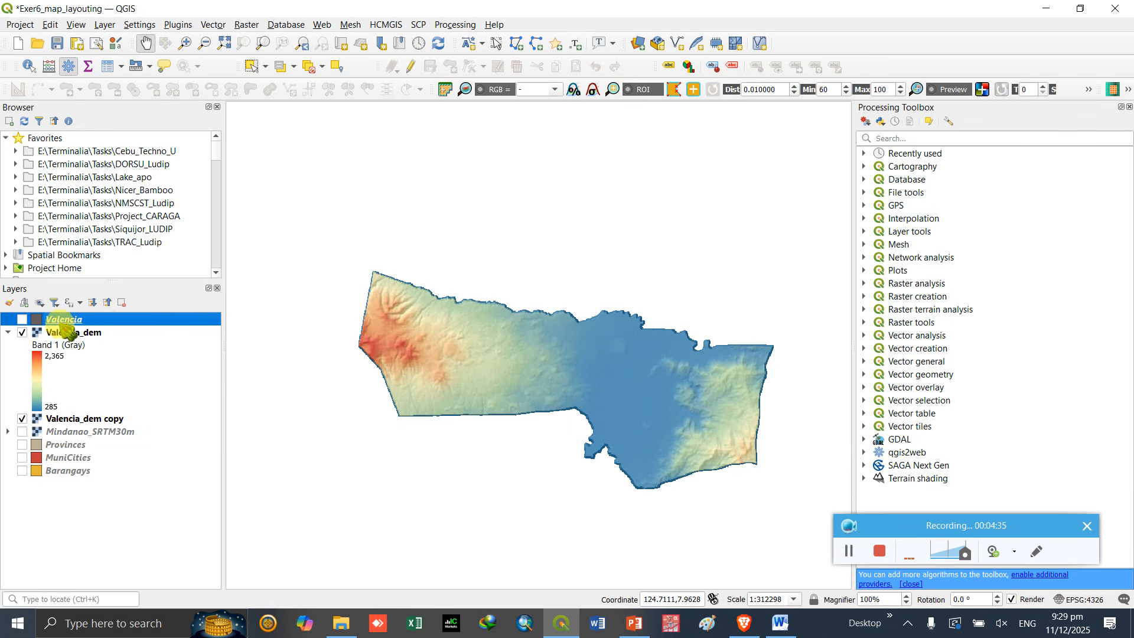
# - Add the vector layer Valencia_barangays.shp from the Barangays folder in Exer4_secondary_data
pyautogui.click(105, 25)
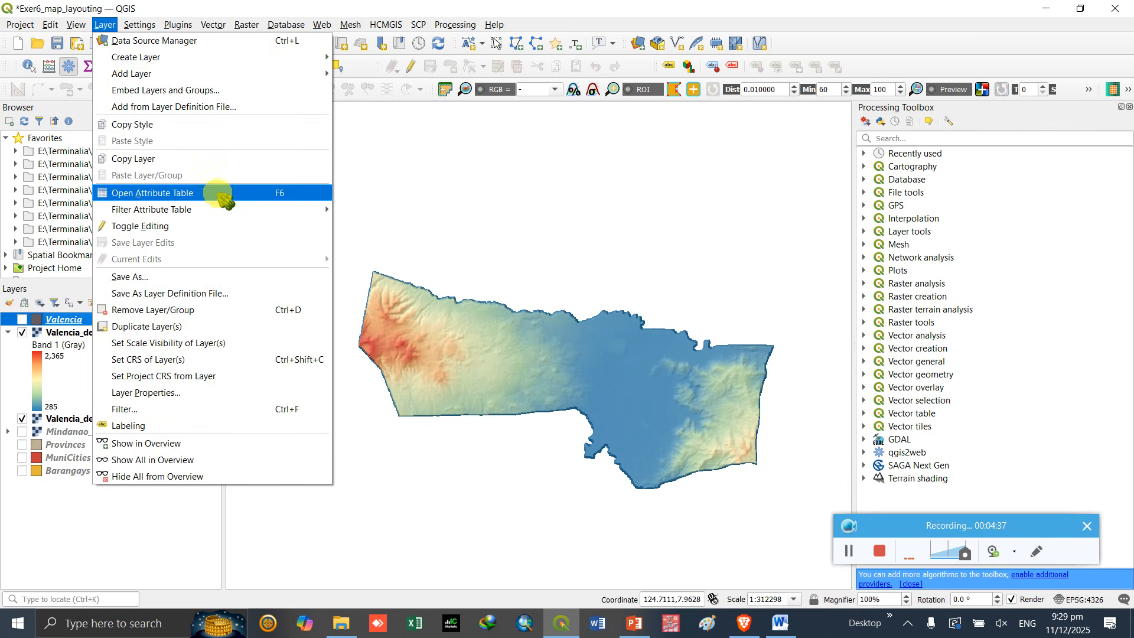
pyautogui.moveTo(237, 77)
pyautogui.click(366, 73)
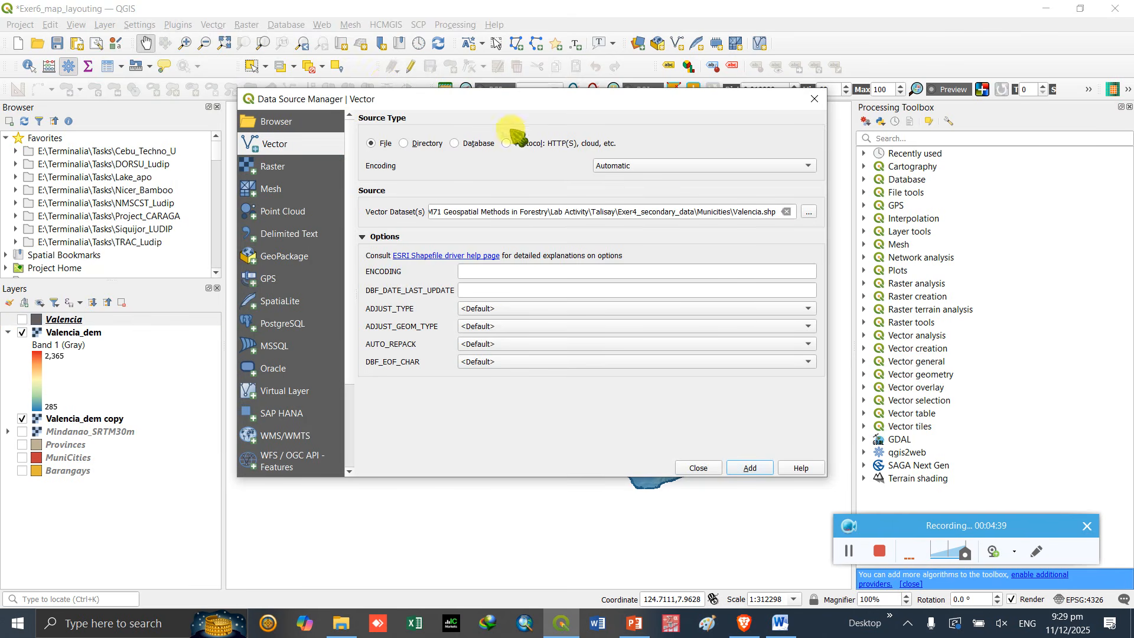
pyautogui.click(809, 213)
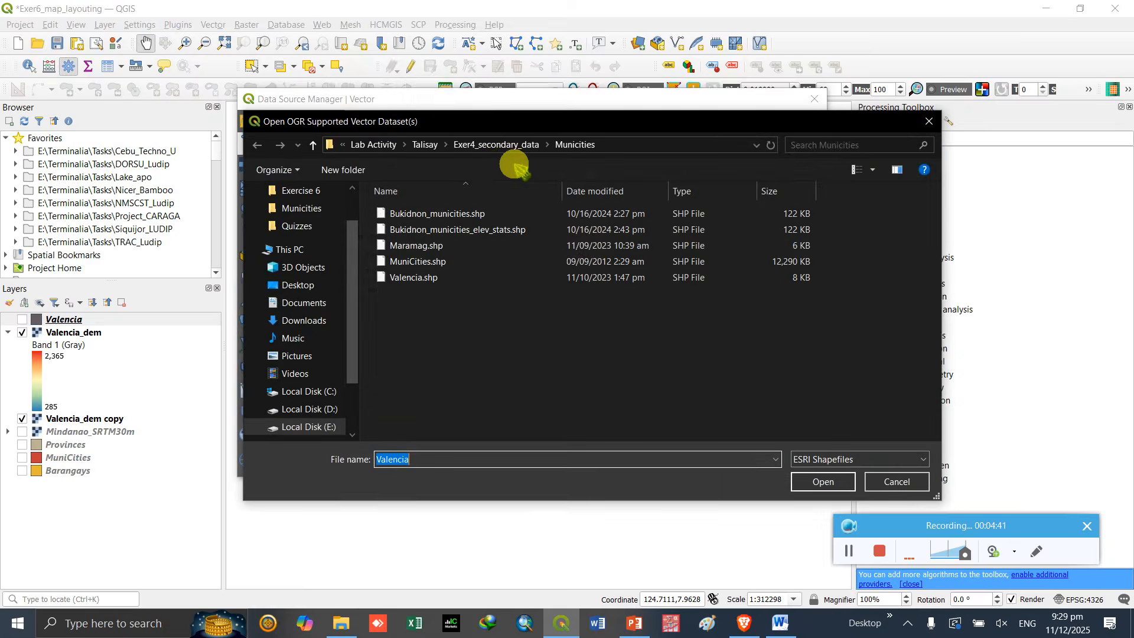
pyautogui.click(478, 146)
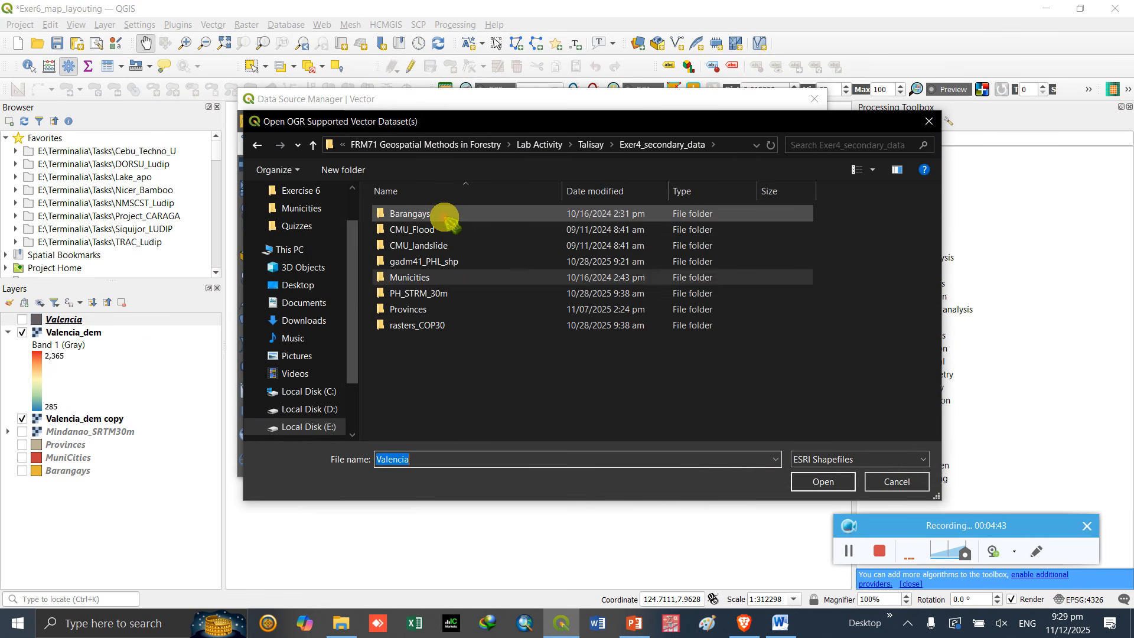
pyautogui.doubleClick(440, 218)
pyautogui.click(451, 325)
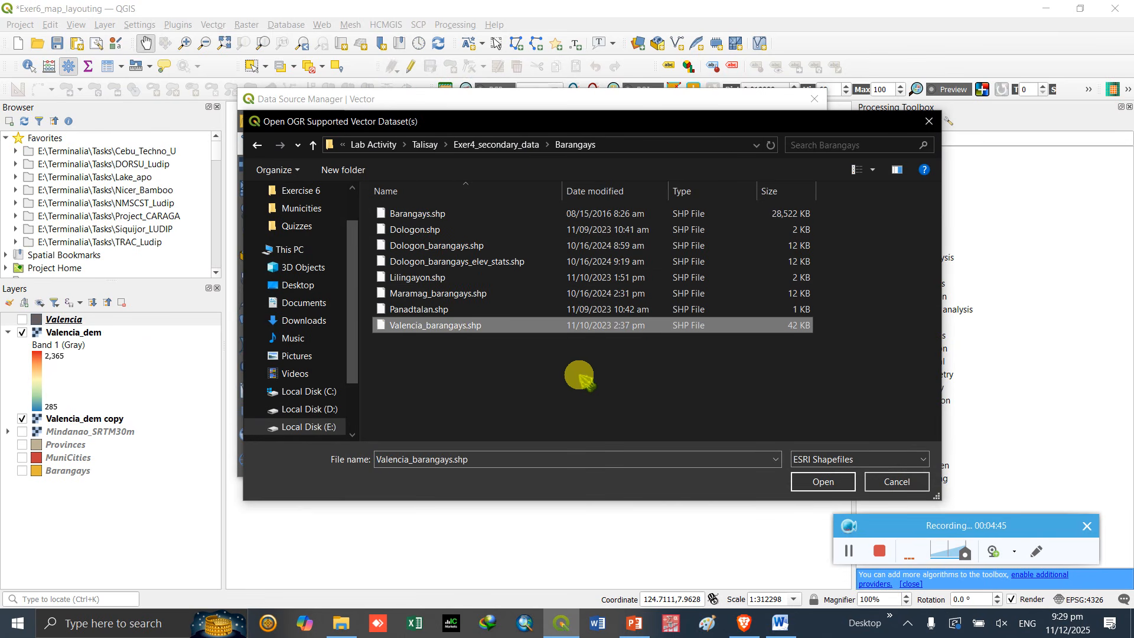
pyautogui.click(823, 480)
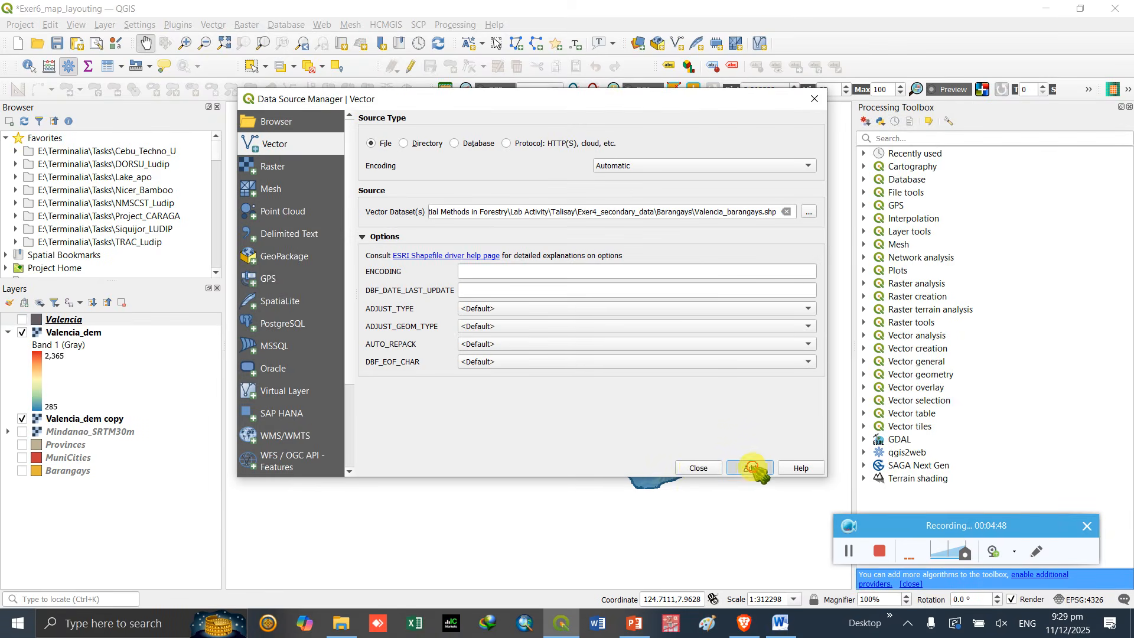
pyautogui.click(751, 467)
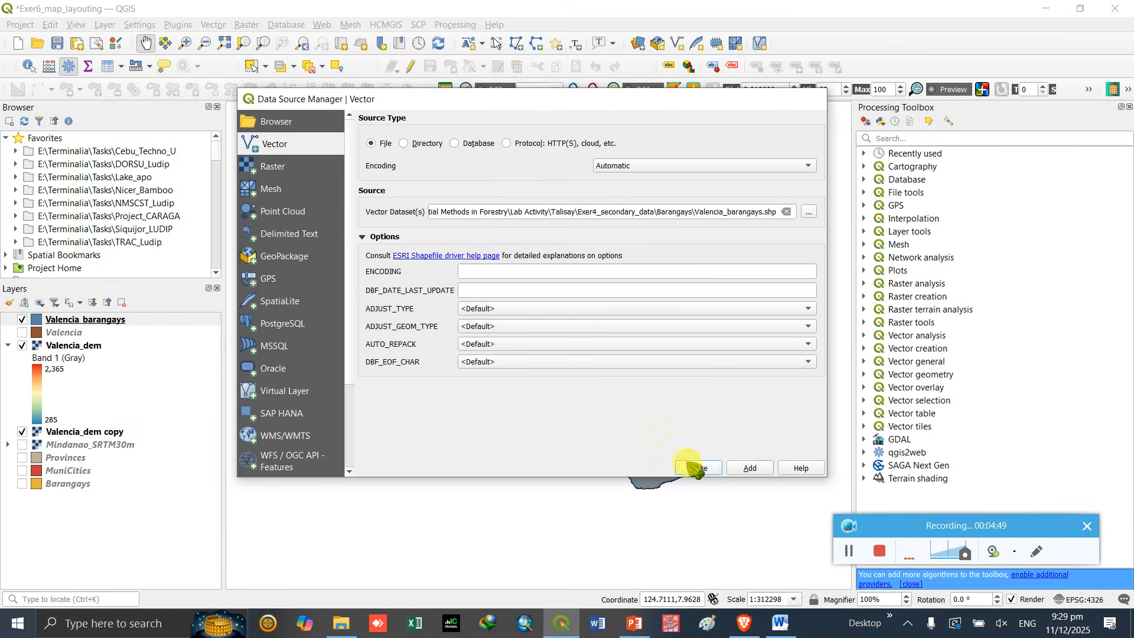
pyautogui.click(697, 467)
# - Style the Valencia_barangays layer with the outline-only Acad Bldg symbol and apply it
pyautogui.click(44, 331)
pyautogui.click(43, 322)
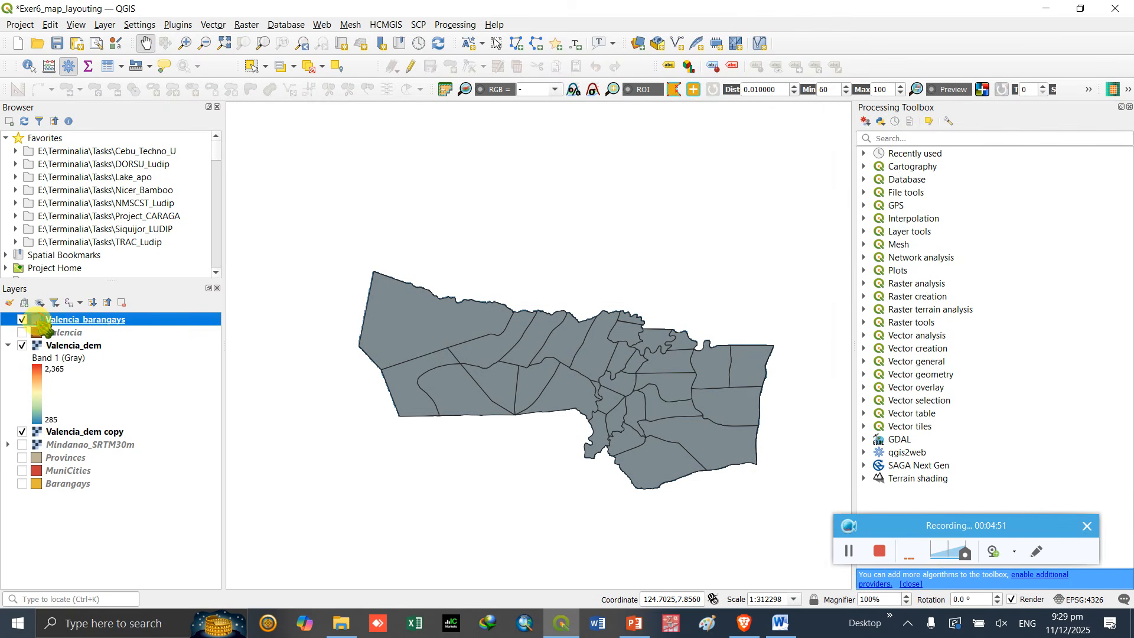
pyautogui.doubleClick(43, 322)
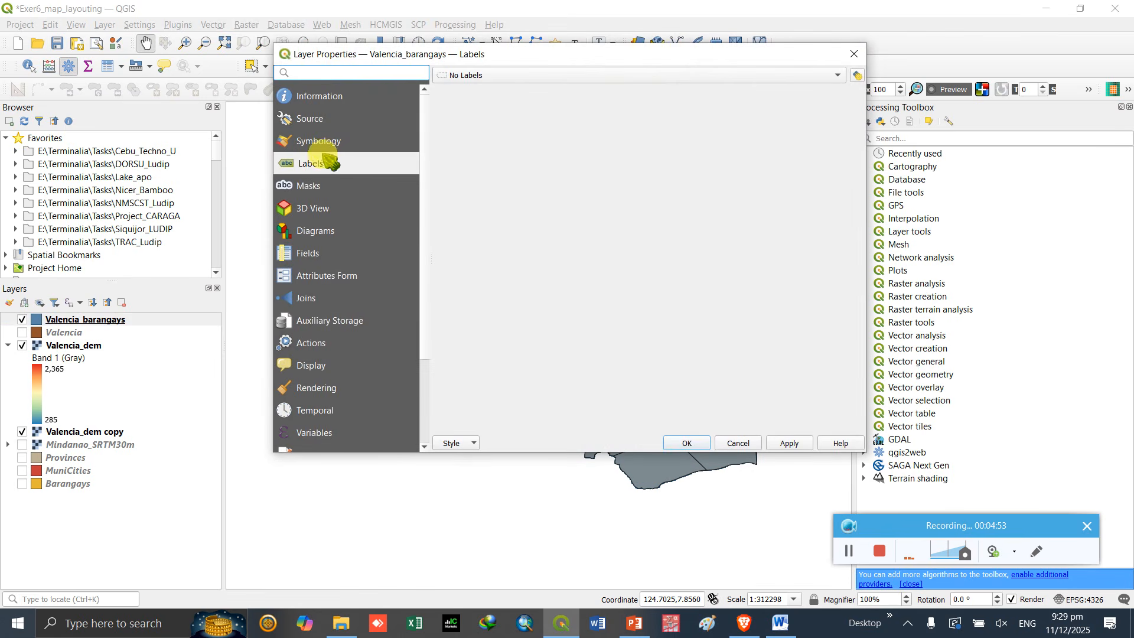
pyautogui.click(321, 142)
pyautogui.click(815, 265)
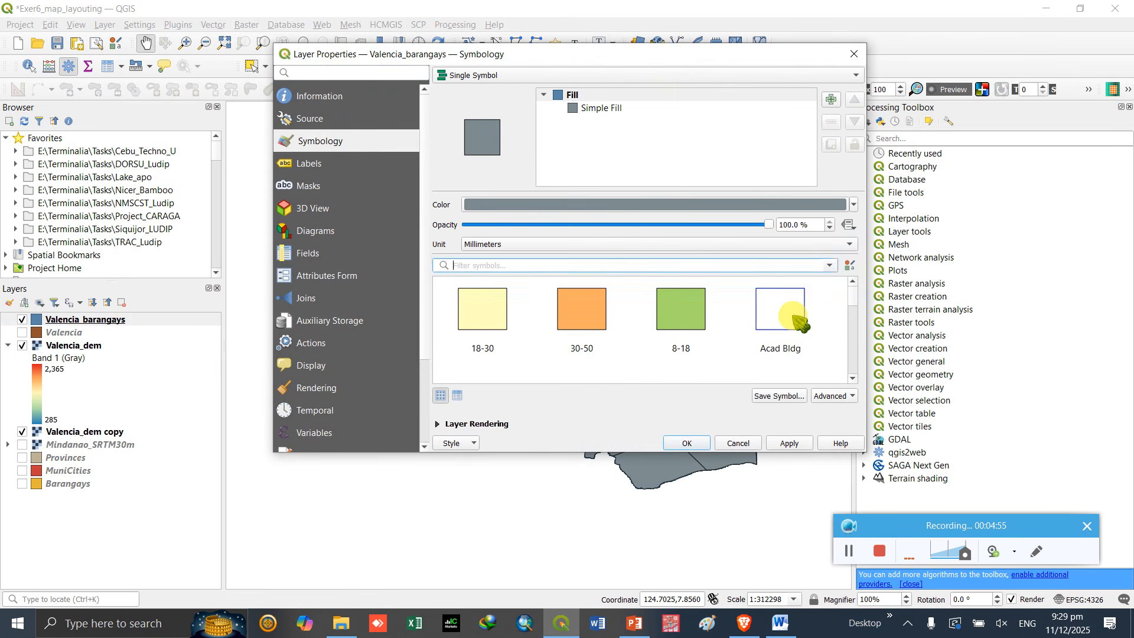
pyautogui.click(794, 316)
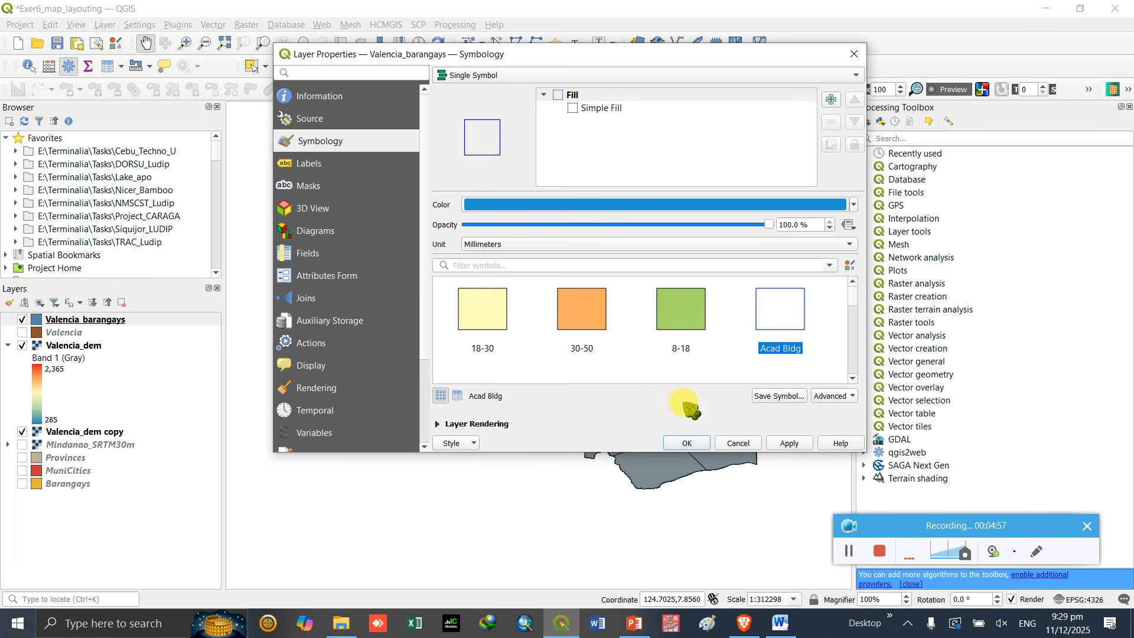
pyautogui.click(686, 443)
pyautogui.moveTo(676, 385); pyautogui.dragTo(590, 377)
pyautogui.scroll(1, 617, 401)
pyautogui.scroll(-1, 617, 401)
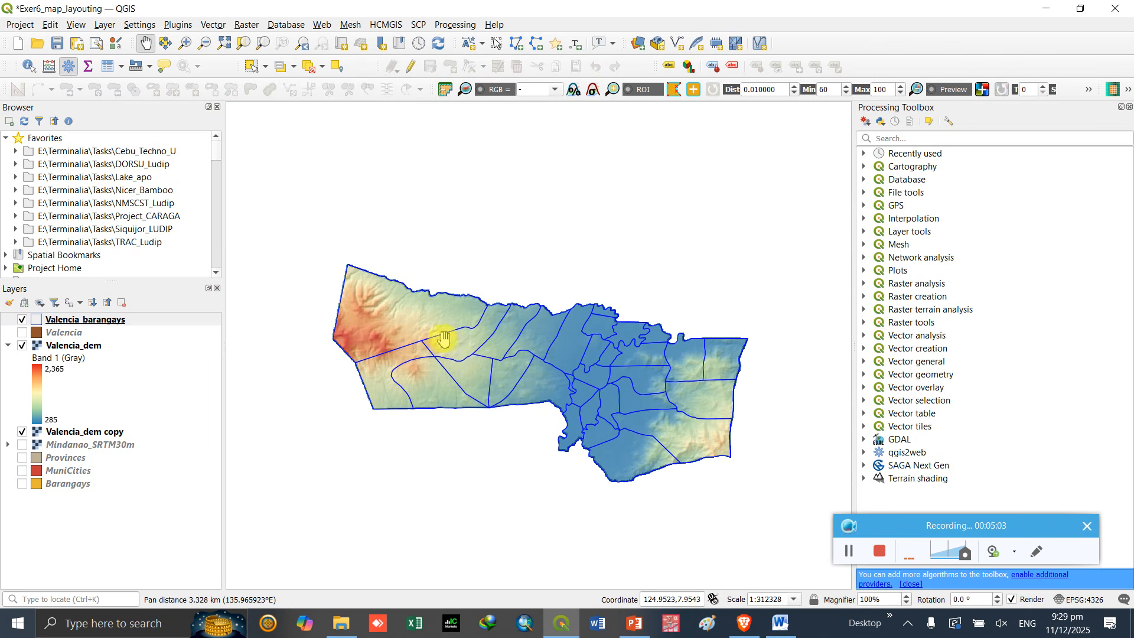
# - Change the stroke color of the Valencia_barangays simple fill to gray #a5a5a5 and apply it
pyautogui.rightClick(70, 319)
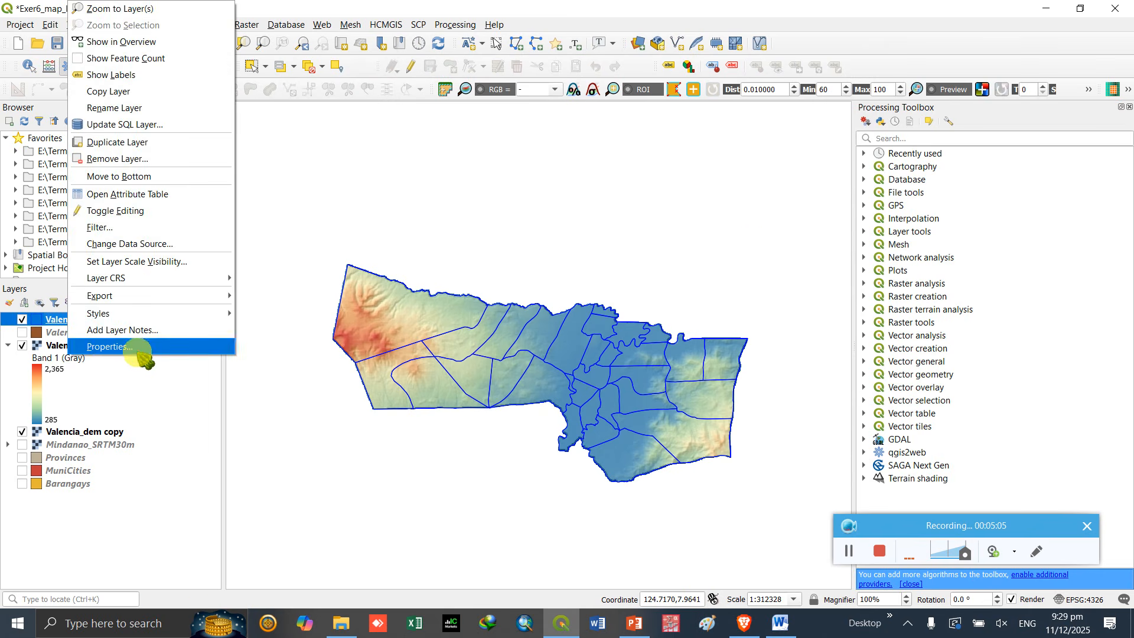
pyautogui.click(647, 274)
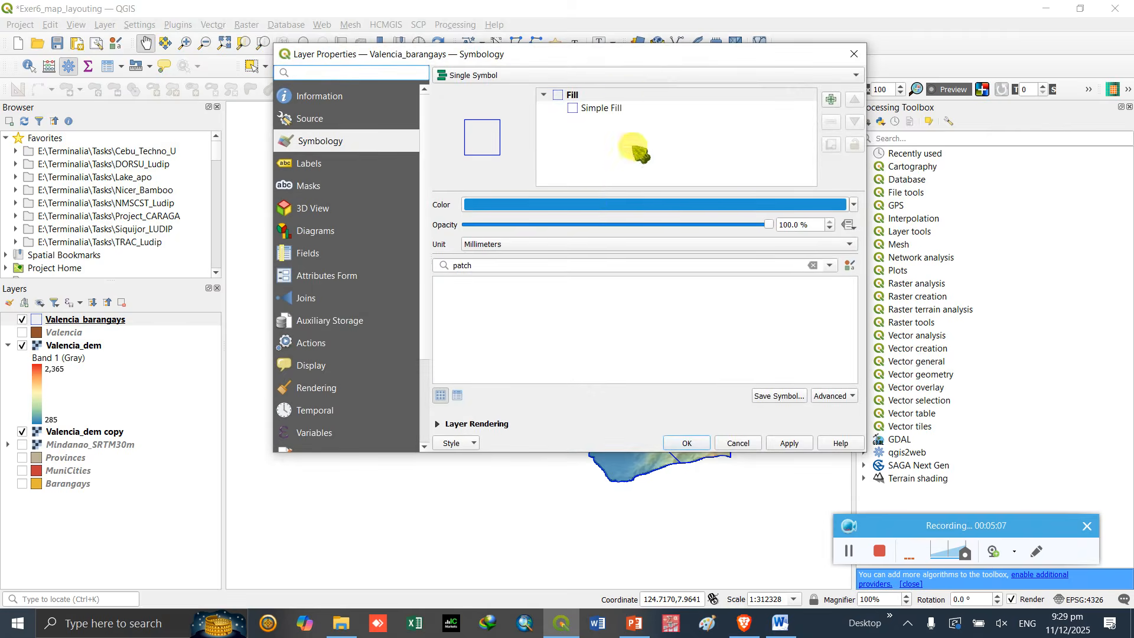
pyautogui.click(611, 110)
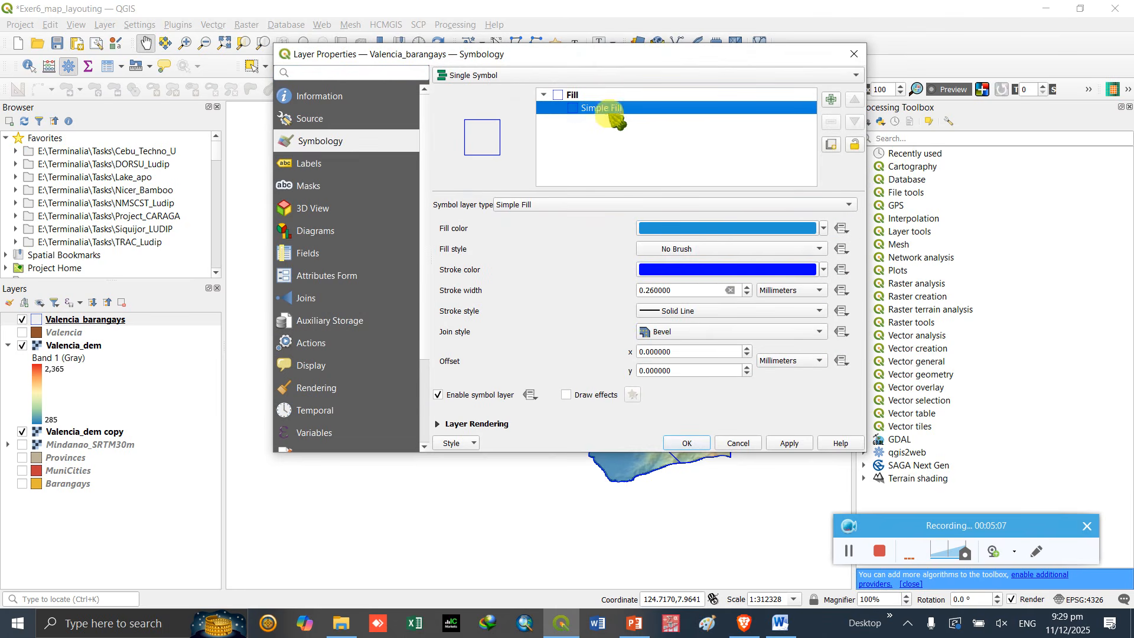
pyautogui.click(711, 270)
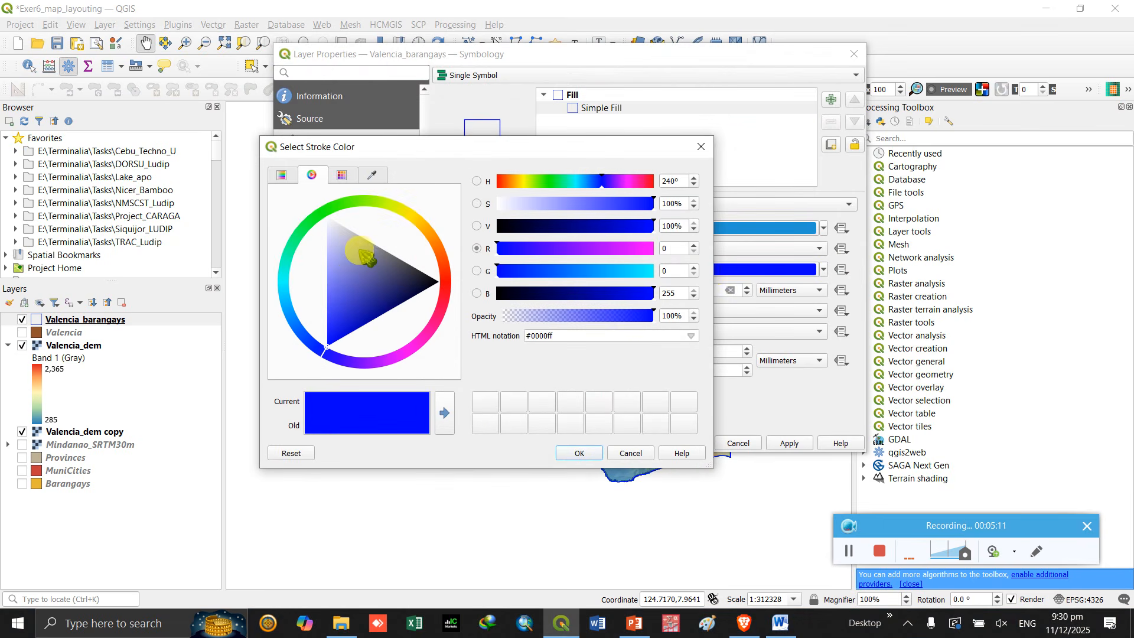
pyautogui.click(361, 236)
pyautogui.moveTo(361, 236); pyautogui.dragTo(374, 243)
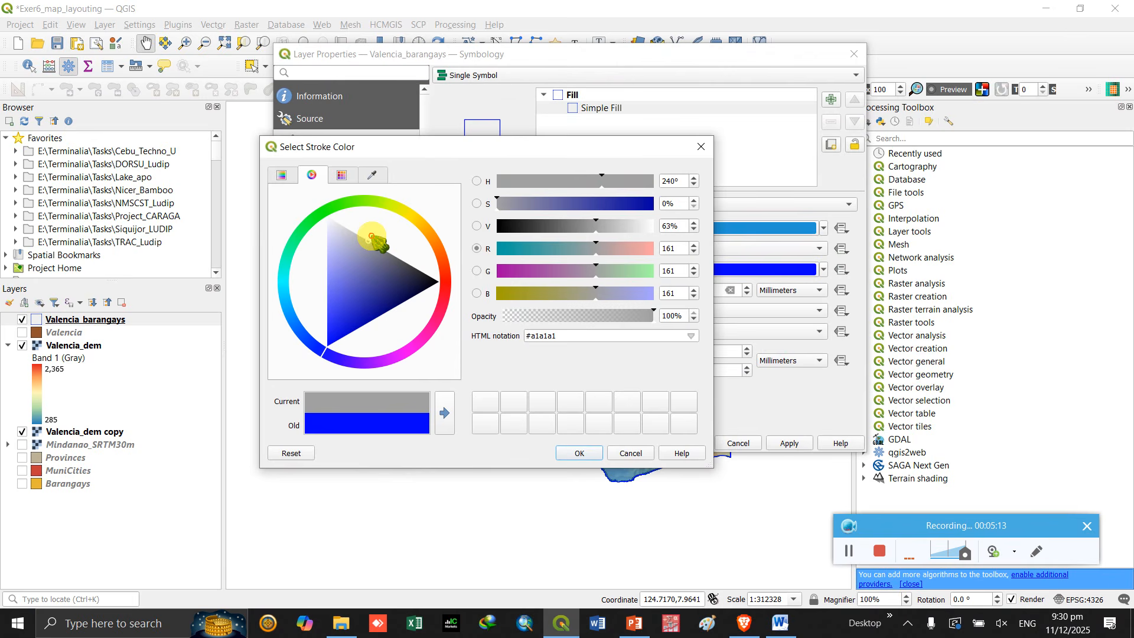
pyautogui.click(580, 453)
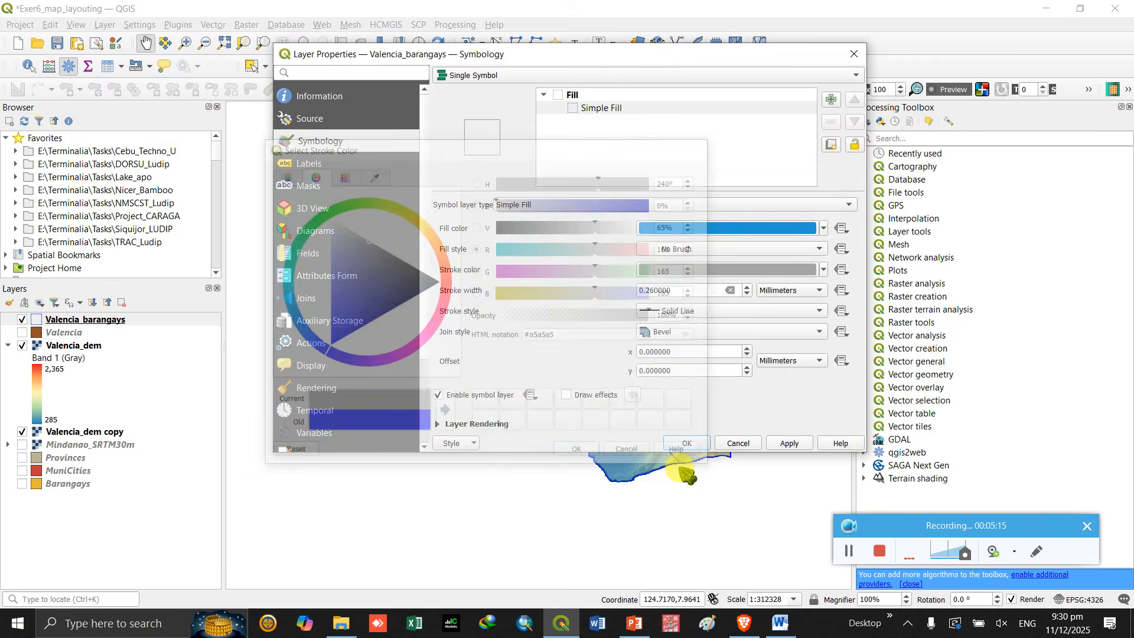
pyautogui.click(688, 443)
pyautogui.moveTo(650, 363); pyautogui.dragTo(660, 375)
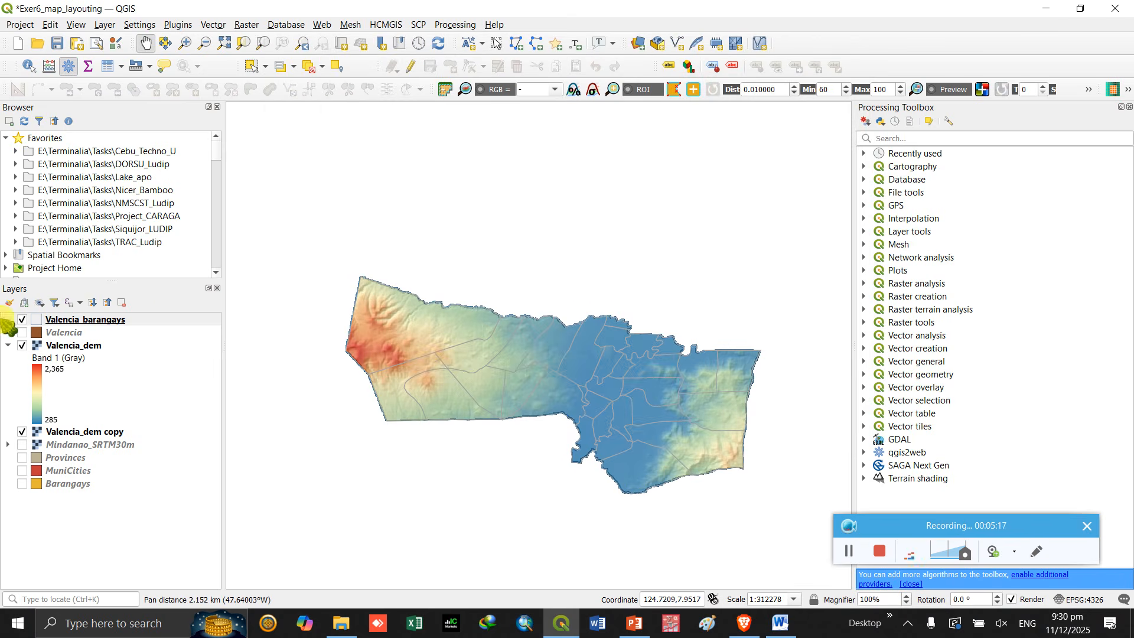
# - Set the stroke color of the Valencia_barangays simple fill to gray #878788 and apply it
pyautogui.rightClick(54, 320)
pyautogui.click(118, 348)
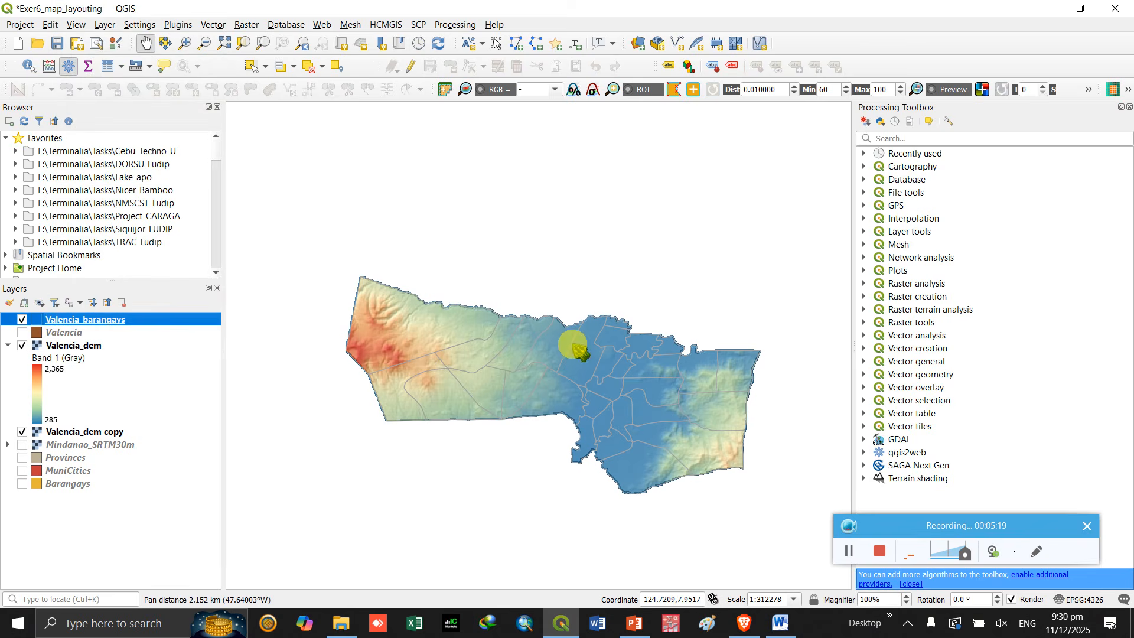
pyautogui.click(606, 108)
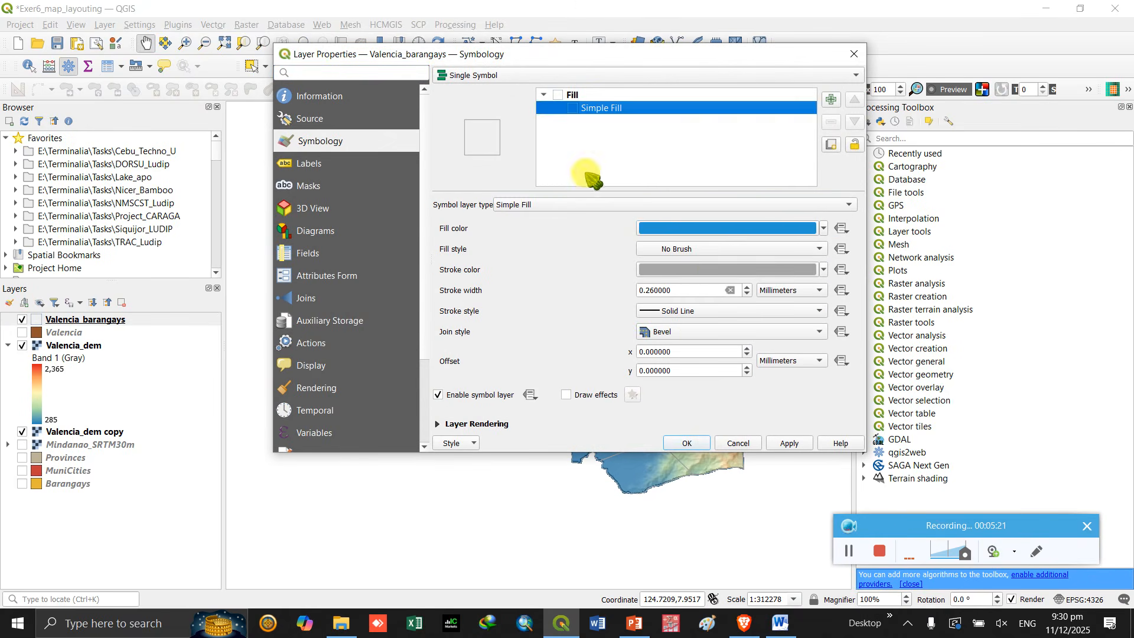
pyautogui.click(685, 270)
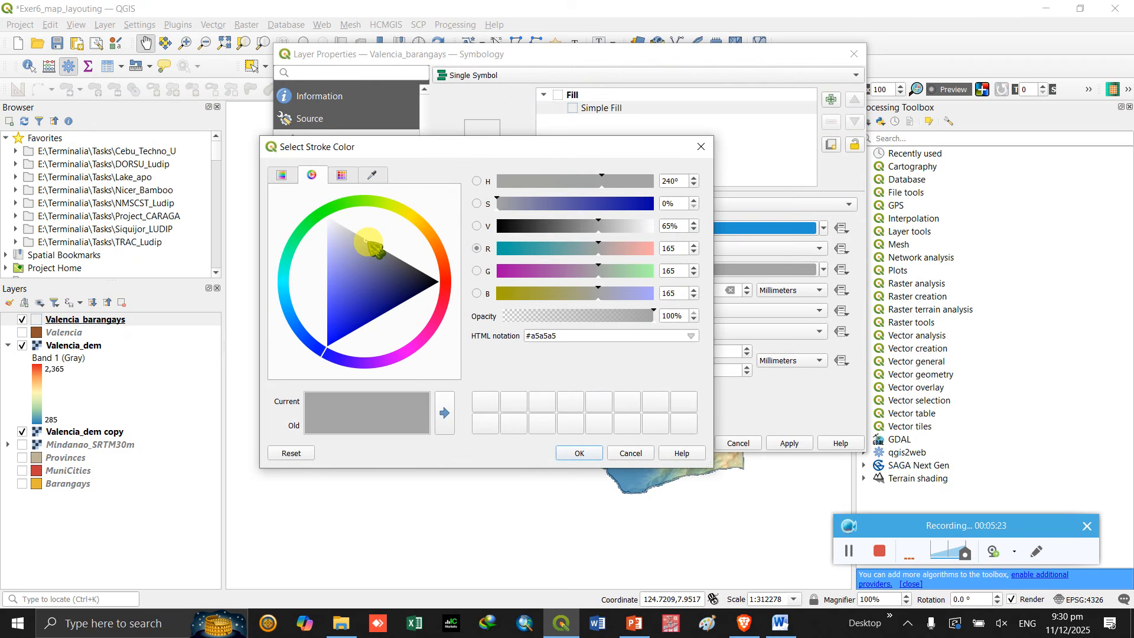
pyautogui.moveTo(371, 242); pyautogui.dragTo(379, 248)
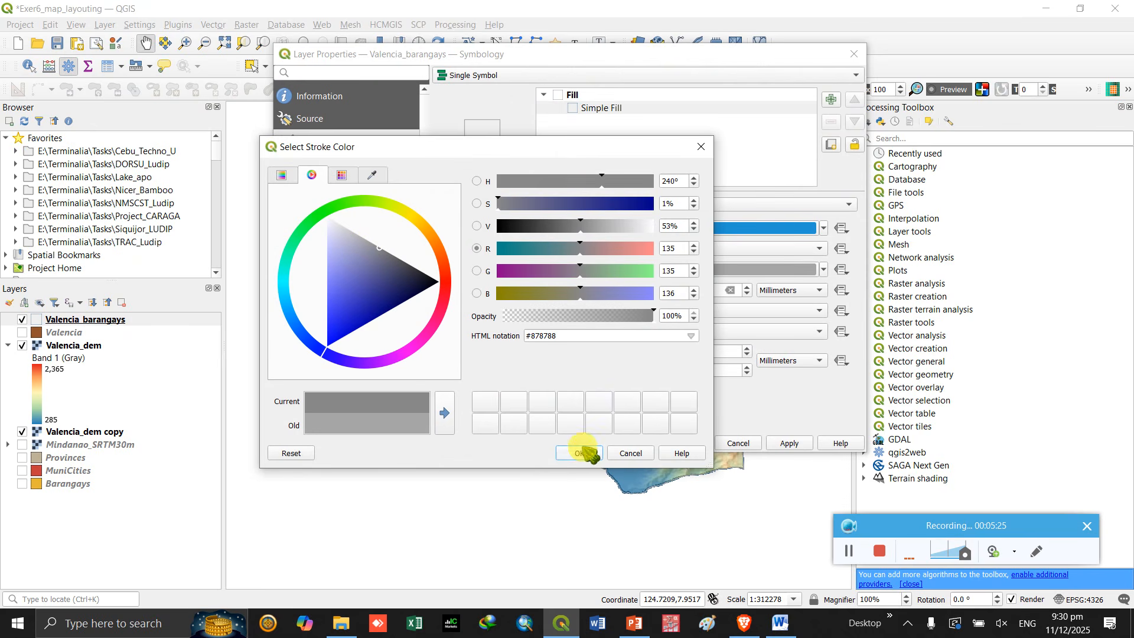
pyautogui.click(581, 453)
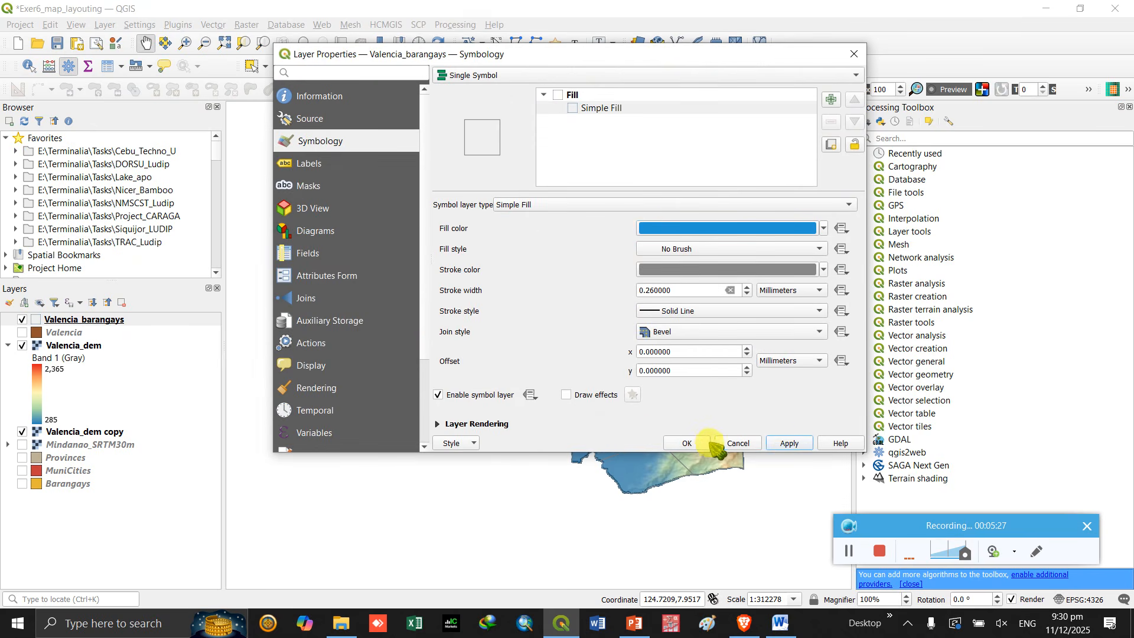
pyautogui.click(707, 443)
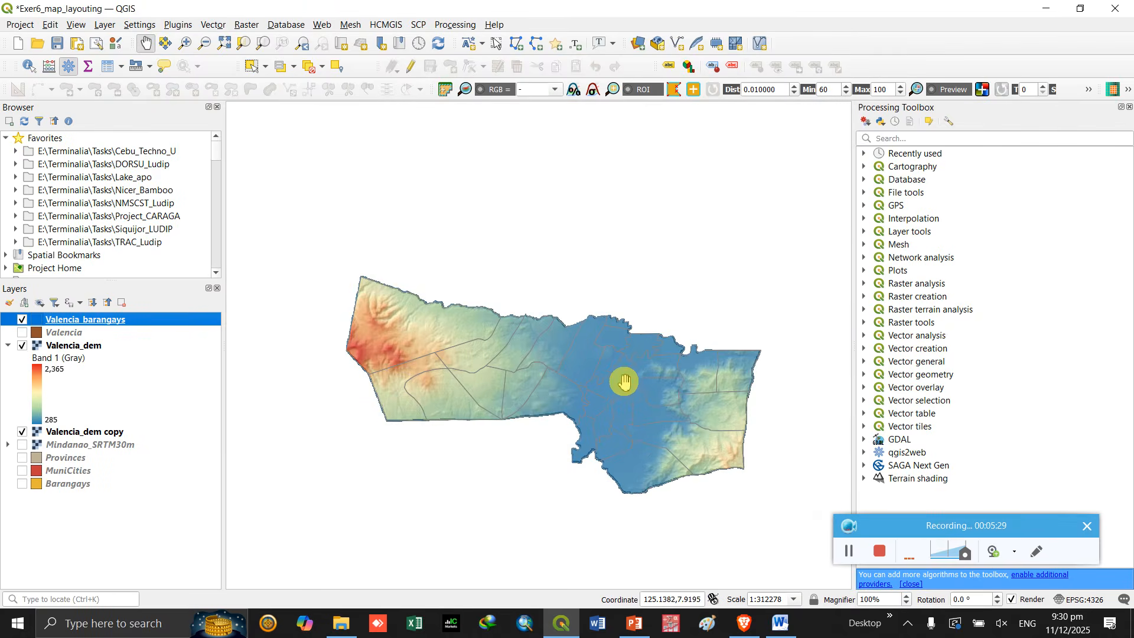
pyautogui.moveTo(572, 356); pyautogui.dragTo(561, 354)
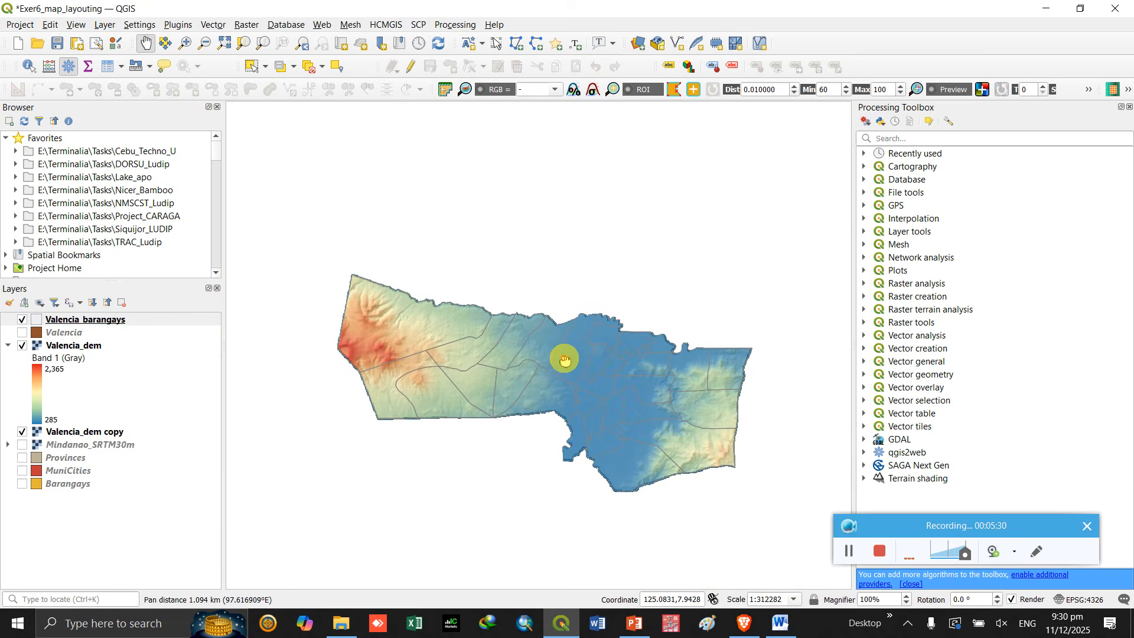
# - Set the stroke color of the Valencia_barangays simple fill to near-black #292929
pyautogui.doubleClick(103, 322)
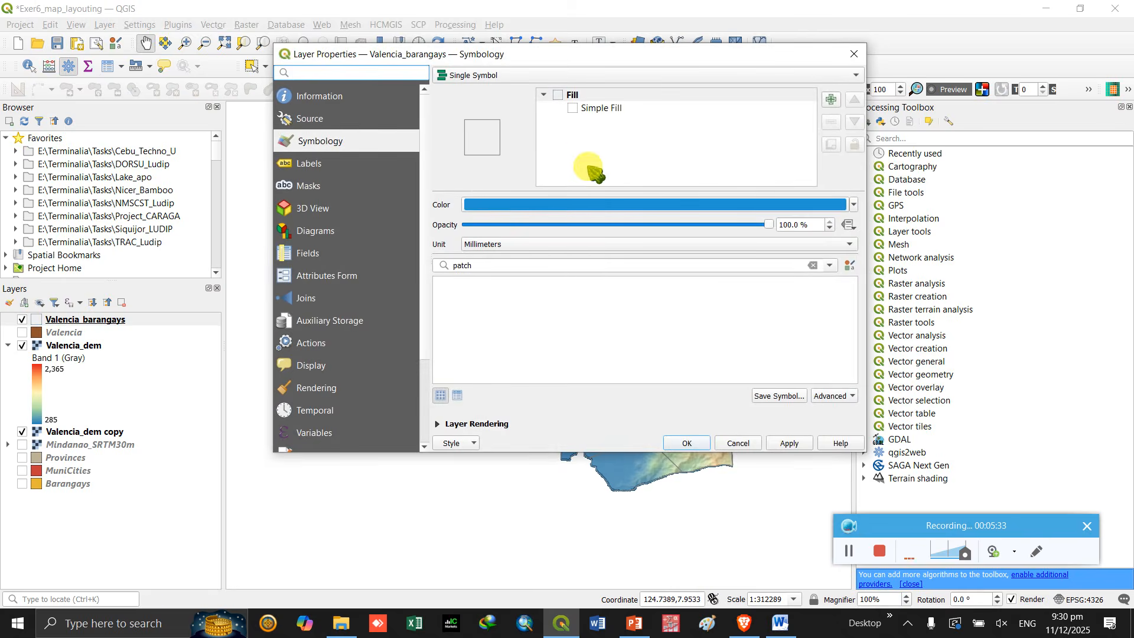
pyautogui.click(597, 108)
pyautogui.click(727, 269)
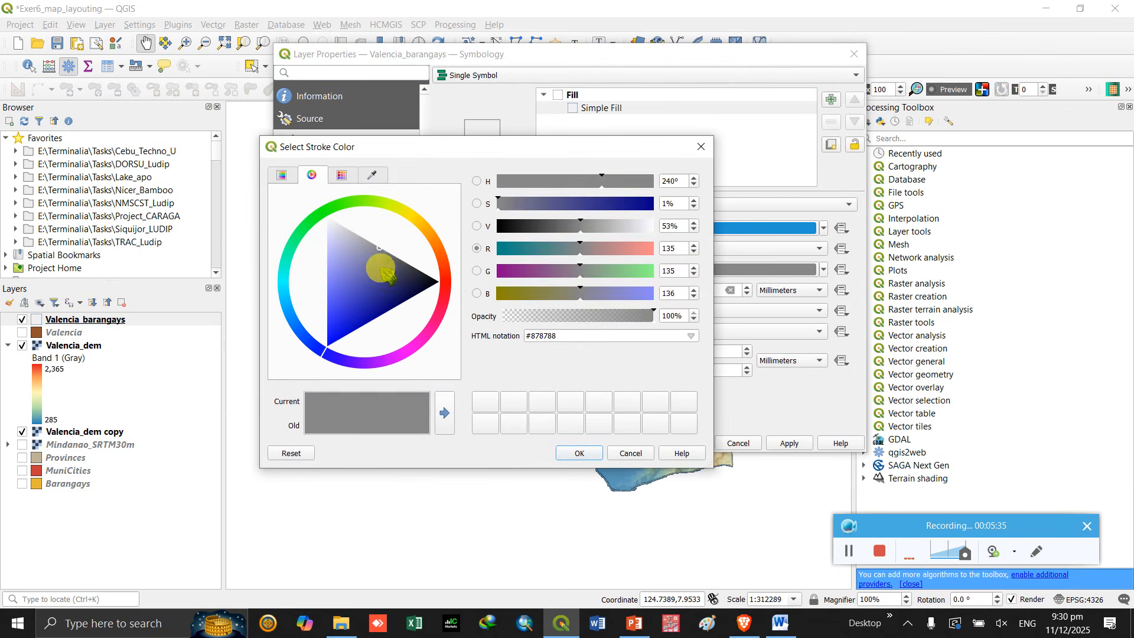
pyautogui.moveTo(387, 263); pyautogui.dragTo(427, 274)
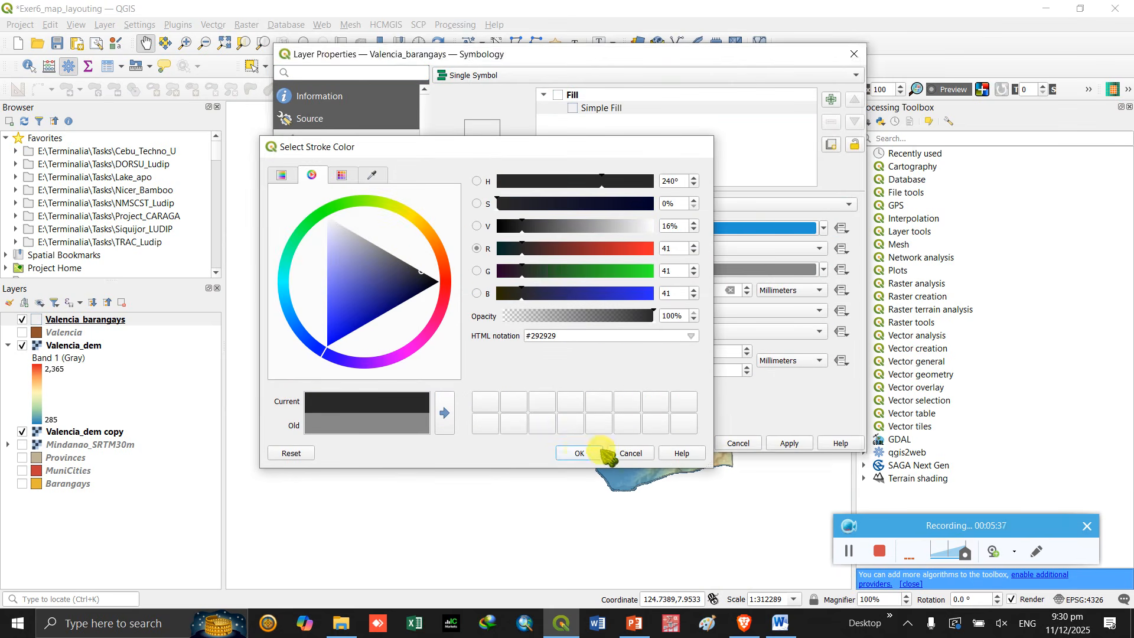
pyautogui.click(578, 453)
# - Turn on single labels for Valencia_barangays using the NAME_3 field as the label value
pyautogui.click(319, 163)
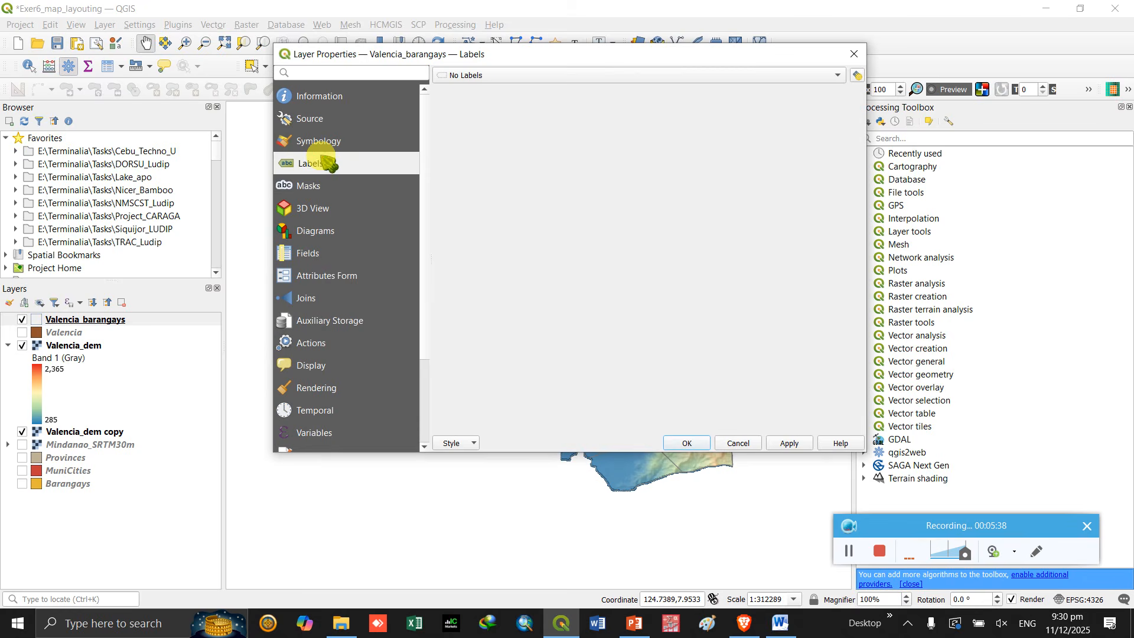
pyautogui.click(506, 78)
pyautogui.click(508, 103)
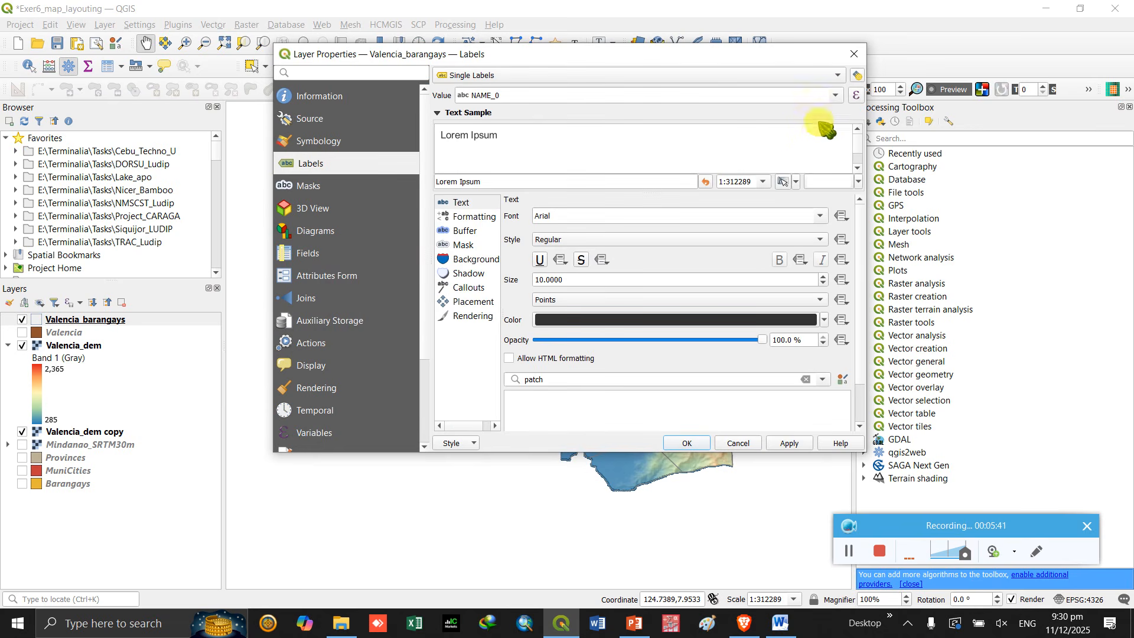
pyautogui.click(838, 96)
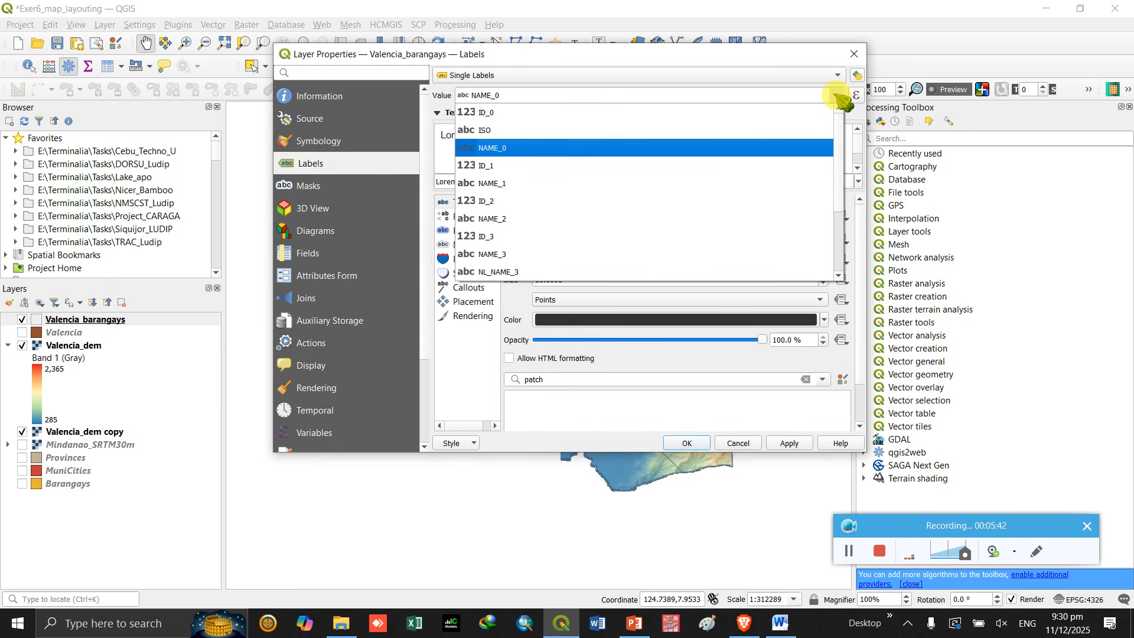
pyautogui.click(761, 254)
# - Enable the text buffer for the barangay labels and accept the layer properties
pyautogui.click(464, 231)
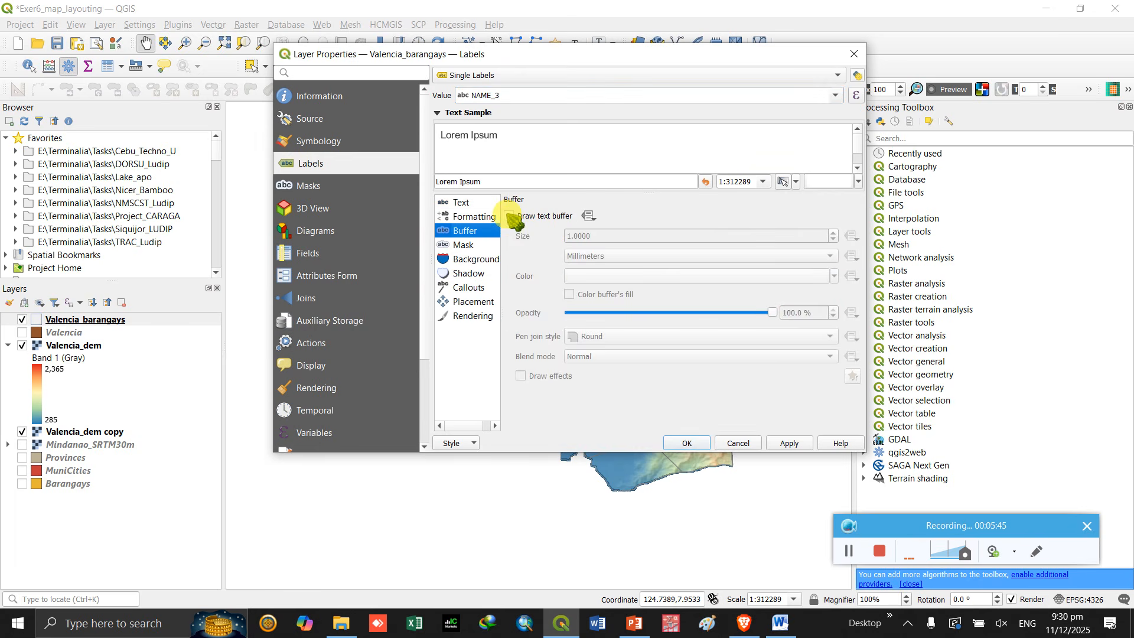
pyautogui.click(509, 217)
pyautogui.click(680, 444)
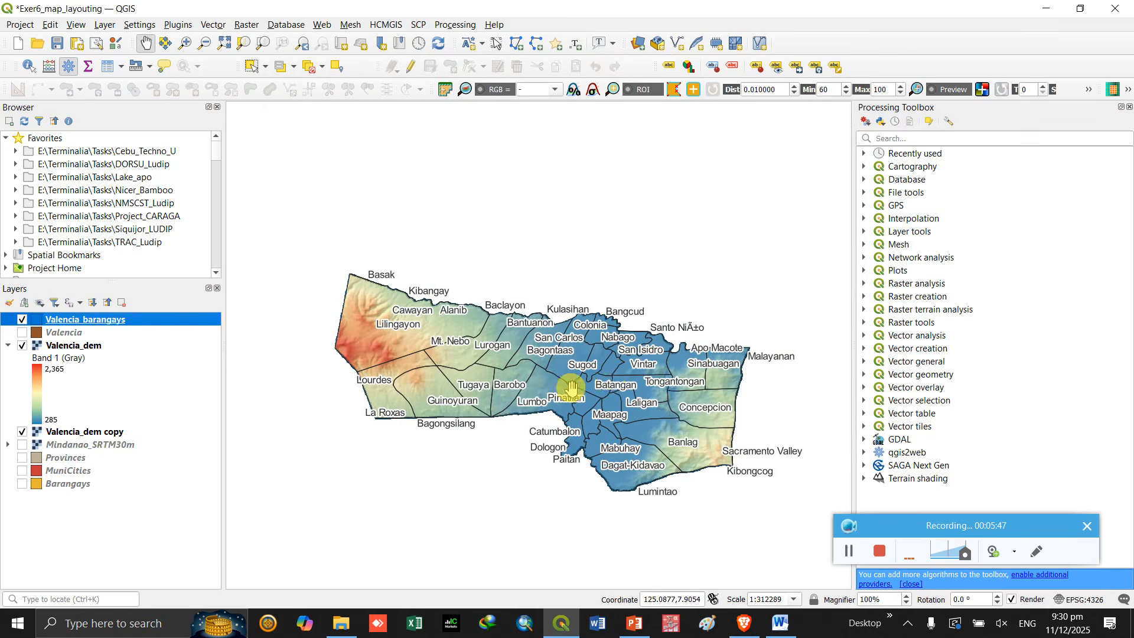
# - Narrow the Processing Toolbox panel to give the map canvas more width
pyautogui.moveTo(614, 385); pyautogui.dragTo(602, 383)
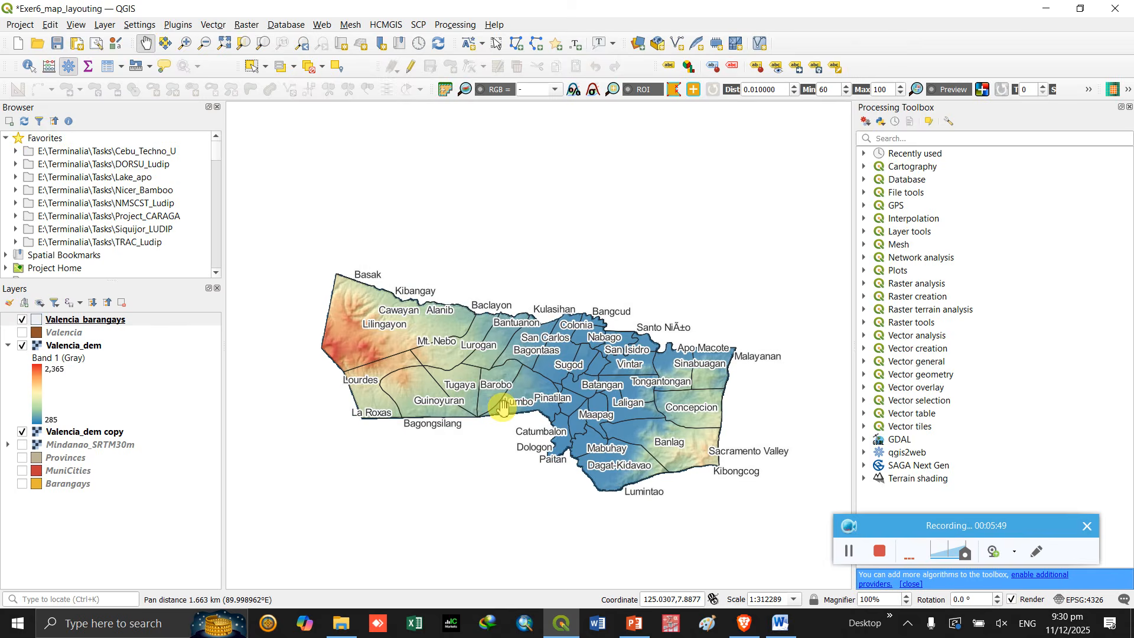
pyautogui.scroll(1, 514, 398)
pyautogui.scroll(-1, 523, 390)
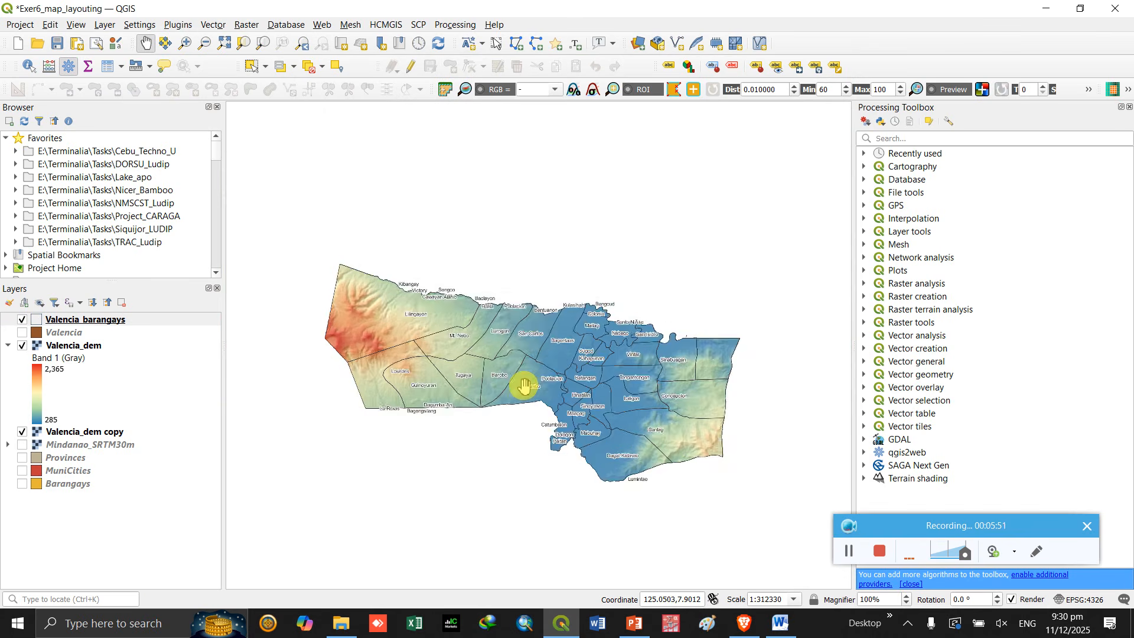
pyautogui.moveTo(540, 372); pyautogui.dragTo(540, 334)
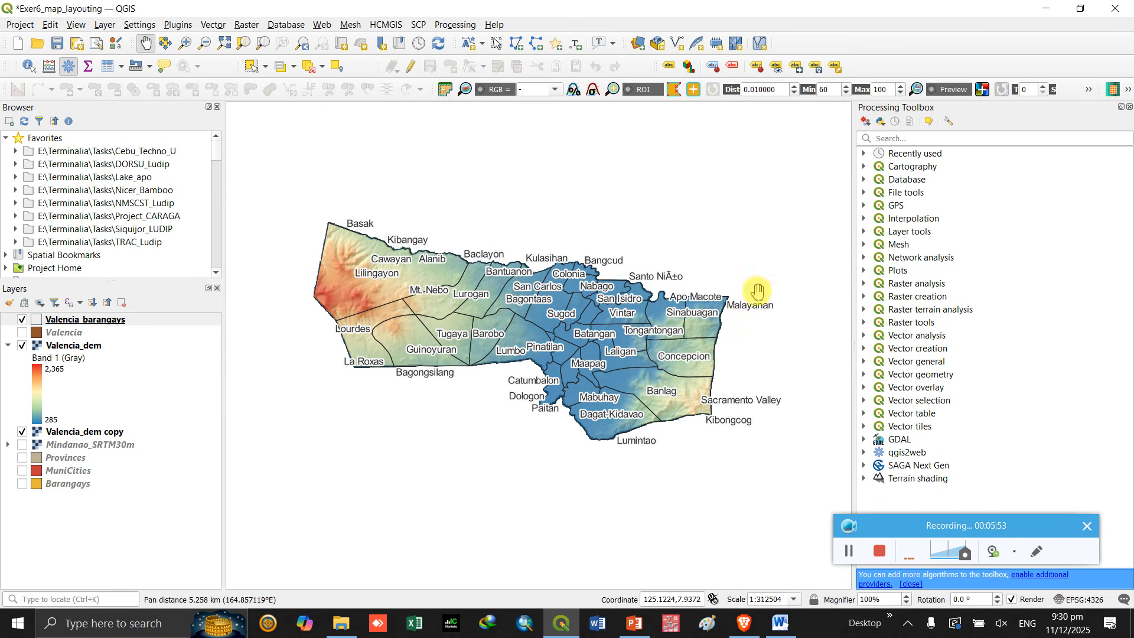
pyautogui.moveTo(856, 341); pyautogui.dragTo(920, 341)
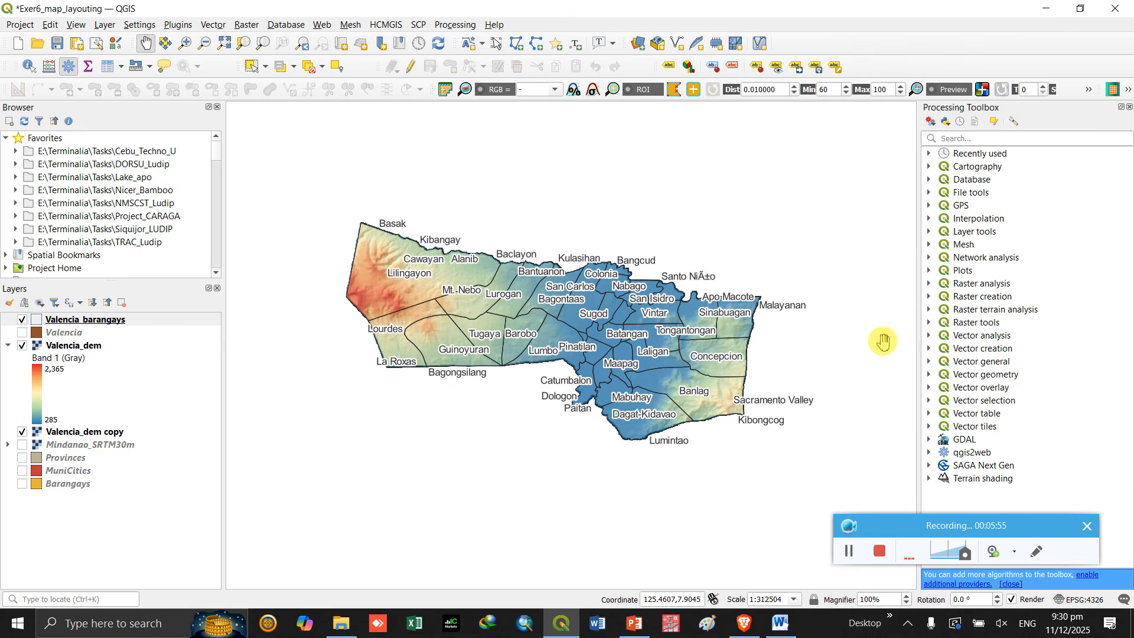
pyautogui.moveTo(527, 319)
pyautogui.mouseDown()
pyautogui.moveTo(517, 325)
pyautogui.moveTo(529, 329)
pyautogui.mouseUp()
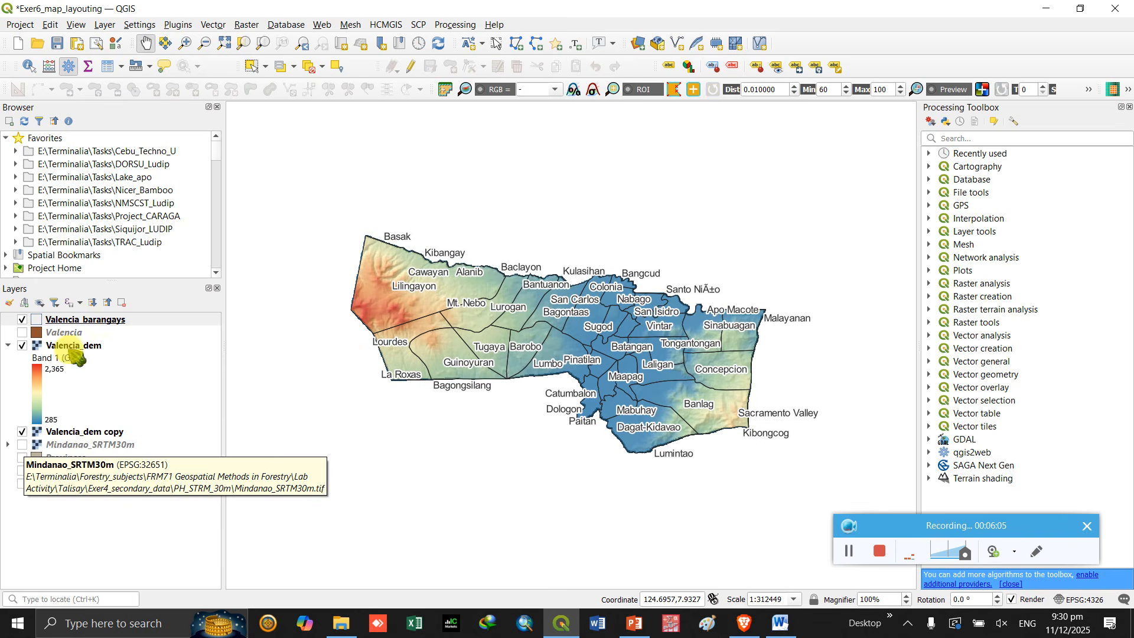
# - Turn on the Mindanao_SRTM30m layer as a backdrop around the Valencia map
pyautogui.click(22, 445)
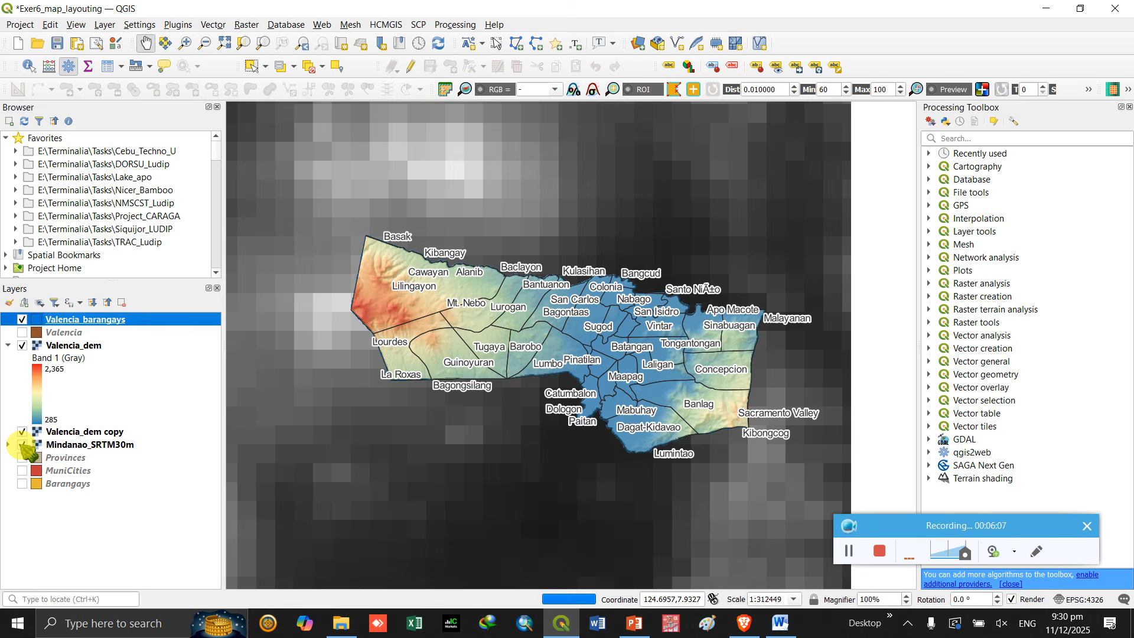
pyautogui.scroll(-2, 650, 412)
pyautogui.scroll(3, 634, 400)
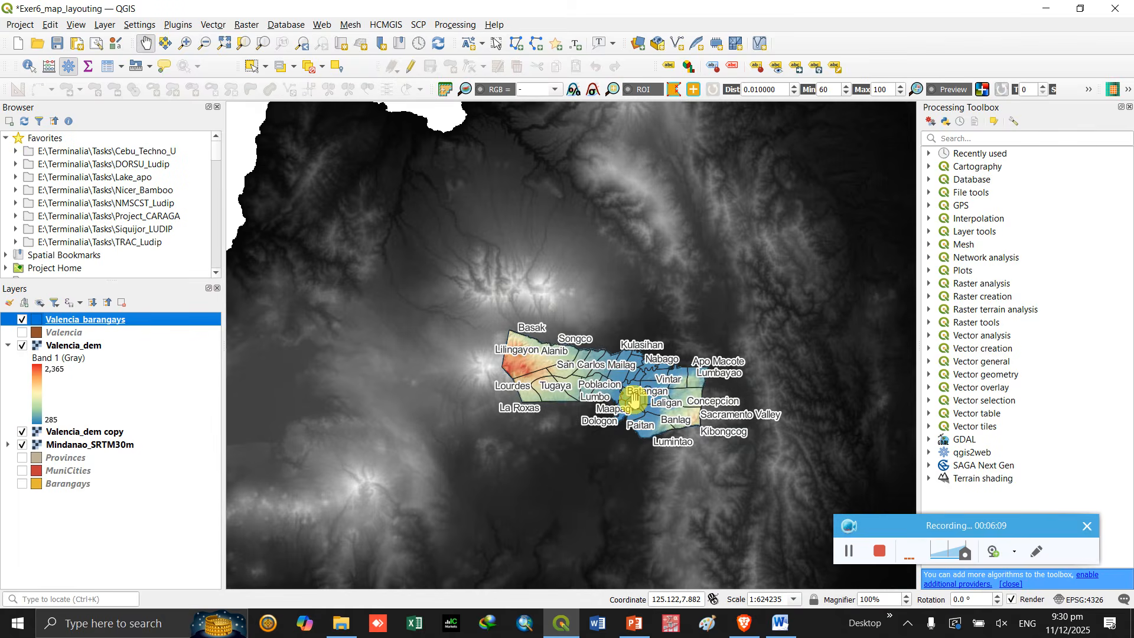
pyautogui.moveTo(790, 405); pyautogui.dragTo(777, 355)
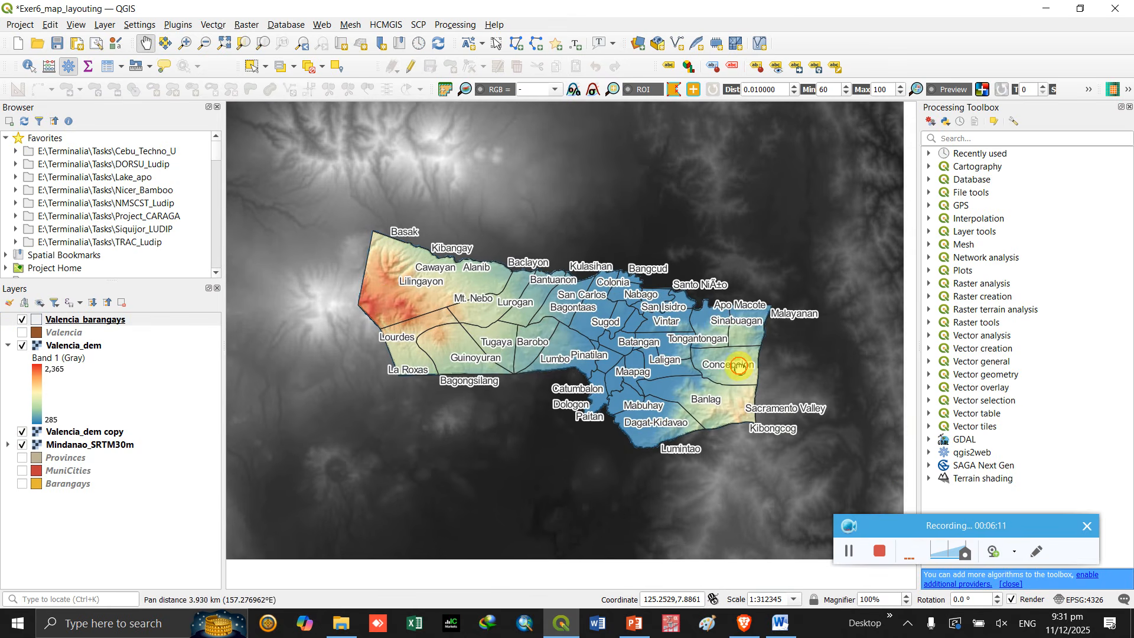
# - Render the Mindanao_SRTM30m layer as Hillshade with the default altitude and azimuth
pyautogui.rightClick(79, 450)
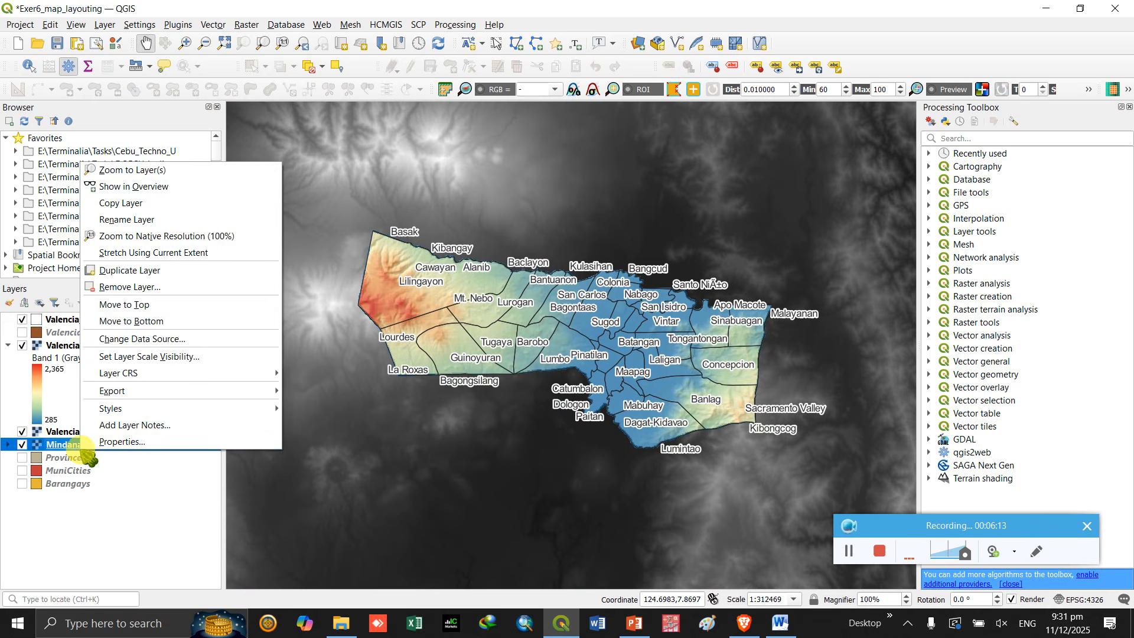
pyautogui.click(173, 440)
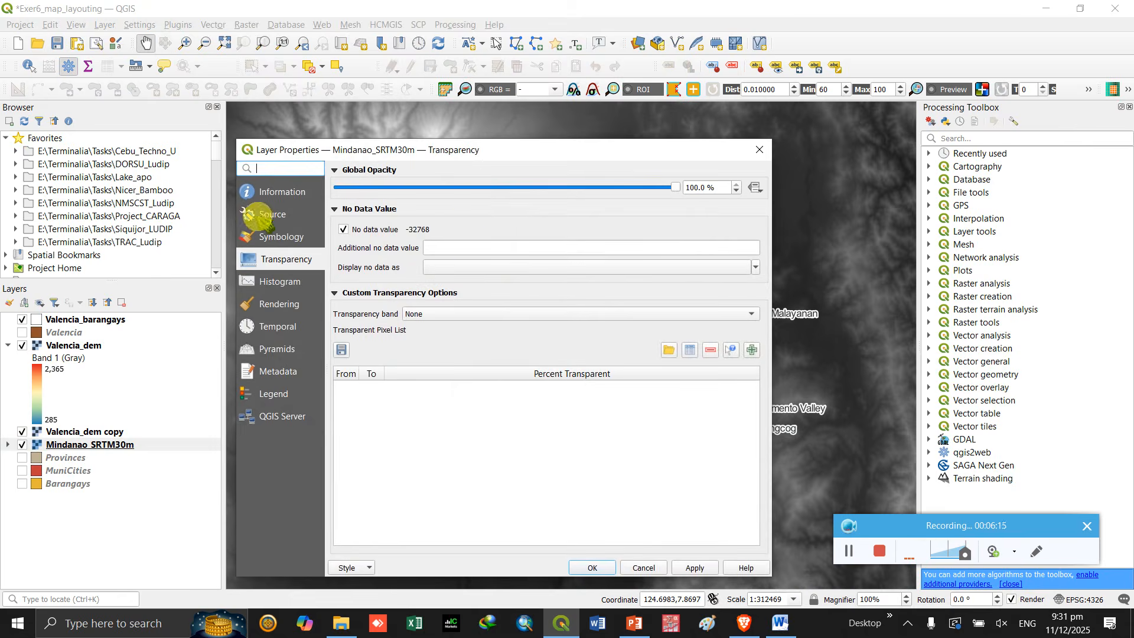
pyautogui.click(282, 237)
pyautogui.click(473, 190)
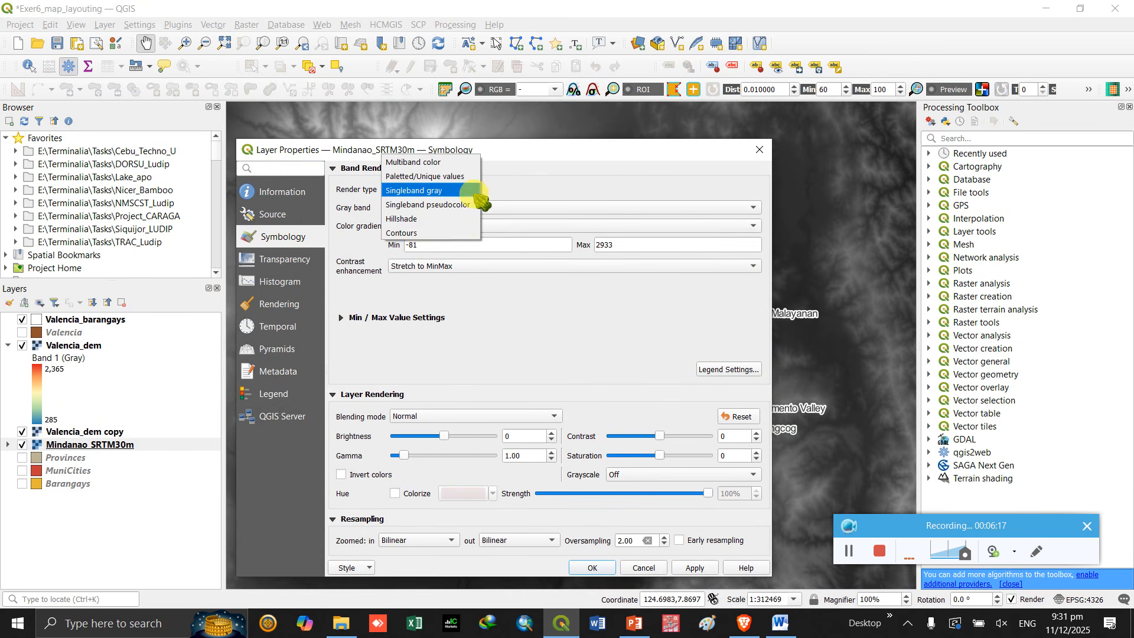
pyautogui.click(425, 217)
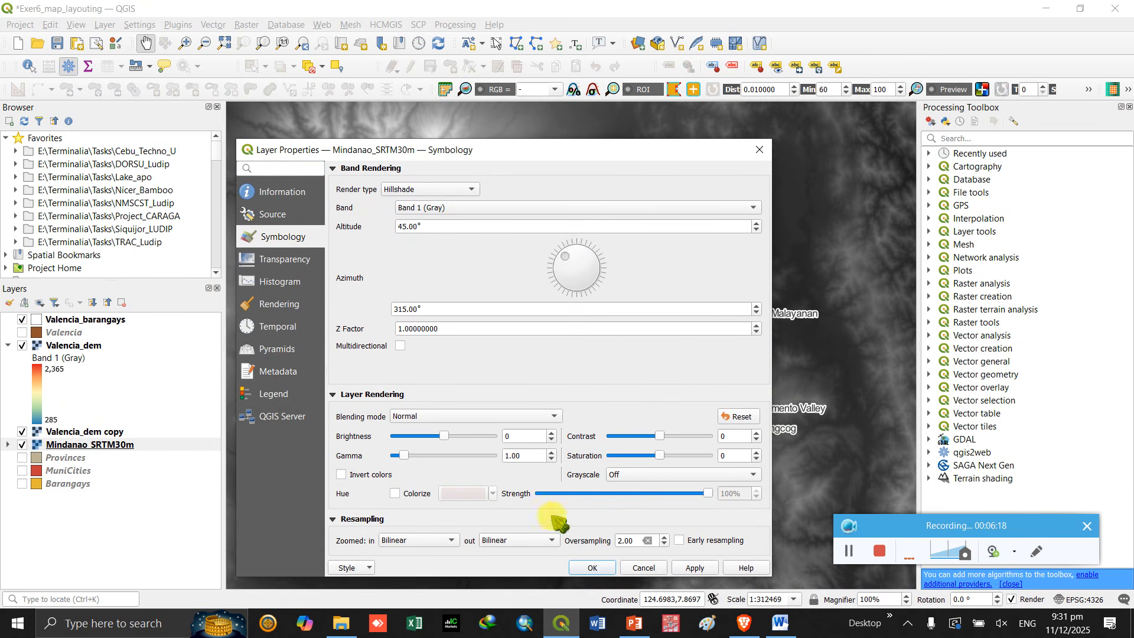
pyautogui.click(592, 568)
pyautogui.moveTo(538, 438); pyautogui.dragTo(534, 441)
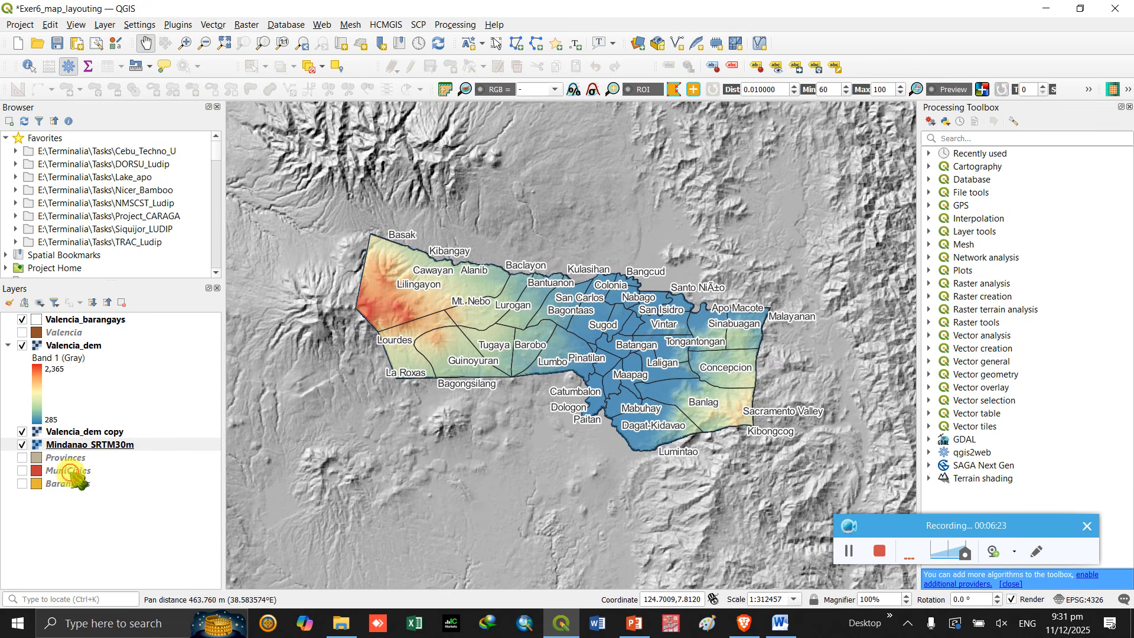
# - Move the MuniCities layer to the top of the layer order and make it visible
pyautogui.moveTo(70, 473); pyautogui.dragTo(119, 315)
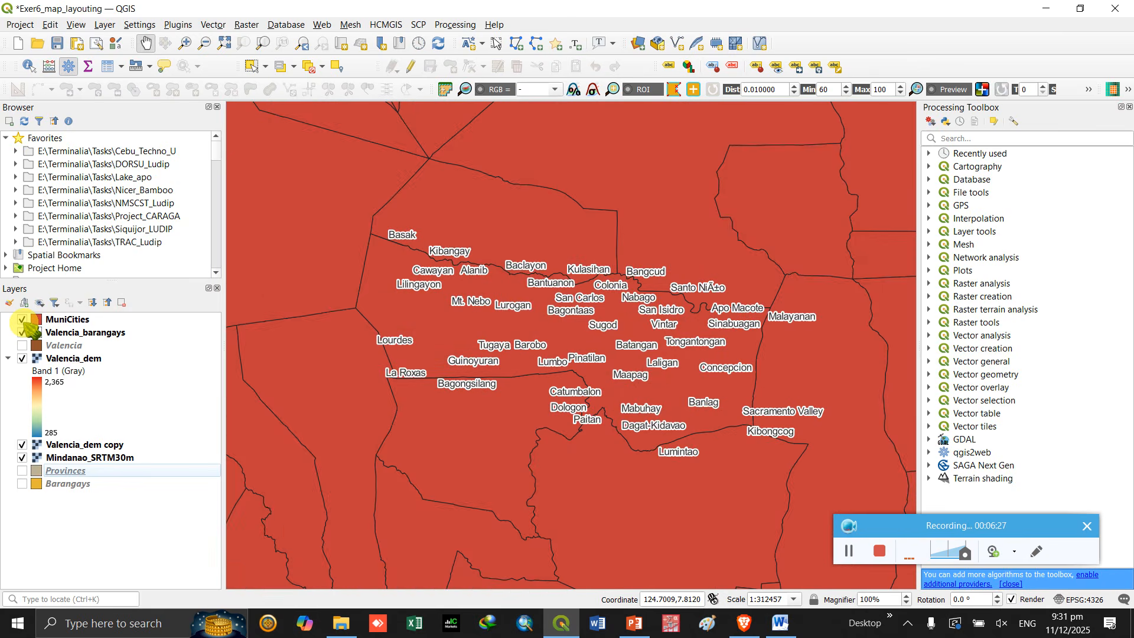
pyautogui.click(47, 323)
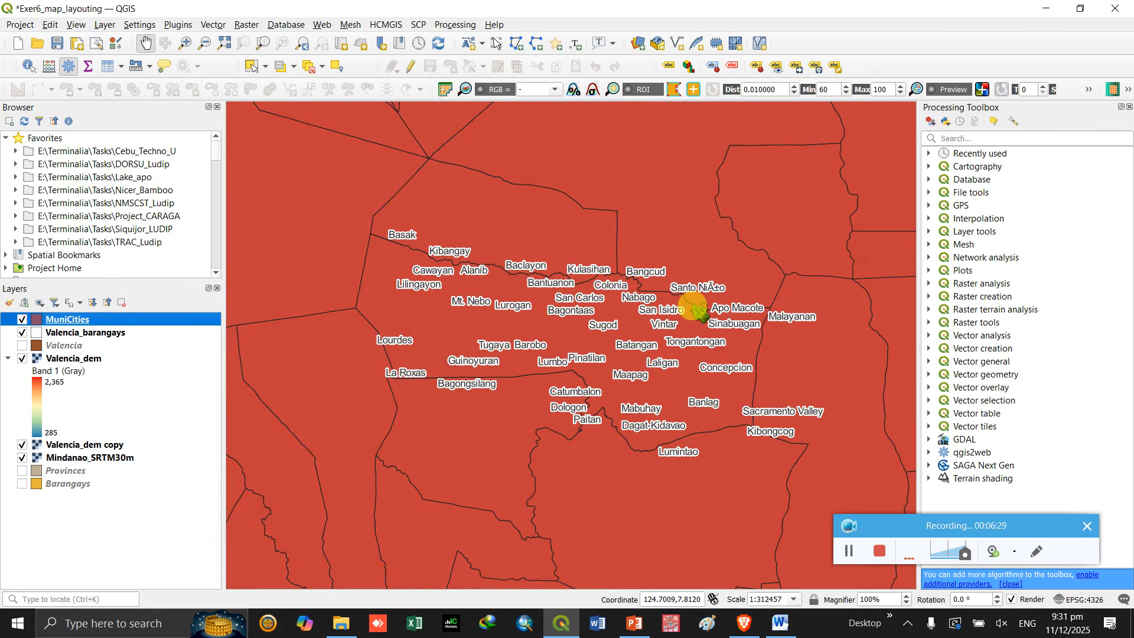
# - Style the MuniCities layer with the outline-only Acad Bldg symbol
pyautogui.click(361, 143)
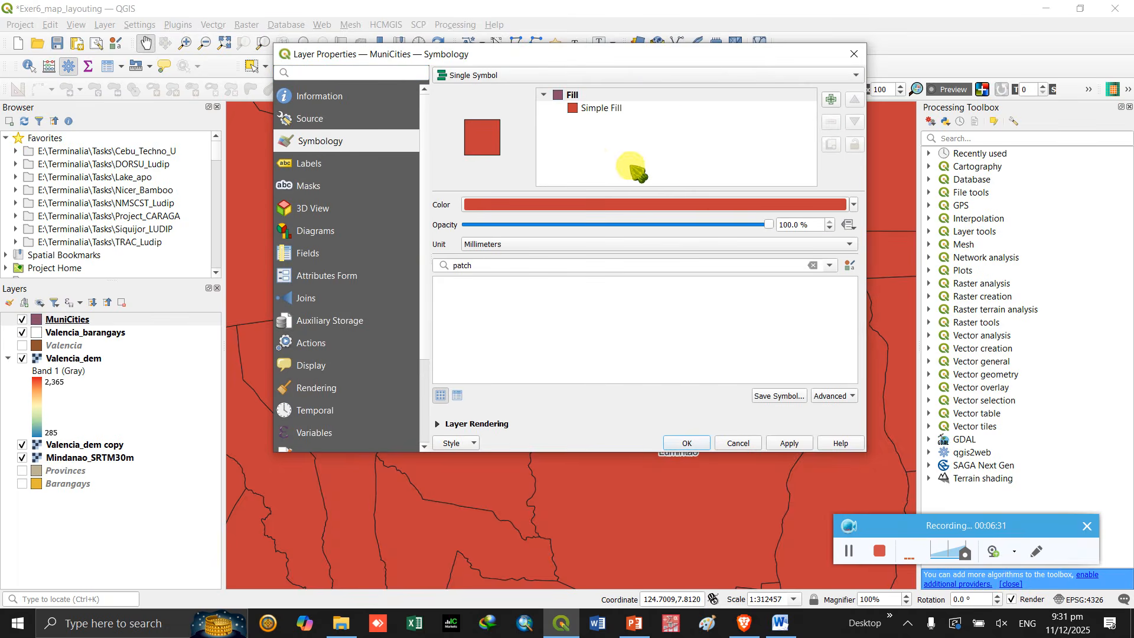
pyautogui.click(606, 109)
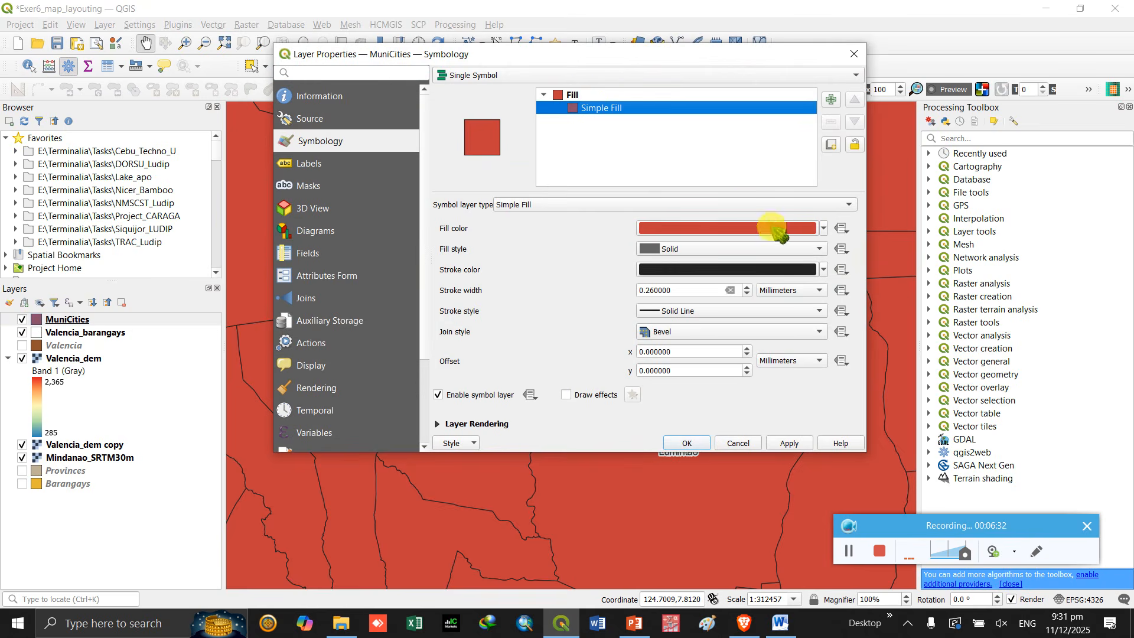
pyautogui.click(572, 95)
pyautogui.click(814, 265)
pyautogui.click(783, 312)
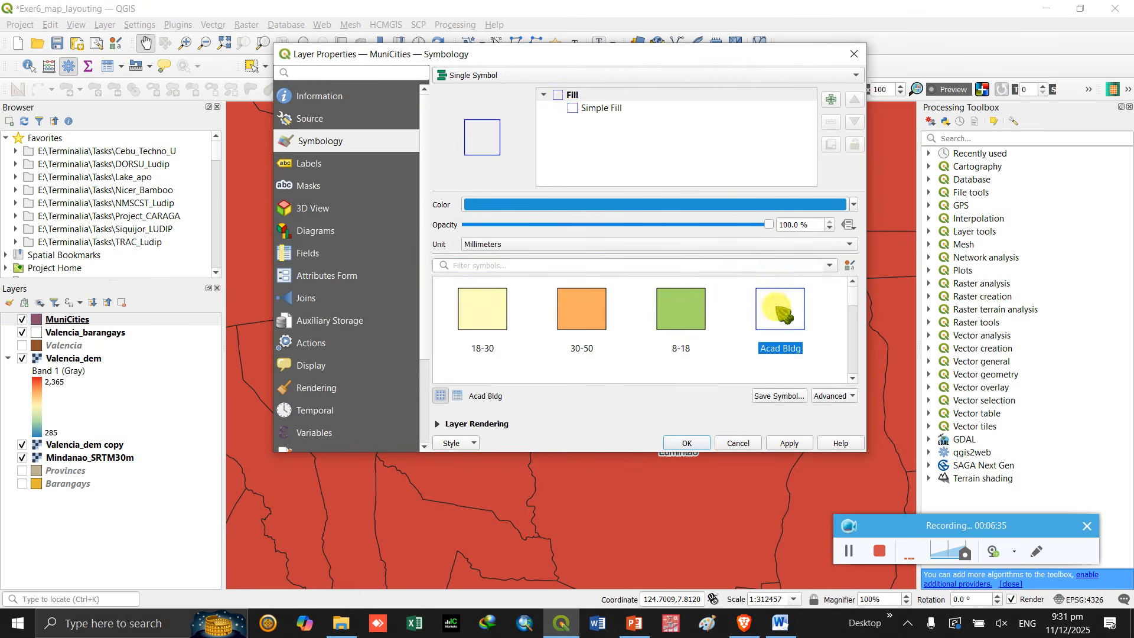
# - Set the stroke width of the MuniCities simple fill to 0.5 mm
pyautogui.click(591, 107)
pyautogui.click(678, 292)
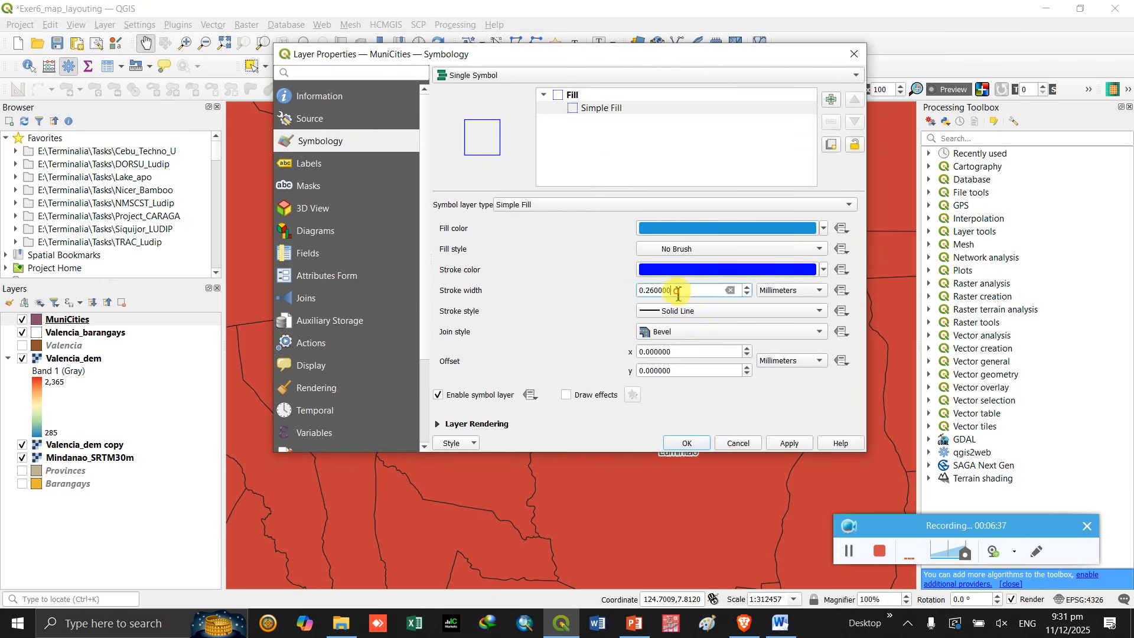
pyautogui.write('5')
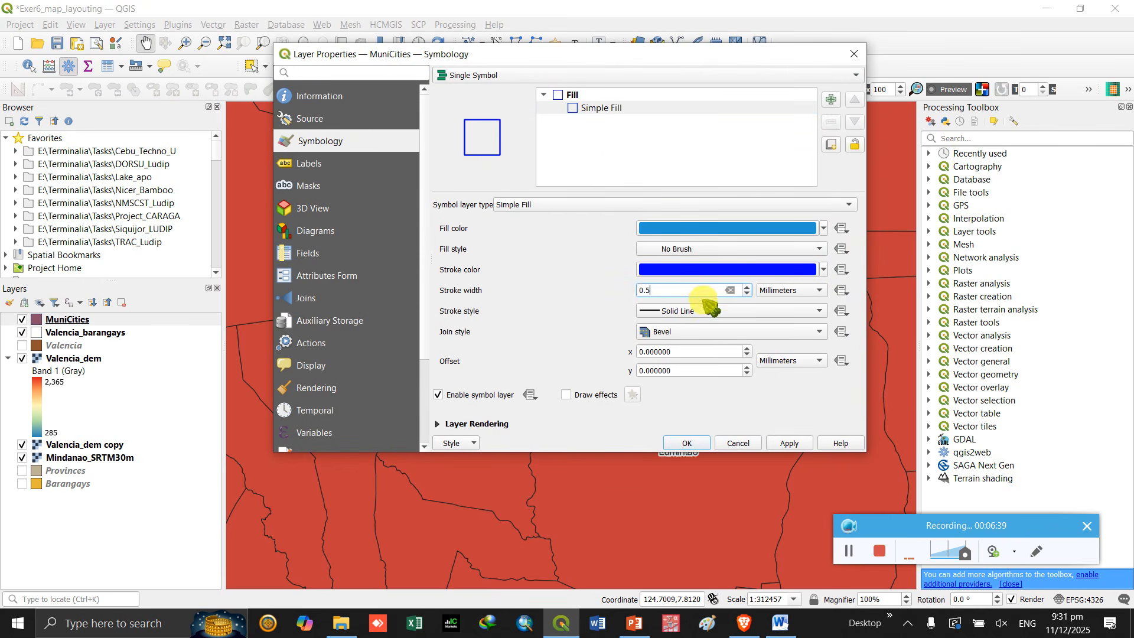
# - Set the MuniCities stroke color to dark grey #353538 and its stroke style to Dot Line
pyautogui.click(718, 271)
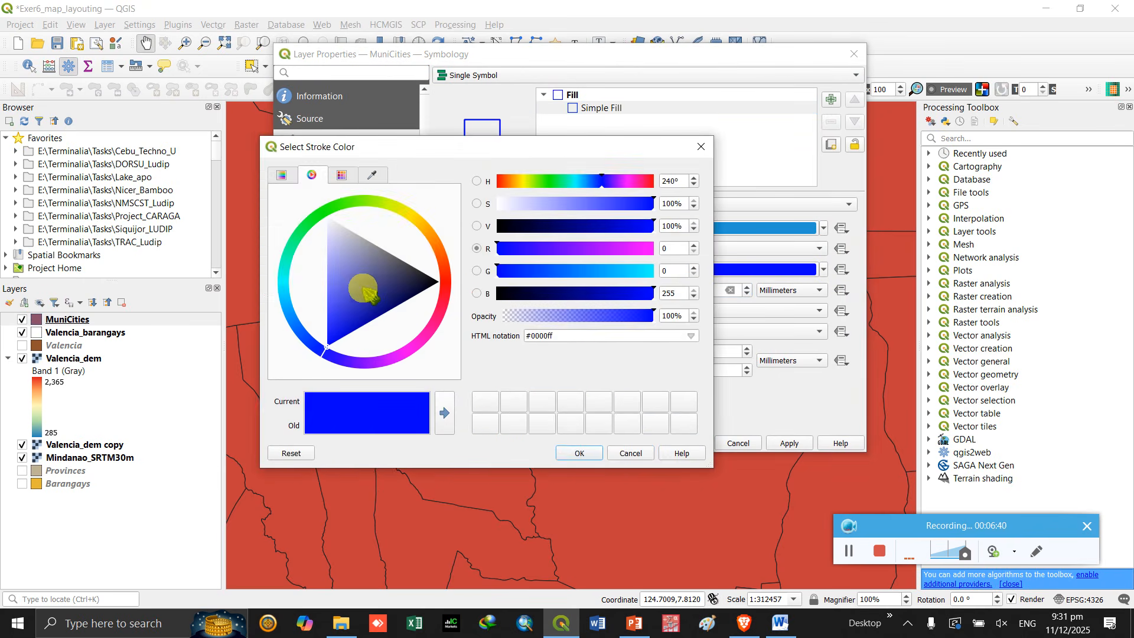
pyautogui.click(408, 268)
pyautogui.moveTo(408, 268); pyautogui.dragTo(415, 269)
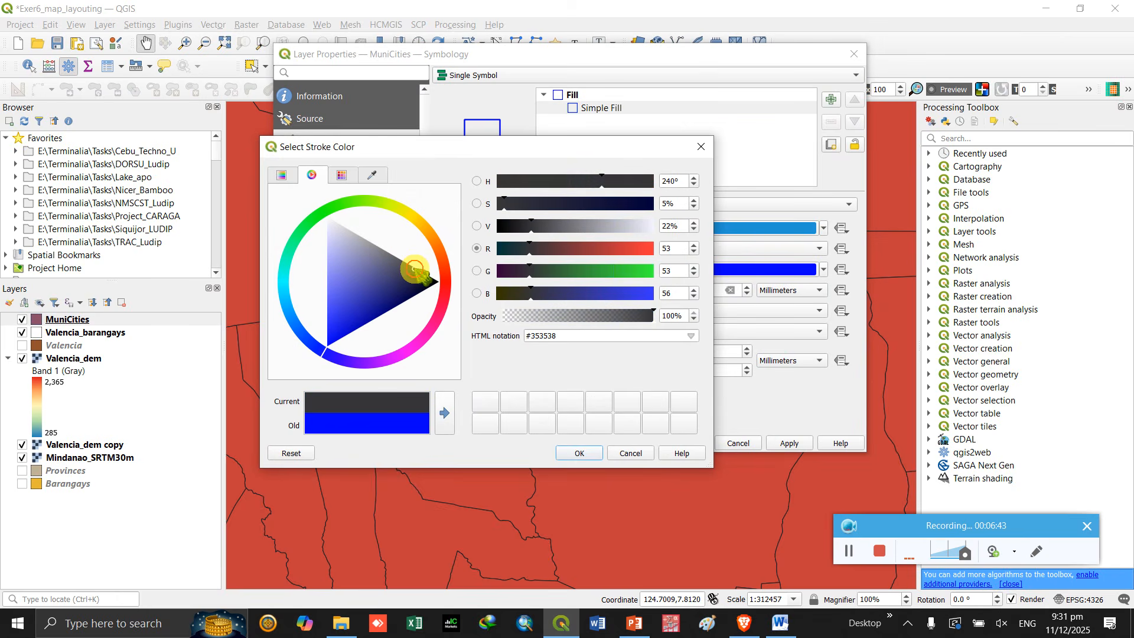
pyautogui.click(580, 453)
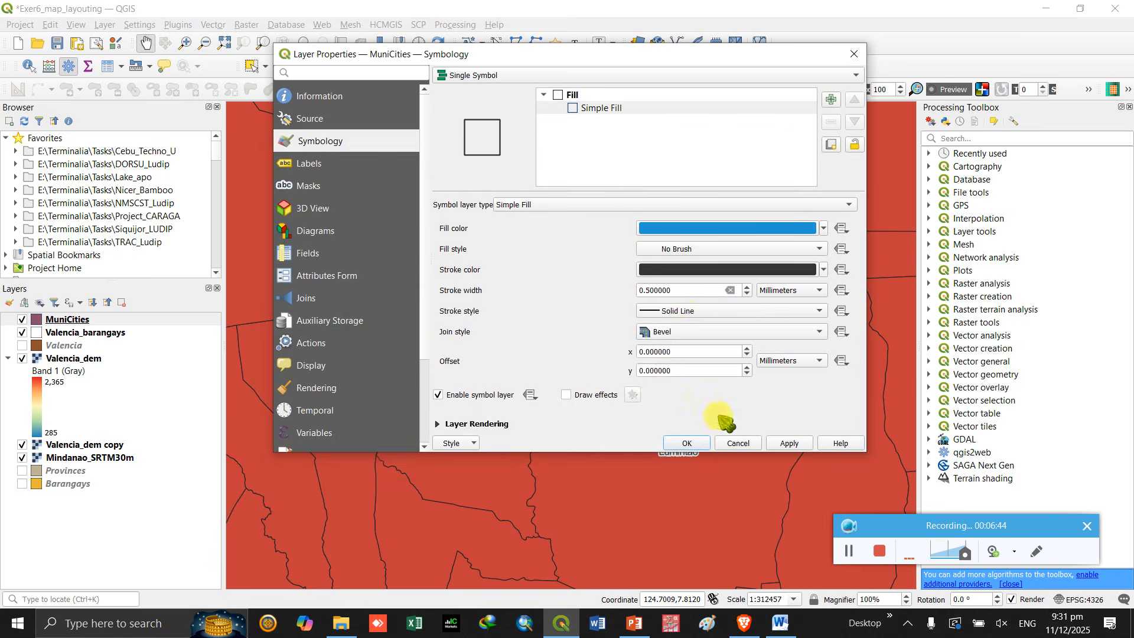
pyautogui.click(695, 314)
pyautogui.click(696, 357)
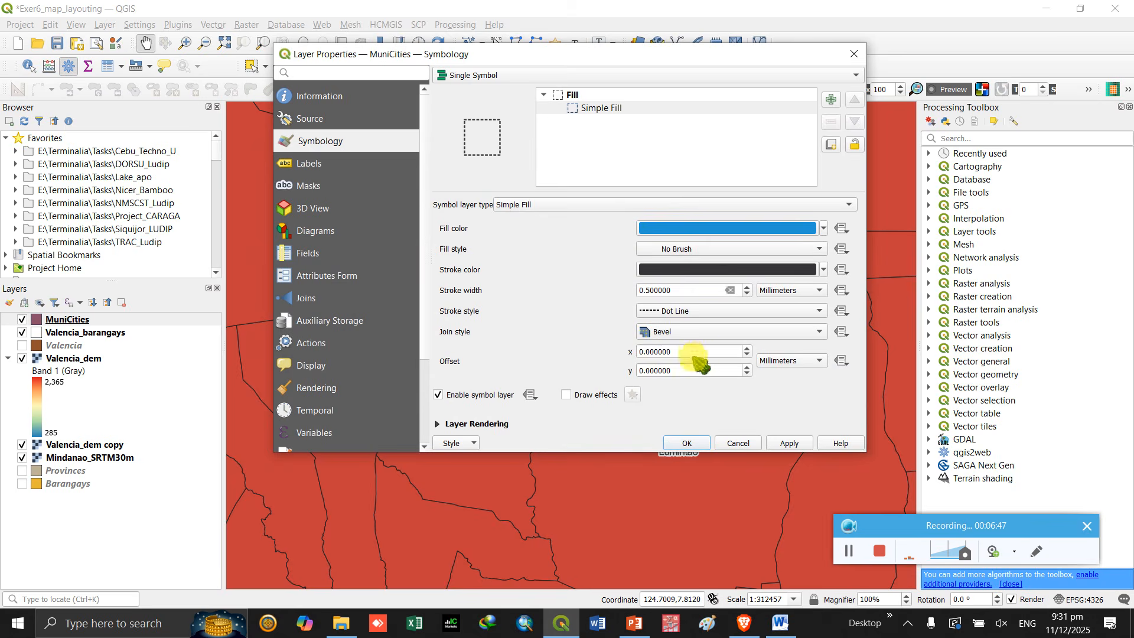
pyautogui.click(685, 443)
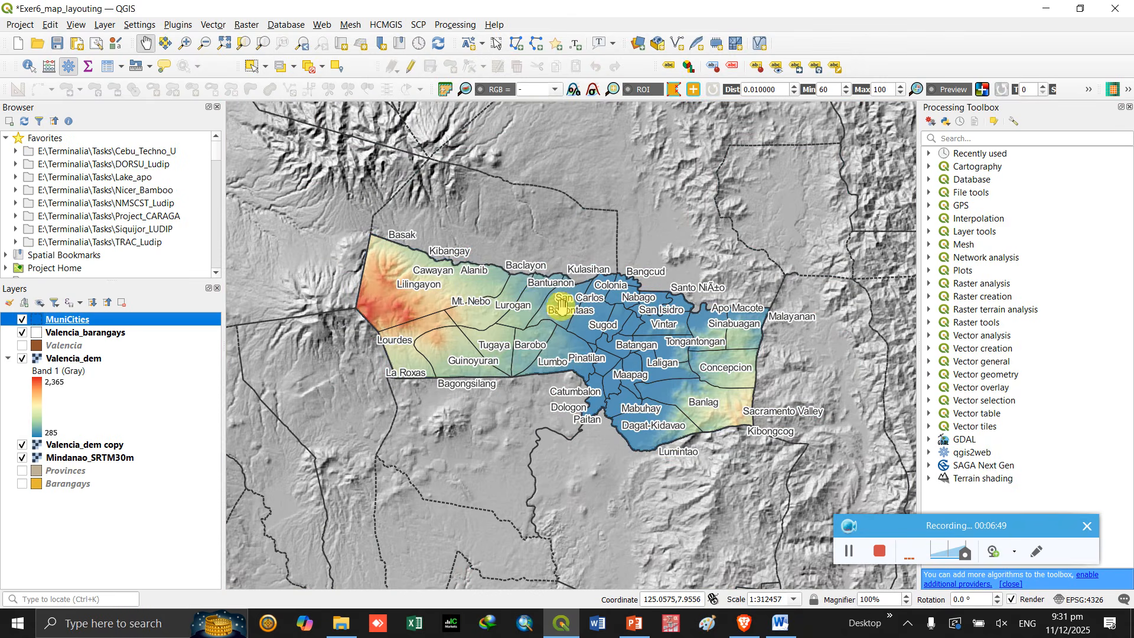
# - Change the stroke style of the MuniCities simple fill to Dash Dot Dot Line
pyautogui.rightClick(68, 320)
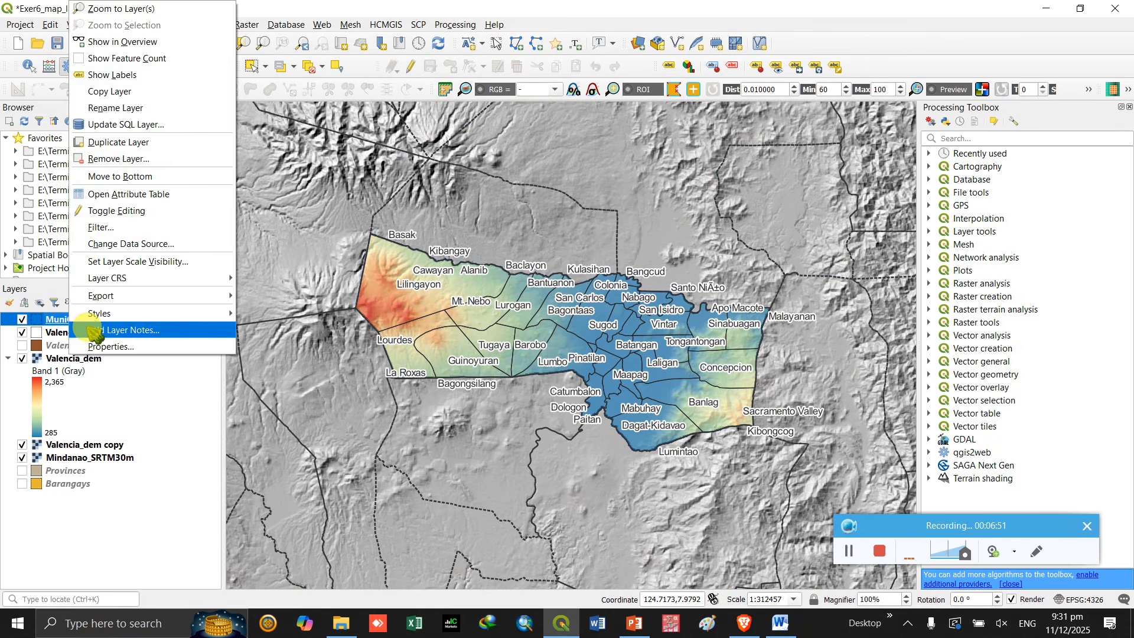
pyautogui.click(98, 348)
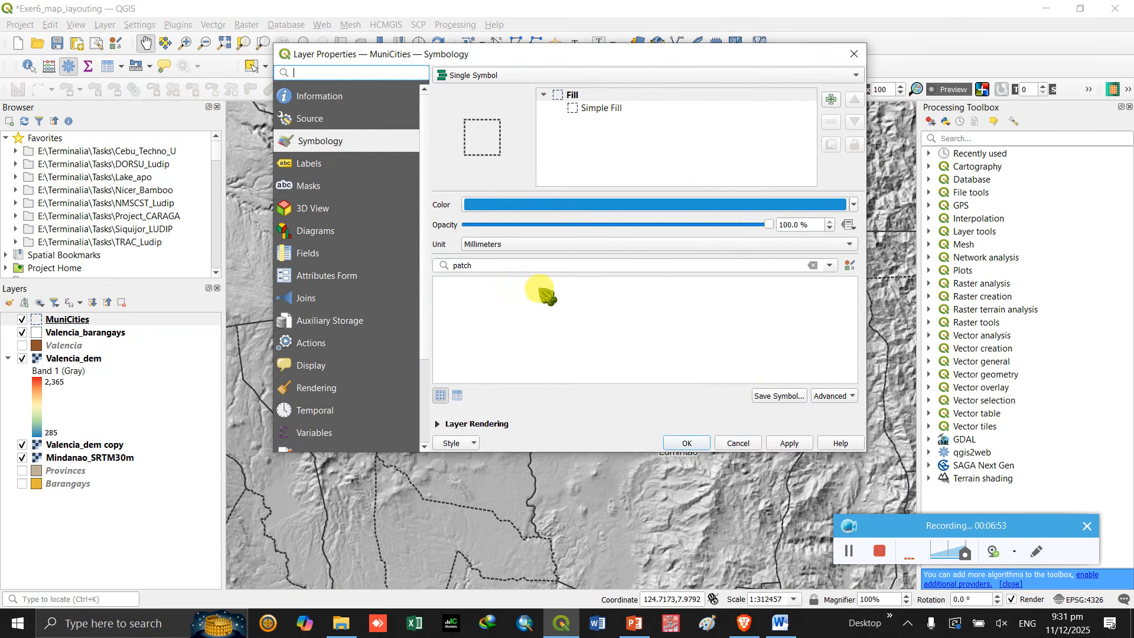
pyautogui.click(600, 107)
pyautogui.click(685, 313)
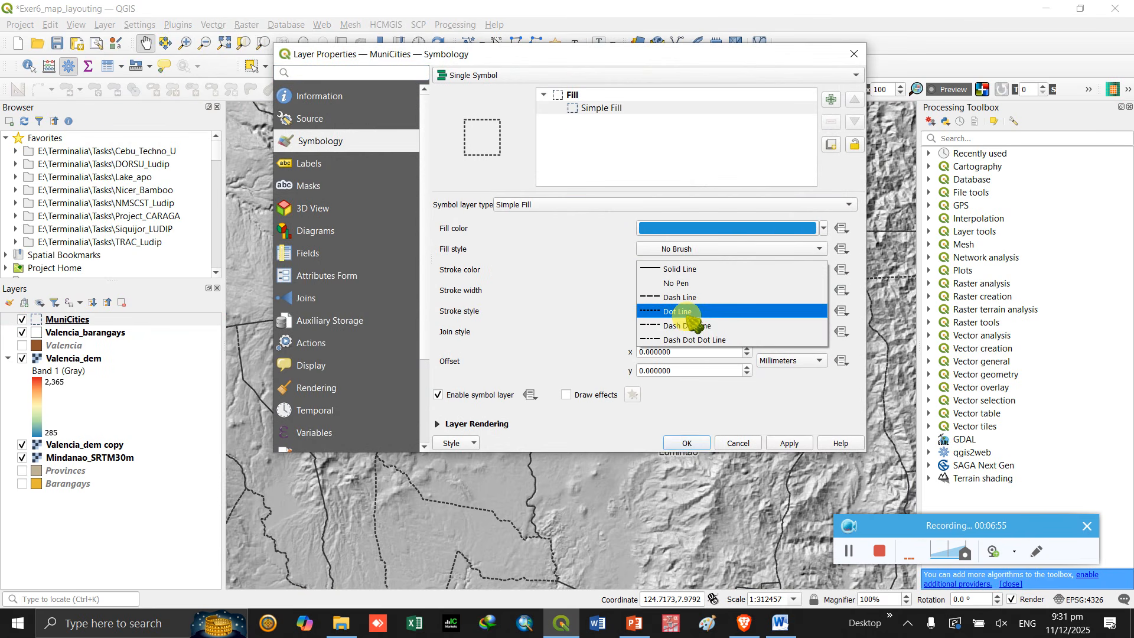
pyautogui.click(702, 341)
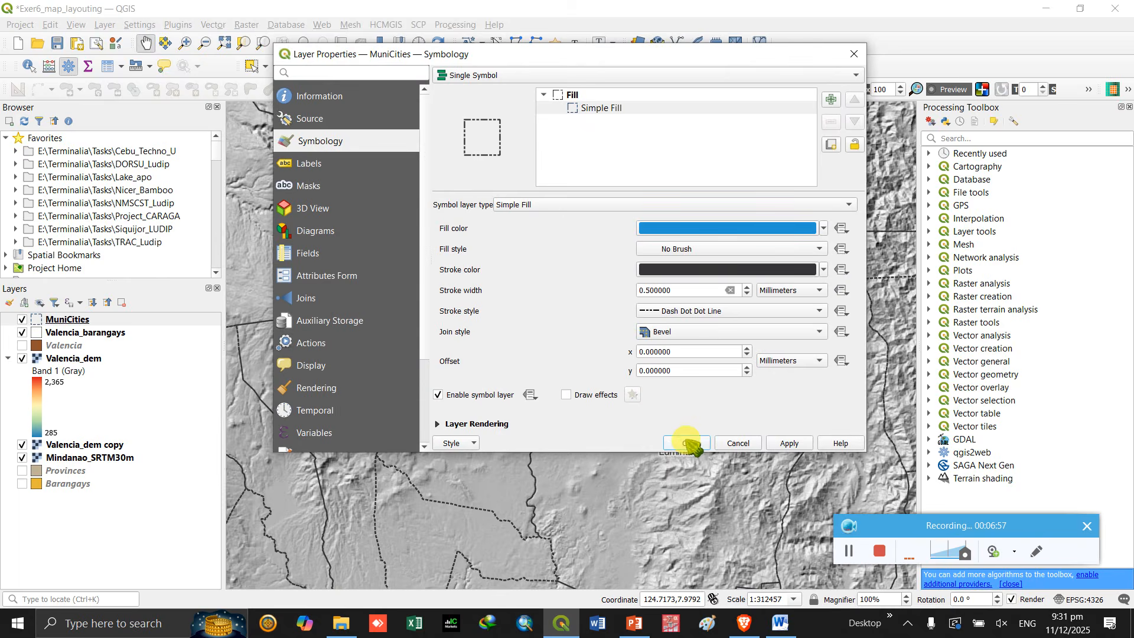
pyautogui.click(685, 443)
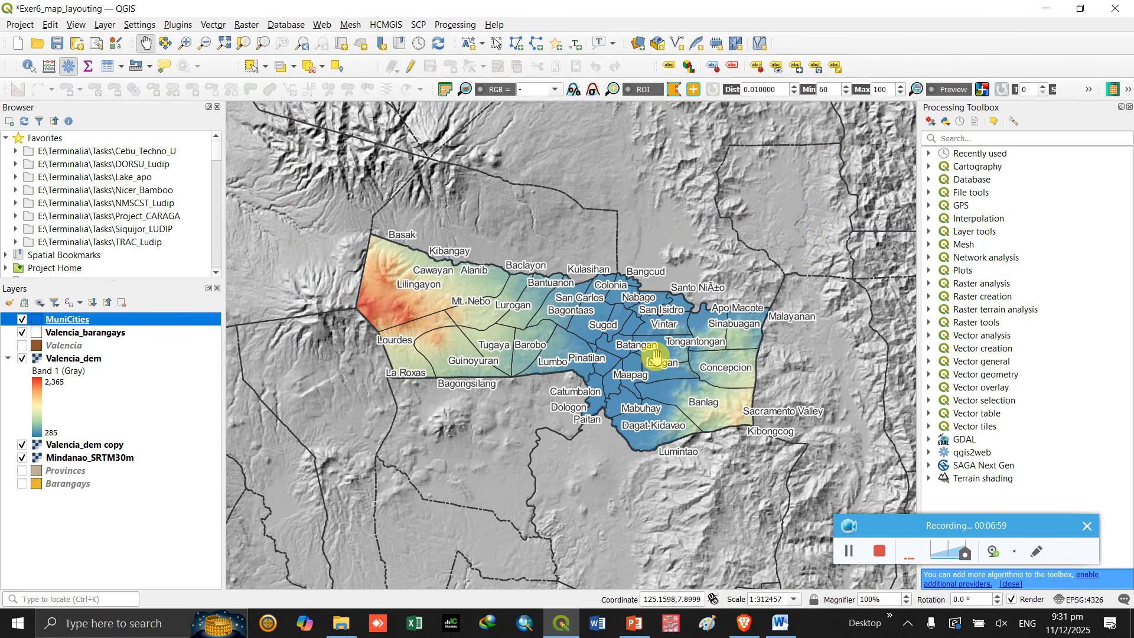
# - Compare the map with the Valencia_barangays layer hidden and shown, and inspect its boundaries and labels up close
pyautogui.moveTo(582, 229); pyautogui.dragTo(579, 245)
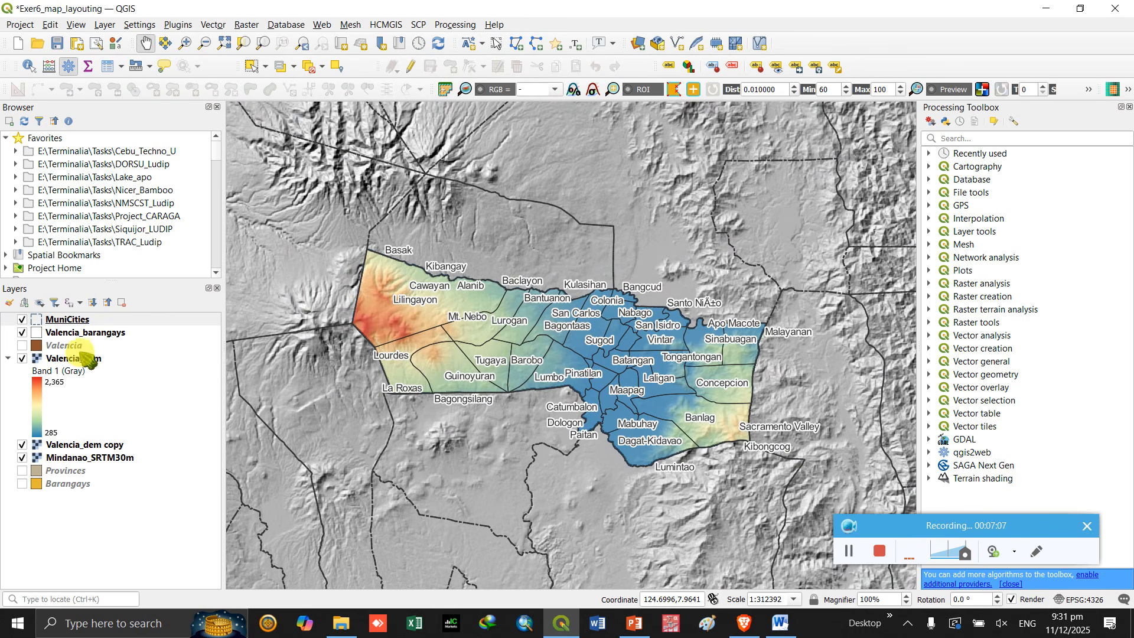
pyautogui.click(22, 332)
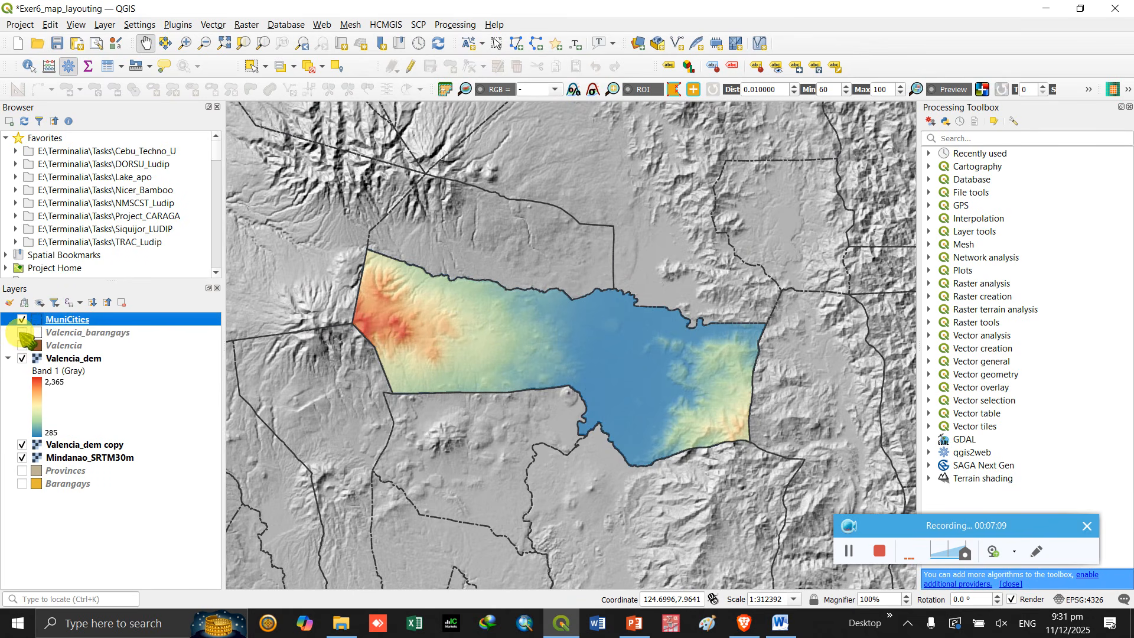
pyautogui.click(22, 332)
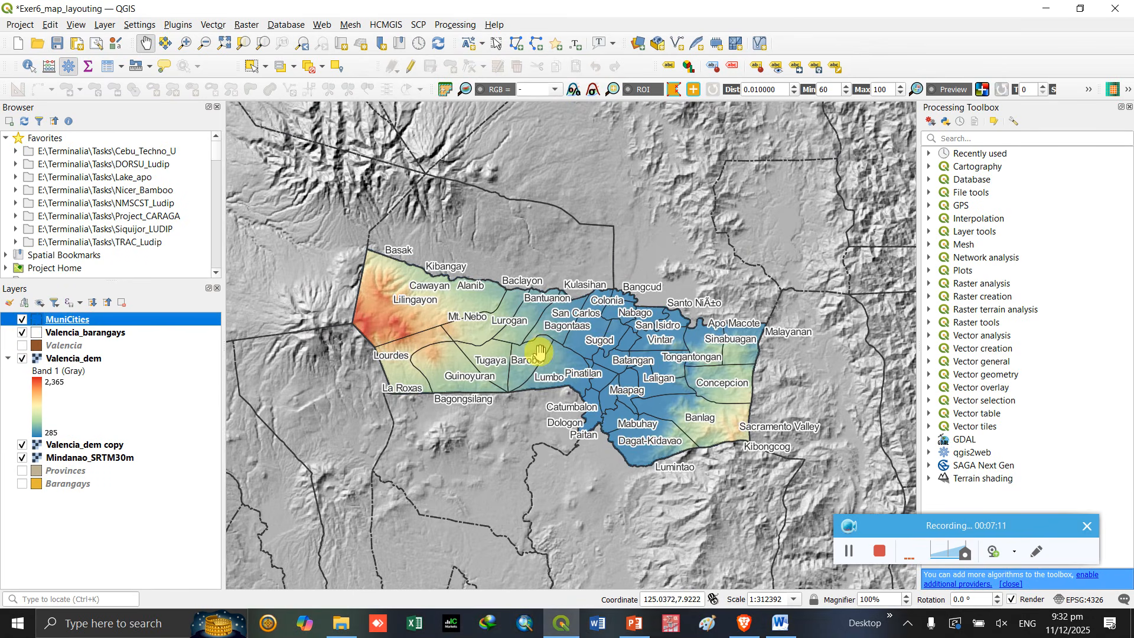
pyautogui.scroll(1, 532, 342)
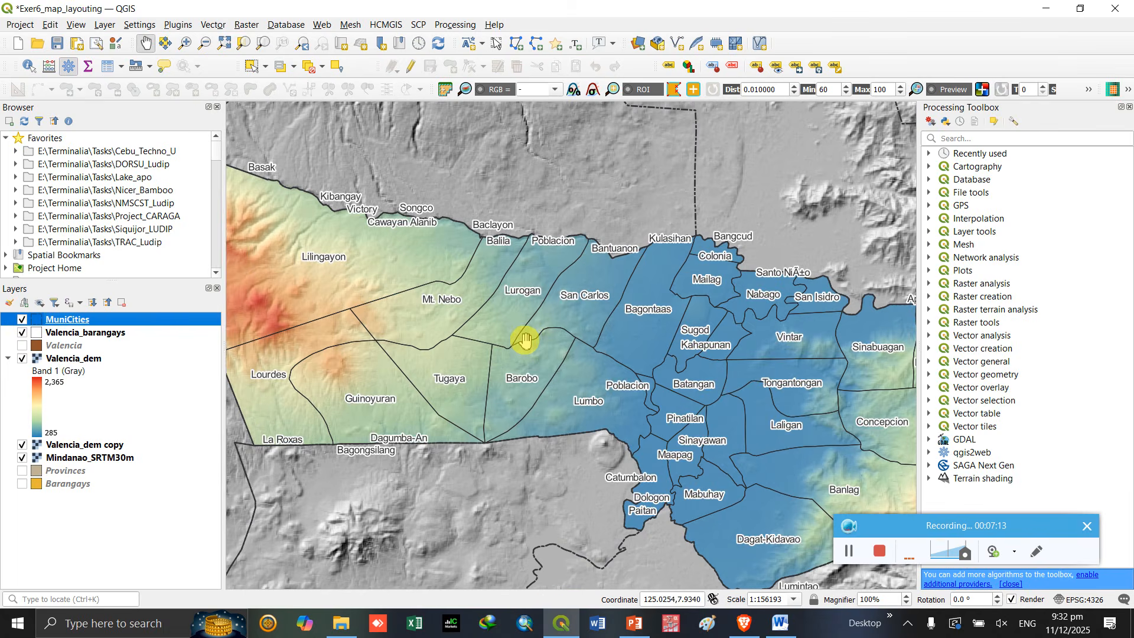
pyautogui.scroll(-1, 500, 341)
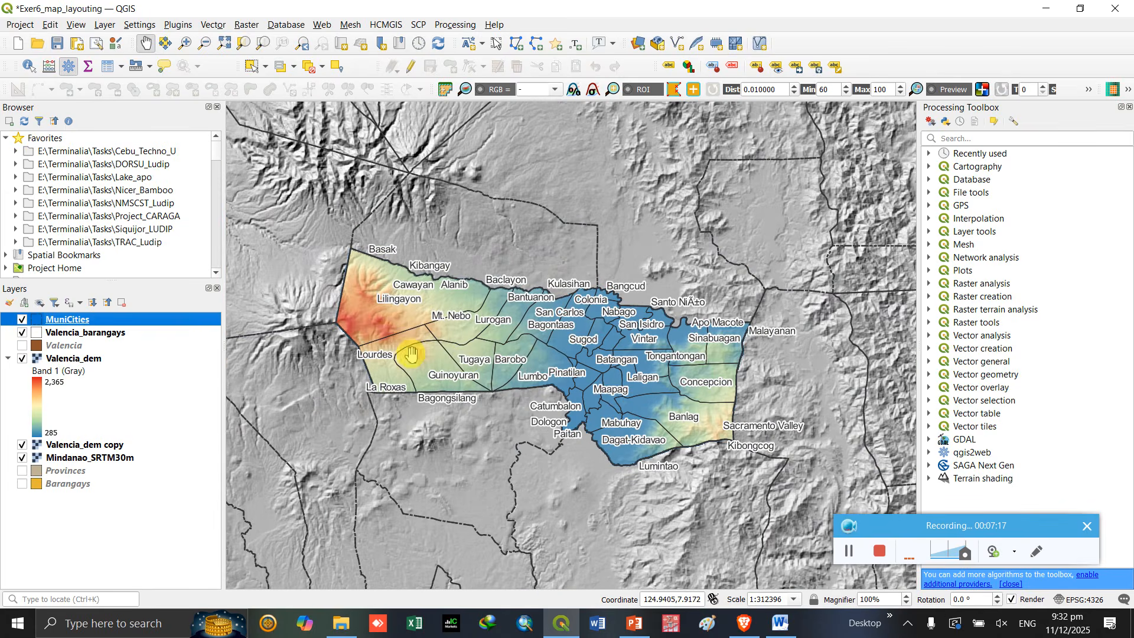
# - Show the Valencia layer in place of Valencia_barangays and style it with the blue outline-only symbol
pyautogui.click(23, 332)
pyautogui.click(22, 346)
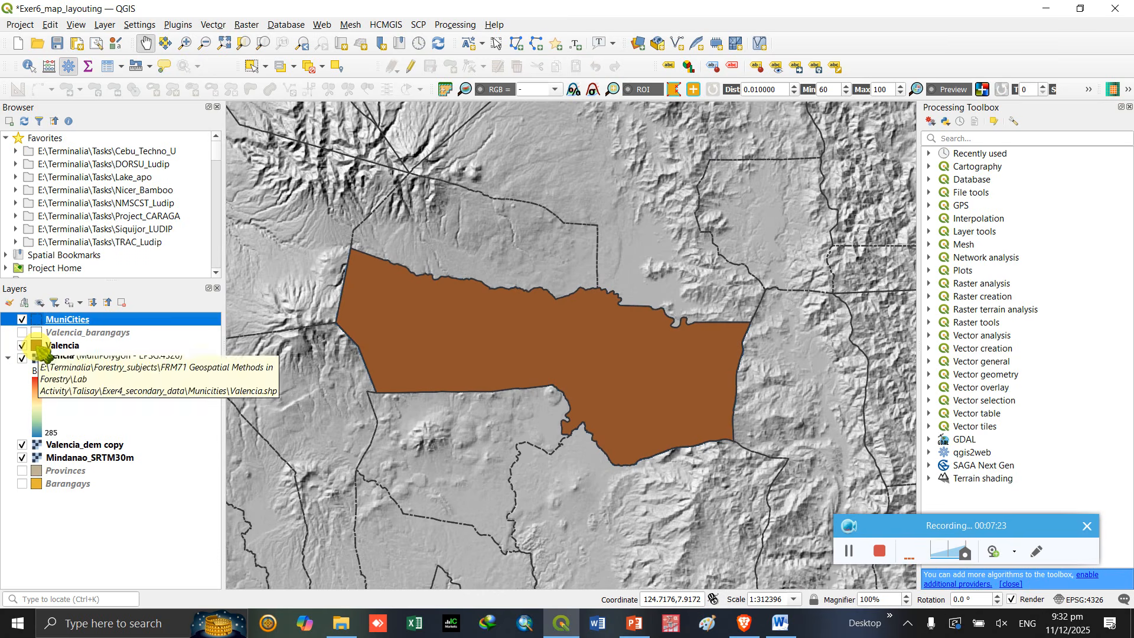
pyautogui.click(37, 348)
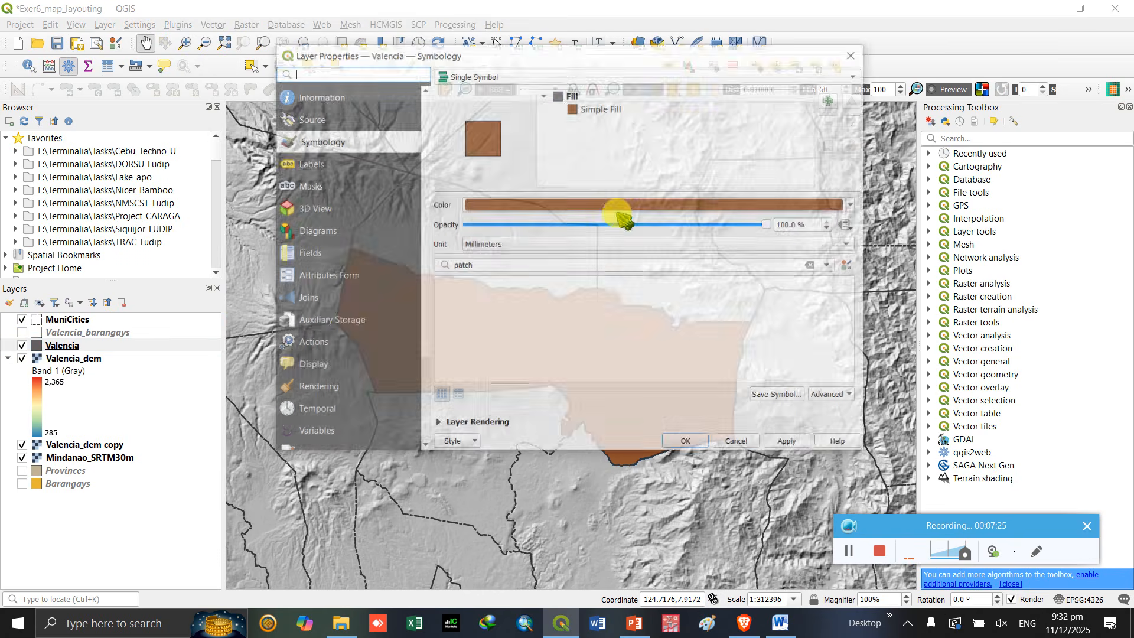
pyautogui.click(595, 108)
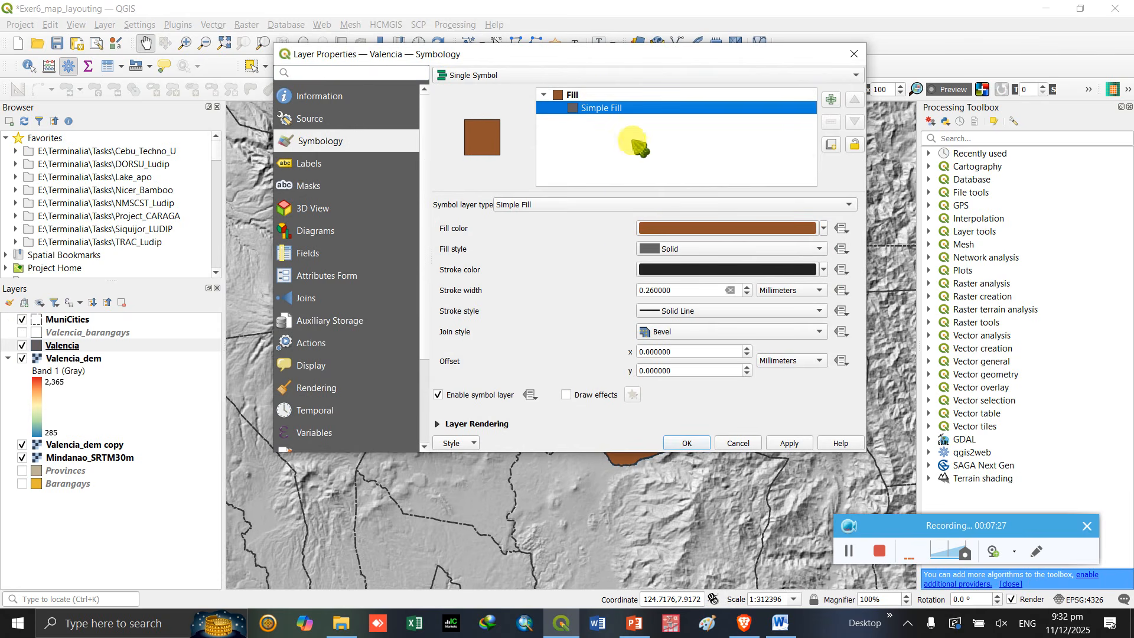
pyautogui.click(570, 94)
pyautogui.click(813, 266)
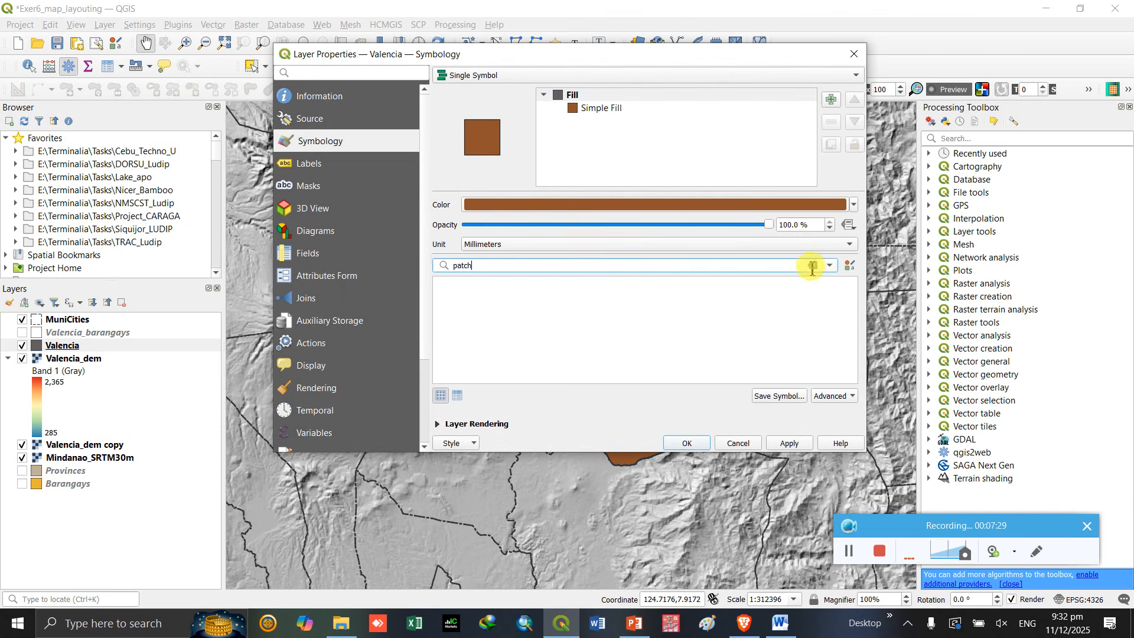
pyautogui.click(780, 308)
pyautogui.click(687, 443)
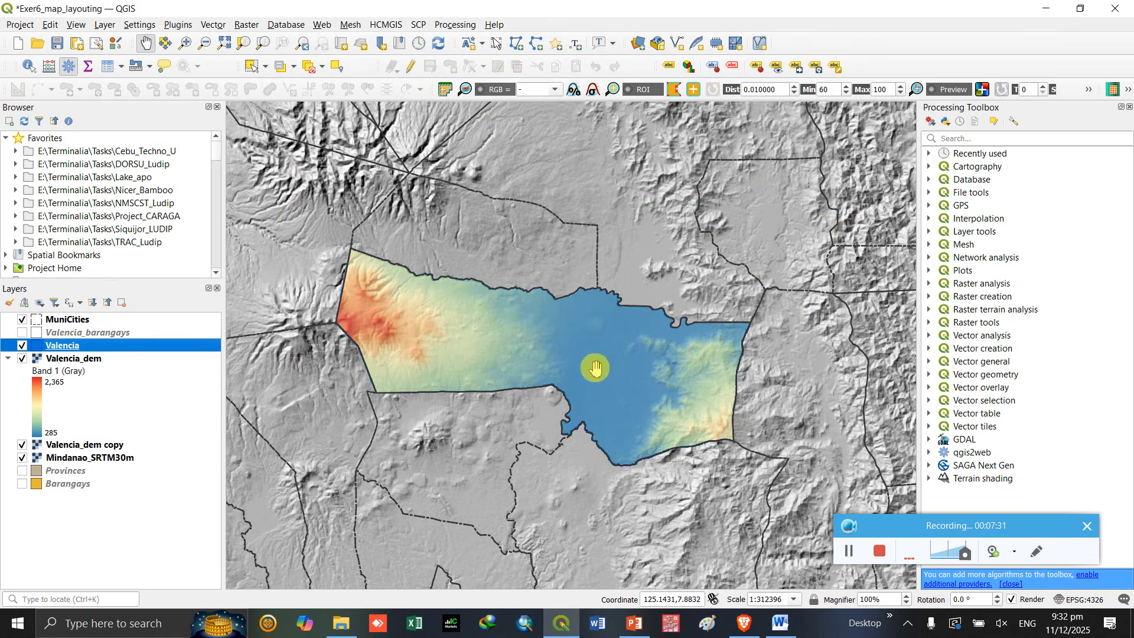
pyautogui.moveTo(582, 332); pyautogui.dragTo(549, 319)
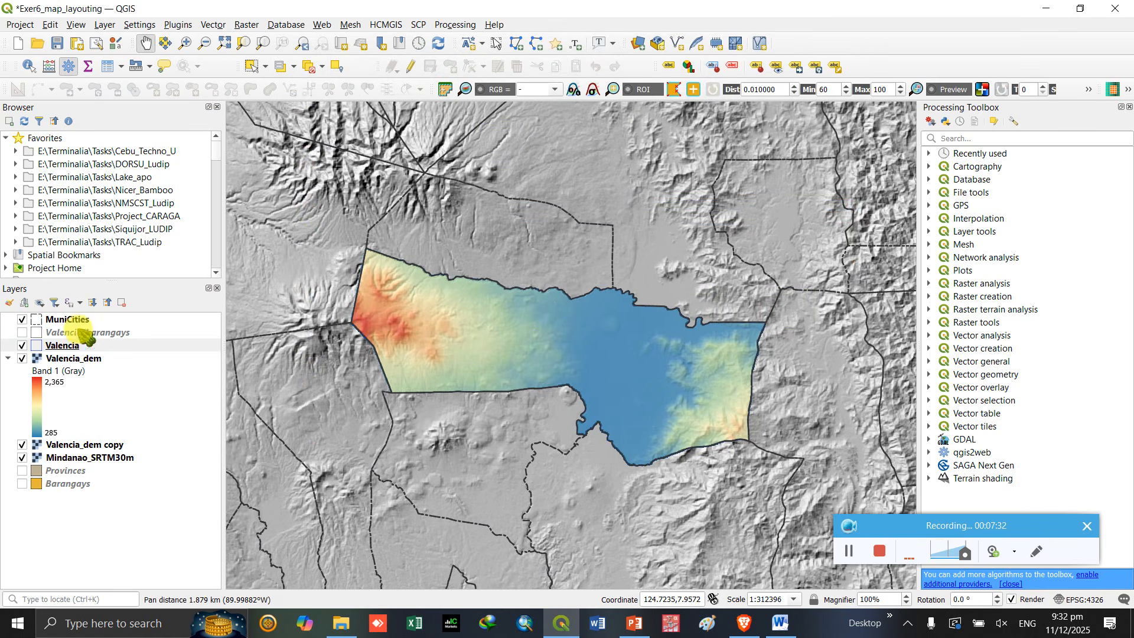
# - Move the Valencia layer above MuniCities to the top of the layer order
pyautogui.click(62, 345)
pyautogui.moveTo(66, 348); pyautogui.dragTo(97, 319)
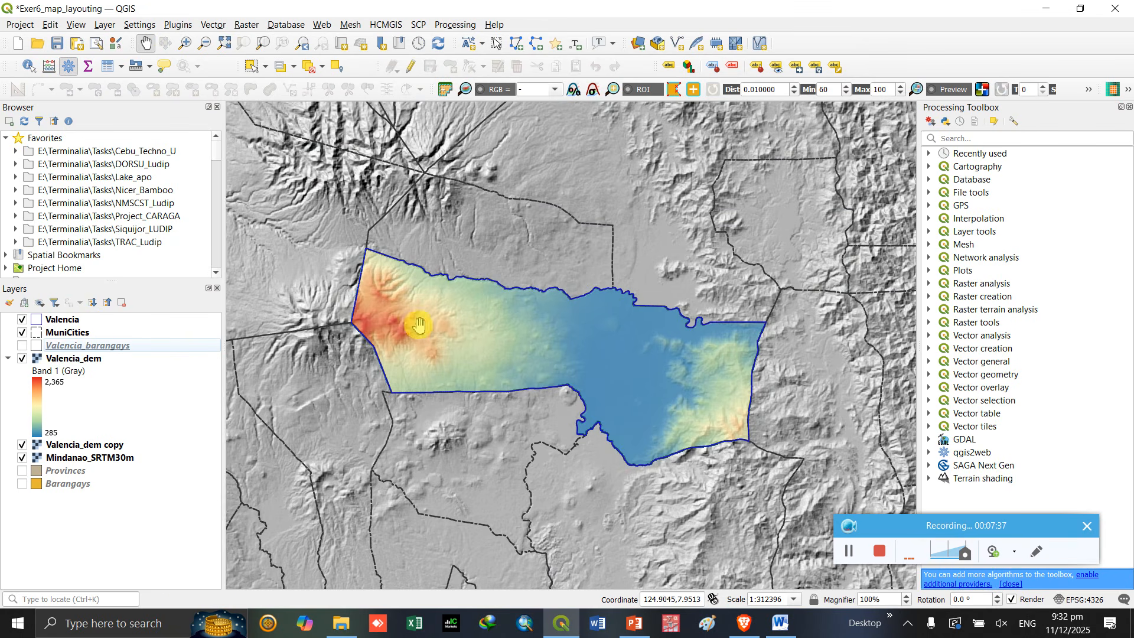
pyautogui.moveTo(419, 325); pyautogui.dragTo(407, 323)
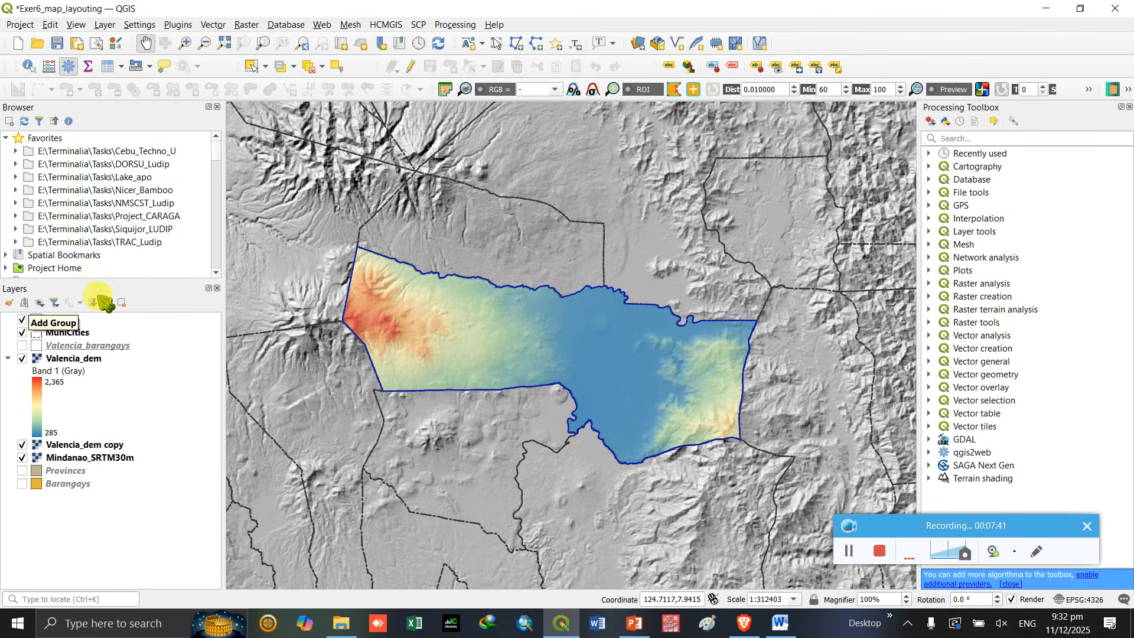
# - Turn on single labels for the MuniCities layer using the NAME_2 field
pyautogui.rightClick(53, 333)
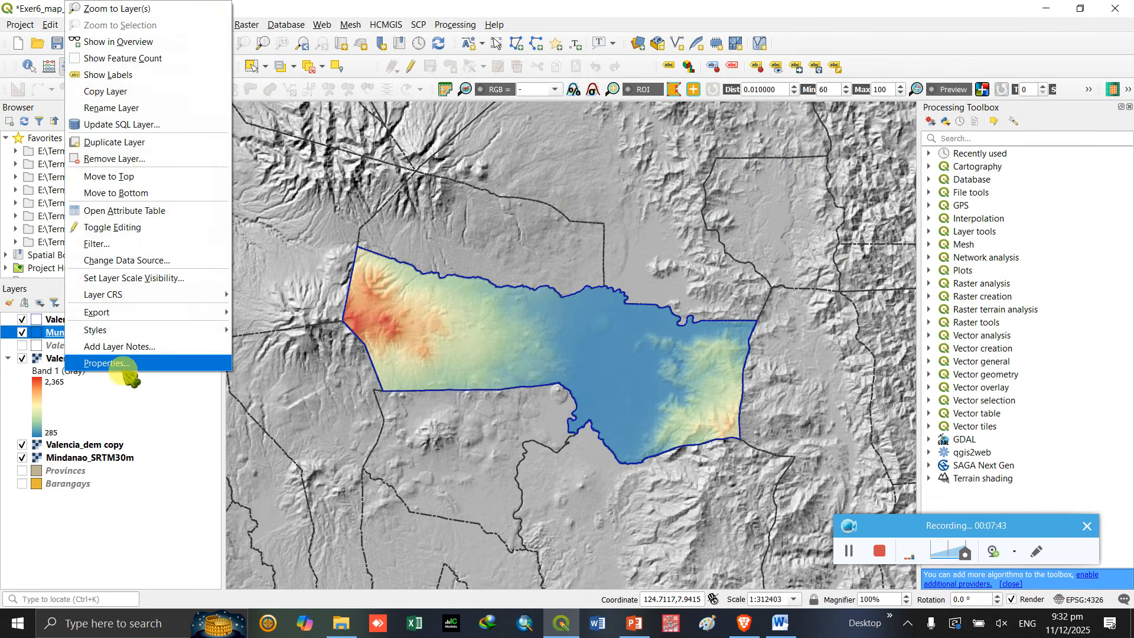
pyautogui.click(122, 362)
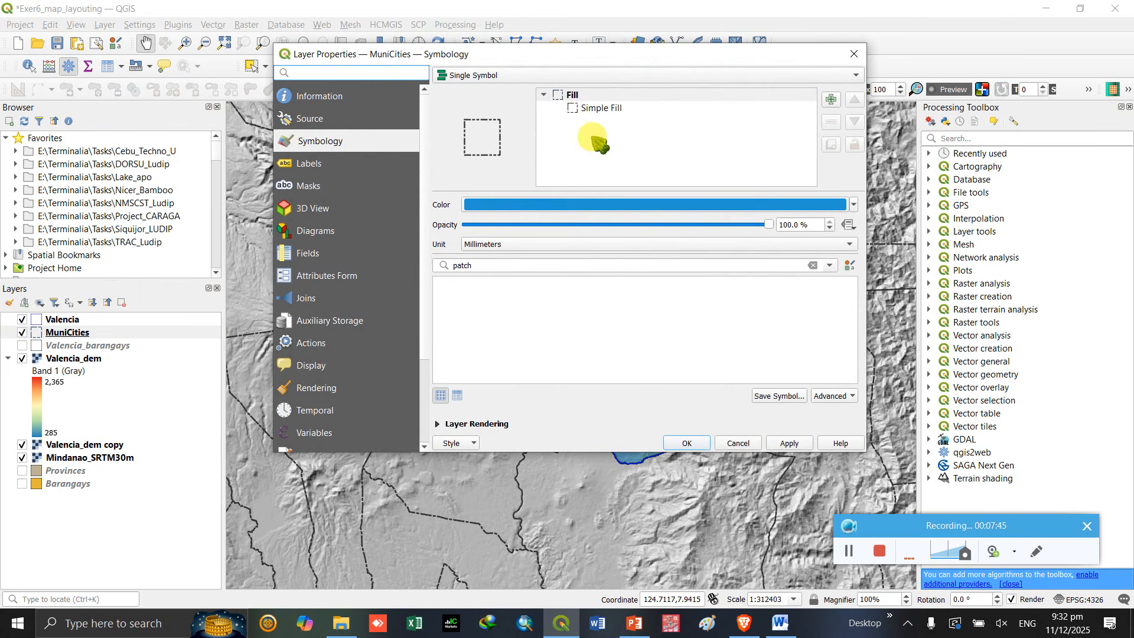
pyautogui.click(310, 163)
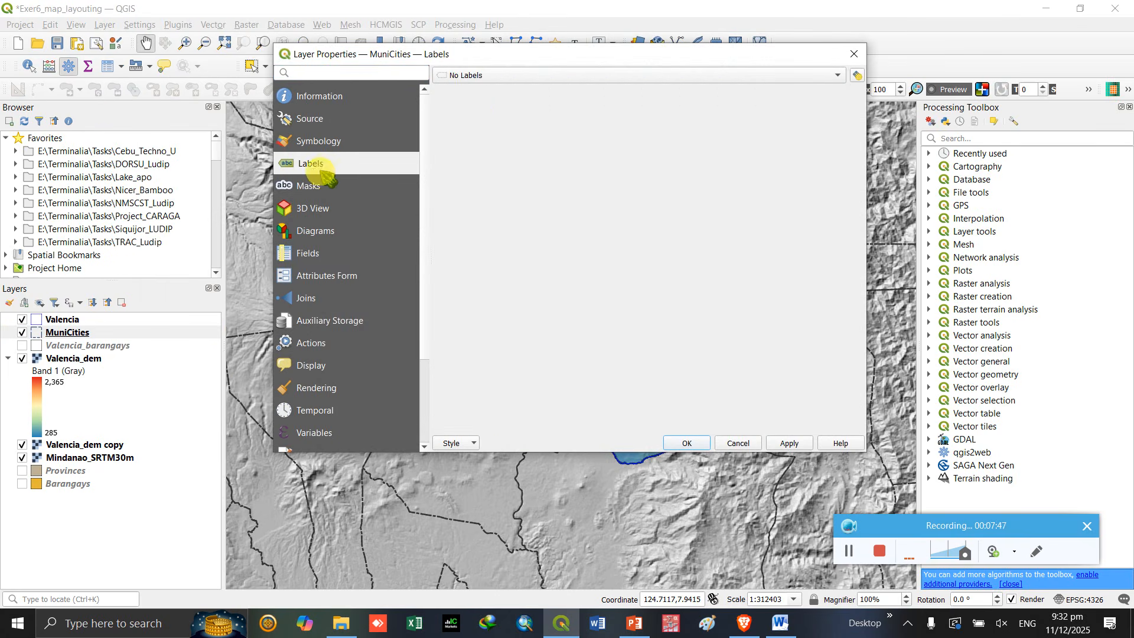
pyautogui.click(513, 75)
pyautogui.click(519, 89)
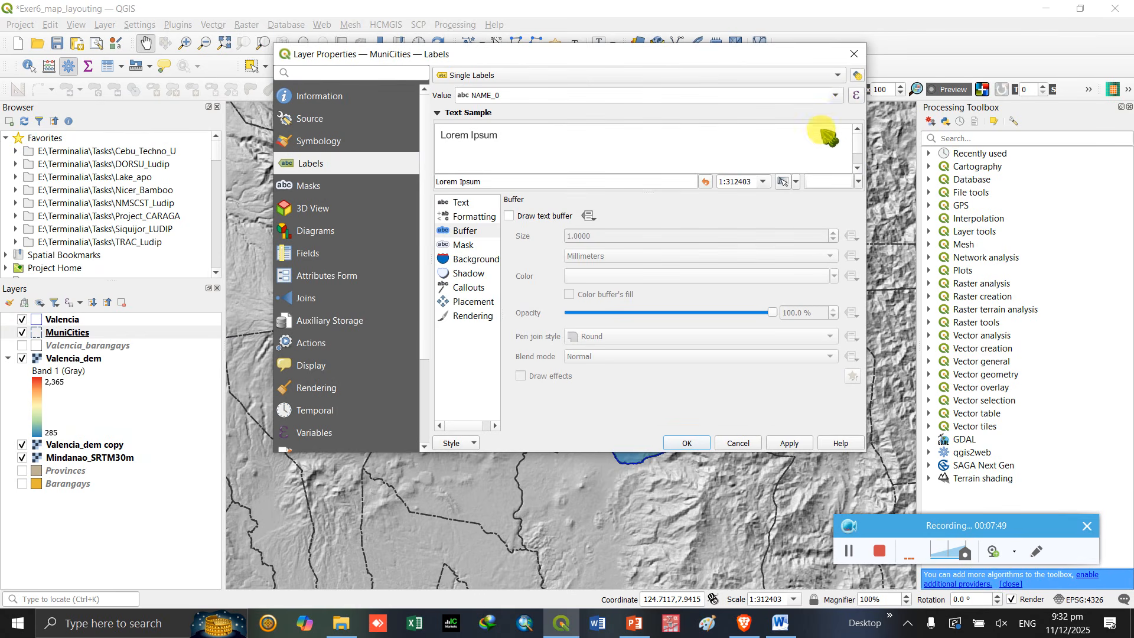
pyautogui.click(838, 96)
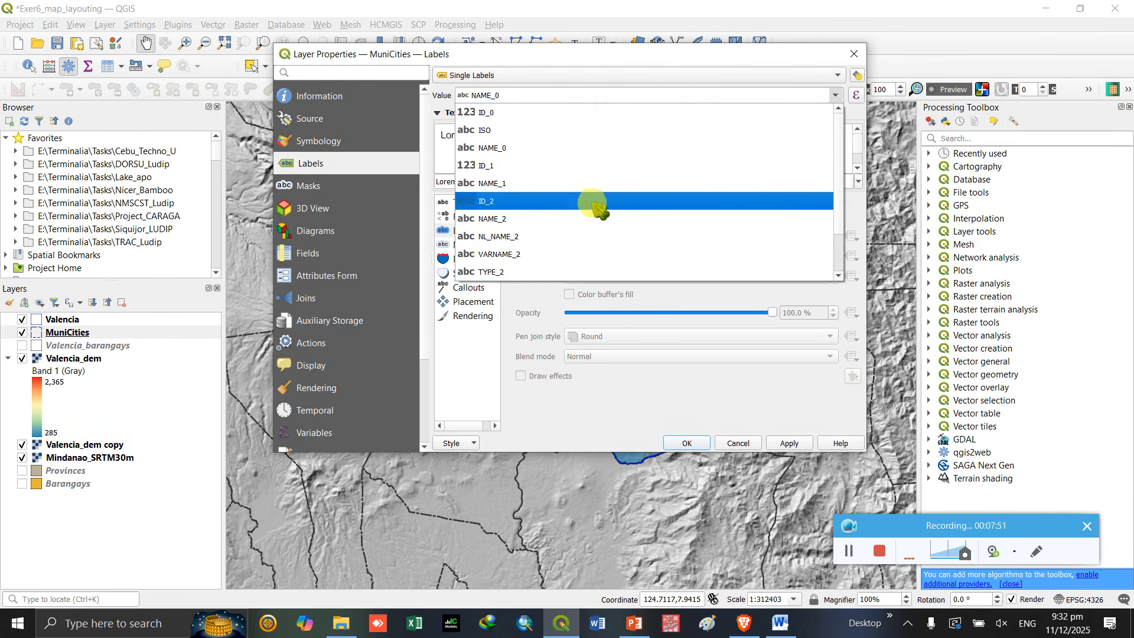
pyautogui.click(596, 203)
# - Add a text buffer to the MuniCities labels and apply the label settings
pyautogui.click(510, 216)
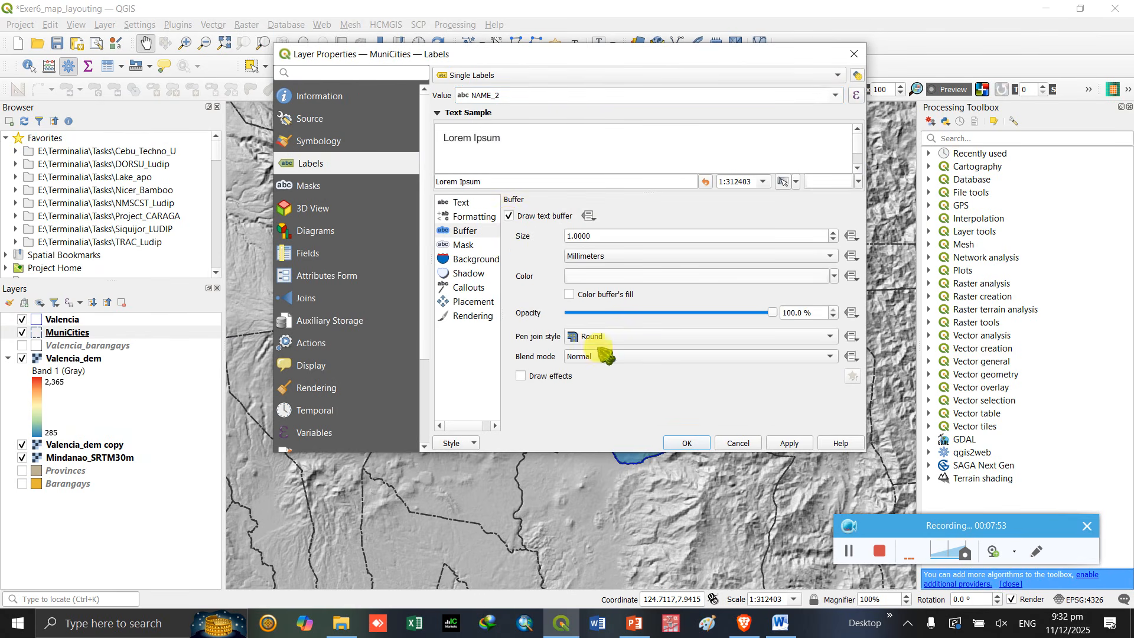
pyautogui.click(687, 443)
pyautogui.moveTo(525, 324); pyautogui.dragTo(554, 328)
pyautogui.moveTo(634, 343); pyautogui.dragTo(595, 325)
pyautogui.click(59, 331)
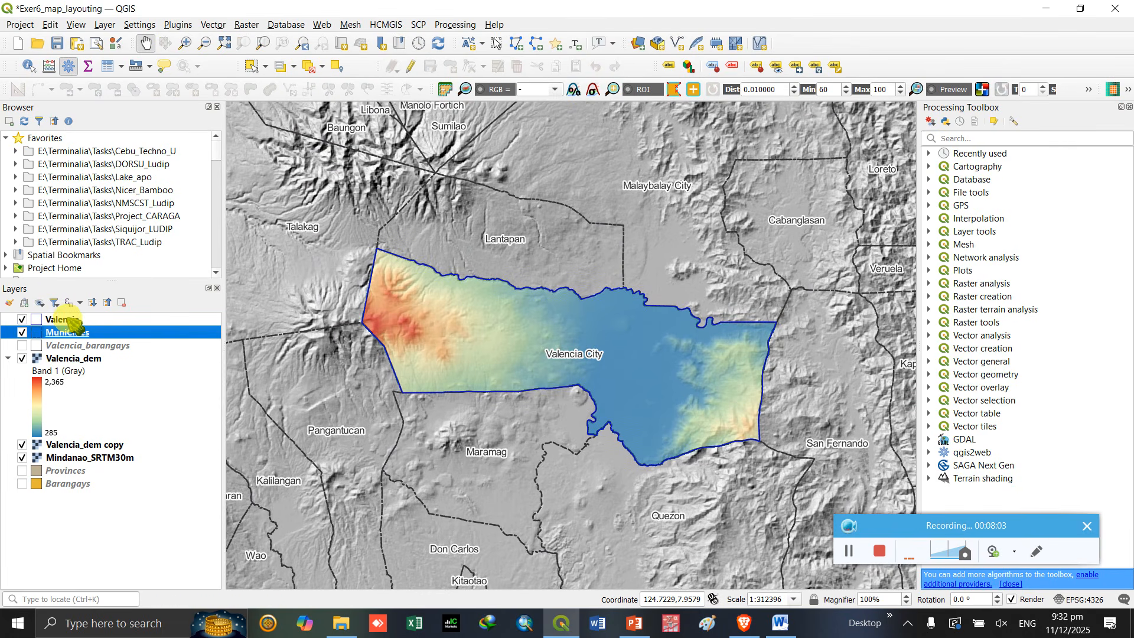
pyautogui.click(67, 320)
pyautogui.click(73, 331)
pyautogui.click(72, 319)
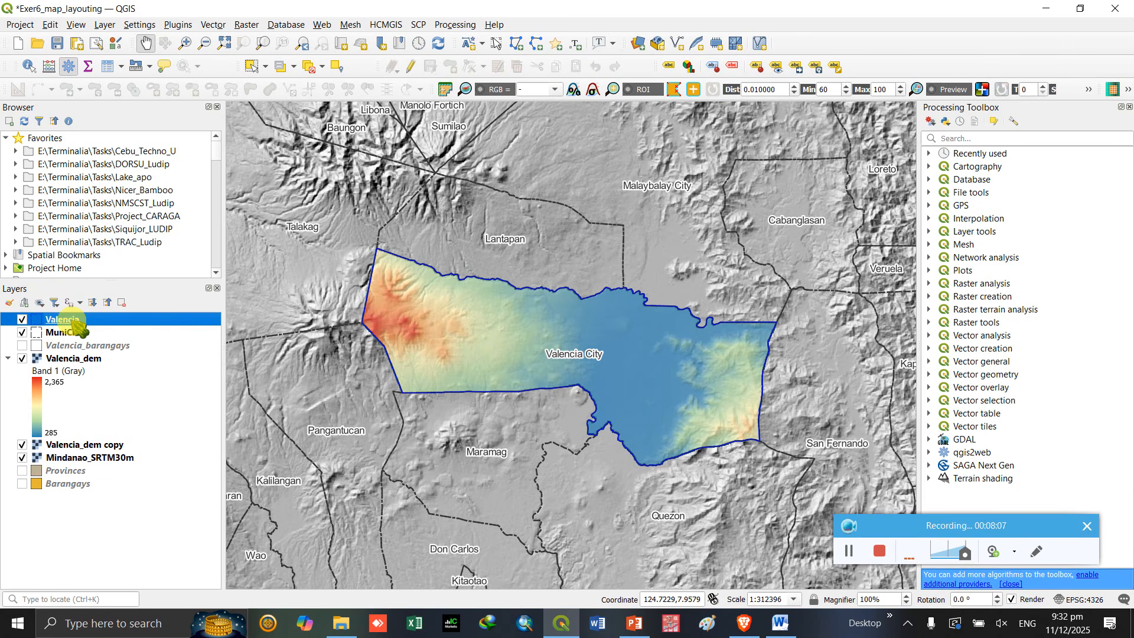
pyautogui.moveTo(561, 369); pyautogui.dragTo(558, 370)
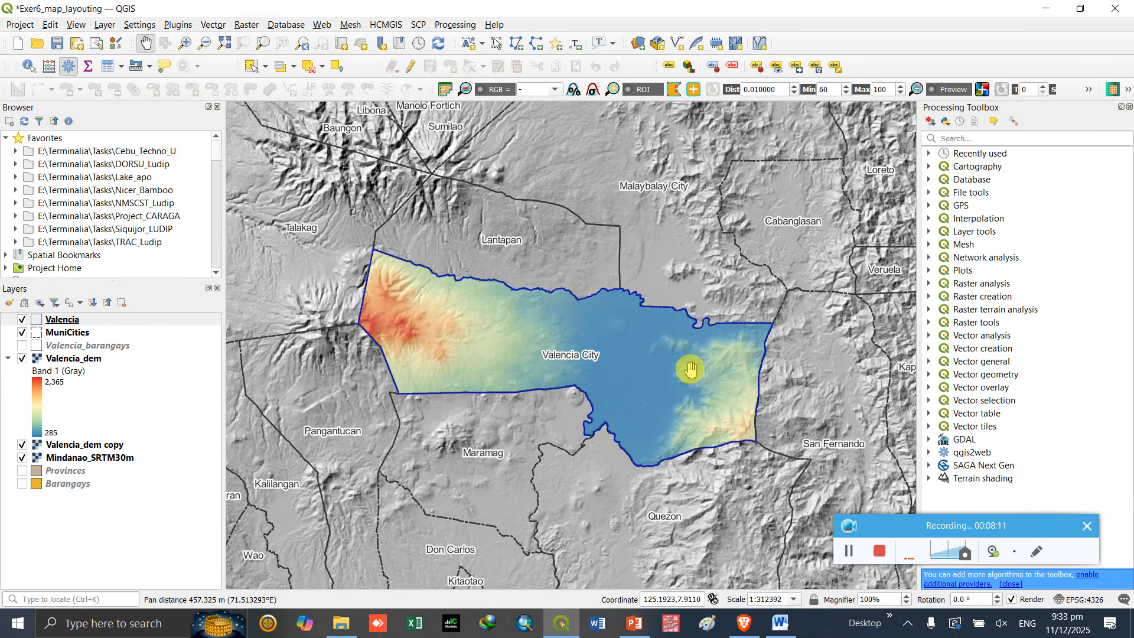
pyautogui.moveTo(659, 365); pyautogui.dragTo(656, 365)
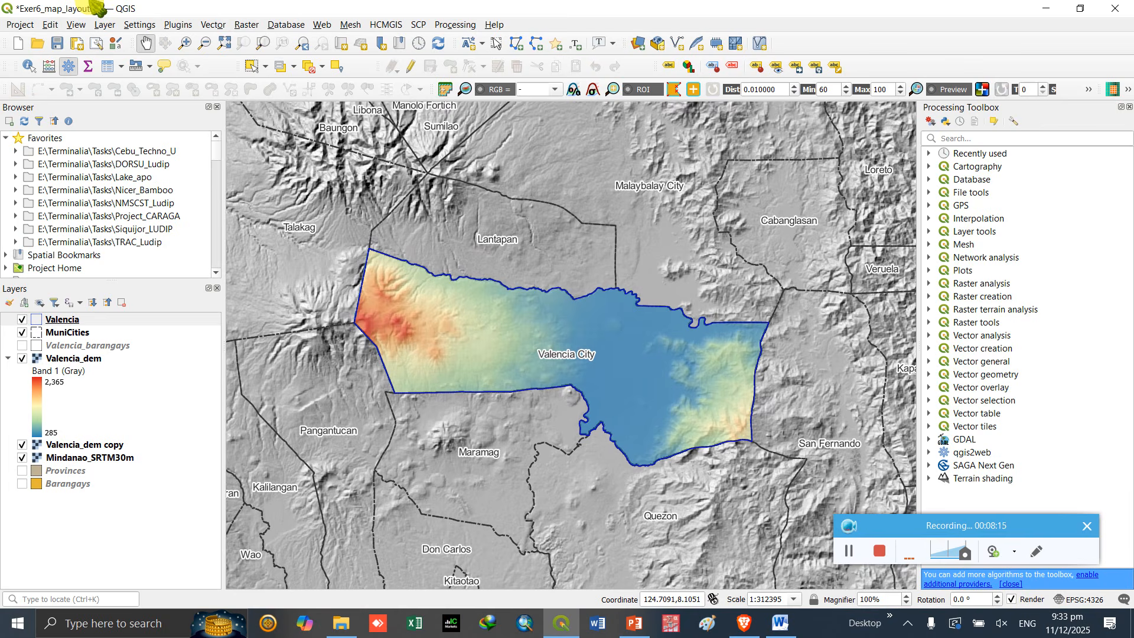
# - Create a new print layout titled Valencia_map_layout and bring its window to the front
pyautogui.click(21, 25)
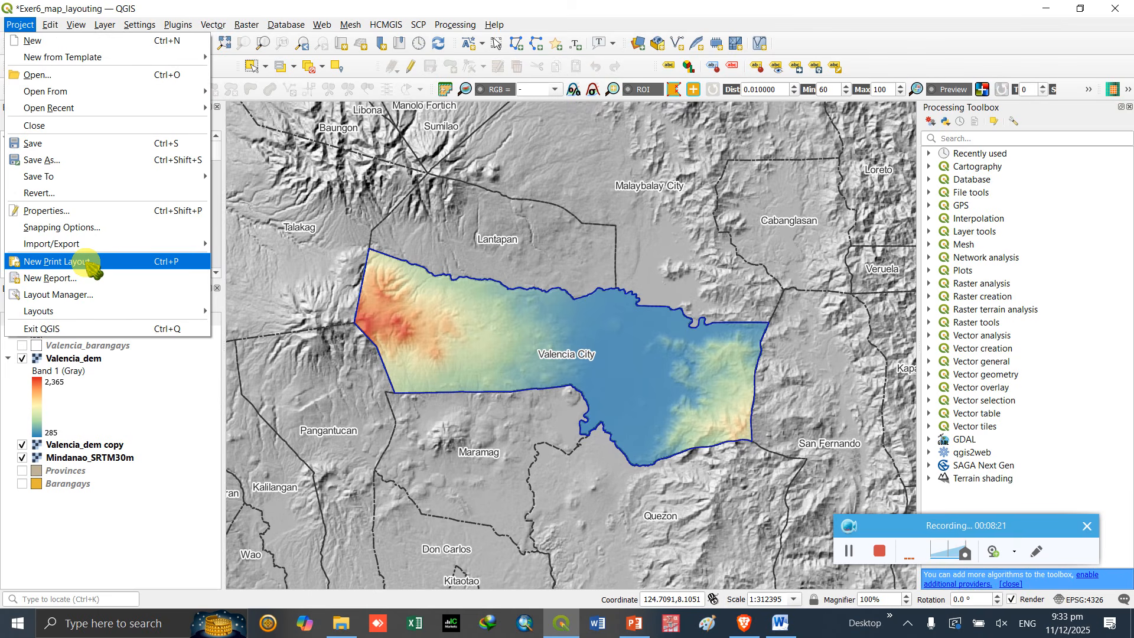
pyautogui.click(86, 267)
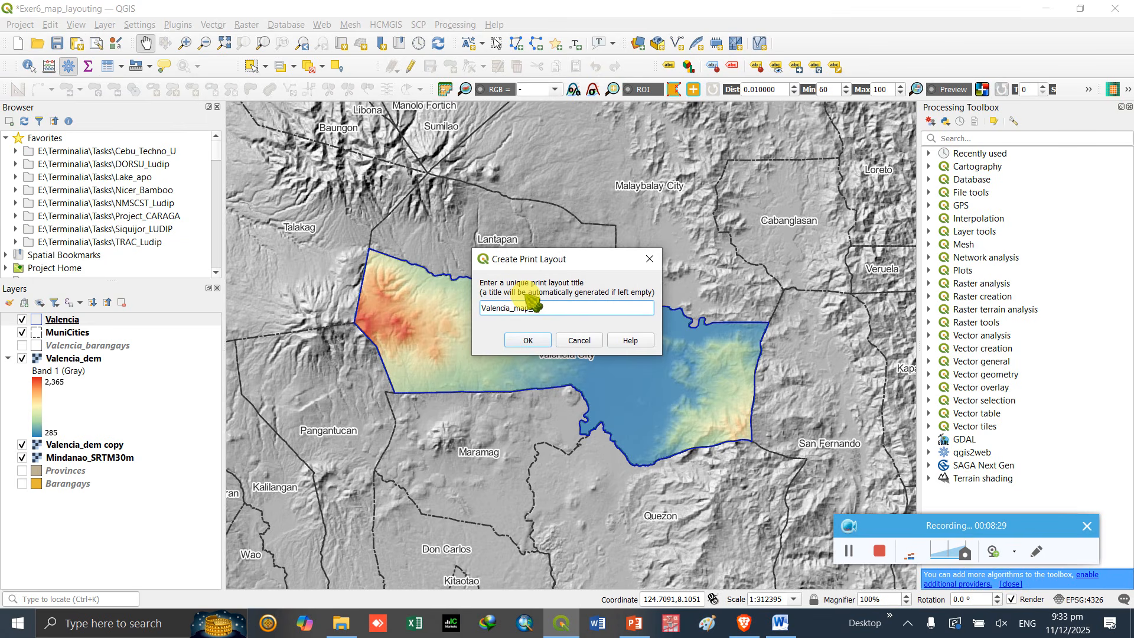
pyautogui.click(539, 343)
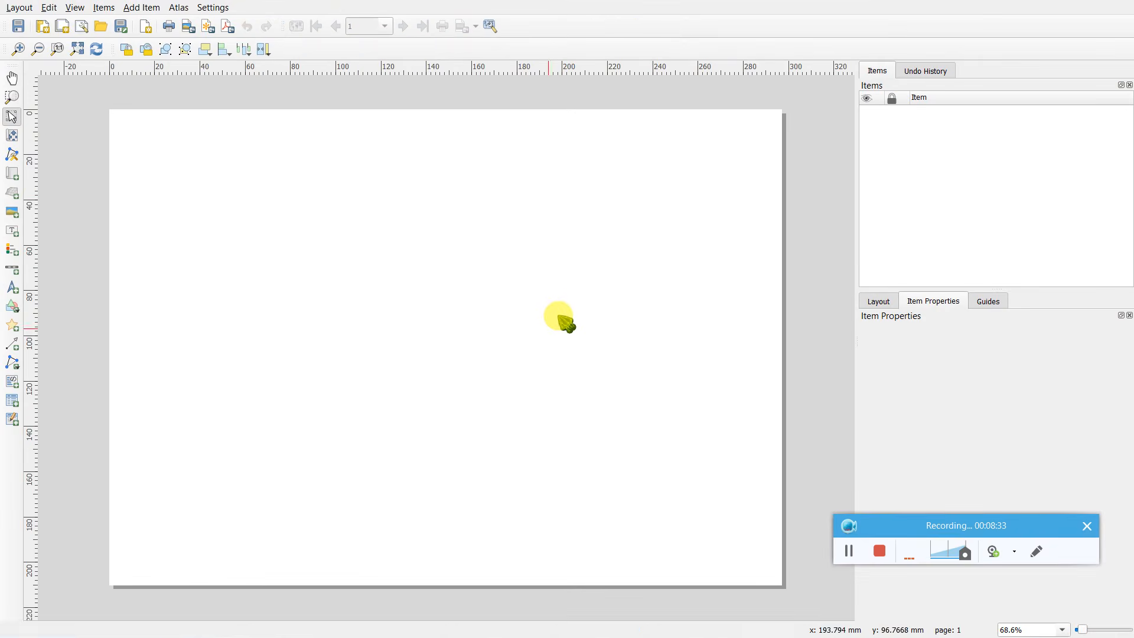
pyautogui.hotkey('alt', 'Tab')
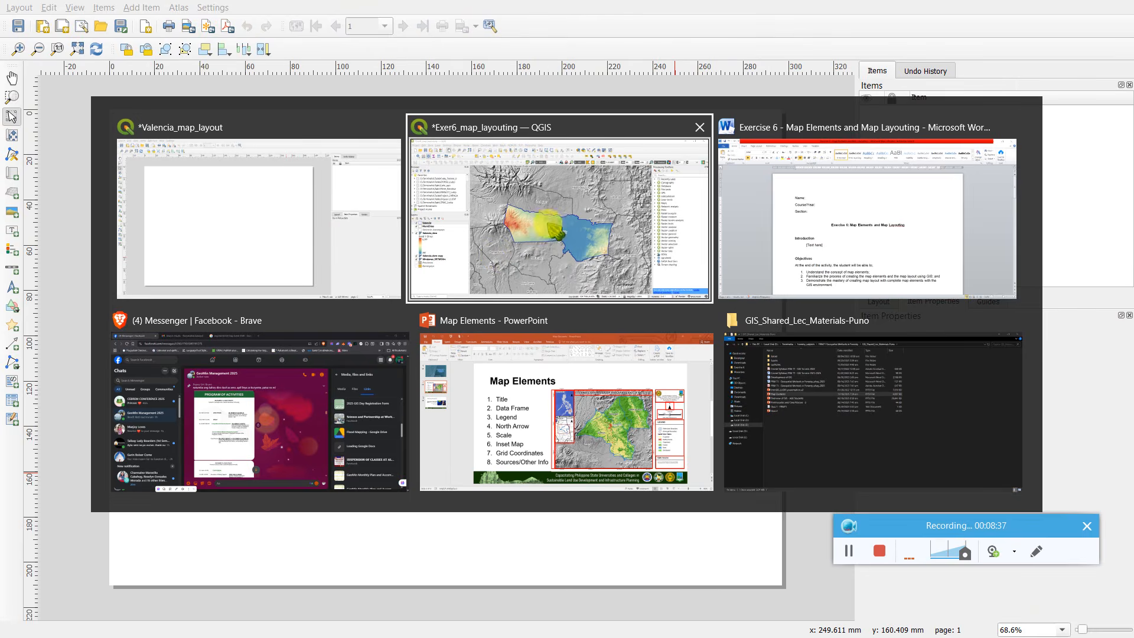
pyautogui.click(260, 221)
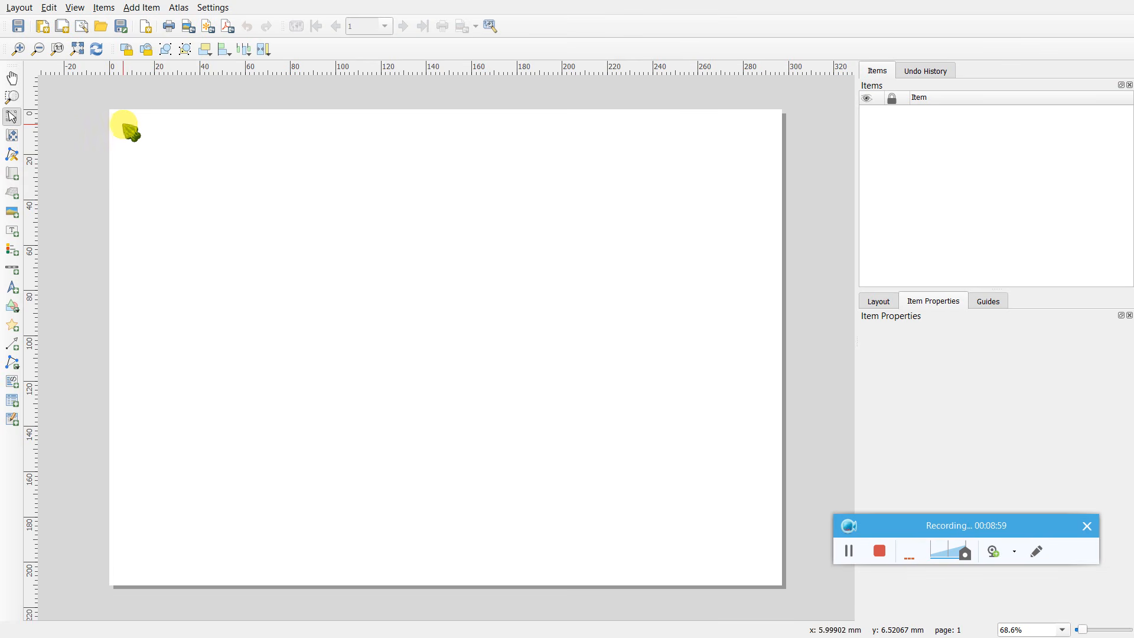
# - Add a map about 214 mm wide and 196 mm high to the page, leaving a blank column beside it
pyautogui.click(21, 175)
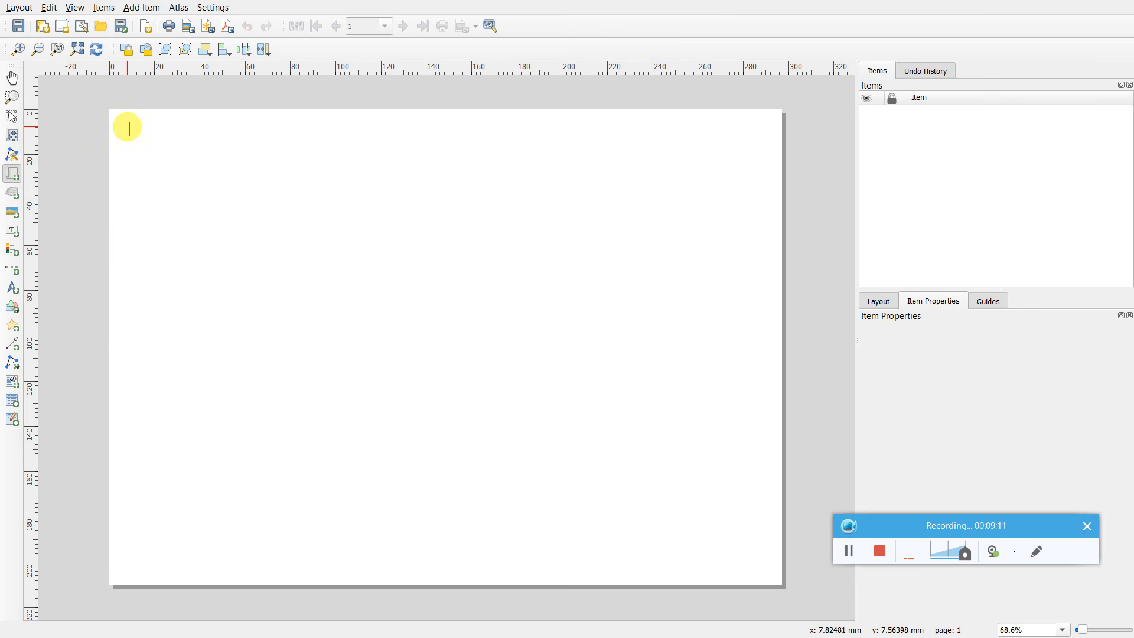
pyautogui.moveTo(127, 127); pyautogui.dragTo(615, 570)
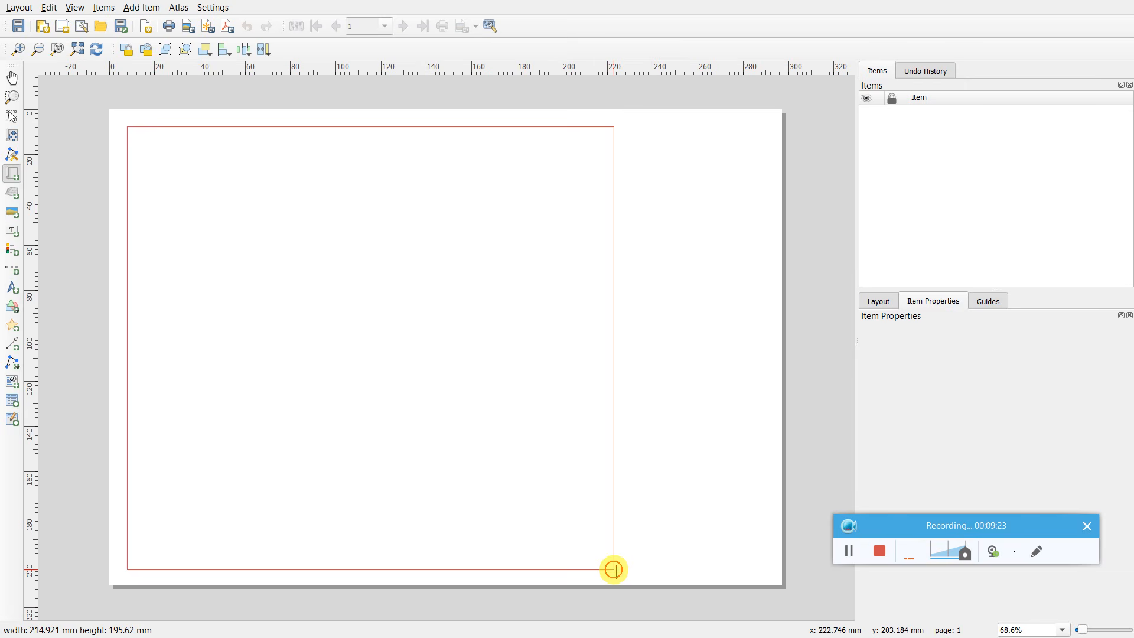
pyautogui.moveTo(613, 568); pyautogui.dragTo(611, 569)
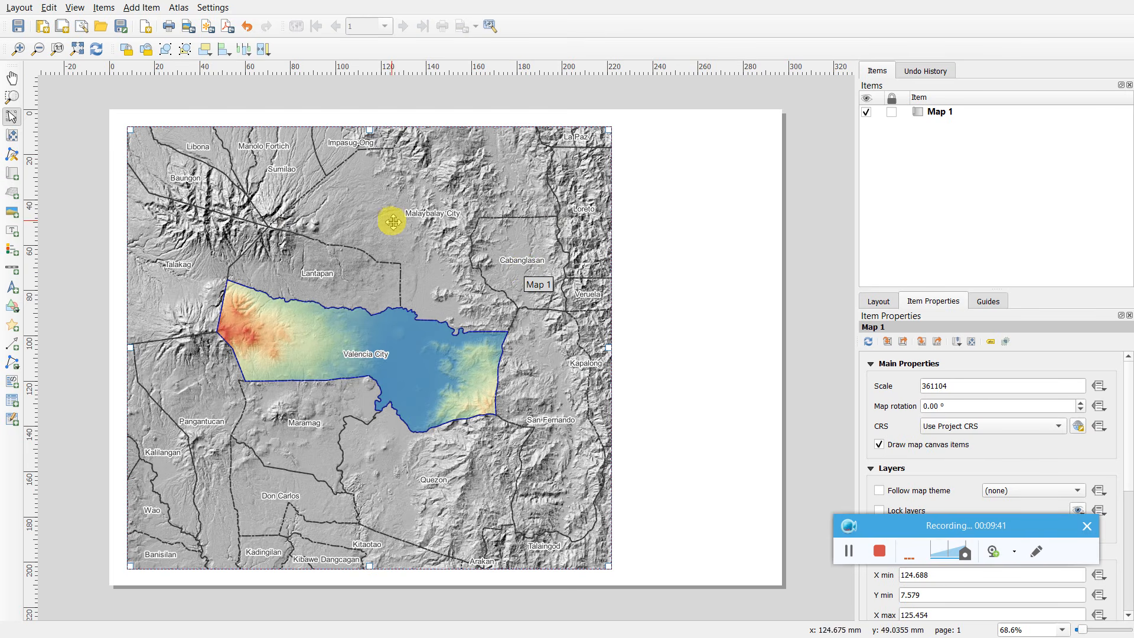
# - Reduce the scale of Map 1 in stages from 360000 through 340000 to 320000
pyautogui.click(12, 77)
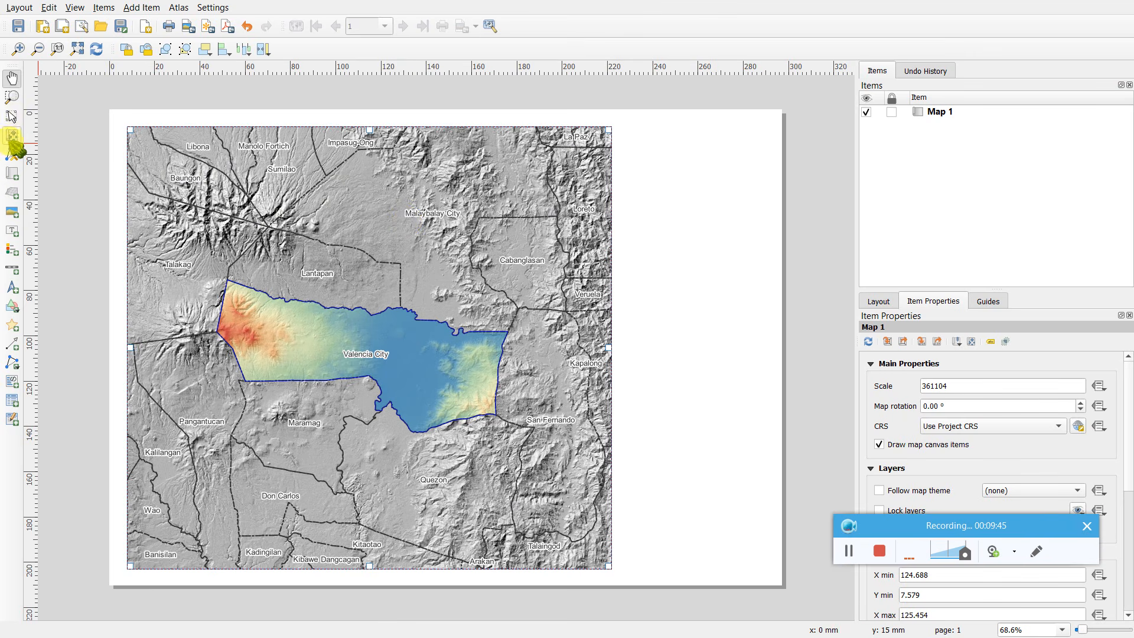
pyautogui.click(12, 116)
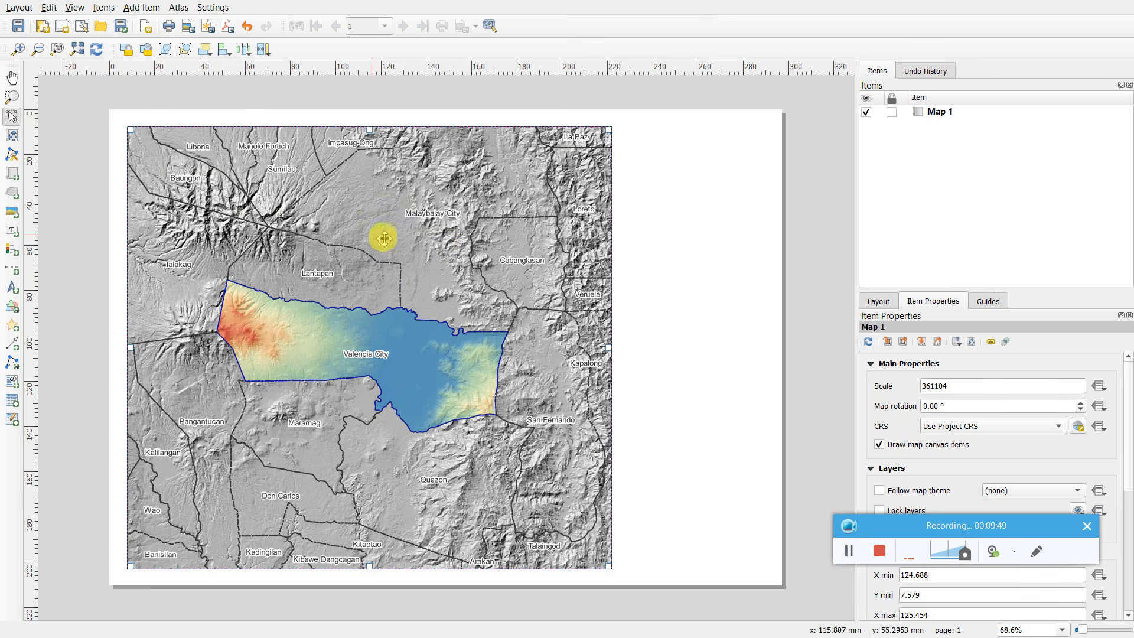
pyautogui.click(958, 386)
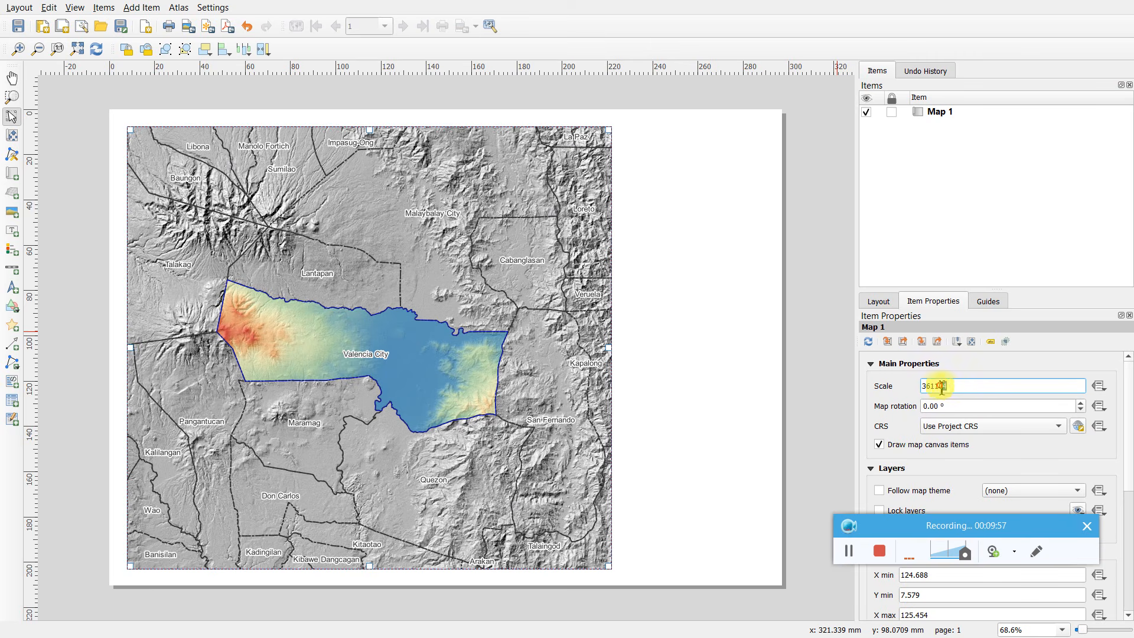
pyautogui.moveTo(932, 387); pyautogui.dragTo(1002, 401)
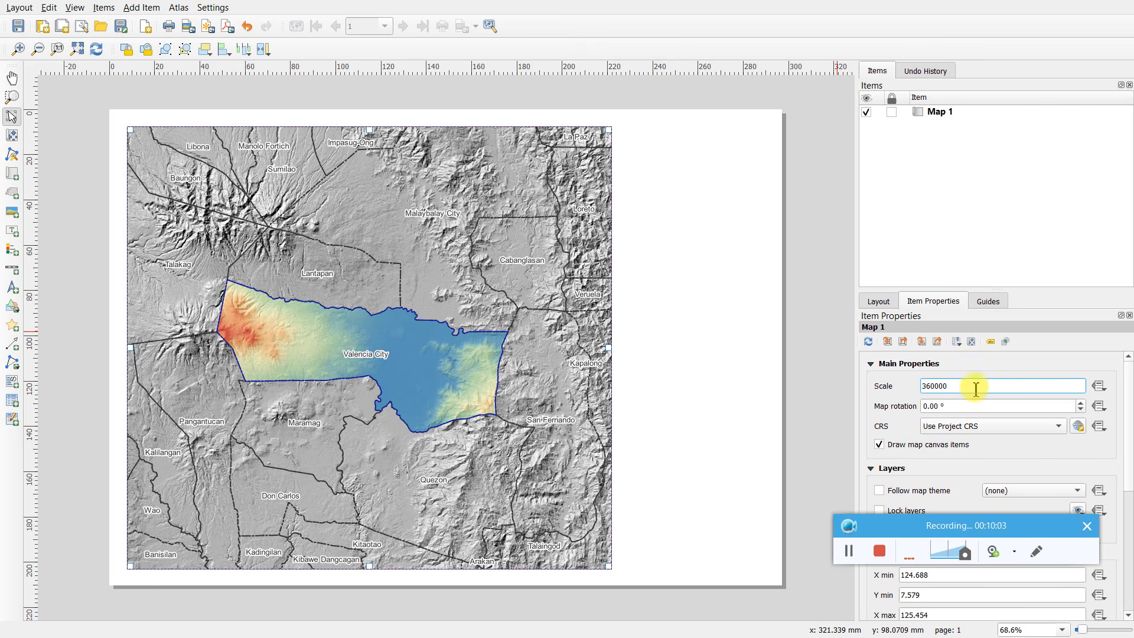
pyautogui.write('0000')
pyautogui.press('Return')
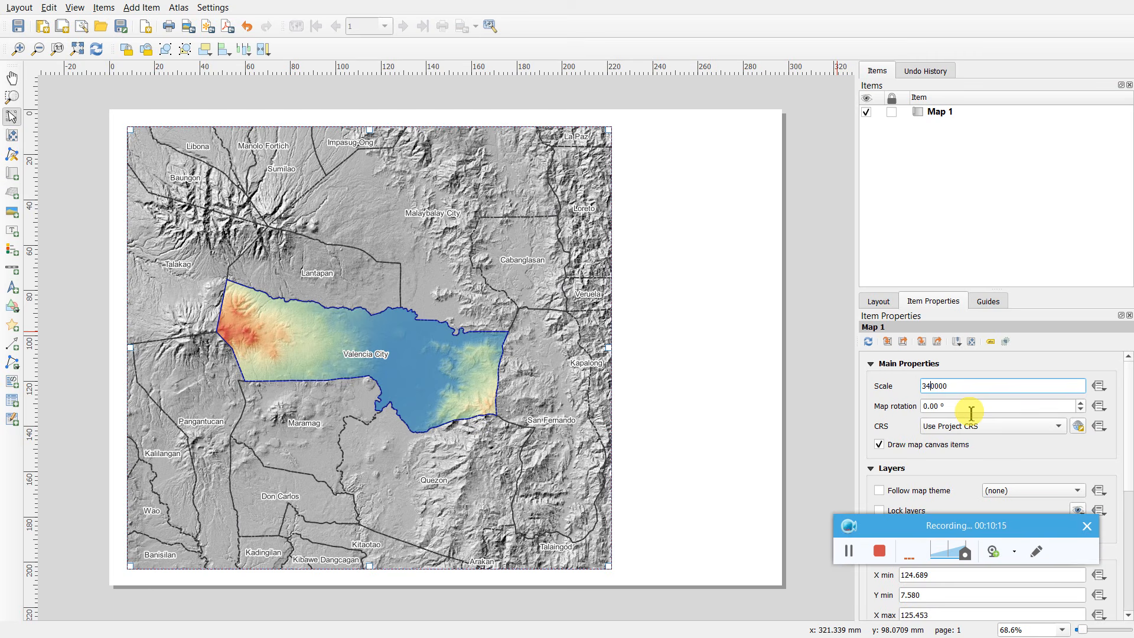
pyautogui.press('Return')
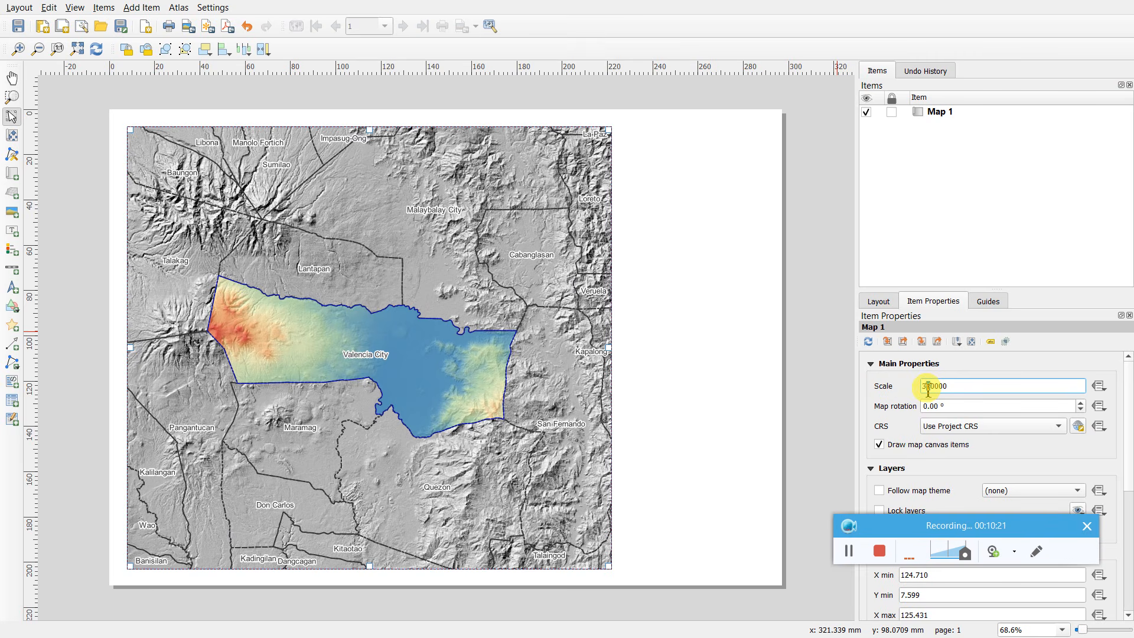
pyautogui.press('Return')
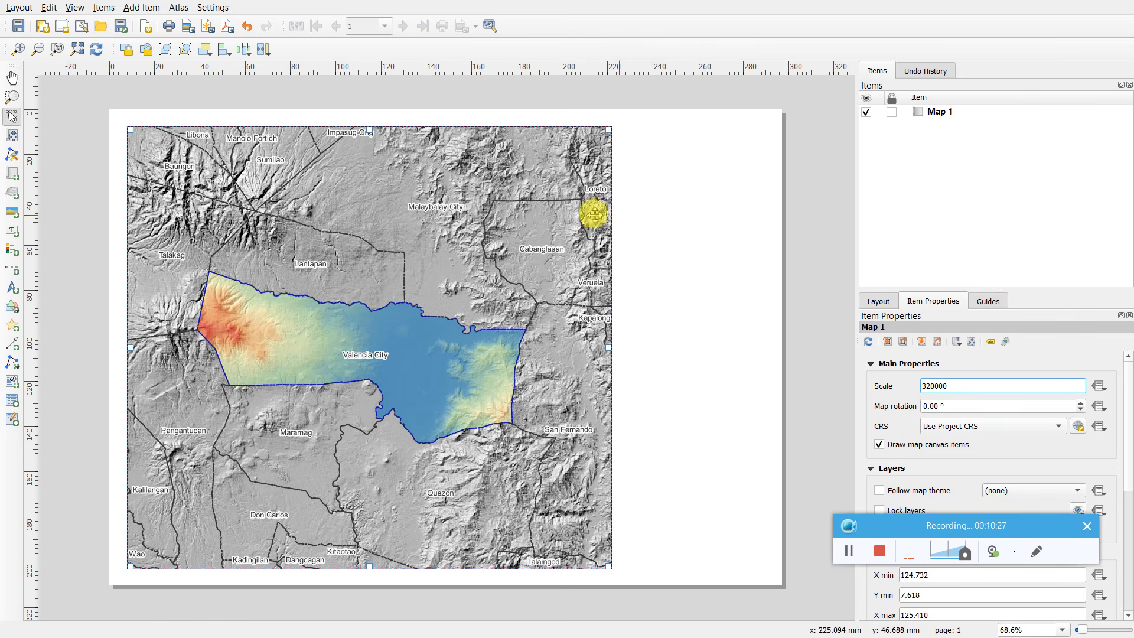
# - Lock the layers and the layer styles of Map 1
pyautogui.moveTo(913, 525); pyautogui.dragTo(891, 580)
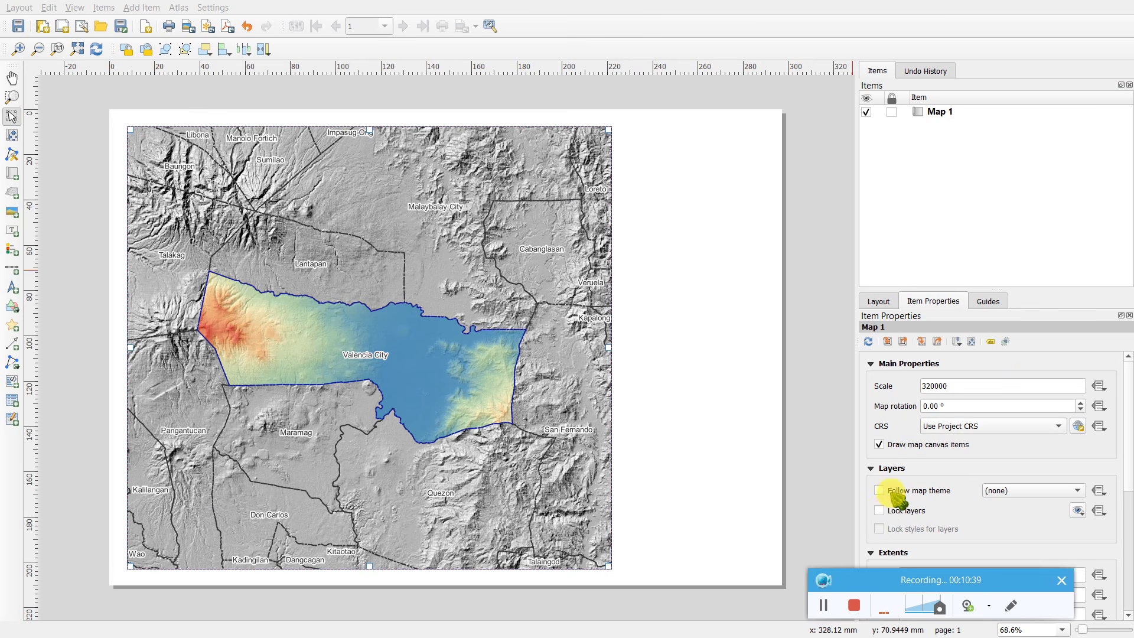
pyautogui.click(879, 511)
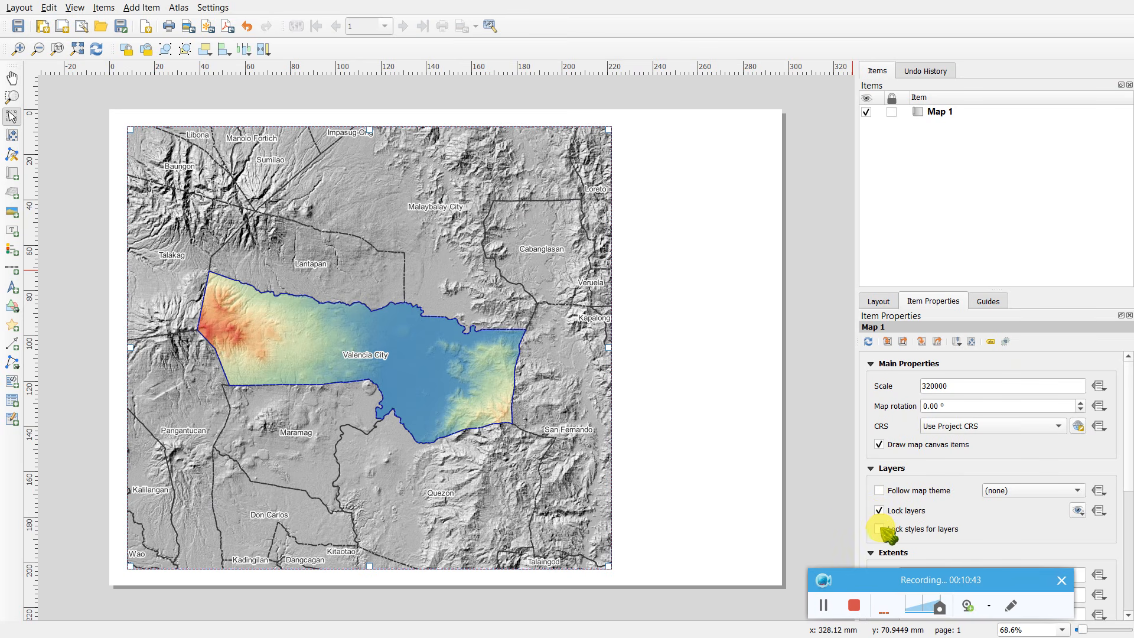
pyautogui.click(882, 528)
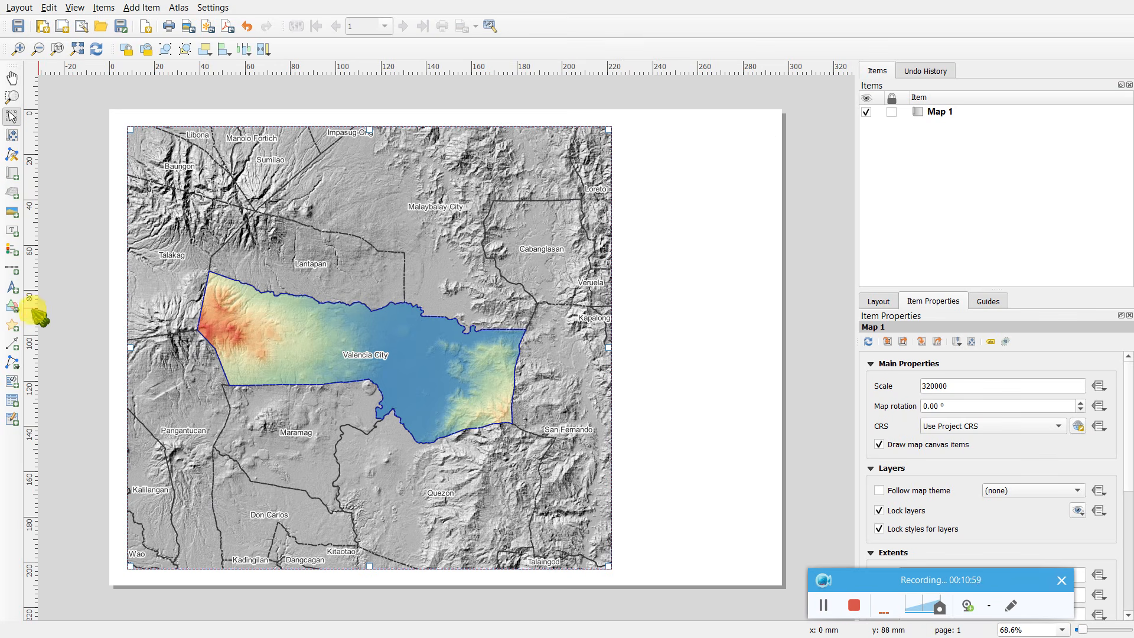
# - Draw a flat rectangle in the blank column beside the map, level with the map's upper edge
pyautogui.click(12, 306)
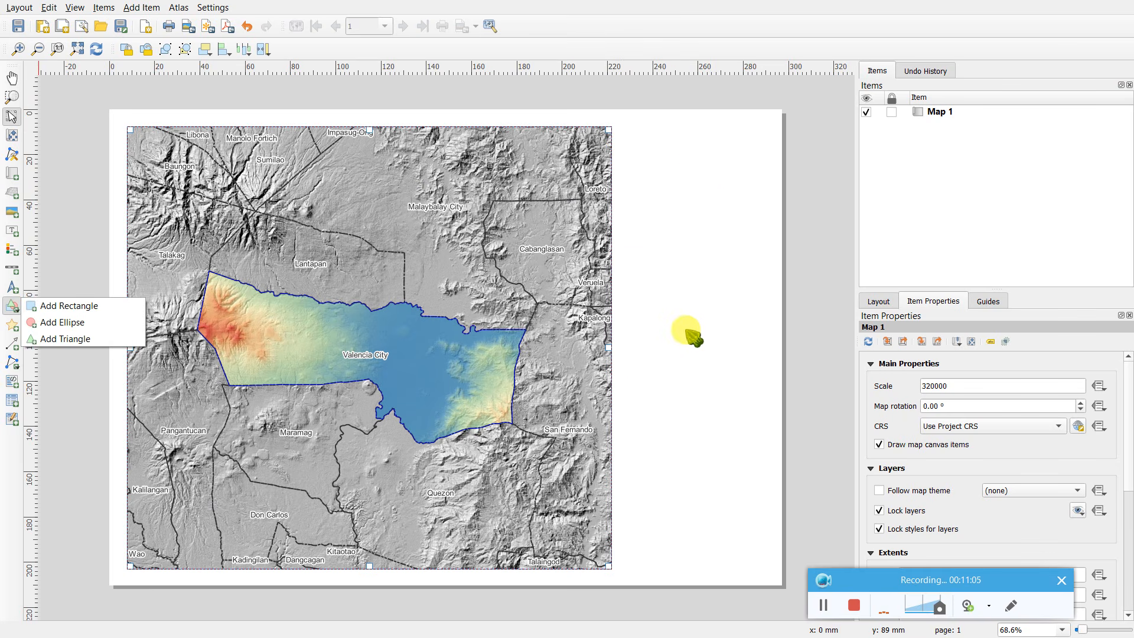
pyautogui.click(76, 306)
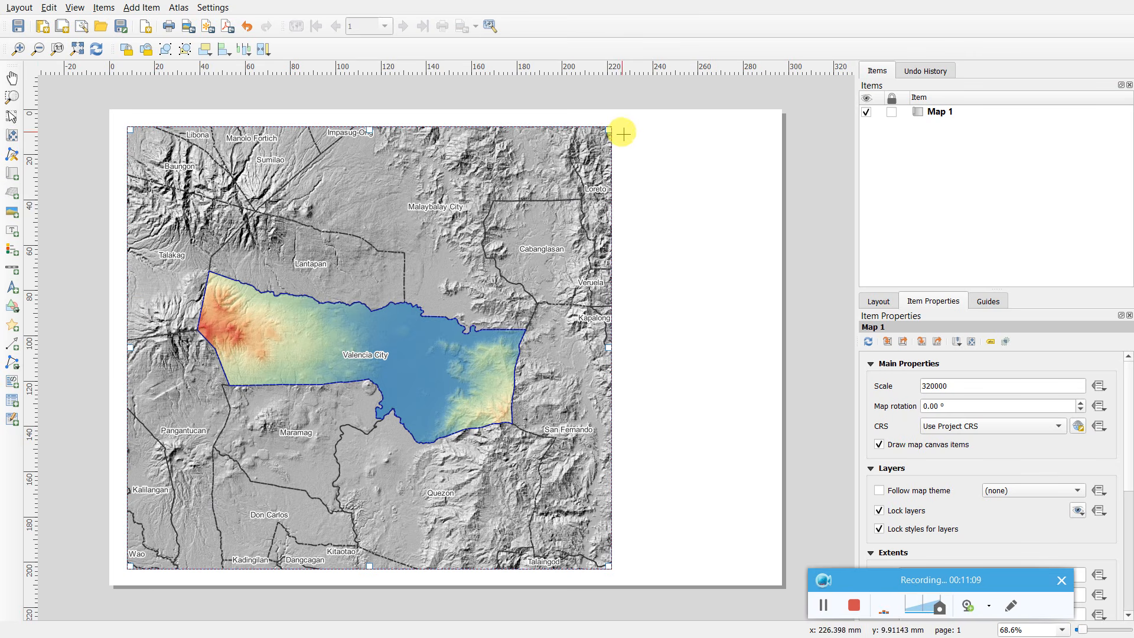
pyautogui.moveTo(621, 127); pyautogui.dragTo(769, 170)
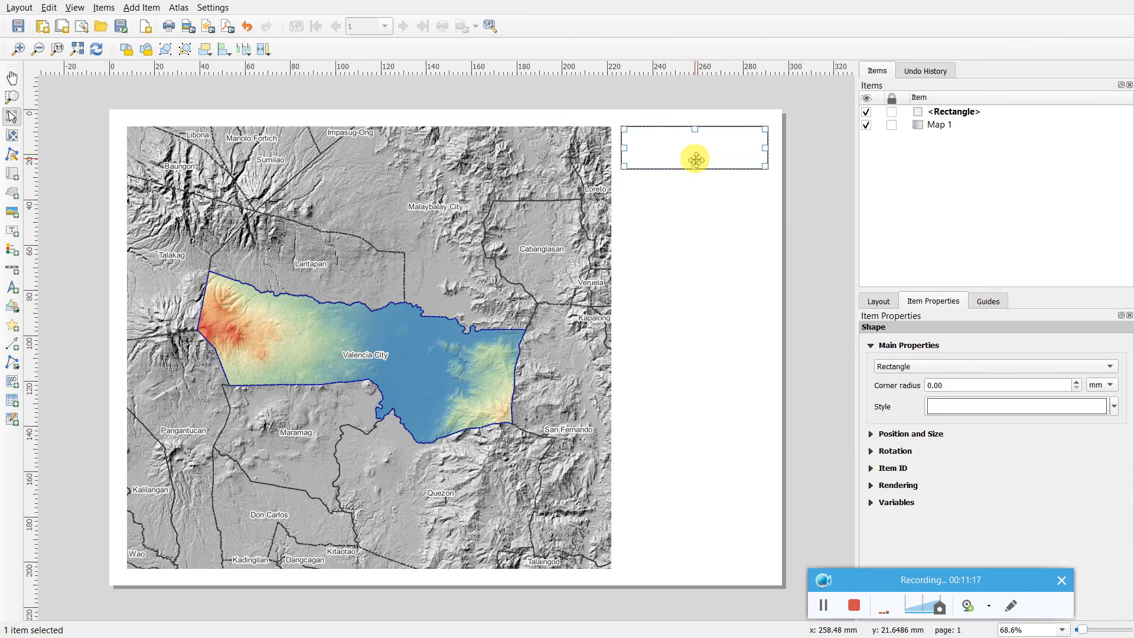
# - Duplicate the rectangle, align the copy directly below the original and make it slightly taller
pyautogui.hotkey('ctrl', 'c')
pyautogui.hotkey('ctrl', 'v')
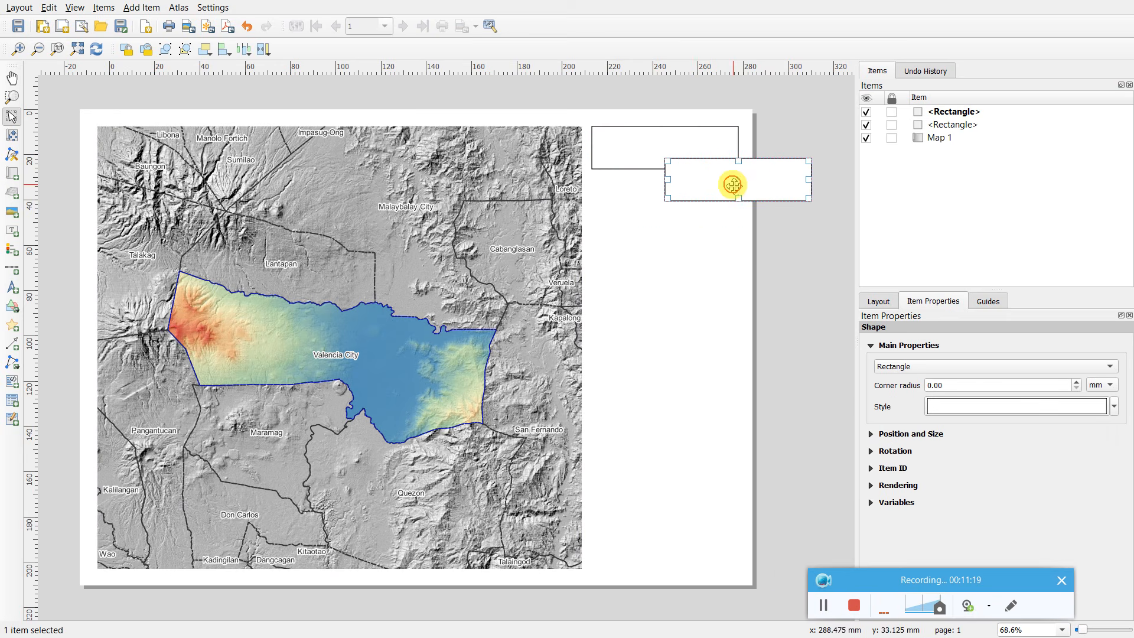
pyautogui.moveTo(732, 184); pyautogui.dragTo(664, 205)
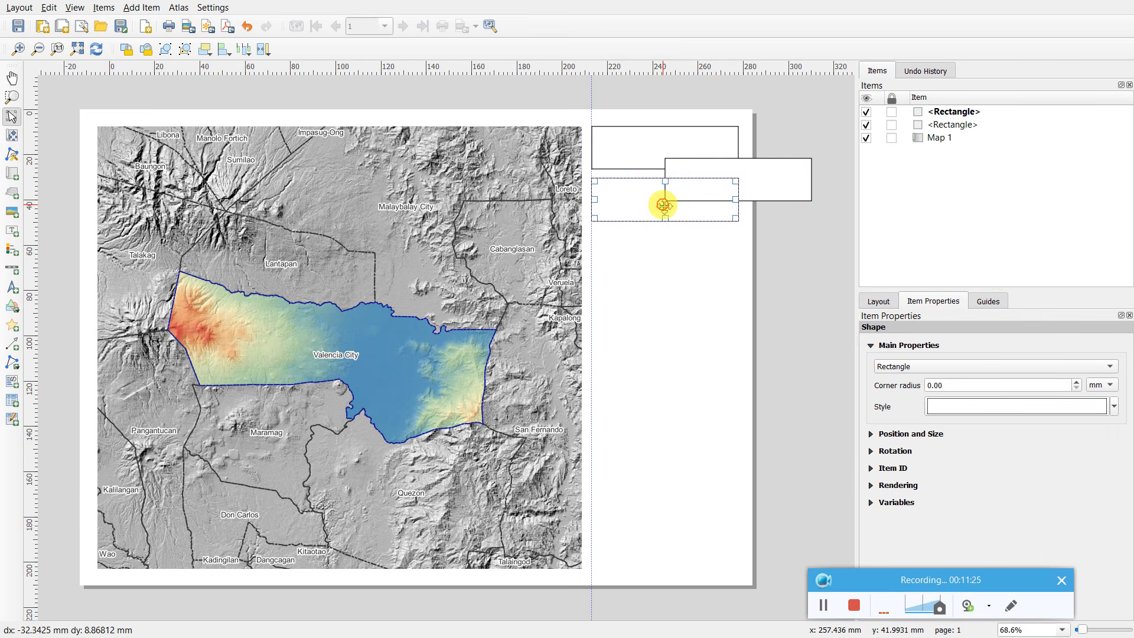
pyautogui.moveTo(665, 205); pyautogui.dragTo(668, 228)
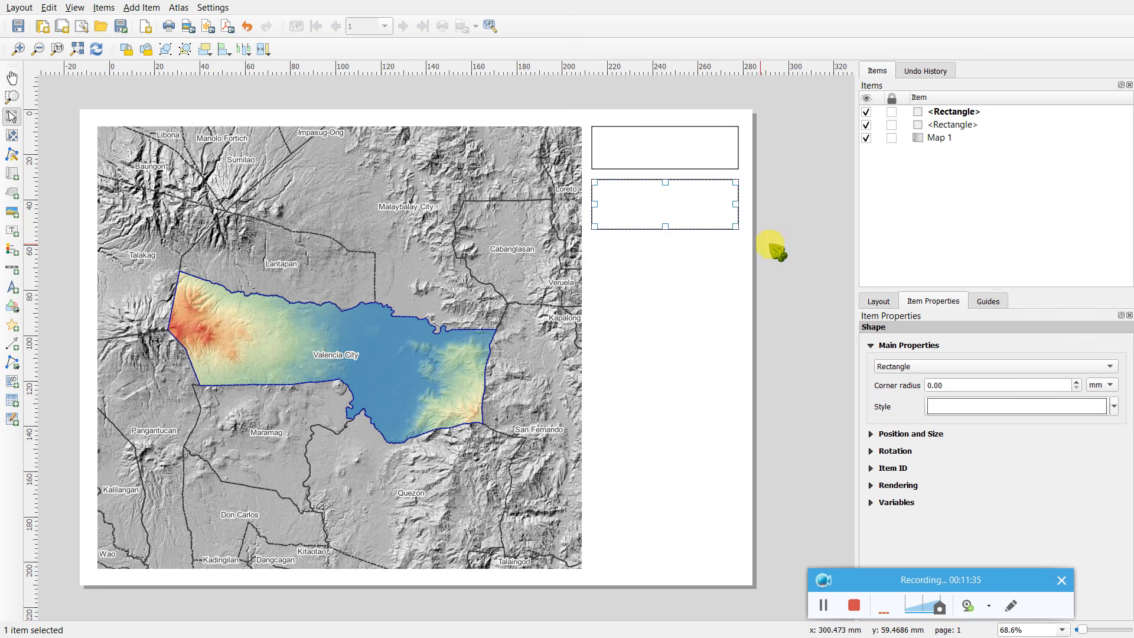
pyautogui.click(775, 245)
# - Duplicate the second rectangle, align the copy below it and stretch it to more than twice the height
pyautogui.click(676, 212)
pyautogui.hotkey('ctrl', 'v')
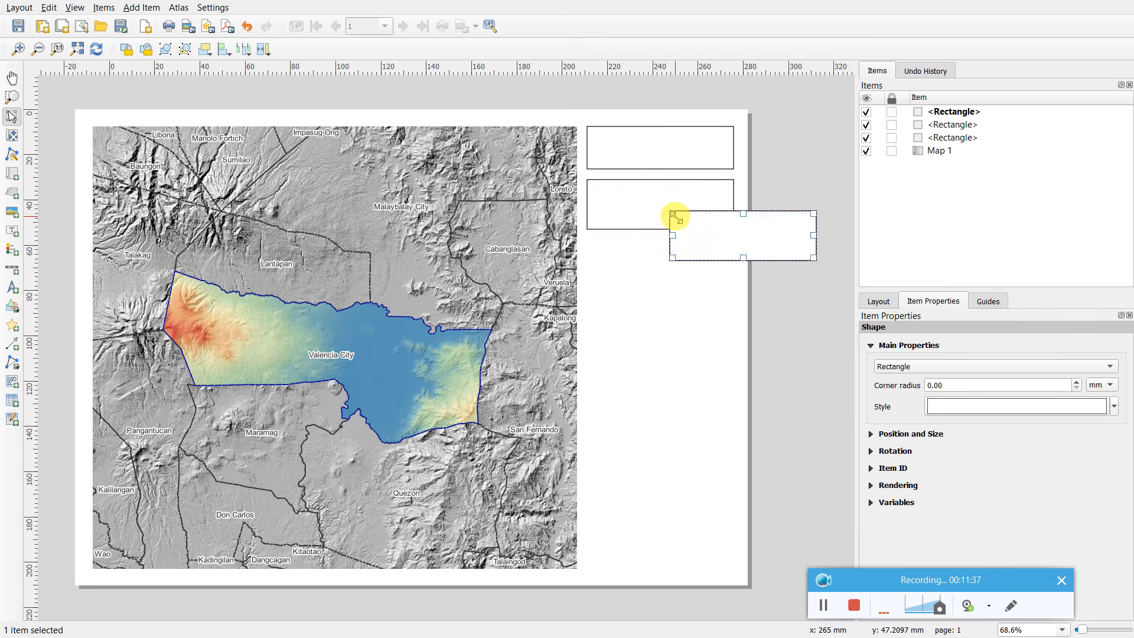
pyautogui.moveTo(722, 237); pyautogui.dragTo(659, 355)
pyautogui.click(768, 363)
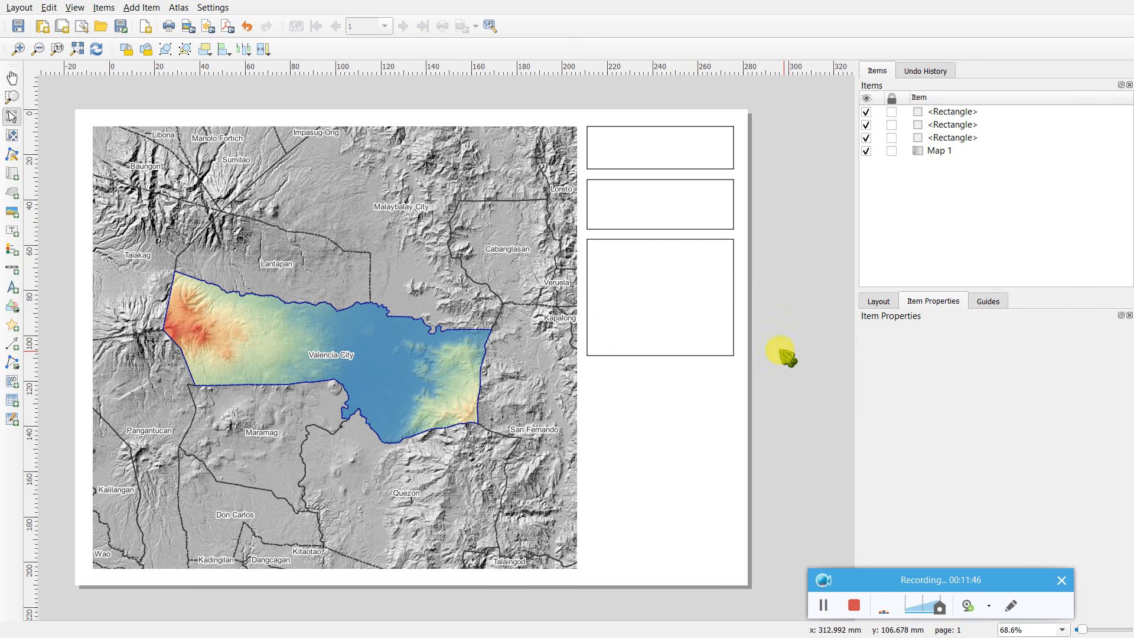
# - Duplicate the tall third rectangle and align the copy below it in the same column
pyautogui.click(691, 319)
pyautogui.hotkey('ctrl', 'c')
pyautogui.hotkey('ctrl', 'v')
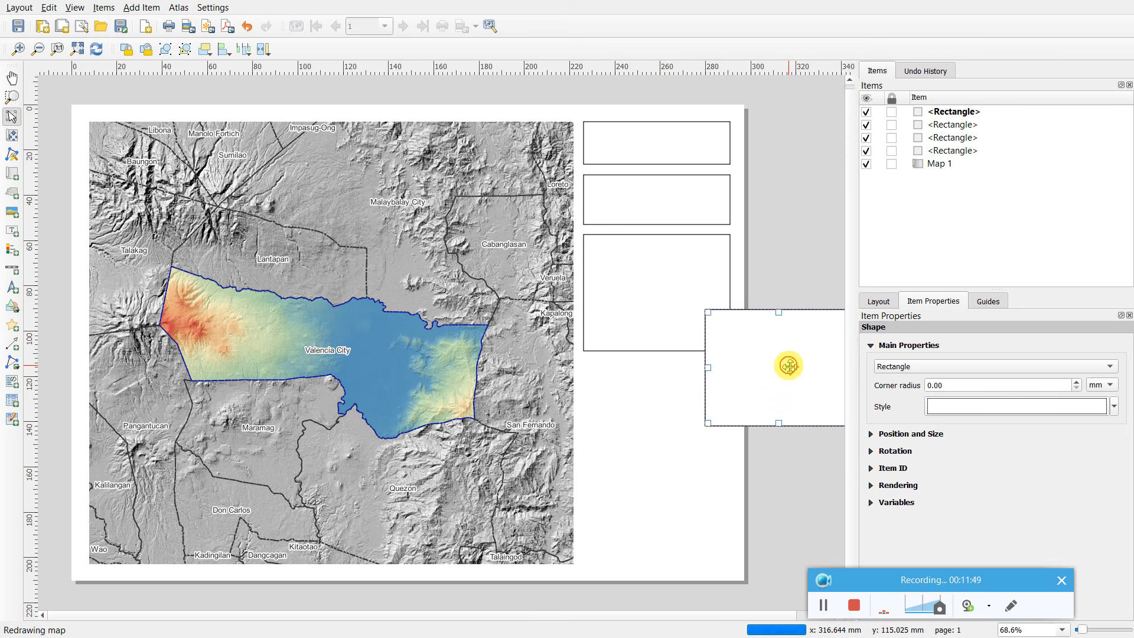
pyautogui.moveTo(790, 362); pyautogui.dragTo(648, 410)
pyautogui.click(805, 410)
pyautogui.click(649, 397)
pyautogui.click(800, 386)
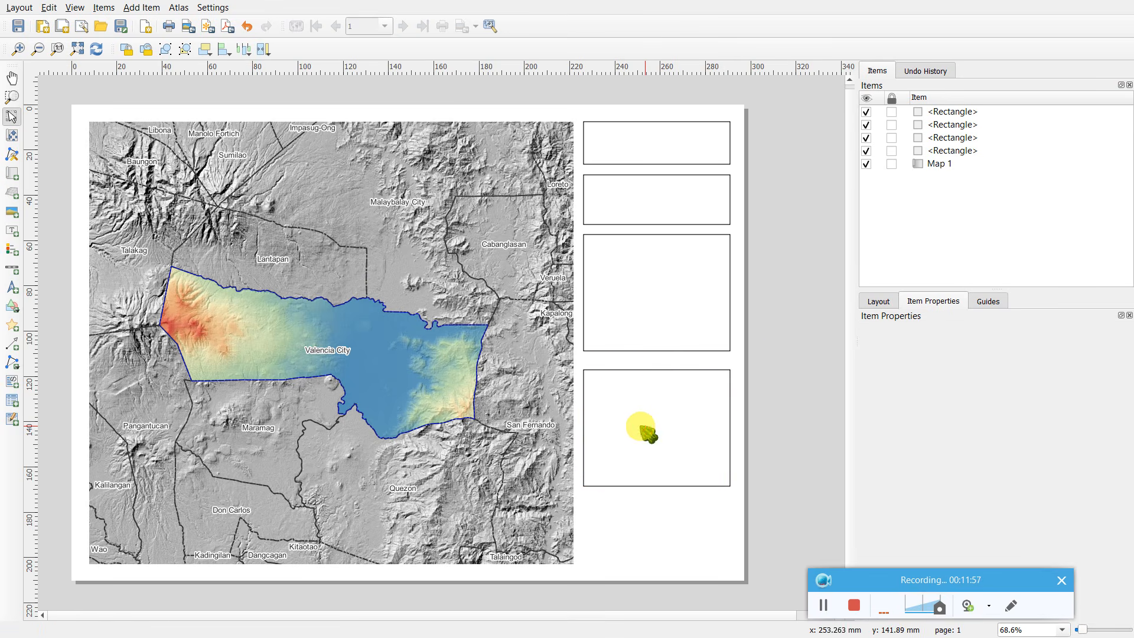
pyautogui.click(640, 427)
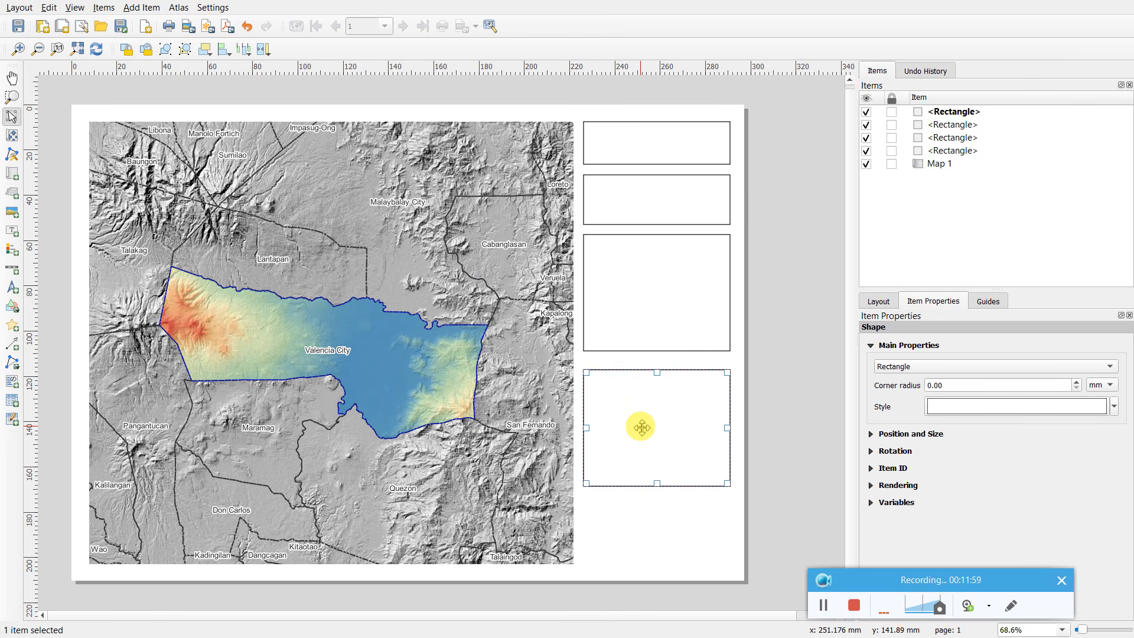
pyautogui.click(794, 388)
pyautogui.click(639, 422)
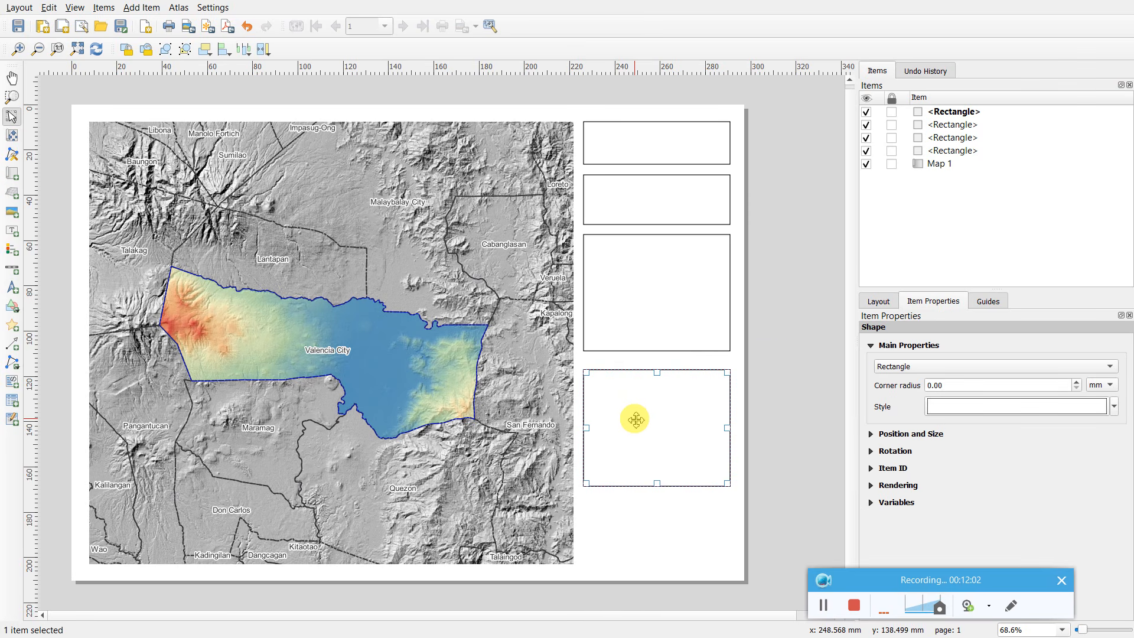
pyautogui.click(795, 401)
pyautogui.click(678, 414)
# - Extend the third rectangle's lower edge slightly to narrow the gap above the fourth rectangle
pyautogui.click(665, 307)
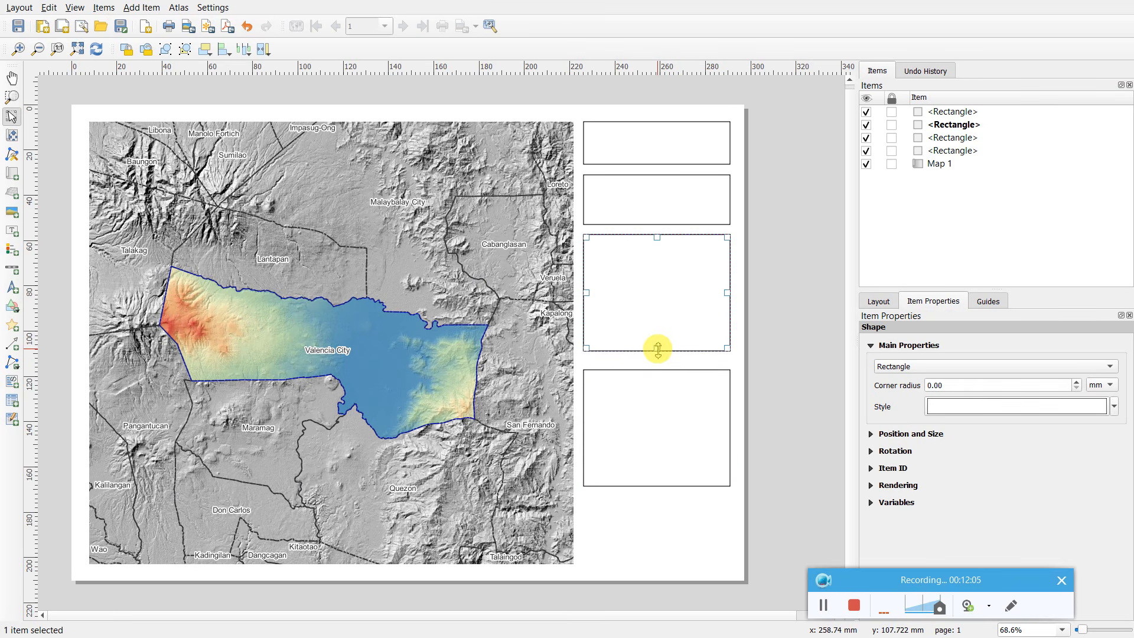
pyautogui.moveTo(658, 348); pyautogui.dragTo(657, 358)
pyautogui.click(787, 389)
# - Duplicate the fourth rectangle, align the copy with the map's lower edge and lower its upper edge to clear the rectangle above
pyautogui.click(661, 425)
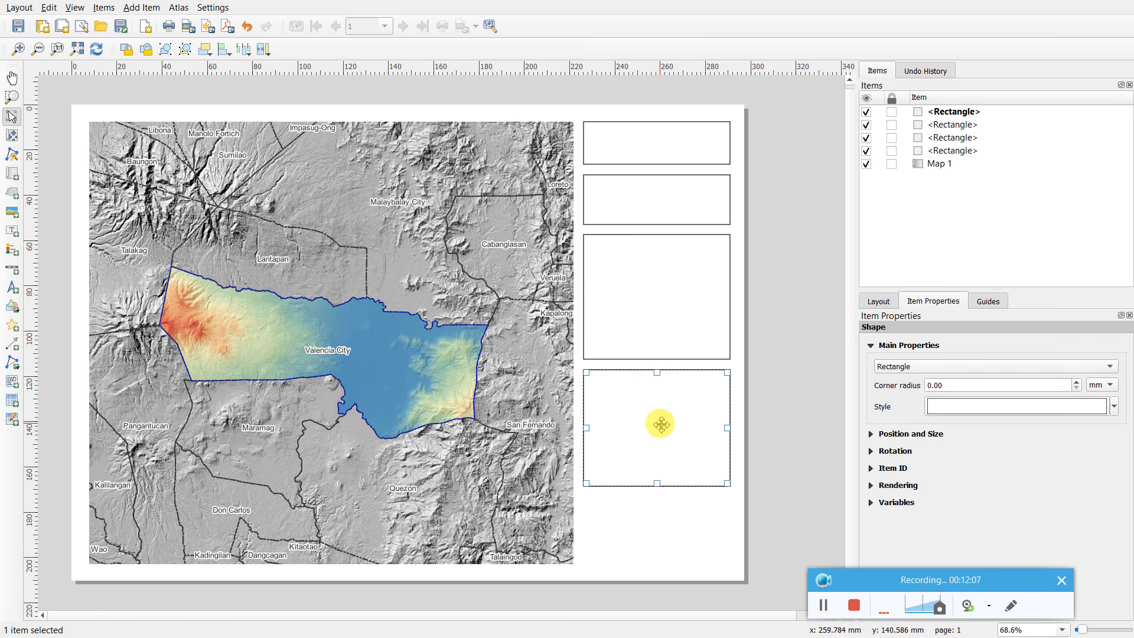
pyautogui.hotkey('ctrl', 'c')
pyautogui.hotkey('ctrl', 'v')
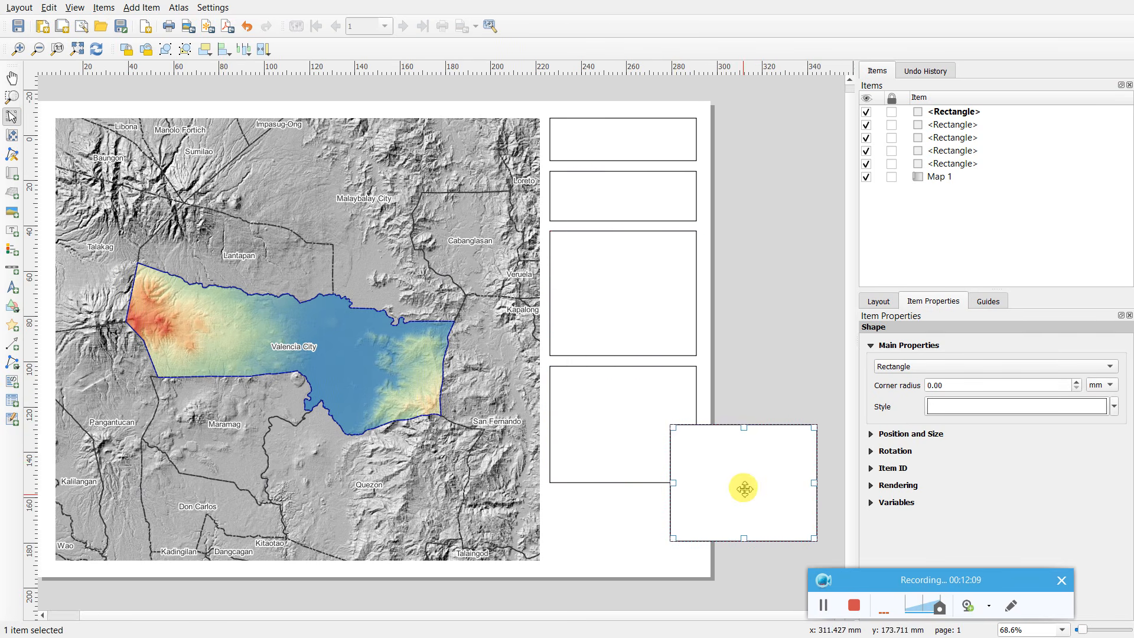
pyautogui.moveTo(744, 488); pyautogui.dragTo(622, 500)
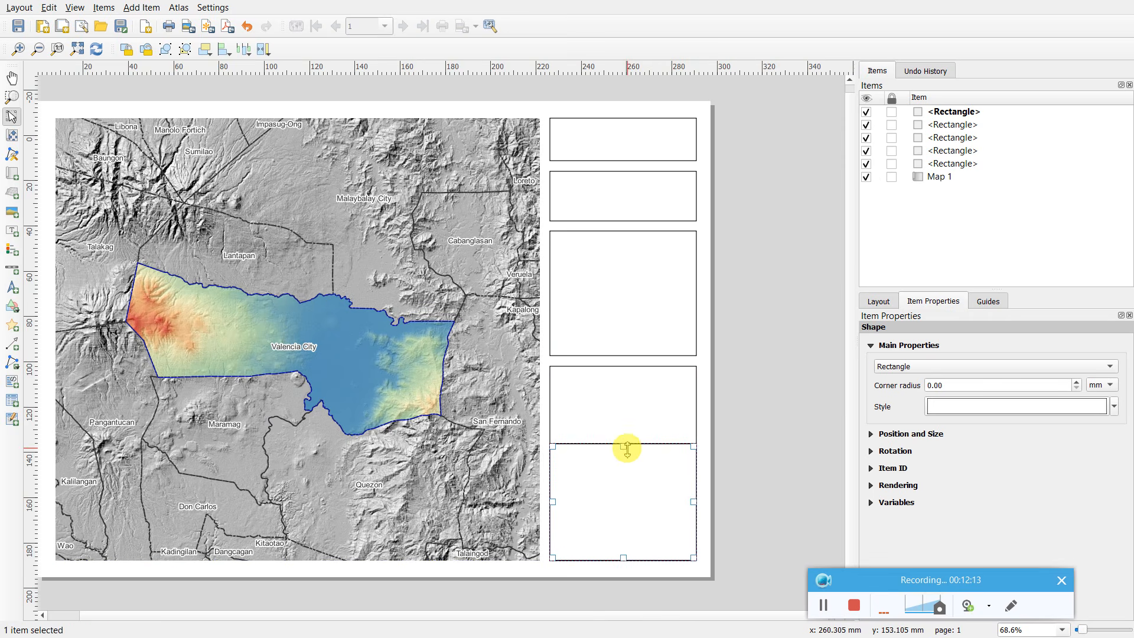
pyautogui.moveTo(627, 448); pyautogui.dragTo(624, 498)
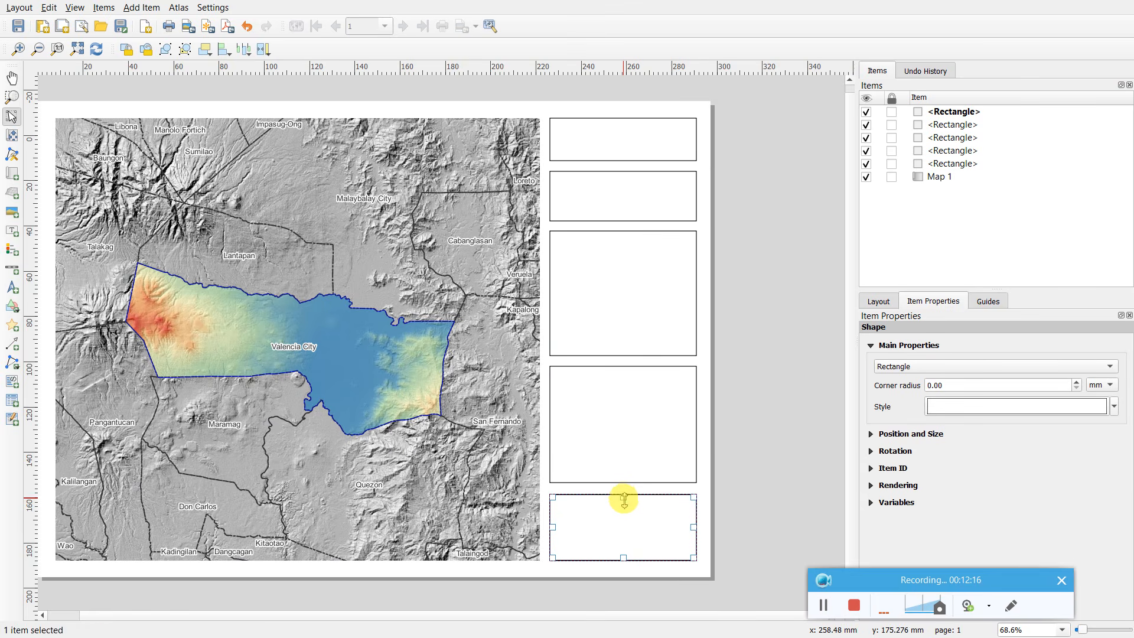
# - Add a small north arrow near the top centre of the second rectangle and enlarge it
pyautogui.click(782, 466)
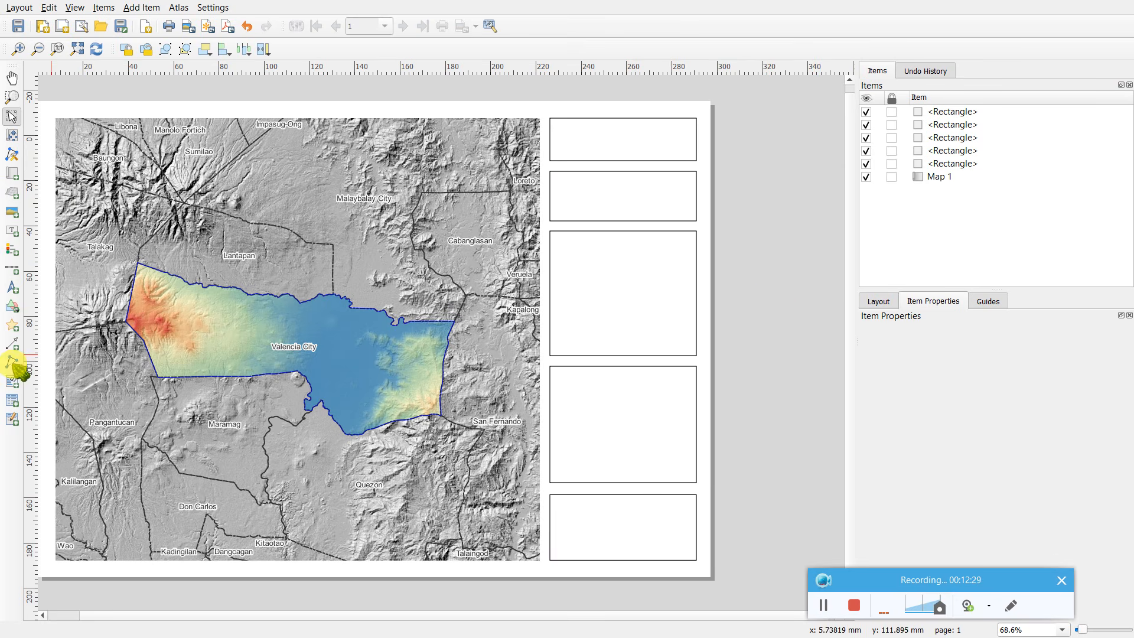
pyautogui.click(13, 288)
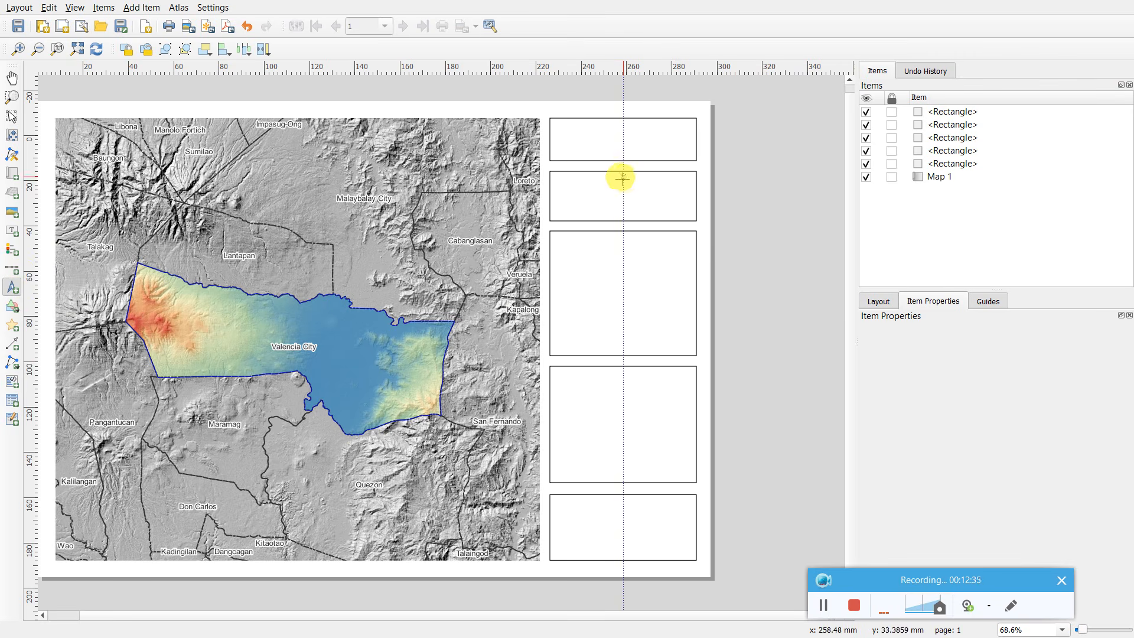
pyautogui.click(624, 179)
pyautogui.moveTo(623, 179); pyautogui.dragTo(631, 190)
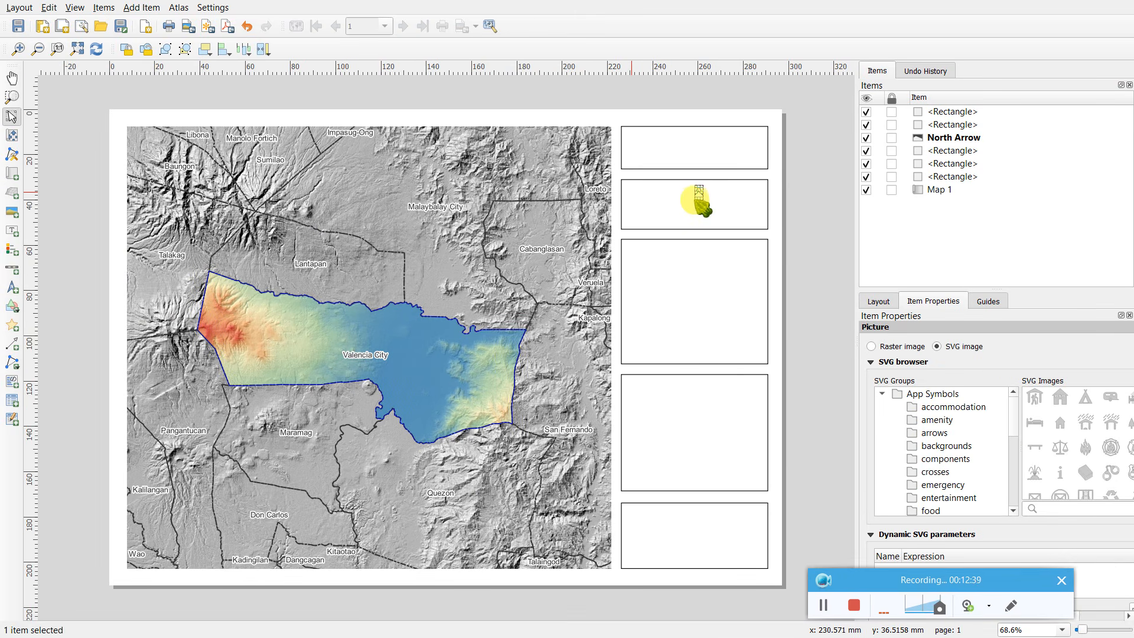
pyautogui.scroll(1, 797, 219)
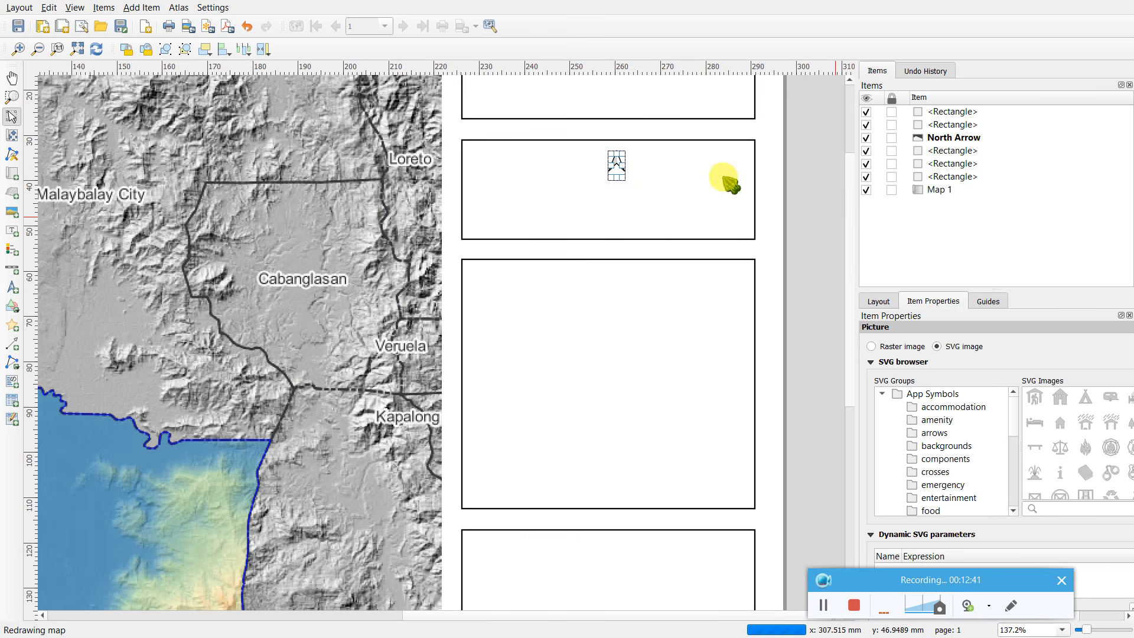
pyautogui.click(813, 177)
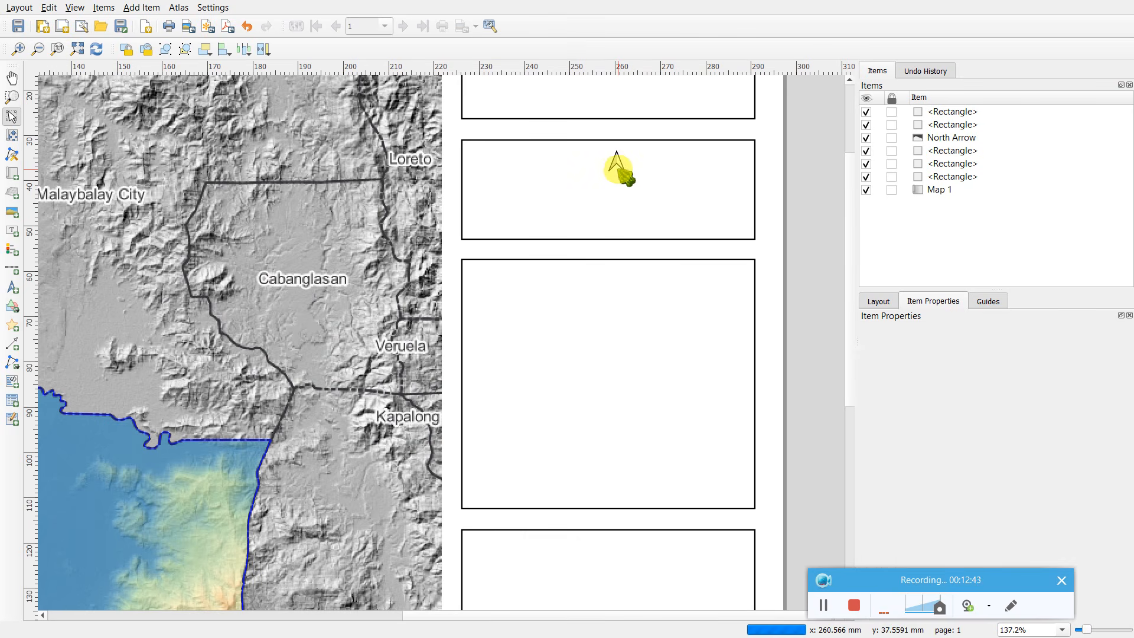
pyautogui.moveTo(612, 180); pyautogui.dragTo(602, 188)
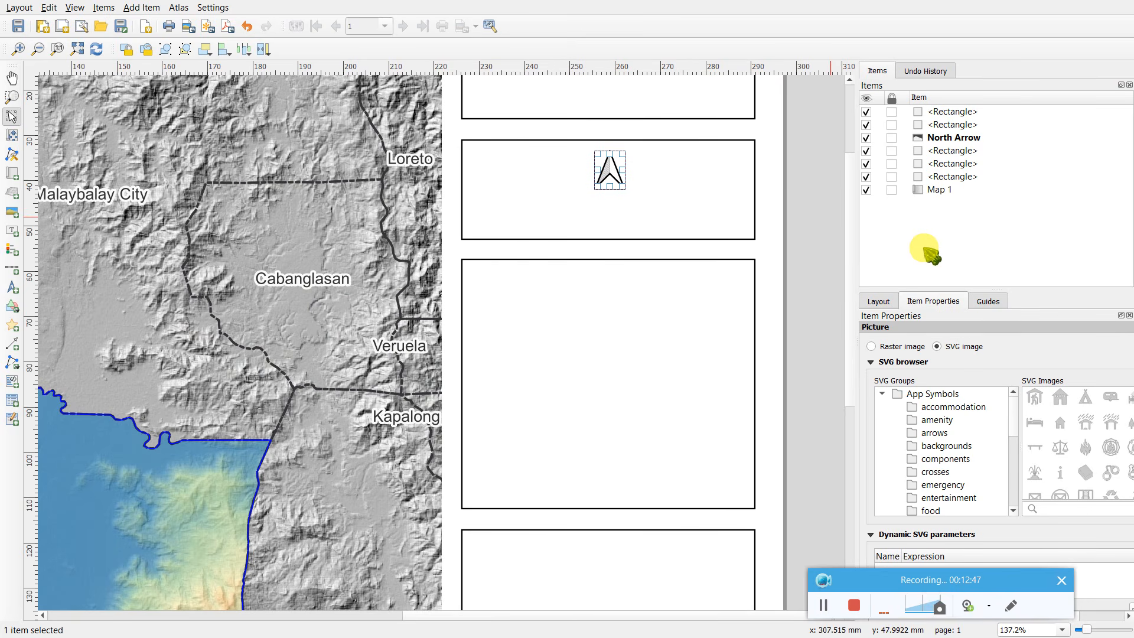
# - Change the north arrow's symbol to Arrow_02.svg from the arrows SVG group and widen the properties area
pyautogui.click(945, 141)
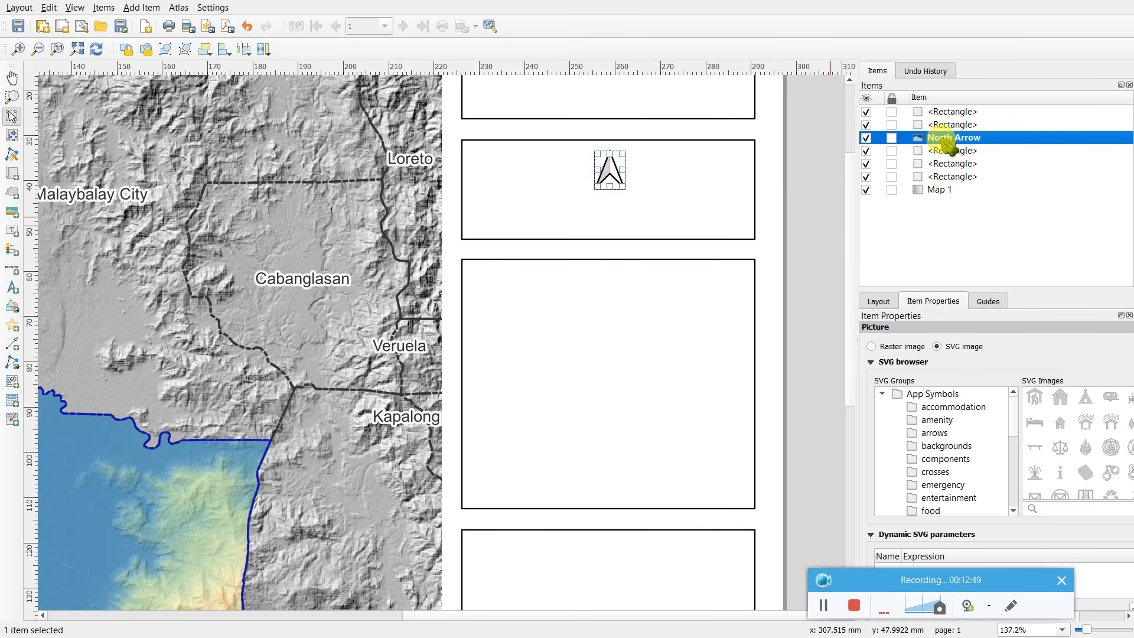
pyautogui.click(926, 433)
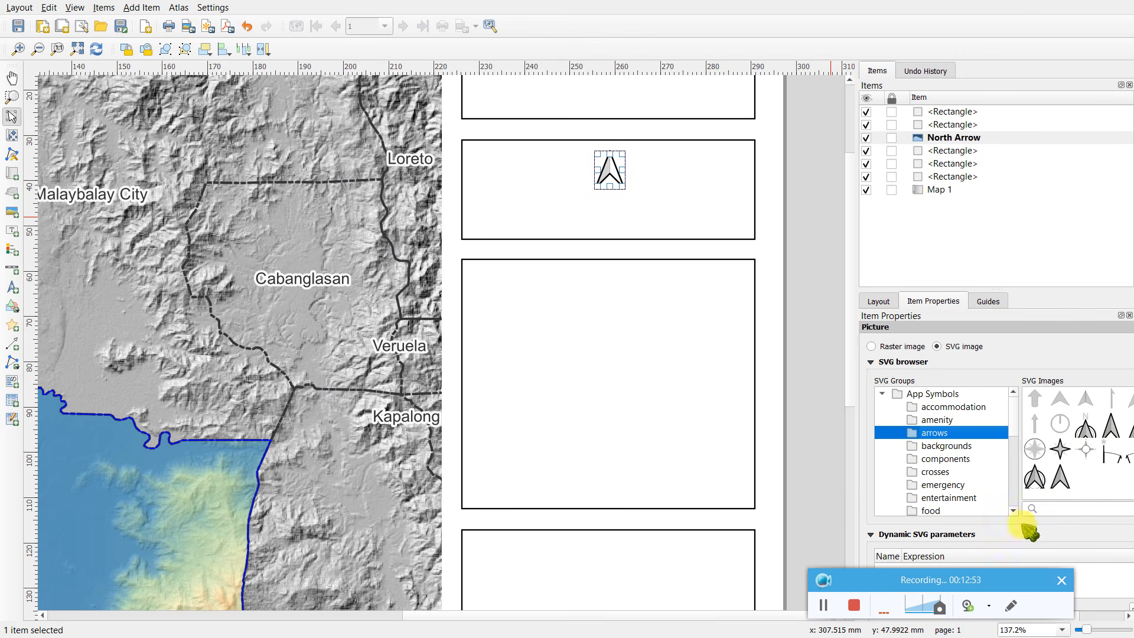
pyautogui.click(1061, 400)
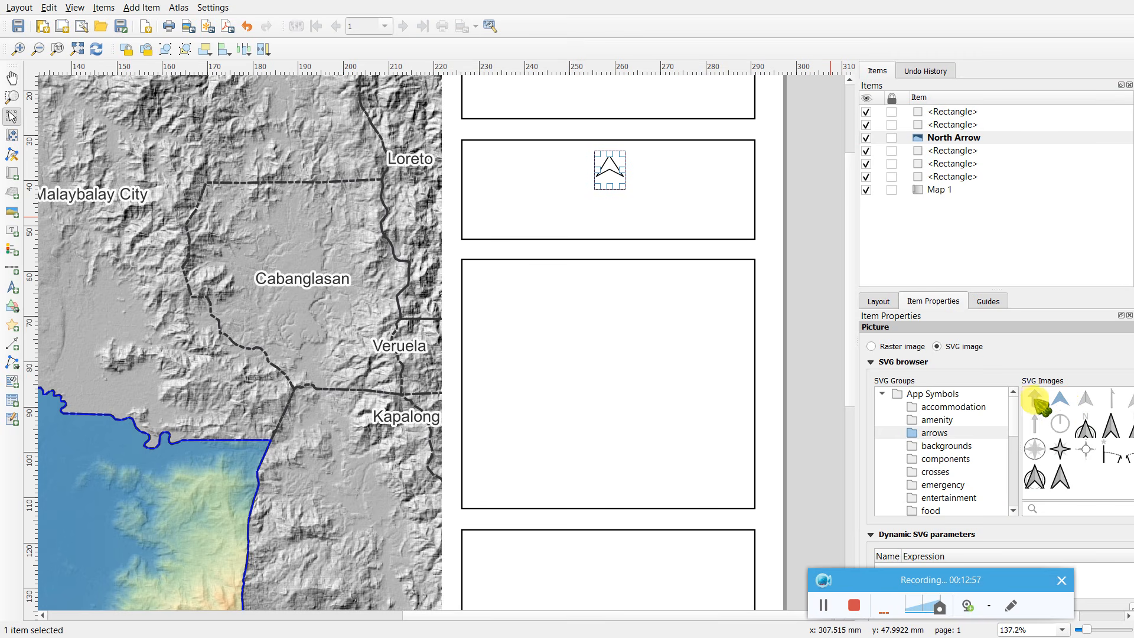
pyautogui.click(1060, 398)
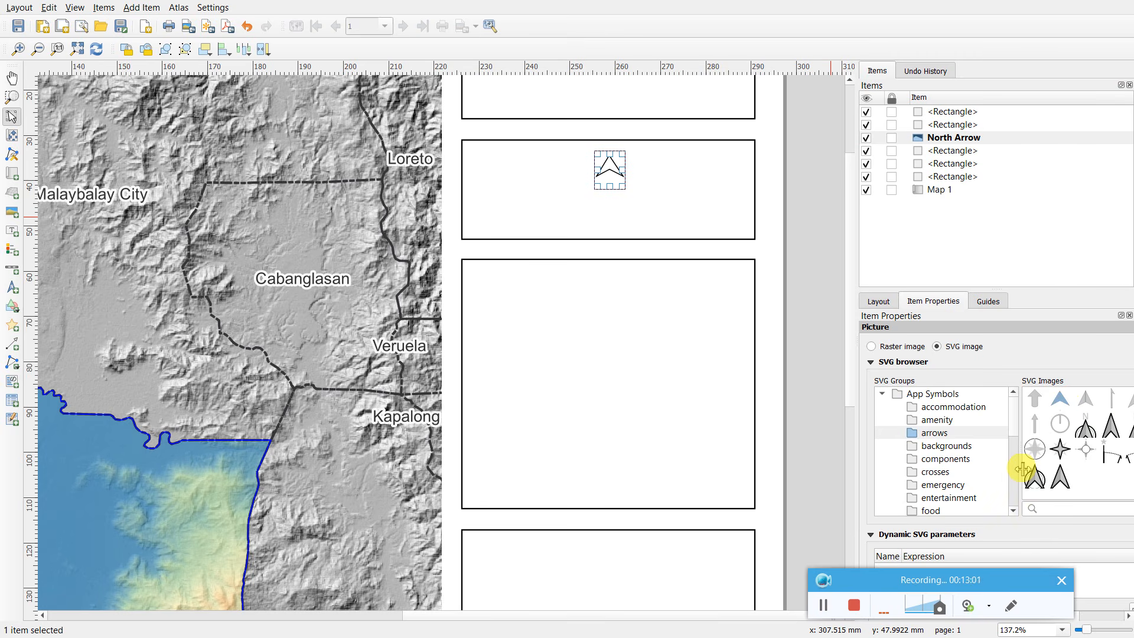
pyautogui.moveTo(1022, 469); pyautogui.dragTo(999, 466)
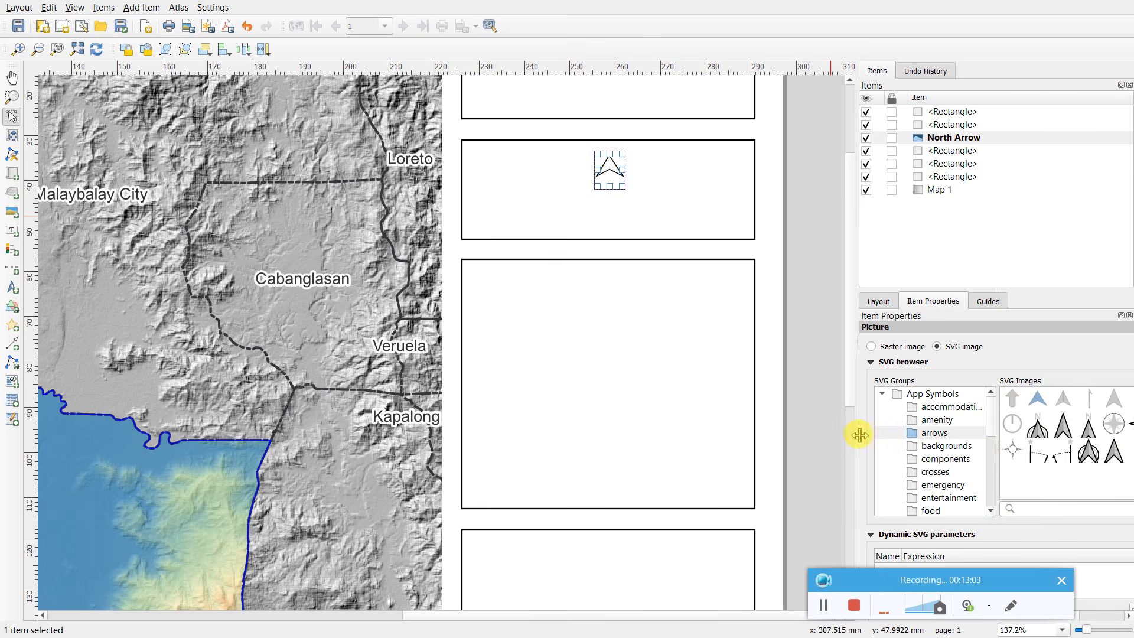
pyautogui.moveTo(859, 435); pyautogui.dragTo(793, 434)
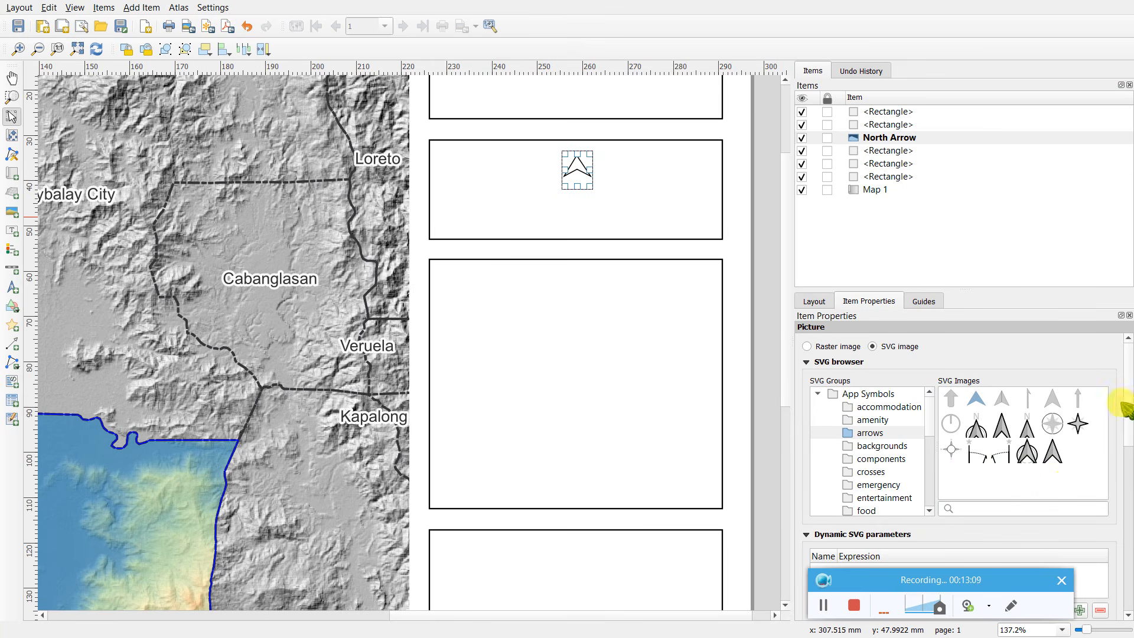
# - Set the north arrow's SVG fill color to black
pyautogui.moveTo(1128, 384); pyautogui.dragTo(1126, 466)
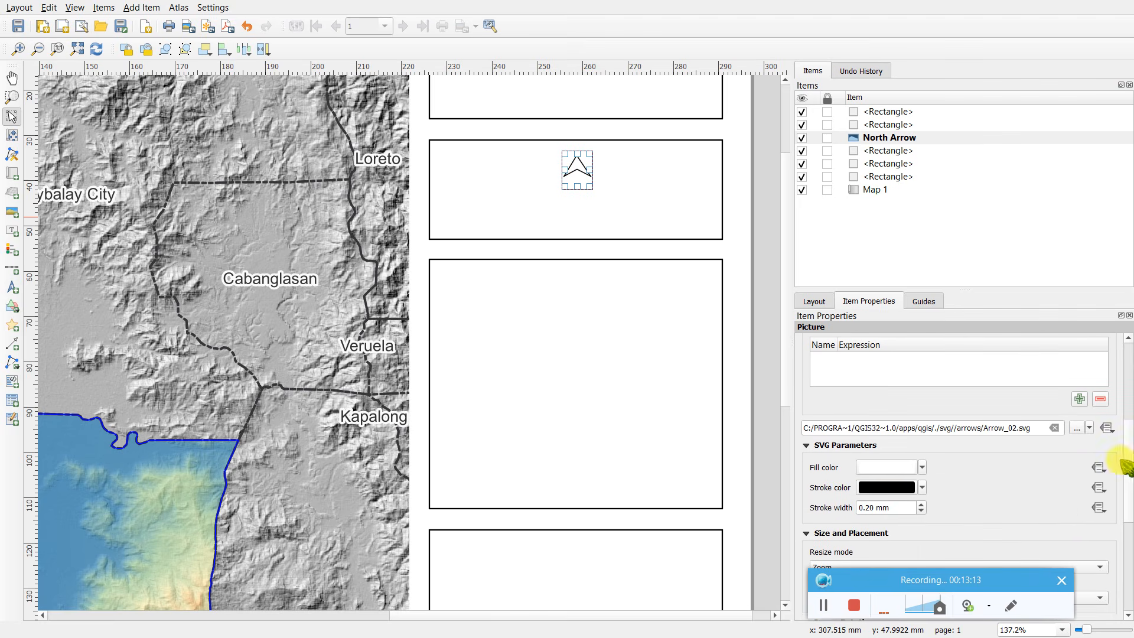
pyautogui.click(922, 467)
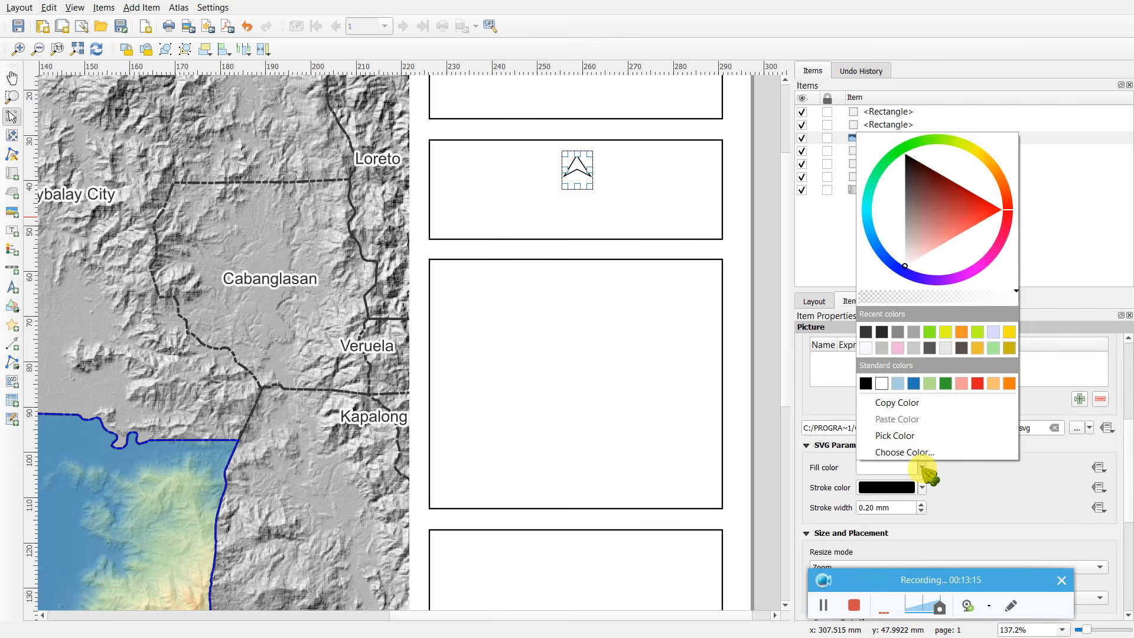
pyautogui.click(866, 384)
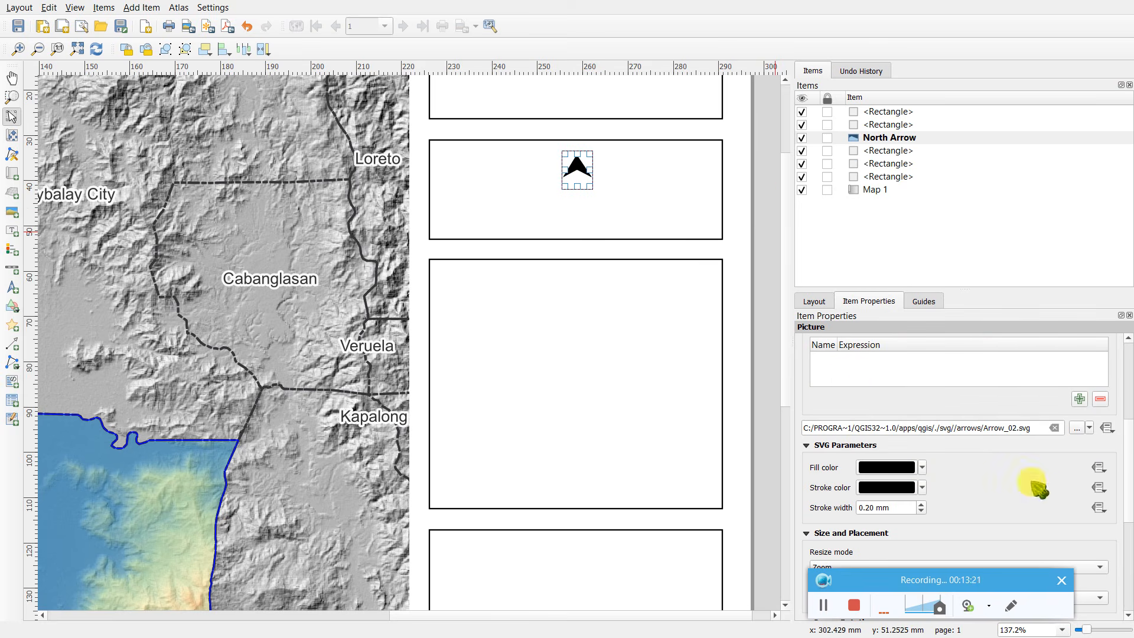
pyautogui.moveTo(1128, 488)
pyautogui.mouseDown()
pyautogui.moveTo(1129, 406)
pyautogui.moveTo(1124, 474)
pyautogui.mouseUp()
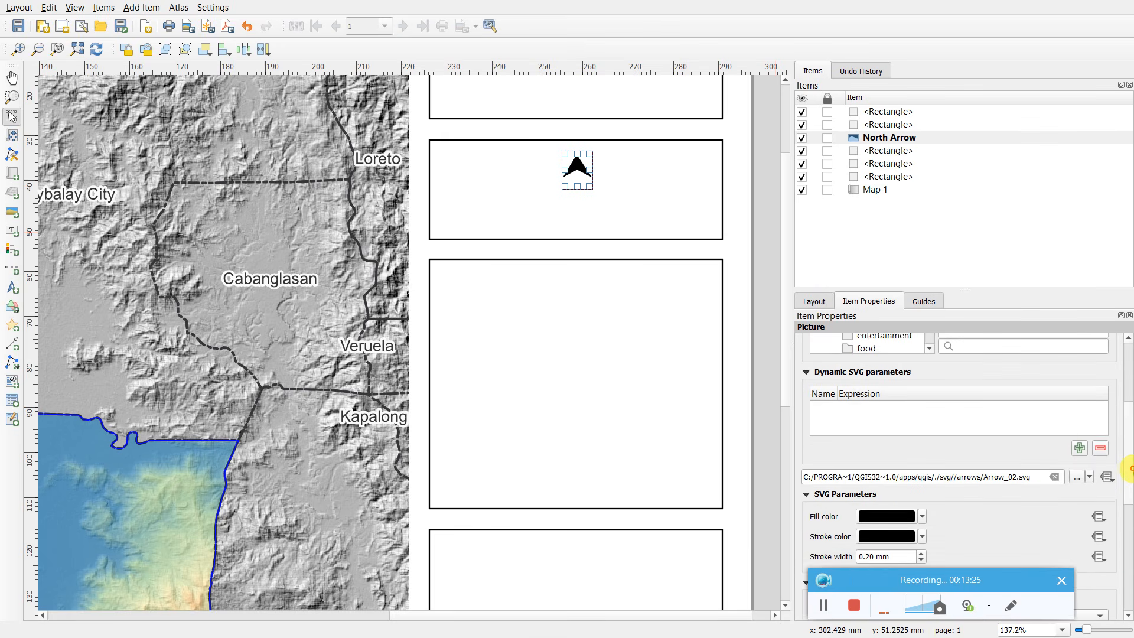
pyautogui.click(763, 206)
pyautogui.scroll(1, 762, 203)
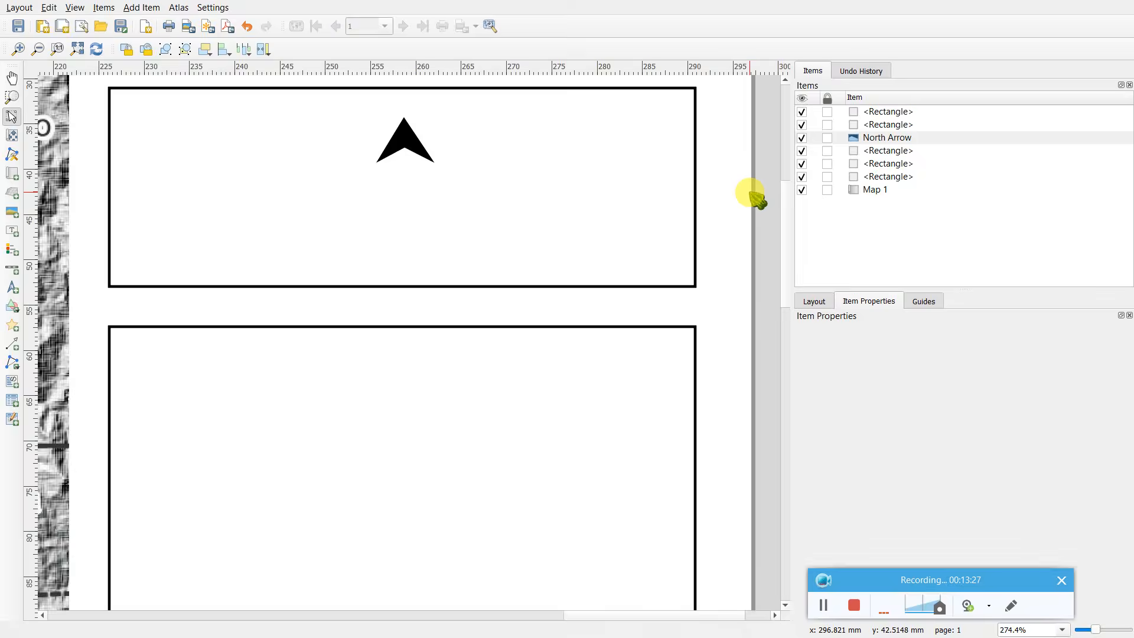
pyautogui.scroll(-1, 760, 200)
pyautogui.moveTo(786, 222); pyautogui.dragTo(788, 170)
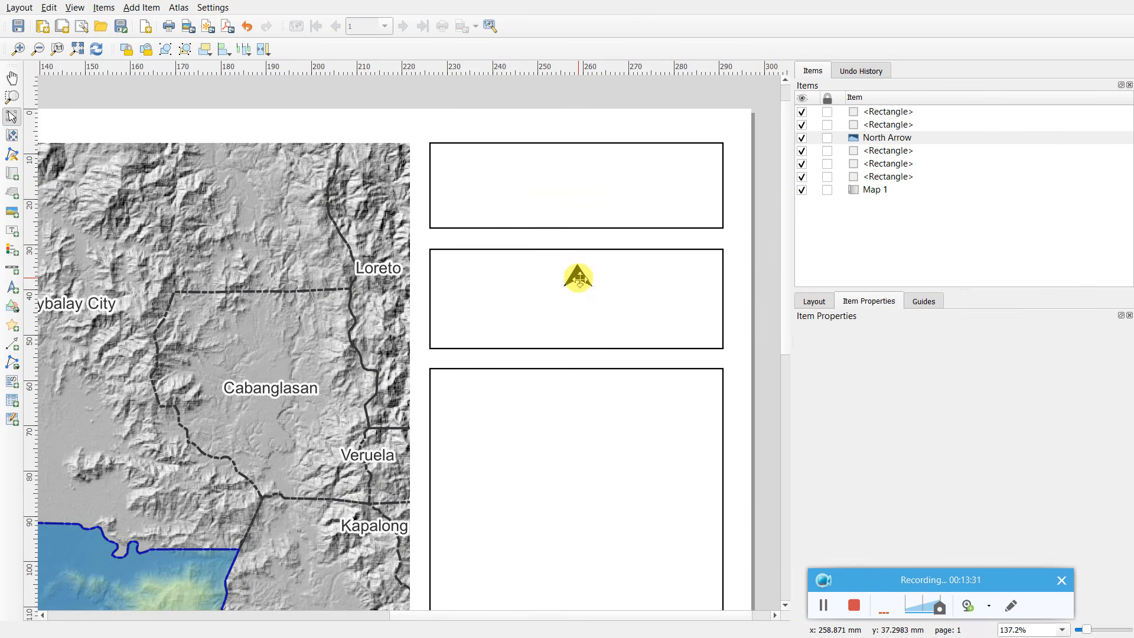
pyautogui.click(578, 280)
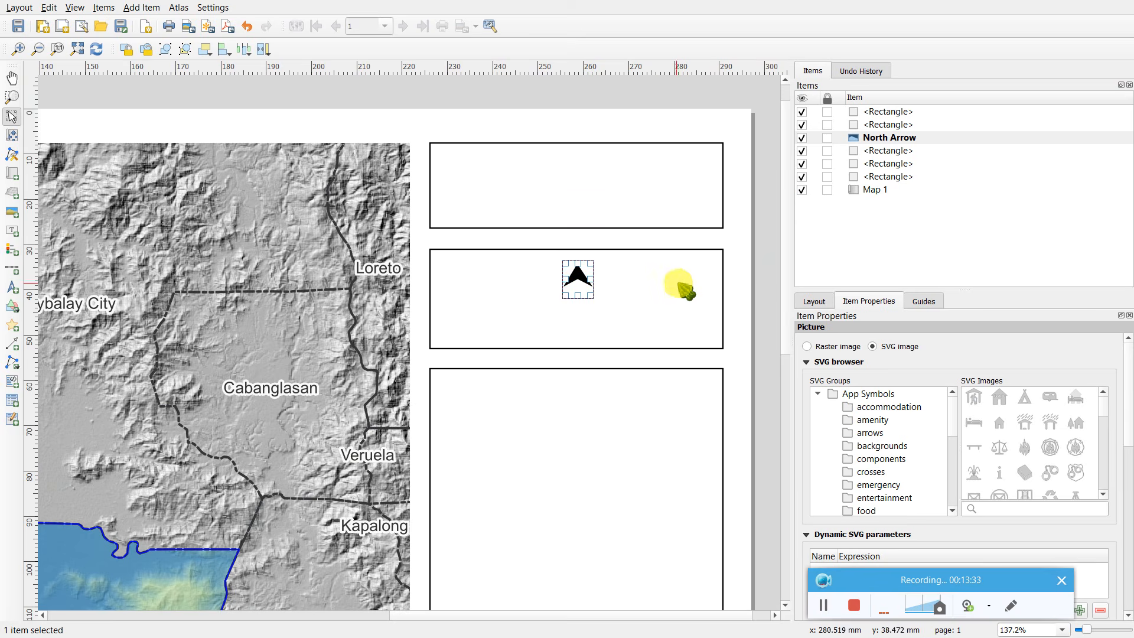
pyautogui.click(769, 250)
pyautogui.click(576, 278)
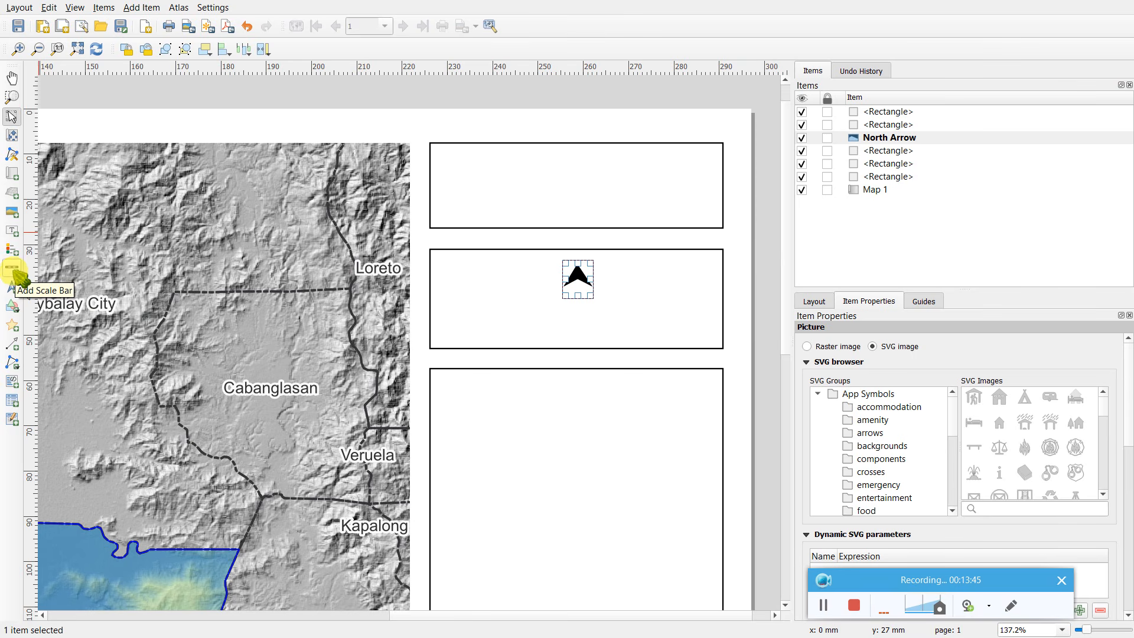
# - Add a scale bar for Map 1 inside the second rectangle, just below the north arrow
pyautogui.click(13, 269)
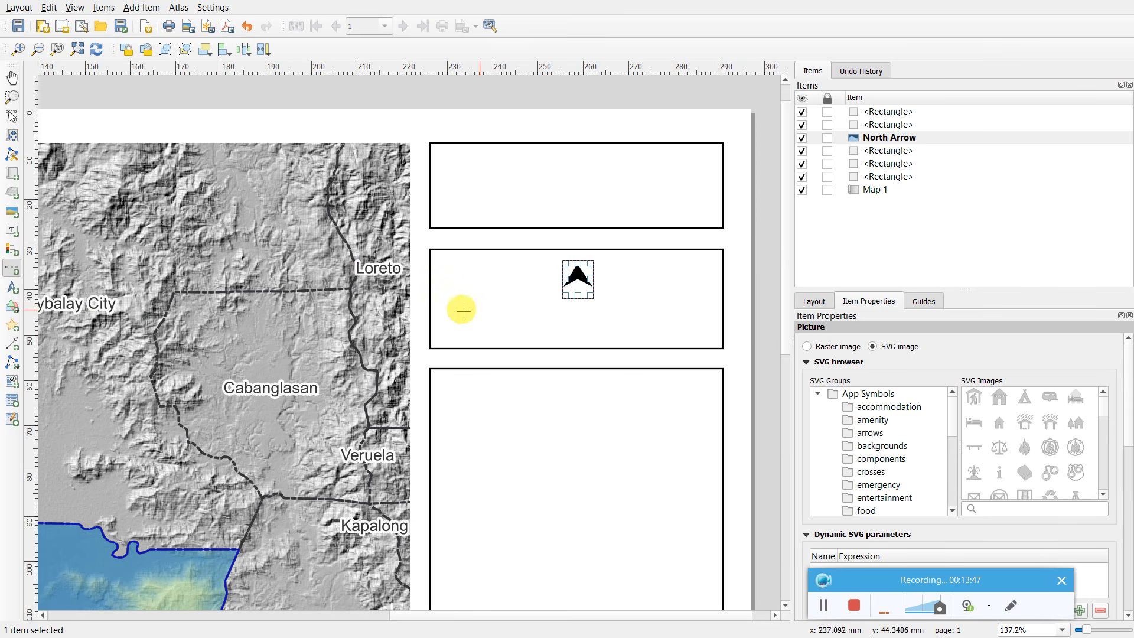
pyautogui.moveTo(489, 304); pyautogui.dragTo(660, 316)
pyautogui.moveTo(562, 339); pyautogui.dragTo(573, 316)
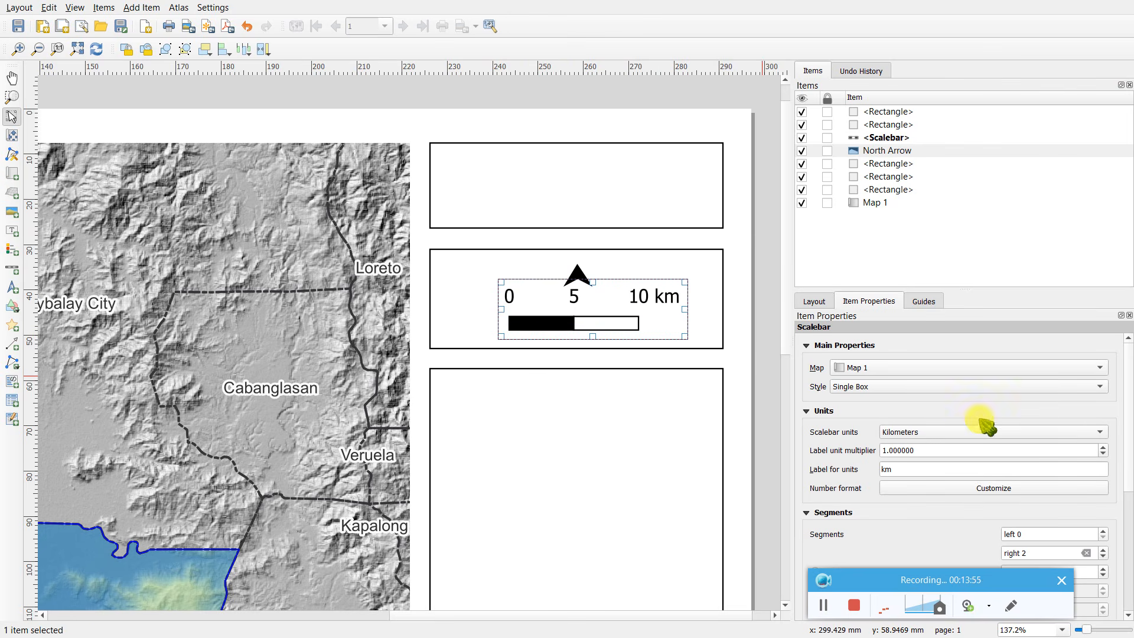
# - Set the scale bar's segment height to 2 mm
pyautogui.moveTo(1128, 427); pyautogui.dragTo(1106, 502)
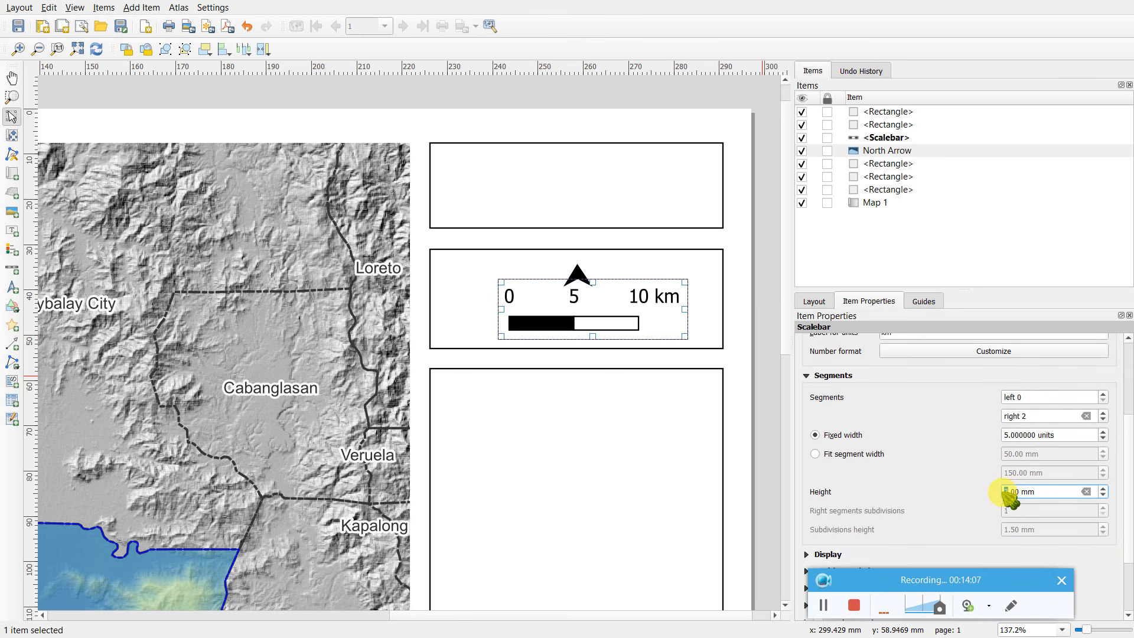
pyautogui.write('2')
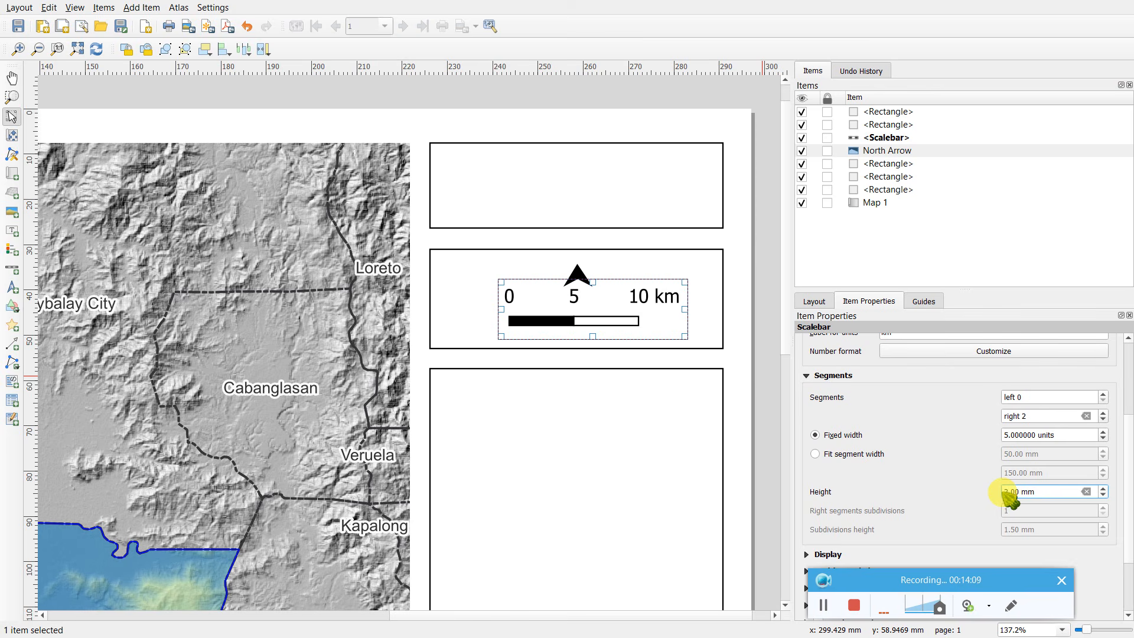
pyautogui.write('1')
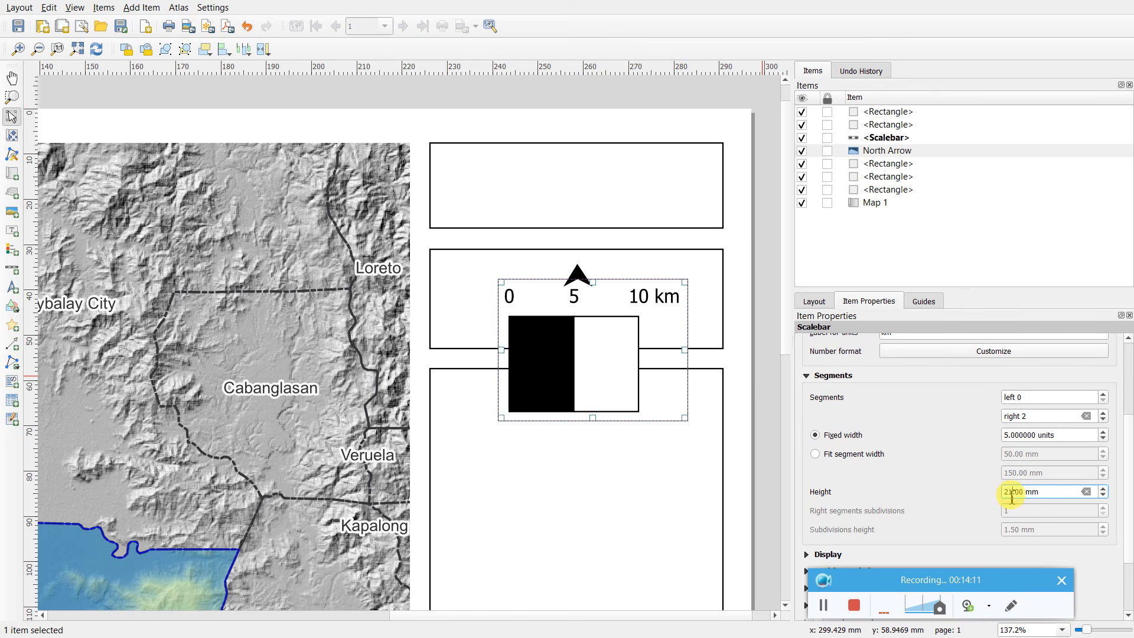
pyautogui.press('BackSpace')
pyautogui.press('BackSpace')
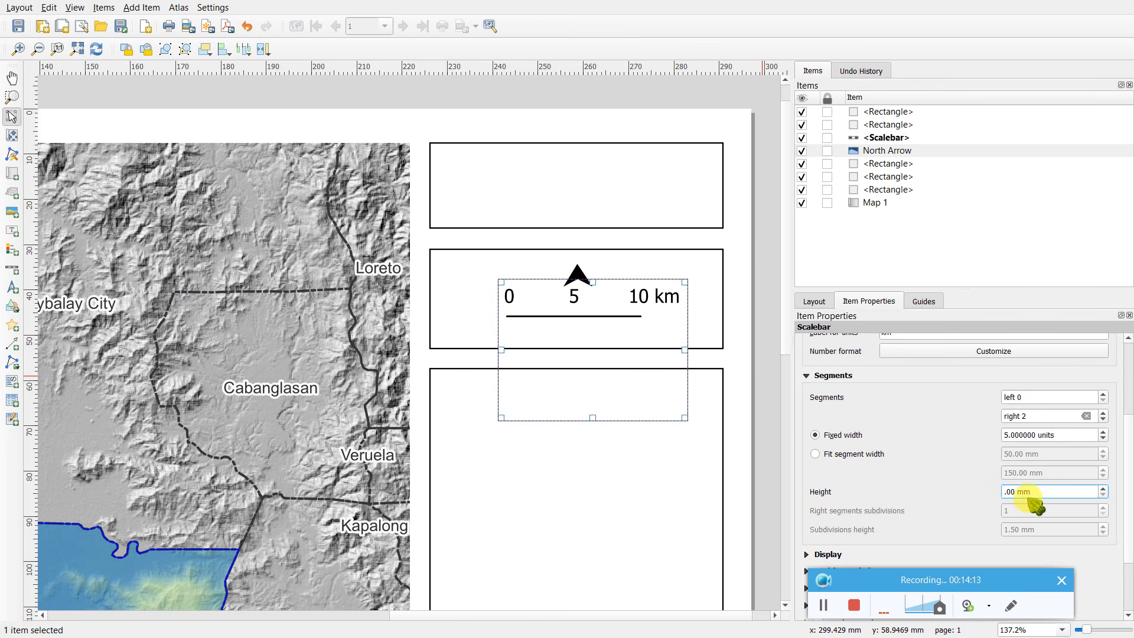
pyautogui.write('2')
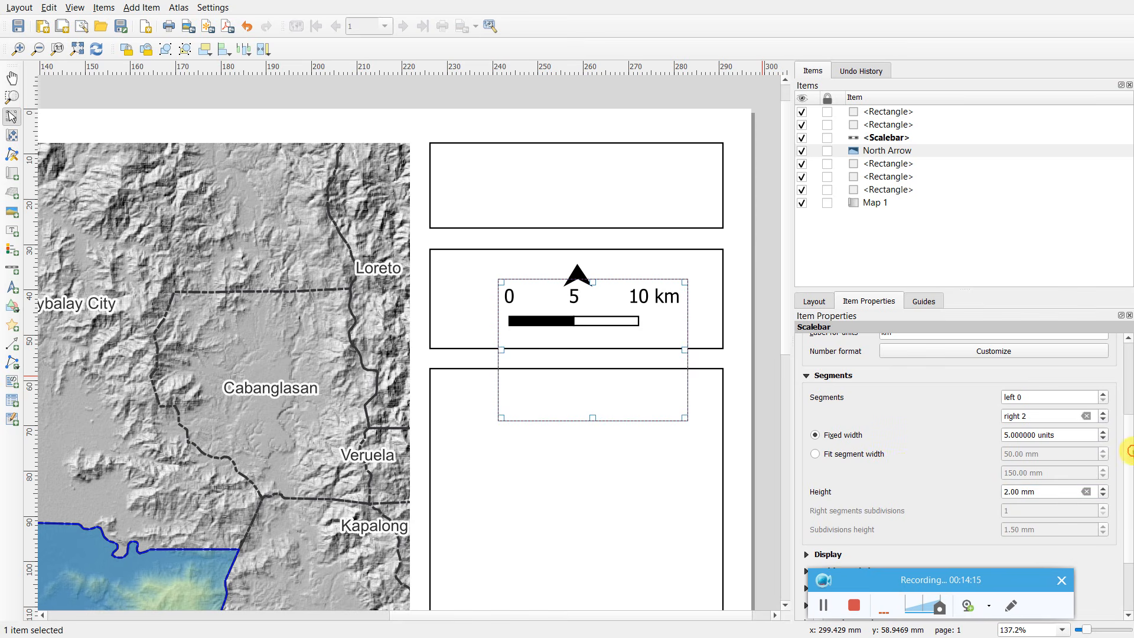
# - Set the scale bar to 4 right segments and shift it toward the left edge of the second rectangle
pyautogui.click(894, 165)
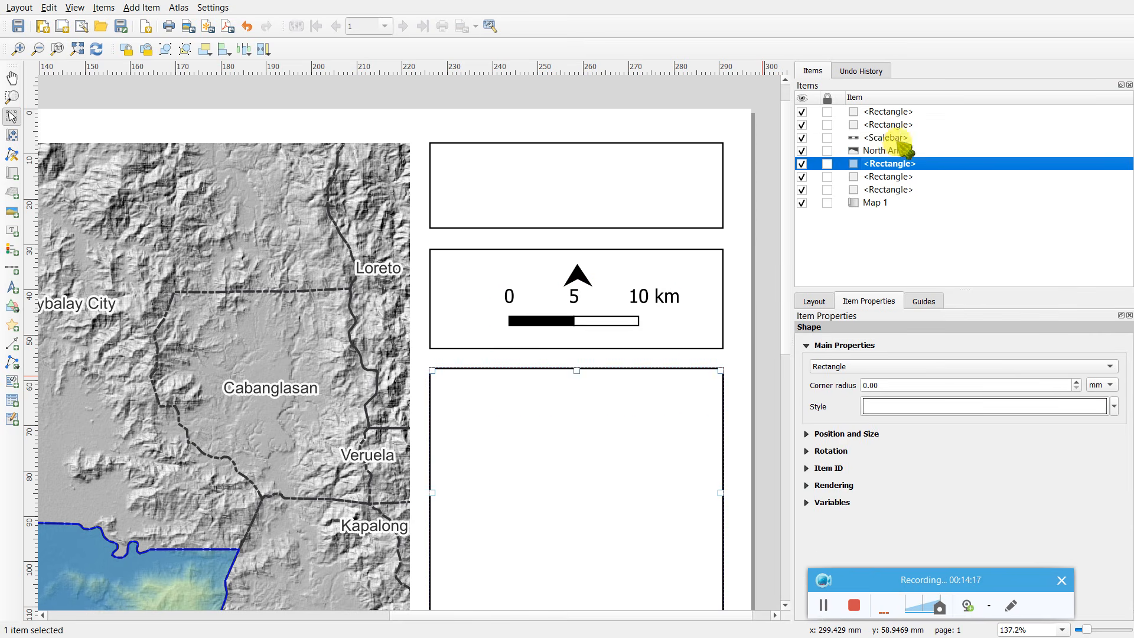
pyautogui.click(897, 137)
pyautogui.click(894, 150)
pyautogui.click(903, 138)
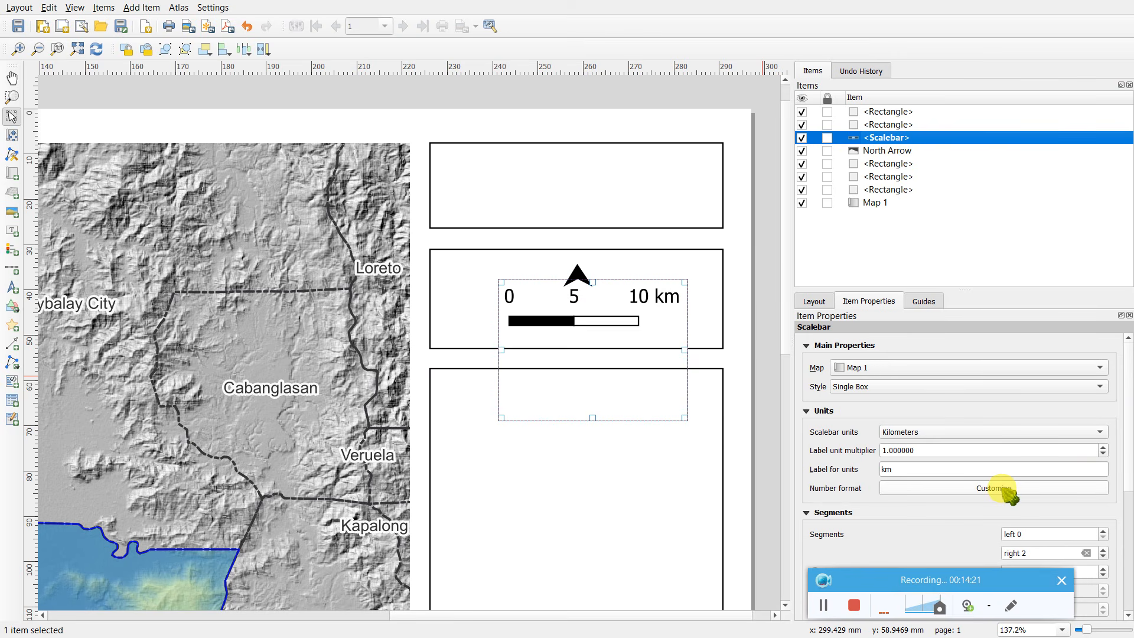
pyautogui.moveTo(1133, 433); pyautogui.dragTo(1133, 444)
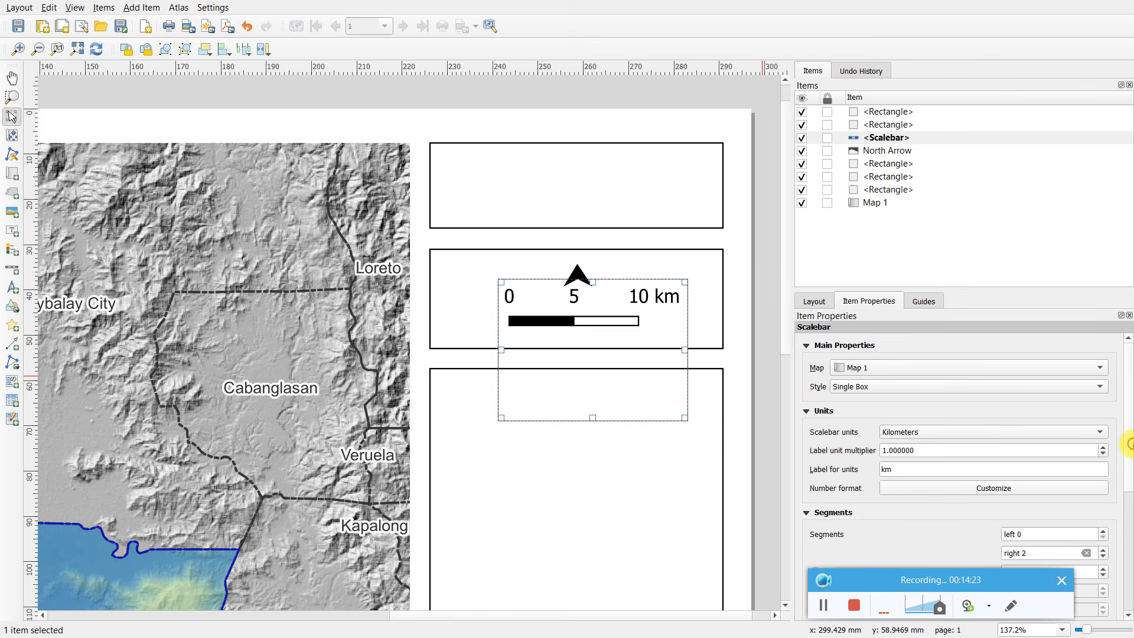
pyautogui.scroll(-2, 1129, 435)
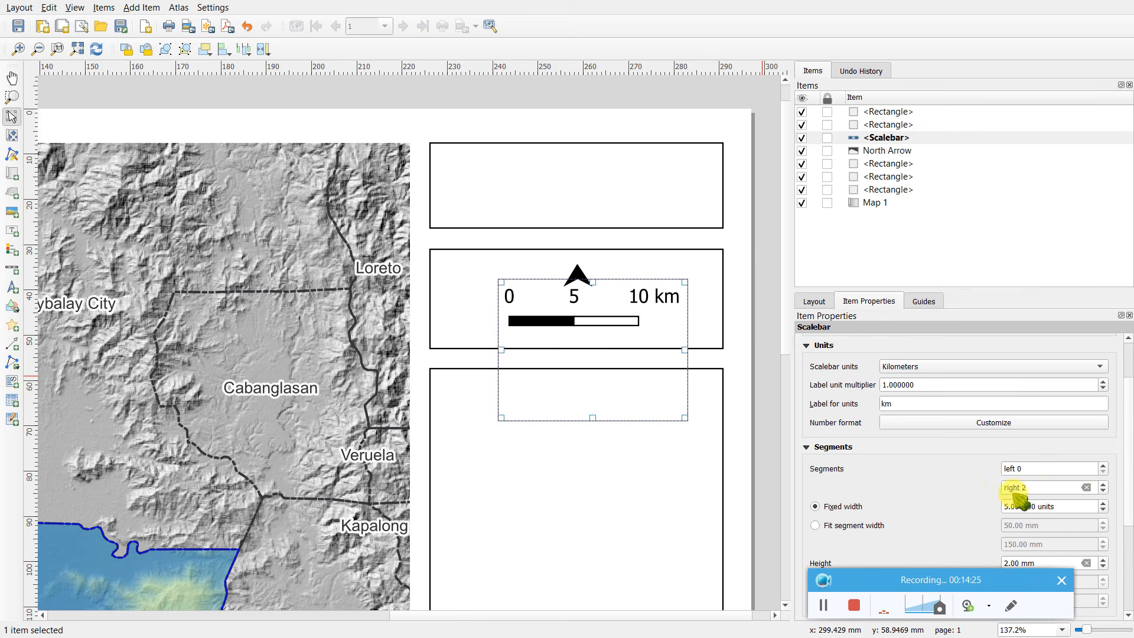
pyautogui.click(1033, 487)
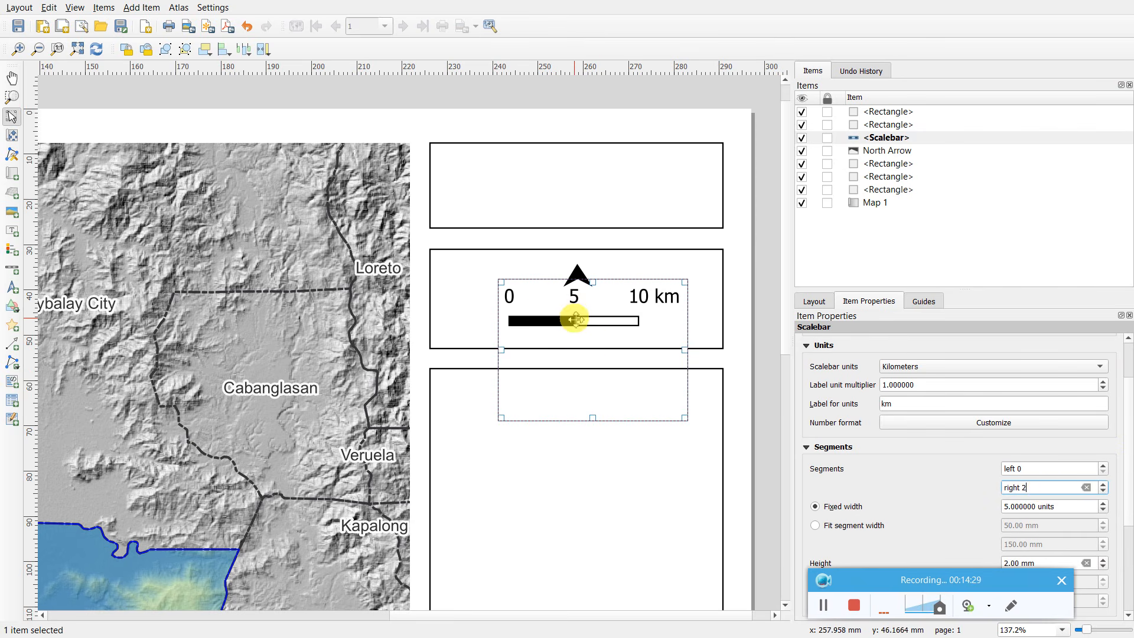
pyautogui.click(1103, 485)
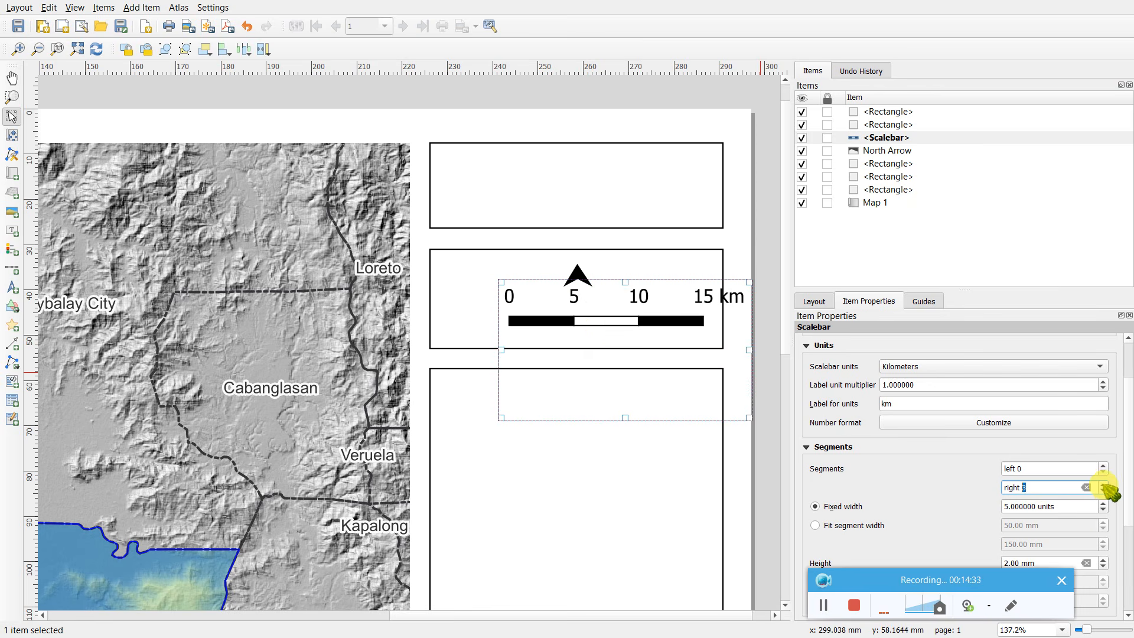
pyautogui.click(1103, 484)
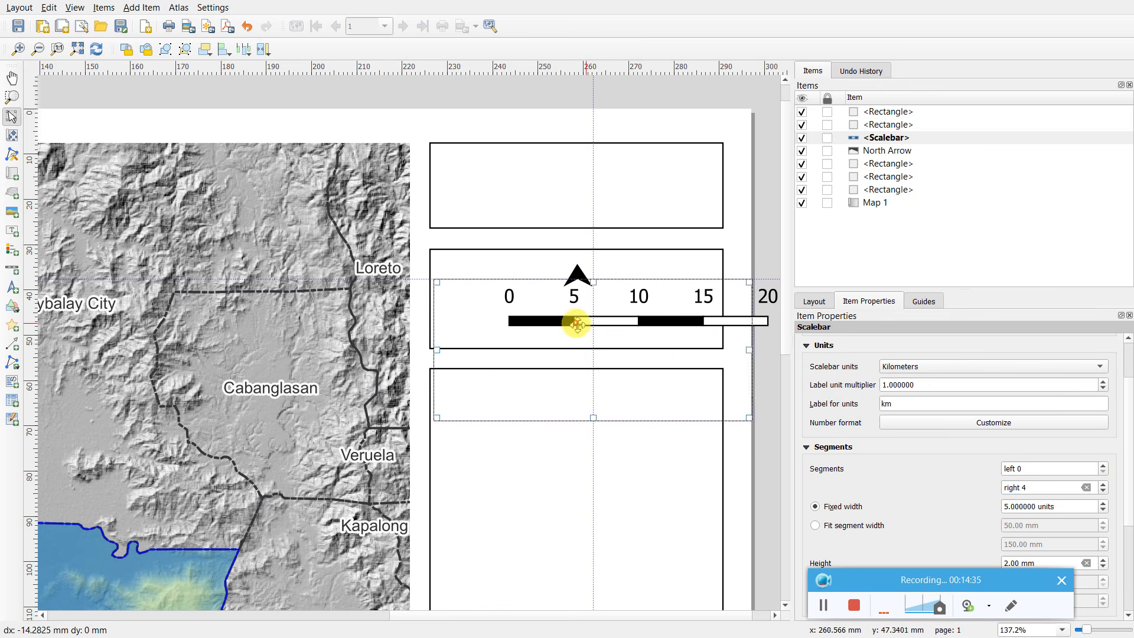
pyautogui.moveTo(567, 321); pyautogui.dragTo(592, 325)
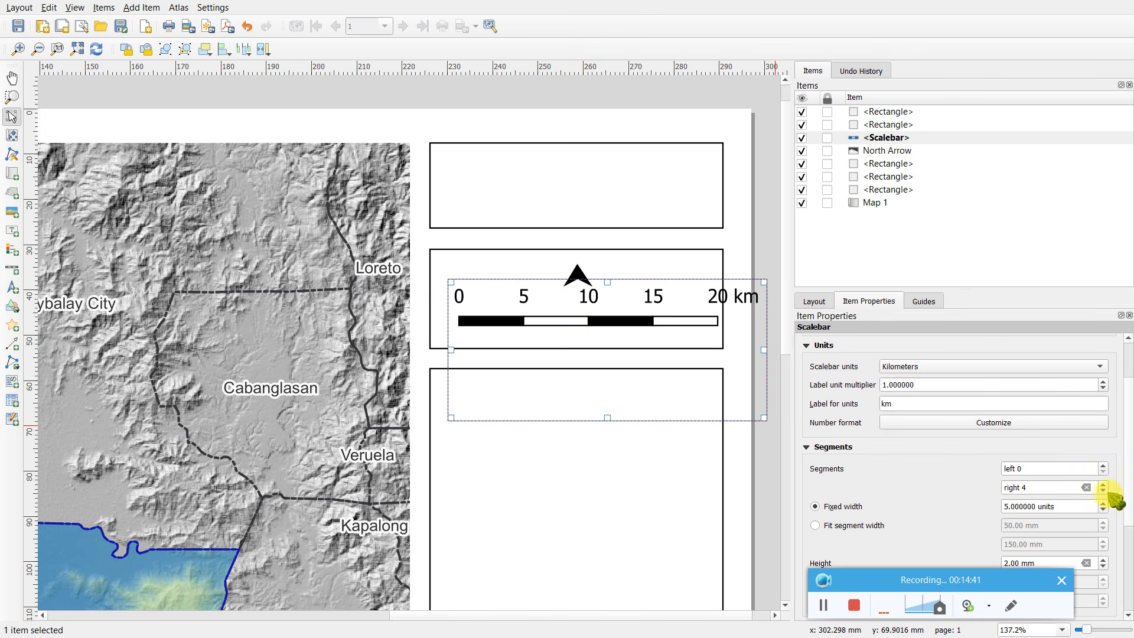
# - Set the scale bar's segment height to 1 mm
pyautogui.scroll(-5, 1128, 475)
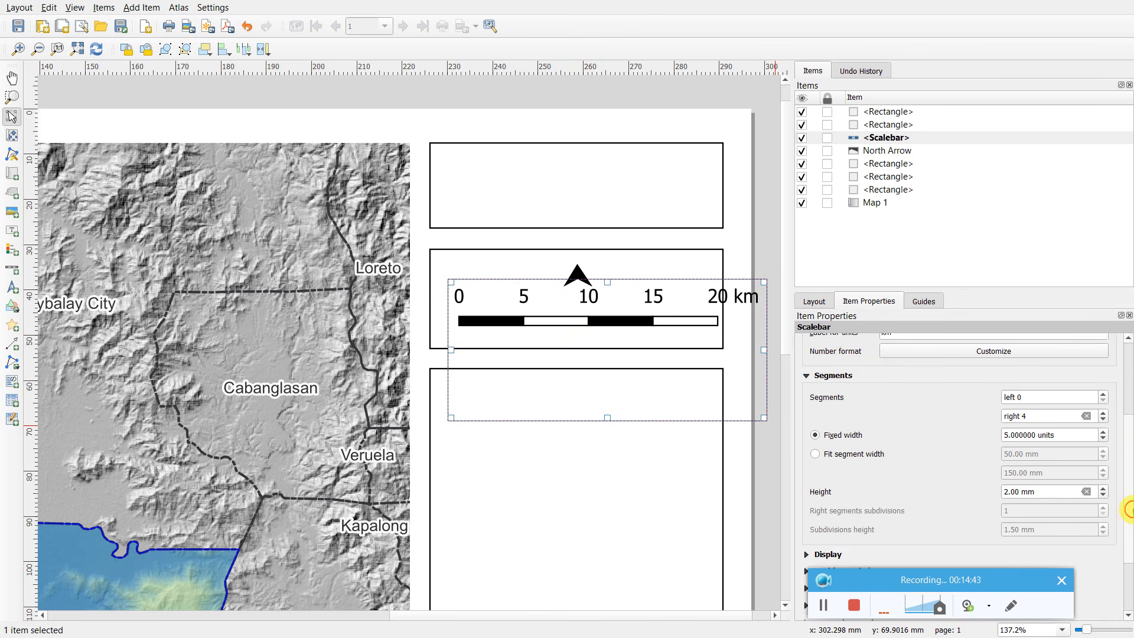
pyautogui.scroll(-1, 1128, 523)
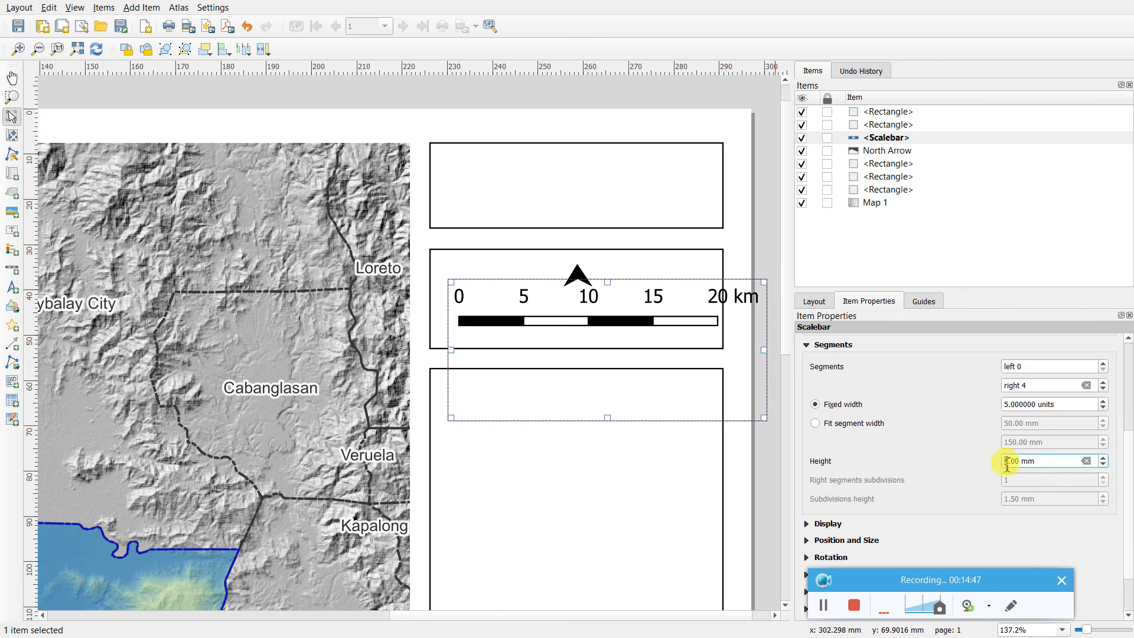
pyautogui.scroll(-1, 1007, 462)
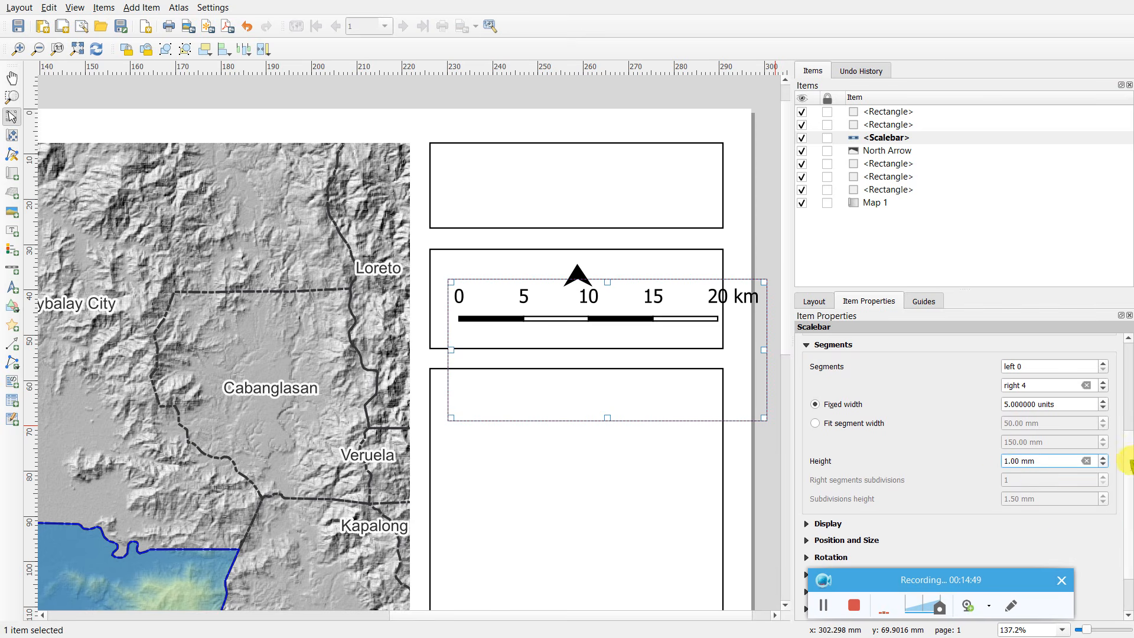
pyautogui.scroll(-2, 1127, 463)
pyautogui.click(815, 463)
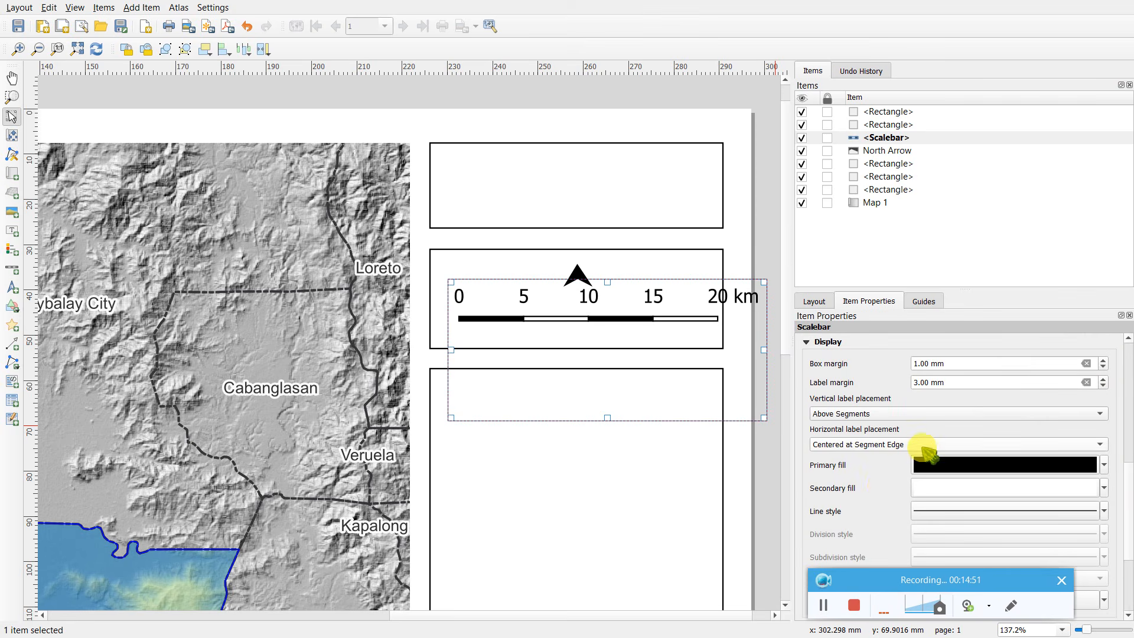
pyautogui.scroll(-2, 884, 481)
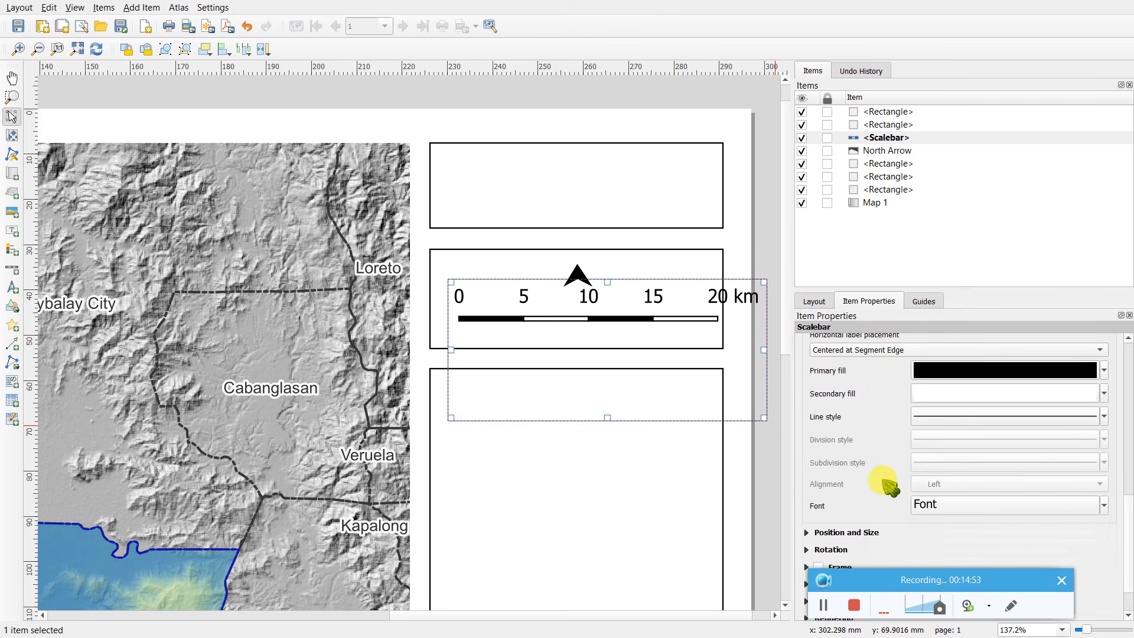
pyautogui.scroll(2, 833, 431)
pyautogui.scroll(1, 832, 420)
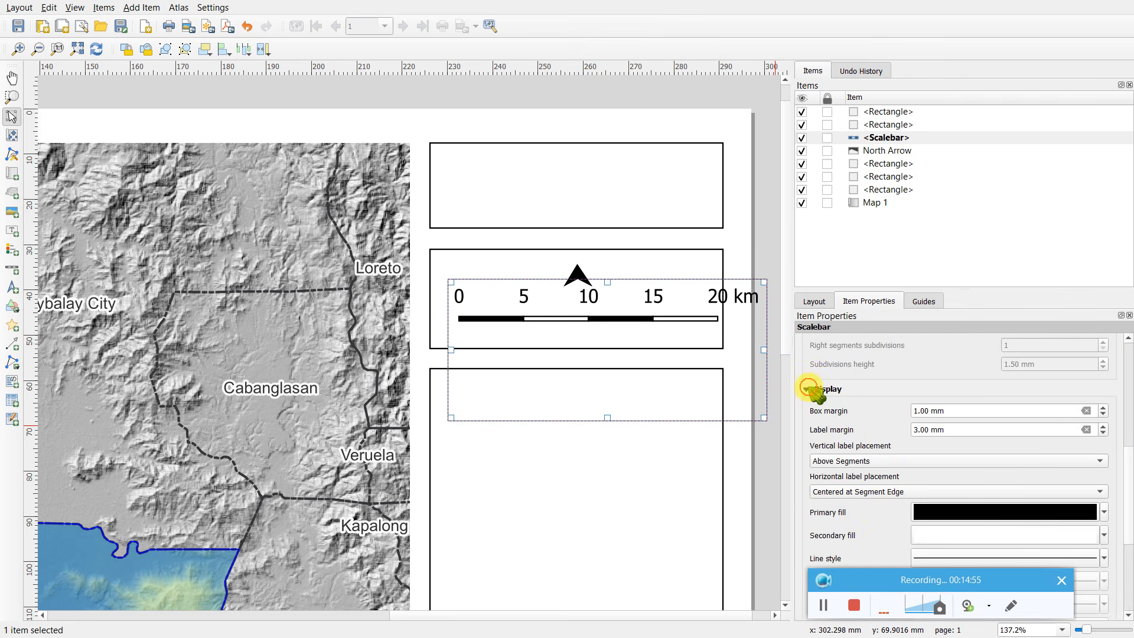
pyautogui.click(815, 387)
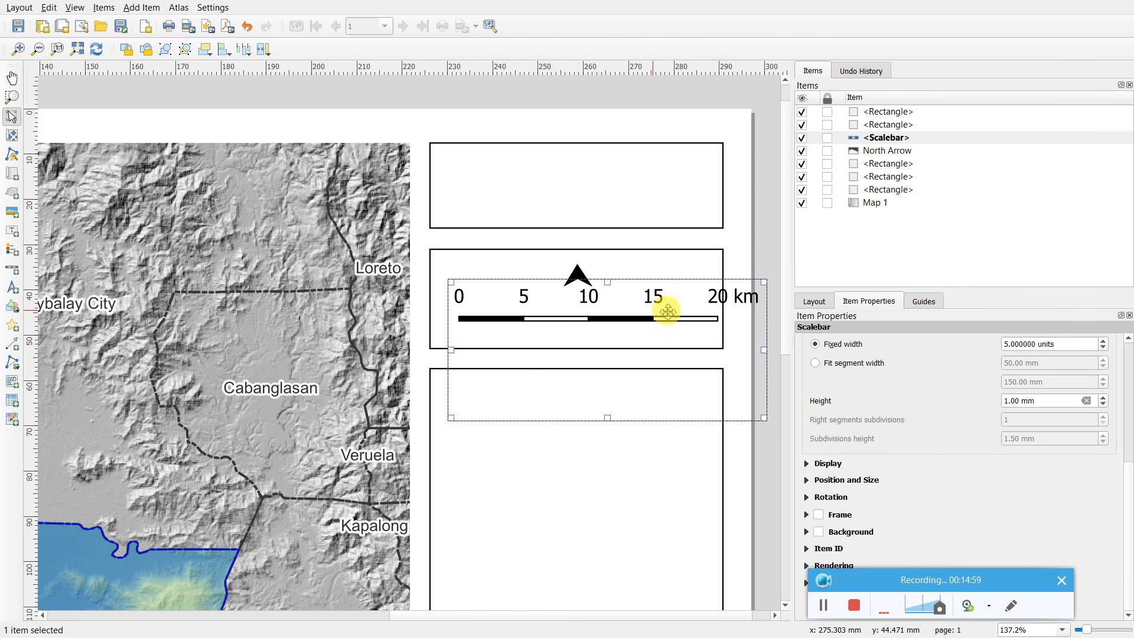
# - Set the scale bar's label font size to 6 points
pyautogui.click(818, 464)
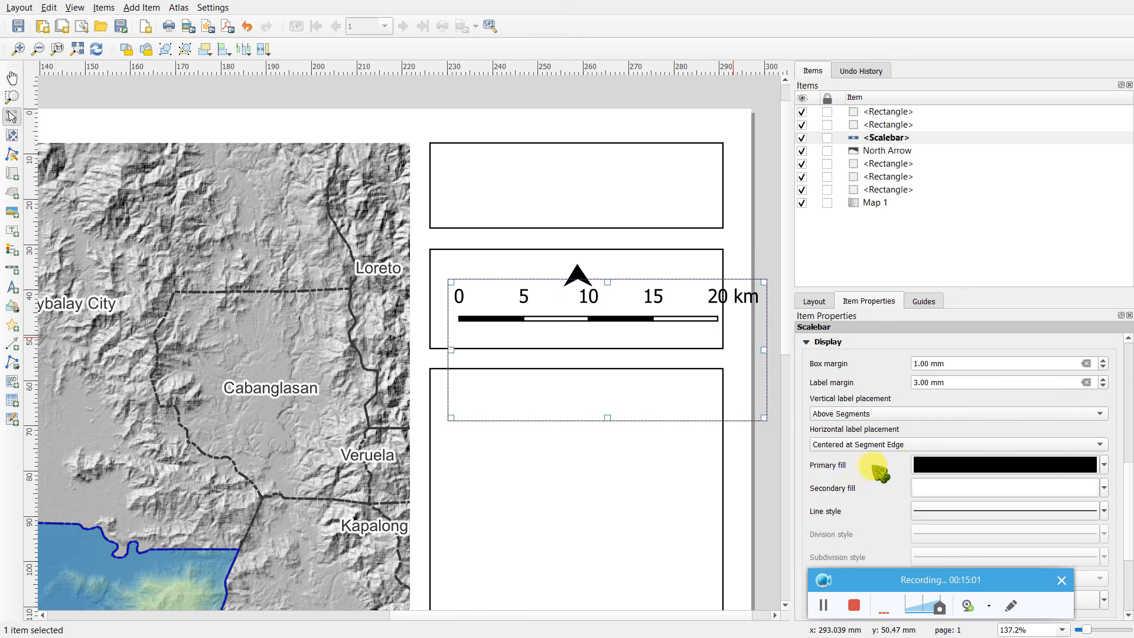
pyautogui.scroll(-2, 892, 496)
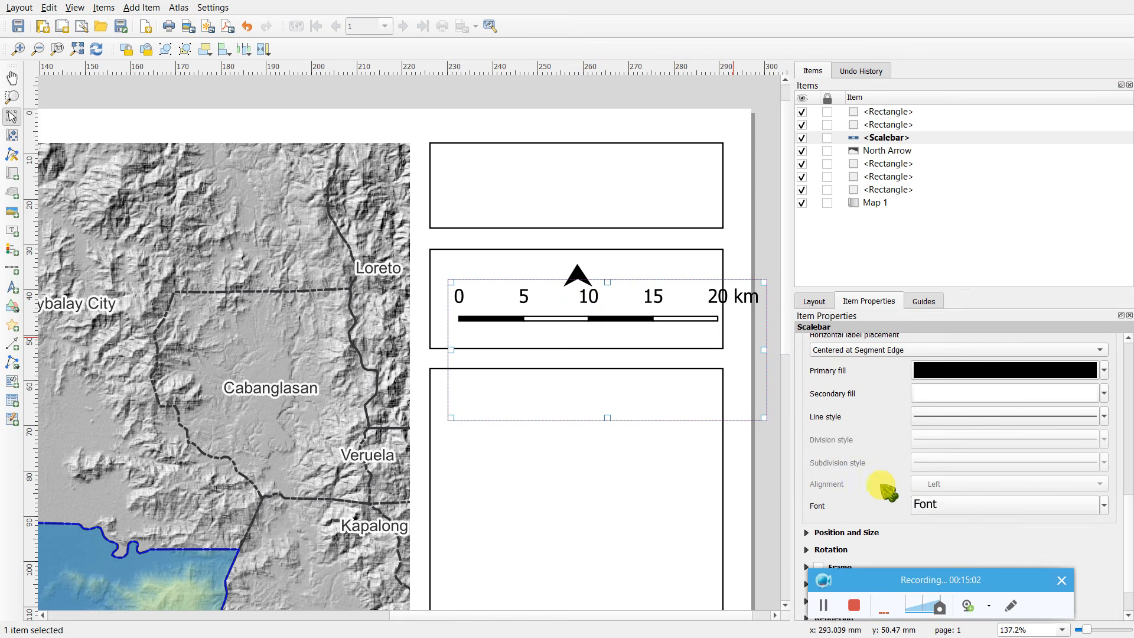
pyautogui.click(953, 505)
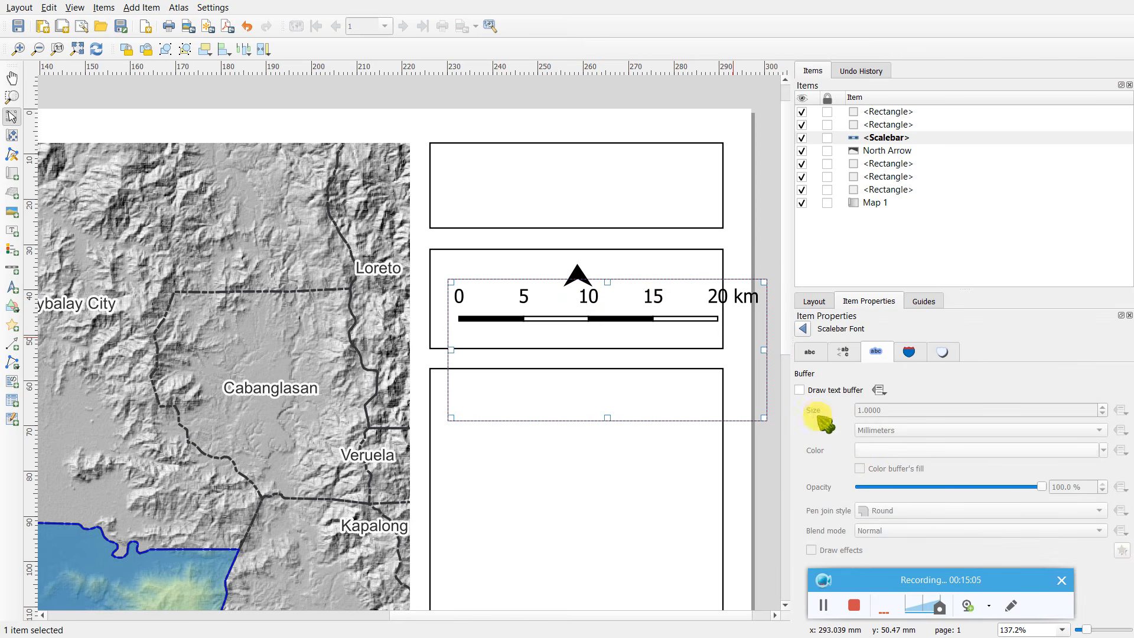
pyautogui.click(810, 353)
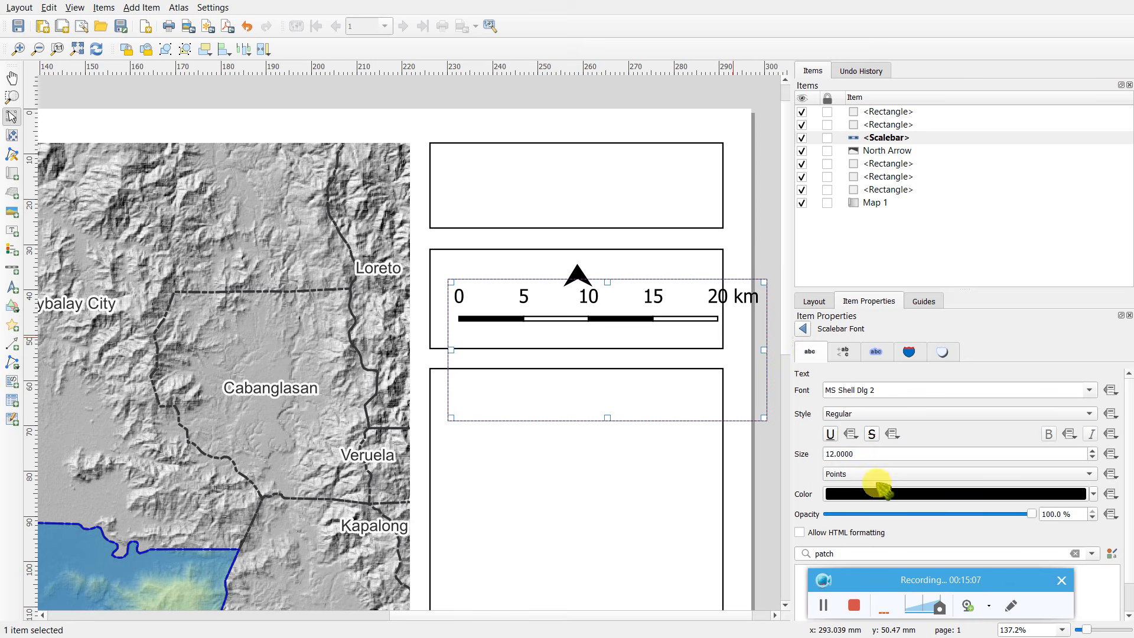
pyautogui.moveTo(873, 451); pyautogui.dragTo(817, 456)
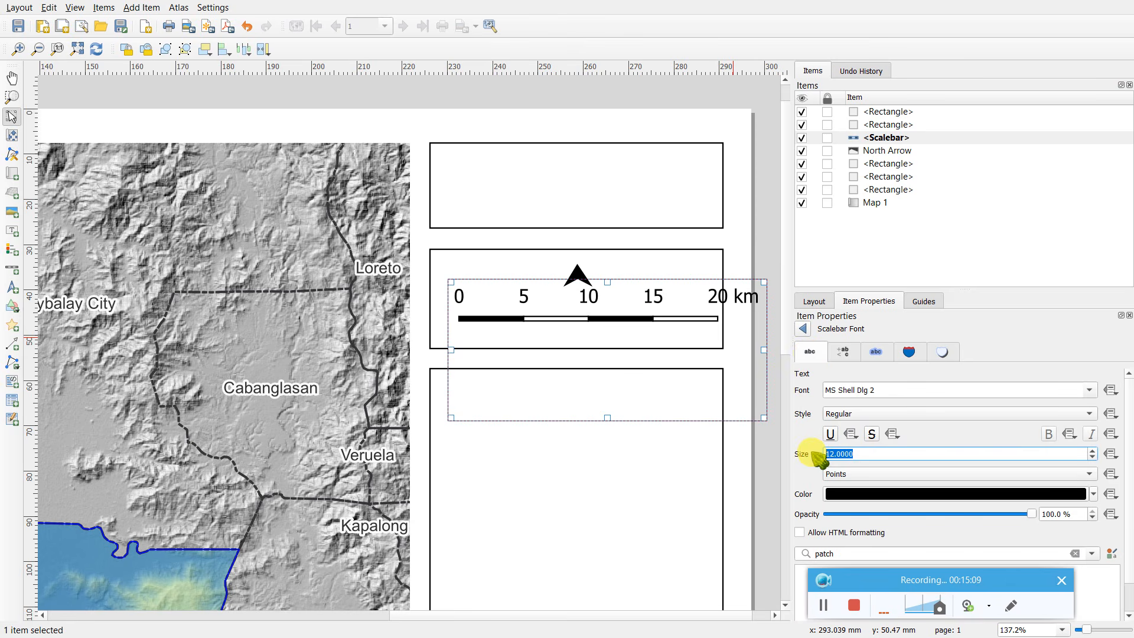
pyautogui.write('8')
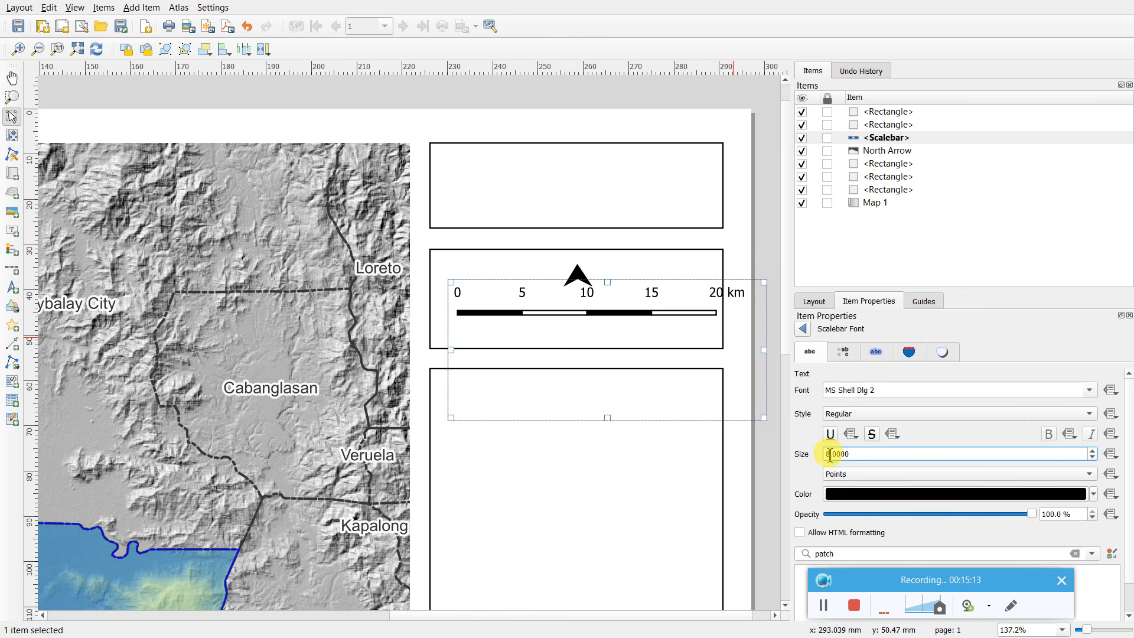
pyautogui.write('6')
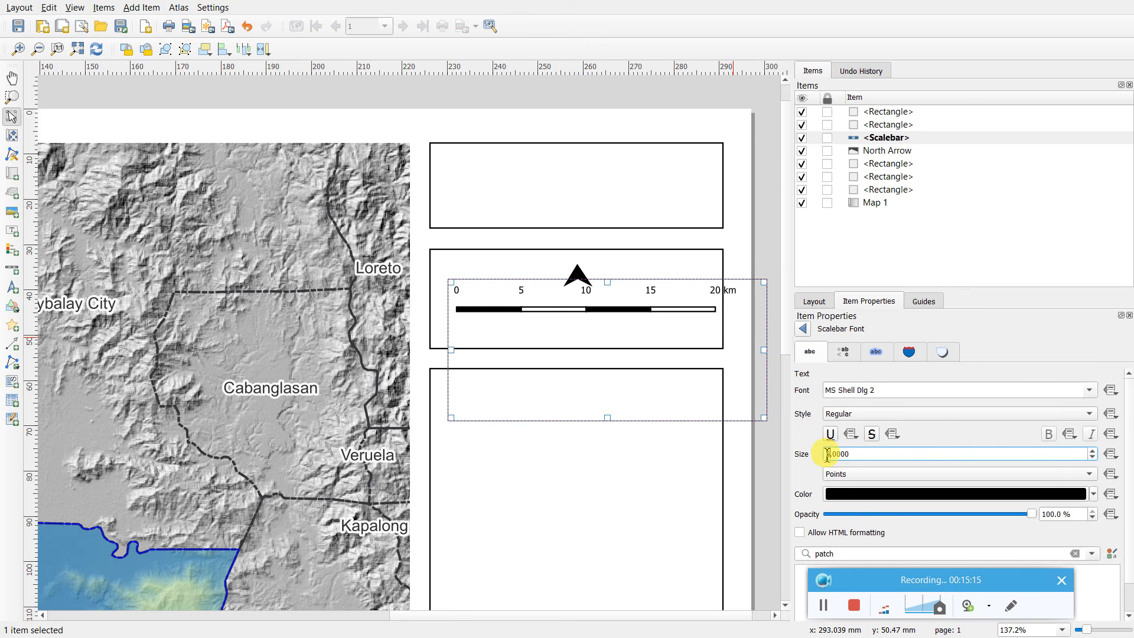
pyautogui.click(803, 331)
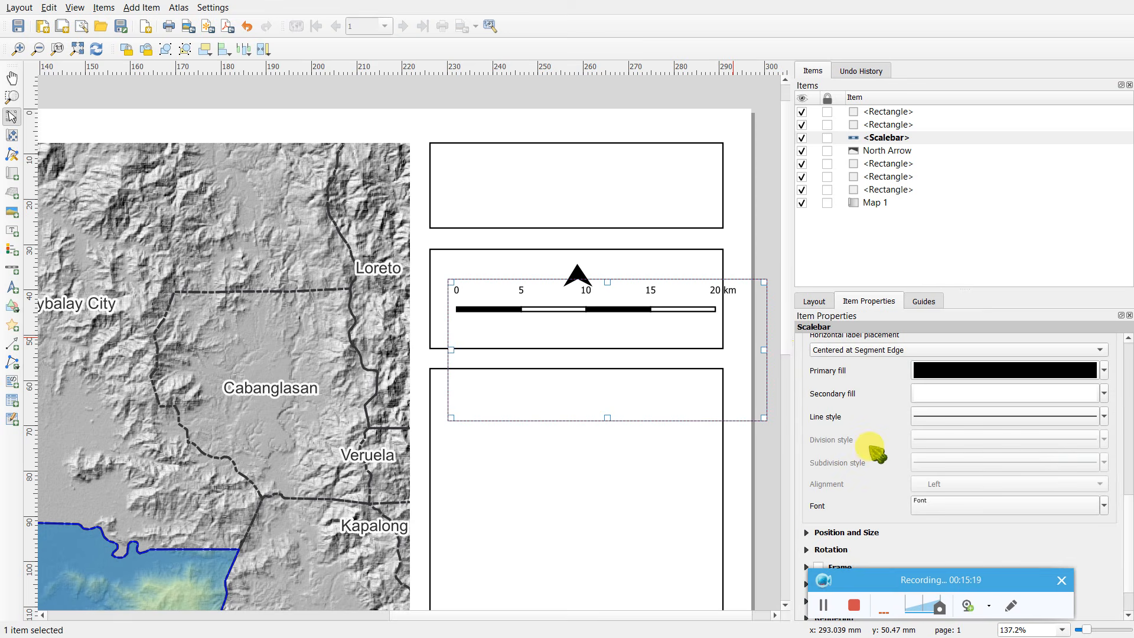
# - Reduce the scale bar's label margin to 1 mm so the numbers sit closer to the bar
pyautogui.scroll(1, 877, 453)
pyautogui.scroll(1, 879, 444)
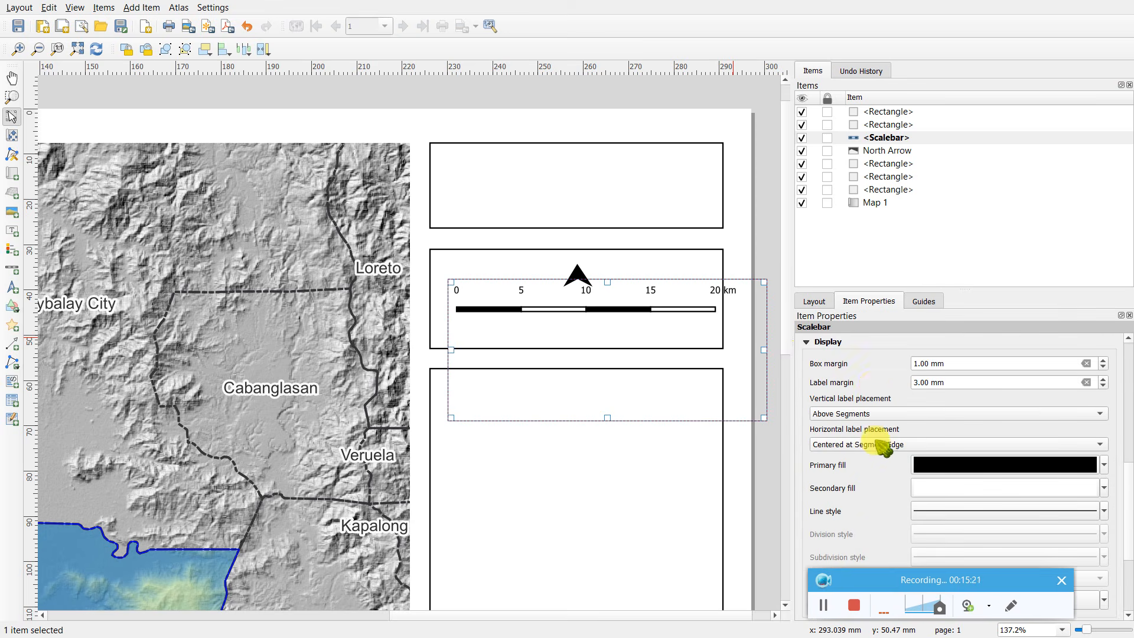
pyautogui.click(914, 383)
pyautogui.scroll(-1, 913, 383)
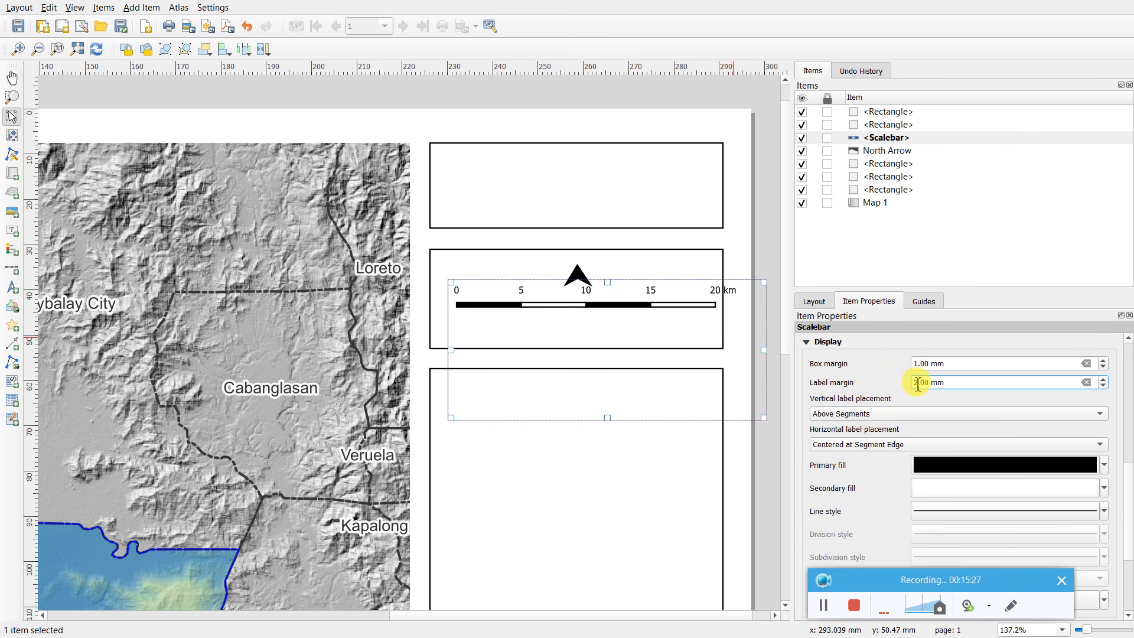
pyautogui.scroll(-1, 918, 386)
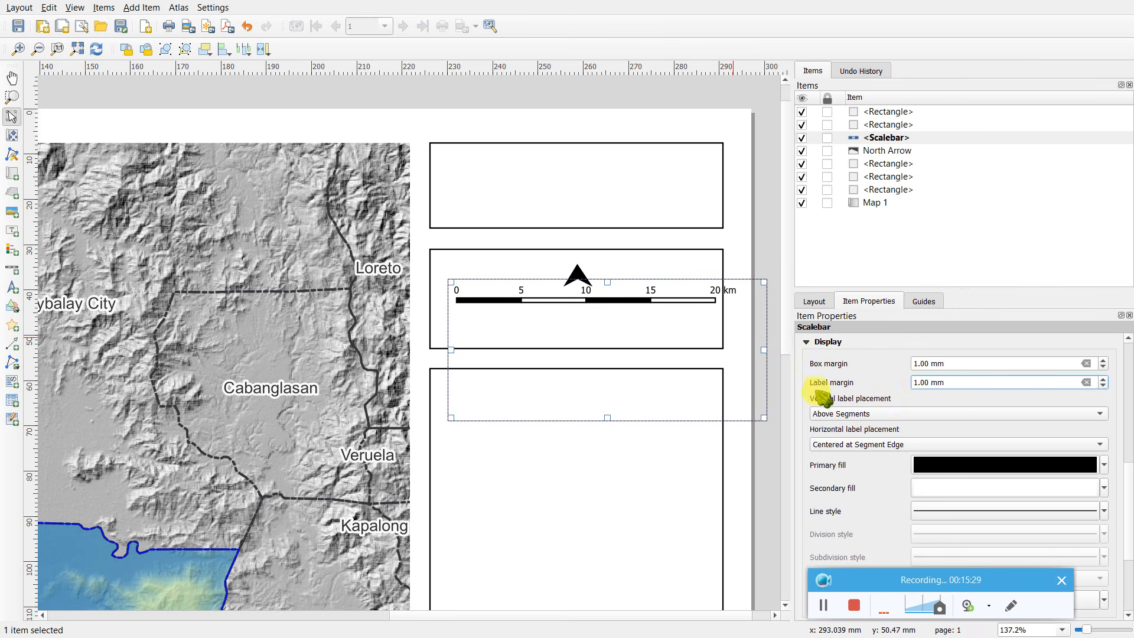
pyautogui.scroll(-1, 877, 488)
pyautogui.scroll(-2, 877, 487)
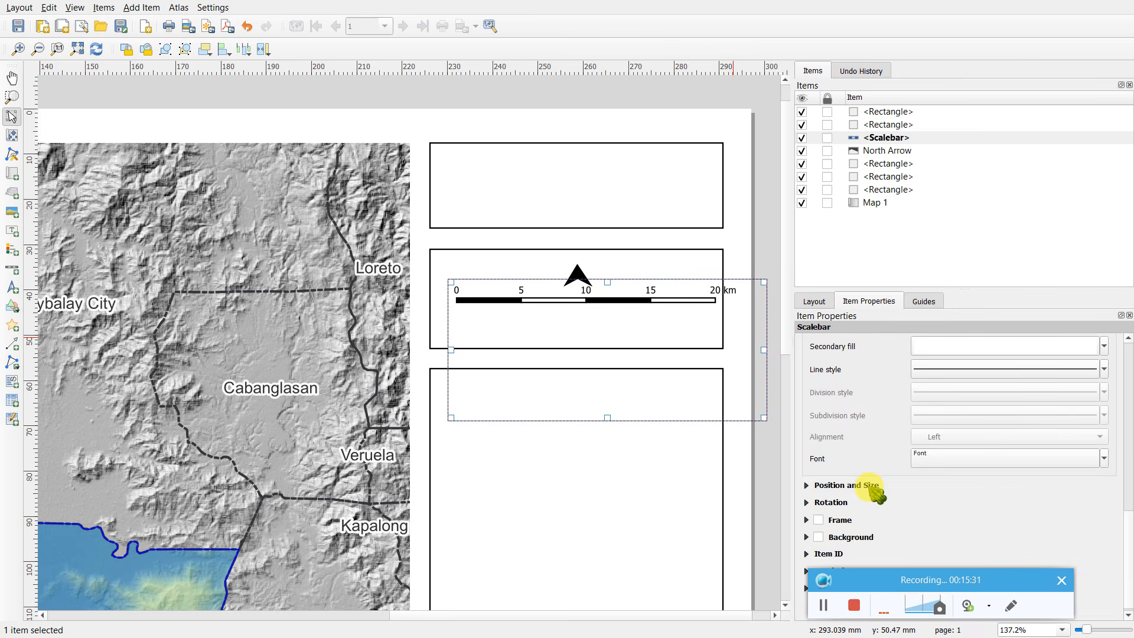
pyautogui.scroll(3, 889, 484)
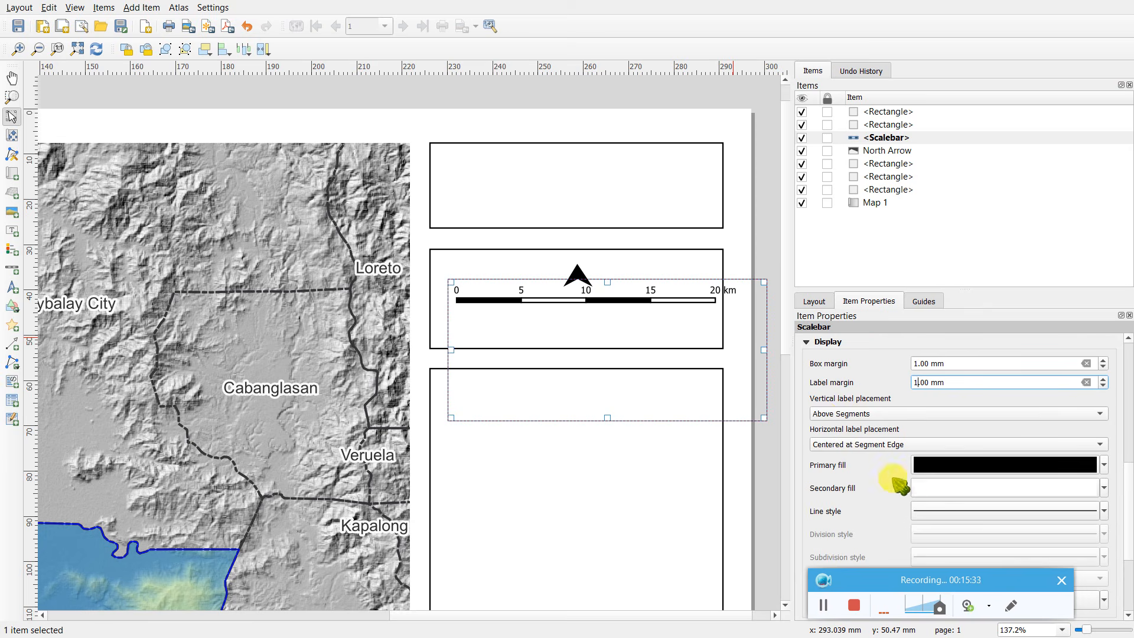
pyautogui.scroll(1, 895, 472)
pyautogui.click(811, 395)
pyautogui.scroll(1, 945, 423)
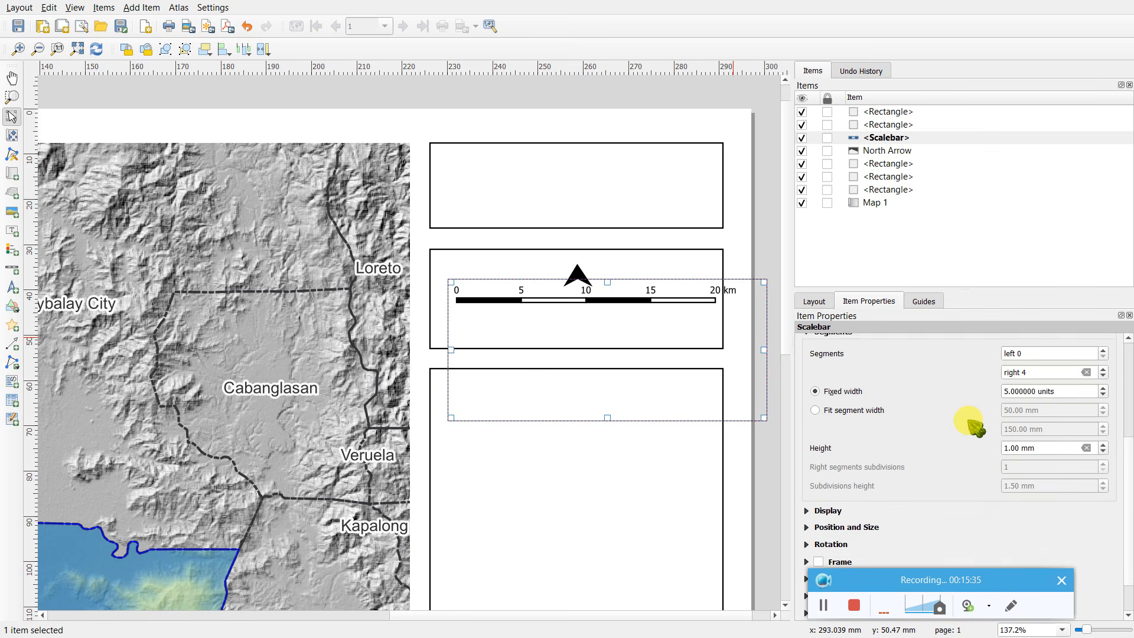
pyautogui.scroll(1, 945, 442)
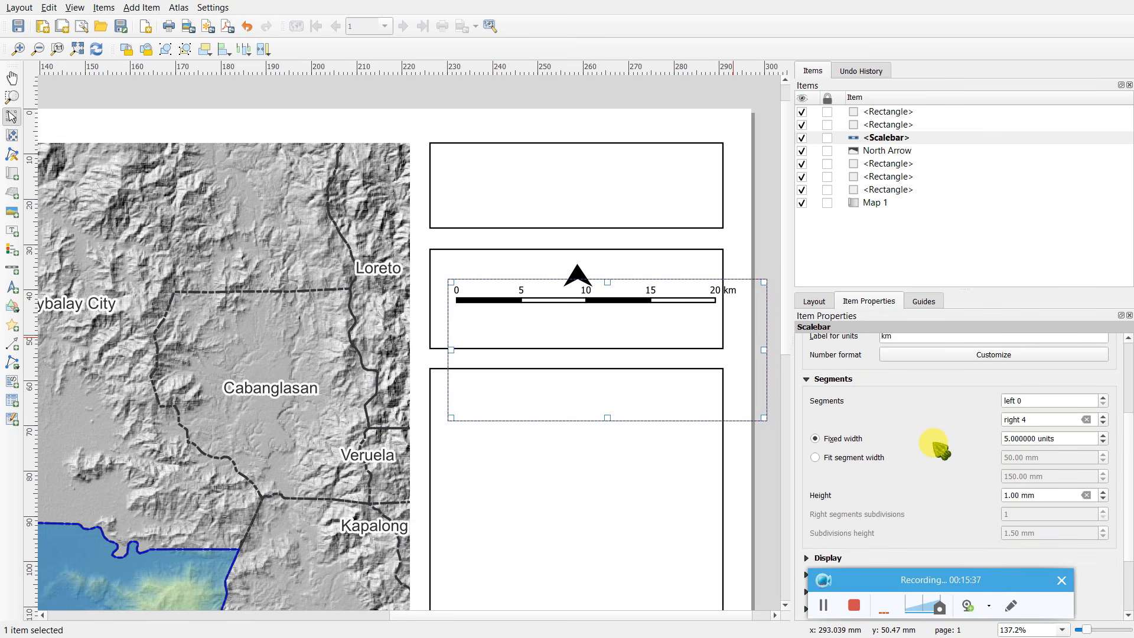
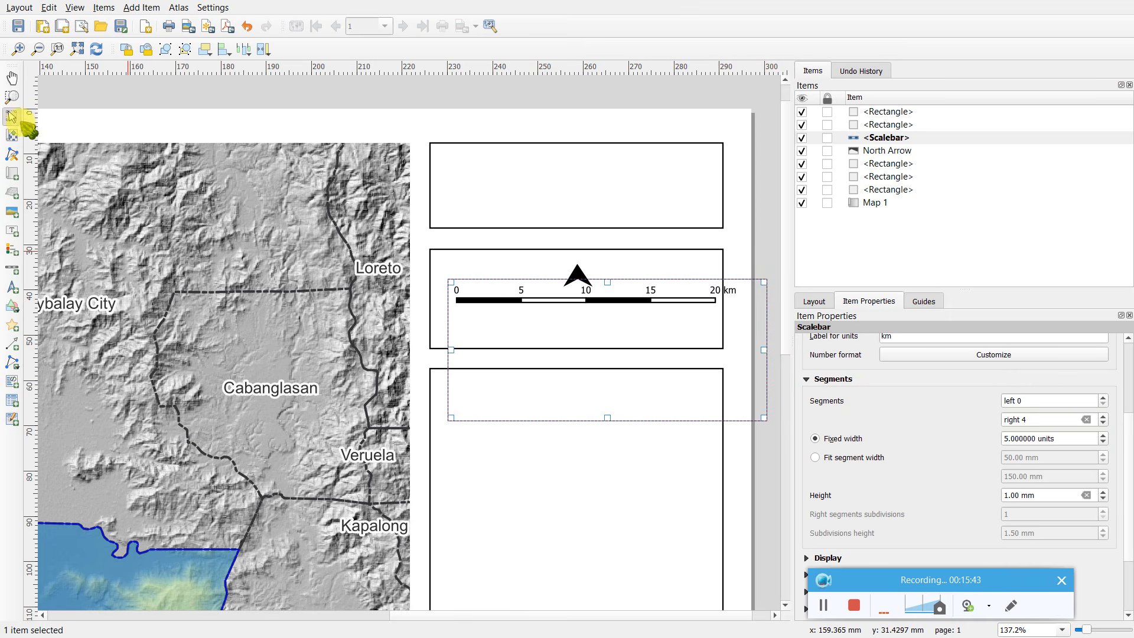
# - Shift the scale bar slightly left and down, and raise the north arrow a little inside the second rectangle
pyautogui.click(12, 116)
pyautogui.moveTo(590, 304)
pyautogui.mouseDown()
pyautogui.moveTo(648, 317)
pyautogui.moveTo(587, 301)
pyautogui.mouseUp()
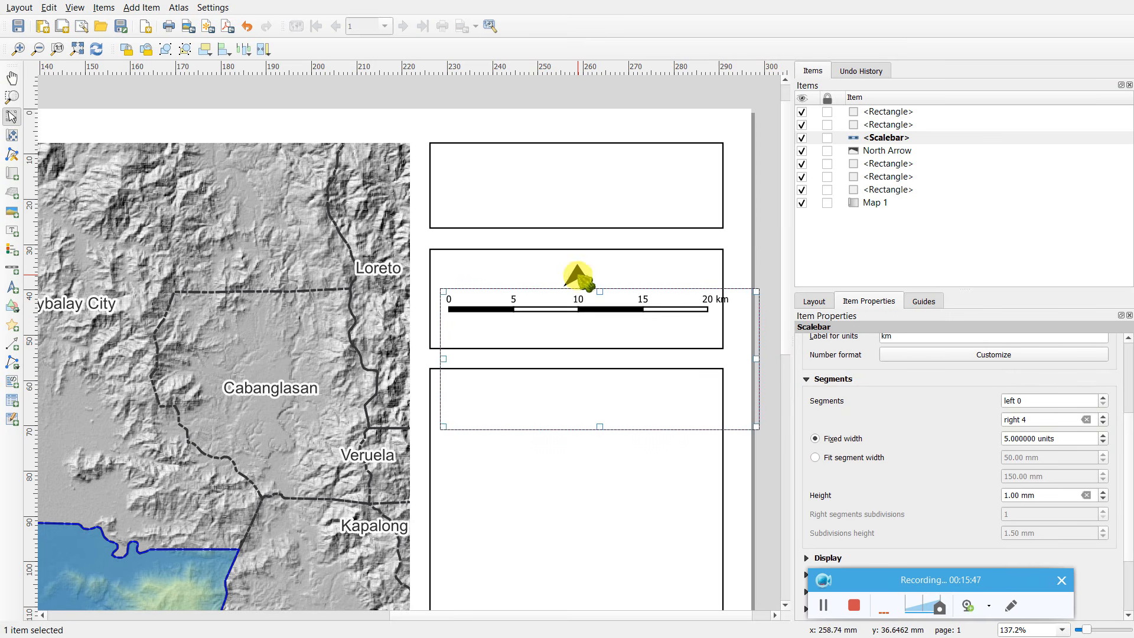
pyautogui.click(578, 275)
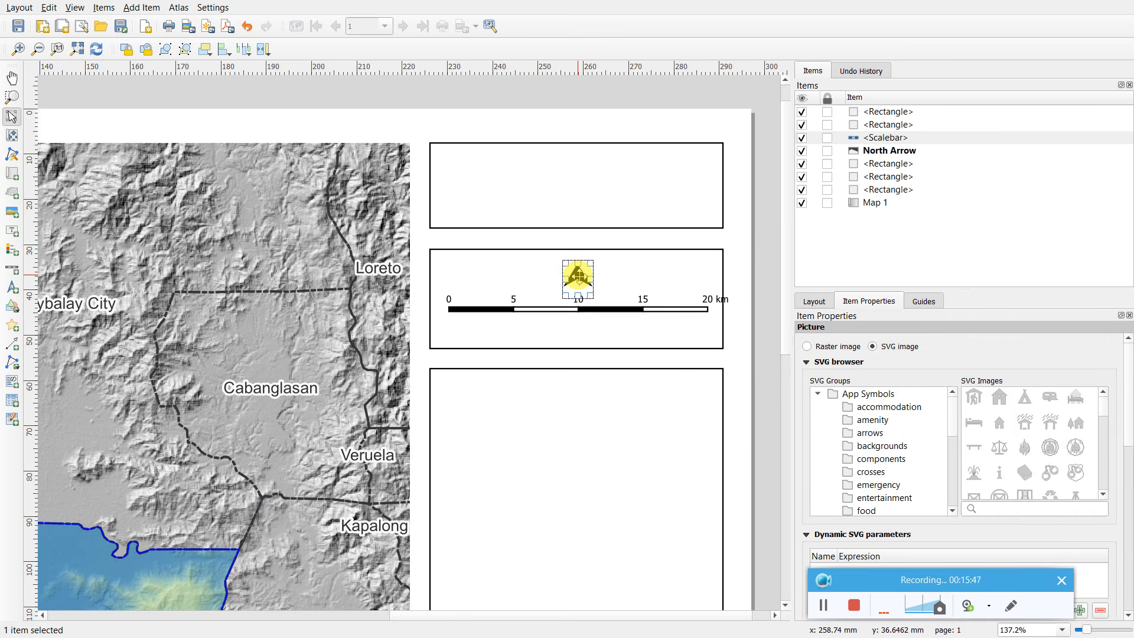
# - Move the scale bar up to just beneath the north arrow and shorten its frame to fit the bar's height
pyautogui.click(598, 307)
pyautogui.moveTo(589, 306); pyautogui.dragTo(580, 297)
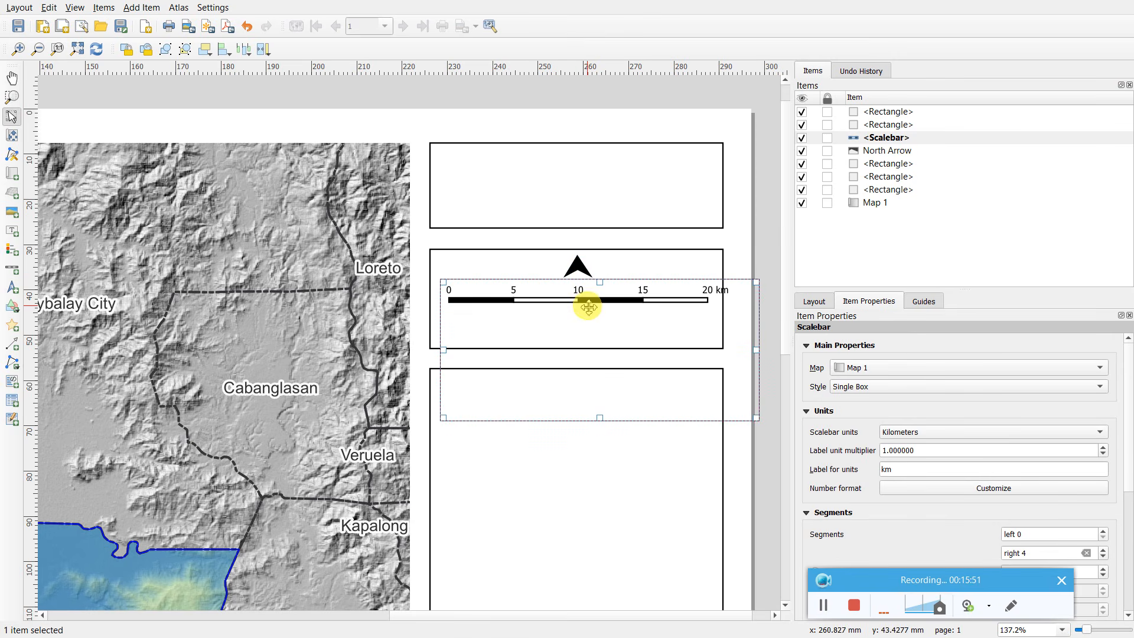
pyautogui.moveTo(599, 417); pyautogui.dragTo(602, 311)
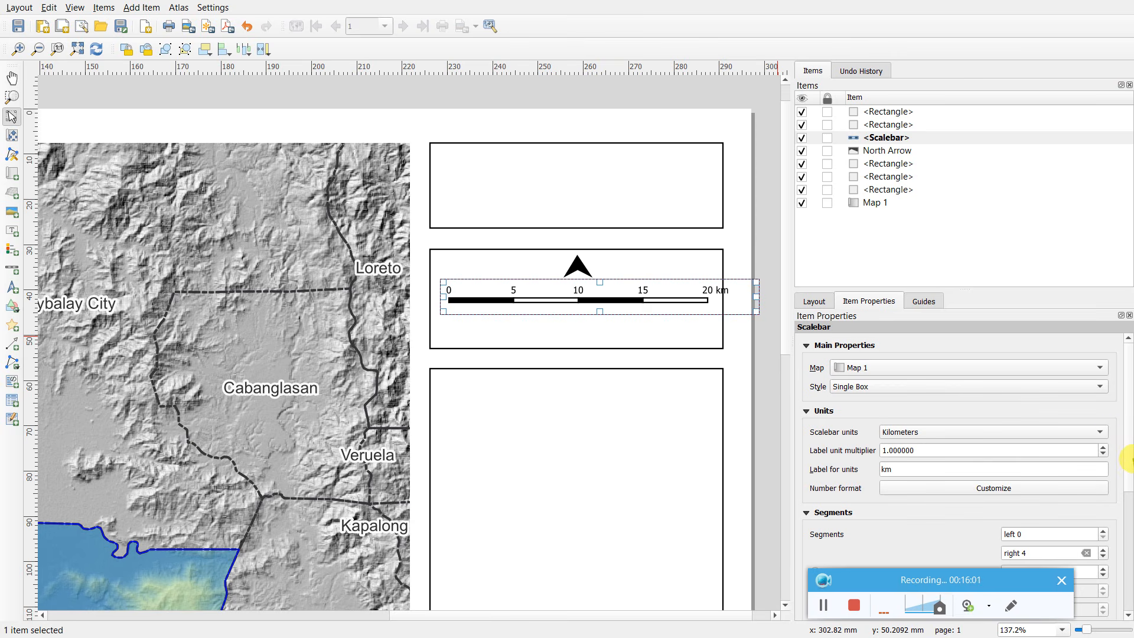
# - Reduce the scale bar to 2 right segments
pyautogui.scroll(-5, 1128, 428)
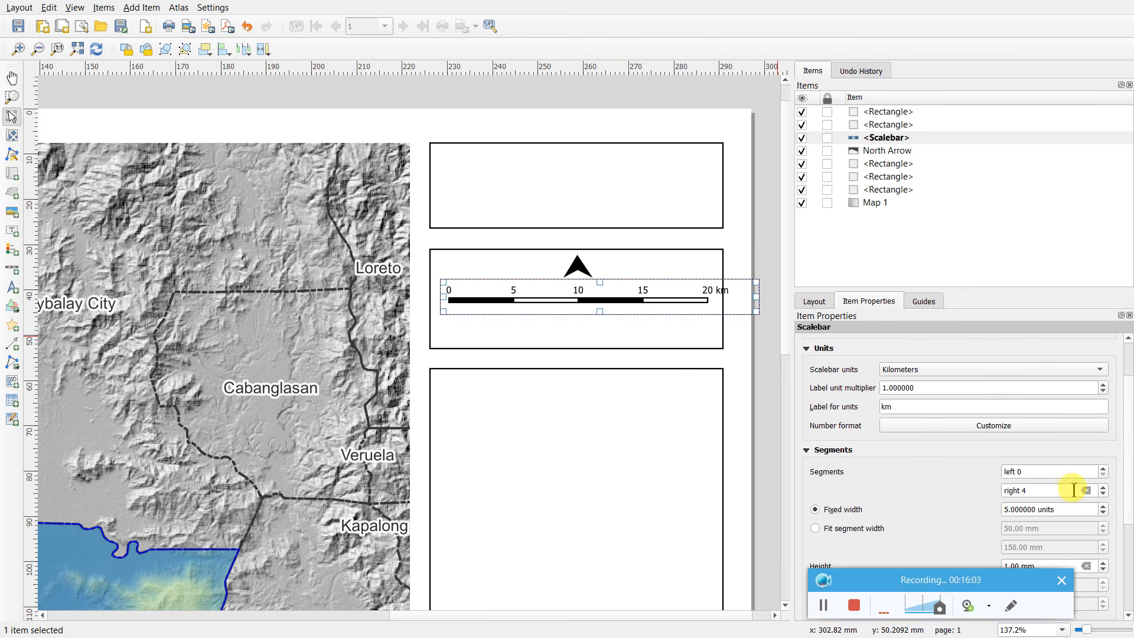
pyautogui.click(1102, 494)
pyautogui.click(1102, 494)
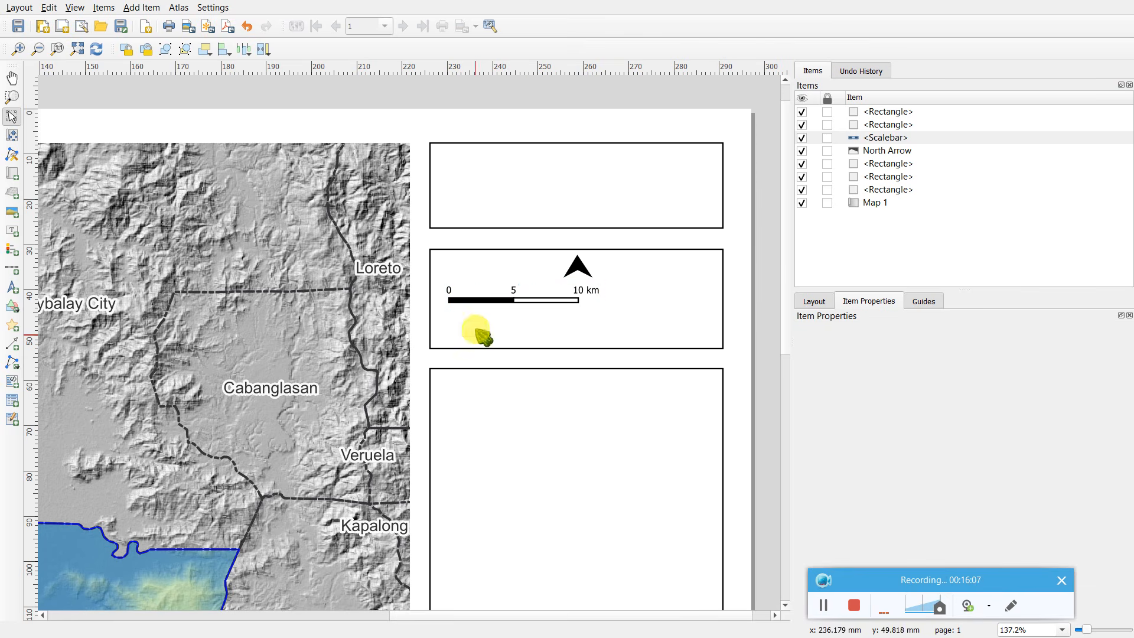
# - Shift the scale bar horizontally until it is centred under the north arrow in the second rectangle
pyautogui.click(527, 297)
pyautogui.press('Right')
pyautogui.press('Right')
pyautogui.press('Right')
pyautogui.press('Right')
pyautogui.press('Right')
pyautogui.press('Right')
pyautogui.press('Right')
pyautogui.press('Right')
pyautogui.press('Right')
pyautogui.press('Right')
pyautogui.press('Right')
pyautogui.press('Right')
pyautogui.press('Right')
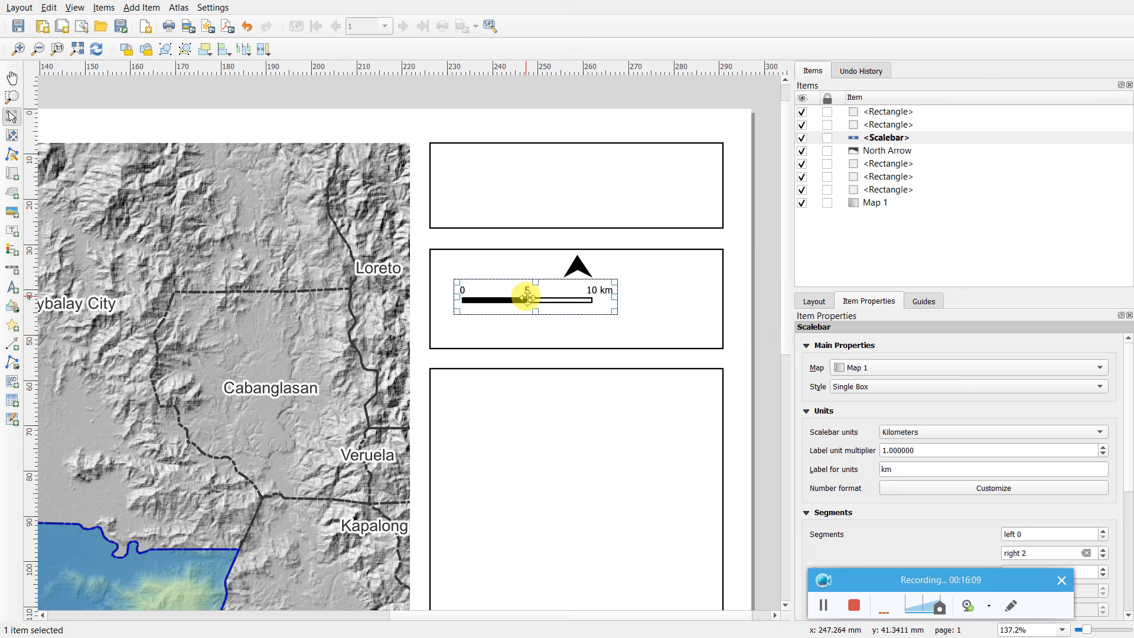
pyautogui.press('Right')
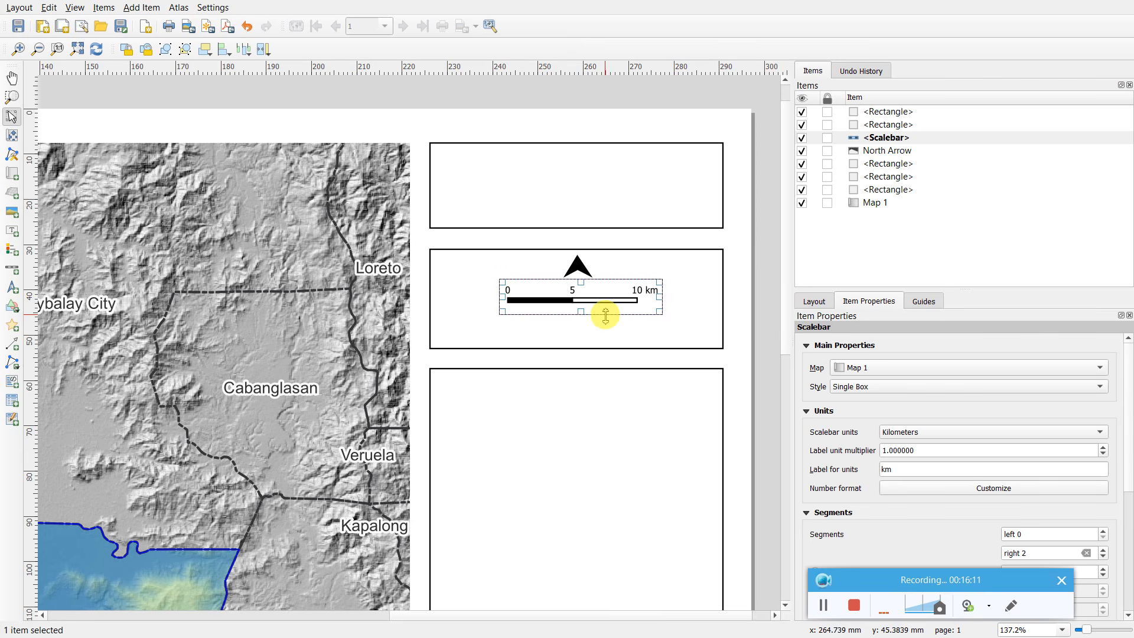
pyautogui.click(761, 354)
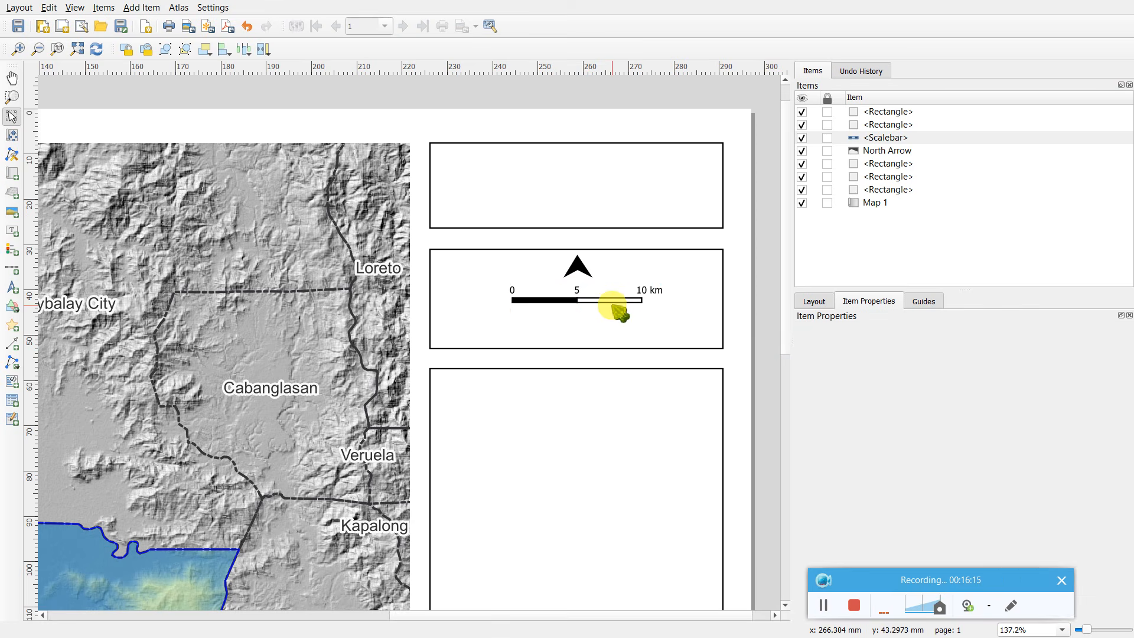
# - Duplicate the scale bar and place the copy directly below the original, aligned with its start
pyautogui.click(591, 298)
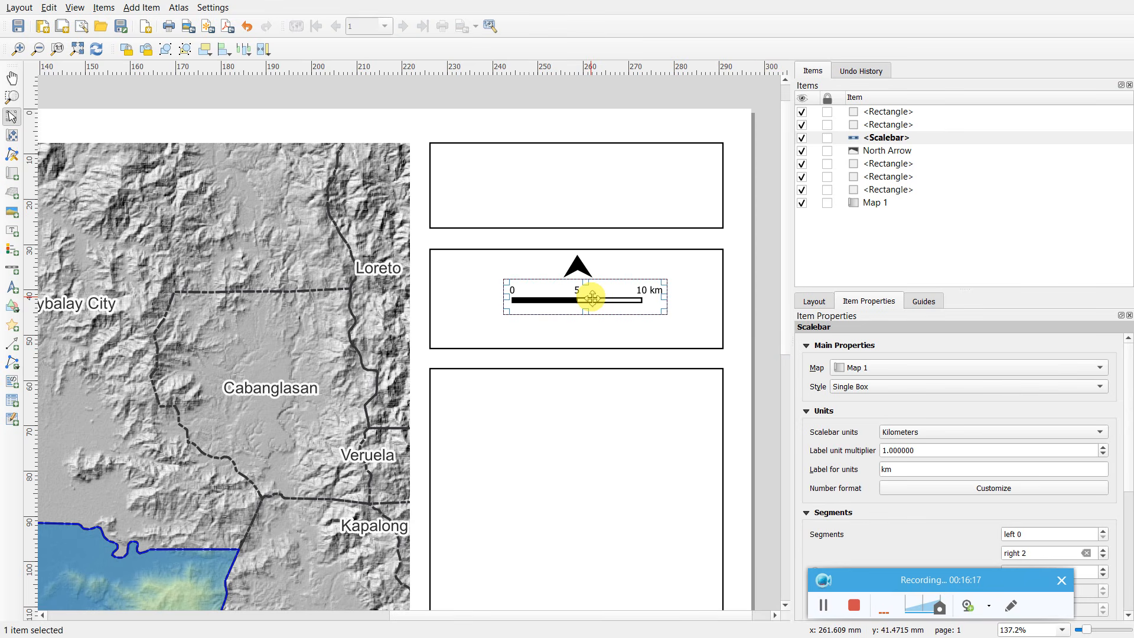
pyautogui.click(592, 298)
pyautogui.hotkey('ctrl', 'd')
pyautogui.moveTo(671, 313); pyautogui.dragTo(591, 327)
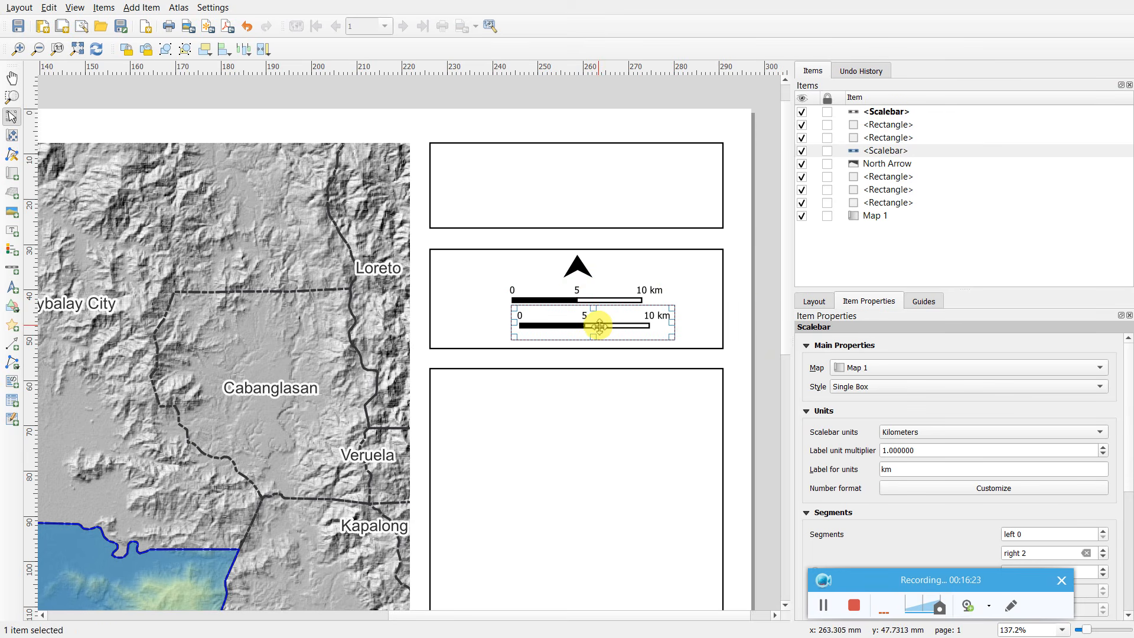
pyautogui.press('Left')
pyautogui.press('Left')
pyautogui.press('Right')
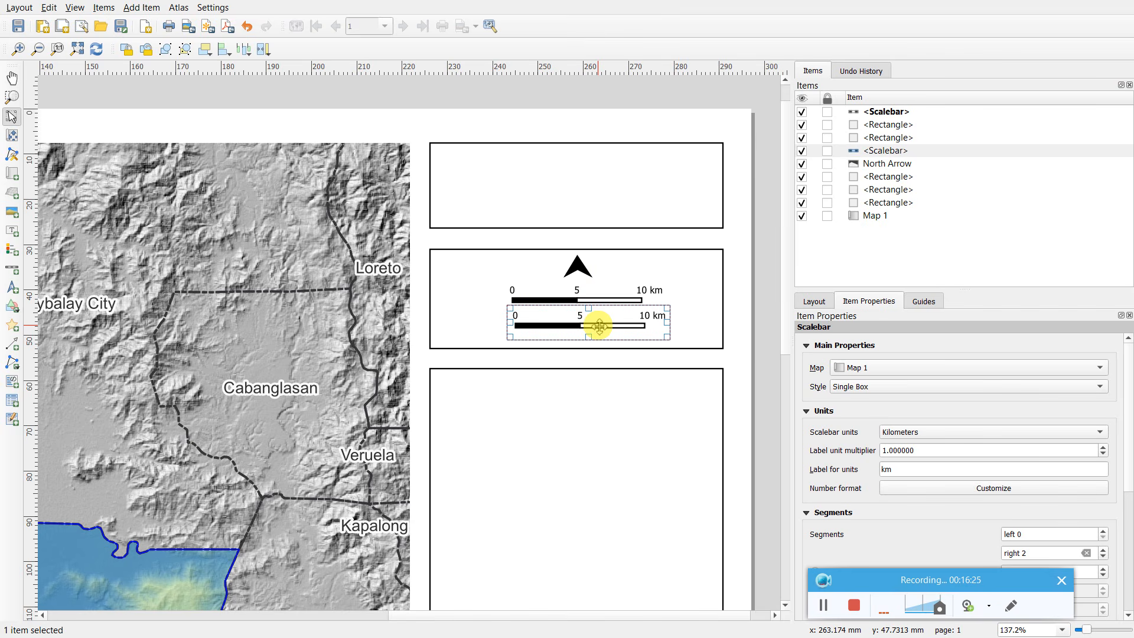
pyautogui.moveTo(579, 319); pyautogui.dragTo(576, 321)
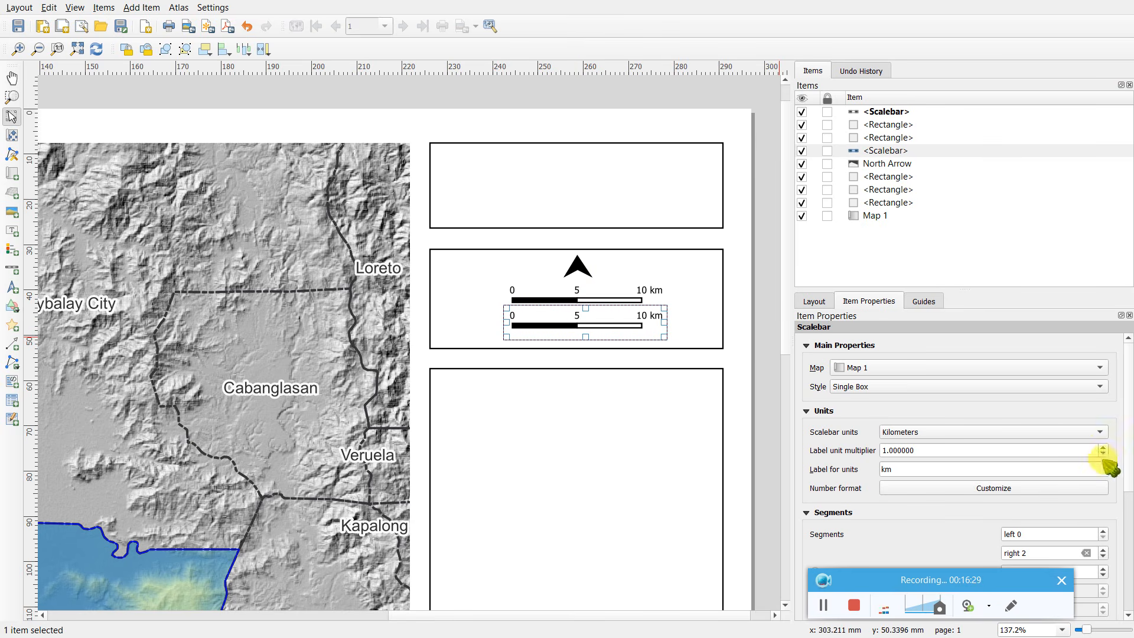
# - Examine the style, unit and segment settings of the lower scalebar
pyautogui.scroll(-3, 1128, 414)
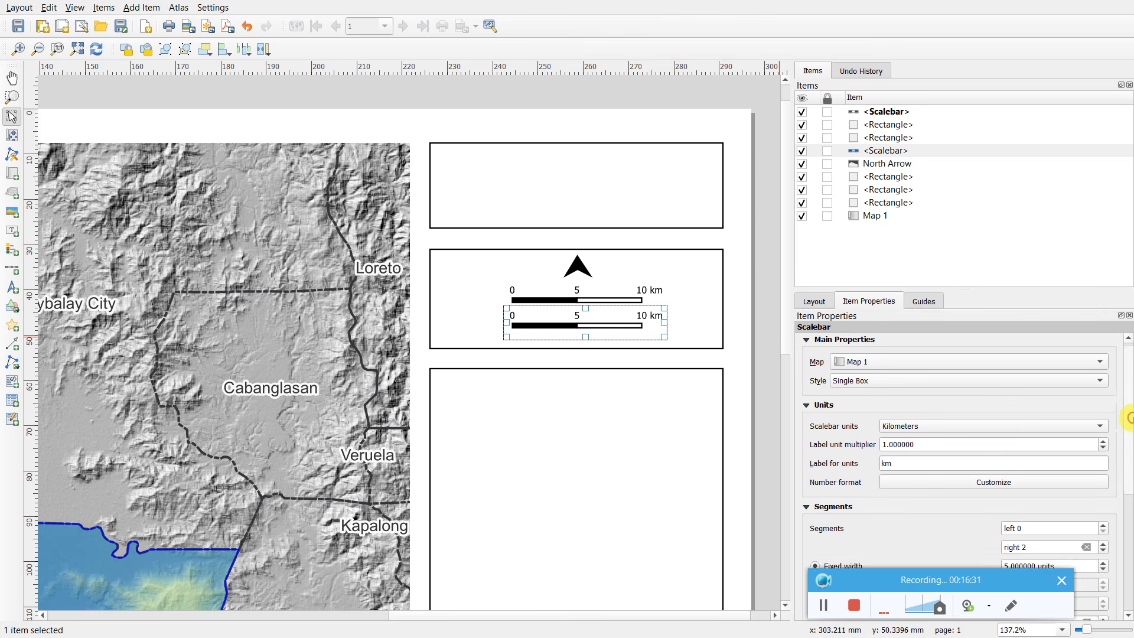
pyautogui.scroll(-5, 1128, 450)
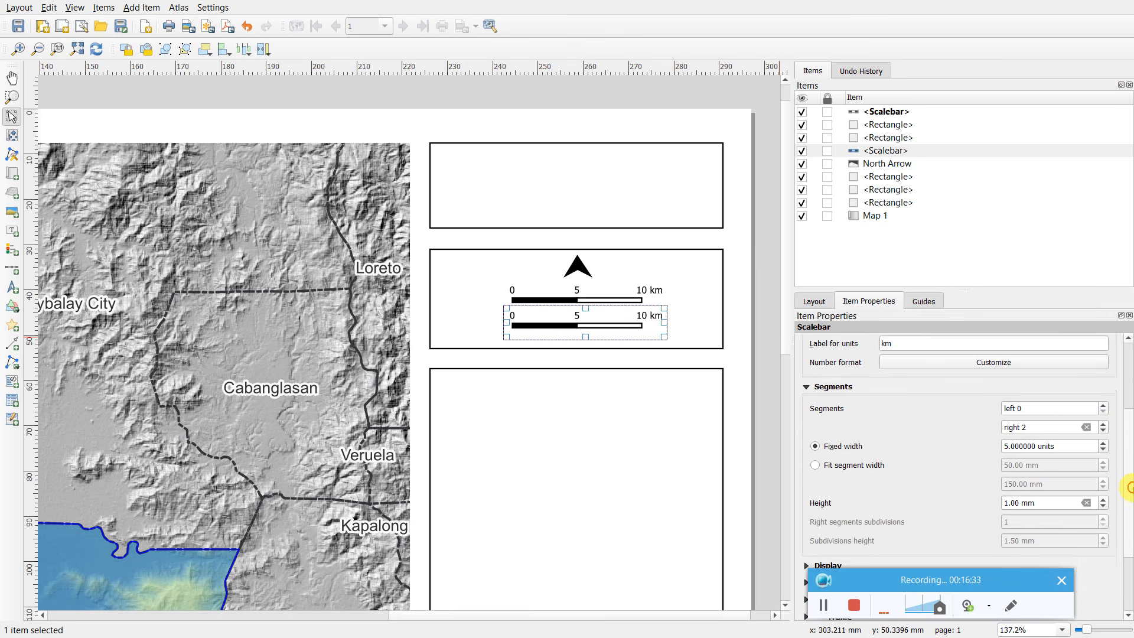
pyautogui.scroll(8, 1124, 360)
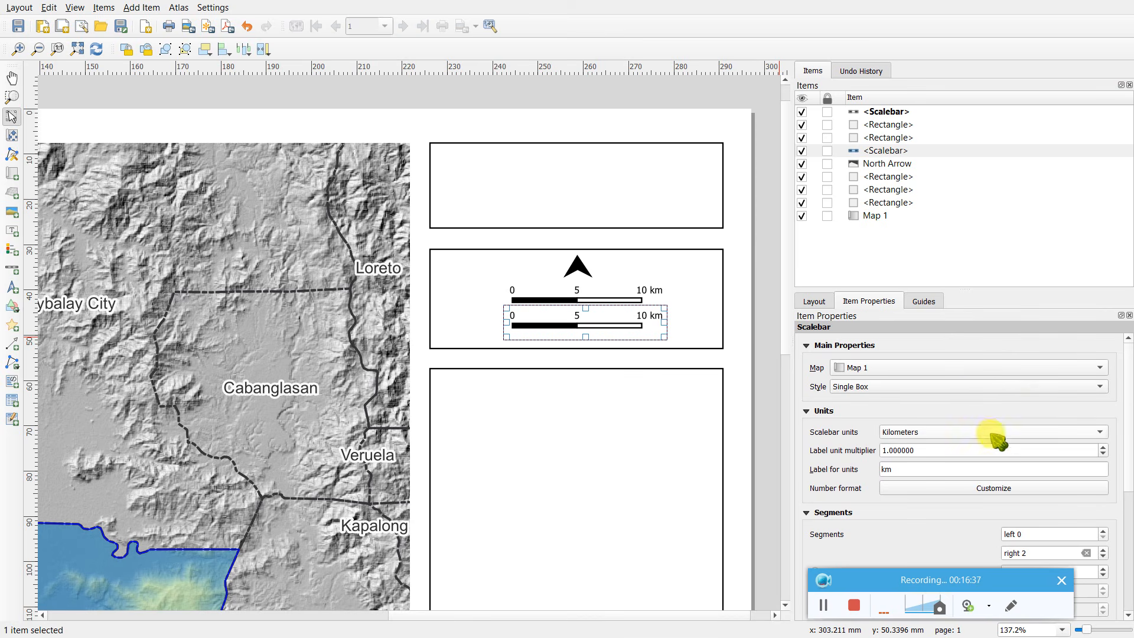
pyautogui.click(972, 388)
pyautogui.click(974, 388)
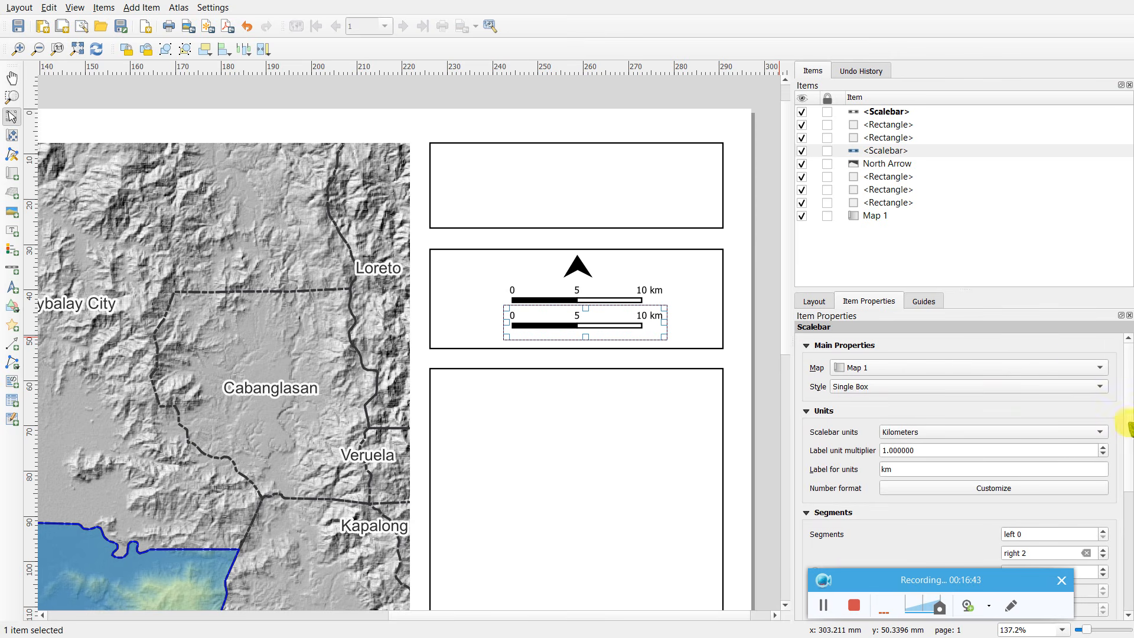
pyautogui.moveTo(1128, 440); pyautogui.dragTo(1122, 355)
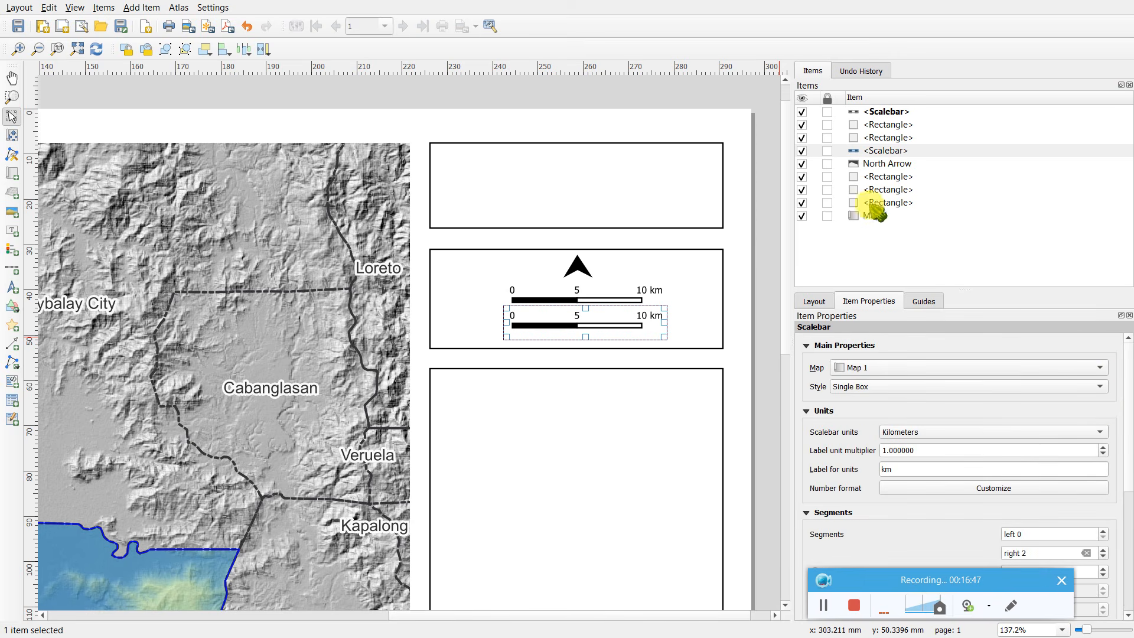
# - Compare the two scalebars in the layout and open the item properties of the lower one
pyautogui.click(886, 114)
pyautogui.click(880, 150)
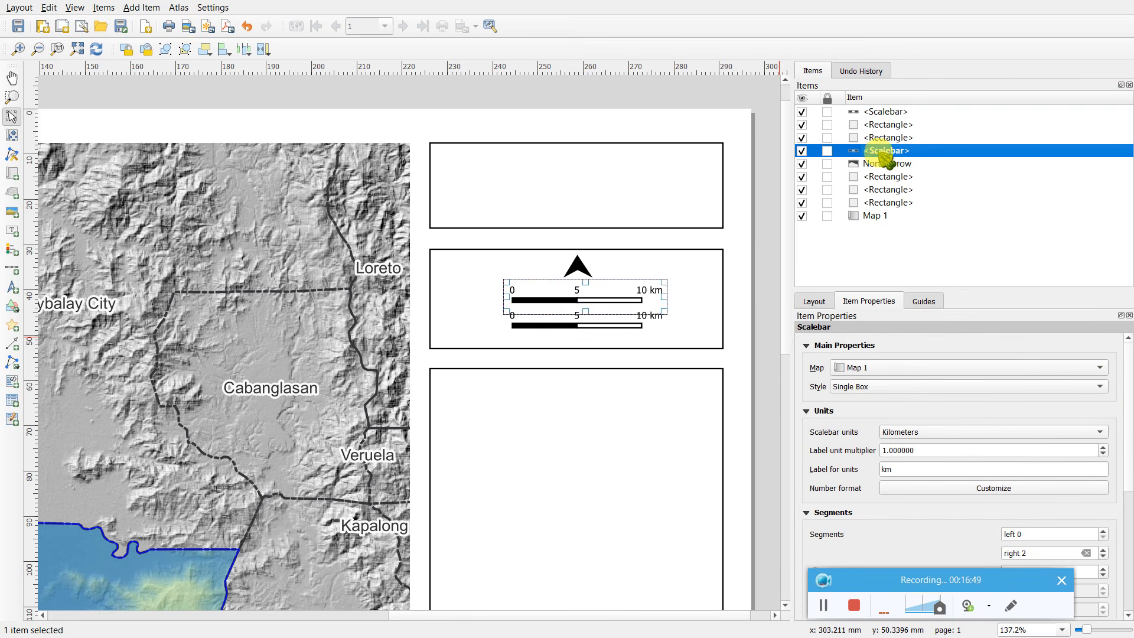
pyautogui.click(801, 151)
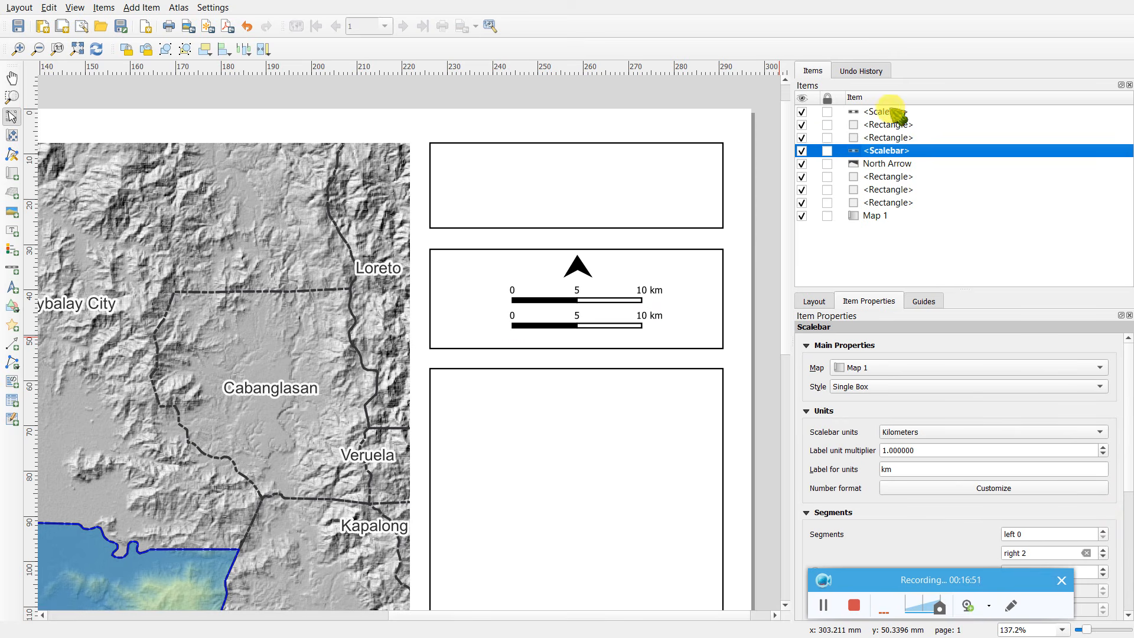
pyautogui.click(888, 111)
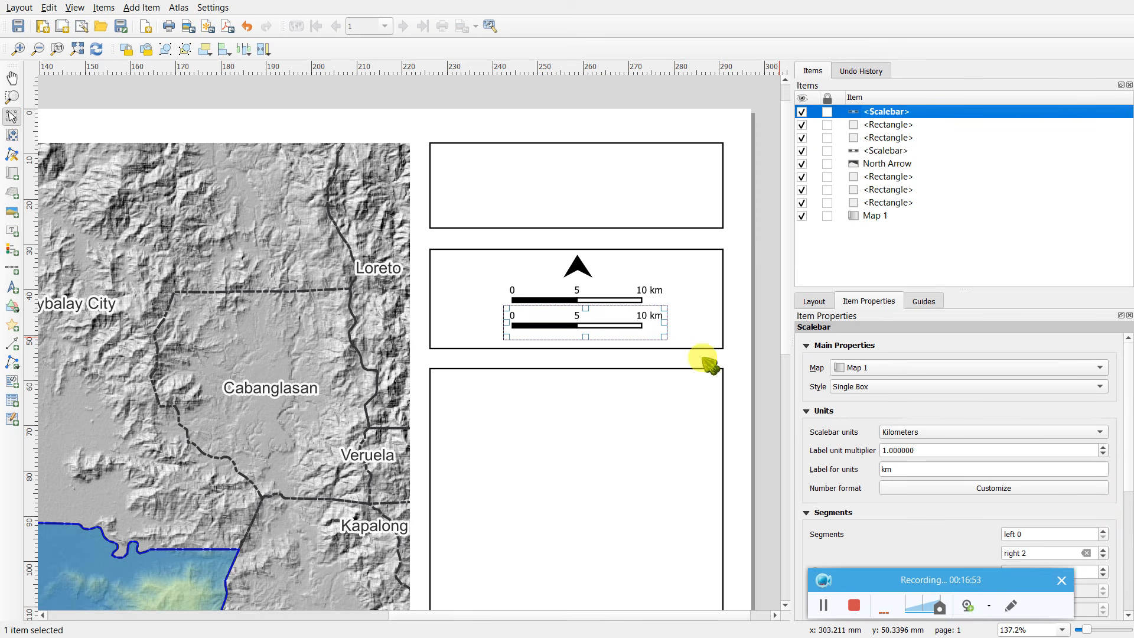
pyautogui.rightClick(601, 323)
pyautogui.click(584, 323)
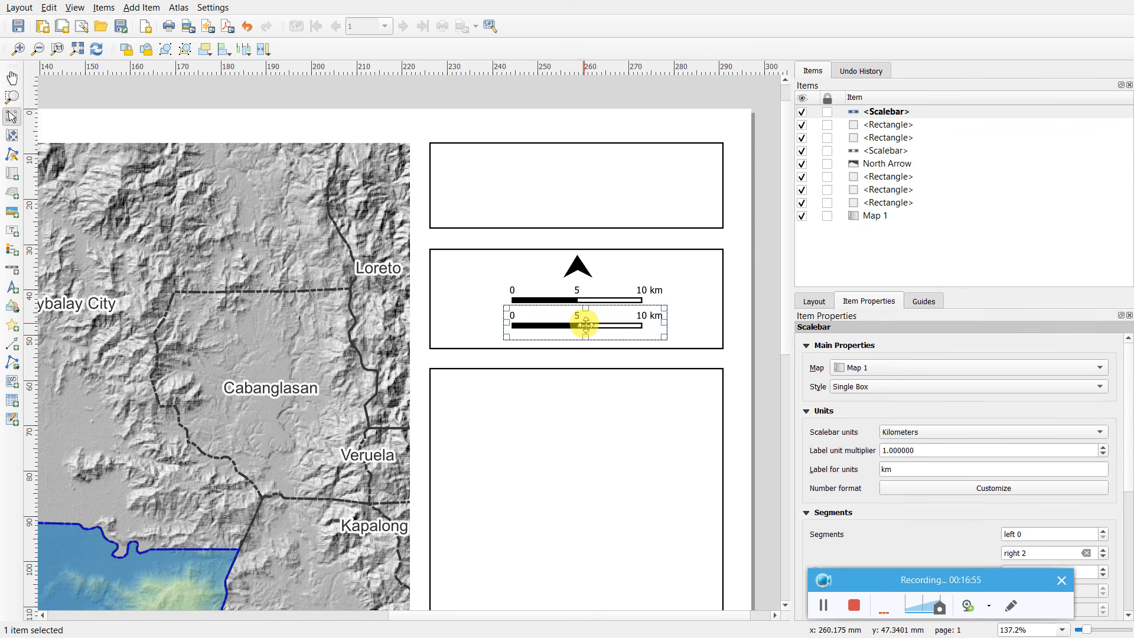
pyautogui.rightClick(584, 324)
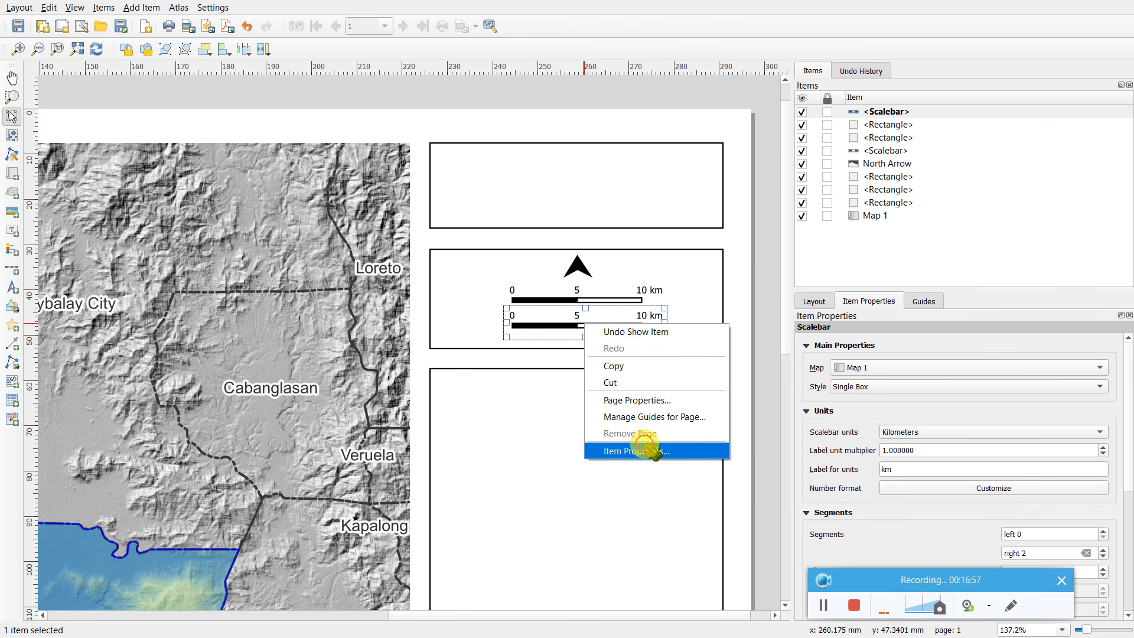
pyautogui.click(645, 450)
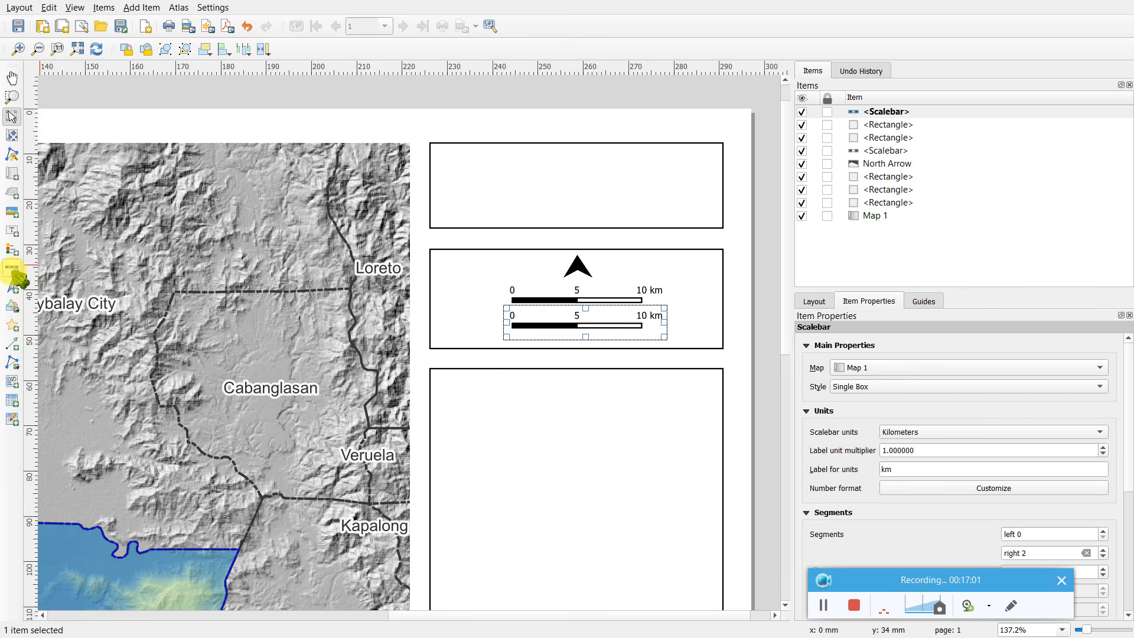
pyautogui.rightClick(12, 271)
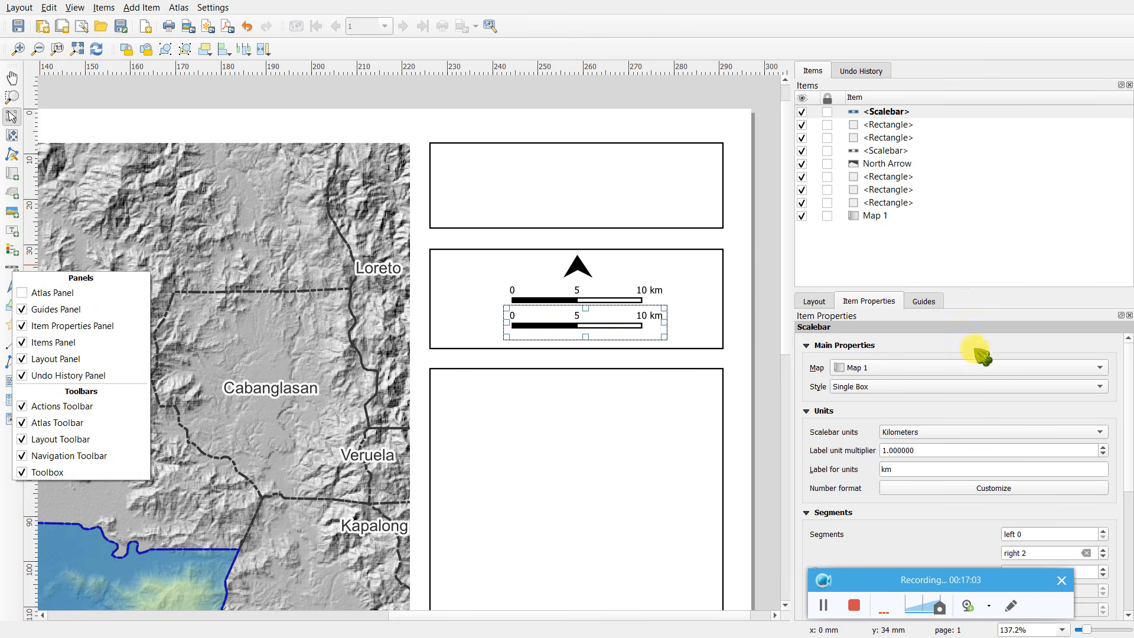
pyautogui.click(992, 340)
# - Expand the lower scalebar's display settings and review them together with its segment settings
pyautogui.moveTo(1128, 387); pyautogui.dragTo(1128, 542)
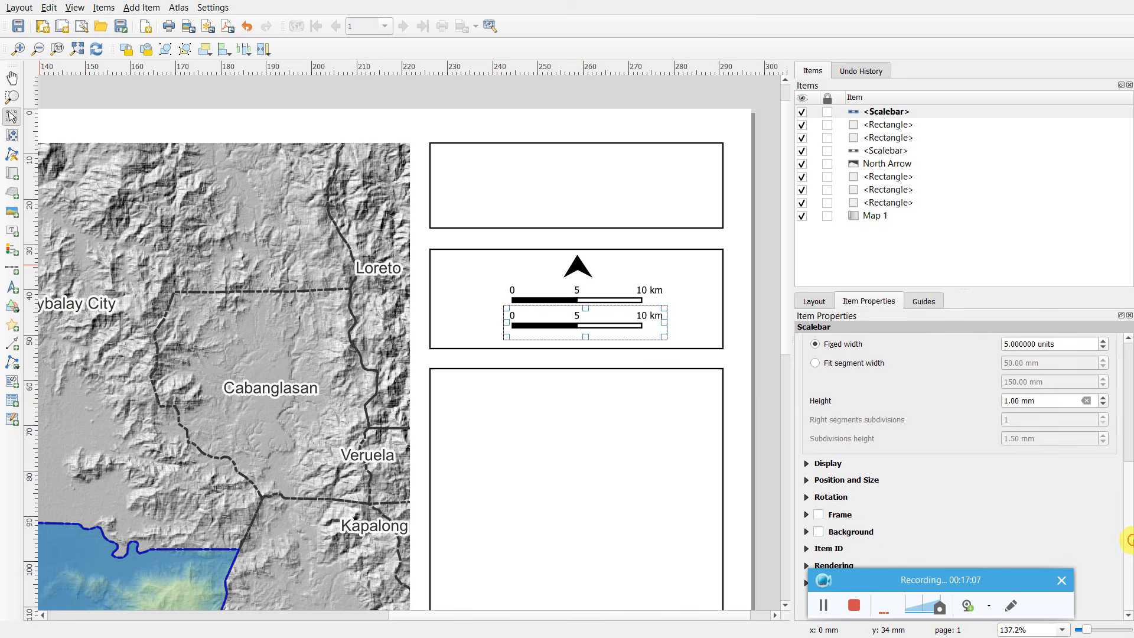
pyautogui.moveTo(969, 579); pyautogui.dragTo(1037, 574)
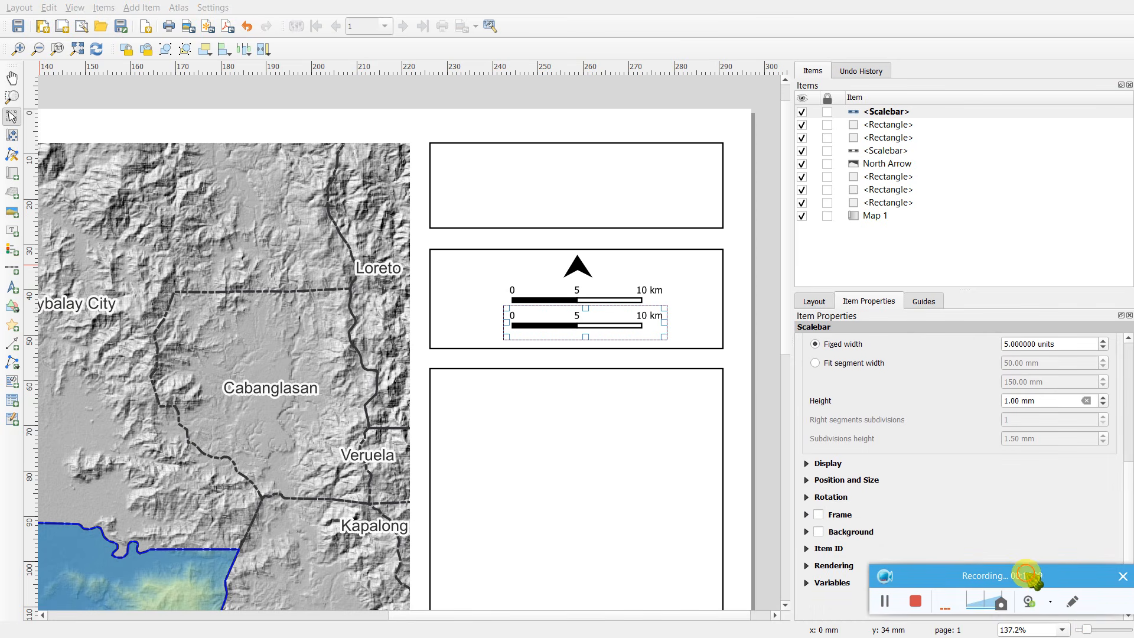
pyautogui.click(809, 464)
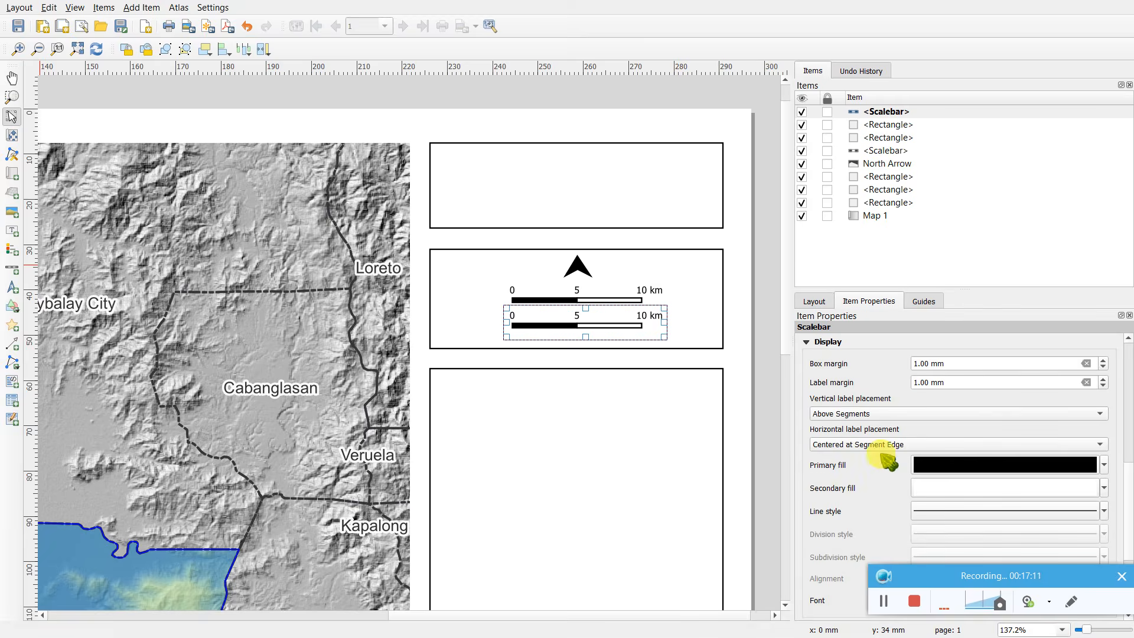
pyautogui.scroll(-2, 878, 468)
pyautogui.scroll(3, 880, 426)
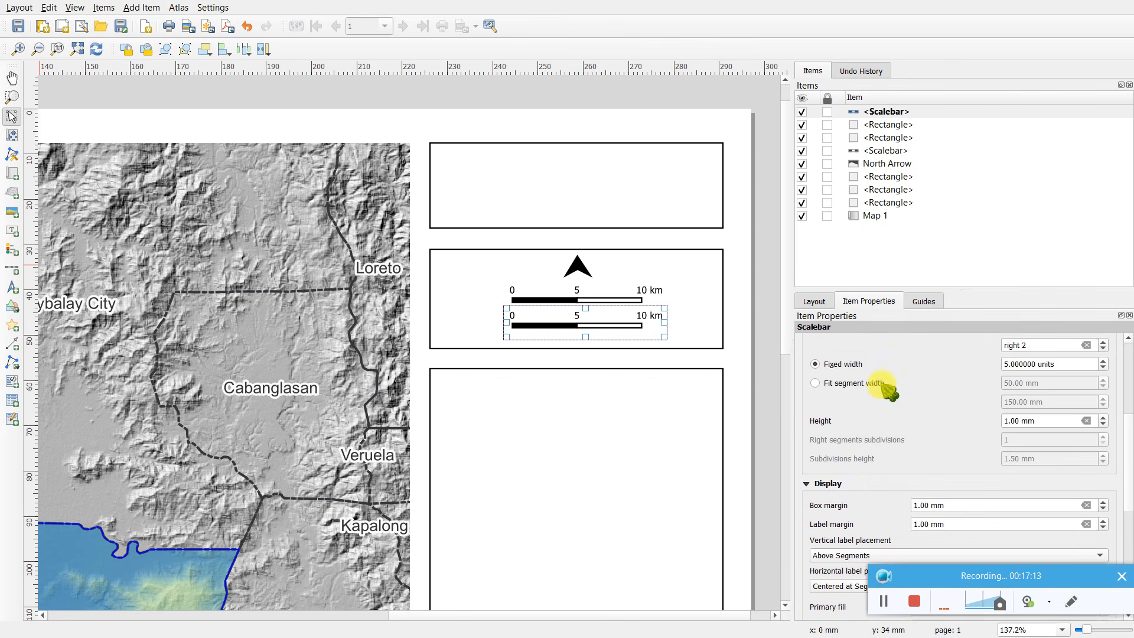
pyautogui.scroll(2, 933, 437)
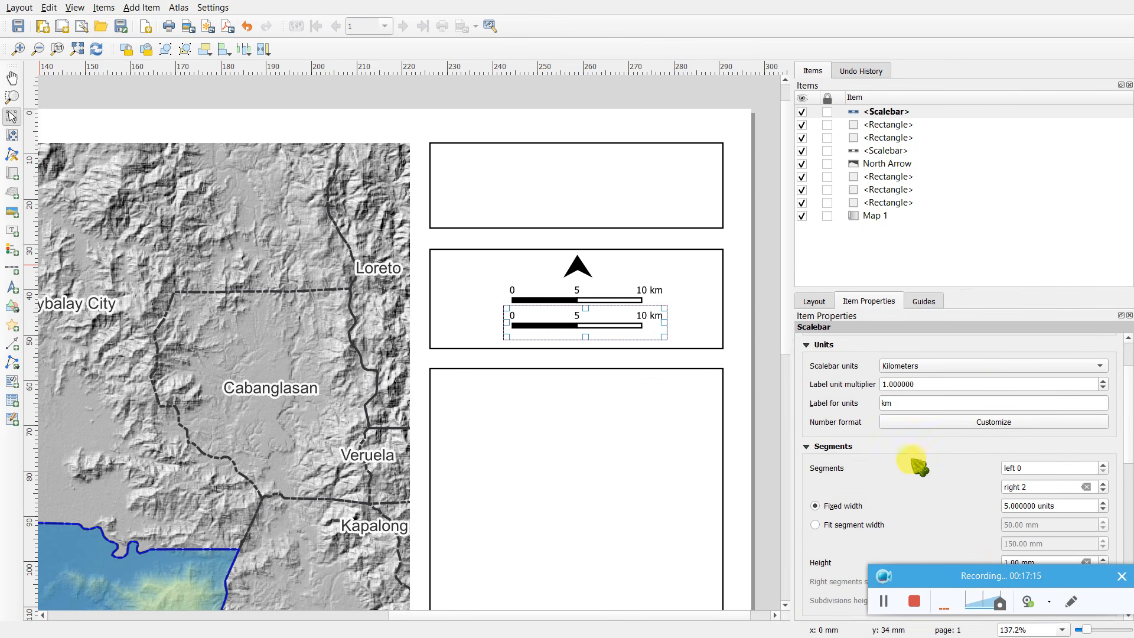
# - Check the available units for the lower scalebar and choose Kilometers
pyautogui.click(916, 414)
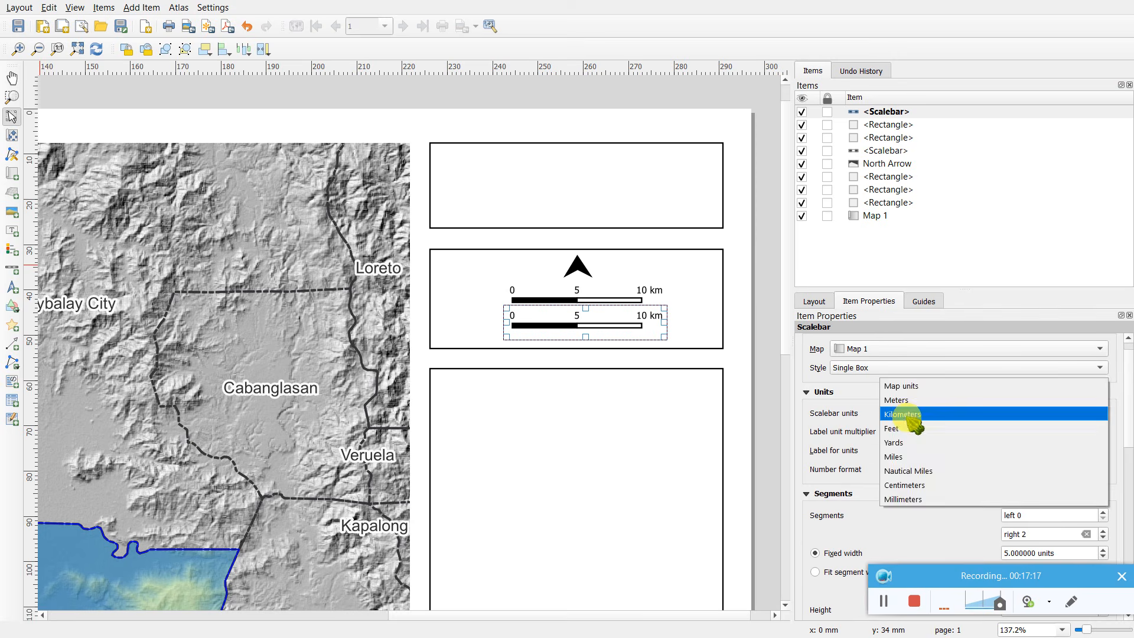
pyautogui.click(898, 401)
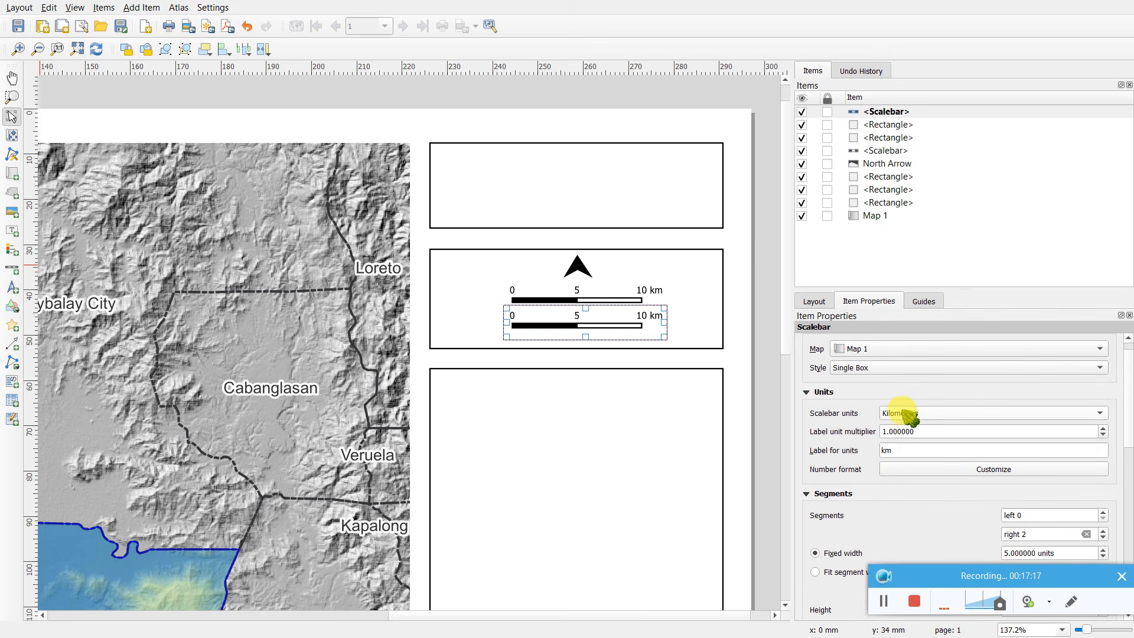
pyautogui.click(939, 416)
pyautogui.click(936, 425)
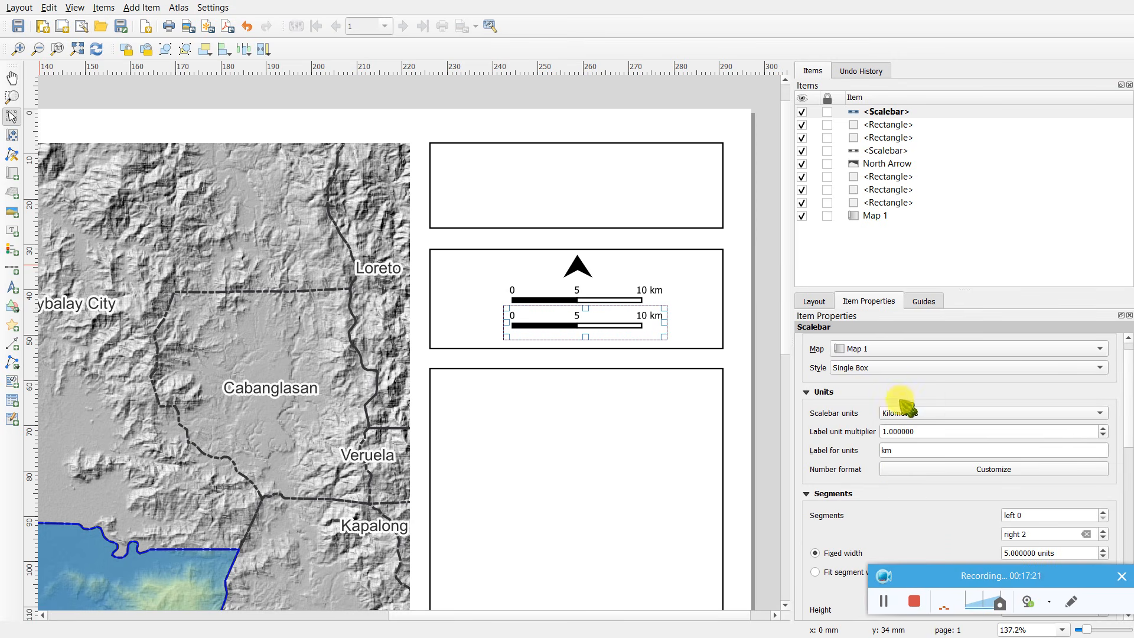
# - Compare both scalebars again and examine the lower one's properties through to its position and size settings
pyautogui.moveTo(1126, 408); pyautogui.dragTo(1126, 392)
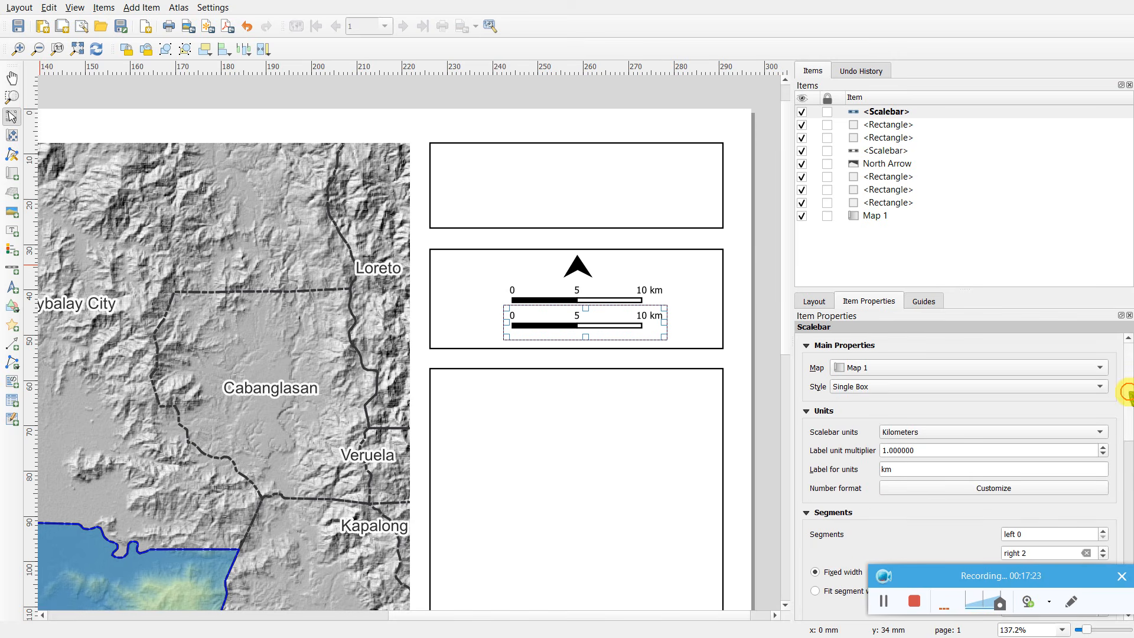
pyautogui.click(830, 260)
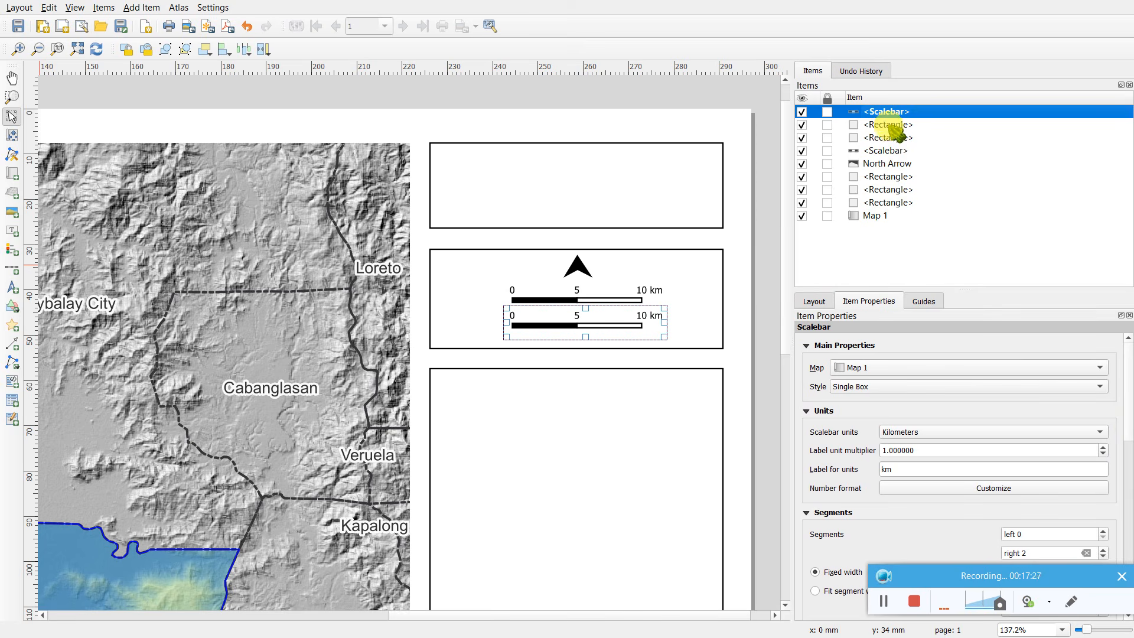
pyautogui.click(888, 150)
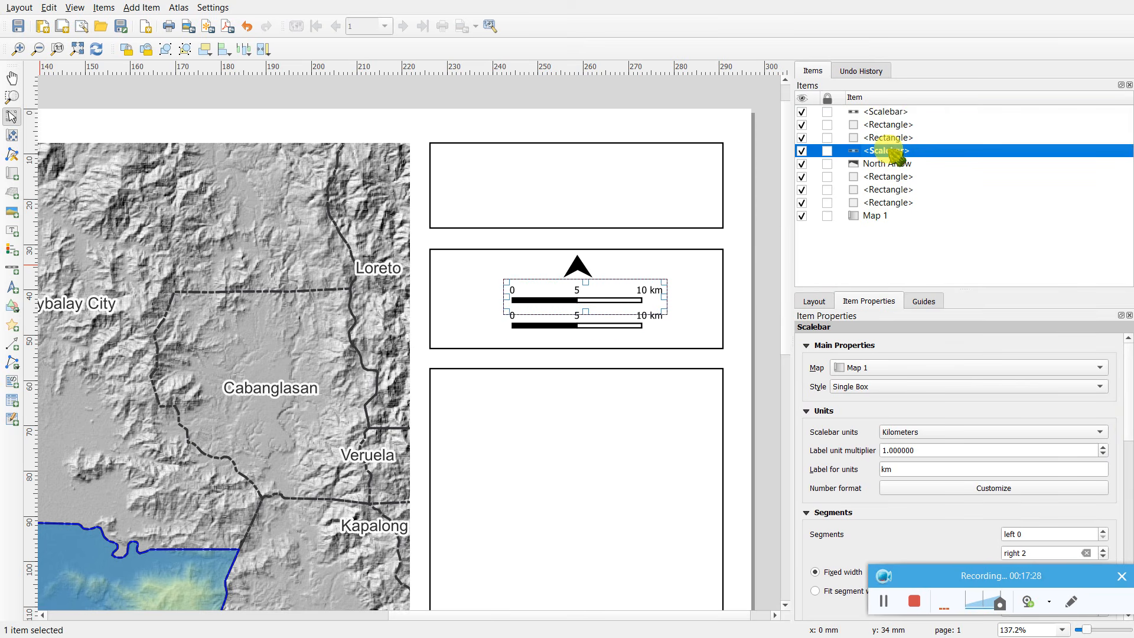
pyautogui.click(890, 112)
pyautogui.rightClick(585, 325)
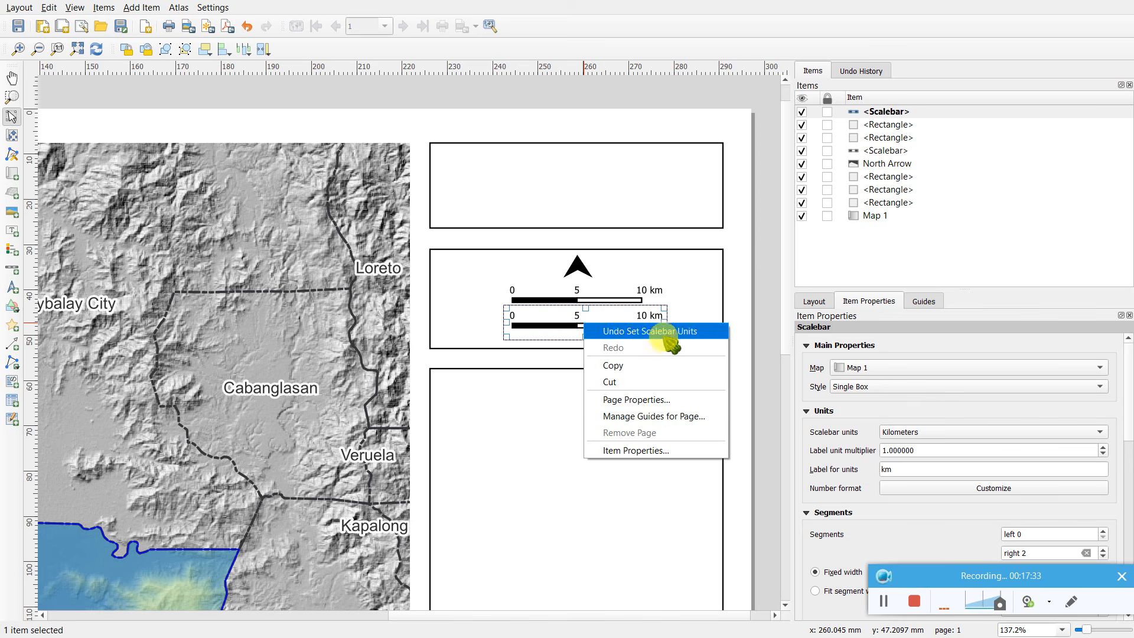
pyautogui.click(650, 450)
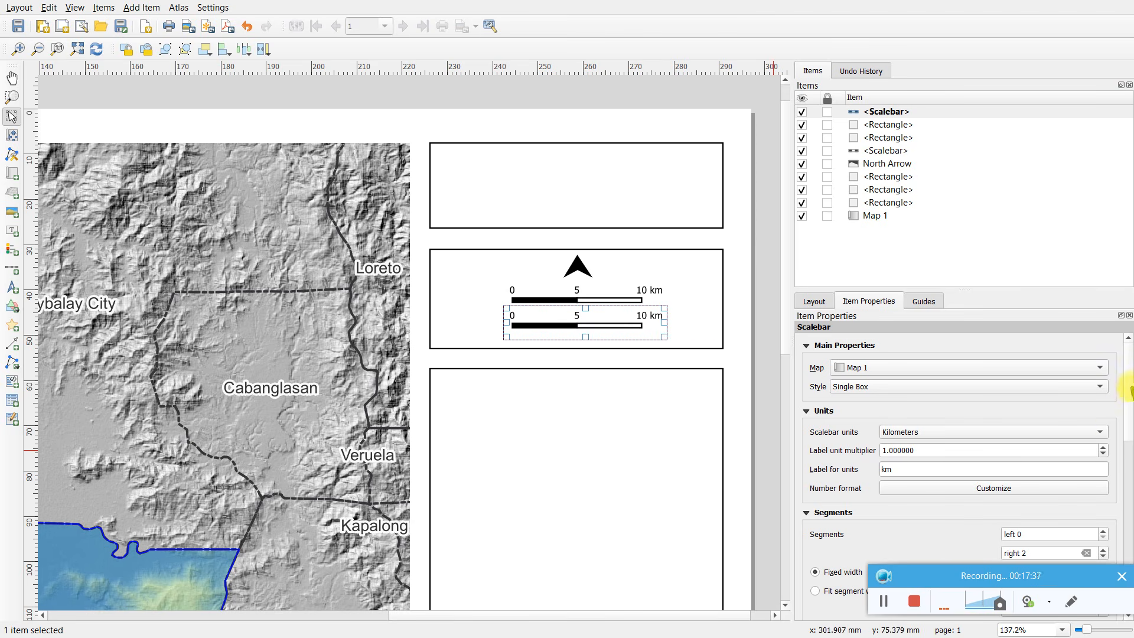
pyautogui.moveTo(1128, 387); pyautogui.dragTo(1128, 561)
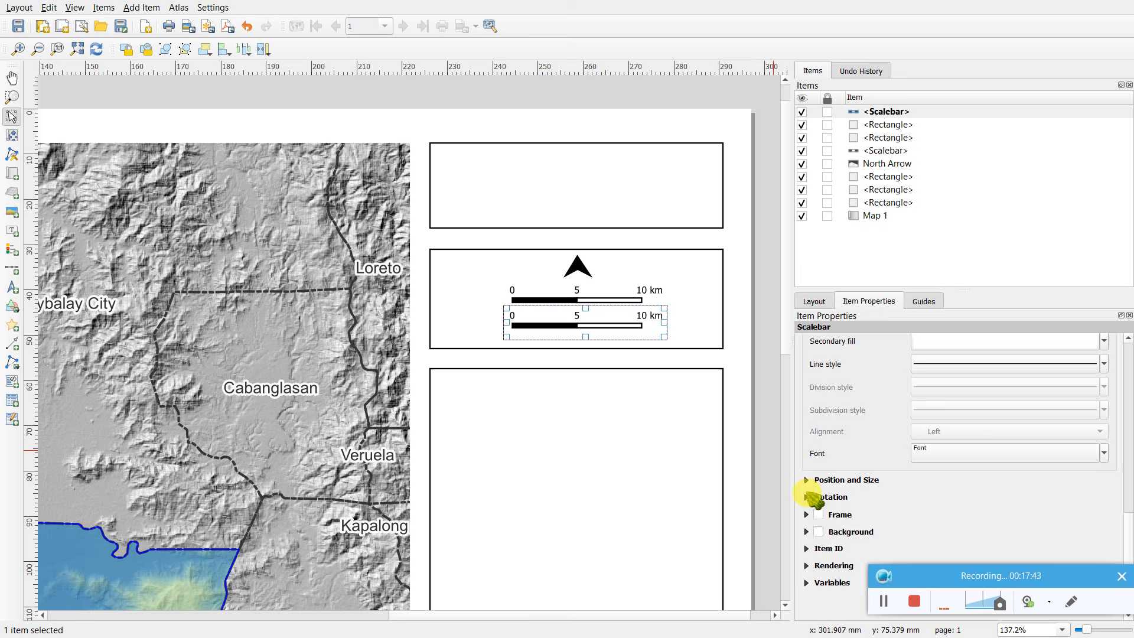
pyautogui.click(806, 480)
pyautogui.click(807, 480)
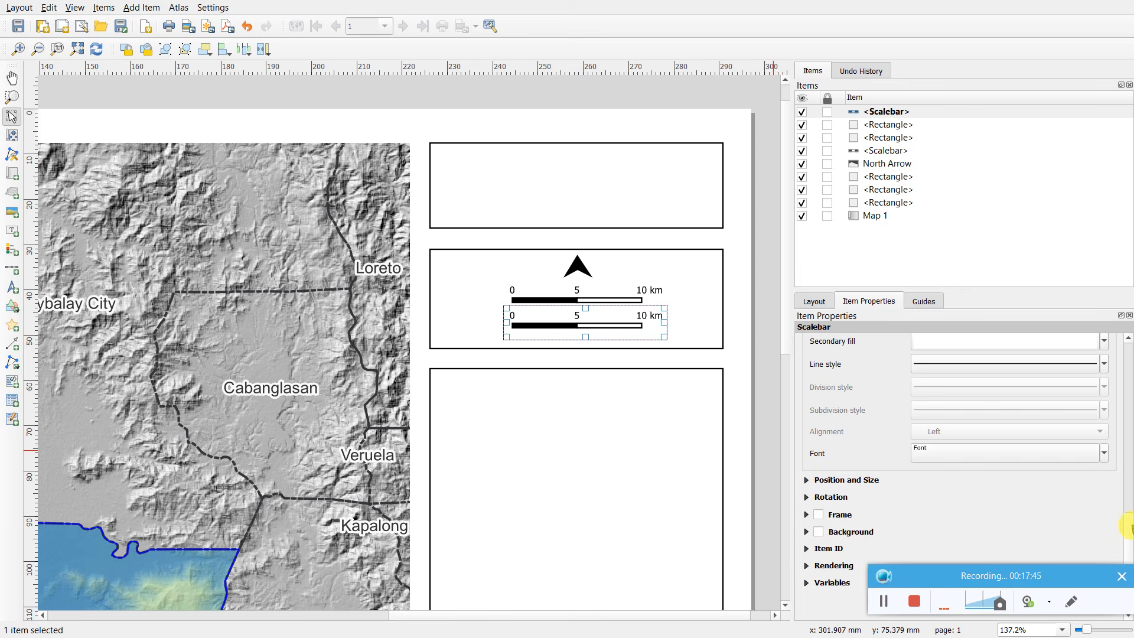
pyautogui.moveTo(1128, 535); pyautogui.dragTo(1128, 351)
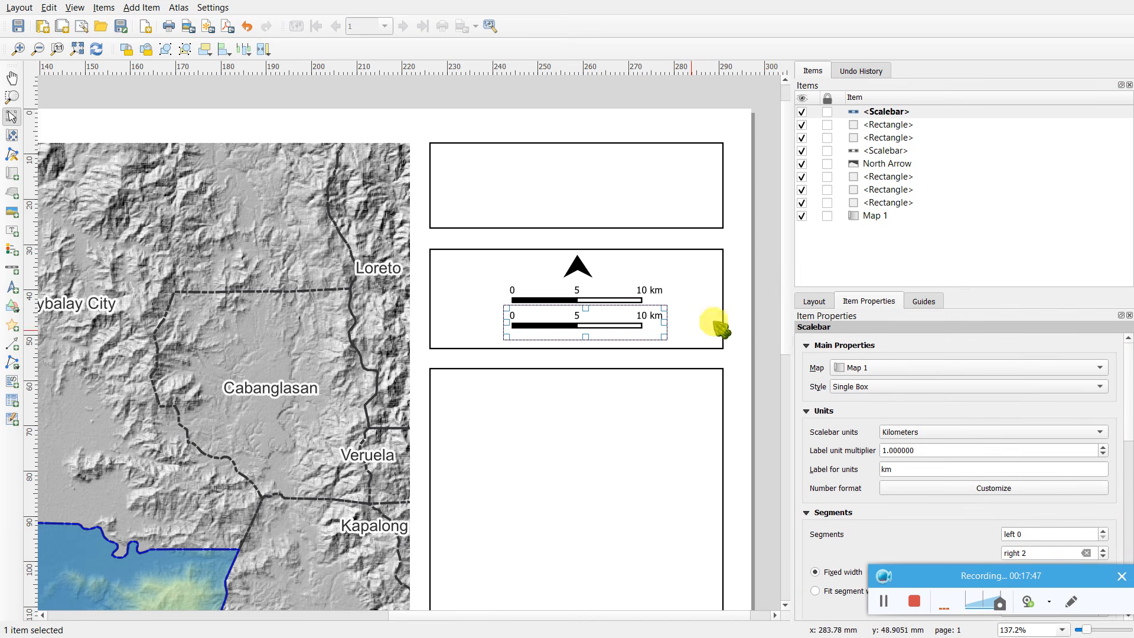
# - Delete the lower duplicate scalebar from the box with the north arrow
pyautogui.click(765, 286)
pyautogui.click(629, 323)
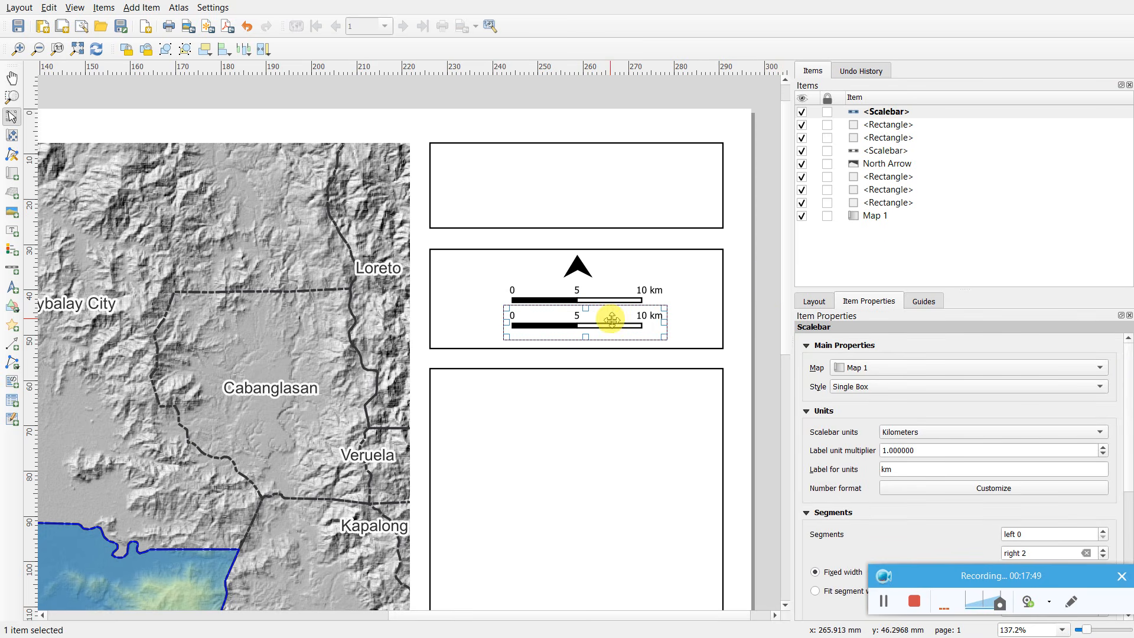
pyautogui.press('Delete')
pyautogui.click(765, 282)
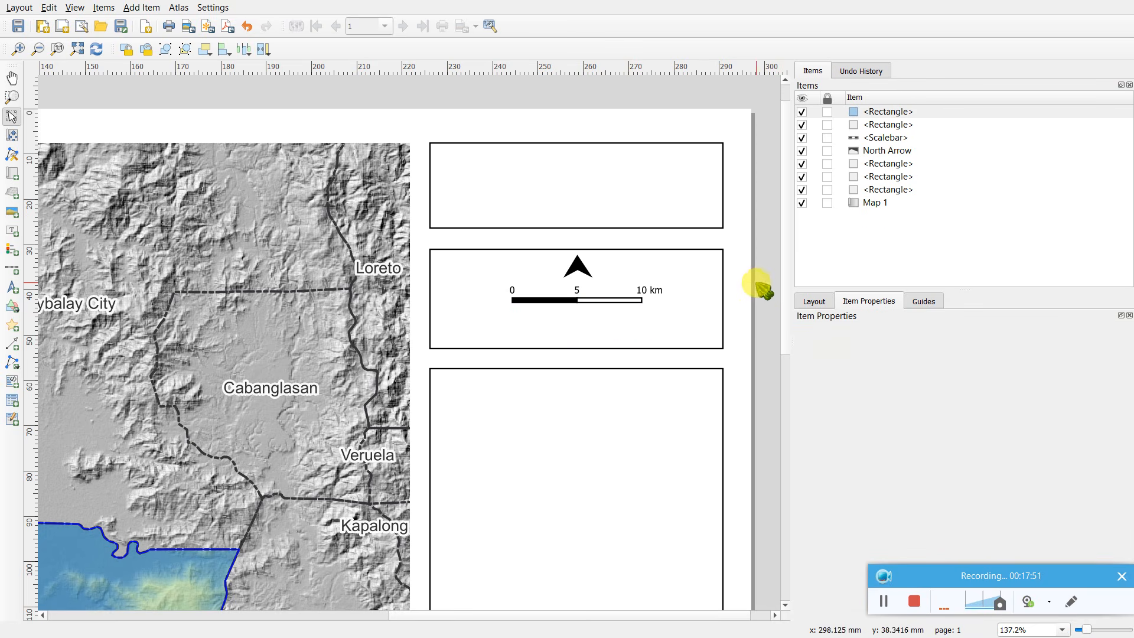
# - Add a text label below the remaining scalebar reading "WGS 1984 UTM Zone 51N"
pyautogui.click(12, 231)
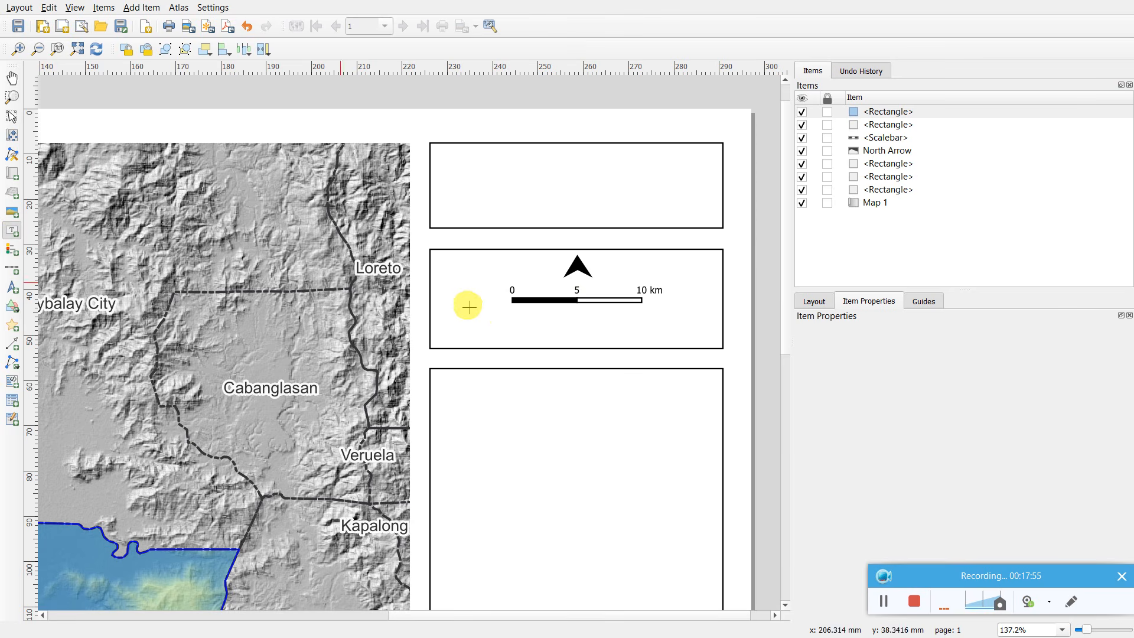
pyautogui.moveTo(477, 315); pyautogui.dragTo(660, 332)
pyautogui.click(898, 389)
pyautogui.hotkey('ctrl', 'a')
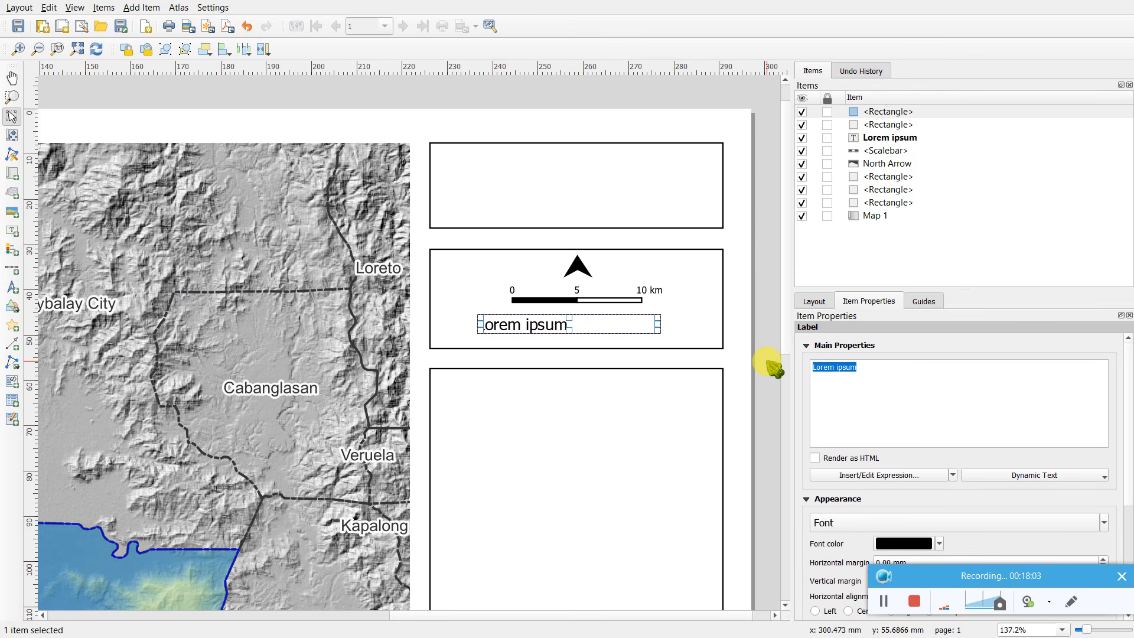
pyautogui.write('WGS 1984 UTM Zone 51N')
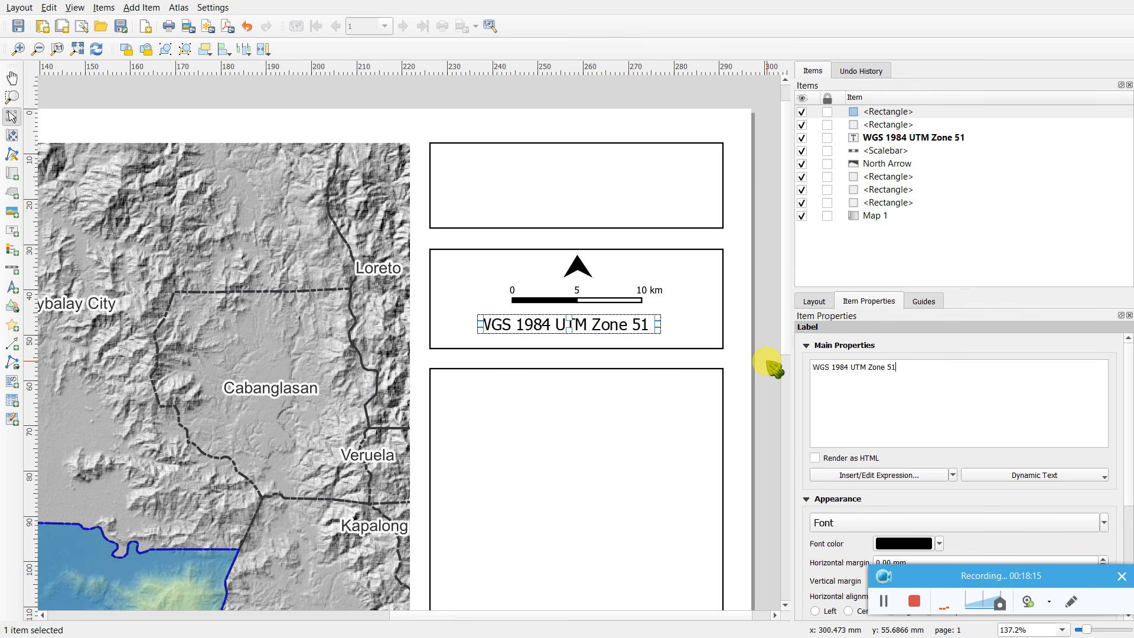
# - Set the font size of the coordinate system label to 8
pyautogui.click(1033, 523)
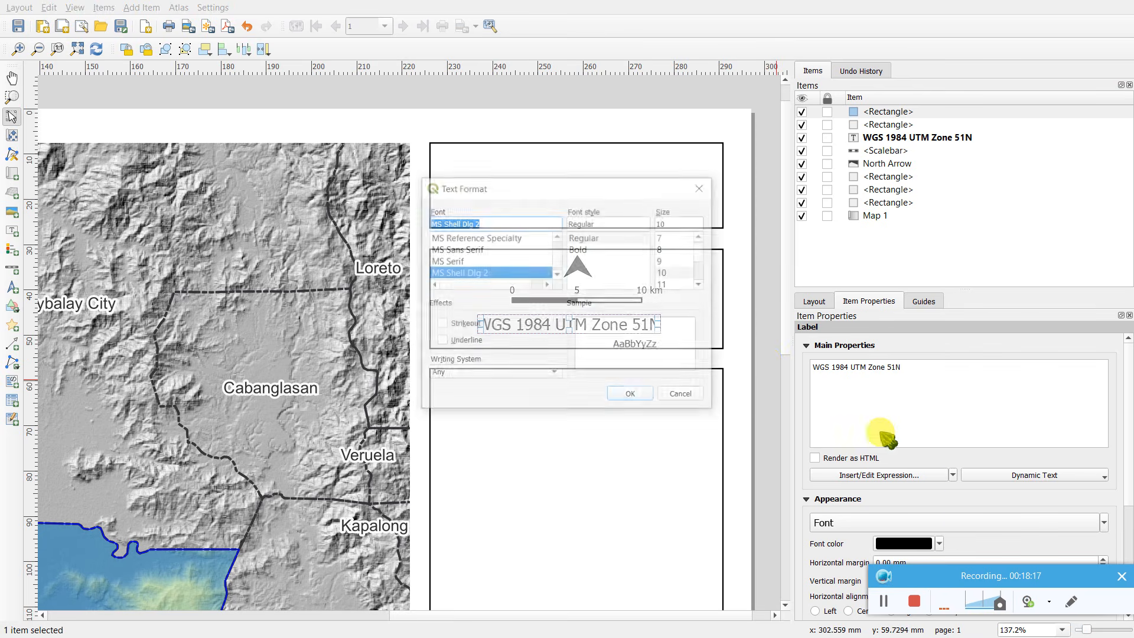
pyautogui.click(666, 249)
pyautogui.click(632, 396)
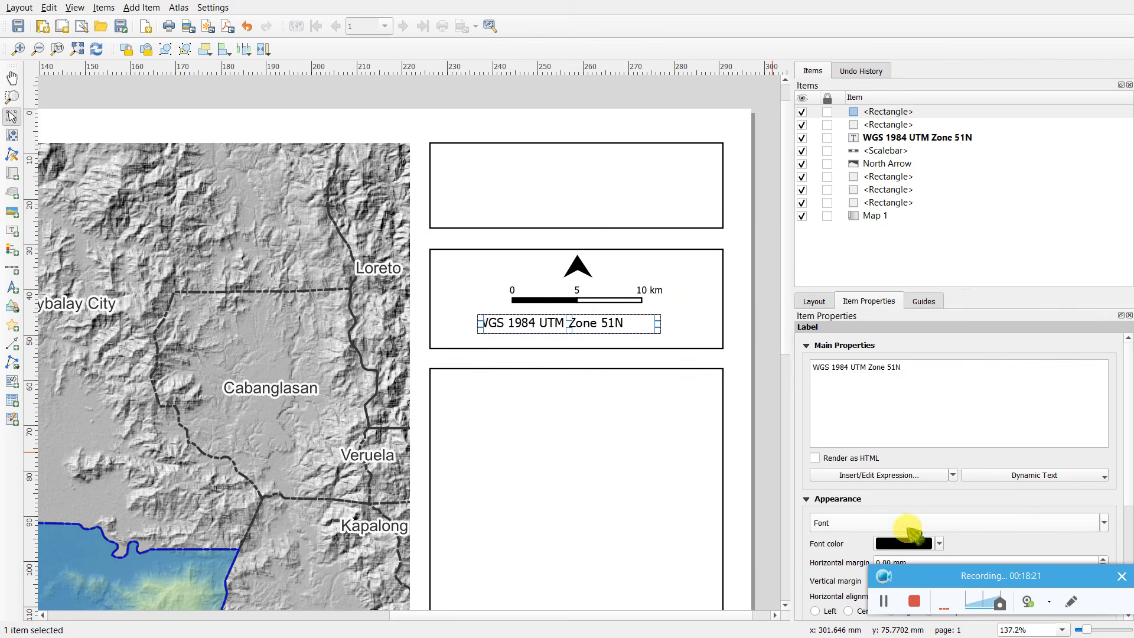
# - Set the font size of the coordinate system label to 6
pyautogui.click(679, 242)
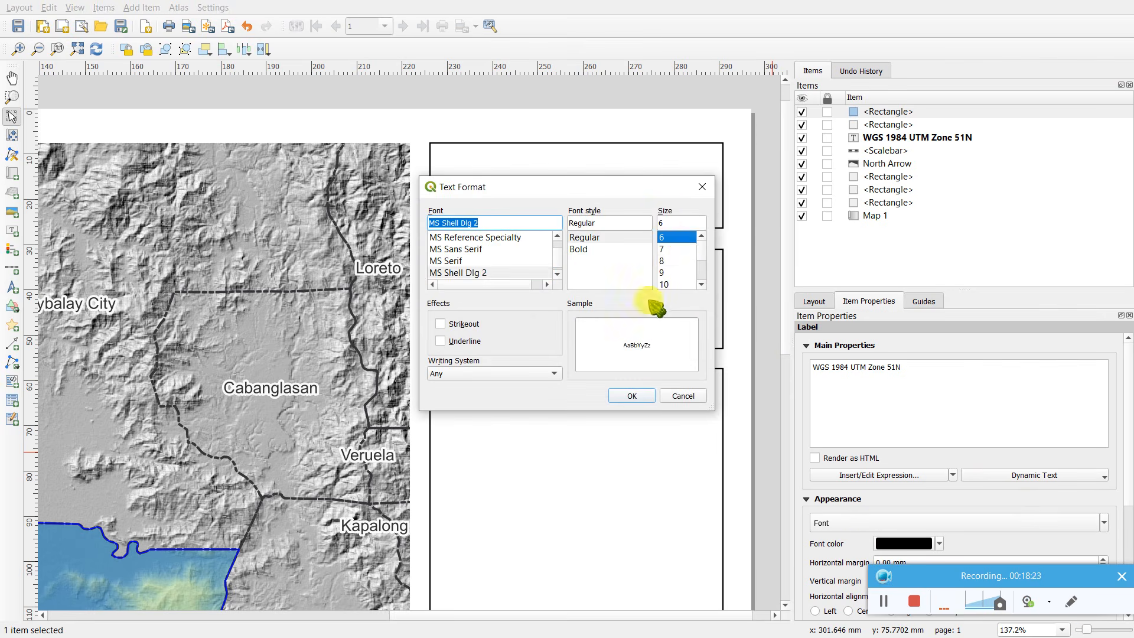
pyautogui.click(637, 394)
pyautogui.click(767, 315)
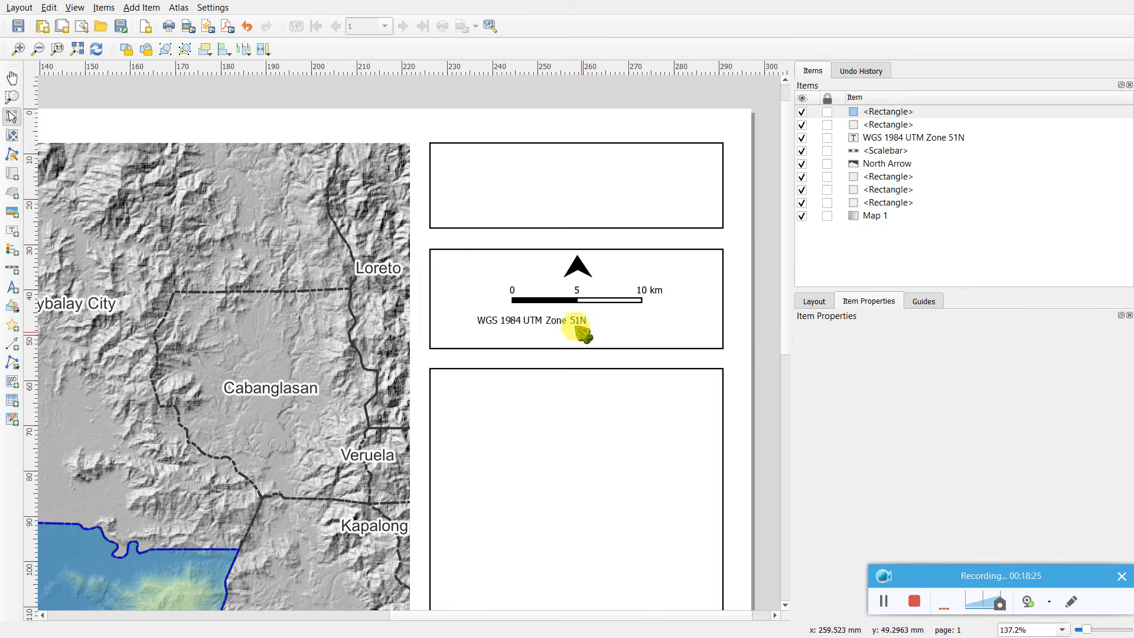
# - Align the coordinate system label's text to the center horizontally and to the middle vertically
pyautogui.click(572, 323)
pyautogui.moveTo(542, 320); pyautogui.dragTo(542, 320)
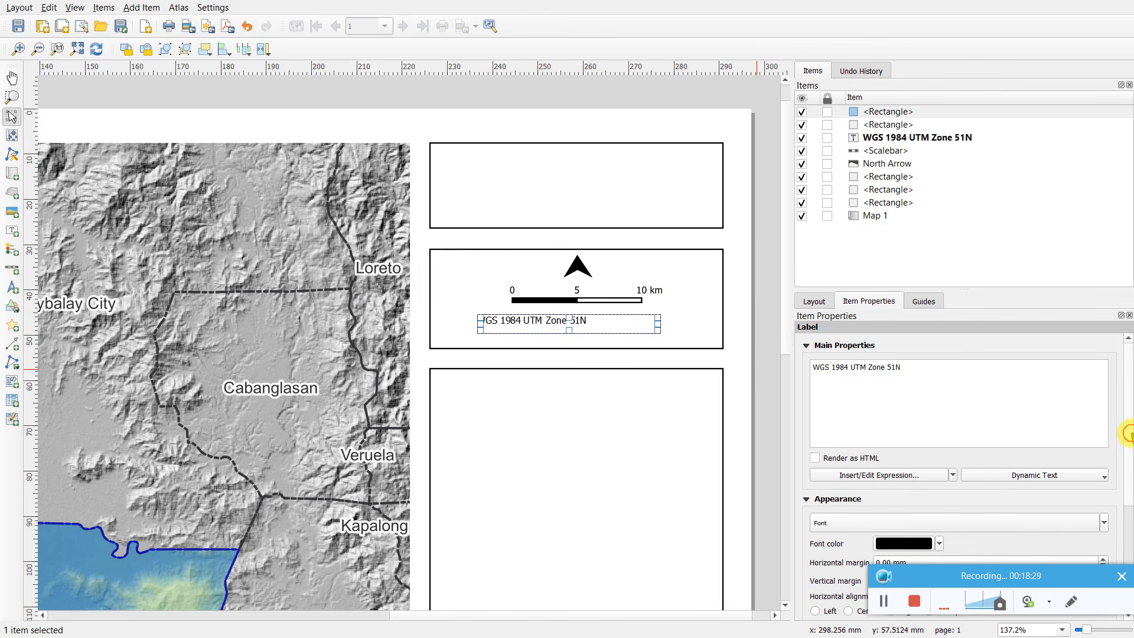
pyautogui.scroll(-3, 1128, 434)
pyautogui.click(848, 484)
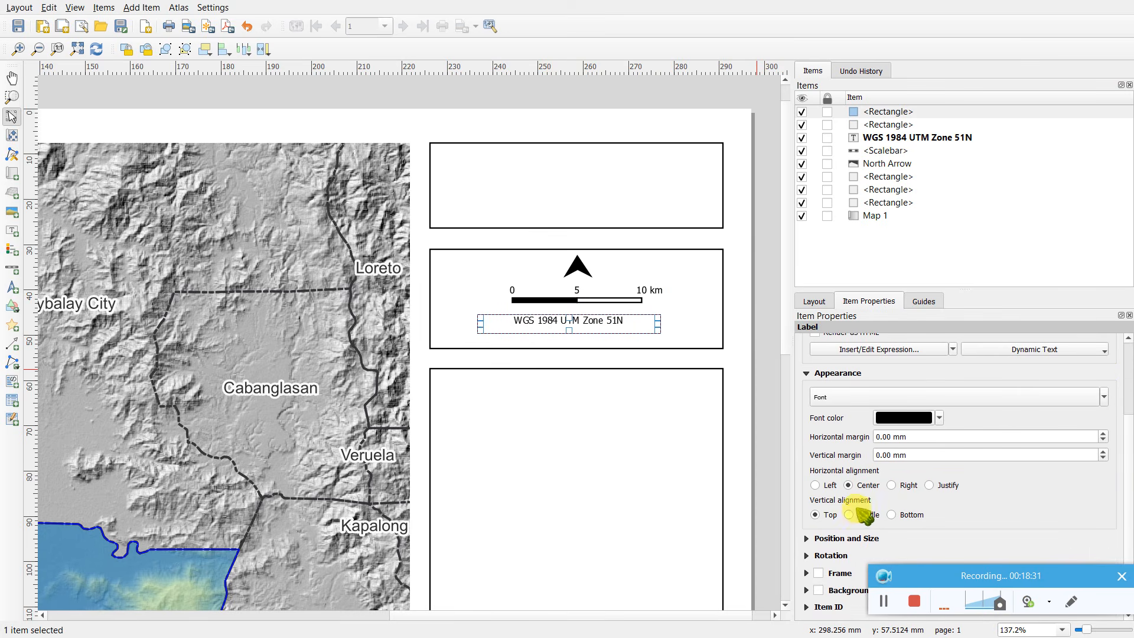
pyautogui.click(860, 515)
pyautogui.click(768, 331)
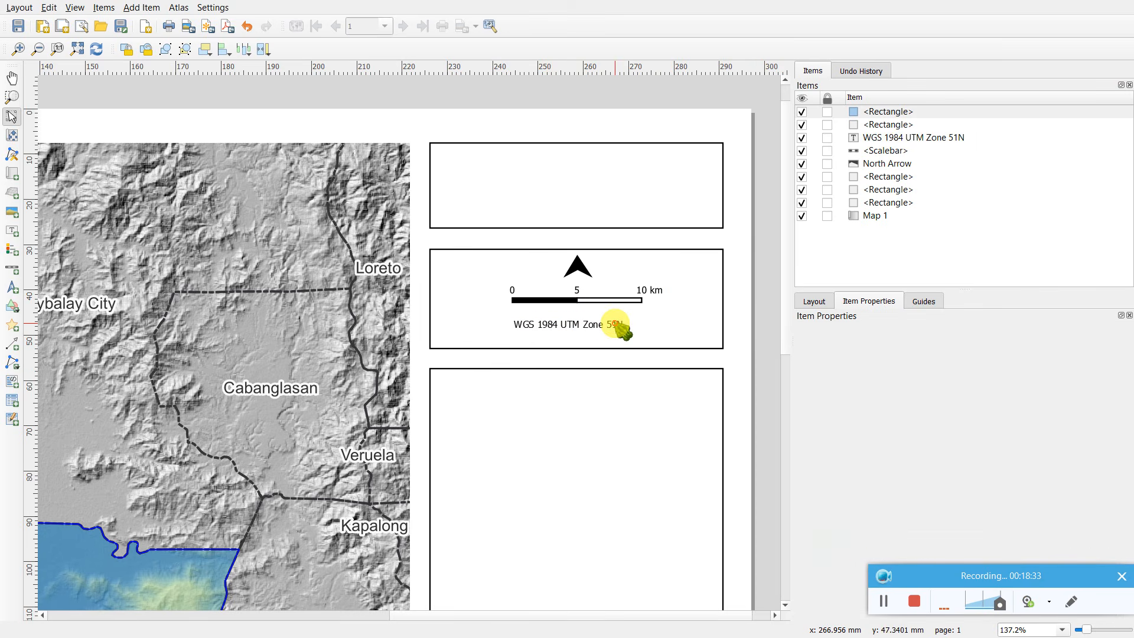
# - Nudge the coordinate system label sideways until it is centred beneath the north arrow and scalebar
pyautogui.click(617, 328)
pyautogui.press('Right')
pyautogui.press('Right')
pyautogui.press('Right')
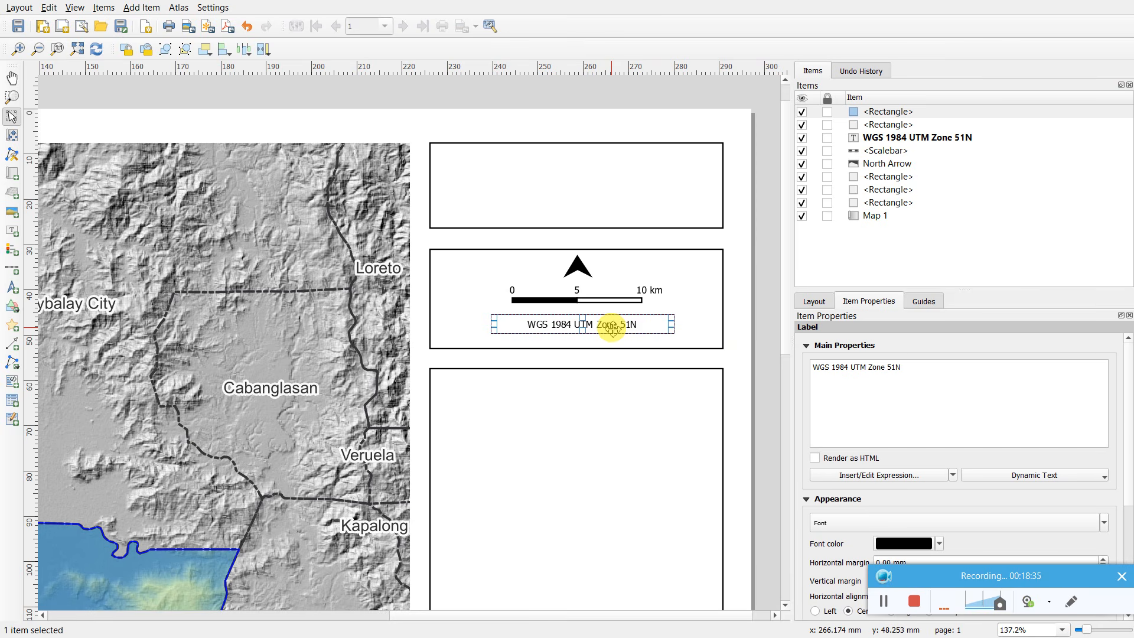
pyautogui.press('Left')
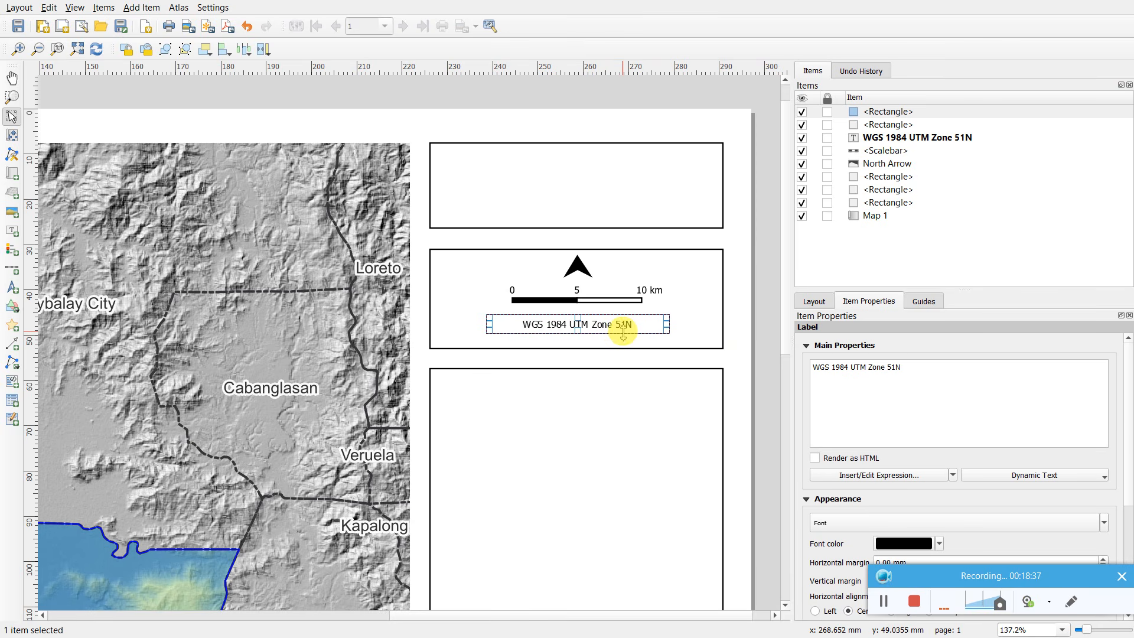
pyautogui.press('Up')
pyautogui.press('Down')
pyautogui.click(774, 335)
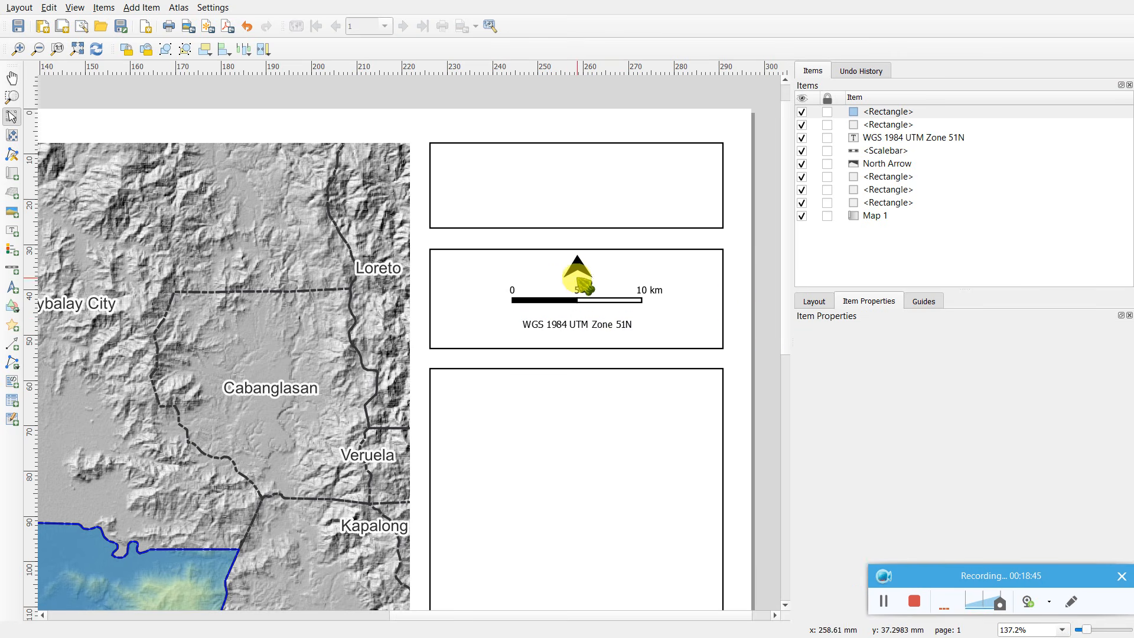
# - Duplicate the coordinate system label and stack the two labels closely below the scalebar
pyautogui.click(580, 297)
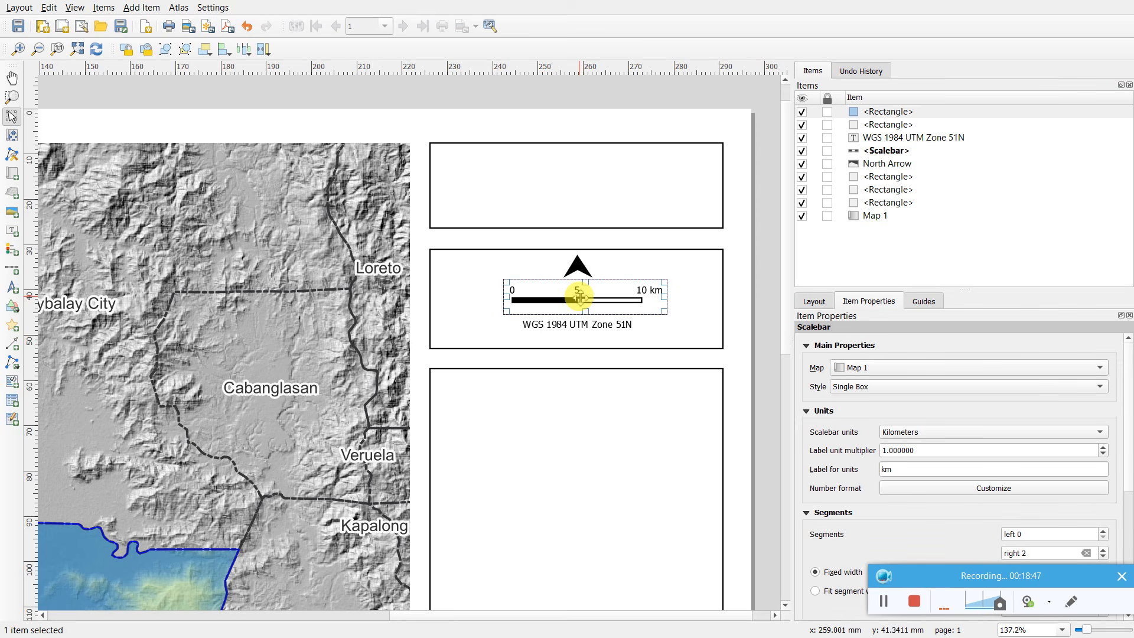
pyautogui.click(768, 325)
pyautogui.click(606, 328)
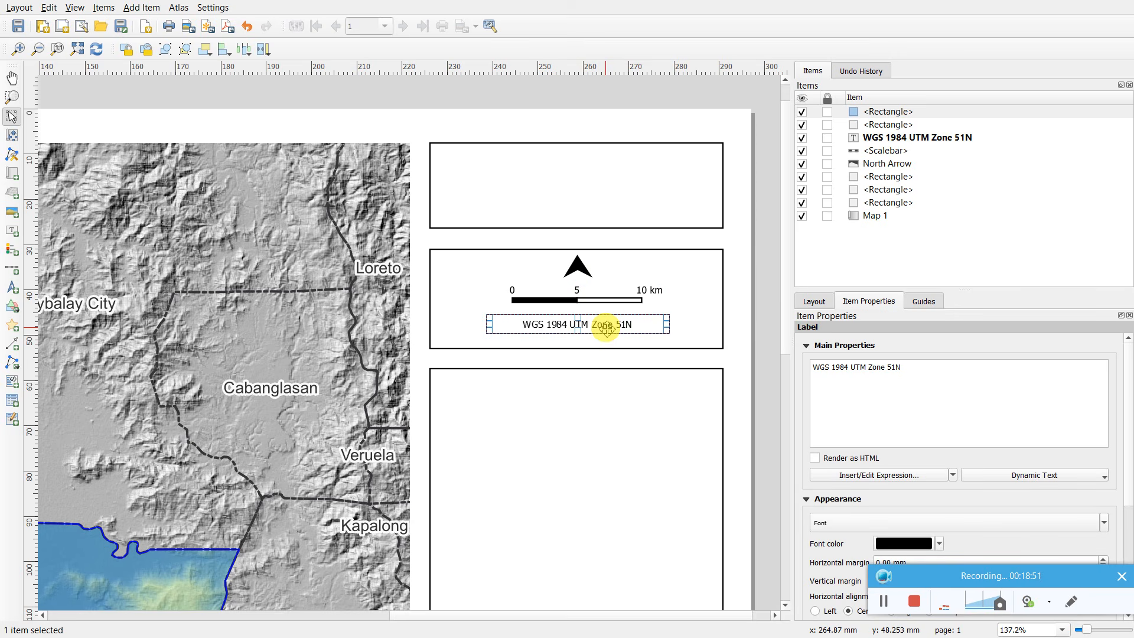
pyautogui.hotkey('ctrl', 'v')
pyautogui.moveTo(690, 341); pyautogui.dragTo(584, 315)
pyautogui.click(569, 326)
pyautogui.click(623, 315)
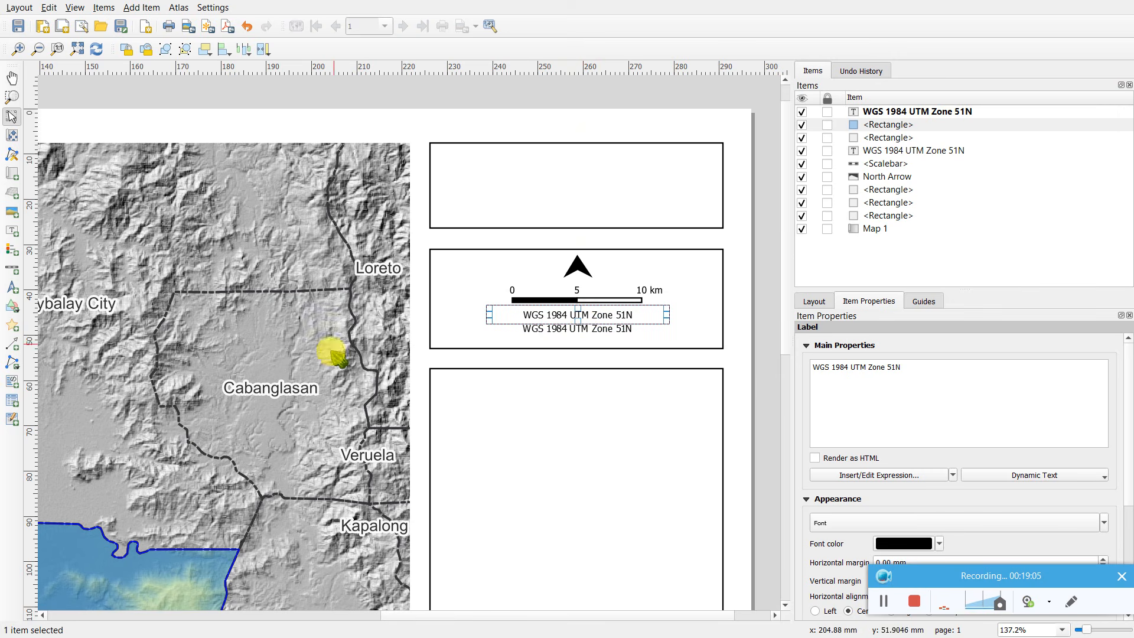
# - Check the main map's scale and replace the upper duplicate label's text with "1:320,000"
pyautogui.click(331, 357)
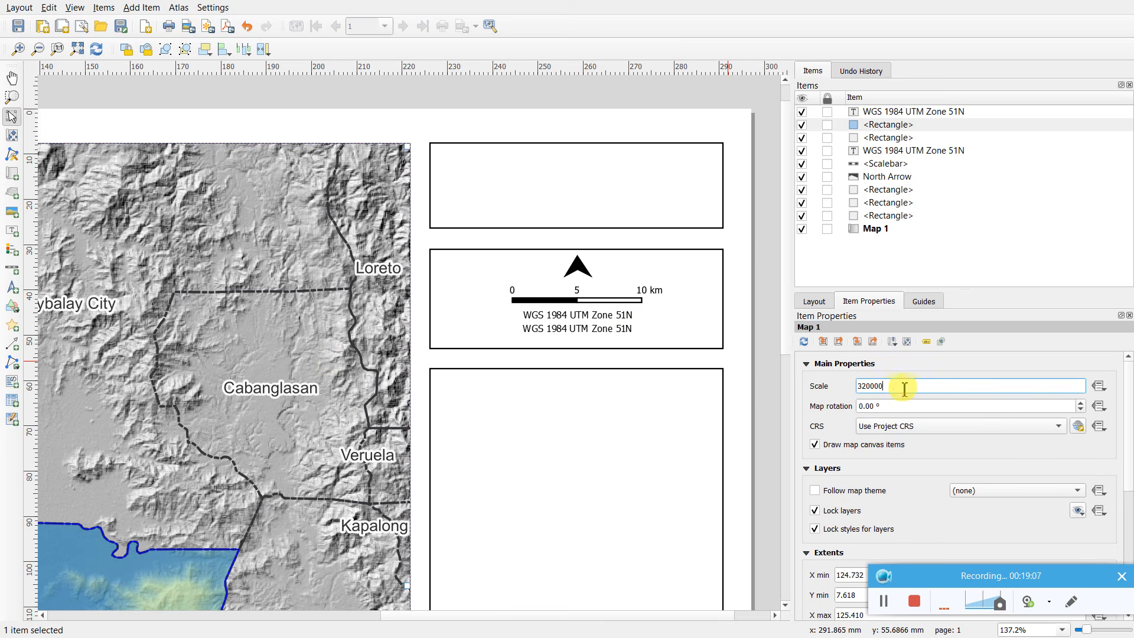
pyautogui.moveTo(901, 385); pyautogui.dragTo(840, 386)
pyautogui.click(867, 386)
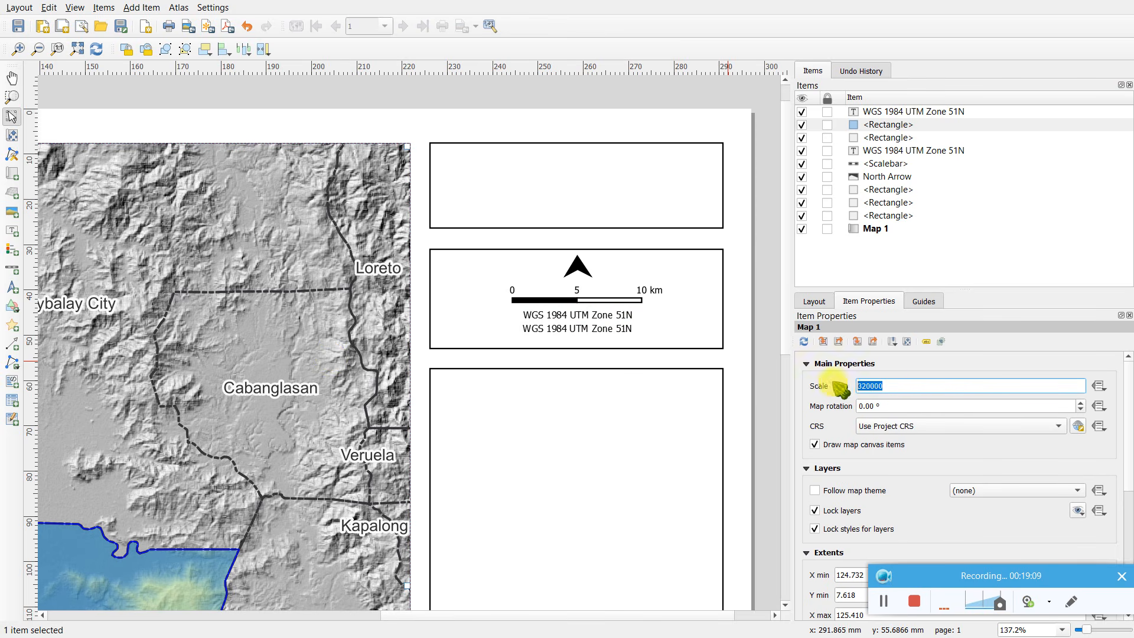
pyautogui.click(578, 314)
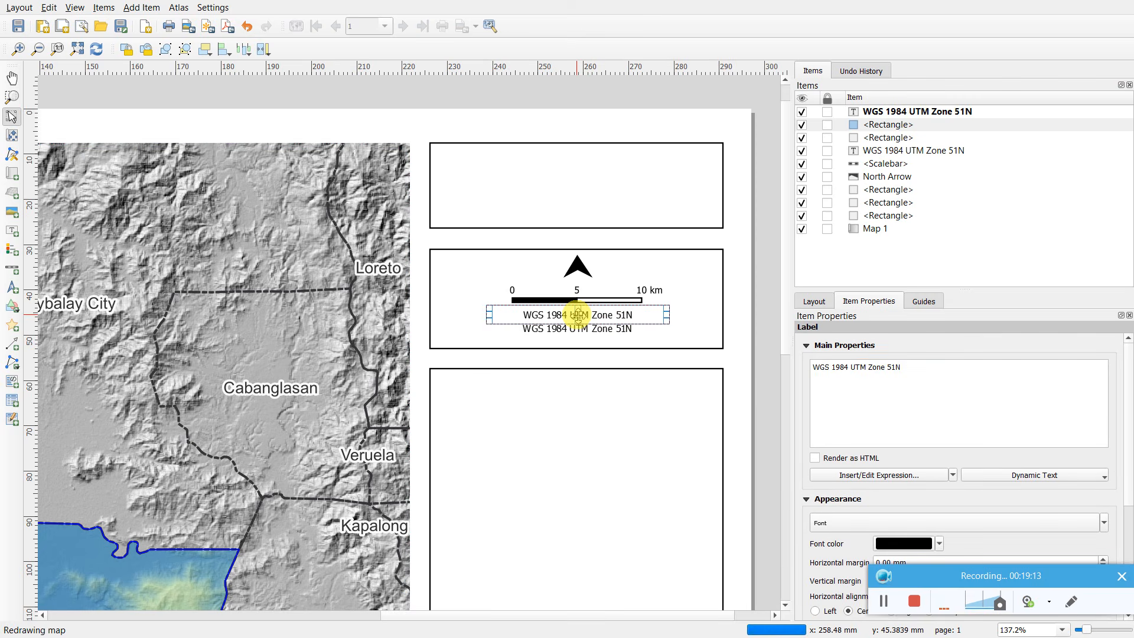
pyautogui.moveTo(927, 367); pyautogui.dragTo(594, 369)
pyautogui.write('1:320,000')
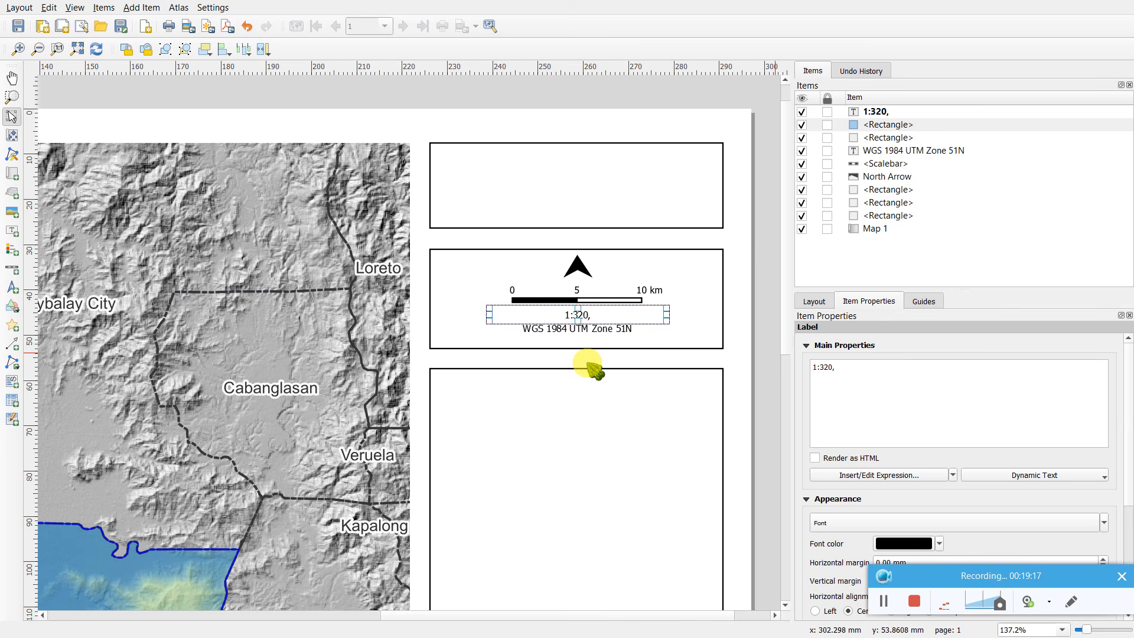
pyautogui.click(766, 343)
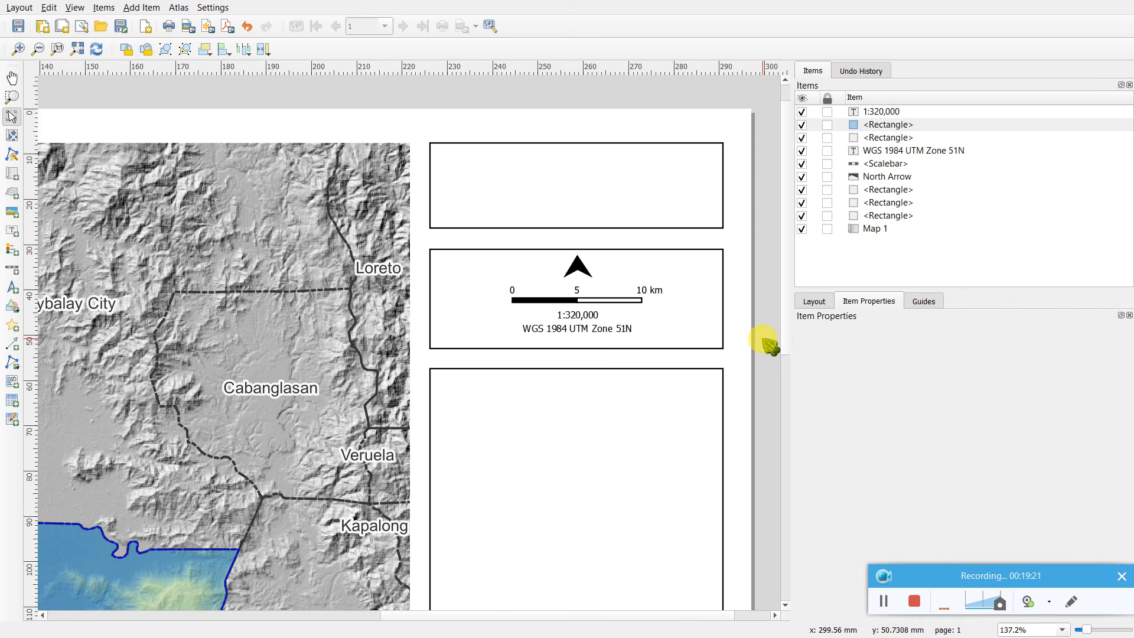
# - Fine-tune the position of the coordinate system label so it lines up beneath the scale label
pyautogui.moveTo(608, 329)
pyautogui.mouseDown()
pyautogui.moveTo(591, 331)
pyautogui.moveTo(600, 330)
pyautogui.mouseUp()
pyautogui.click(764, 325)
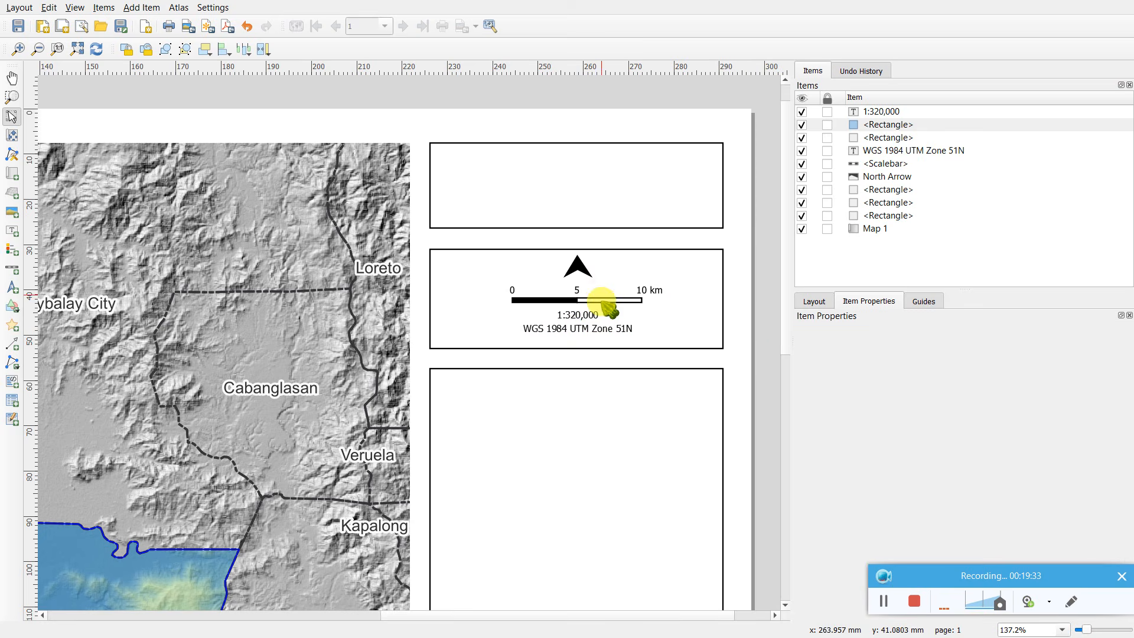
pyautogui.click(590, 331)
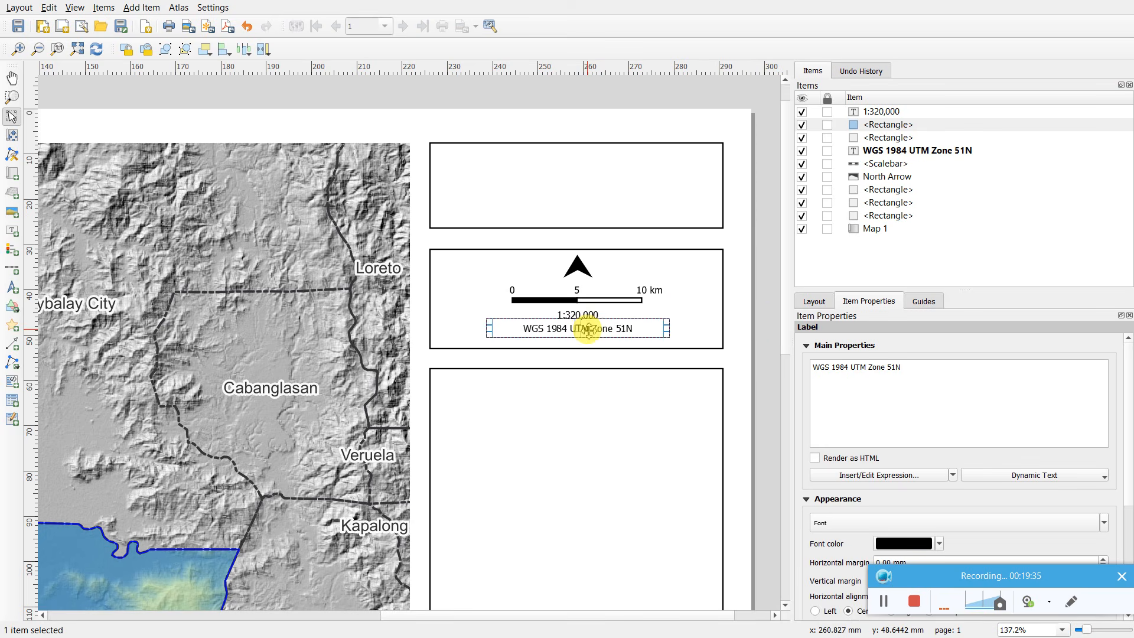
pyautogui.moveTo(589, 331); pyautogui.dragTo(588, 325)
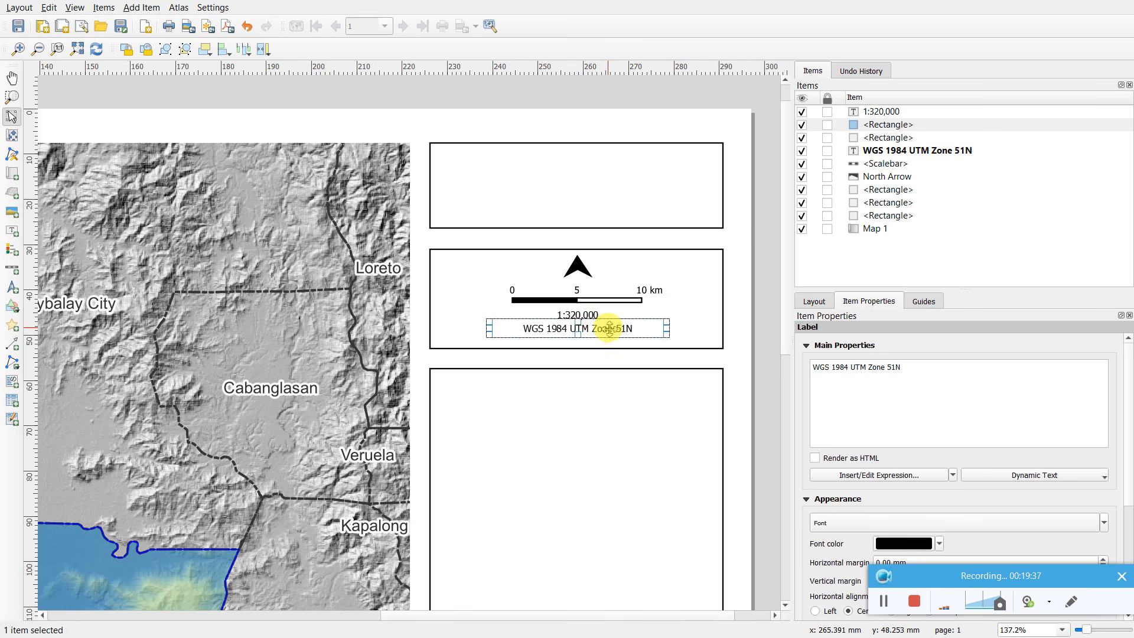
pyautogui.click(769, 326)
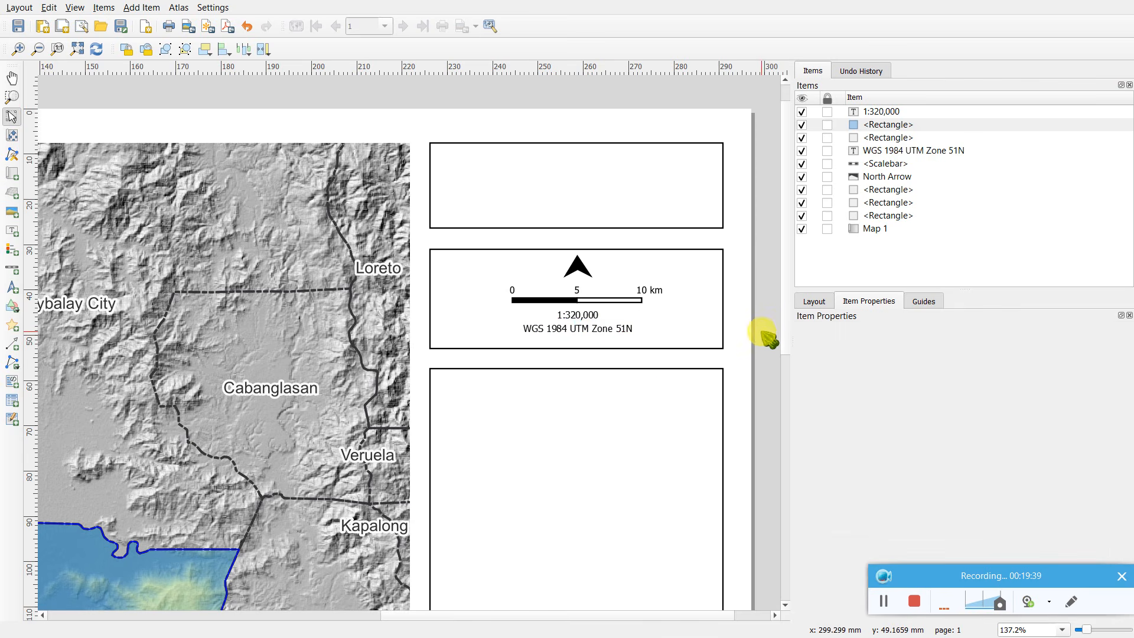
# - Copy the coordinate system label into the empty top box and change its text to "ELEVATION DATA OF VALENCIA CITY"
pyautogui.hotkey('ctrl', '0')
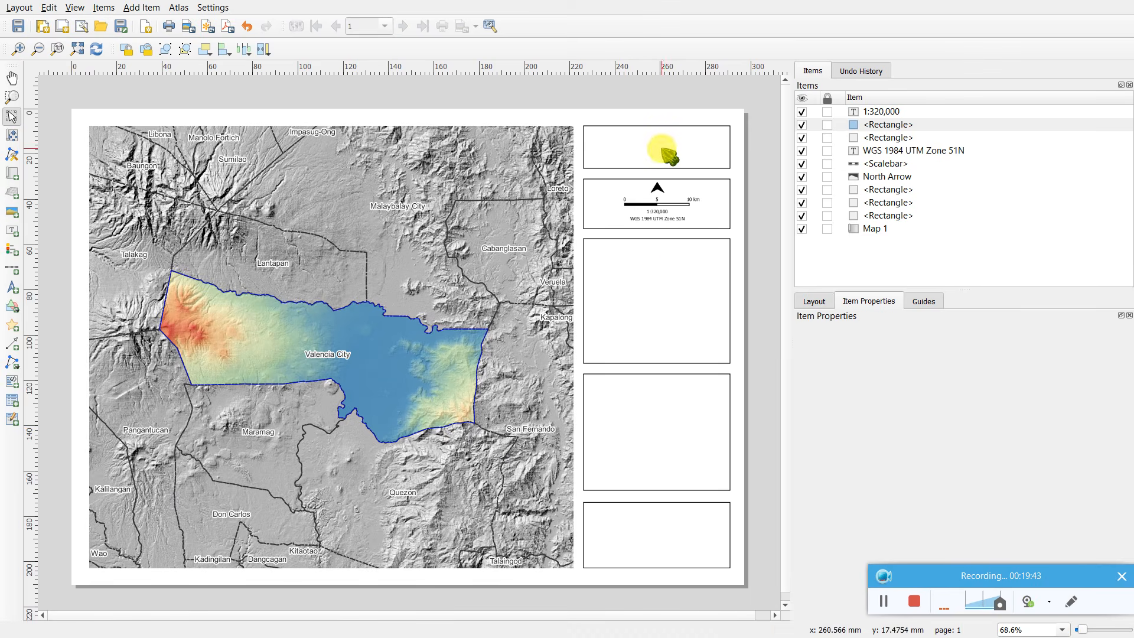
pyautogui.click(670, 219)
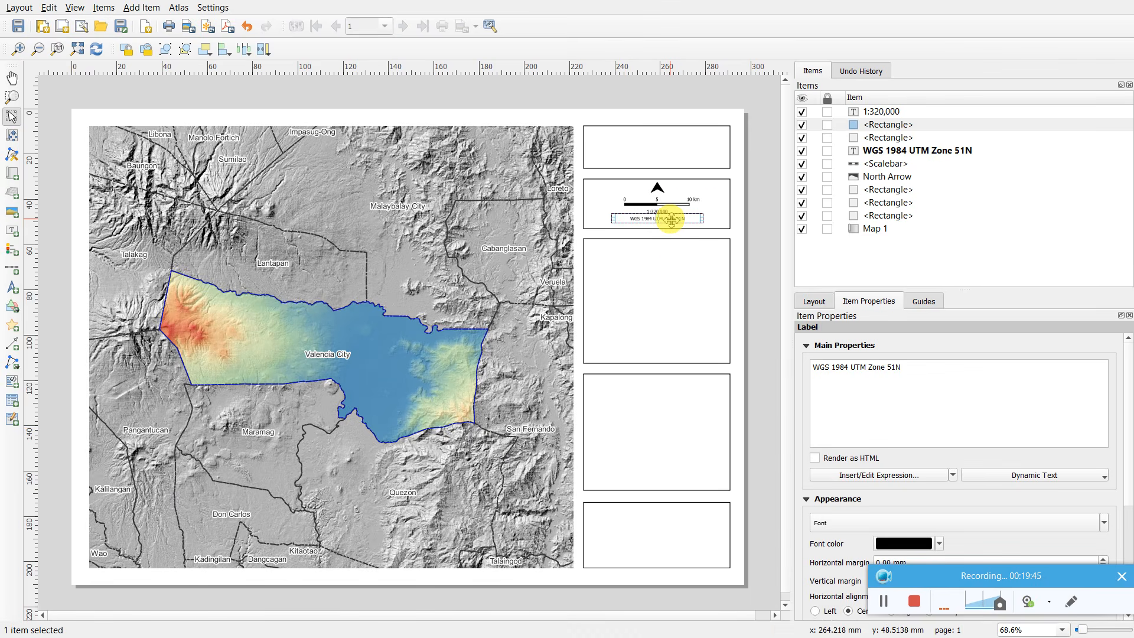
pyautogui.hotkey('ctrl', 'c')
pyautogui.hotkey('ctrl', 'v')
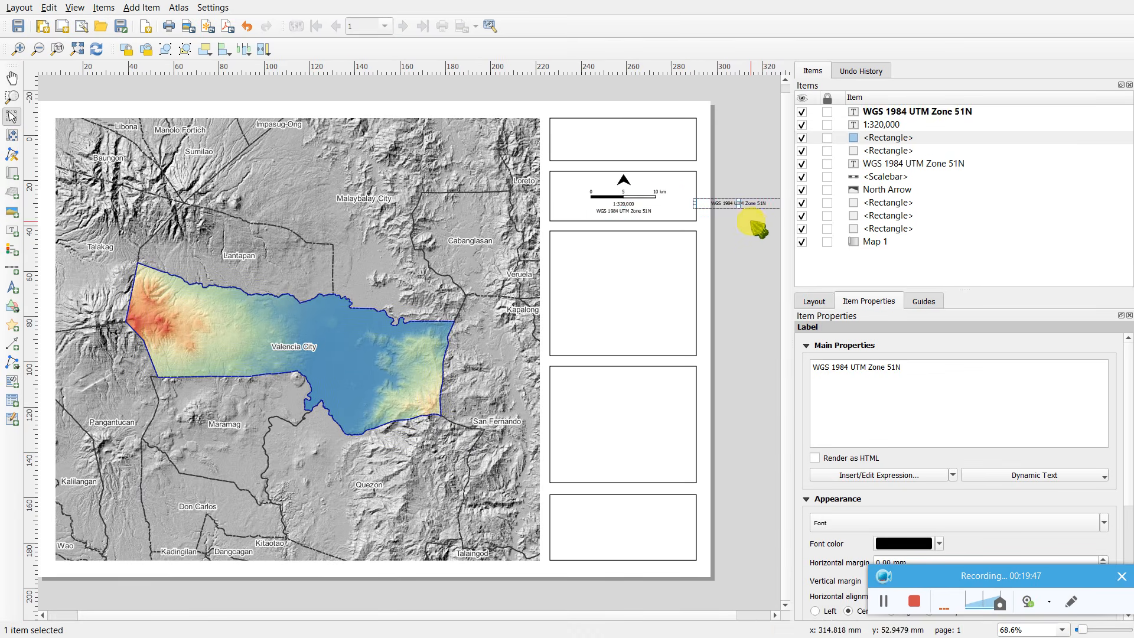
pyautogui.moveTo(754, 200); pyautogui.dragTo(634, 138)
pyautogui.moveTo(938, 378); pyautogui.dragTo(707, 350)
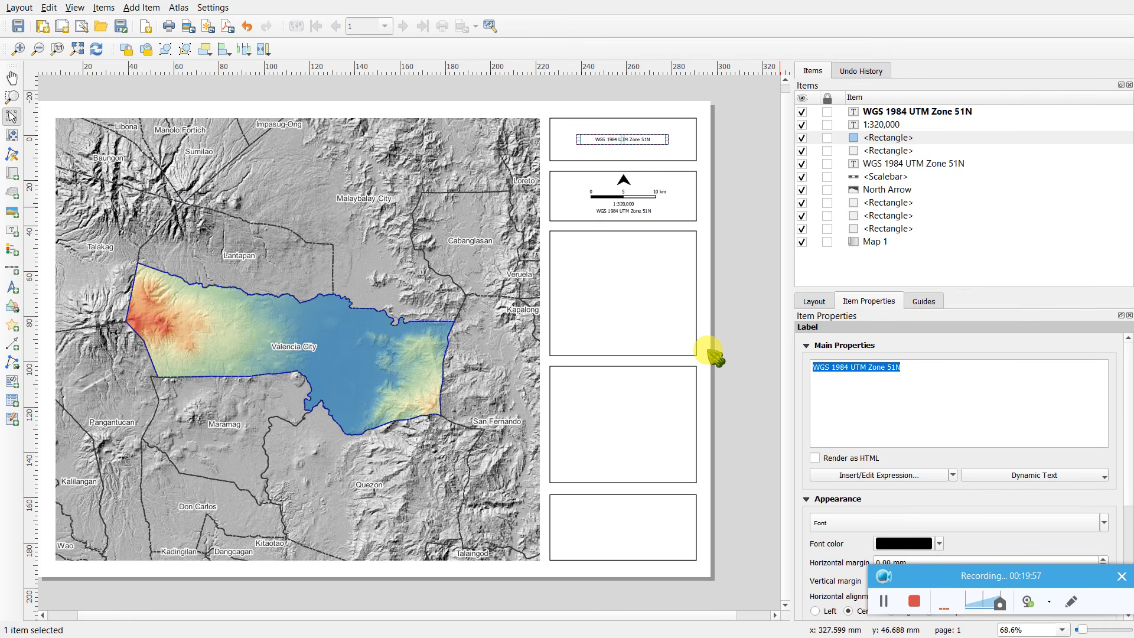
pyautogui.write('ELEVATION DATA OF VALENCIA CITY')
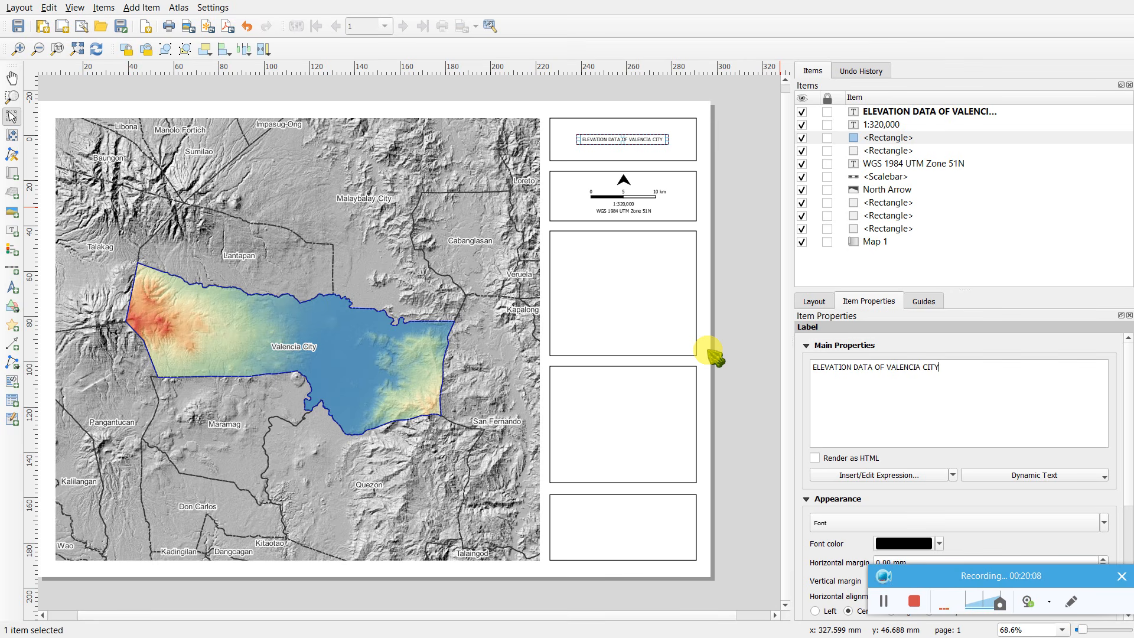
# - Set the title label's font size to 18
pyautogui.click(912, 523)
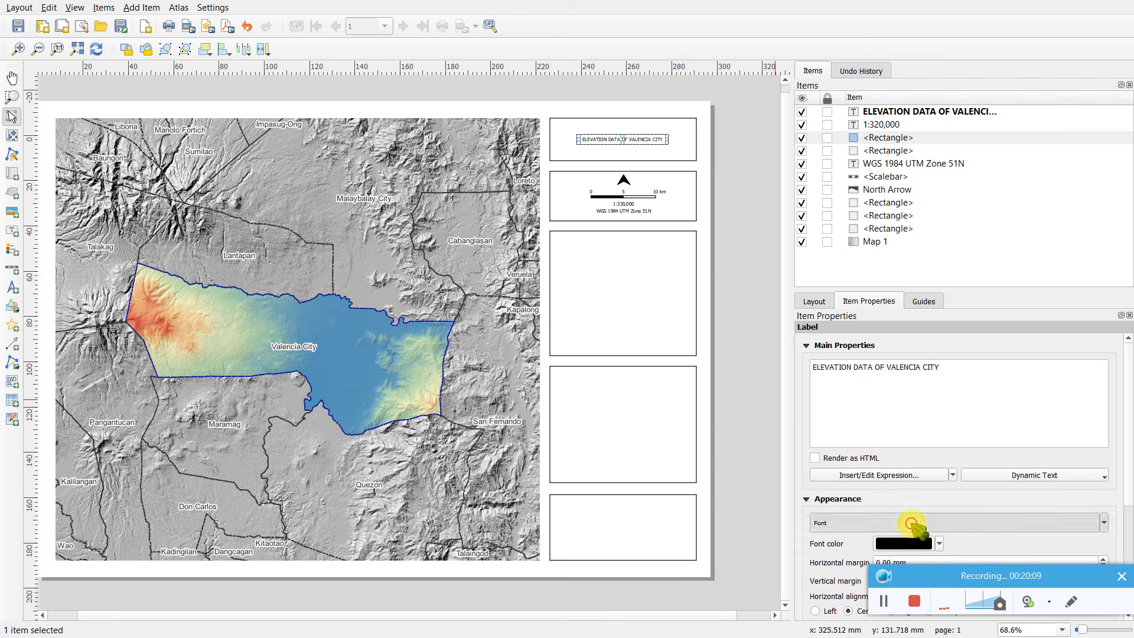
pyautogui.scroll(-2, 673, 288)
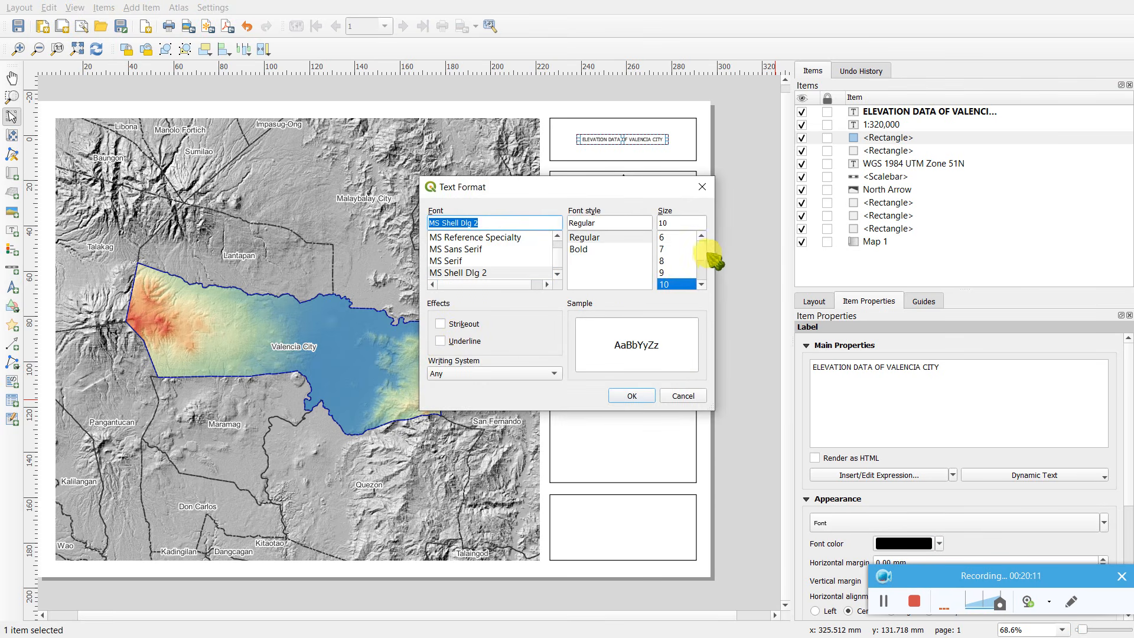
pyautogui.click(672, 285)
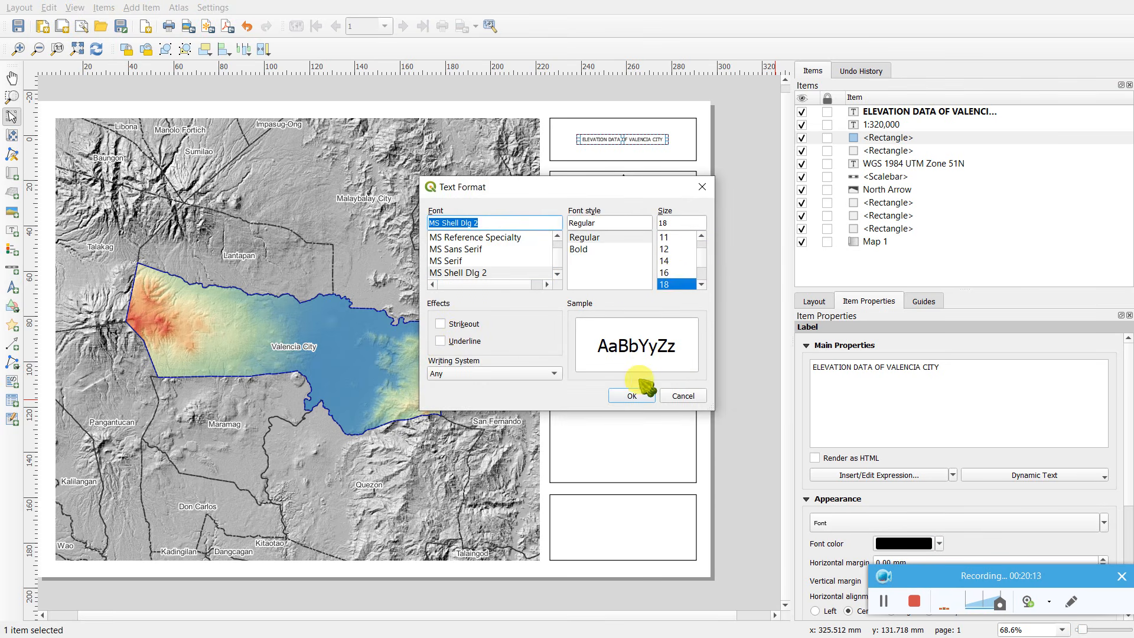
pyautogui.click(632, 395)
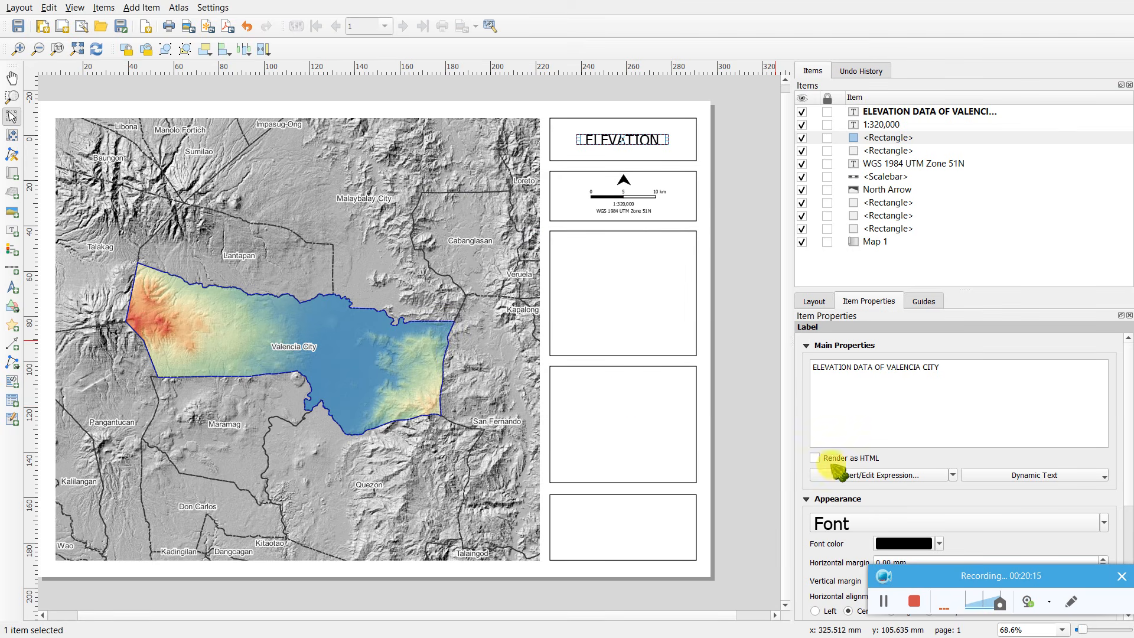
# - Heighten the title label's frame to about 14 mm and set its font size to 14
pyautogui.moveTo(622, 144)
pyautogui.mouseDown()
pyautogui.moveTo(620, 158)
pyautogui.moveTo(625, 126)
pyautogui.mouseUp()
pyautogui.click(898, 522)
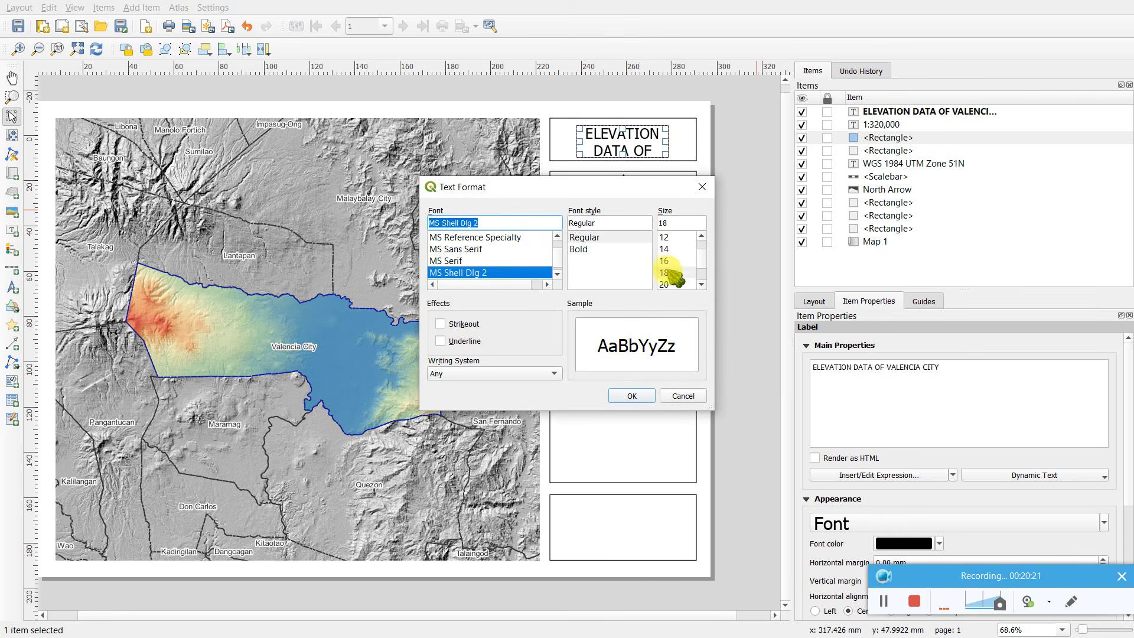
pyautogui.click(666, 248)
pyautogui.click(631, 396)
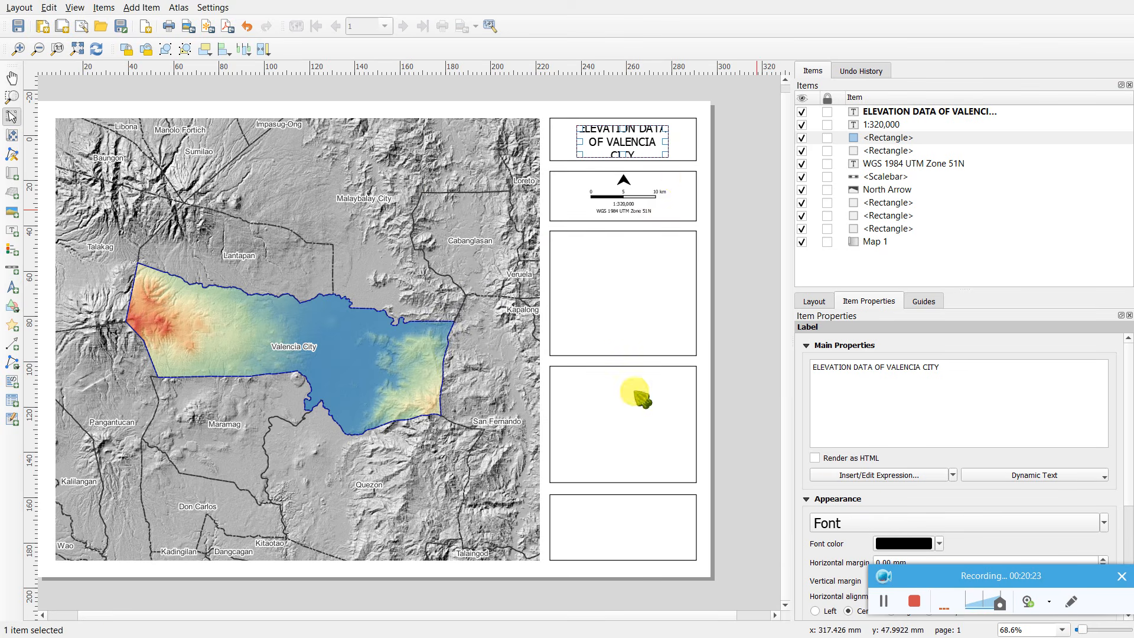
# - Widen the title label's frame on both sides to span the full width of the top box
pyautogui.moveTo(667, 141); pyautogui.dragTo(686, 142)
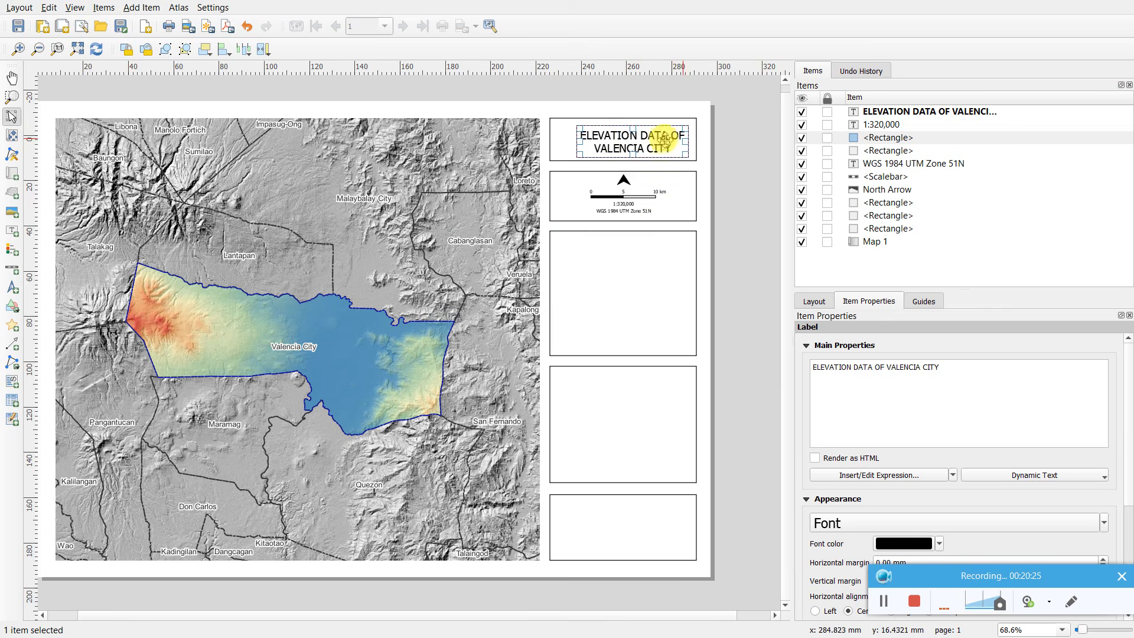
pyautogui.moveTo(577, 140); pyautogui.dragTo(554, 140)
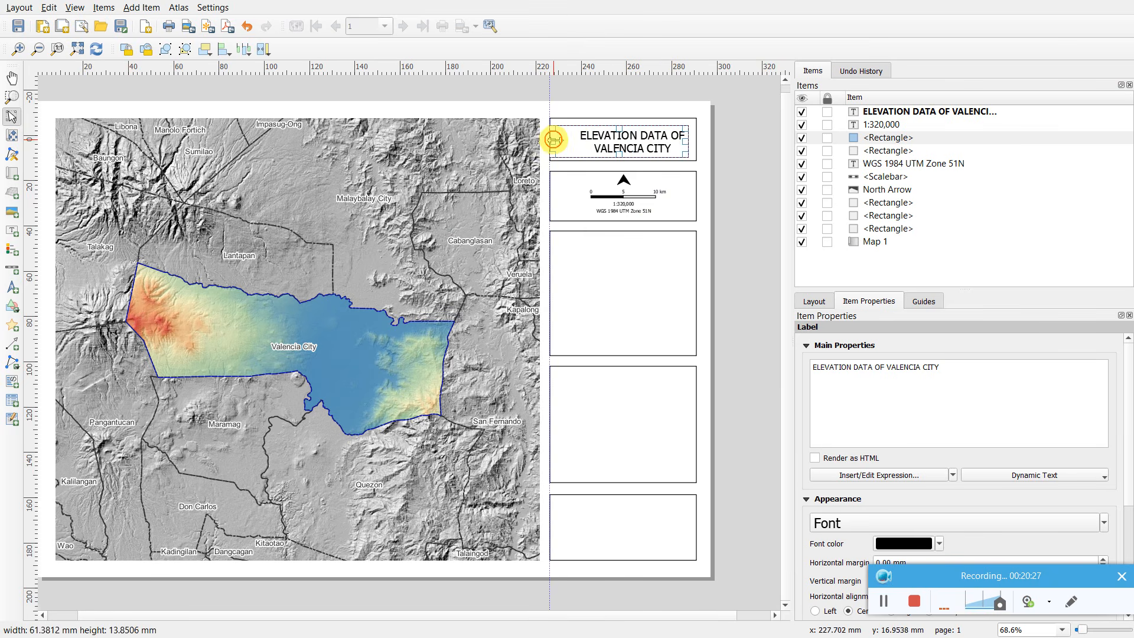
pyautogui.moveTo(687, 146); pyautogui.dragTo(696, 145)
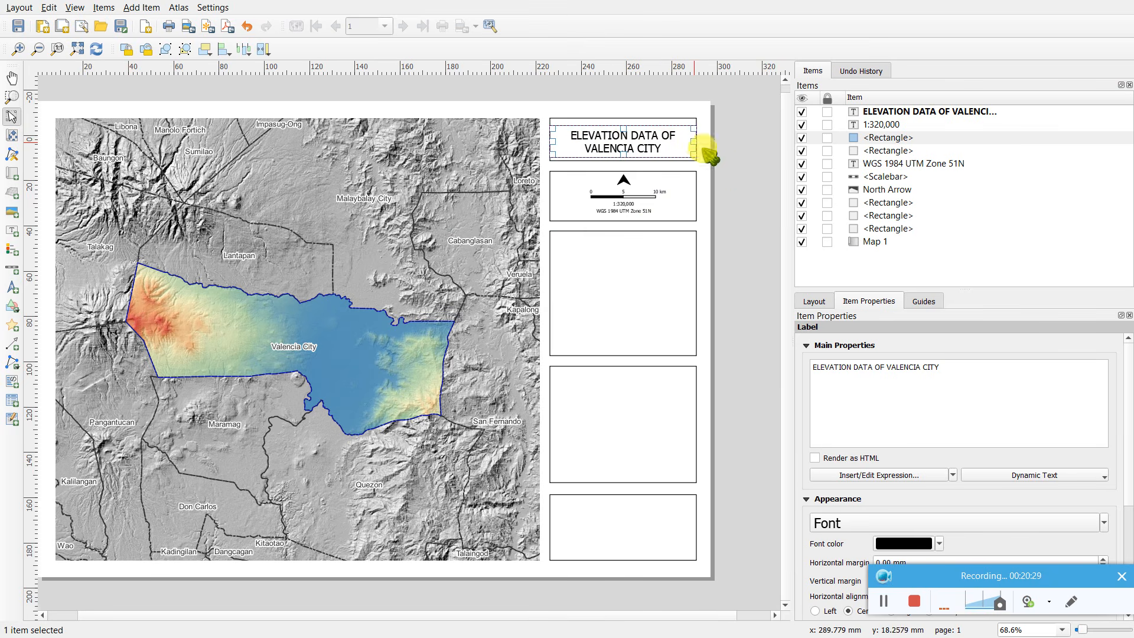
pyautogui.click(759, 178)
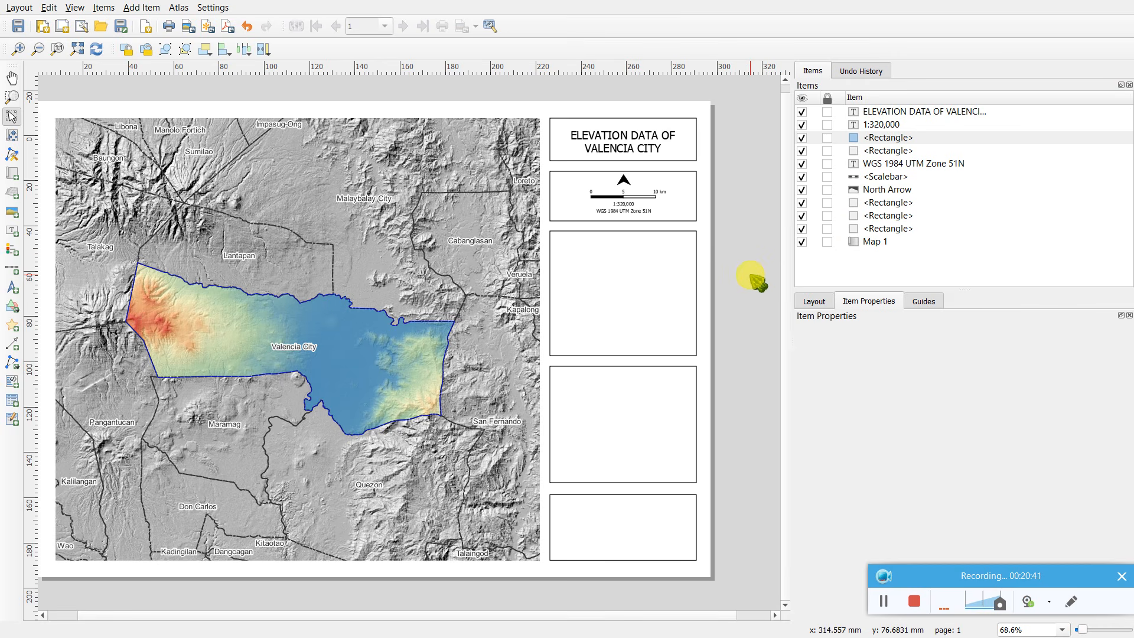
pyautogui.click(629, 282)
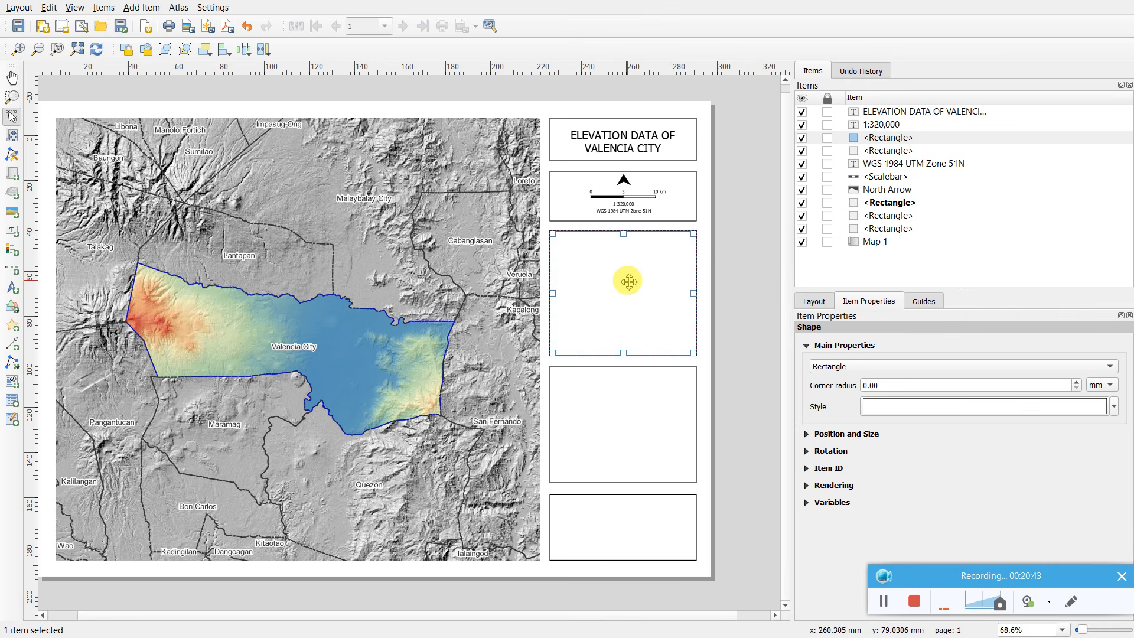
pyautogui.click(645, 416)
pyautogui.click(649, 260)
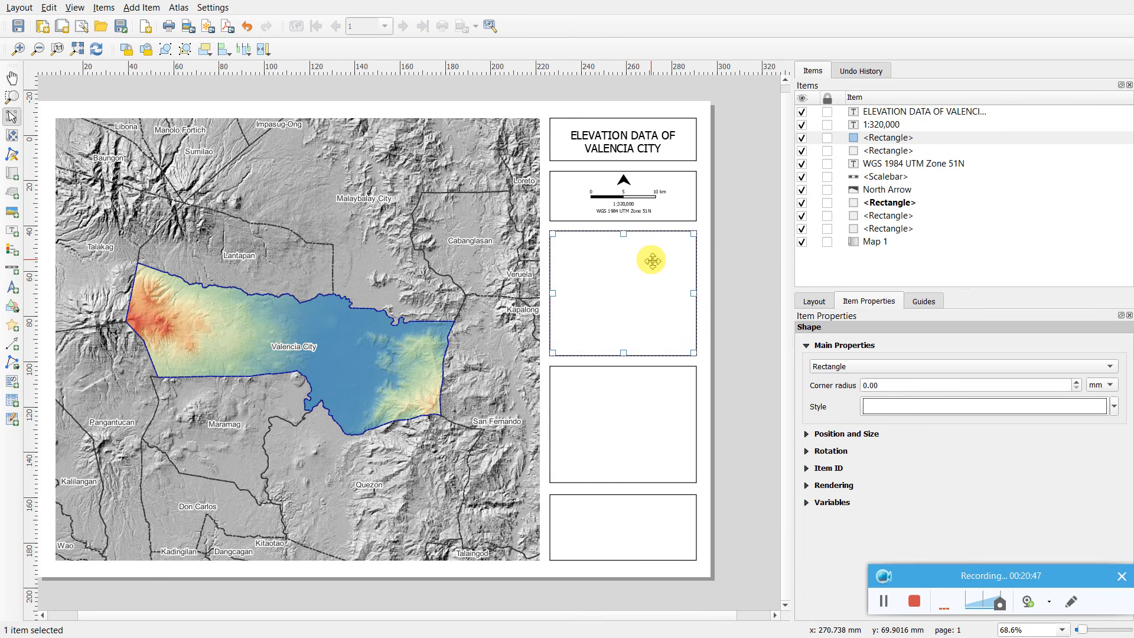
pyautogui.click(621, 415)
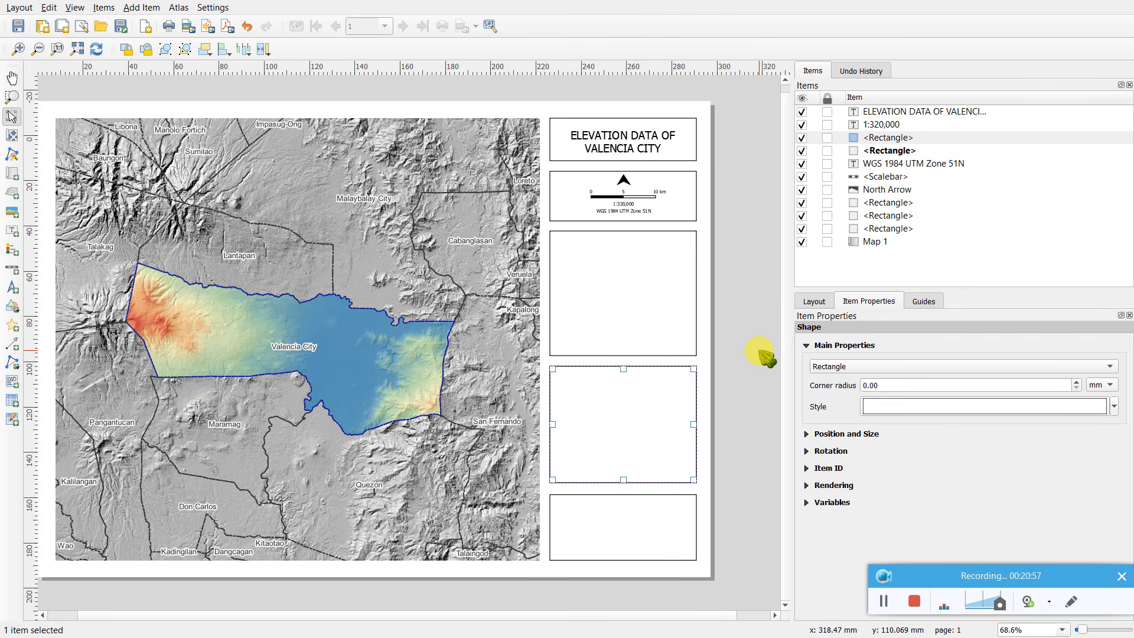
pyautogui.click(752, 392)
pyautogui.click(635, 405)
pyautogui.click(744, 361)
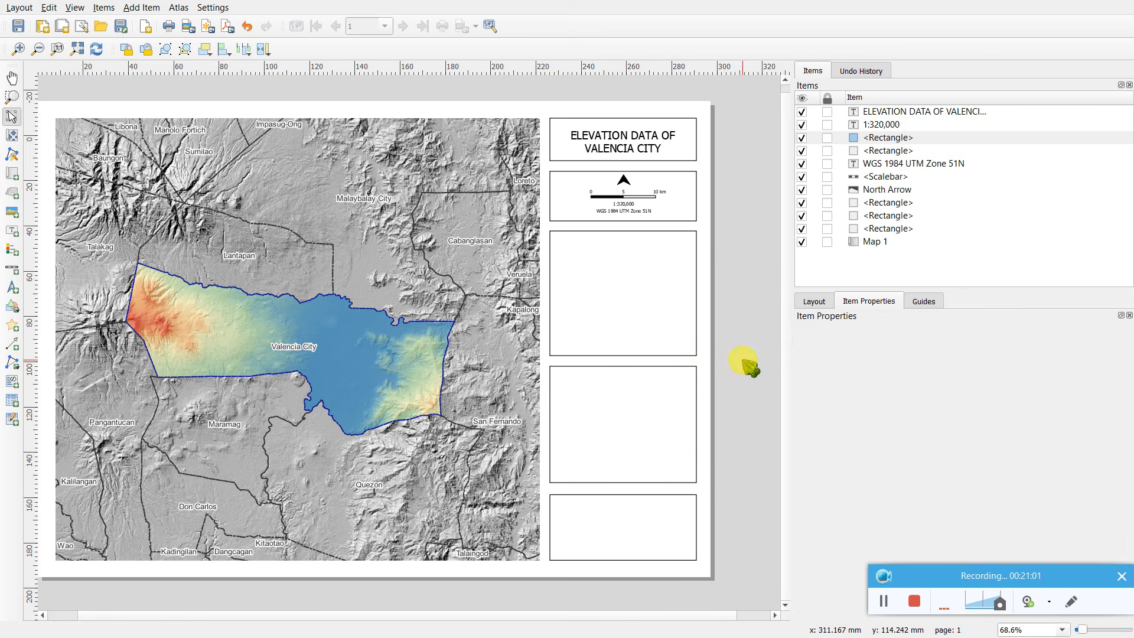
pyautogui.click(646, 400)
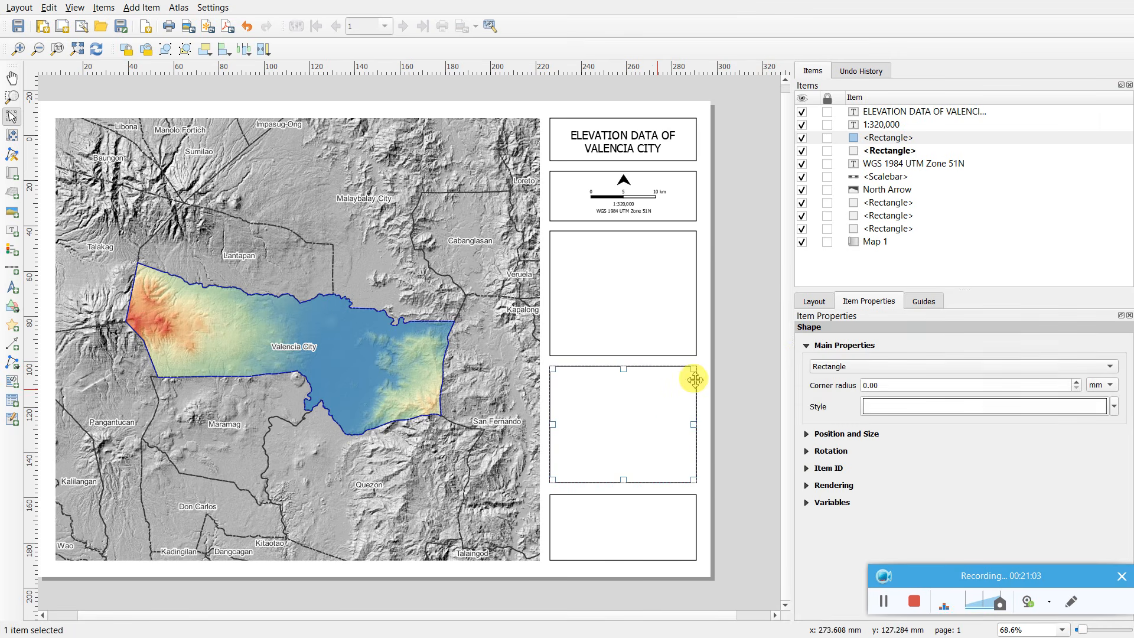
pyautogui.hotkey('alt', 'Tab')
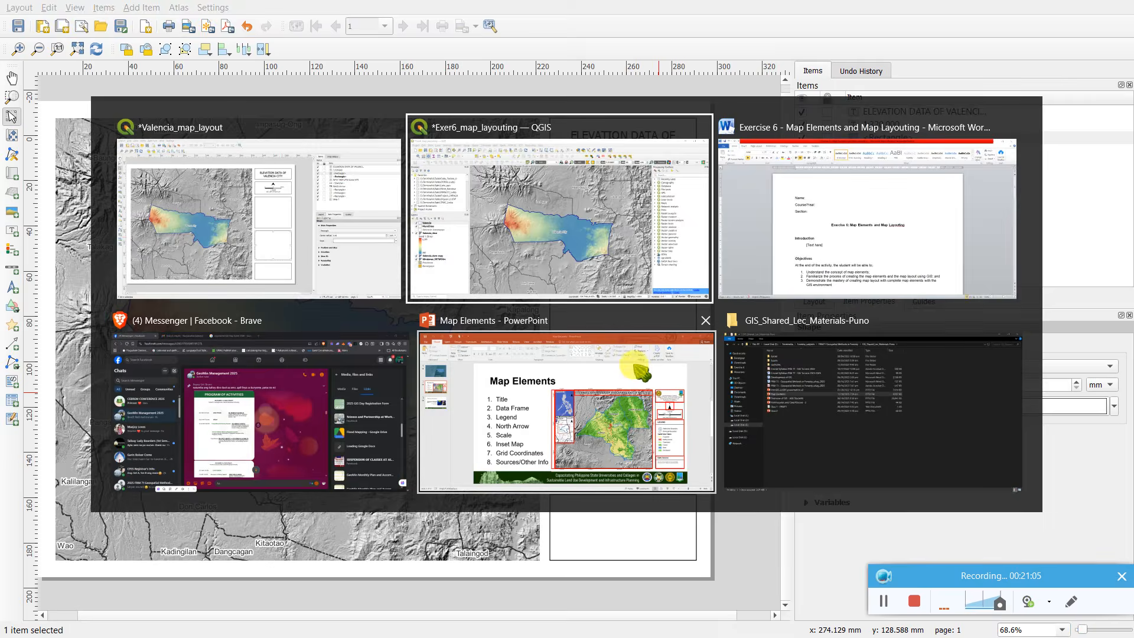
pyautogui.click(257, 247)
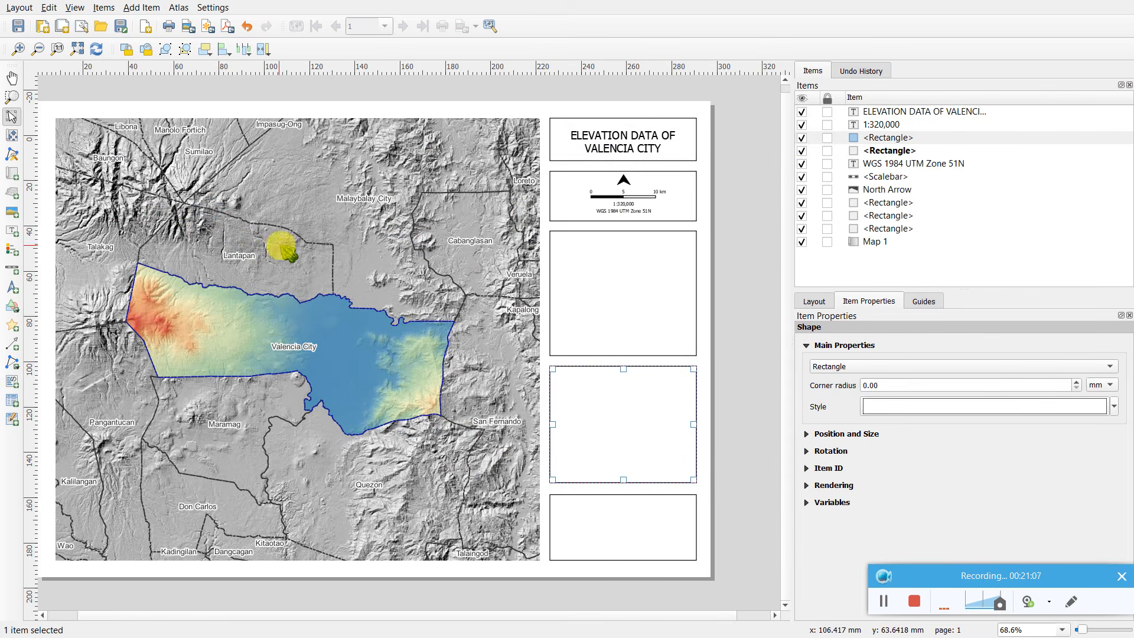
pyautogui.click(411, 270)
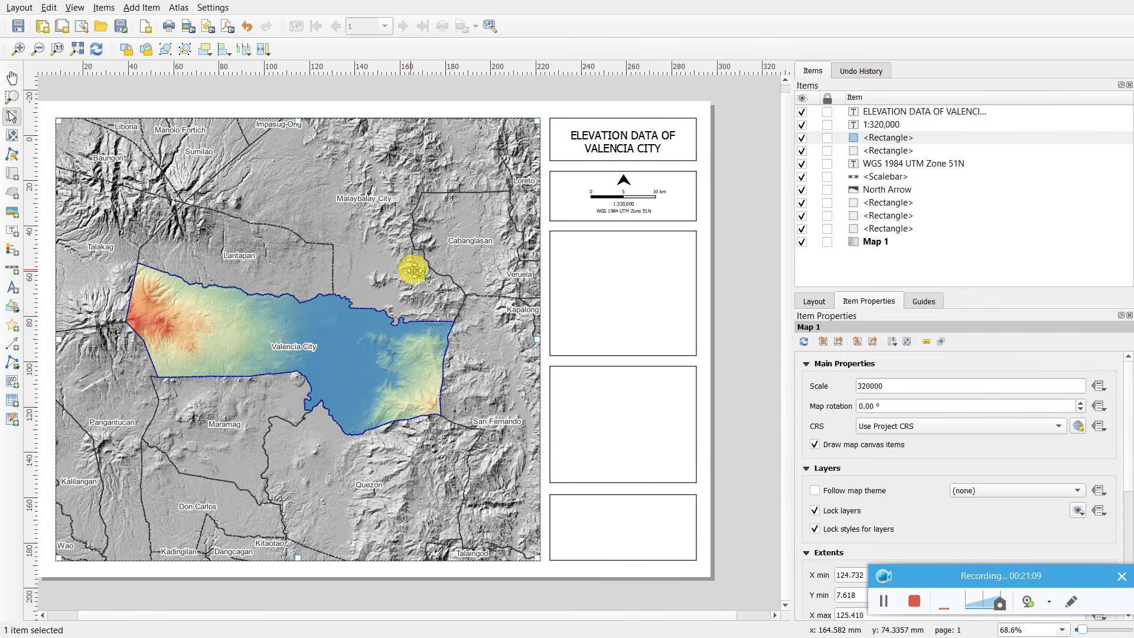
pyautogui.click(827, 242)
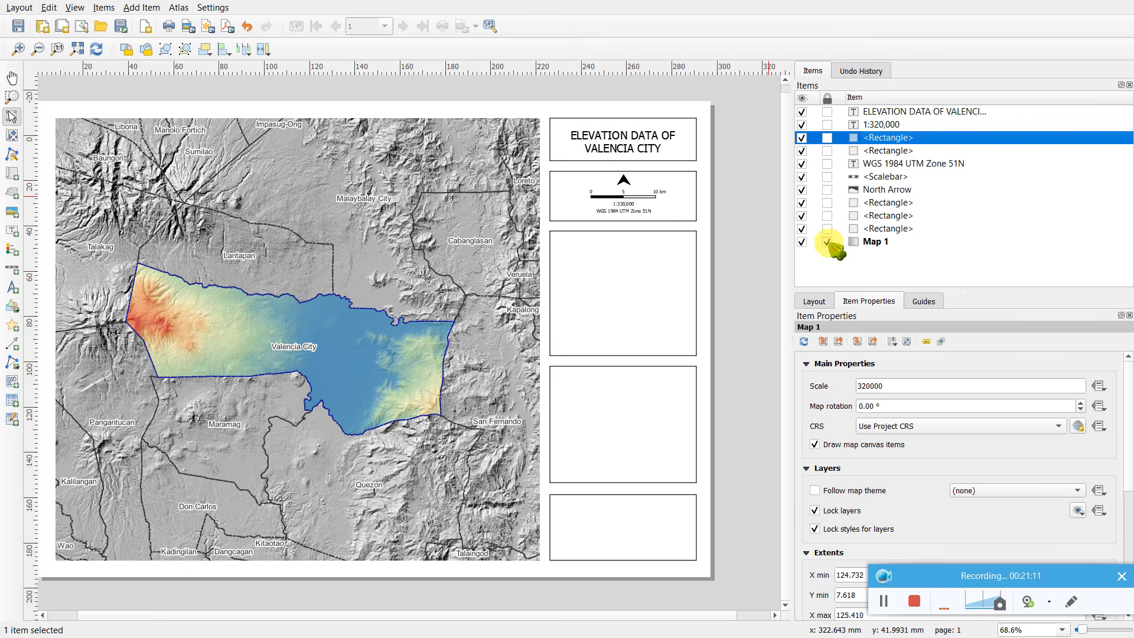
pyautogui.click(816, 512)
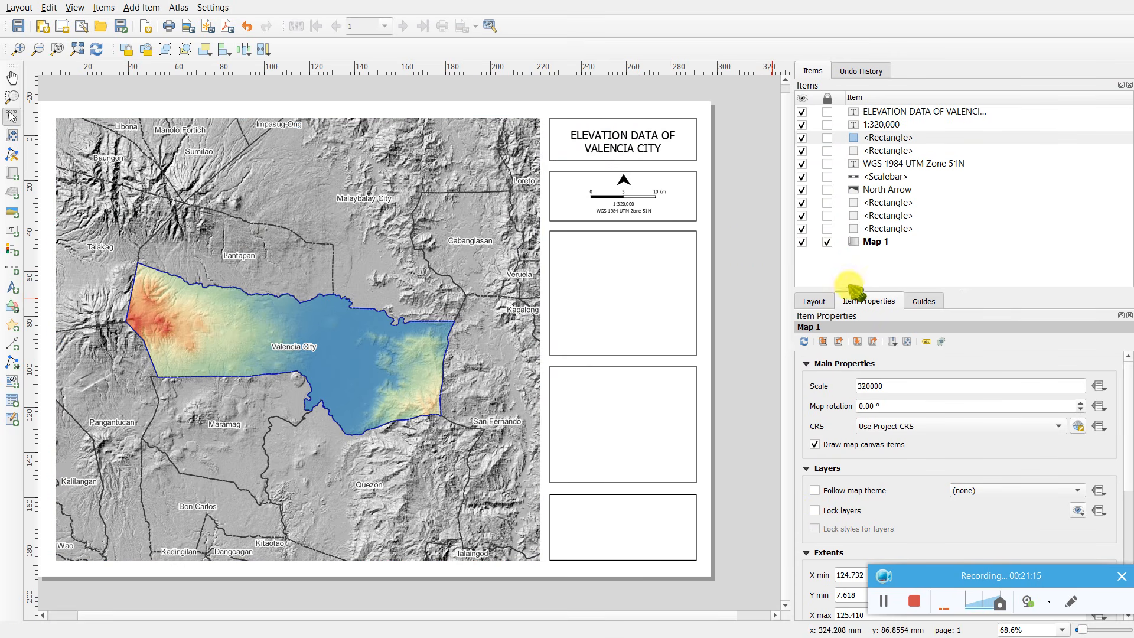
pyautogui.click(747, 251)
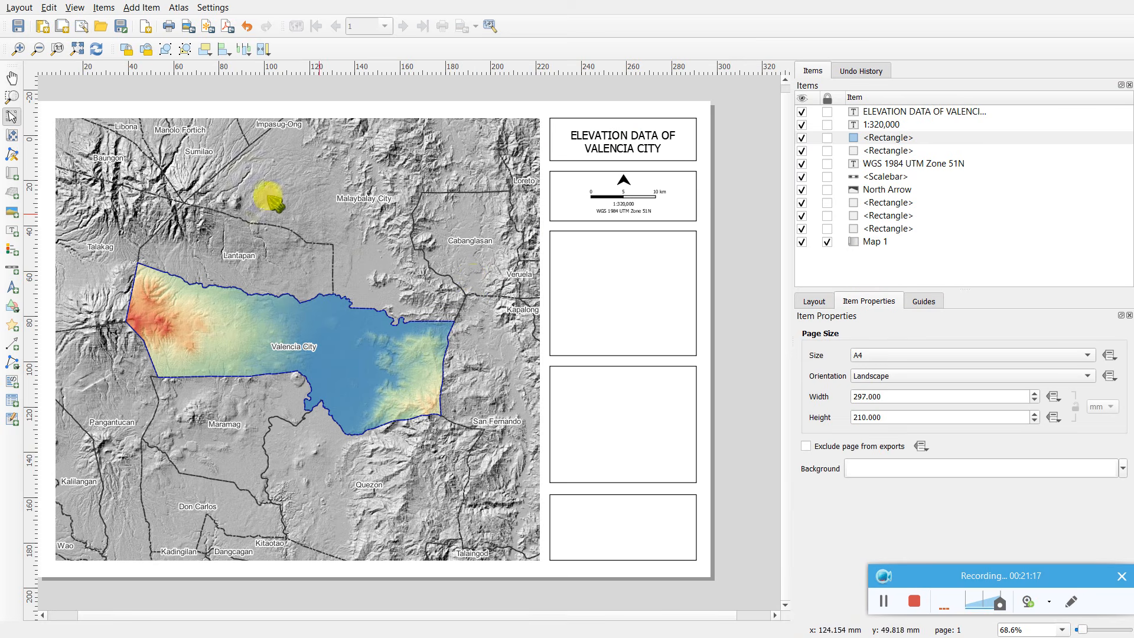
pyautogui.click(828, 242)
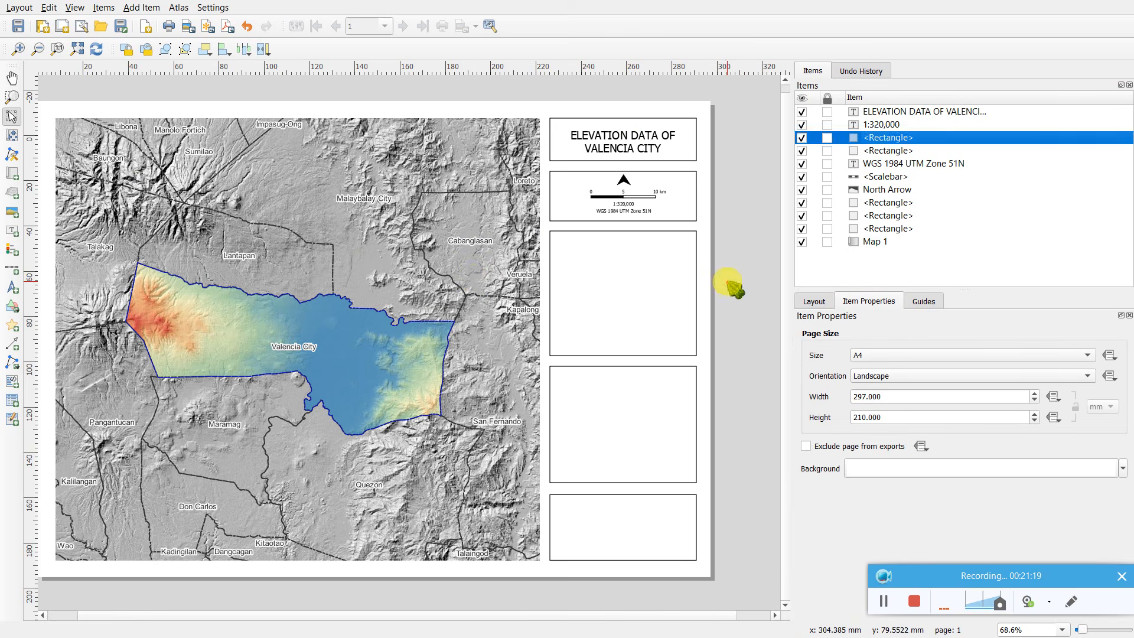
pyautogui.click(730, 283)
# - Lock the Map 1 item in the layout and enable its Lock layers option
pyautogui.click(278, 290)
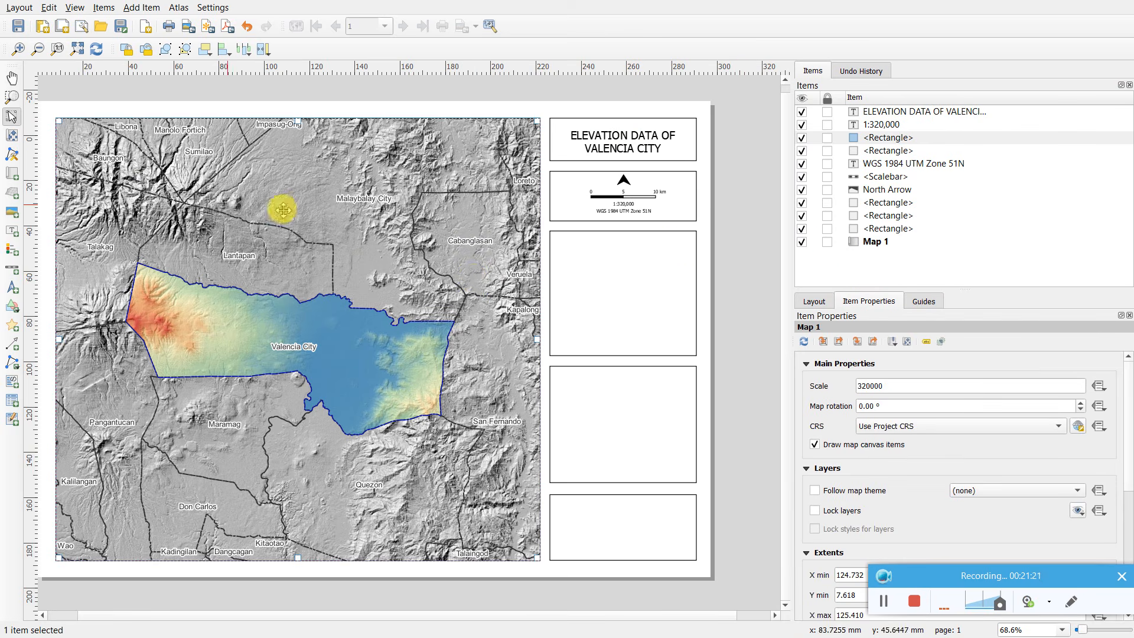
pyautogui.click(828, 242)
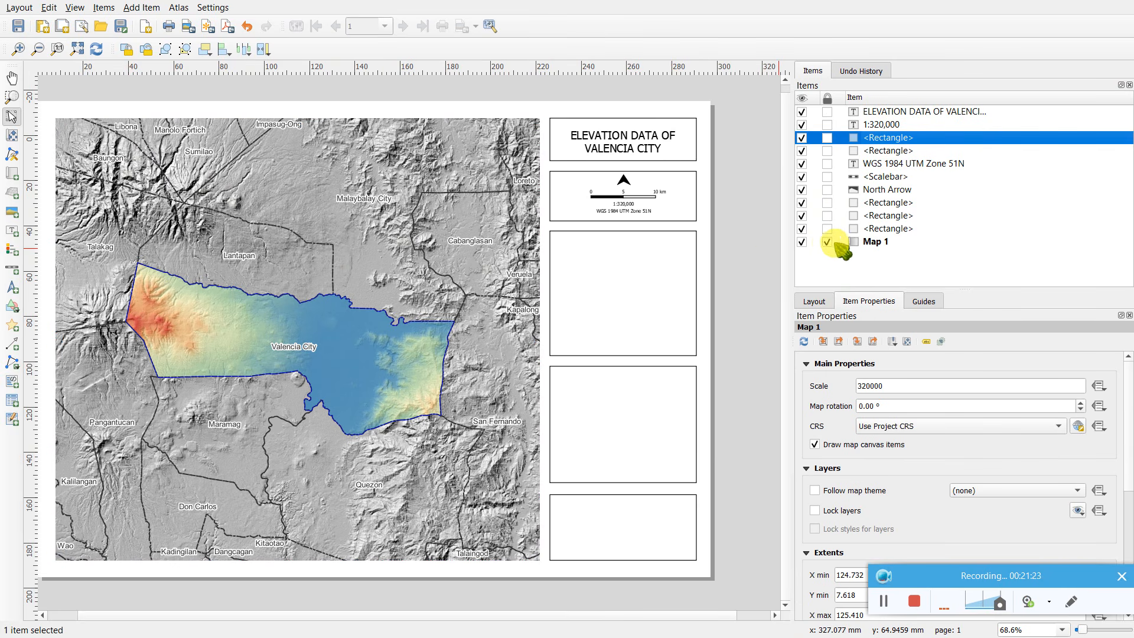
pyautogui.click(827, 242)
pyautogui.click(827, 243)
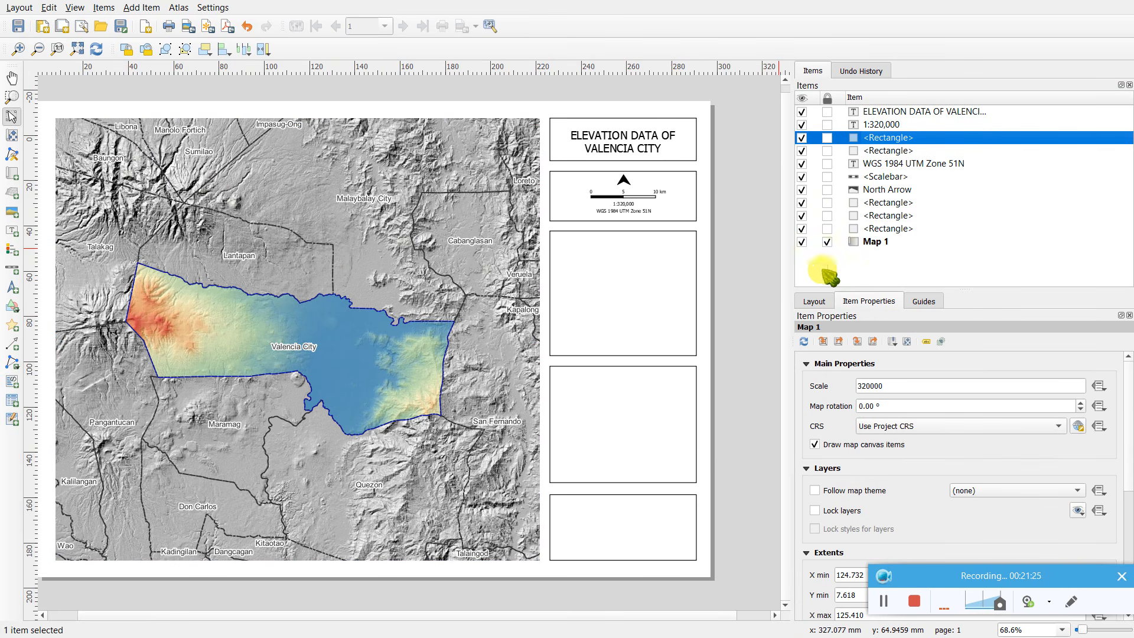
pyautogui.click(815, 510)
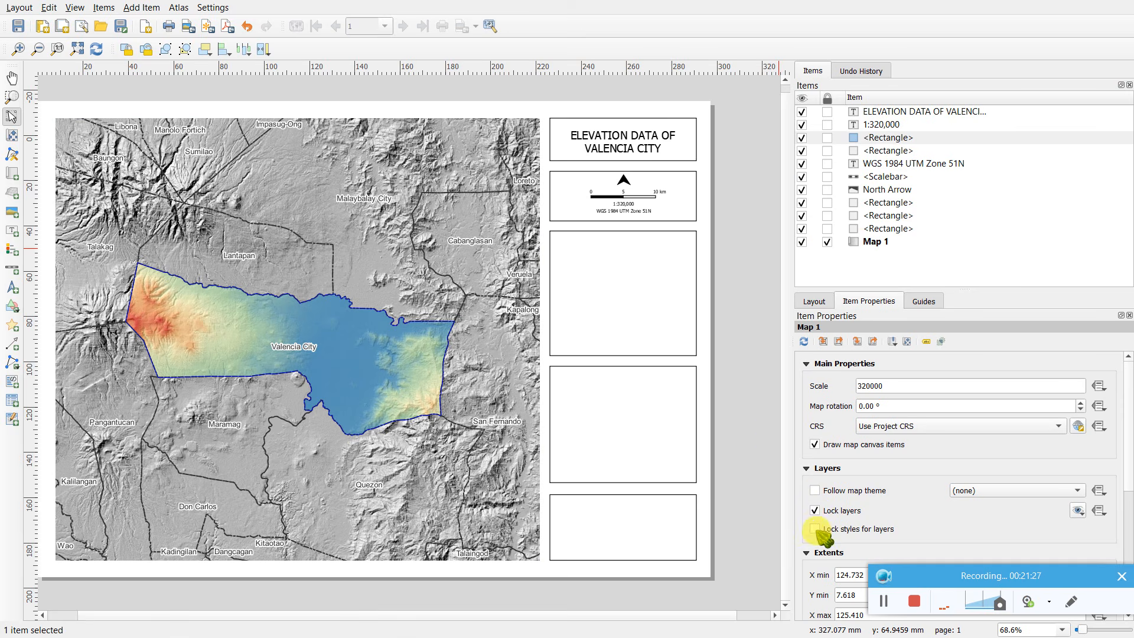
pyautogui.click(738, 351)
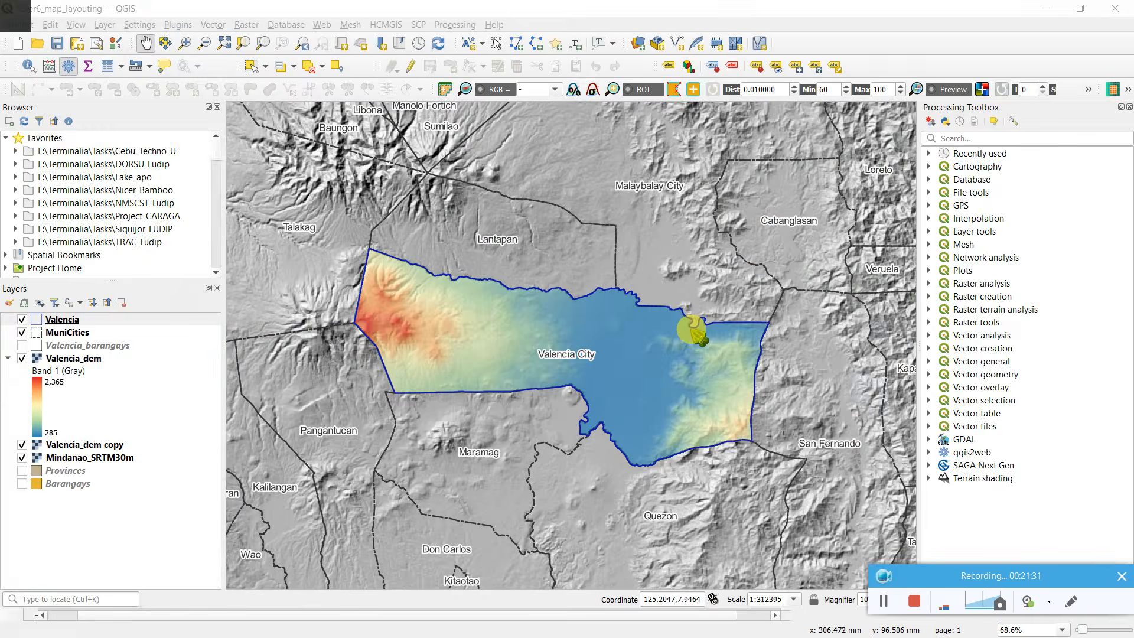
# - Switch to the main QGIS project window and hide the Valencia, MuniCities, Valencia_dem, Valencia_dem copy and Mindanao_SRTM30m layers
pyautogui.hotkey('alt', 'Tab')
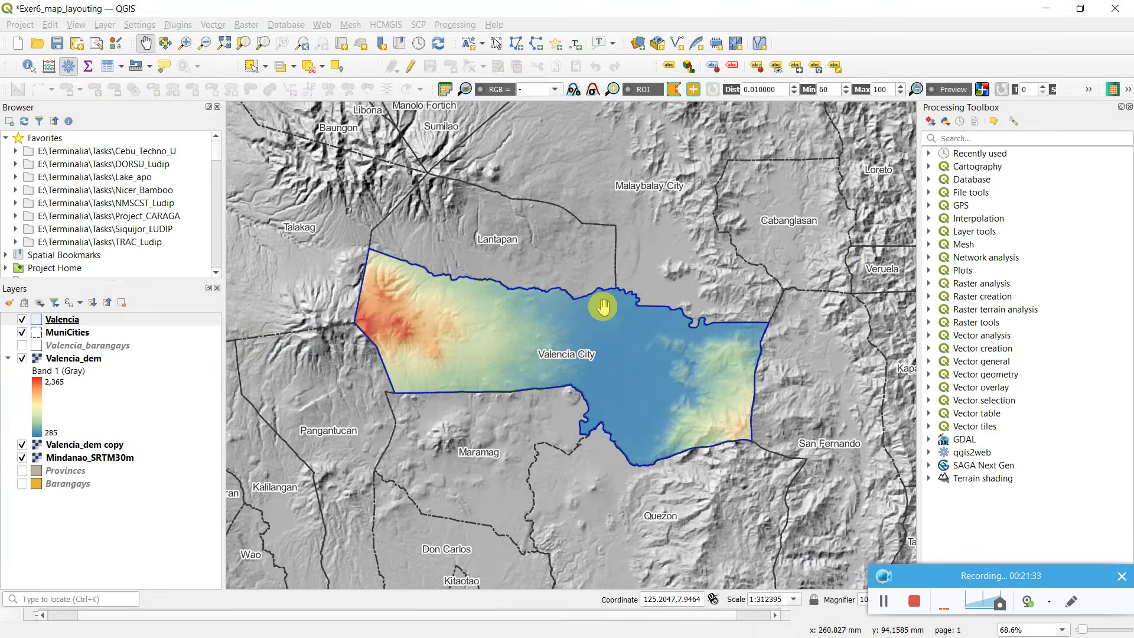
pyautogui.moveTo(619, 356)
pyautogui.mouseDown()
pyautogui.moveTo(622, 326)
pyautogui.moveTo(630, 351)
pyautogui.mouseUp()
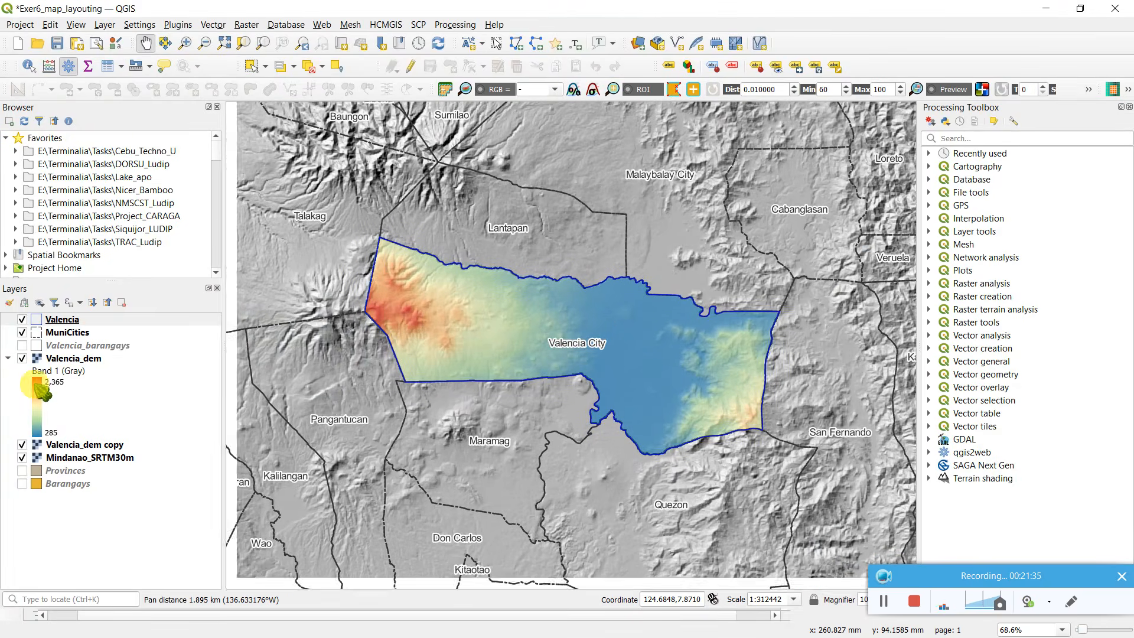
pyautogui.click(22, 444)
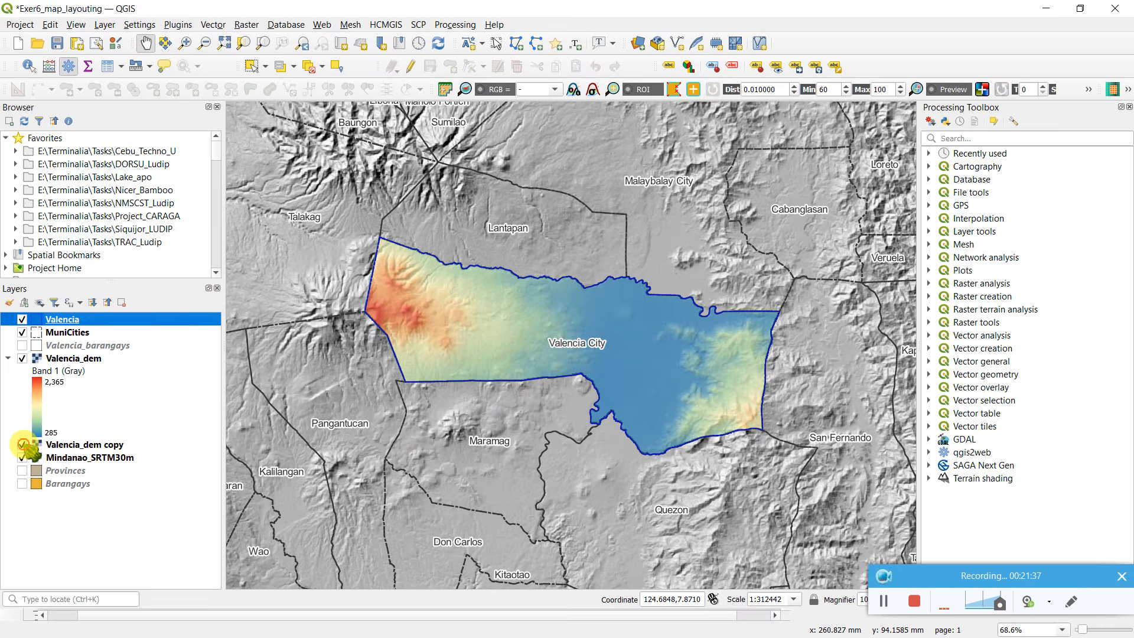
pyautogui.click(22, 457)
pyautogui.click(22, 358)
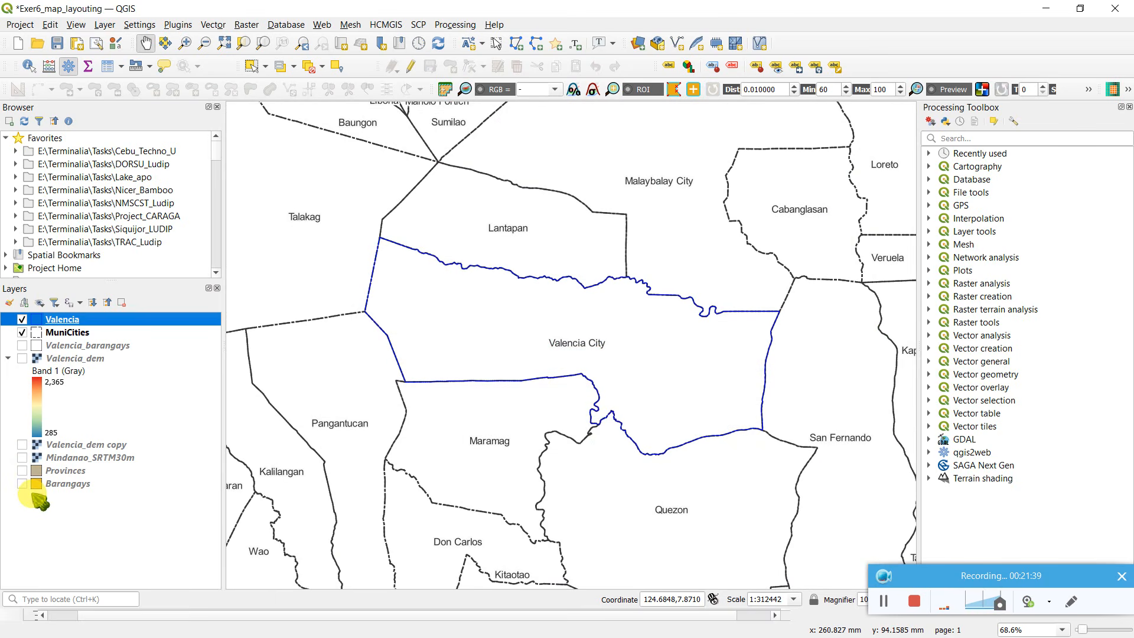
pyautogui.click(22, 332)
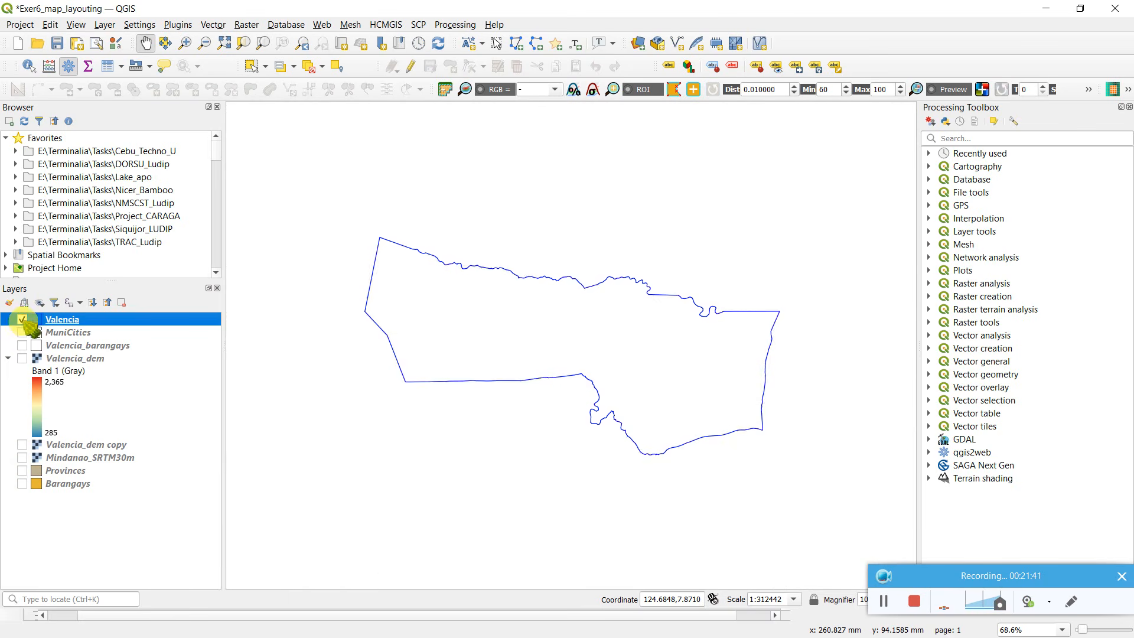
pyautogui.click(22, 319)
# - Show the Provinces layer and frame the whole Philippines in the map canvas
pyautogui.click(22, 470)
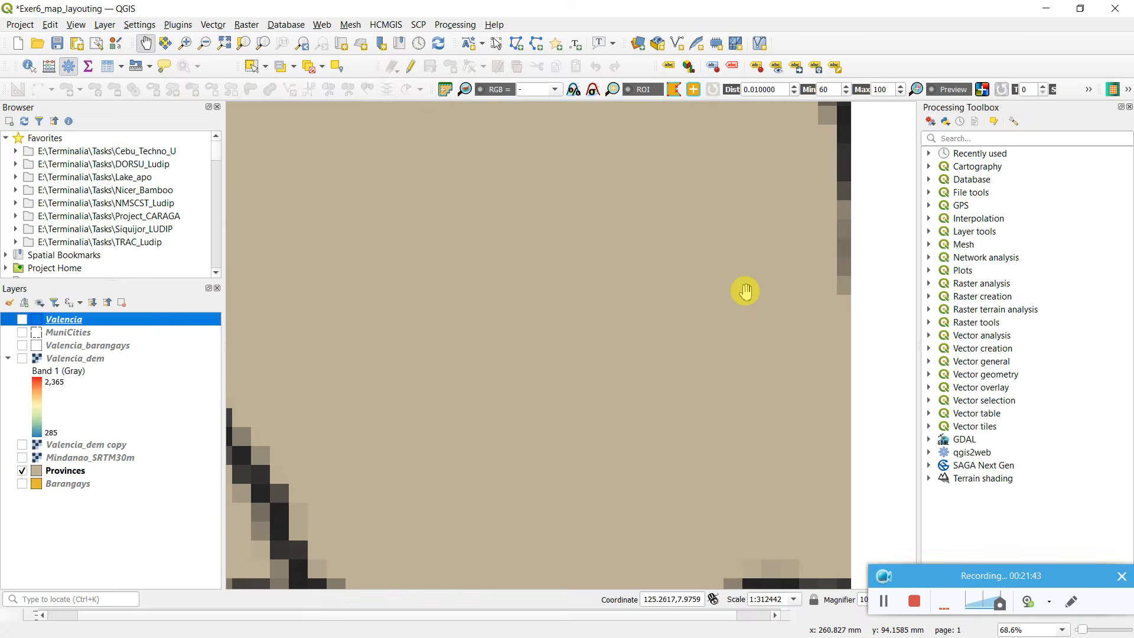
pyautogui.scroll(-4, 620, 307)
pyautogui.scroll(-1, 595, 245)
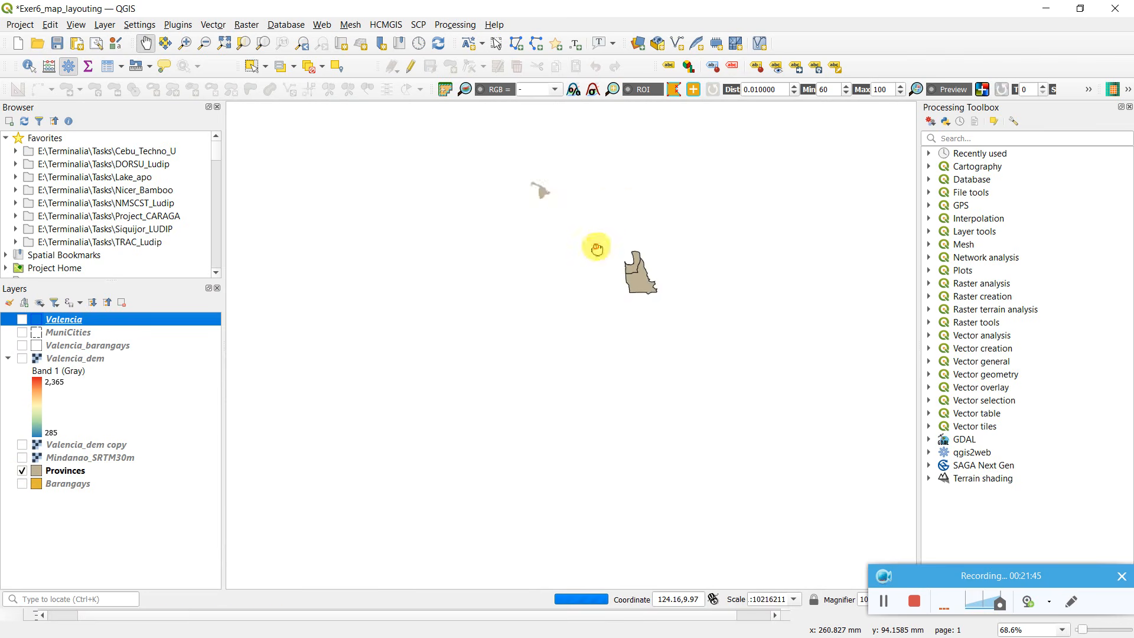
pyautogui.moveTo(562, 258); pyautogui.dragTo(505, 354)
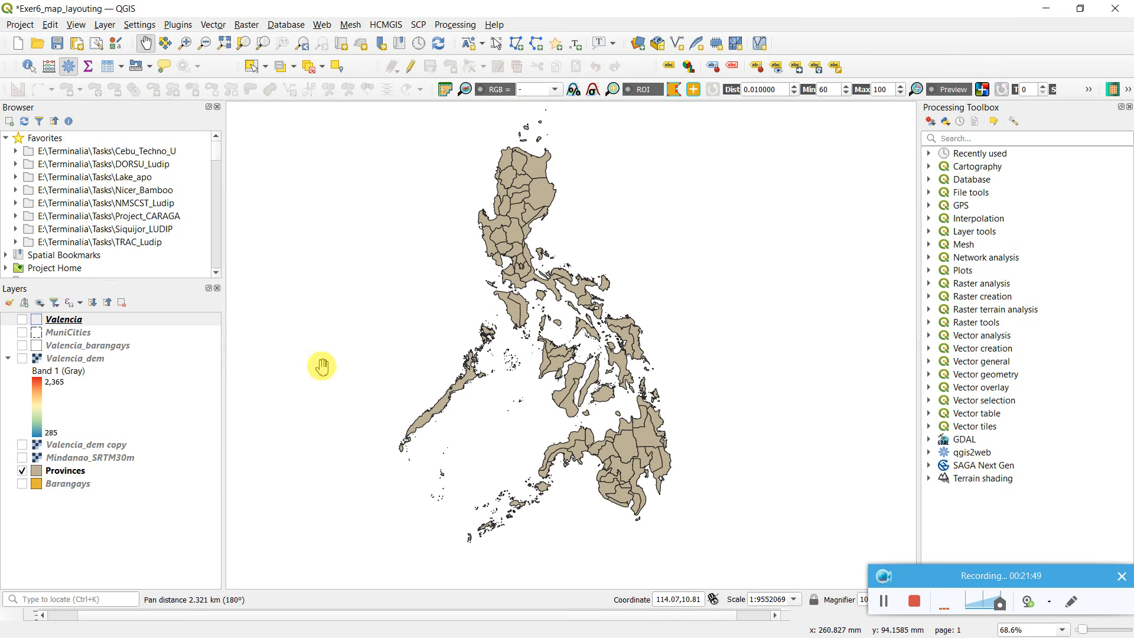
# - Set the Provinces layer's simple fill stroke style to No Pen and apply it
pyautogui.rightClick(80, 470)
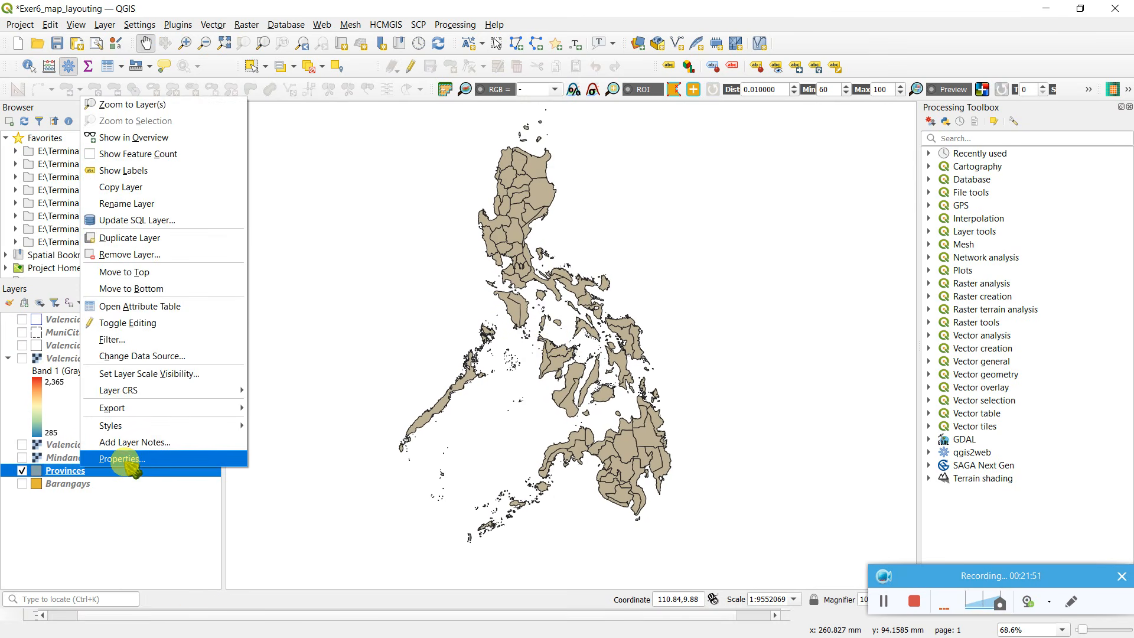
pyautogui.click(133, 470)
pyautogui.doubleClick(133, 470)
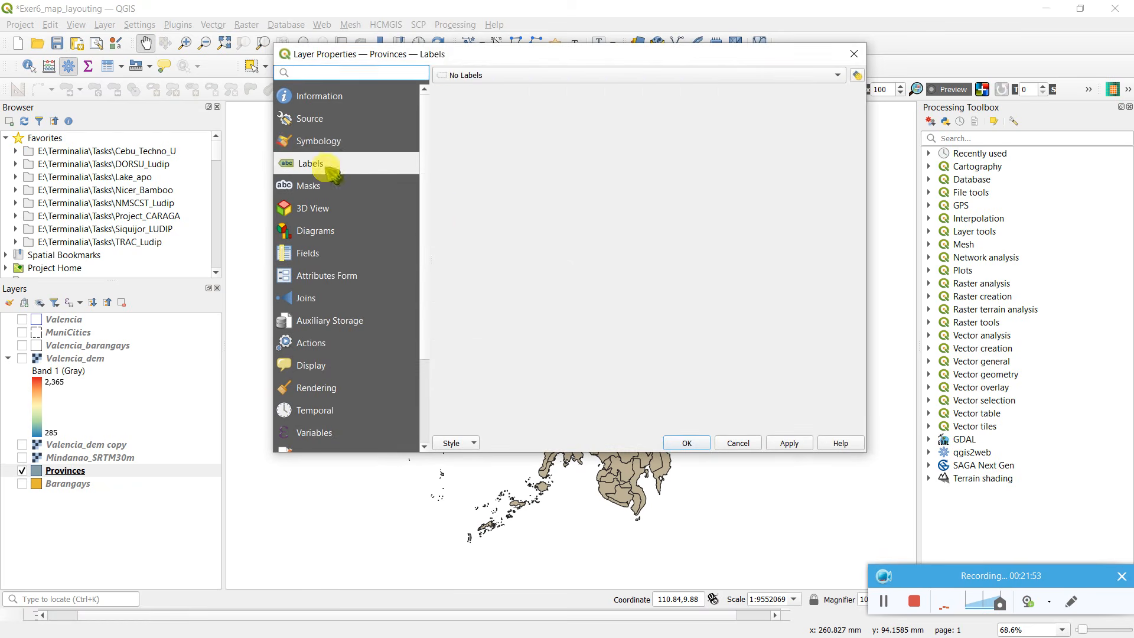
pyautogui.click(320, 141)
pyautogui.click(603, 109)
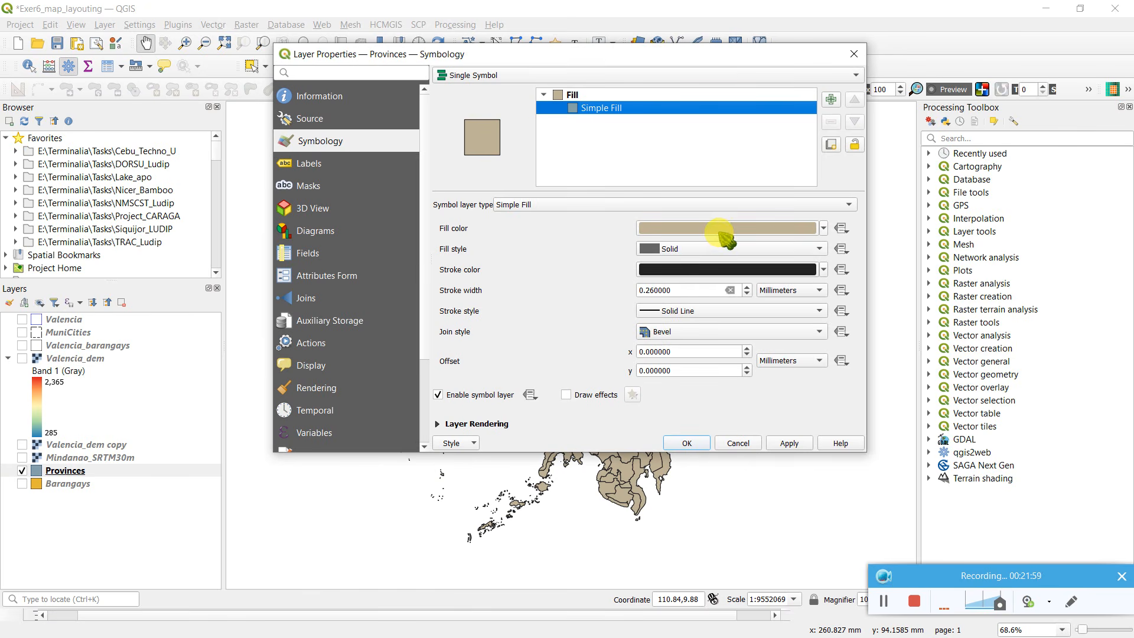
pyautogui.click(710, 317)
pyautogui.click(713, 321)
pyautogui.click(687, 443)
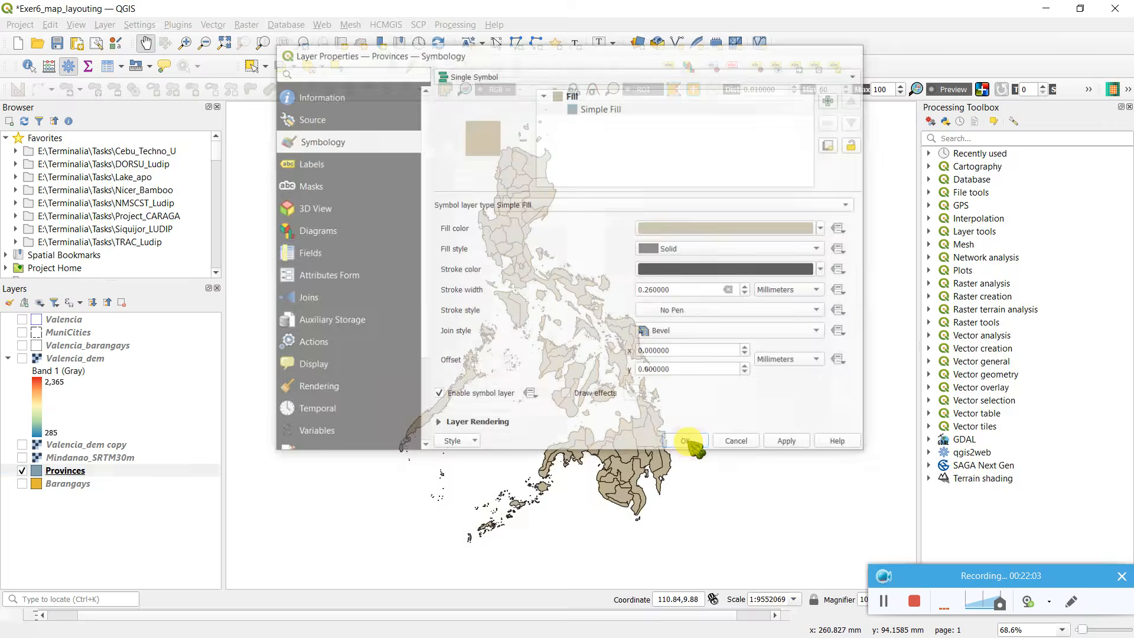
pyautogui.moveTo(654, 339); pyautogui.dragTo(653, 360)
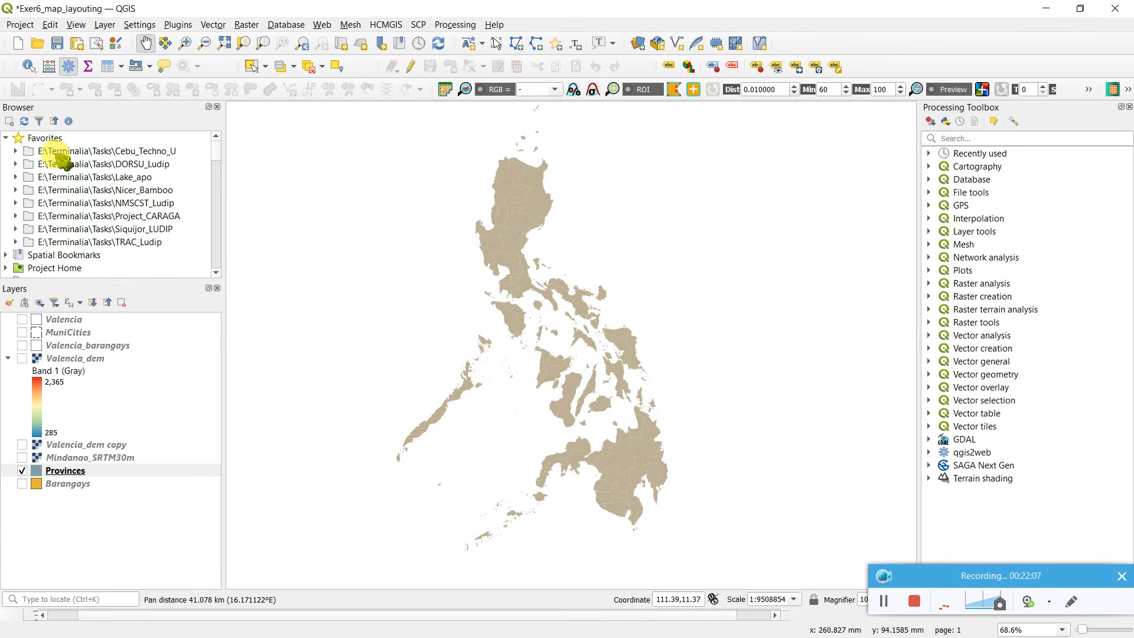
# - Add the OpenStreetMap XYZ tile basemap to the project above the Provinces layer
pyautogui.scroll(-4, 83, 204)
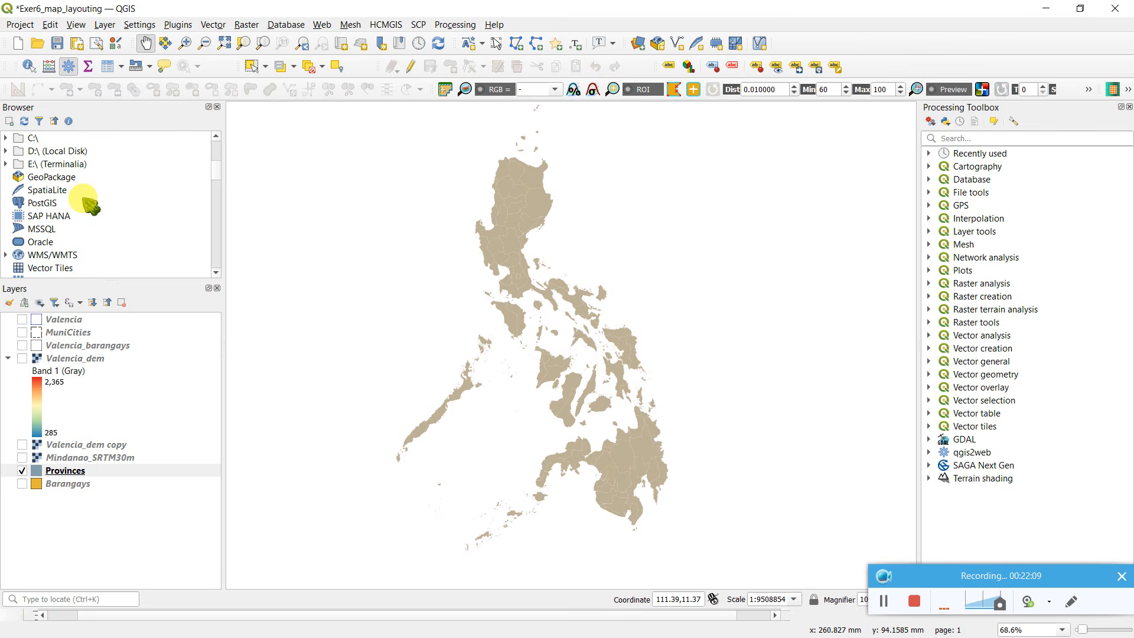
pyautogui.scroll(-2, 88, 204)
pyautogui.click(95, 228)
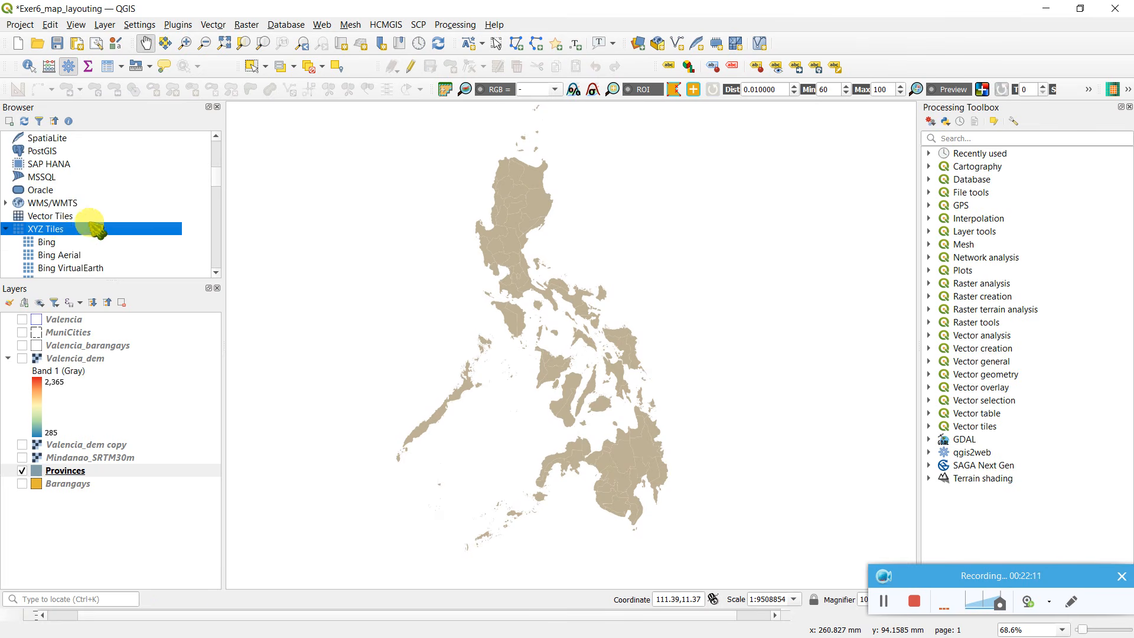
pyautogui.scroll(-8, 95, 229)
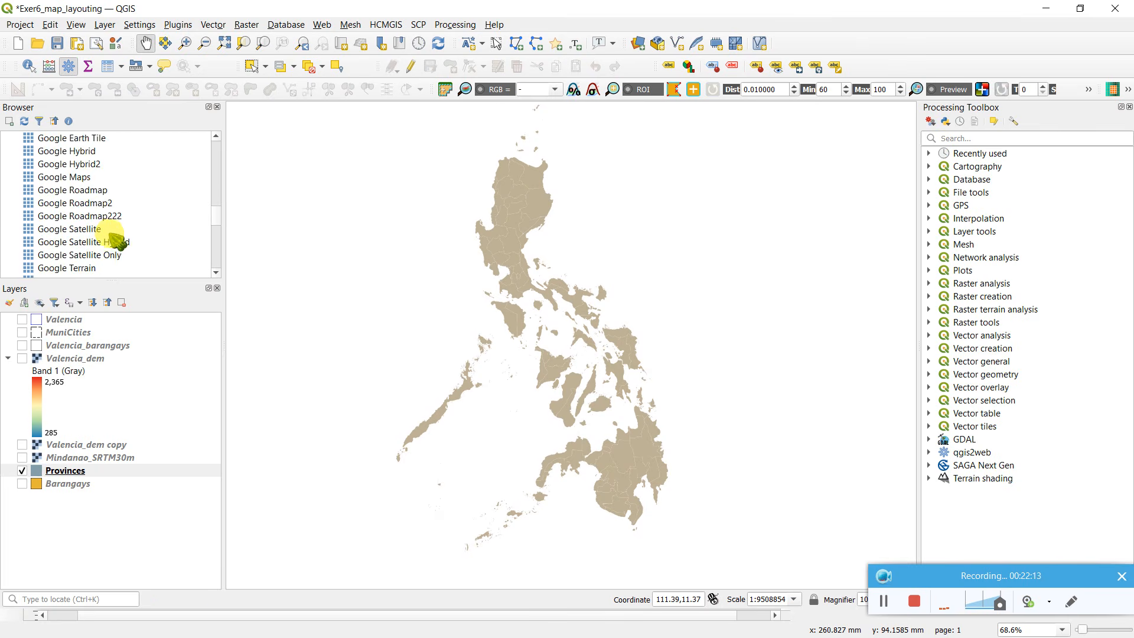
pyautogui.scroll(-3, 112, 237)
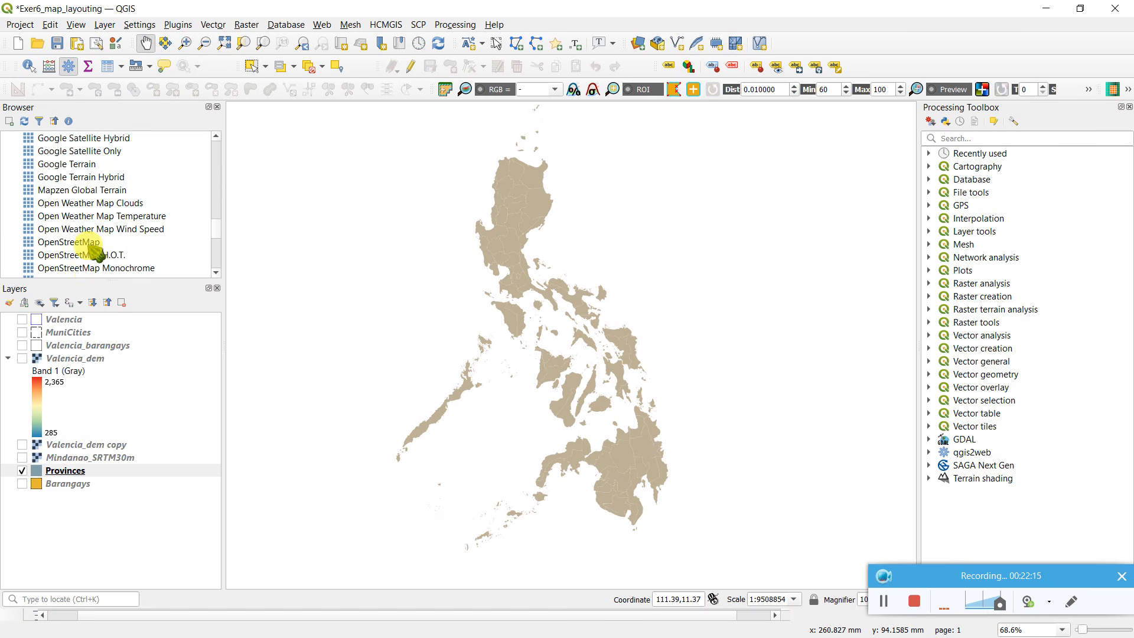
pyautogui.doubleClick(88, 243)
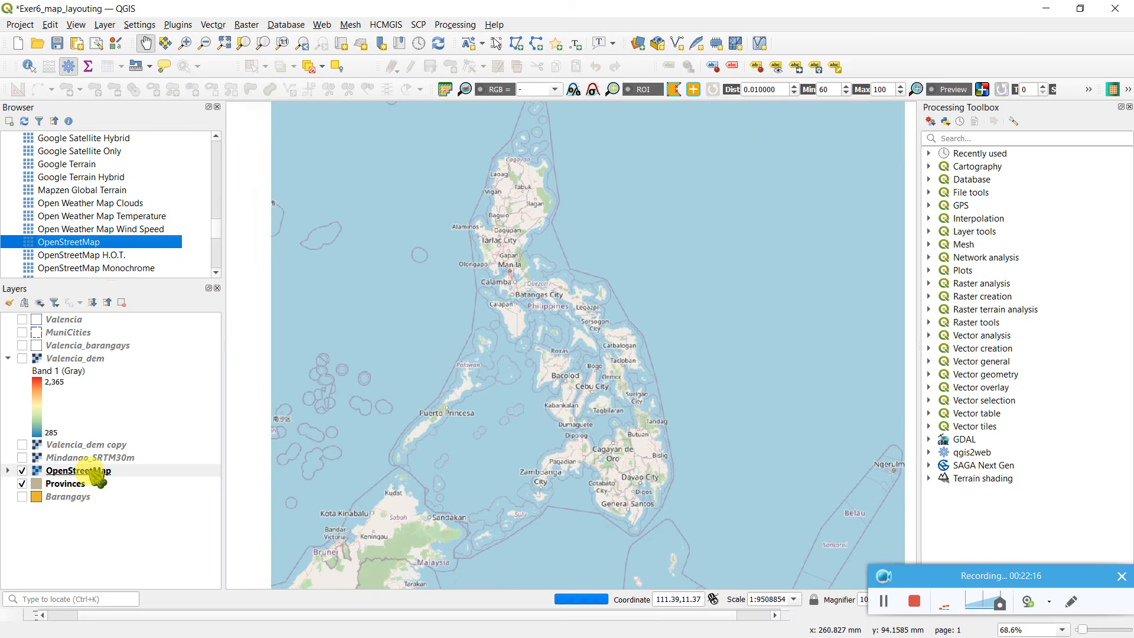
# - Move the OpenStreetMap layer to the bottom of the layer order, beneath Provinces and Barangays
pyautogui.moveTo(94, 471); pyautogui.dragTo(93, 506)
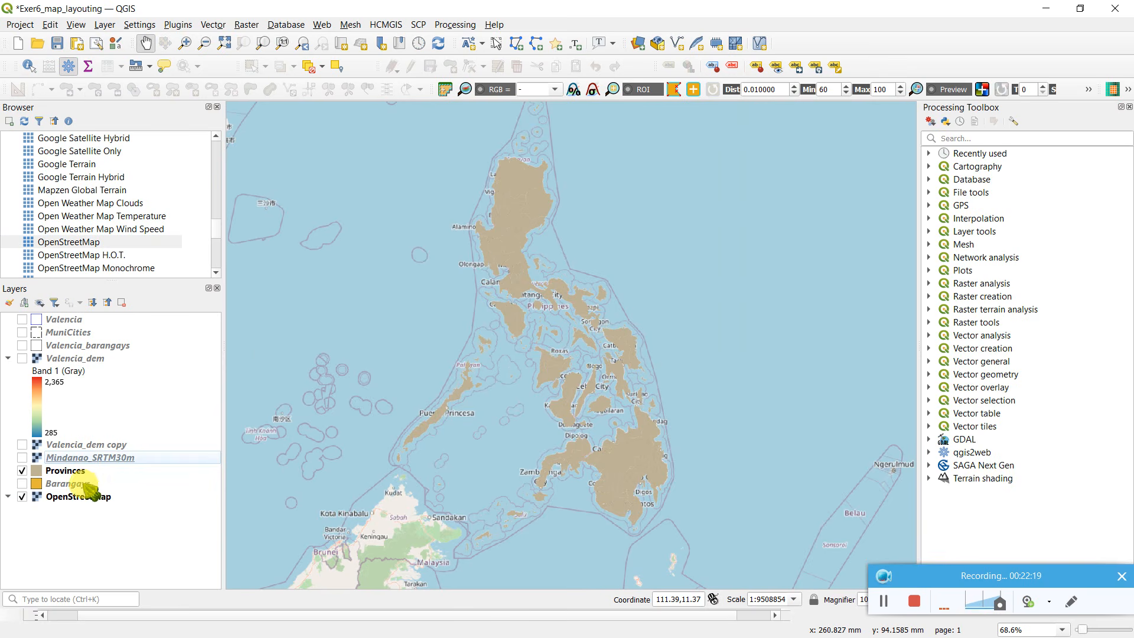
pyautogui.click(22, 470)
pyautogui.click(22, 471)
# - Remove the OpenStreetMap layer from the project
pyautogui.click(41, 497)
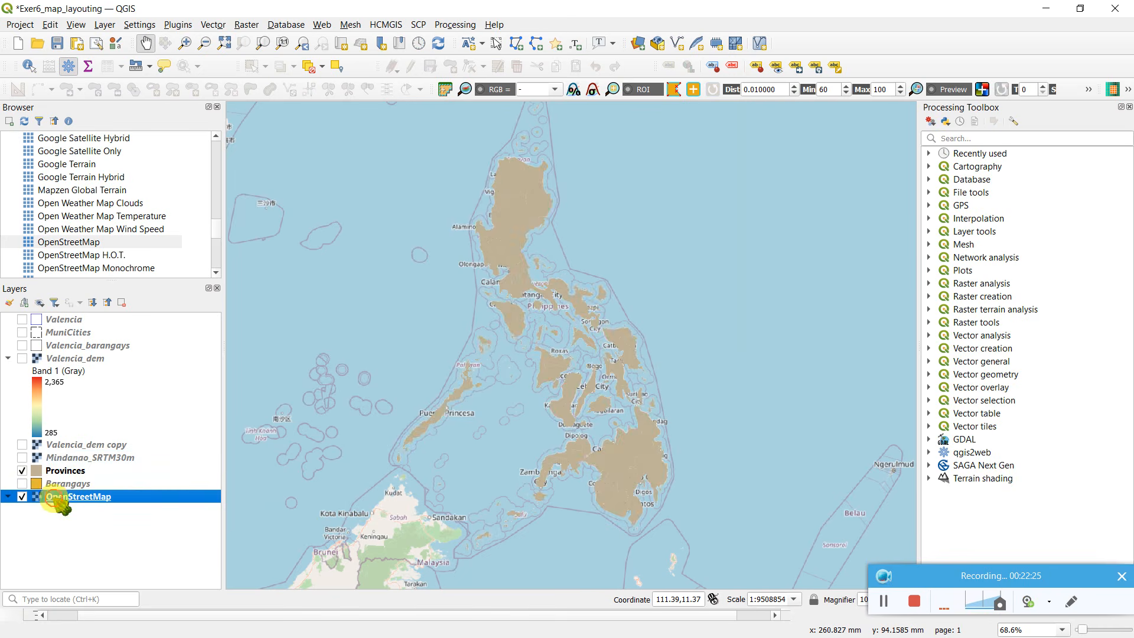
pyautogui.click(122, 303)
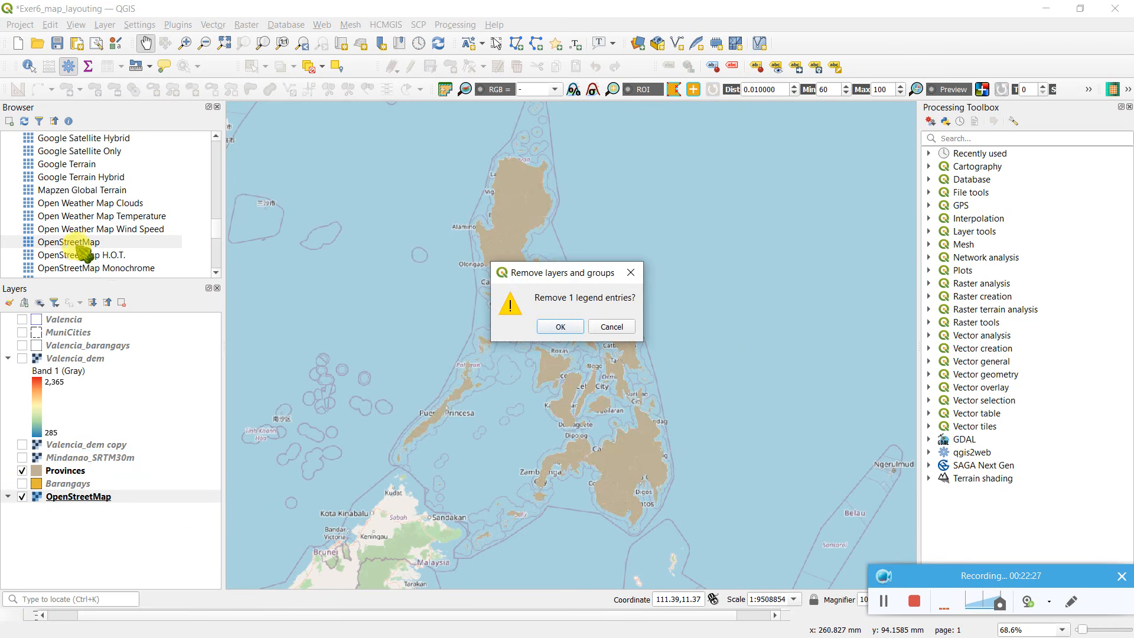
pyautogui.click(558, 329)
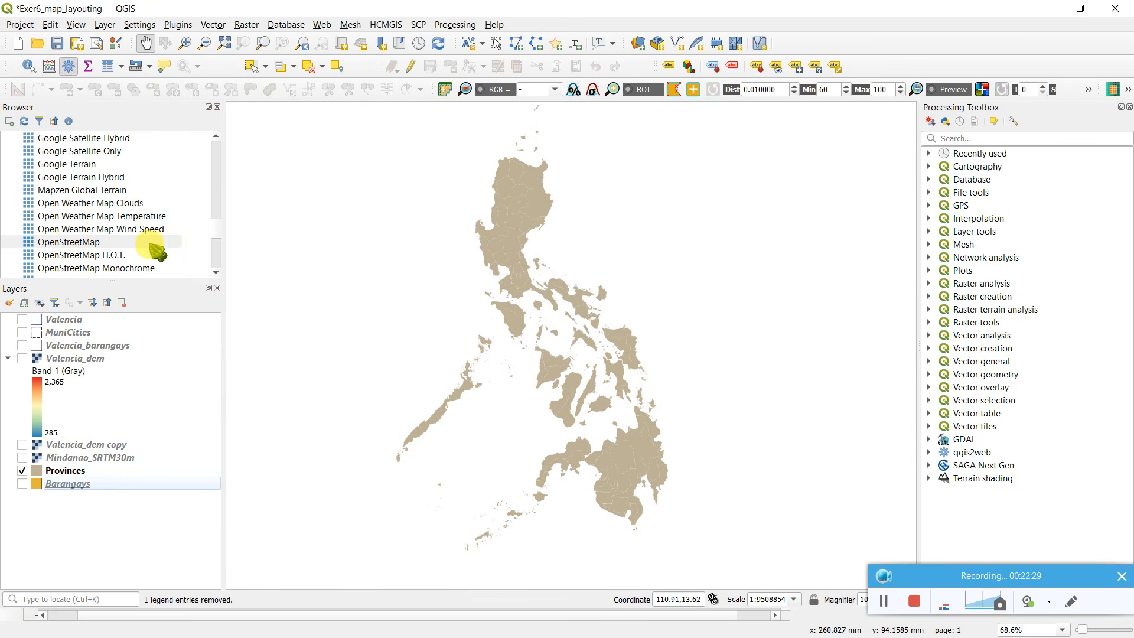
# - Add the Google Satellite XYZ basemap beneath the Provinces layer and centre the Philippines in the map canvas
pyautogui.scroll(2, 133, 195)
pyautogui.doubleClick(99, 178)
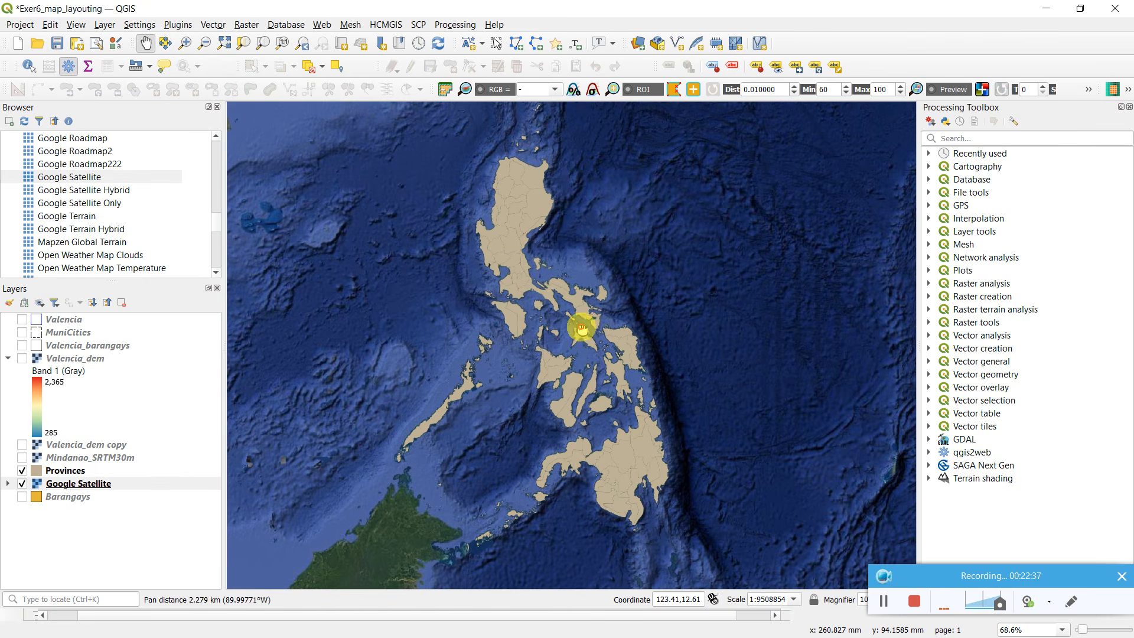
pyautogui.moveTo(579, 329)
pyautogui.mouseDown()
pyautogui.moveTo(610, 309)
pyautogui.moveTo(577, 317)
pyautogui.mouseUp()
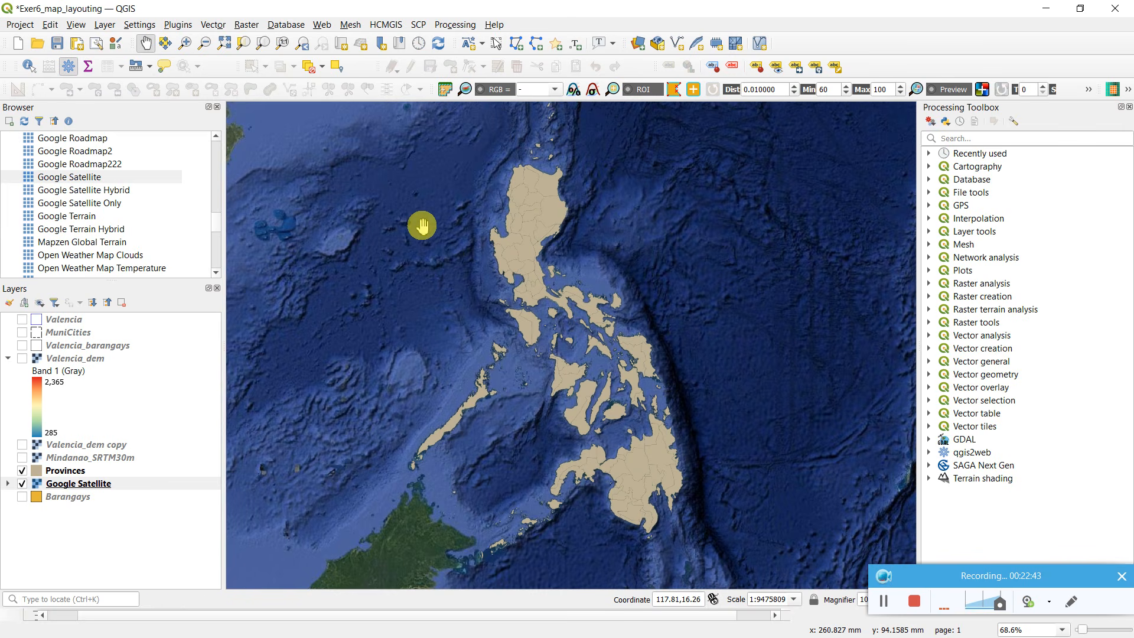
pyautogui.moveTo(630, 218); pyautogui.dragTo(630, 218)
pyautogui.moveTo(588, 352); pyautogui.dragTo(580, 347)
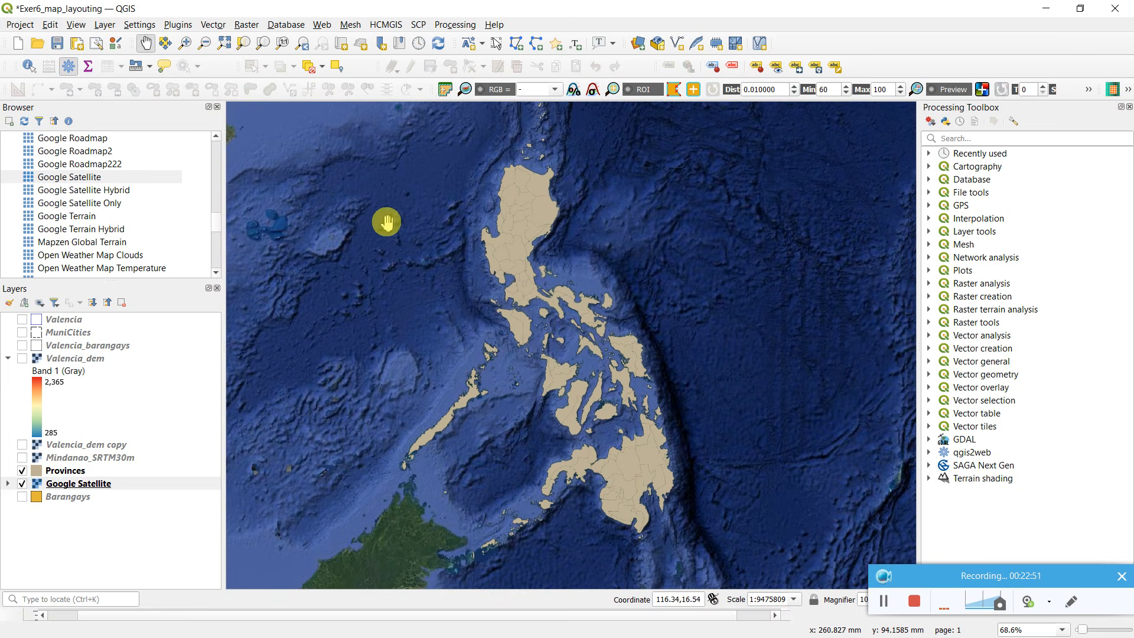
# - Switch to the layout window and draw a map item about 25 × 31 mm in the upper-left corner of the second-lowest side box
pyautogui.hotkey('alt', 'Tab')
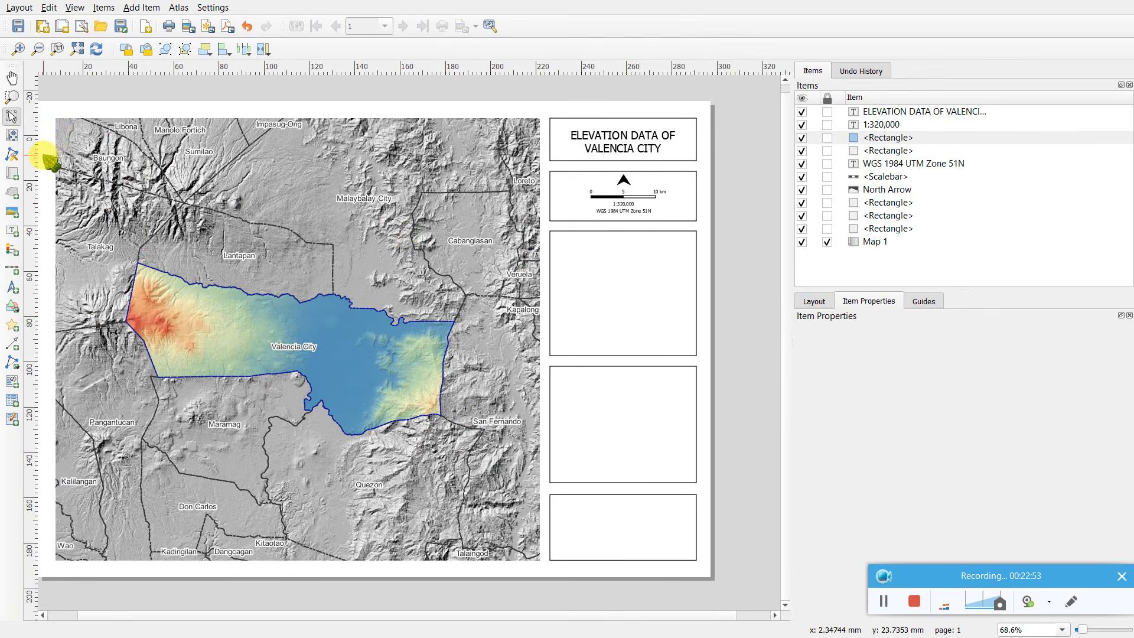
pyautogui.click(13, 178)
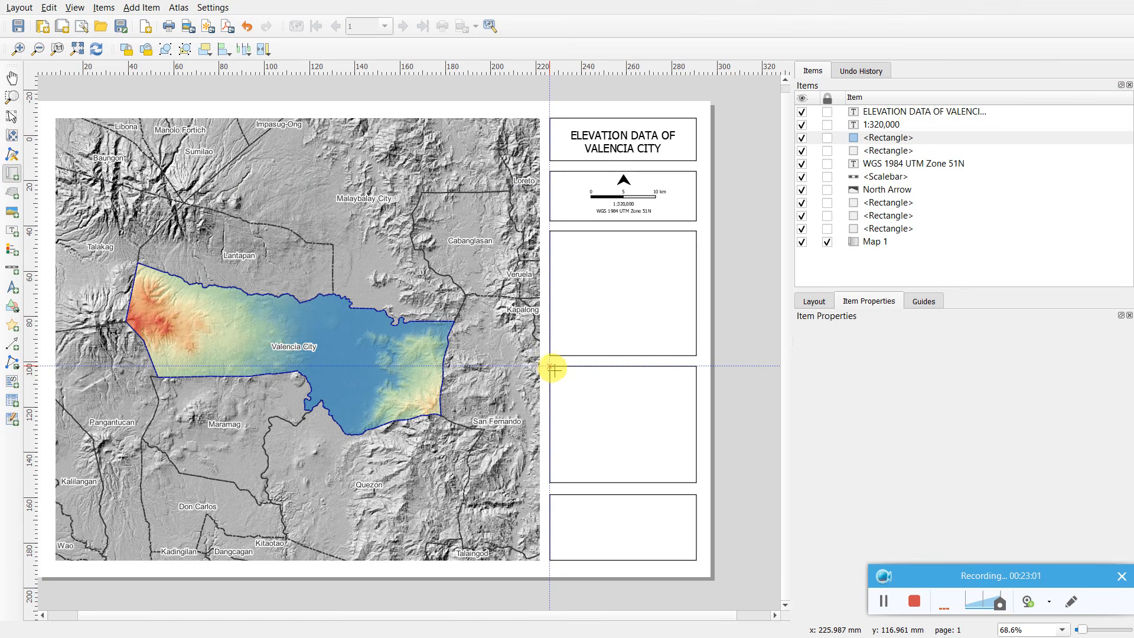
pyautogui.moveTo(551, 366); pyautogui.dragTo(604, 435)
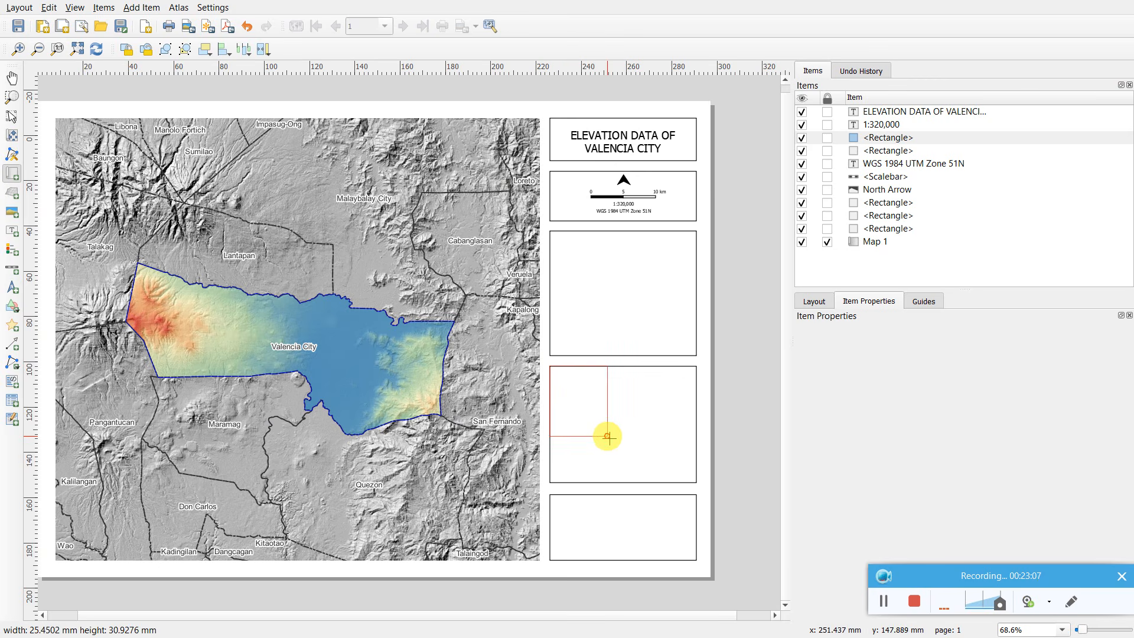
pyautogui.moveTo(608, 433); pyautogui.dragTo(608, 433)
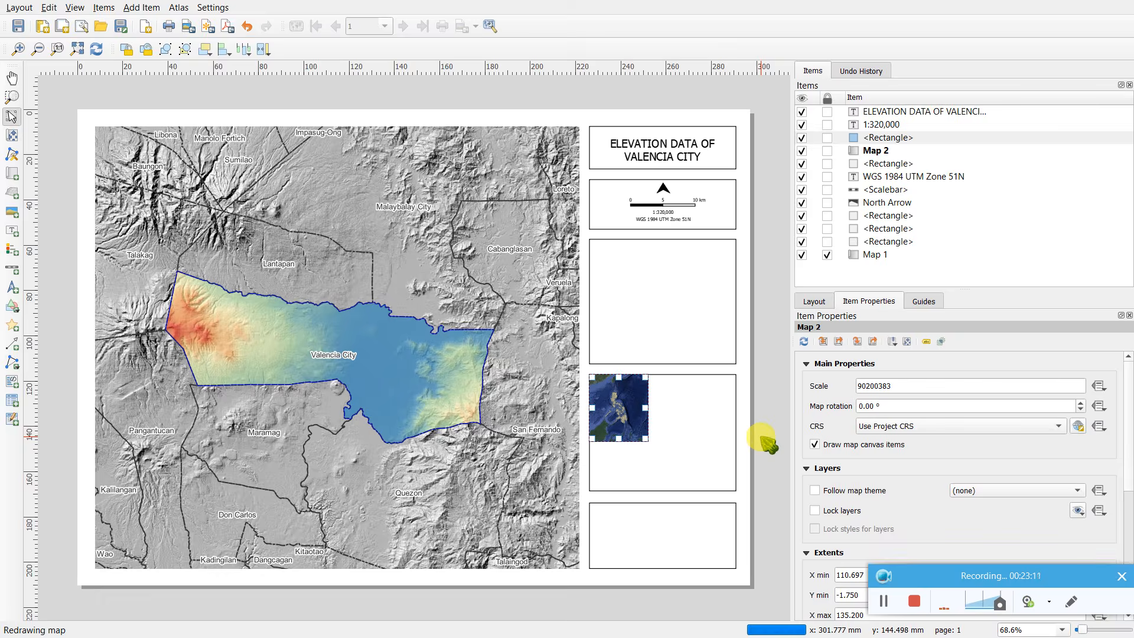
# - Set the small Philippines map's scale to 50200383 and shift its content so the country is centred in the frame
pyautogui.scroll(1, 766, 443)
pyautogui.click(898, 386)
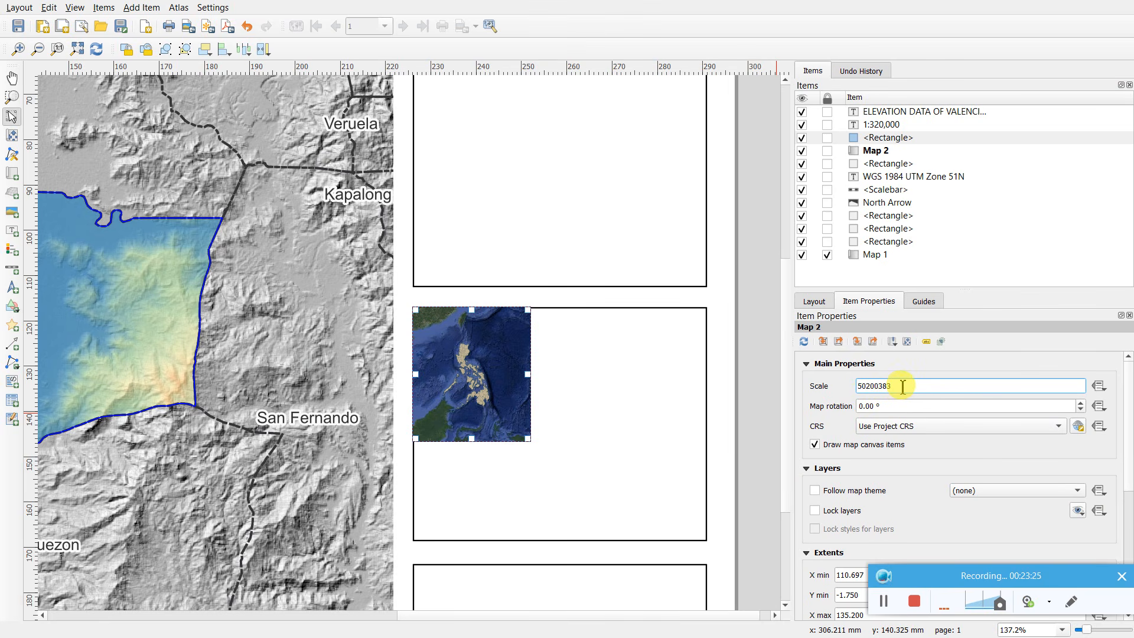
pyautogui.press('Return')
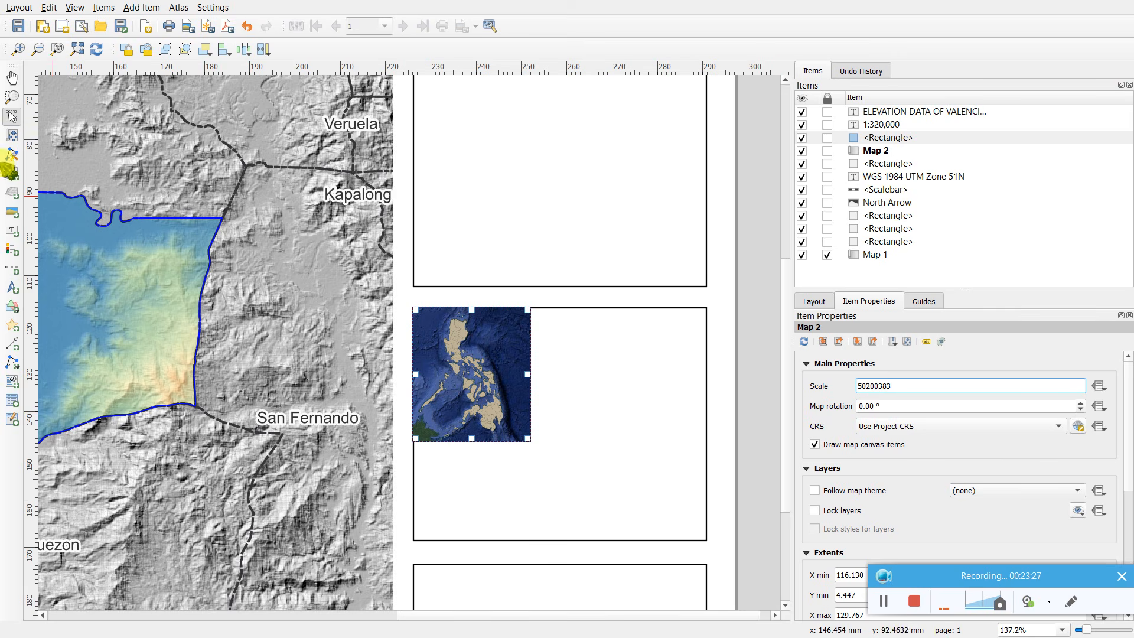
pyautogui.click(759, 347)
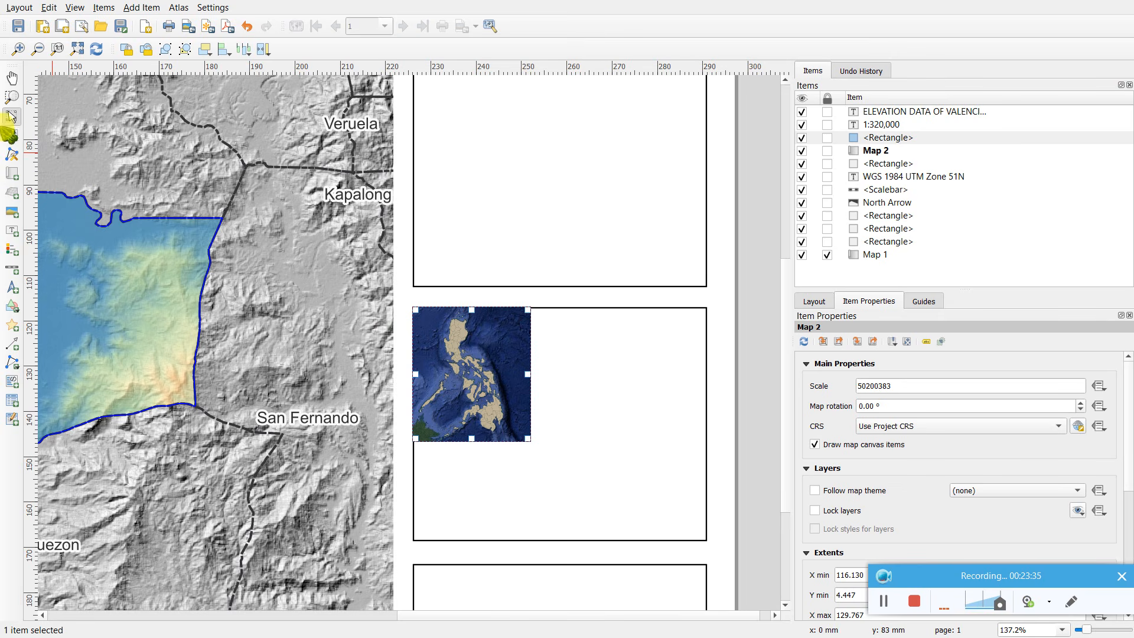
pyautogui.click(12, 135)
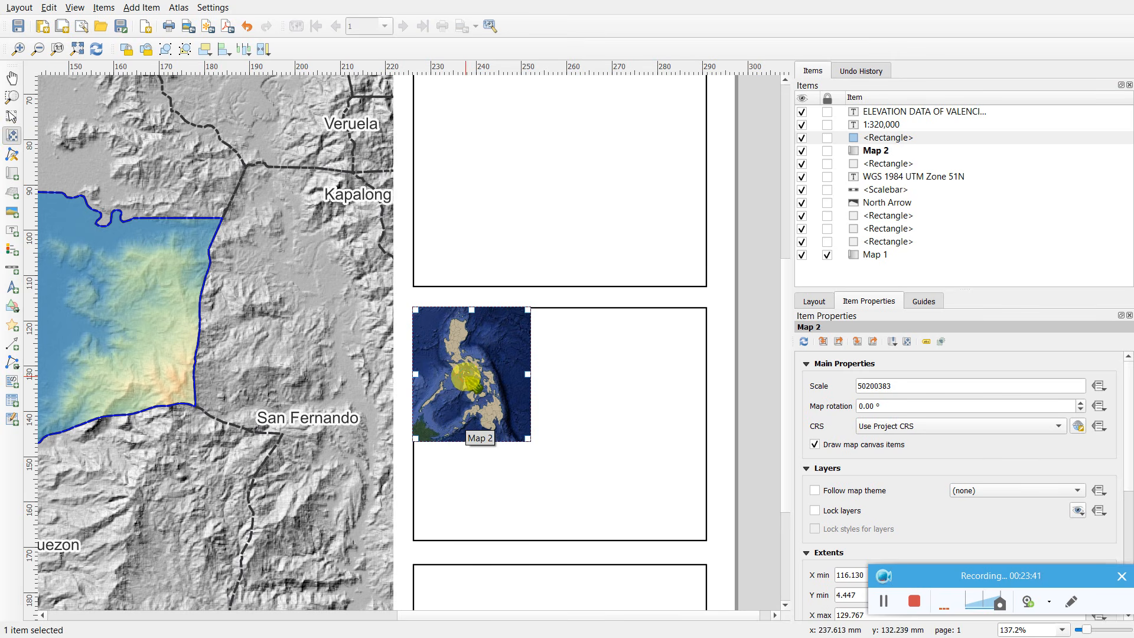
pyautogui.moveTo(467, 383); pyautogui.dragTo(471, 380)
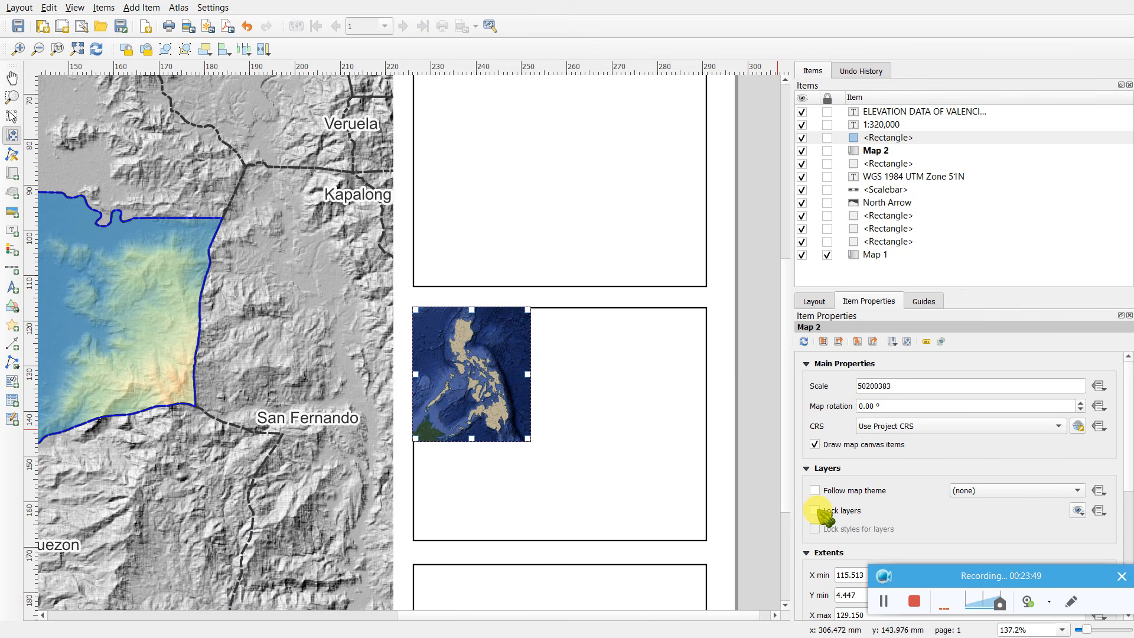
# - Lock the layers and layer styles of the Philippines inset map, then deselect it
pyautogui.click(816, 530)
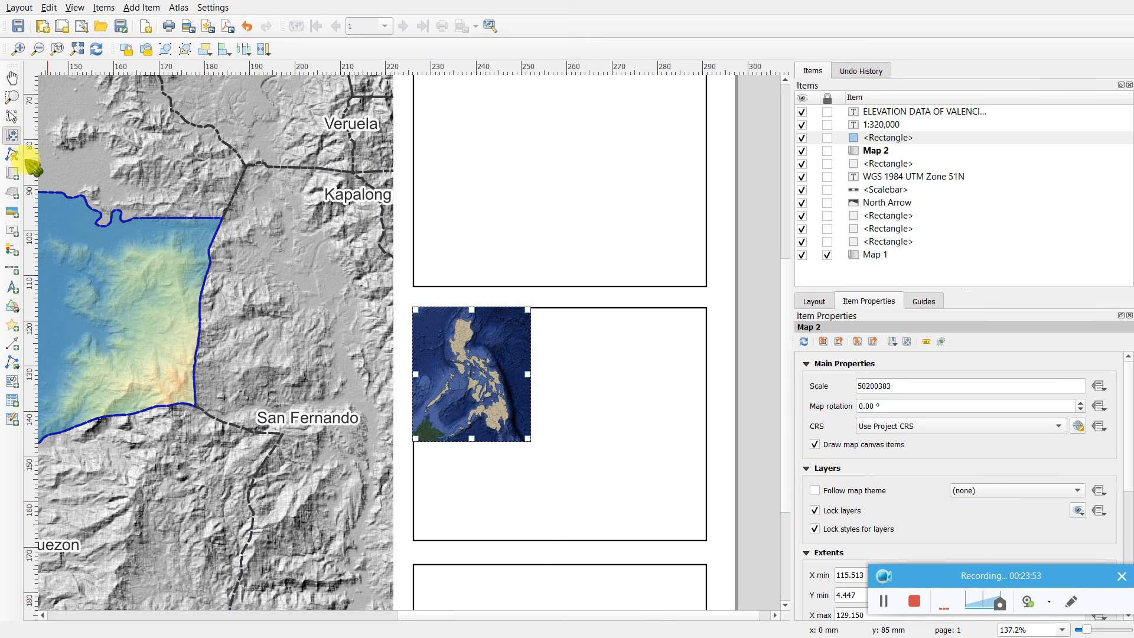
pyautogui.click(12, 117)
pyautogui.click(759, 390)
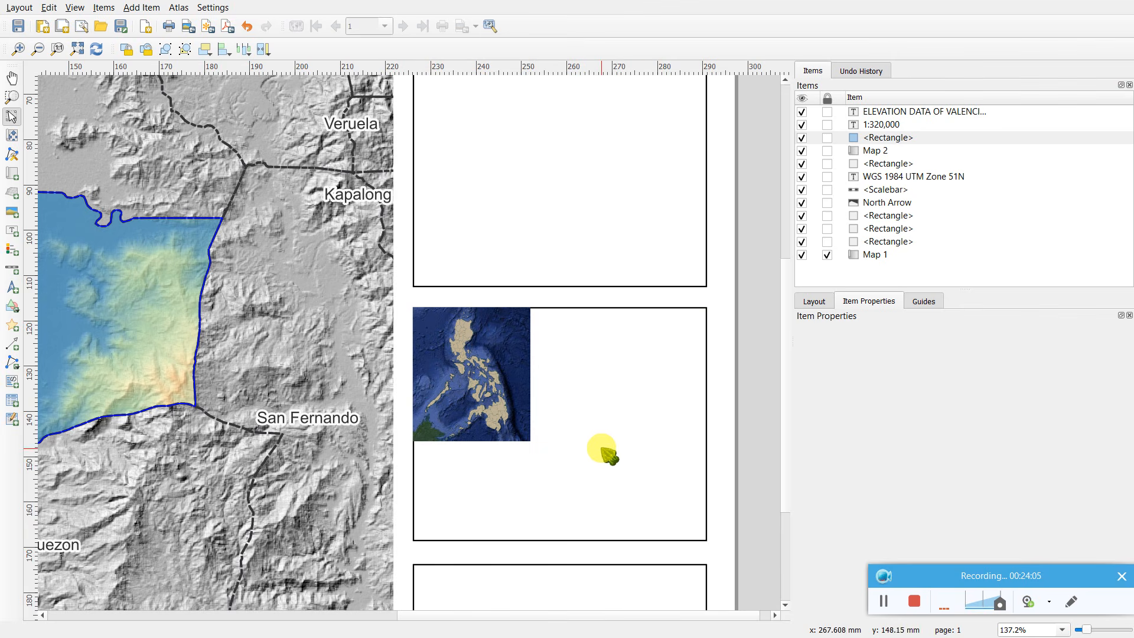
# - Switch to the main QGIS project window, hide the Provinces layer and show Mindanao_SRTM30m over the Google Satellite basemap
pyautogui.hotkey('alt', 'Tab')
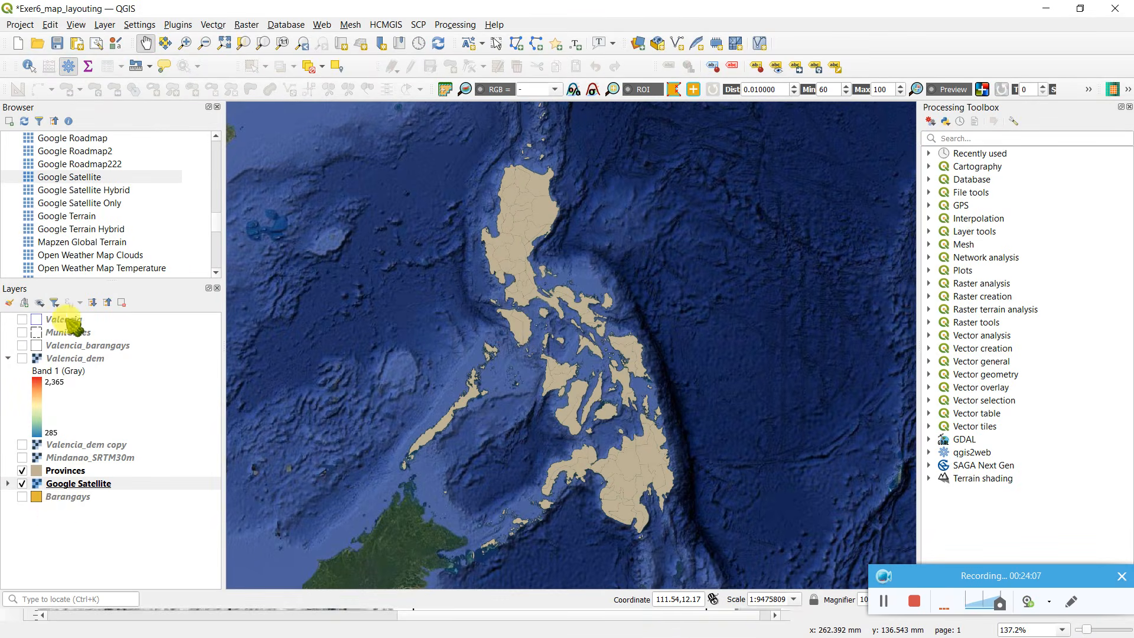
pyautogui.click(21, 470)
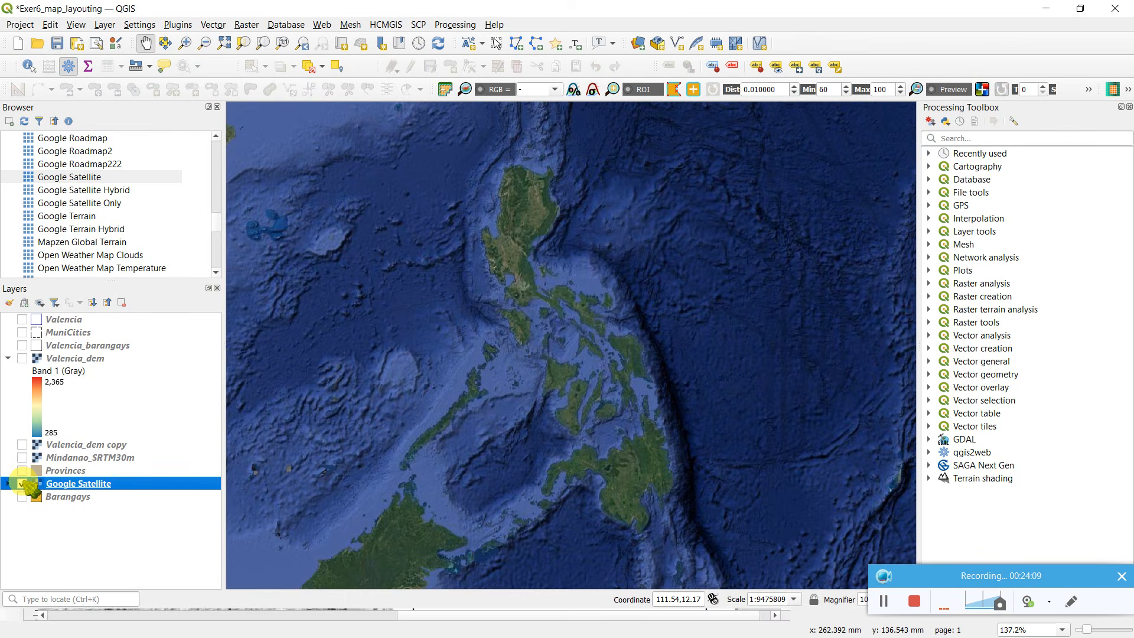
pyautogui.click(22, 484)
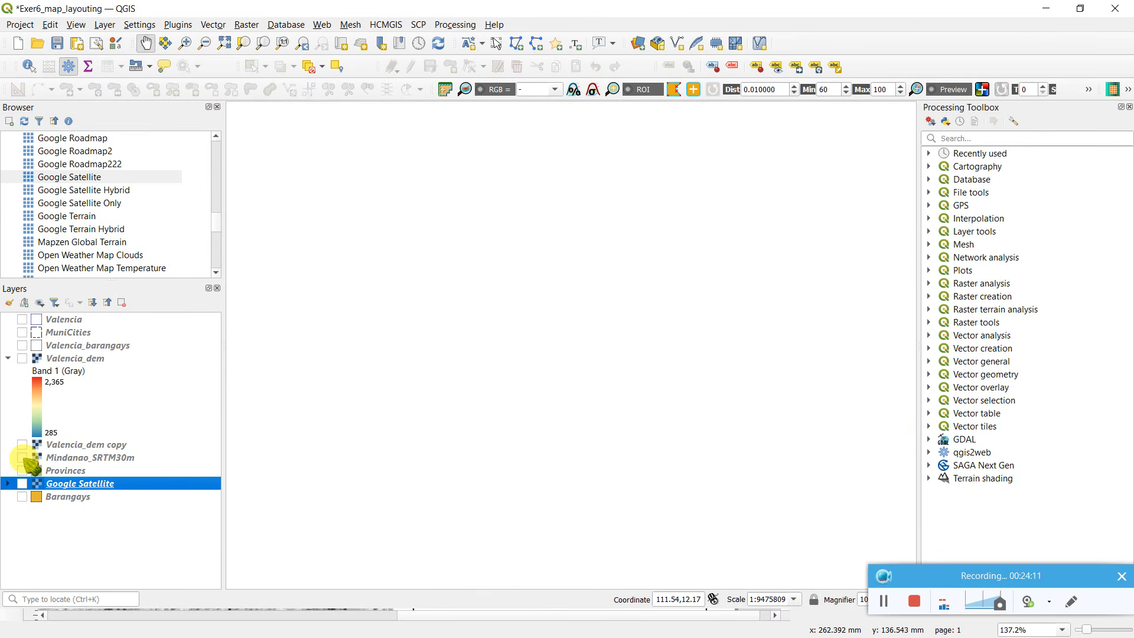
pyautogui.click(22, 457)
pyautogui.moveTo(614, 481); pyautogui.dragTo(643, 350)
pyautogui.scroll(2, 638, 421)
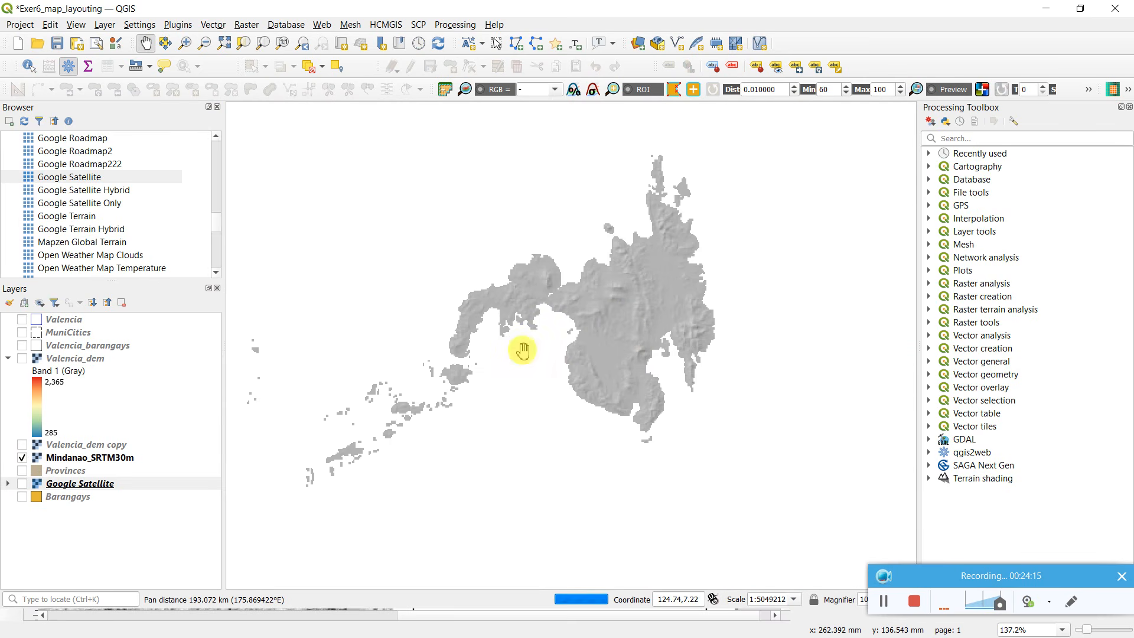
pyautogui.click(22, 483)
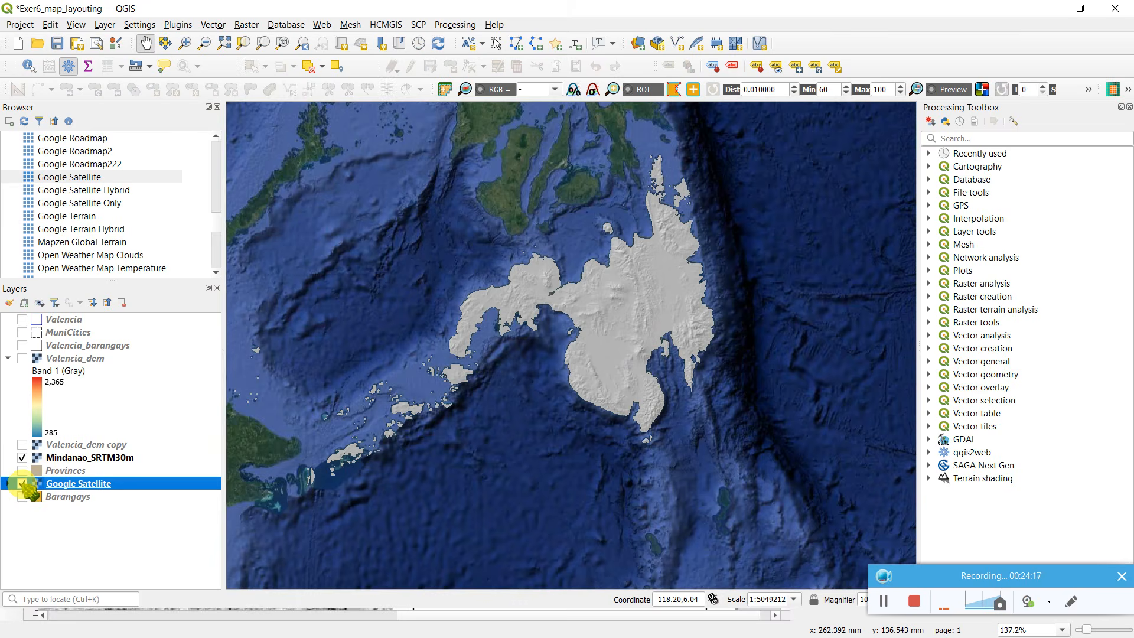
# - Frame Mindanao so that it fills the map canvas, keeping the Google Satellite basemap shown
pyautogui.moveTo(555, 287); pyautogui.dragTo(613, 288)
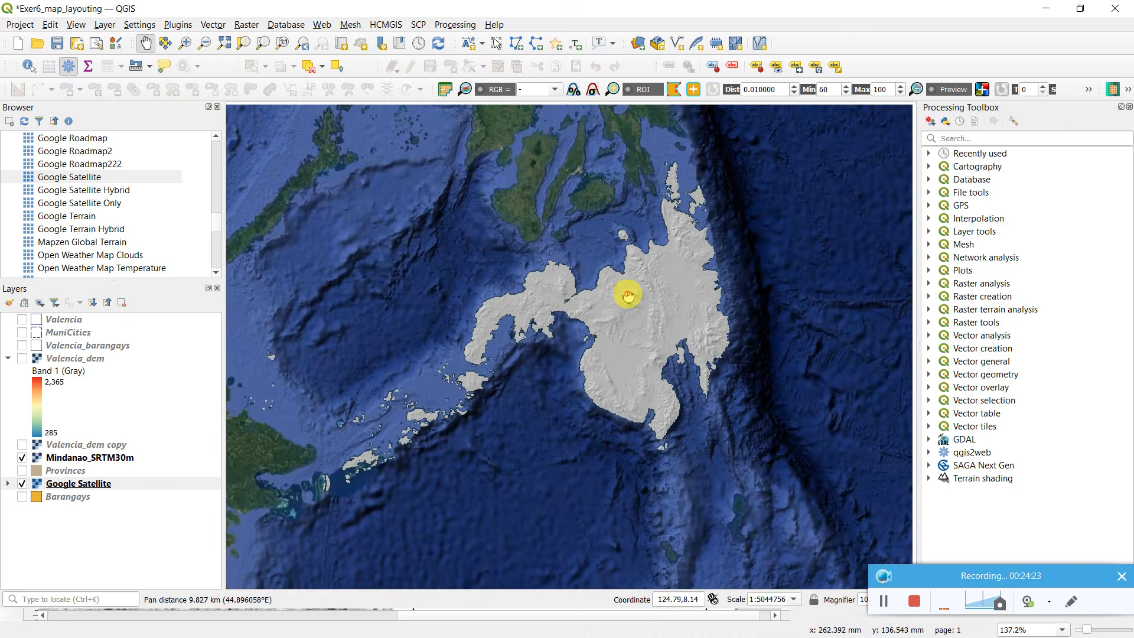
pyautogui.click(27, 489)
pyautogui.click(22, 483)
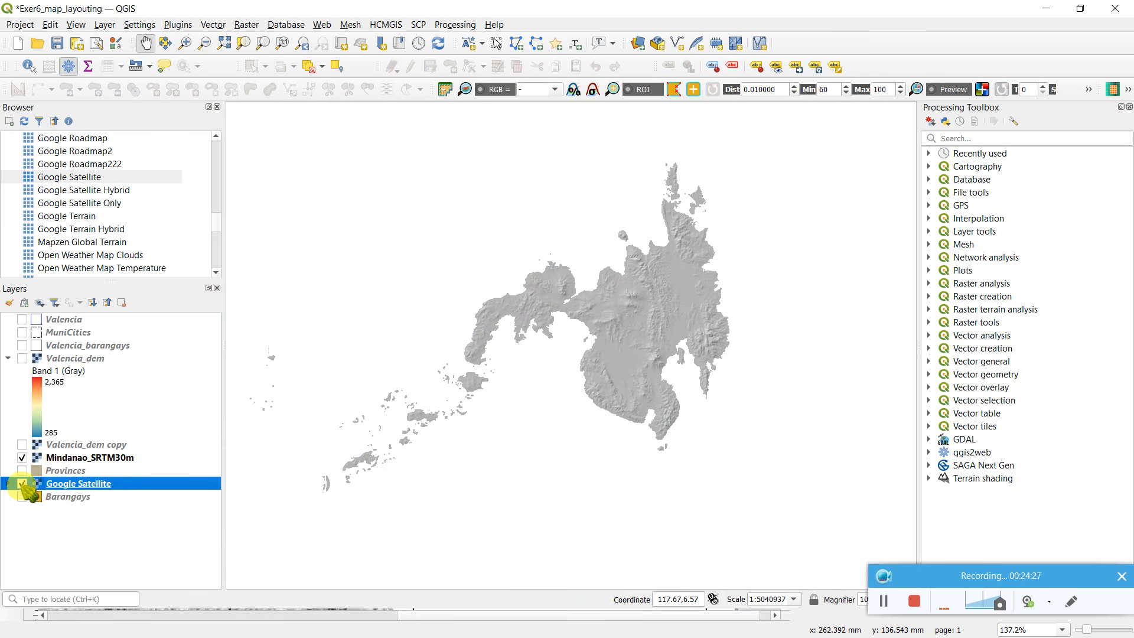
pyautogui.click(22, 484)
pyautogui.moveTo(684, 335)
pyautogui.mouseDown()
pyautogui.moveTo(688, 322)
pyautogui.moveTo(701, 326)
pyautogui.mouseUp()
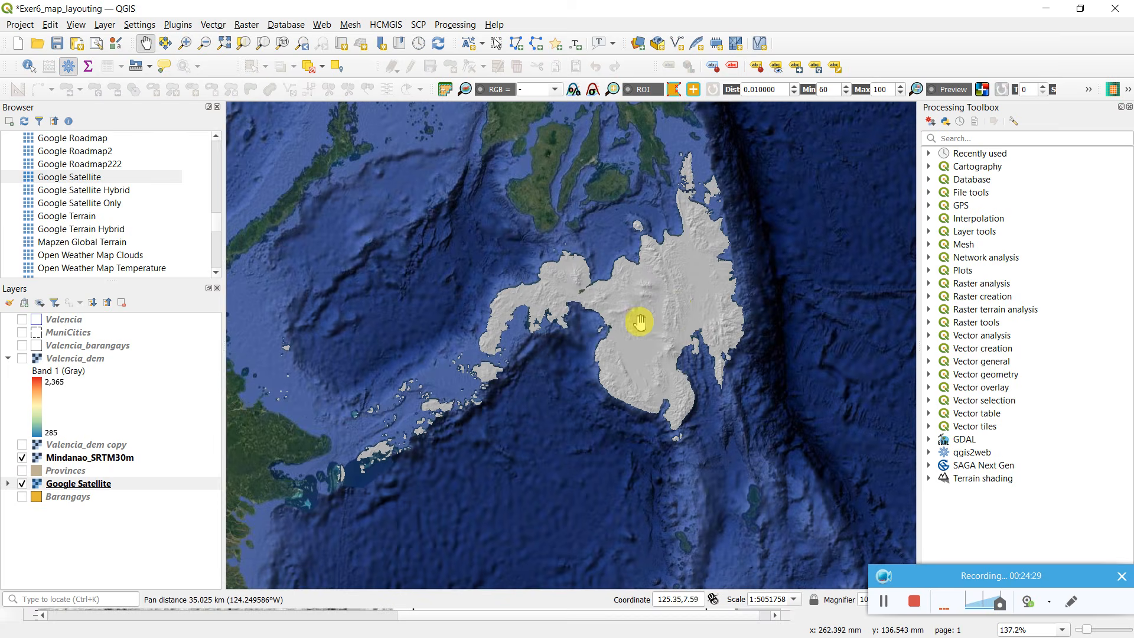
pyautogui.scroll(2, 603, 317)
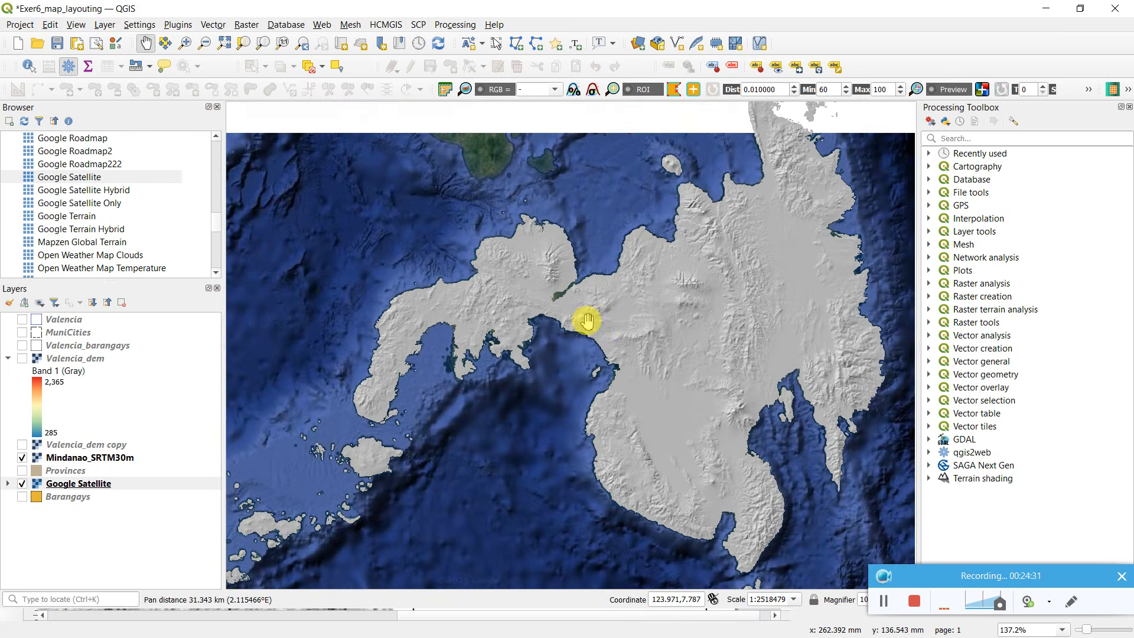
pyautogui.moveTo(630, 309); pyautogui.dragTo(643, 336)
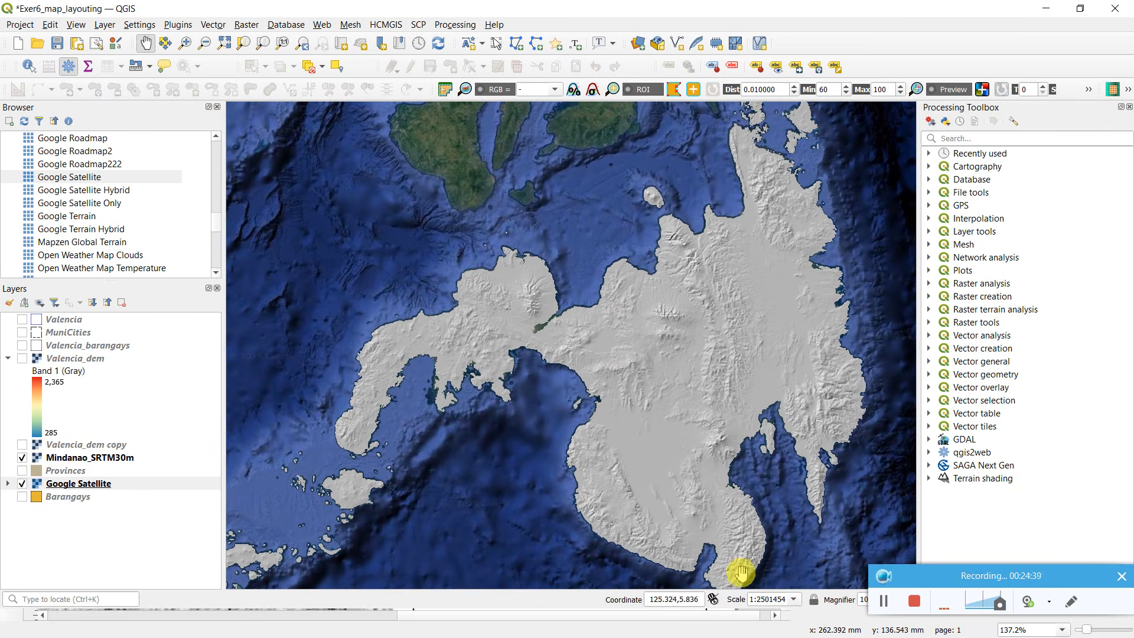
# - Return to the layout window and draw a Mindanao map item filling the whole side box that holds the Philippines inset
pyautogui.hotkey('alt', 'Tab')
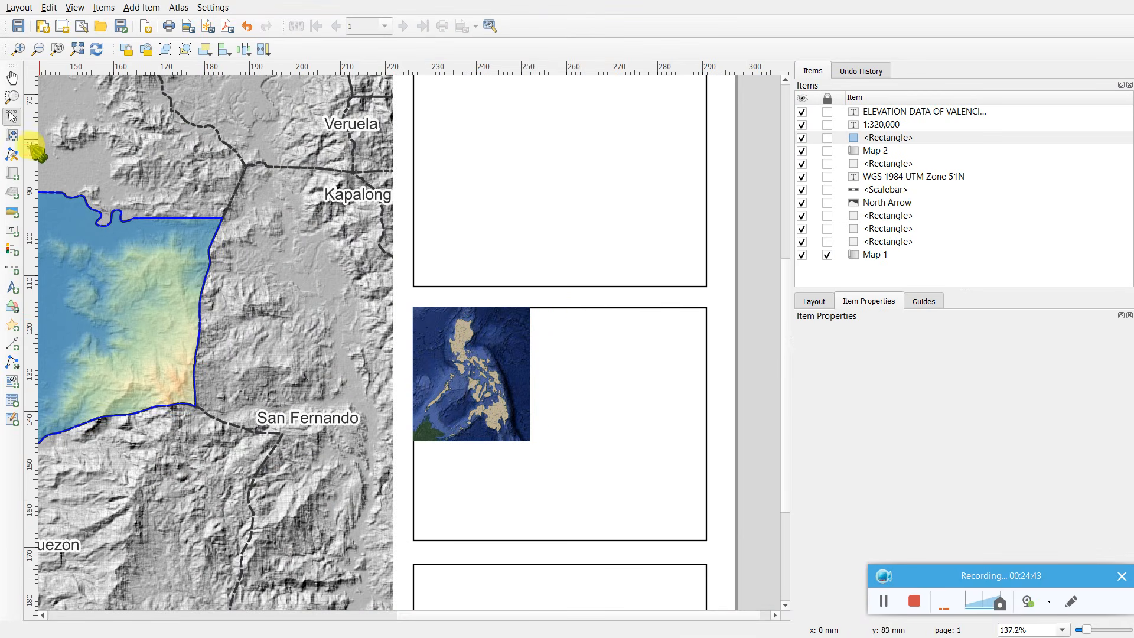
pyautogui.click(13, 174)
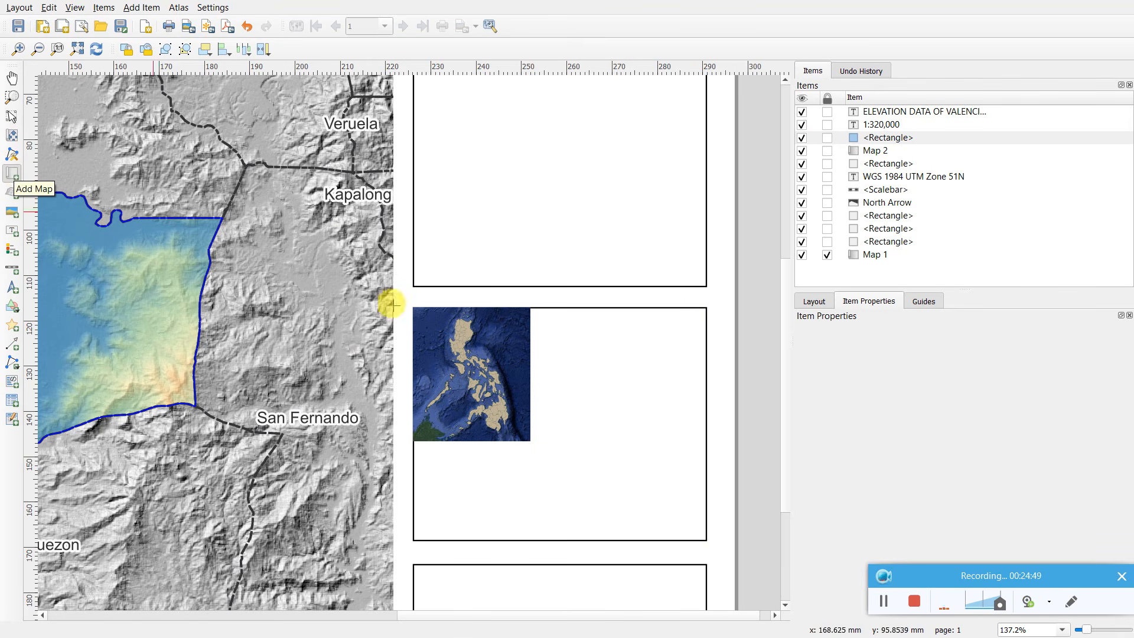
pyautogui.moveTo(414, 308); pyautogui.dragTo(705, 538)
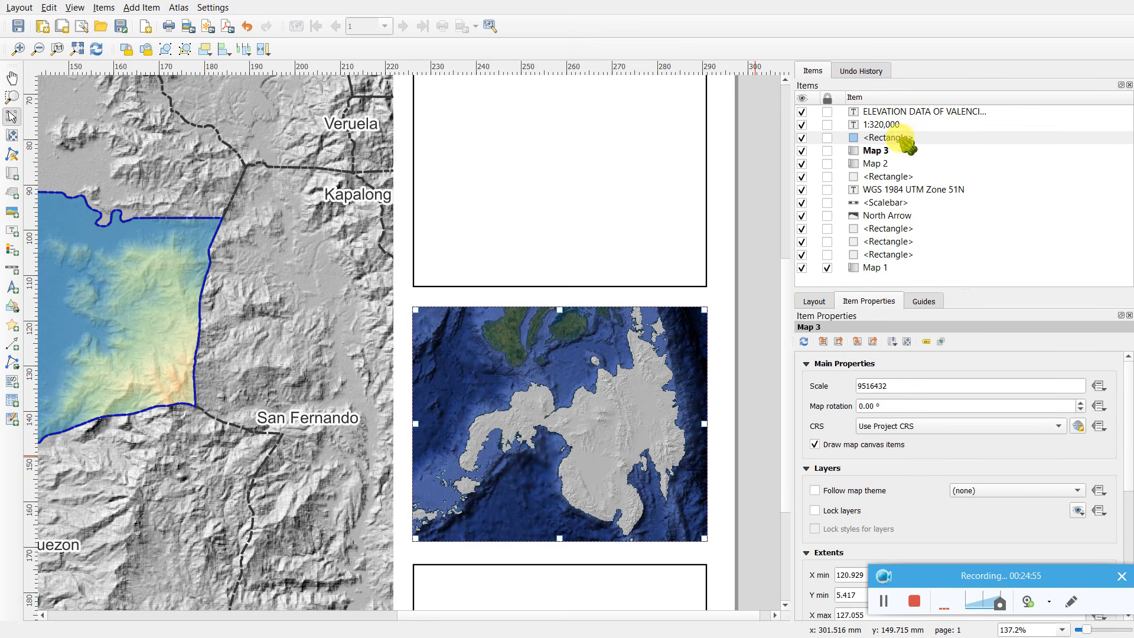
# - Move Map 2 above Map 3 in the item order and rename it PH
pyautogui.click(886, 165)
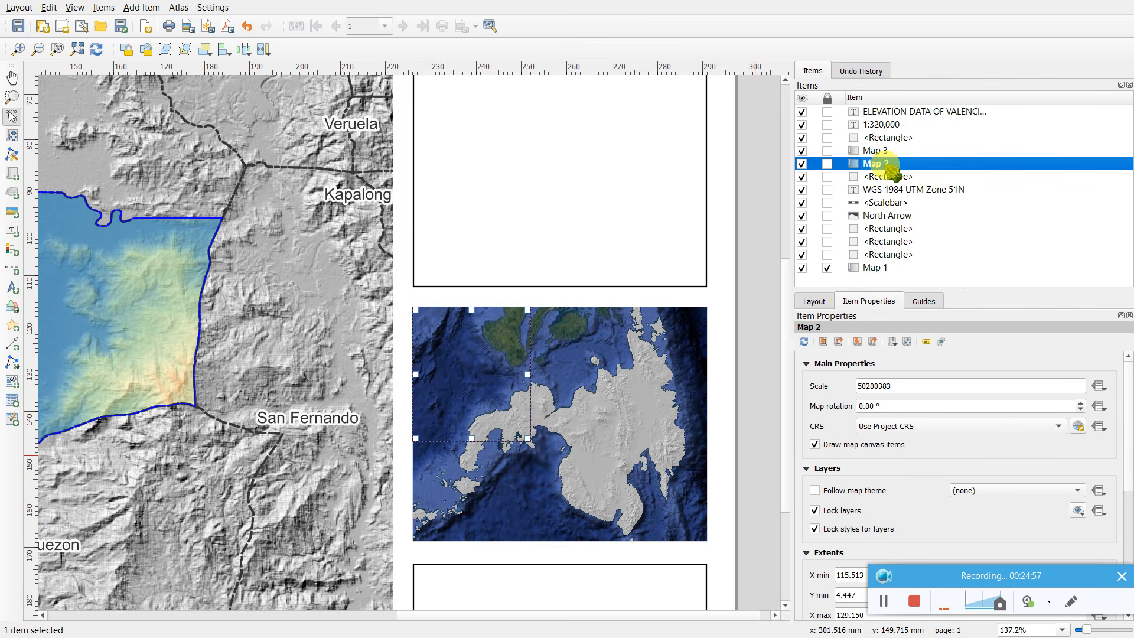
pyautogui.moveTo(891, 170); pyautogui.dragTo(890, 145)
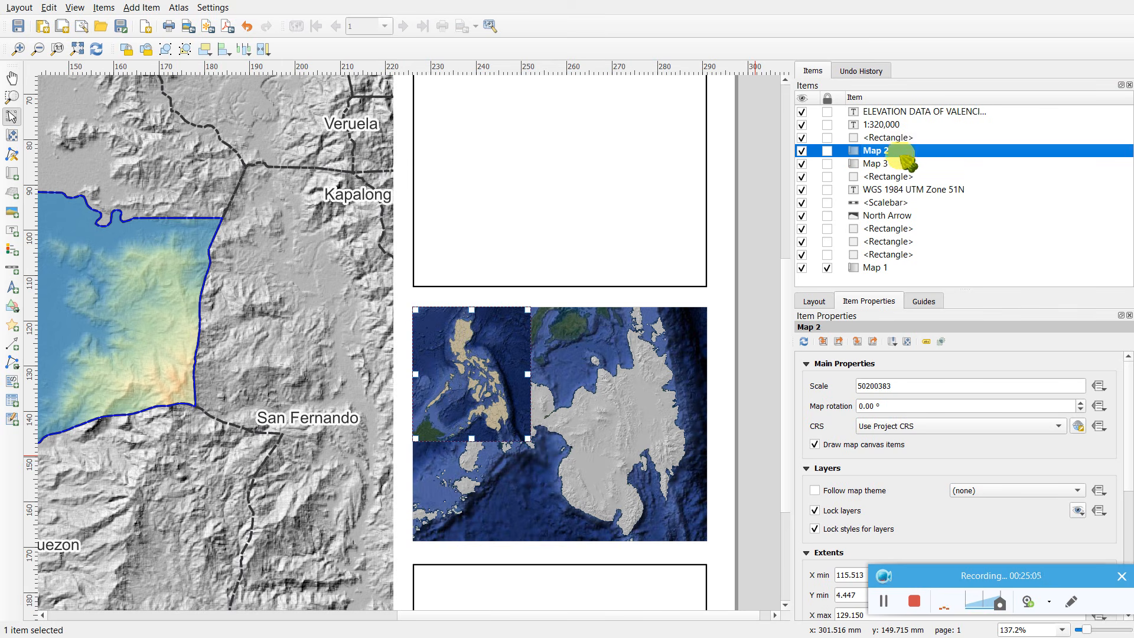
pyautogui.doubleClick(901, 152)
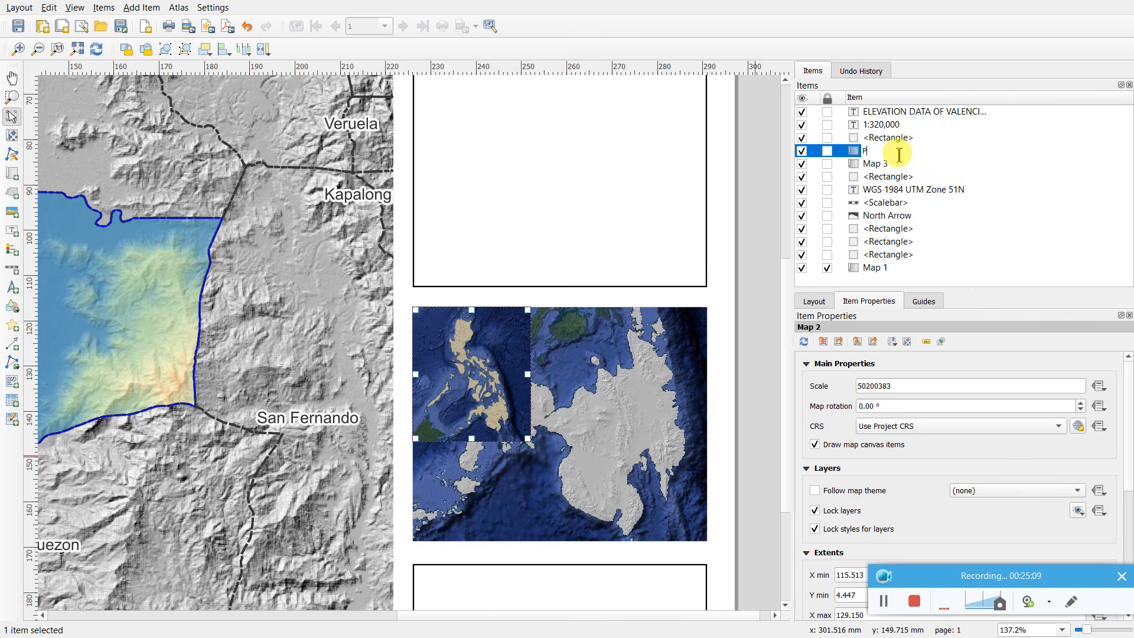
pyautogui.write('PH')
pyautogui.click(889, 165)
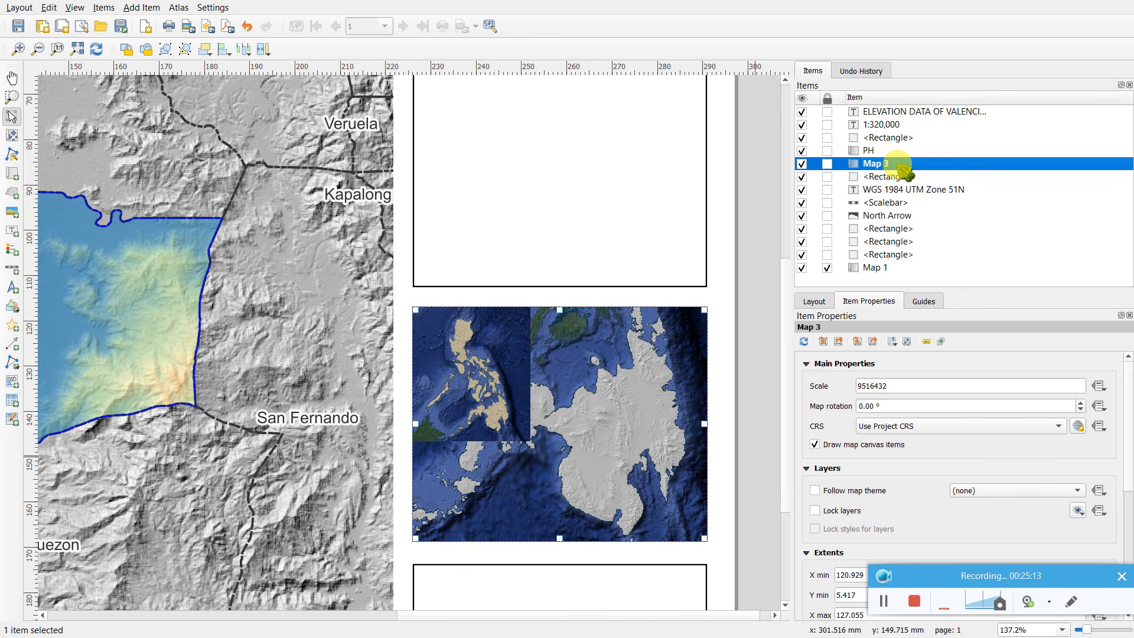
# - Rename the layout items Map 3 as Mindanao and Map 1 as Main Map
pyautogui.doubleClick(898, 165)
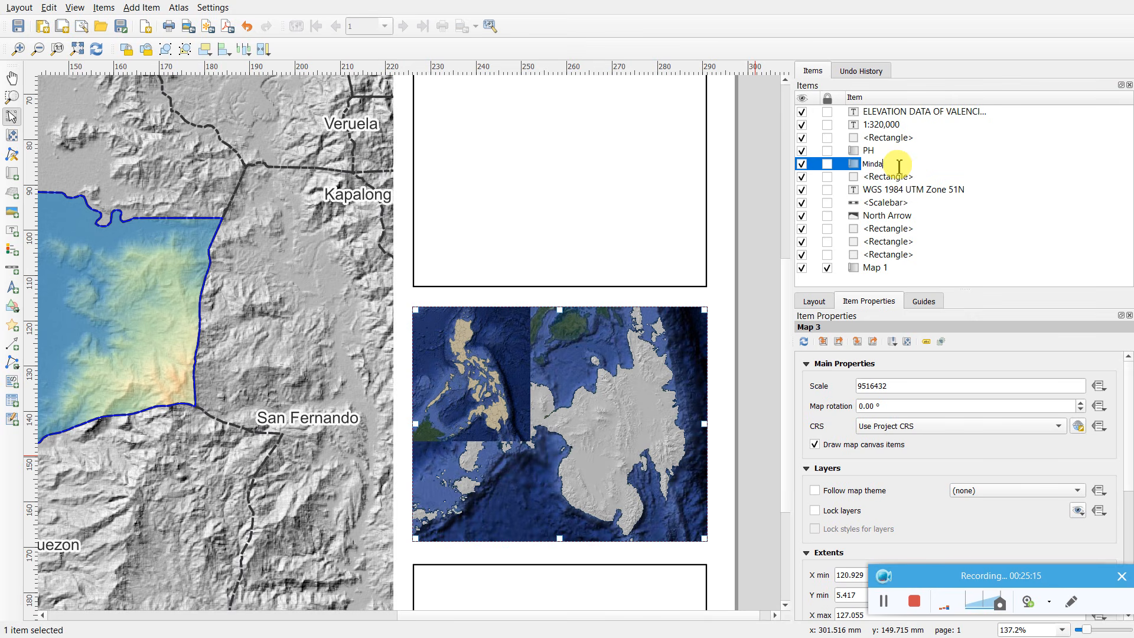
pyautogui.click(889, 269)
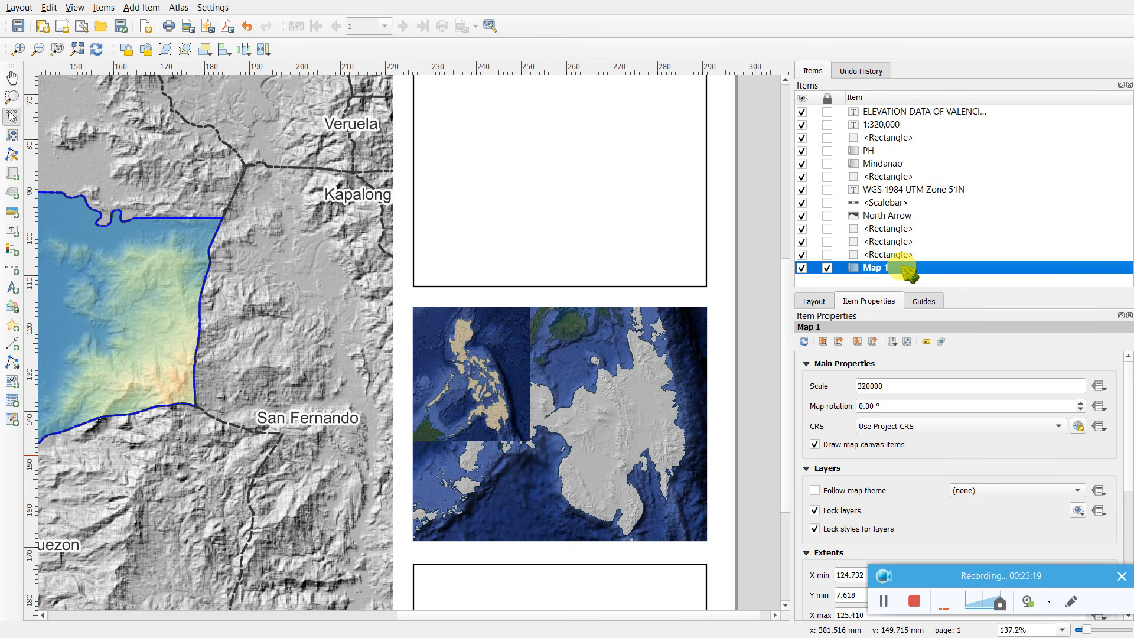
pyautogui.doubleClick(904, 269)
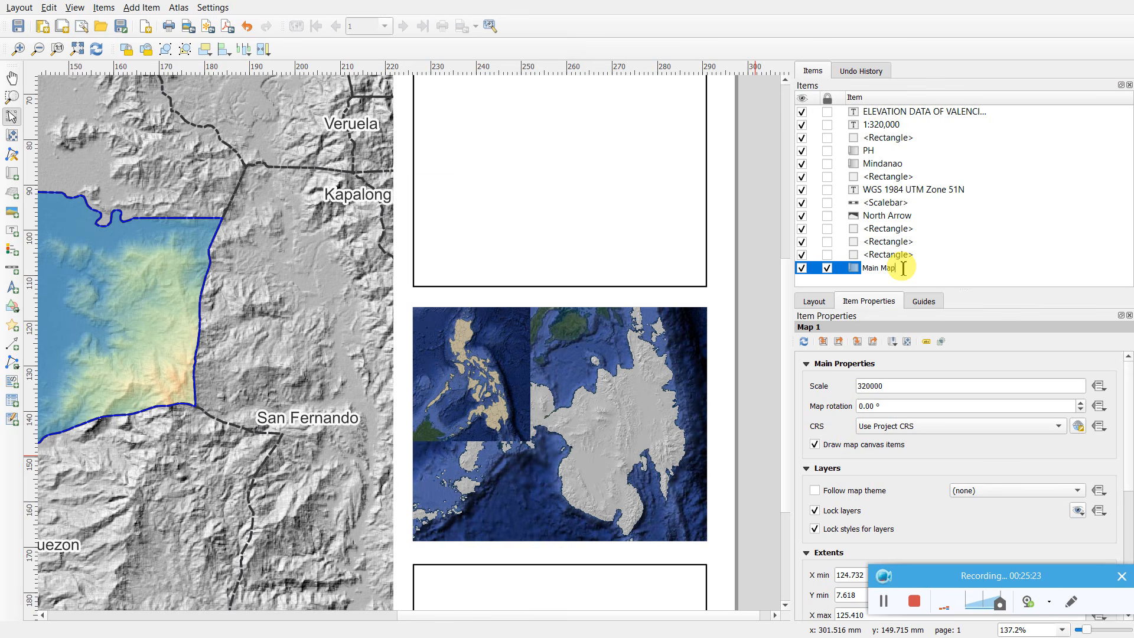
pyautogui.click(755, 251)
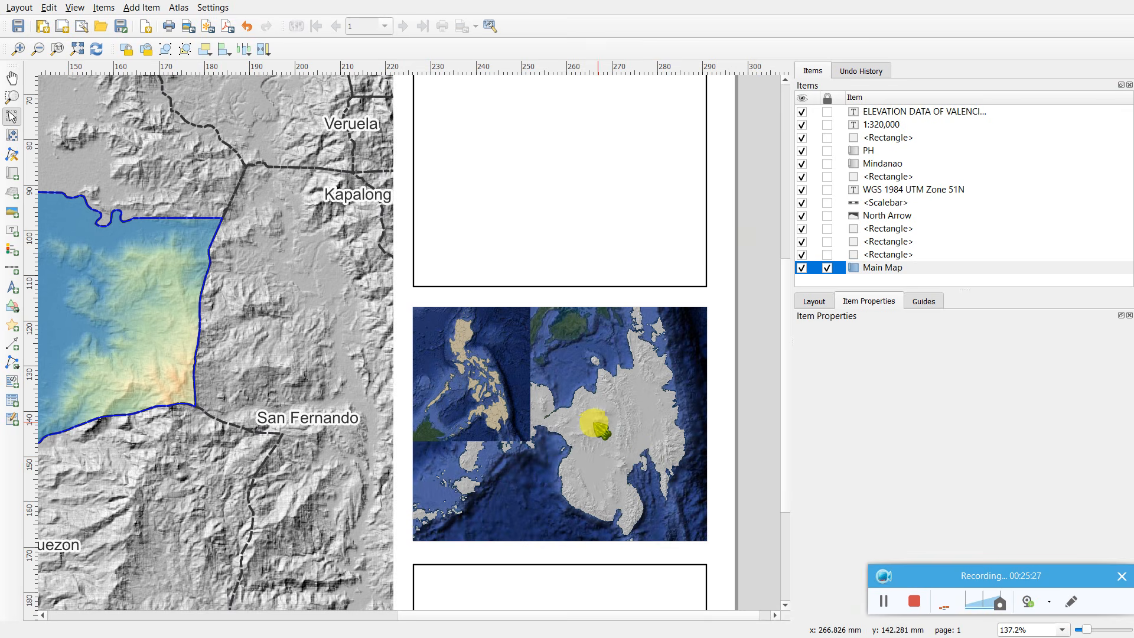
# - Hide Google Satellite in the main project window, and return to the layout to test layer locking on the Mindanao map item
pyautogui.click(597, 430)
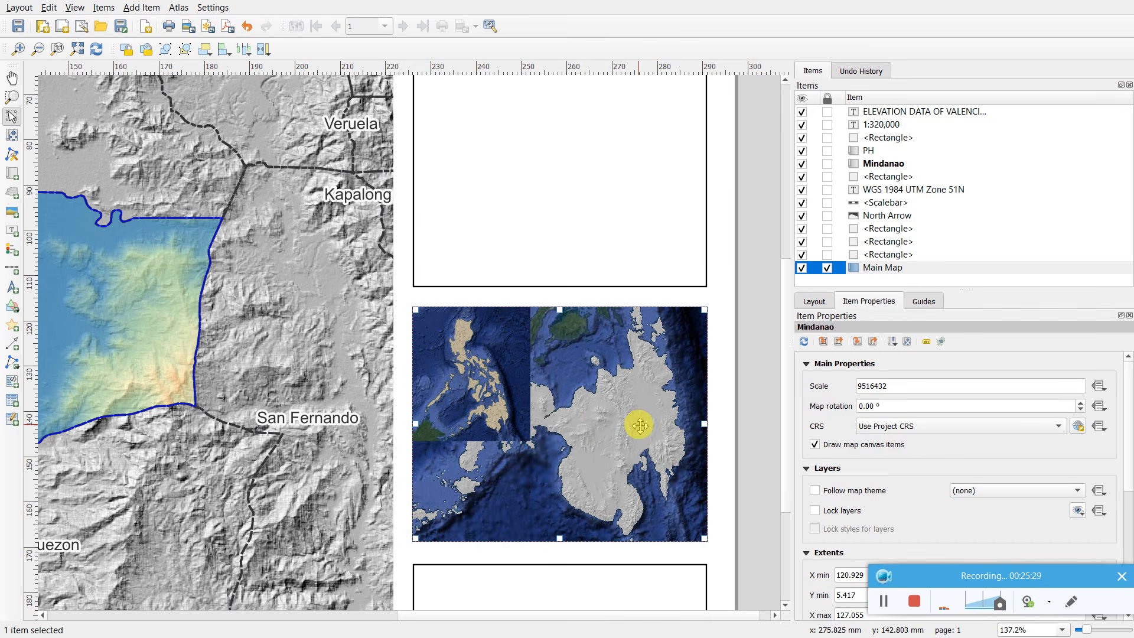
pyautogui.hotkey('alt', 'Tab')
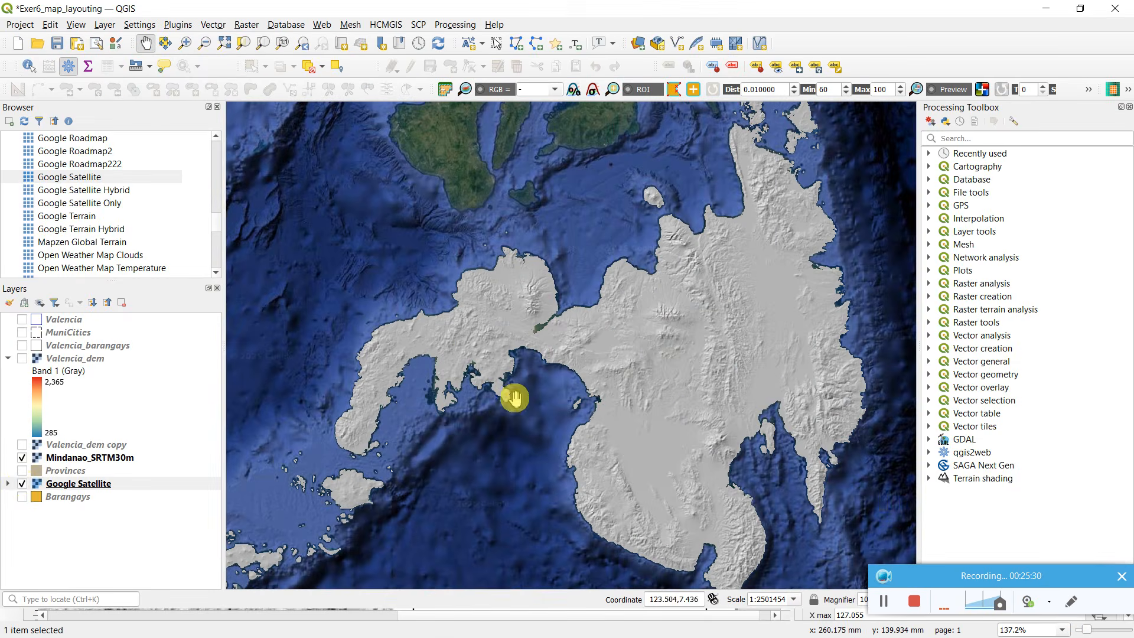
pyautogui.click(24, 485)
pyautogui.moveTo(614, 387)
pyautogui.mouseDown()
pyautogui.moveTo(605, 384)
pyautogui.moveTo(619, 392)
pyautogui.mouseUp()
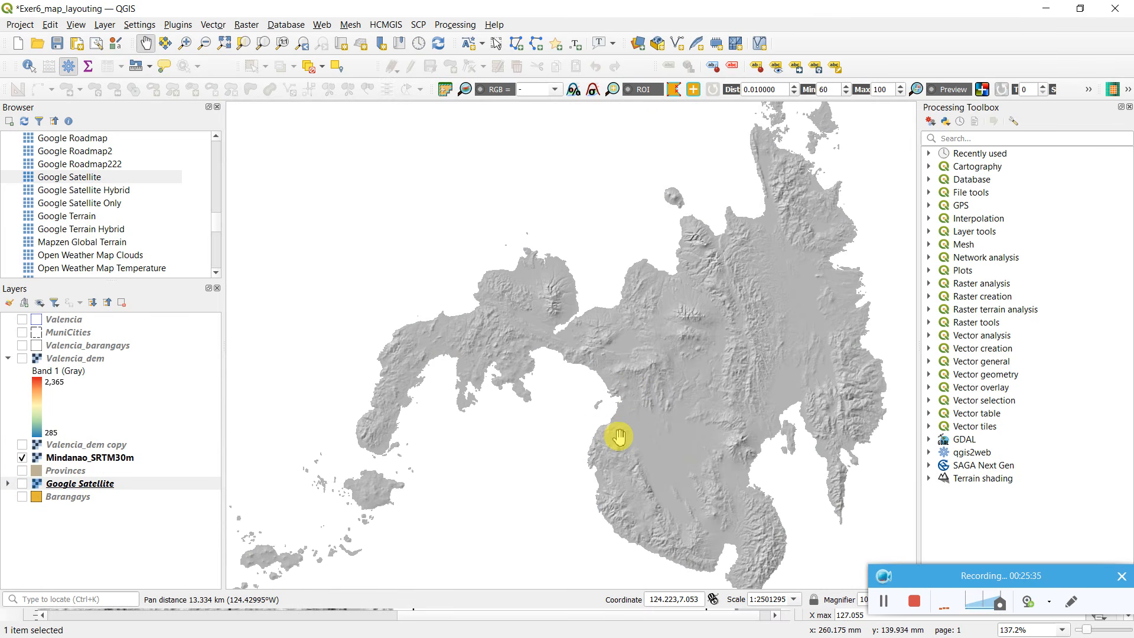
pyautogui.hotkey('alt', 'Tab')
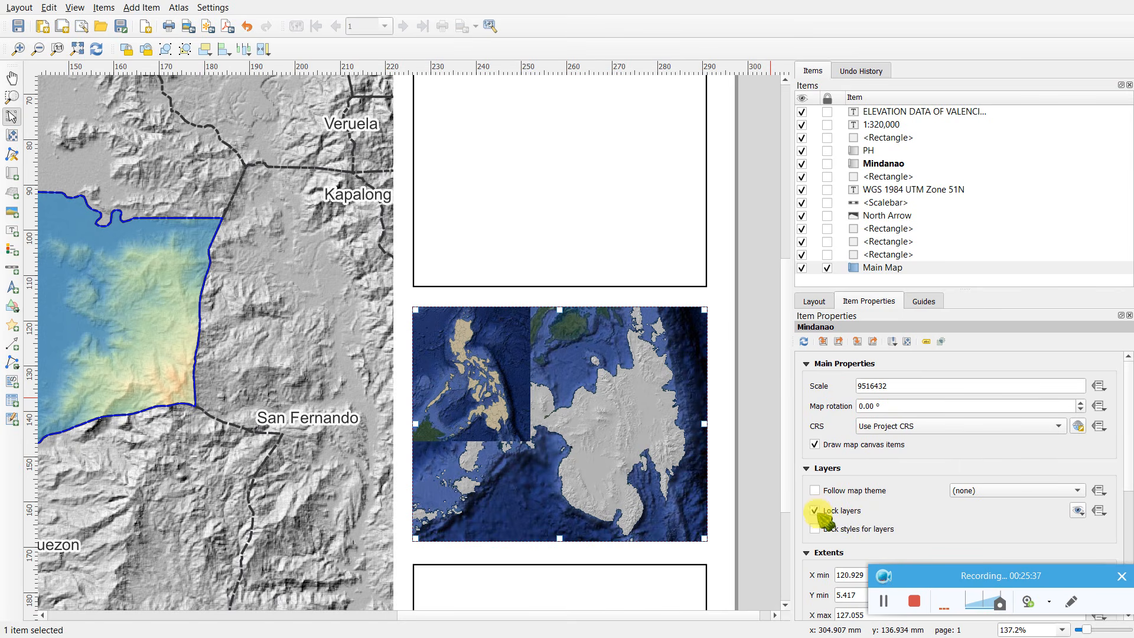
pyautogui.click(816, 511)
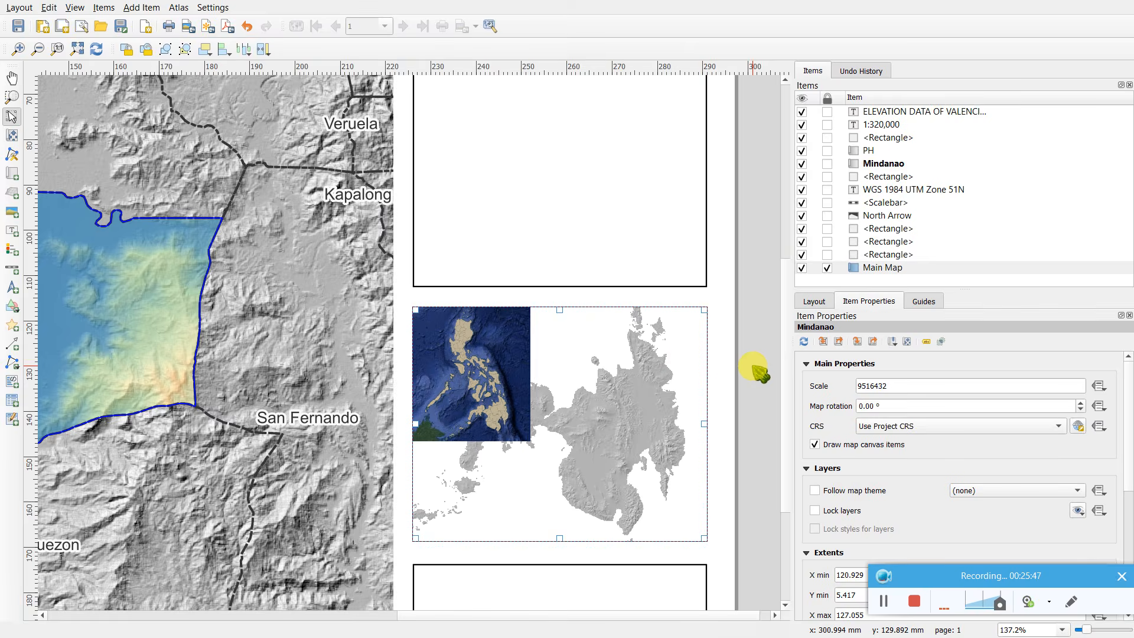
# - Add the OpenStreetMap basemap to the main project, hide Mindanao_SRTM30m, and update the layout's Mindanao map item with that view
pyautogui.hotkey('alt', 'Tab')
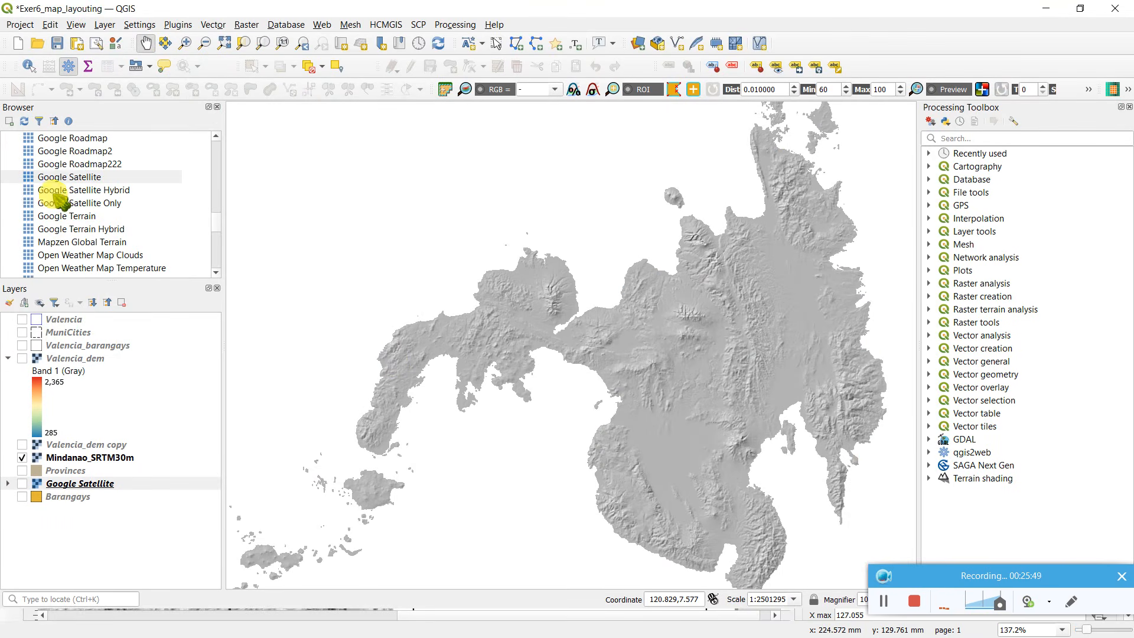
pyautogui.scroll(-1, 95, 207)
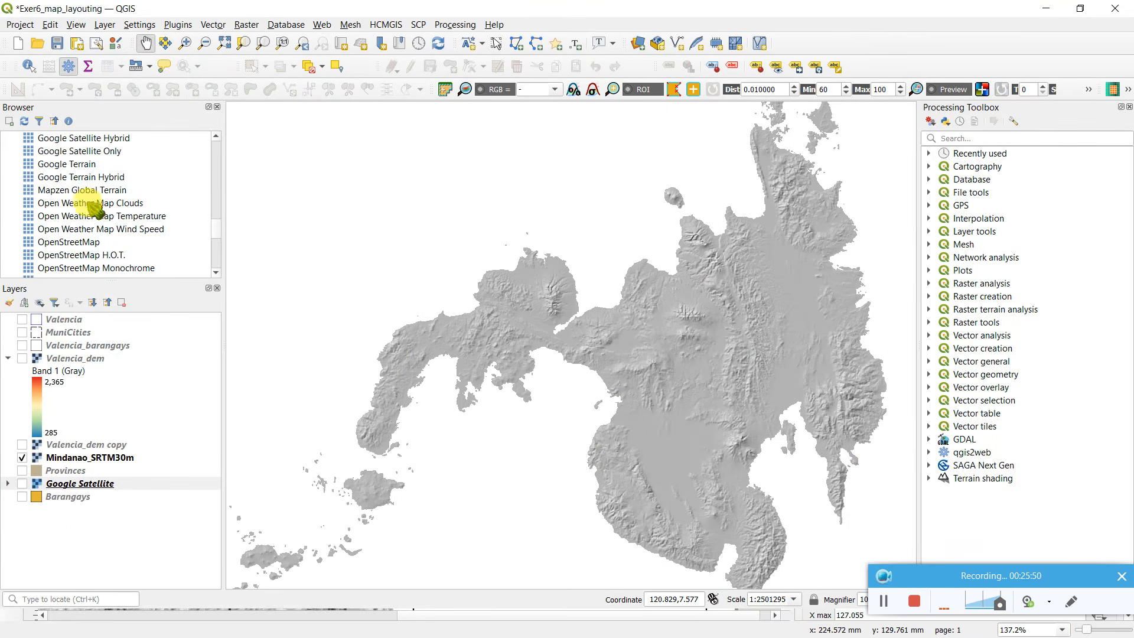
pyautogui.doubleClick(84, 242)
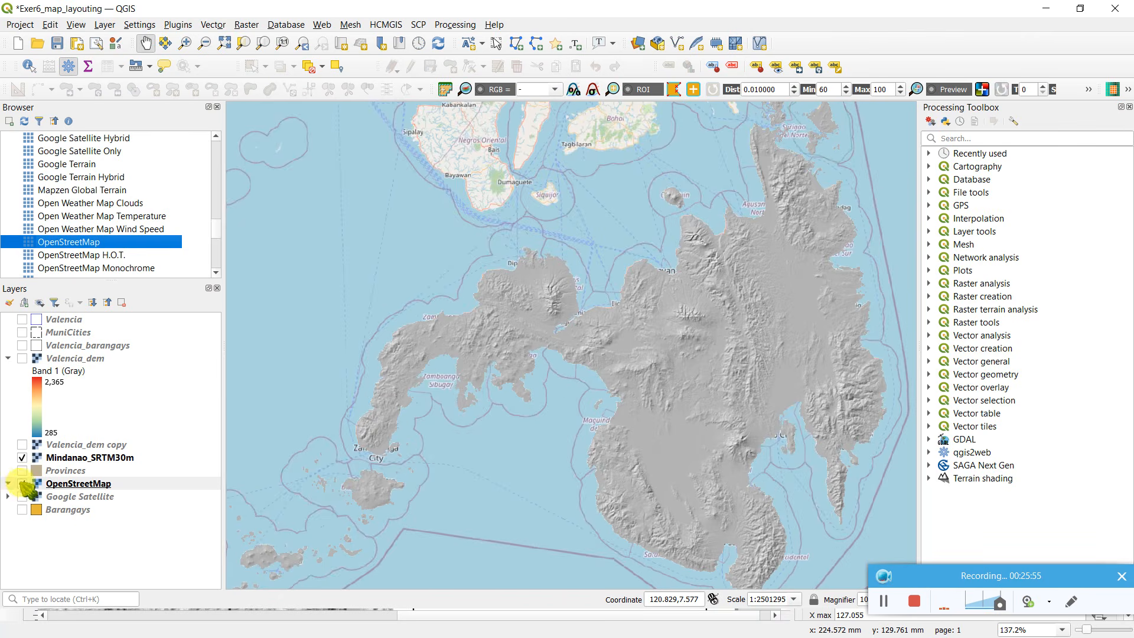
pyautogui.click(23, 458)
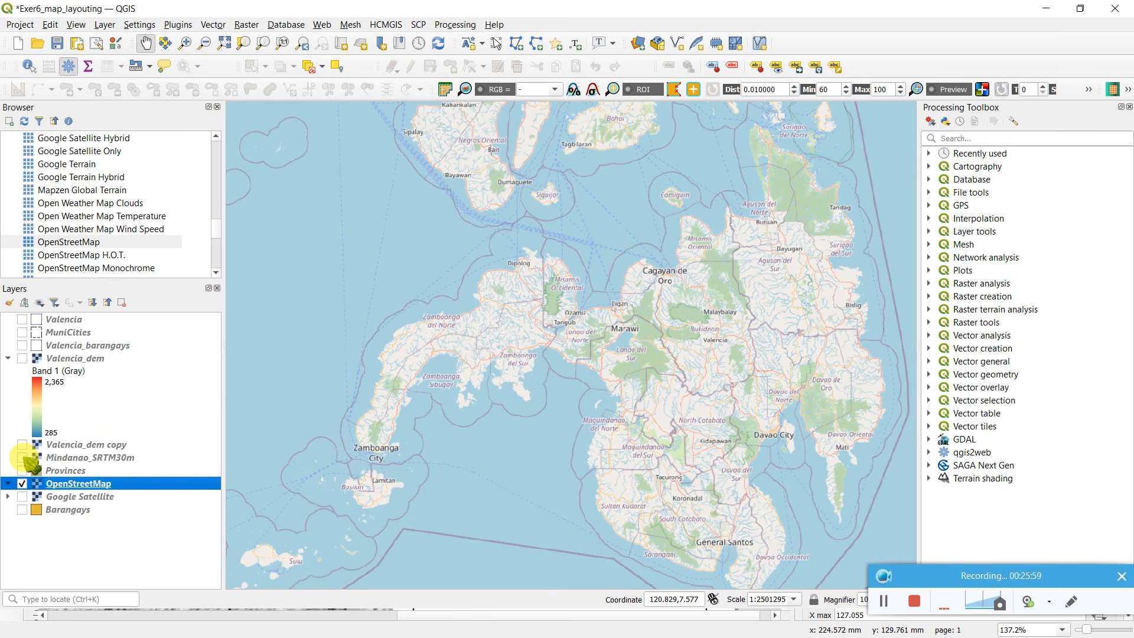
pyautogui.hotkey('alt', 'Tab')
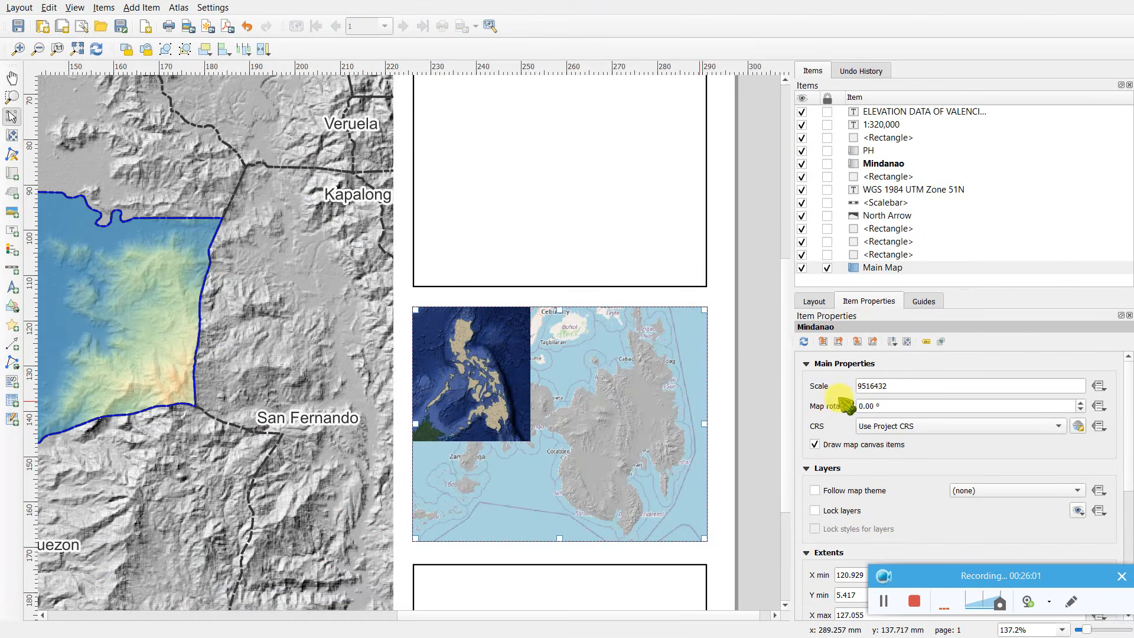
pyautogui.click(815, 511)
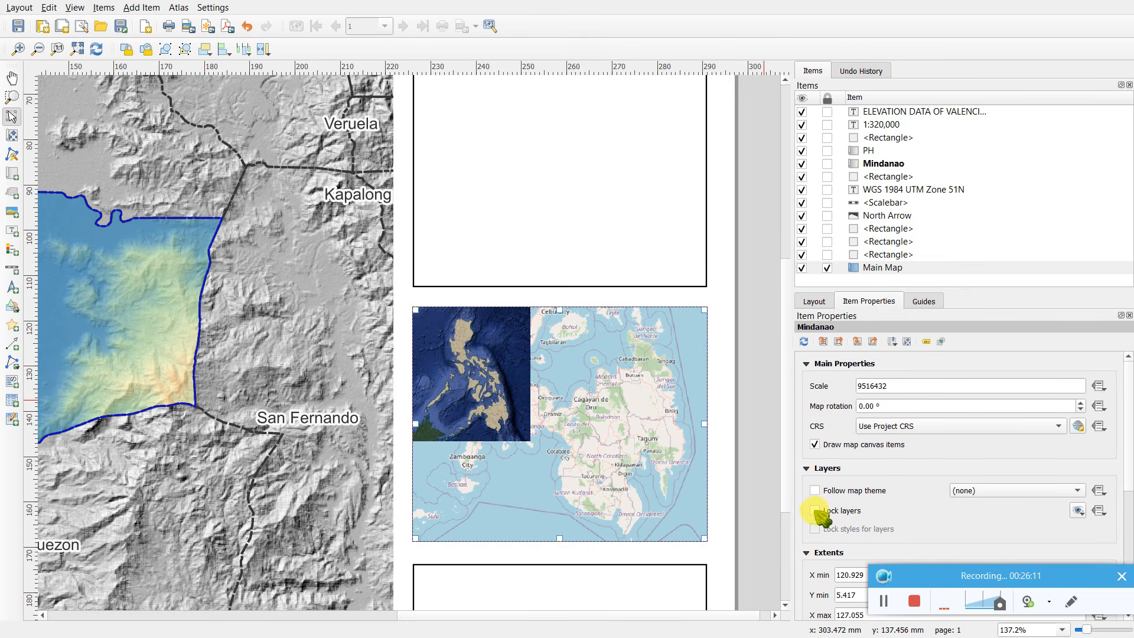
# - Hide OpenStreetMap in the main project, show Mindanao_SRTM30m over Google Satellite, and update the layout's Mindanao map item with those layers
pyautogui.hotkey('alt', 'Tab')
pyautogui.click(30, 486)
pyautogui.click(22, 484)
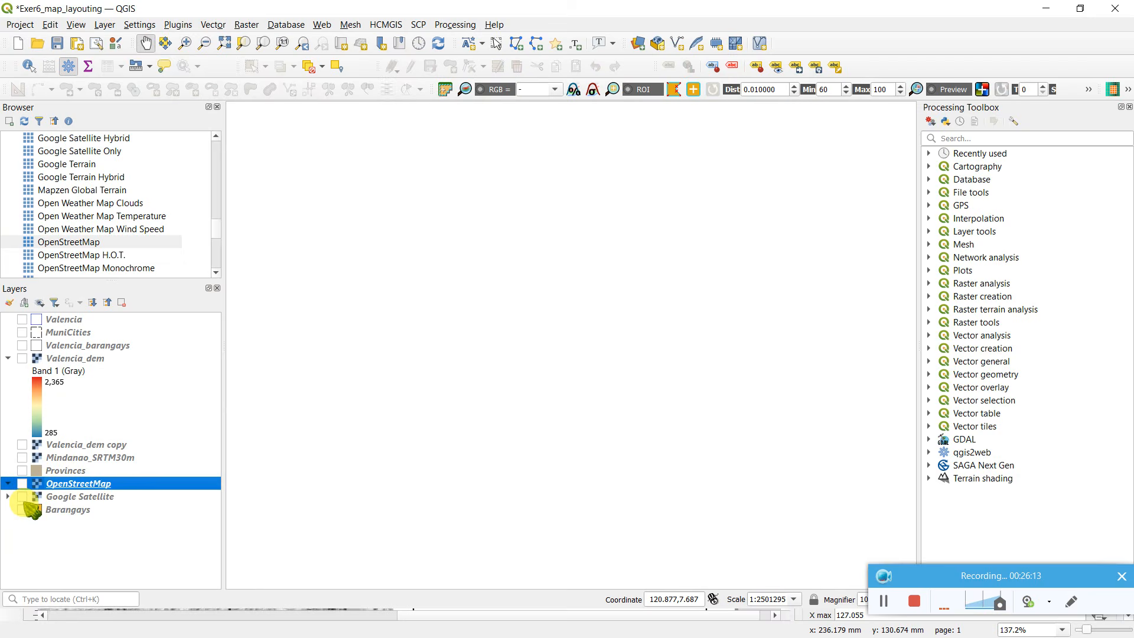
pyautogui.click(22, 458)
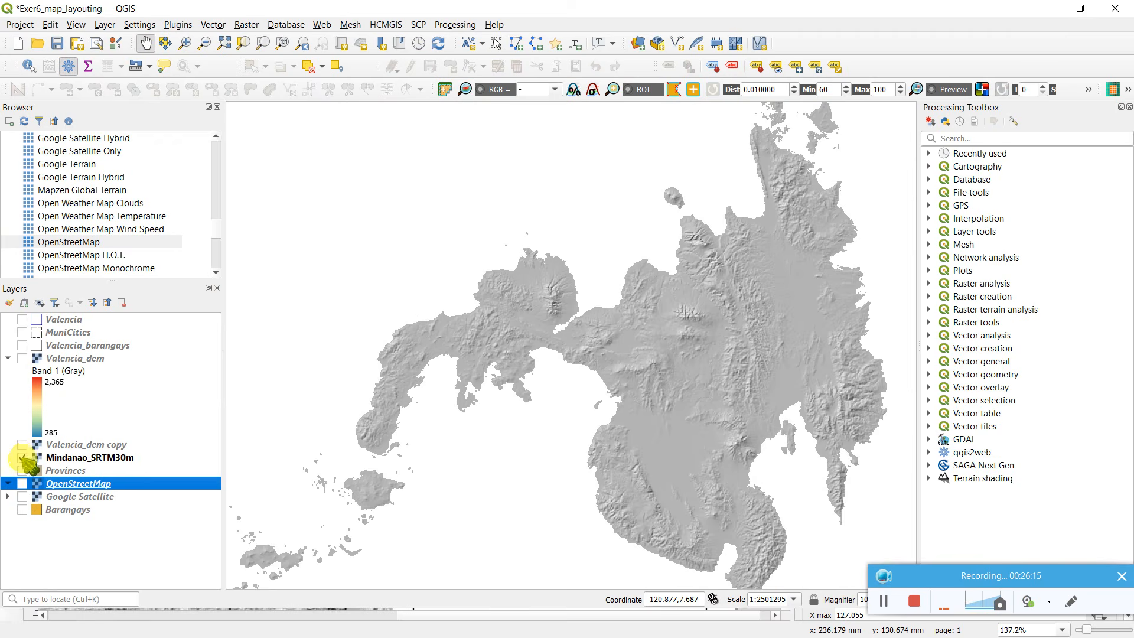
pyautogui.click(22, 497)
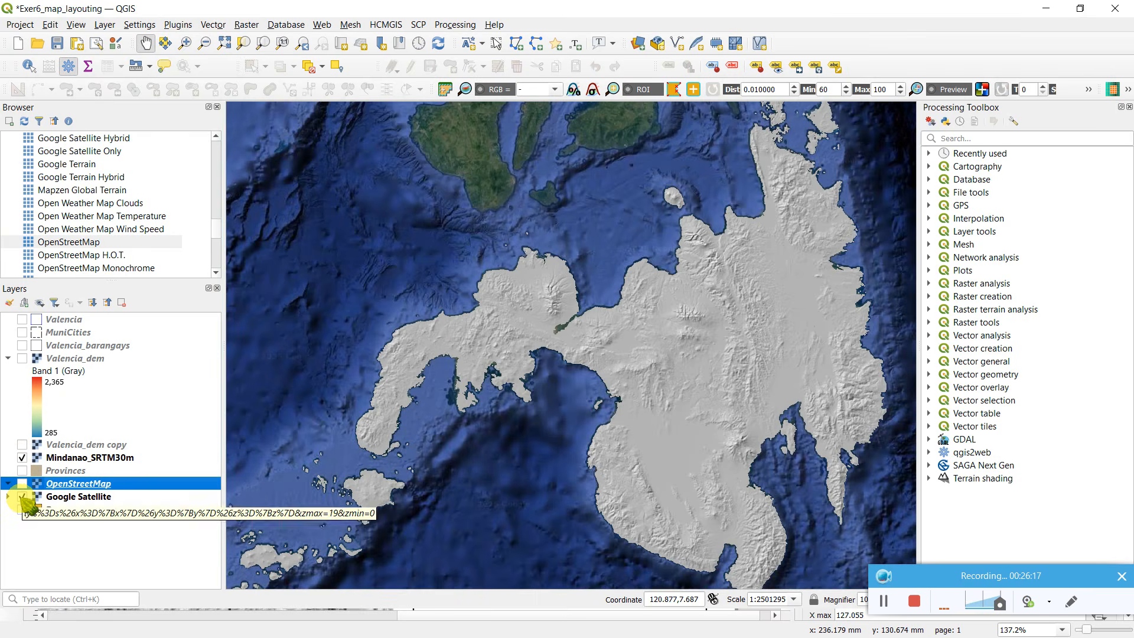
pyautogui.hotkey('alt', 'Tab')
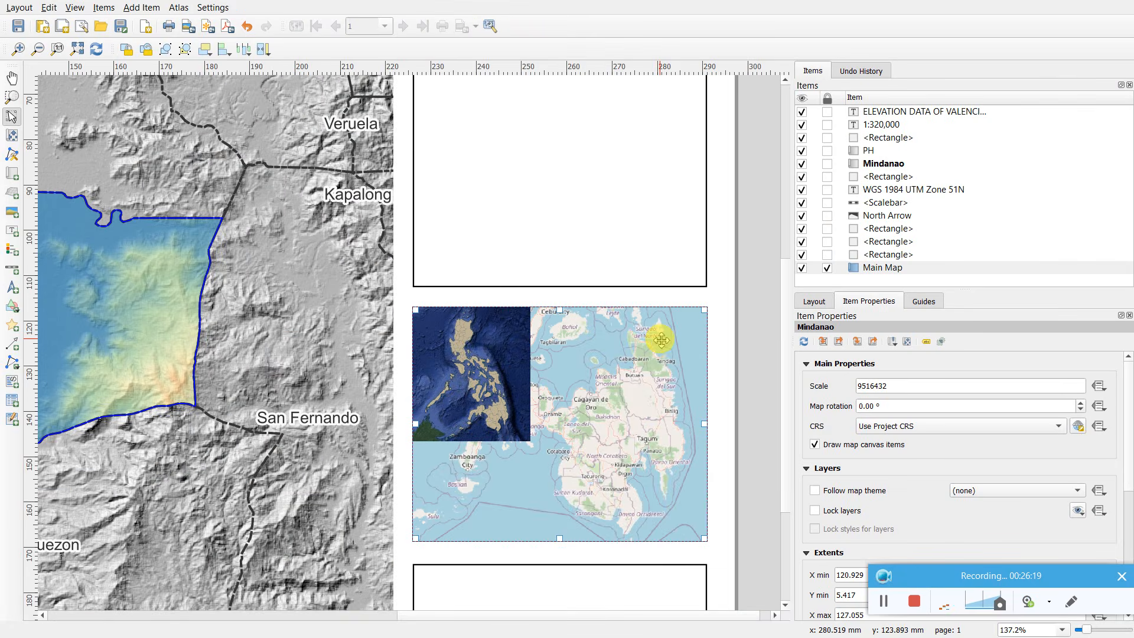
pyautogui.click(815, 511)
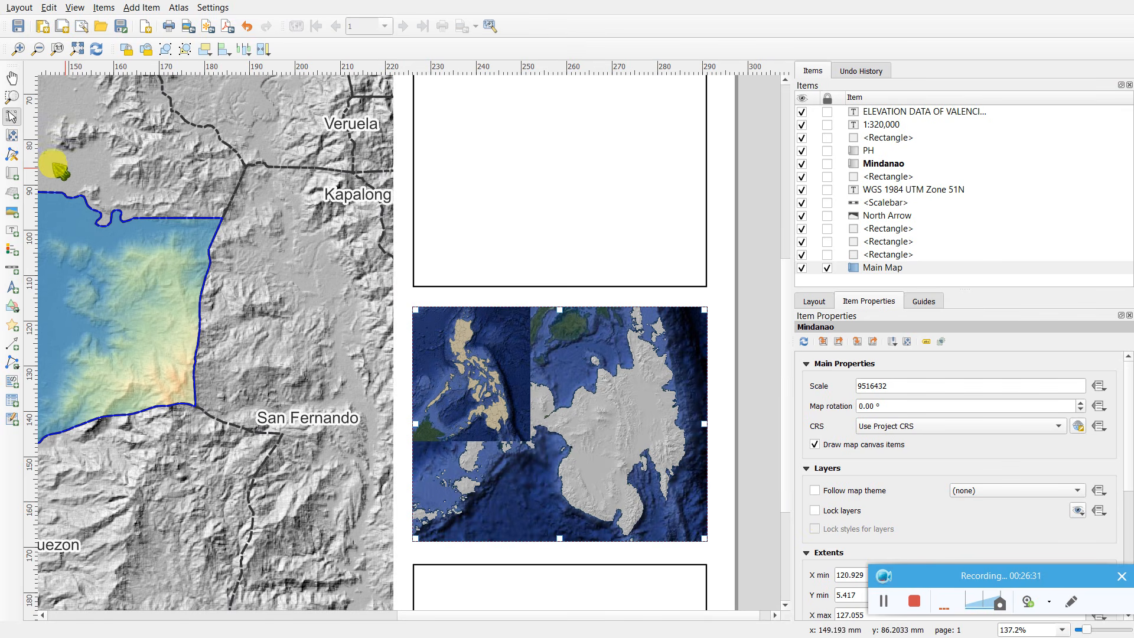
# - Shift the Mindanao map's content slightly down and right within its frame
pyautogui.click(11, 135)
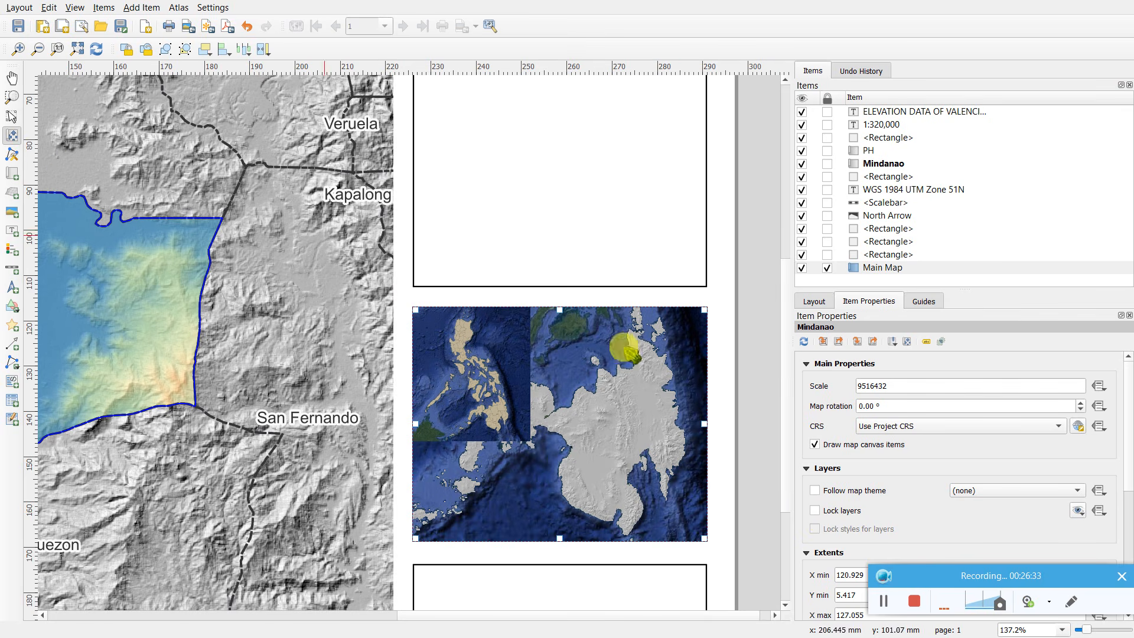
pyautogui.moveTo(618, 446); pyautogui.dragTo(632, 469)
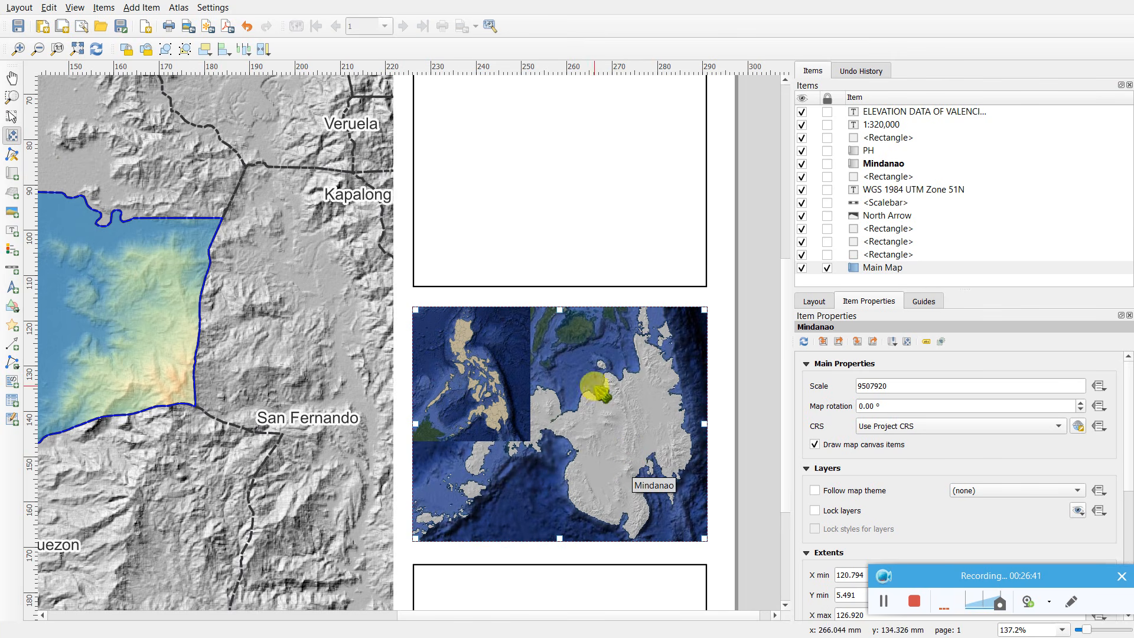
pyautogui.click(883, 255)
pyautogui.click(886, 269)
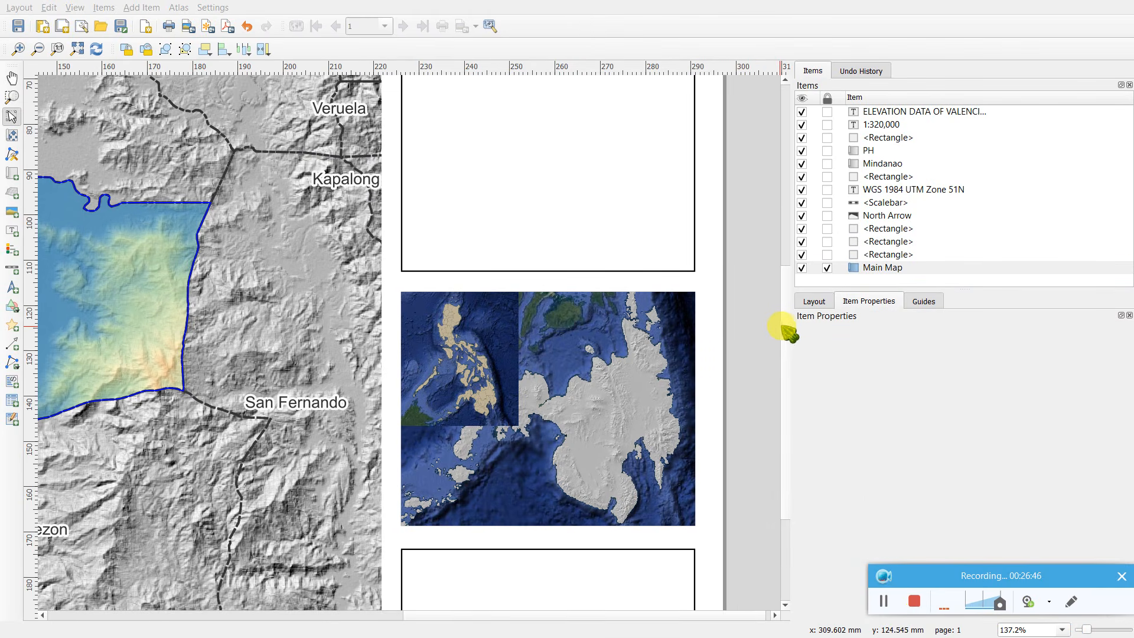
# - Duplicate the WGS 1984 UTM Zone 51N label, place the copy over the Philippines inset's top edge, and set its text to PHILIPPINES
pyautogui.moveTo(785, 328); pyautogui.dragTo(779, 226)
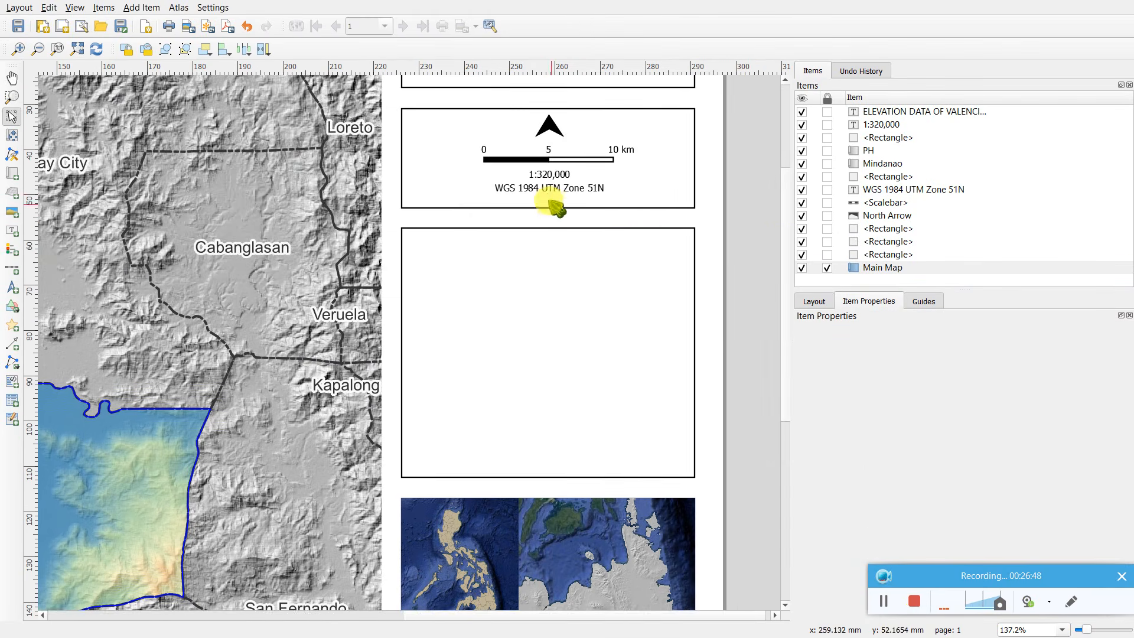
pyautogui.click(547, 192)
pyautogui.hotkey('ctrl', 'v')
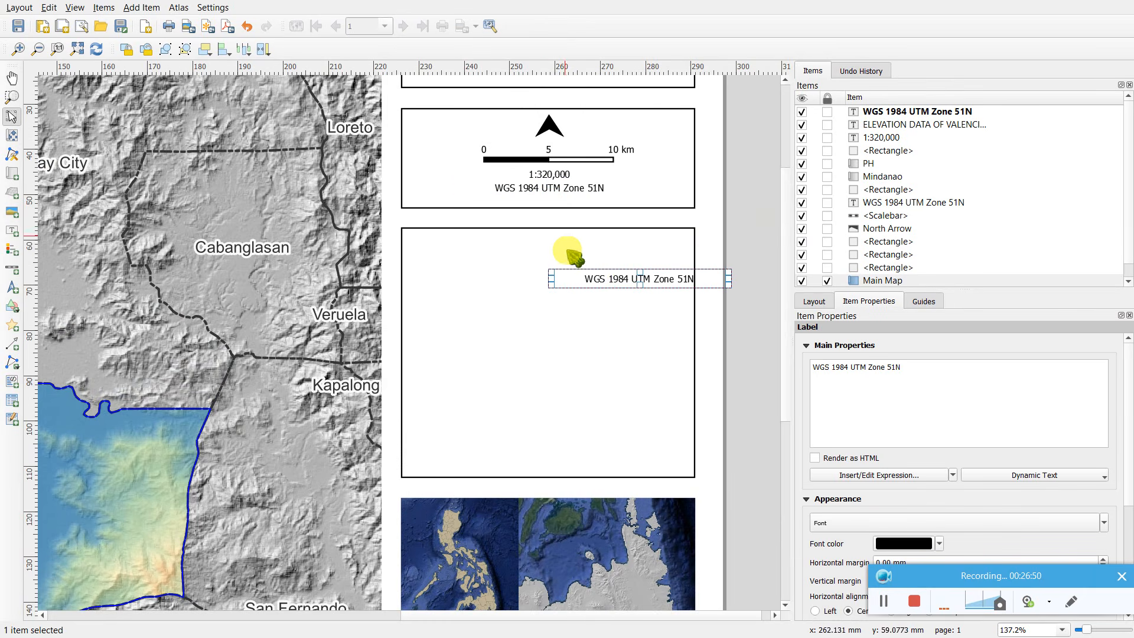
pyautogui.moveTo(596, 278); pyautogui.dragTo(468, 521)
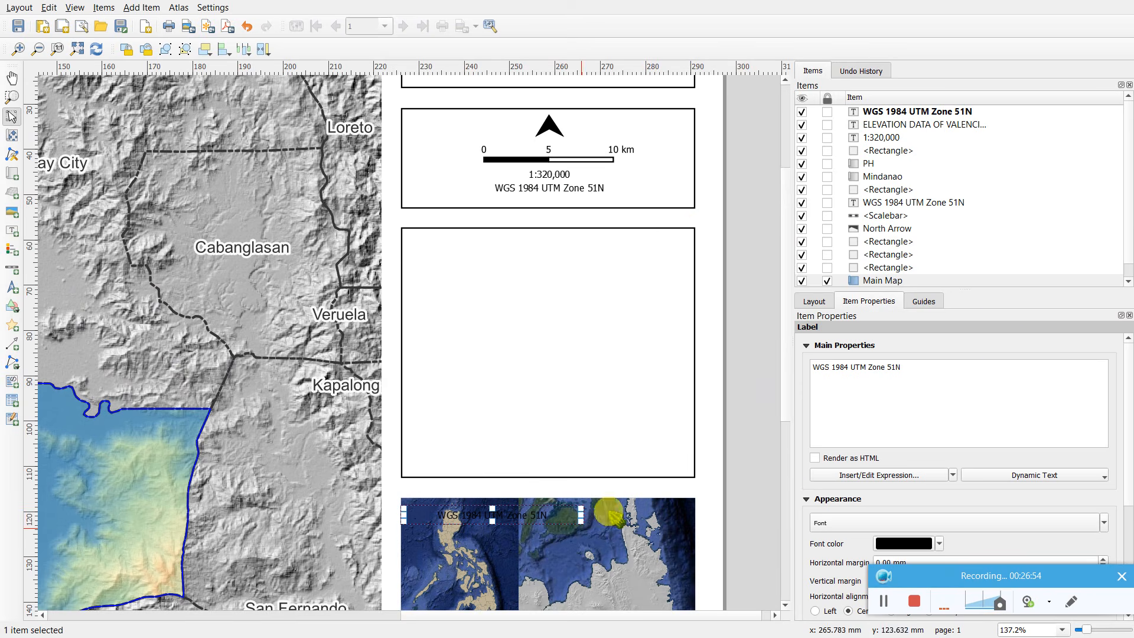
pyautogui.moveTo(977, 367); pyautogui.dragTo(752, 360)
pyautogui.write('PHILIPPINES')
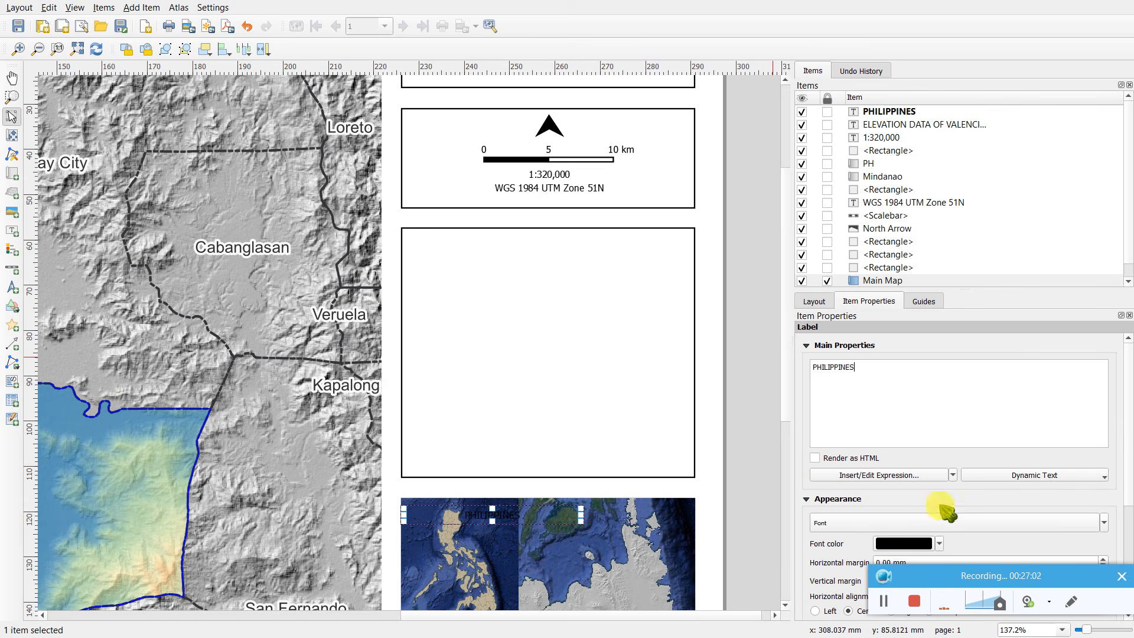
# - Enable a white background on the PHILIPPINES label and narrow its box to fit closely around the text
pyautogui.scroll(-1, 1130, 391)
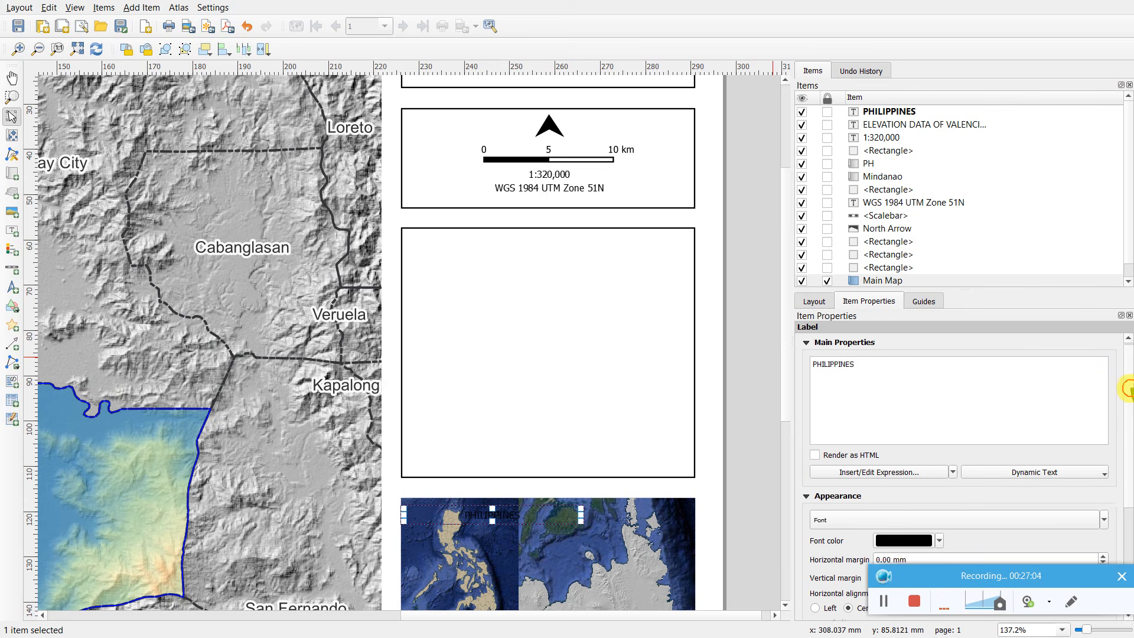
pyautogui.click(753, 448)
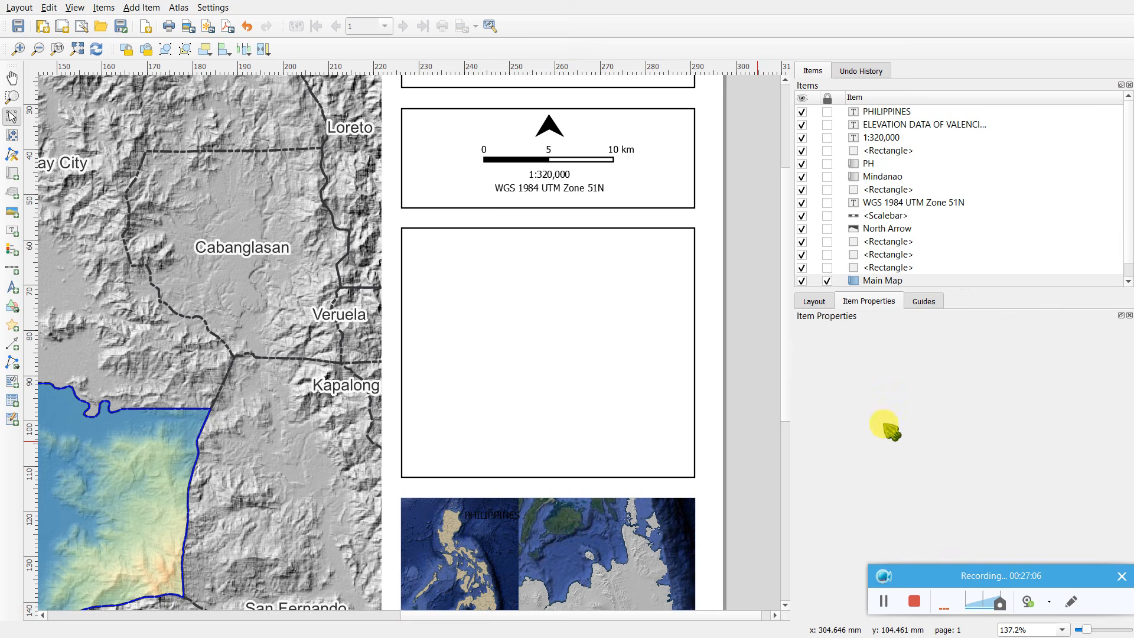
pyautogui.click(900, 111)
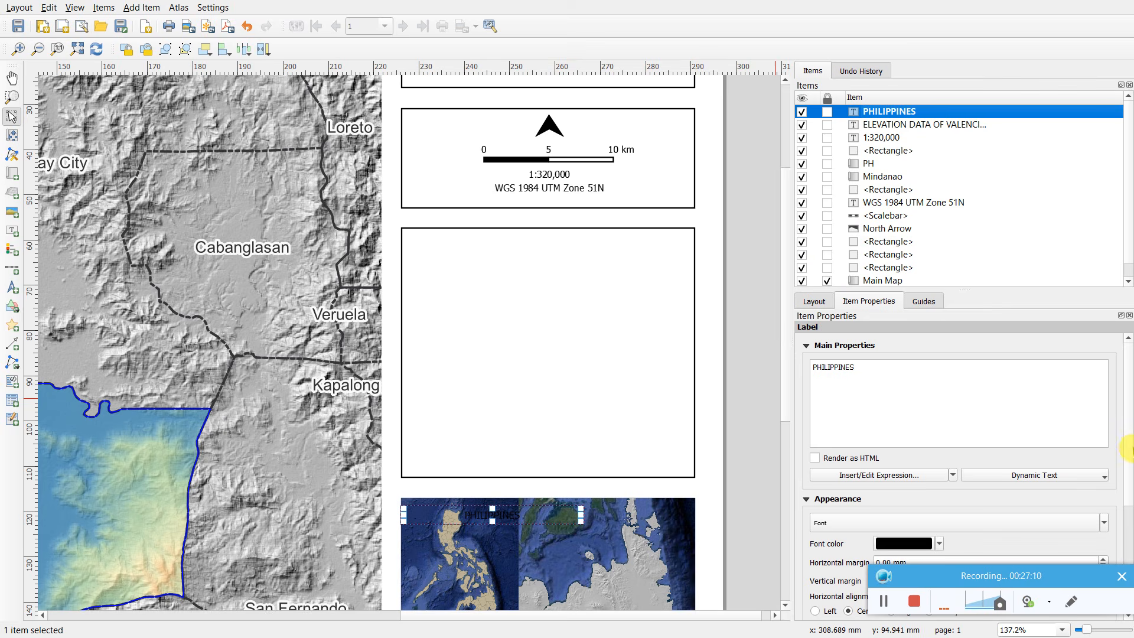
pyautogui.scroll(-4, 1129, 465)
pyautogui.scroll(-3, 1129, 465)
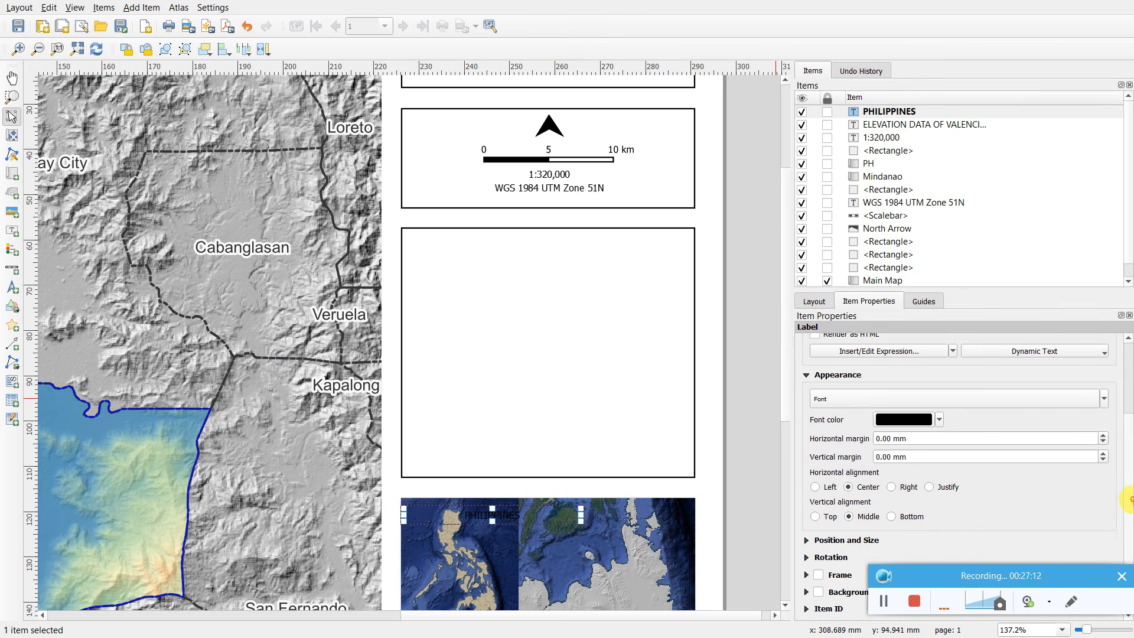
pyautogui.click(949, 417)
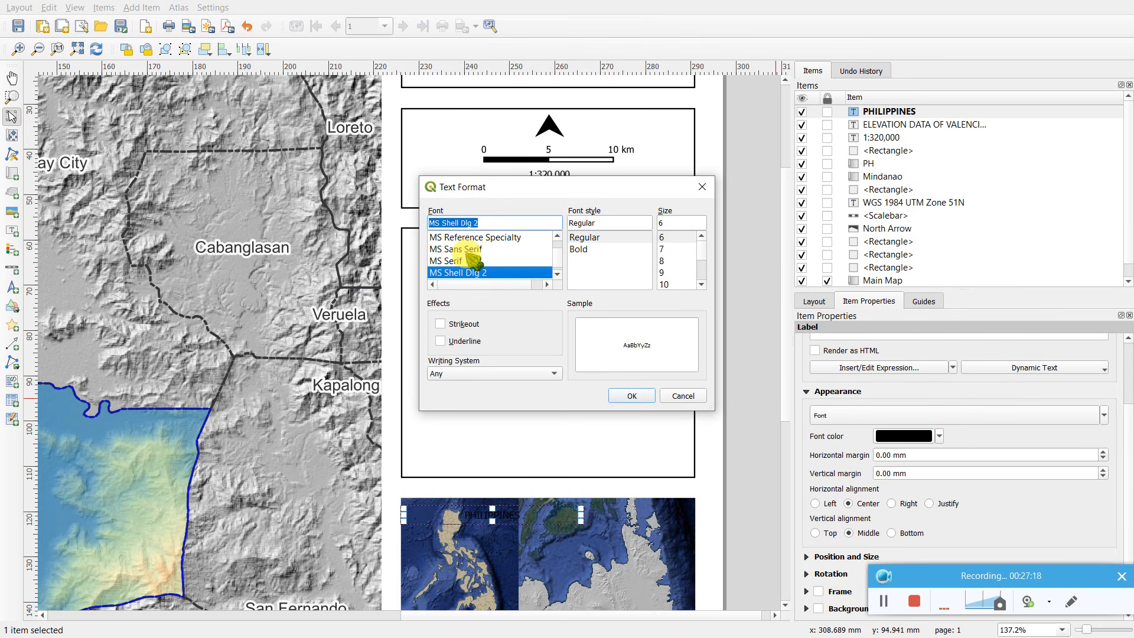
pyautogui.click(703, 186)
pyautogui.moveTo(1129, 437); pyautogui.dragTo(1129, 499)
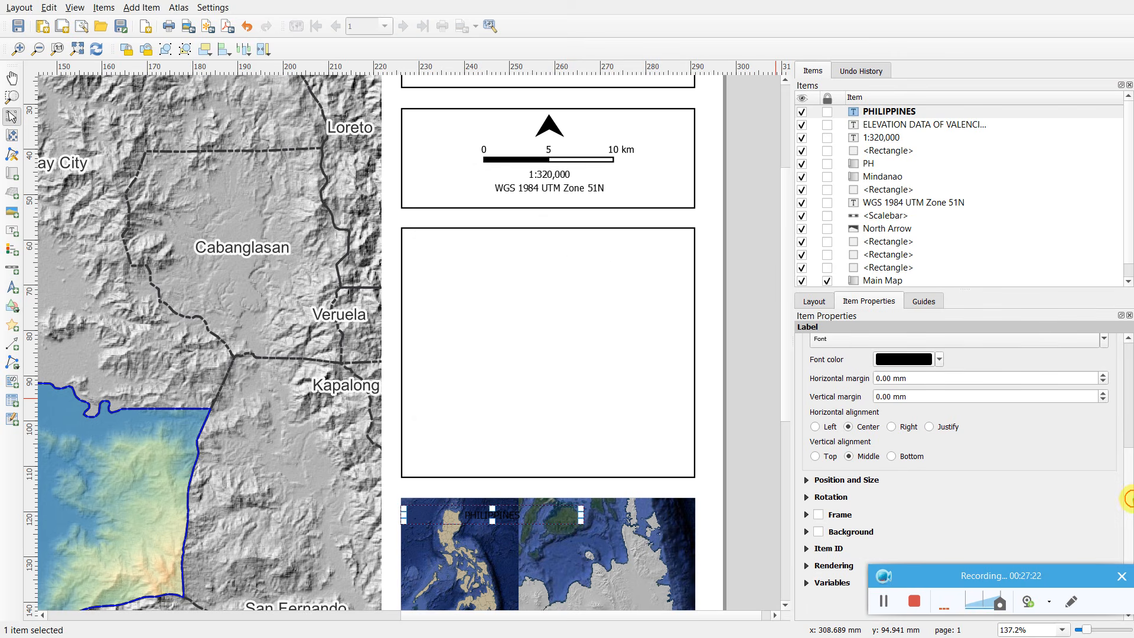
pyautogui.click(819, 532)
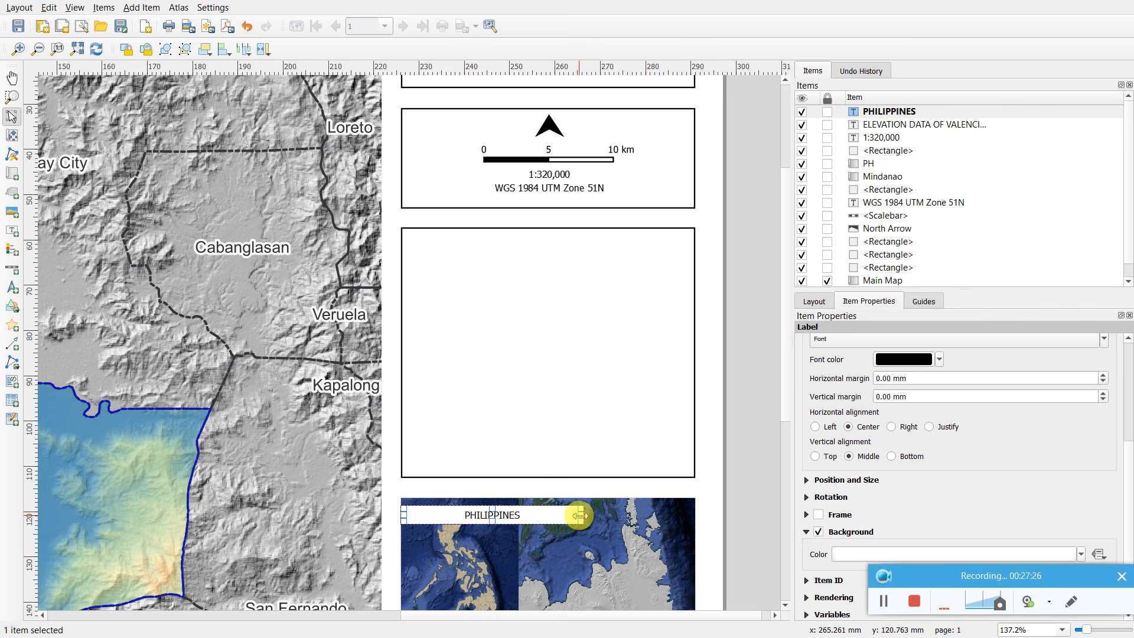
pyautogui.moveTo(578, 515); pyautogui.dragTo(475, 516)
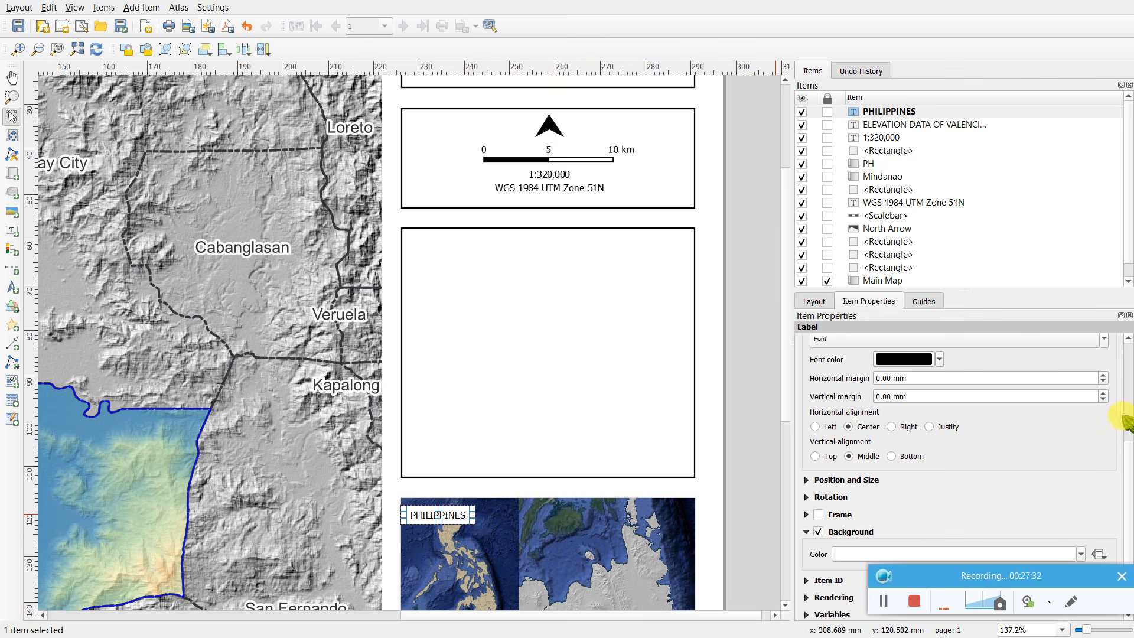
# - Set the PHILIPPINES label's font size to 5
pyautogui.moveTo(788, 393); pyautogui.dragTo(789, 447)
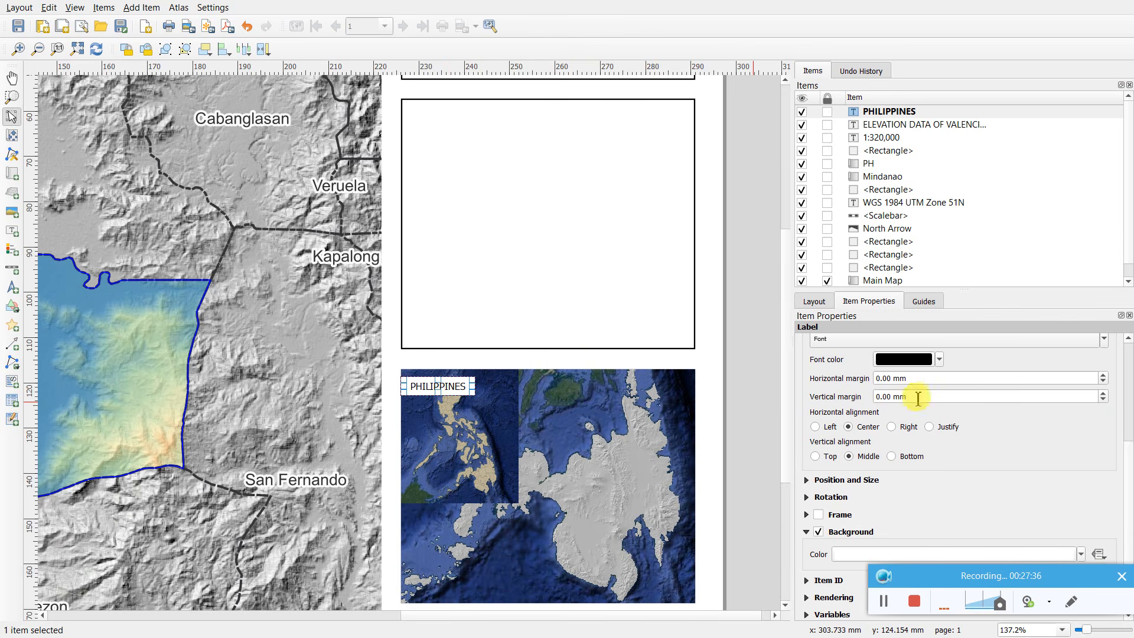
pyautogui.click(955, 341)
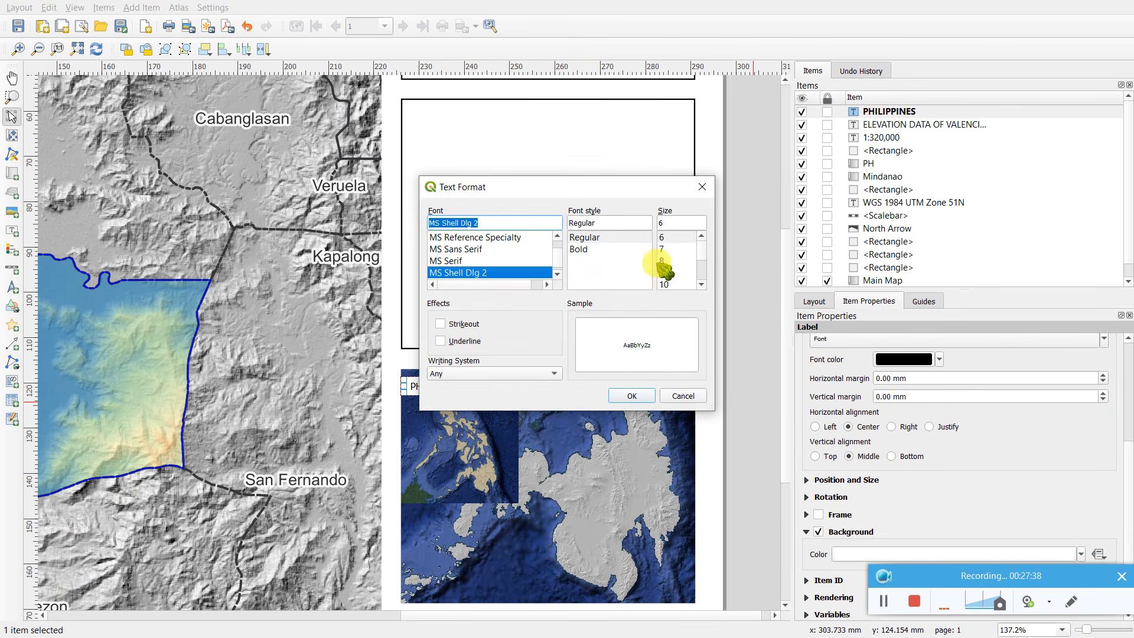
pyautogui.click(678, 223)
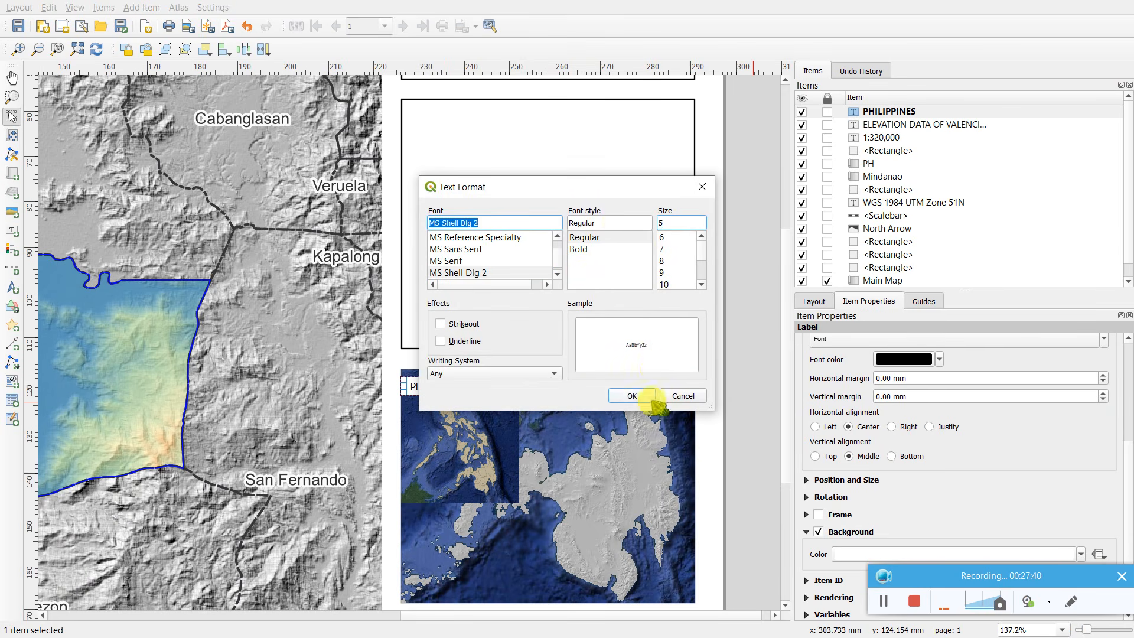
pyautogui.click(634, 396)
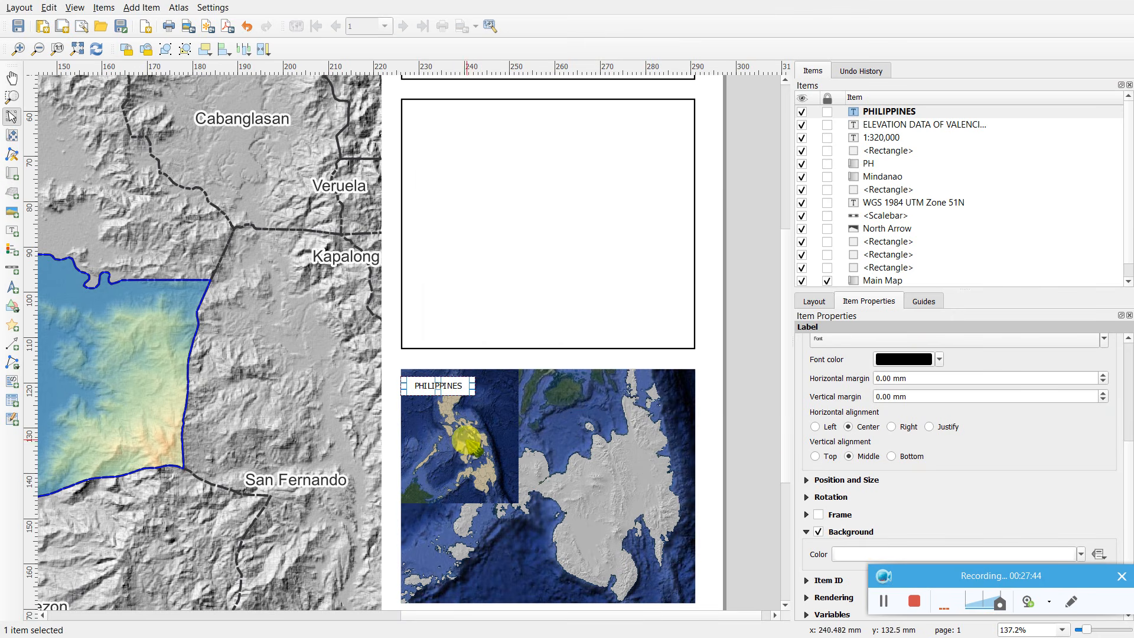
# - Move the PHILIPPINES label to the upper-right corner of the Philippines inset
pyautogui.scroll(1, 467, 442)
pyautogui.moveTo(410, 348); pyautogui.dragTo(539, 316)
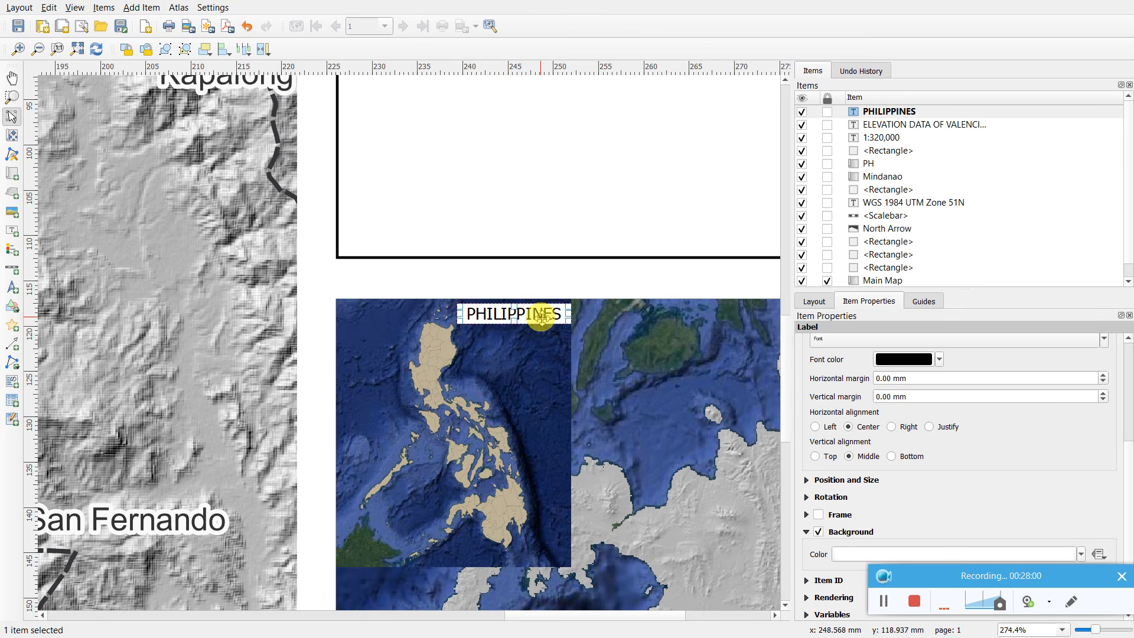
pyautogui.press('Right')
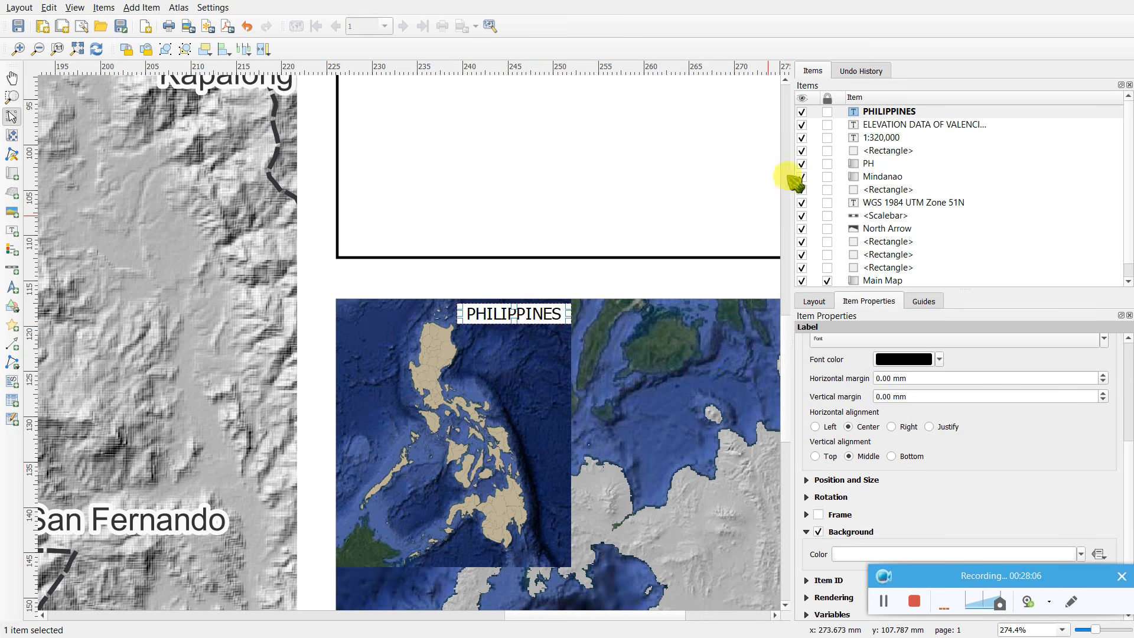
# - Shift the map content inside the Philippines inset slightly right and down within its frame
pyautogui.click(877, 112)
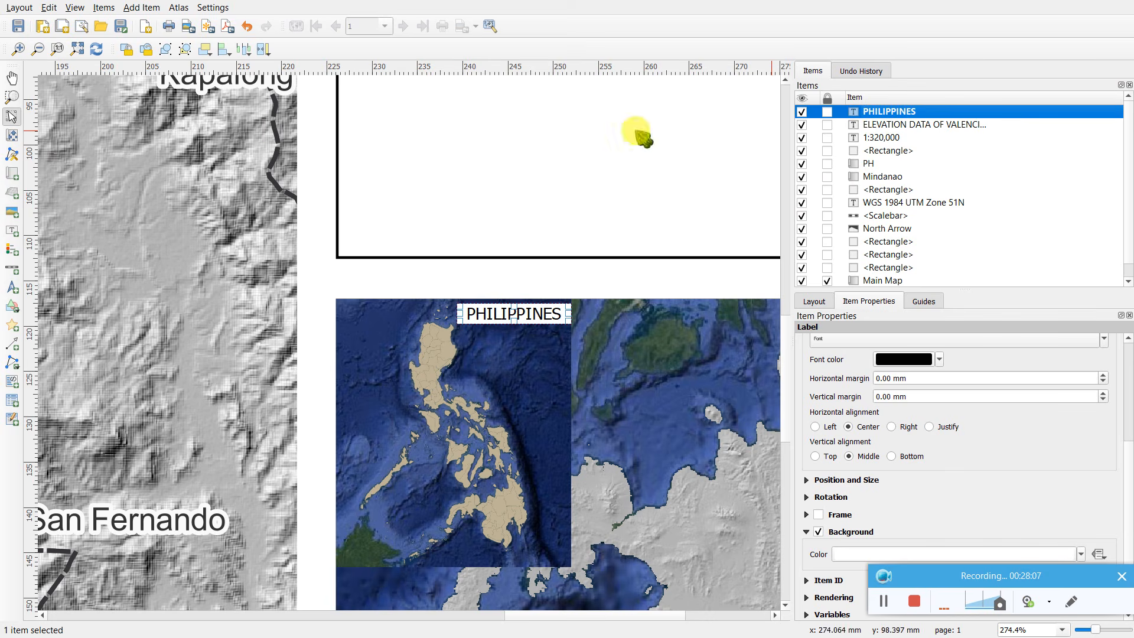
pyautogui.click(13, 139)
pyautogui.moveTo(452, 398); pyautogui.dragTo(463, 406)
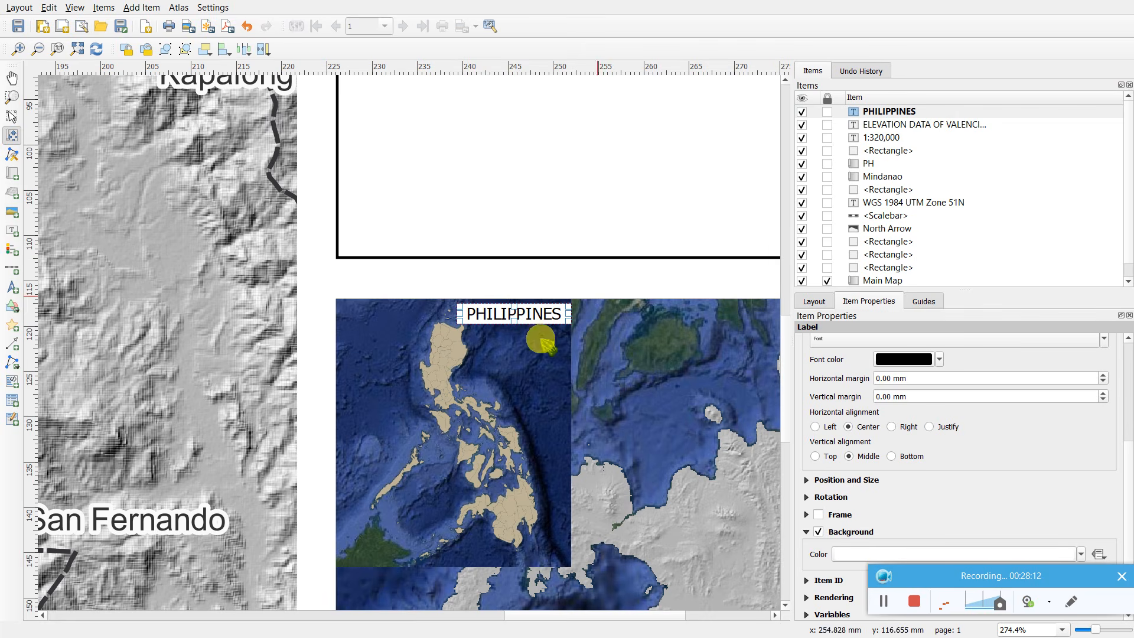
# - Place the PHILIPPINES label flush in the upper-left corner of the Philippines inset
pyautogui.click(12, 115)
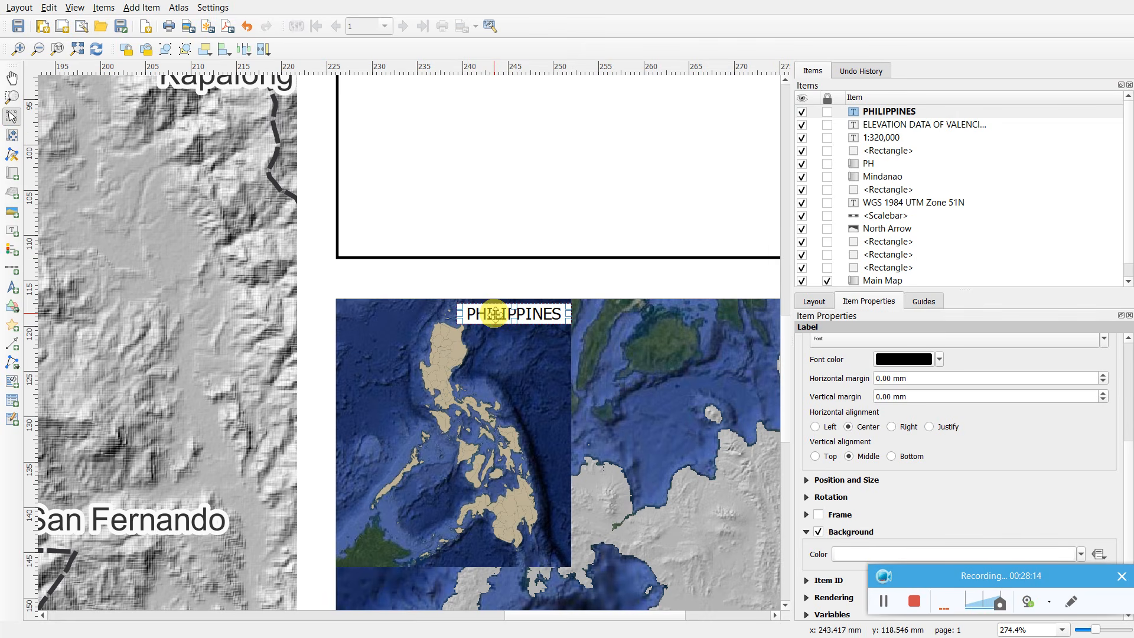
pyautogui.moveTo(495, 314); pyautogui.dragTo(409, 317)
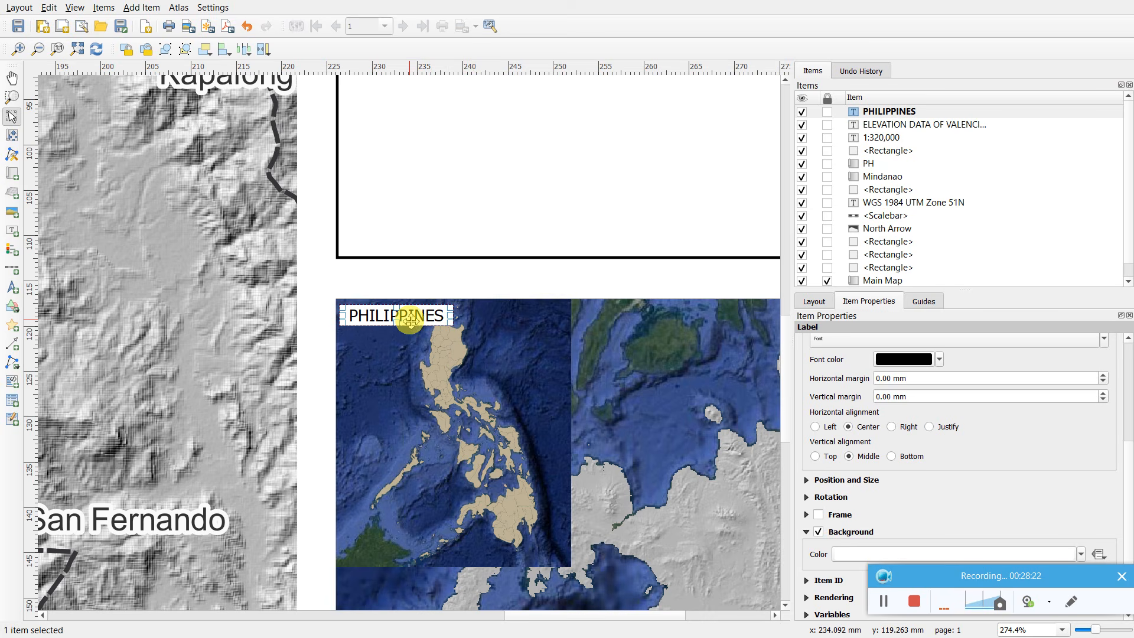
pyautogui.press('Left')
pyautogui.press('Right')
pyautogui.press('Up')
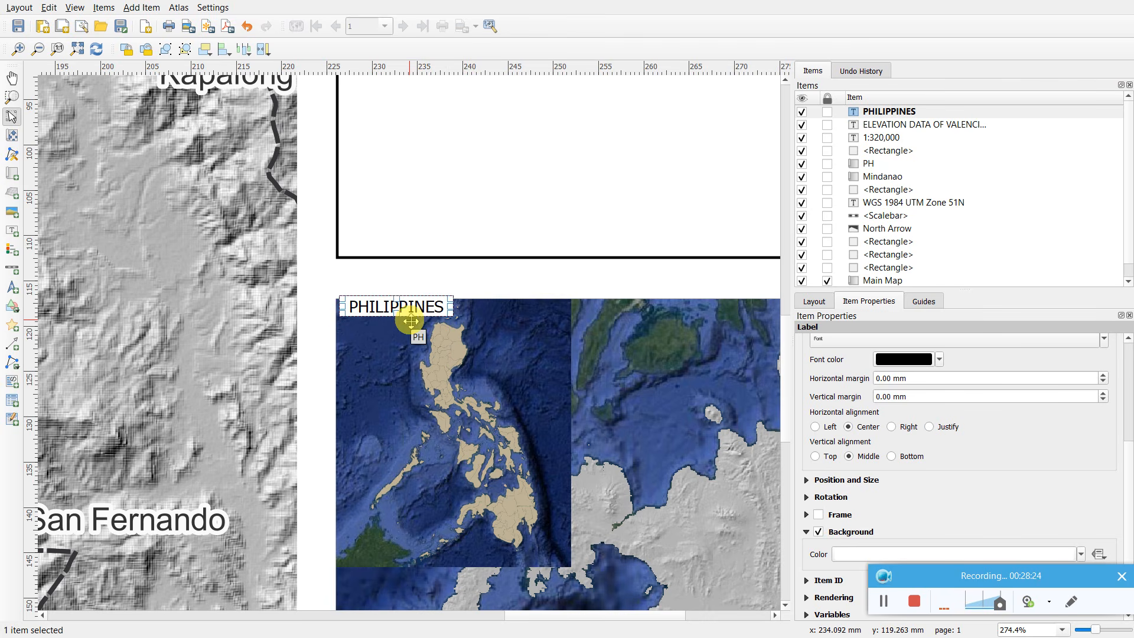
pyautogui.press('Left')
pyautogui.press('Down')
pyautogui.moveTo(407, 319); pyautogui.dragTo(401, 319)
pyautogui.press('Up')
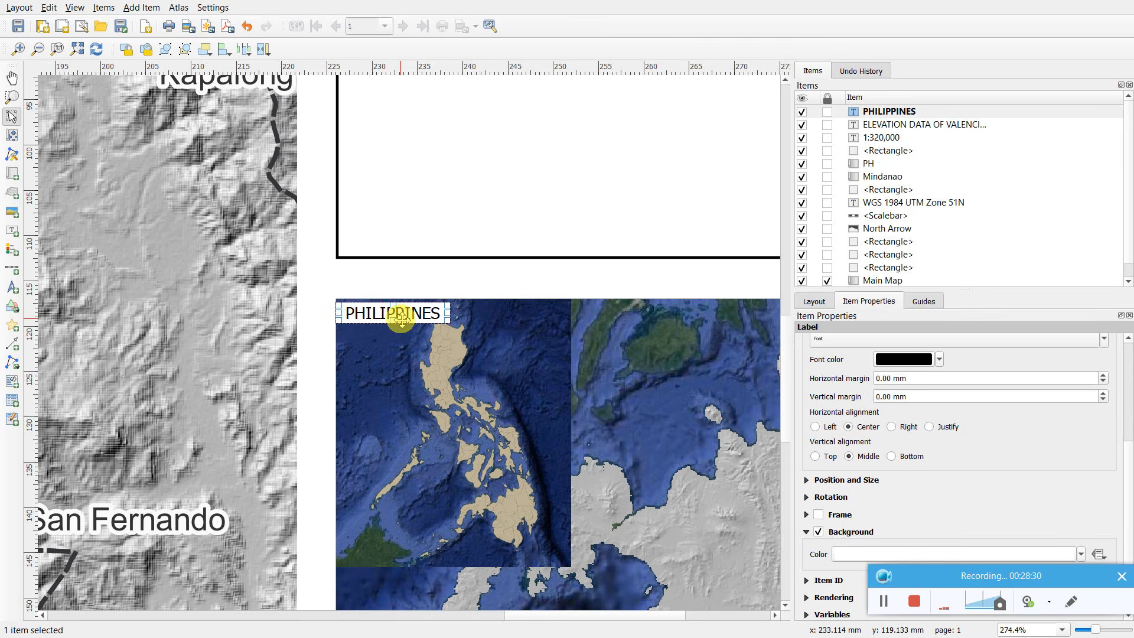
pyautogui.click(417, 278)
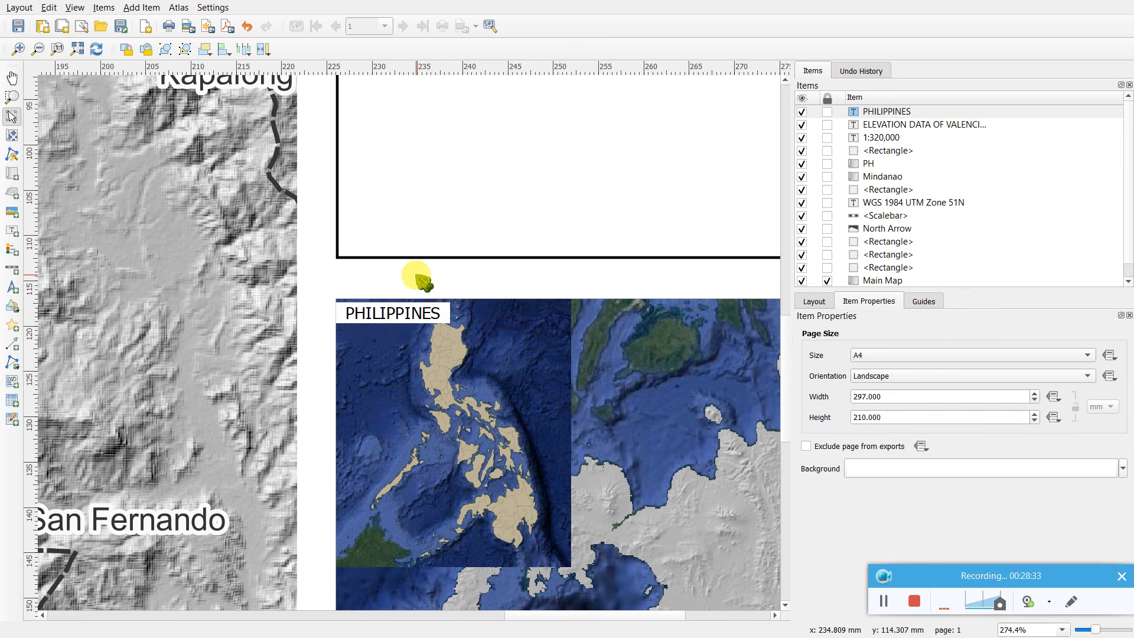
# - Duplicate the PHILIPPINES label onto the Mindanao map and set the copy's text to ISLAND OF MINDANAO
pyautogui.click(401, 310)
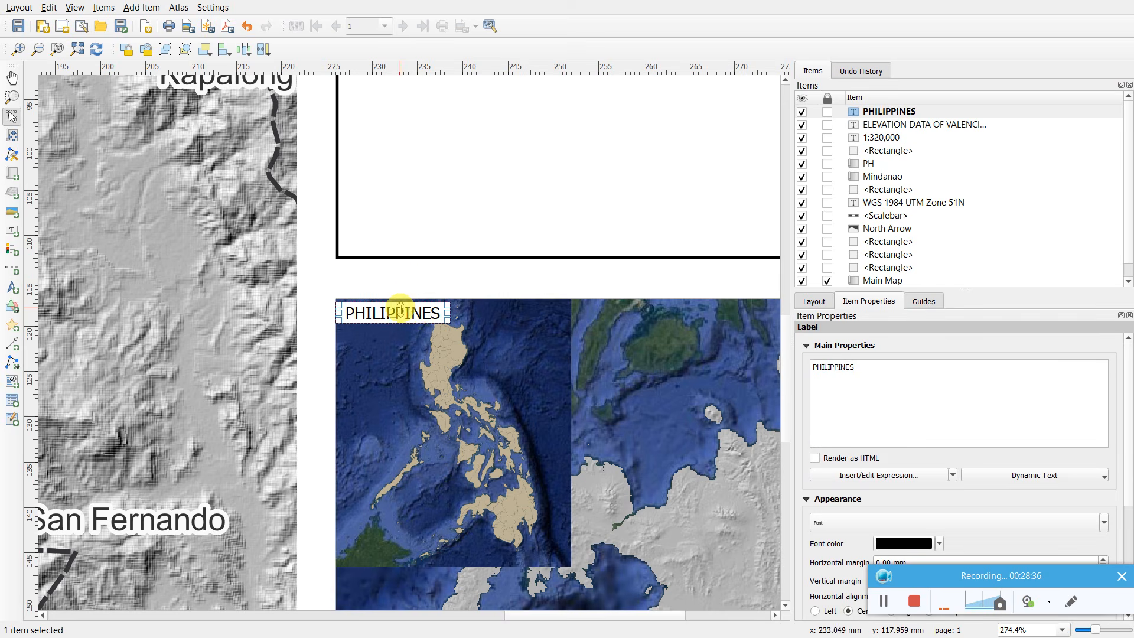
pyautogui.scroll(-1, 362, 251)
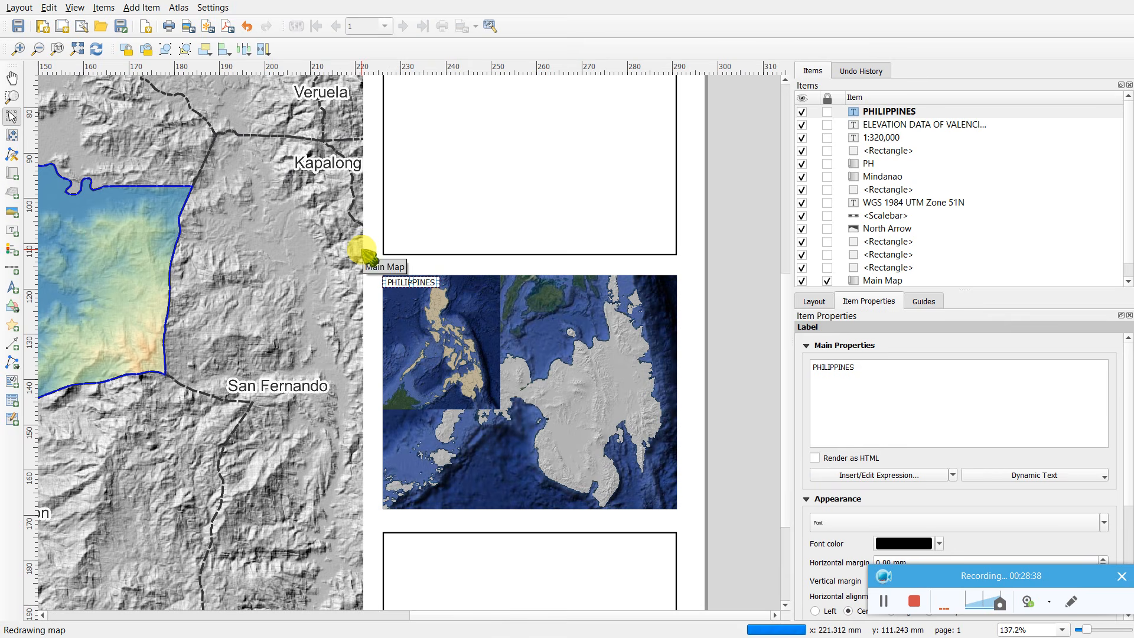
pyautogui.hotkey('ctrl', 'v')
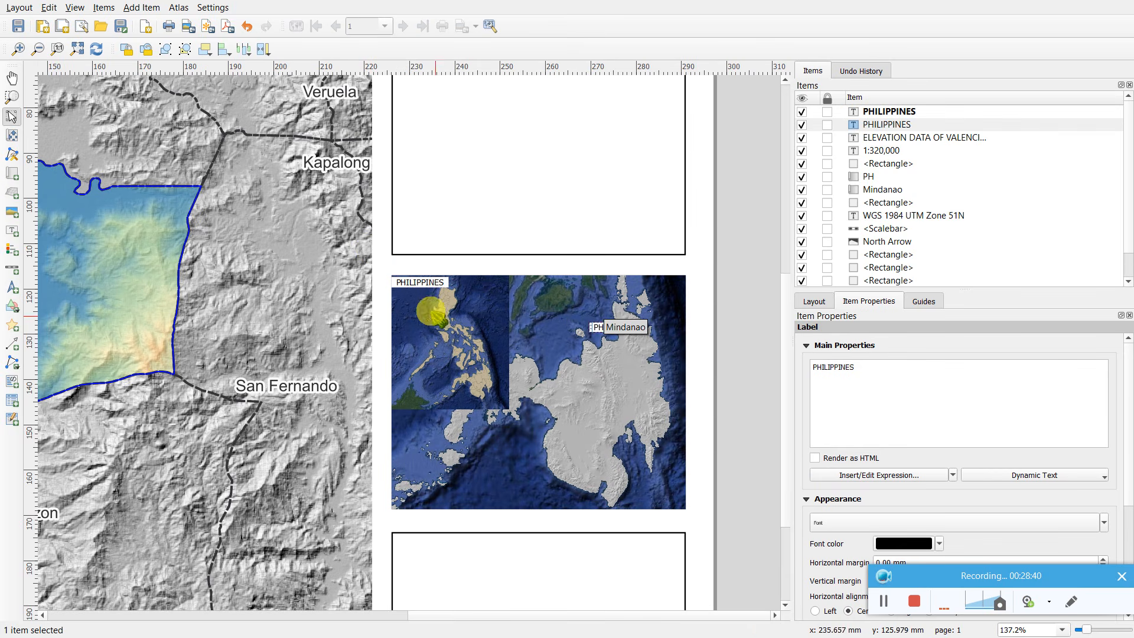
pyautogui.click(886, 373)
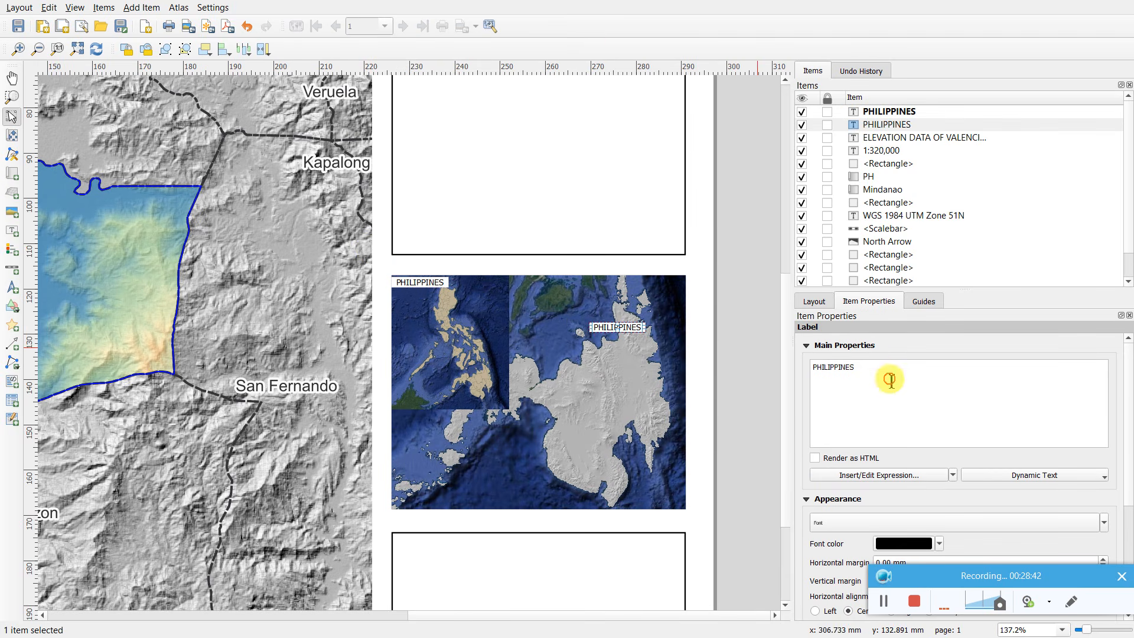
pyautogui.moveTo(869, 375); pyautogui.dragTo(802, 362)
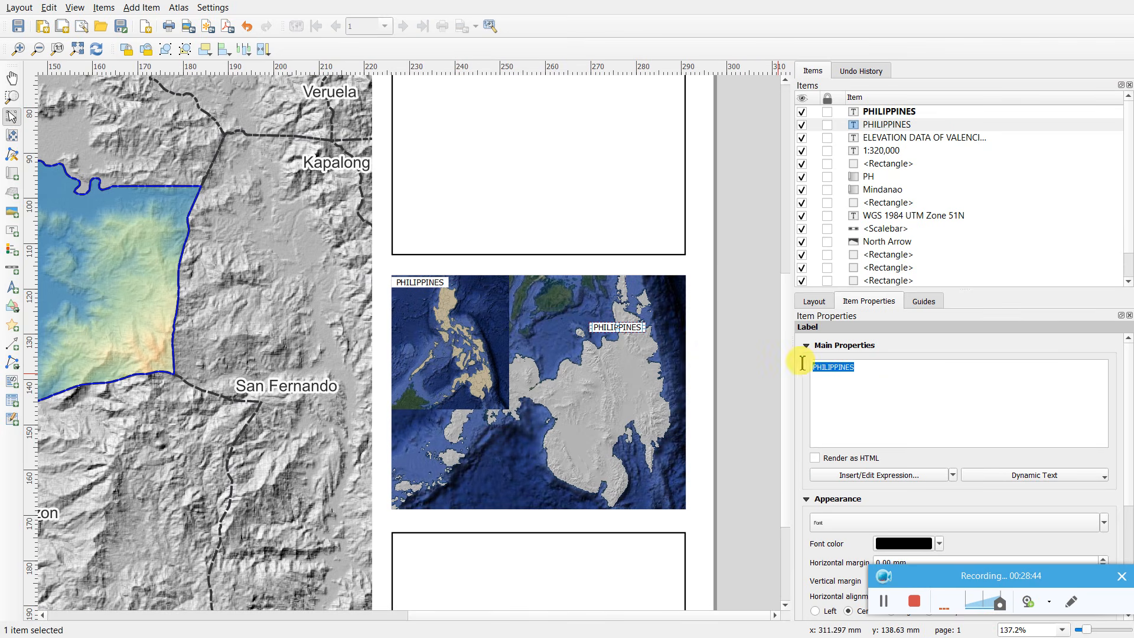
pyautogui.press('BackSpace')
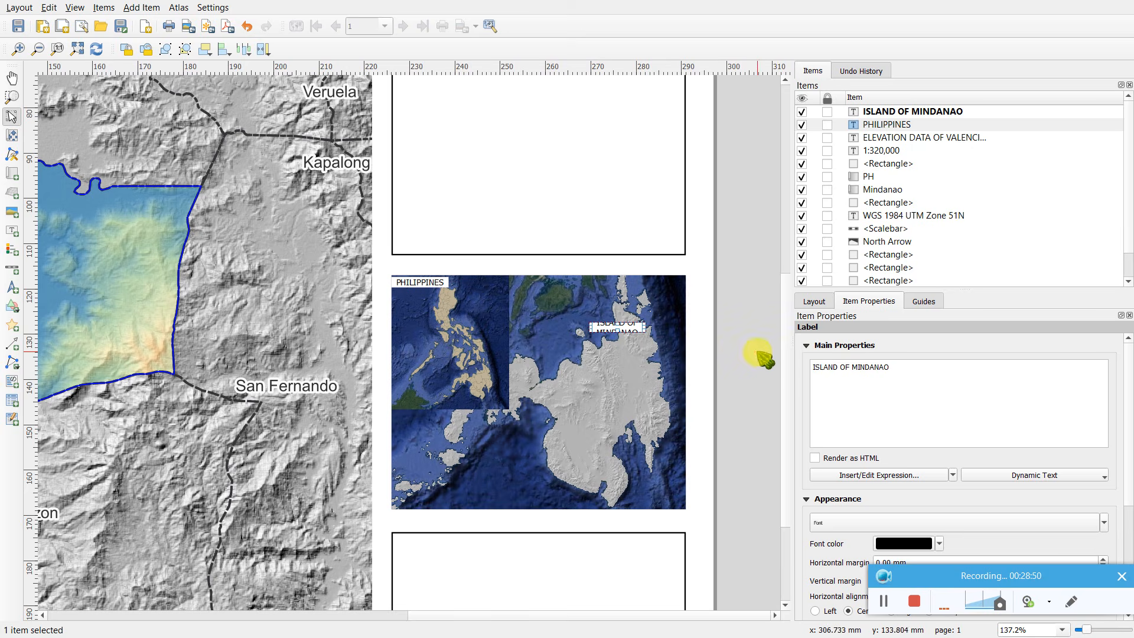
# - Widen the ISLAND OF MINDANAO label box on both sides so its text fits on one line
pyautogui.click(638, 324)
pyautogui.scroll(2, 640, 327)
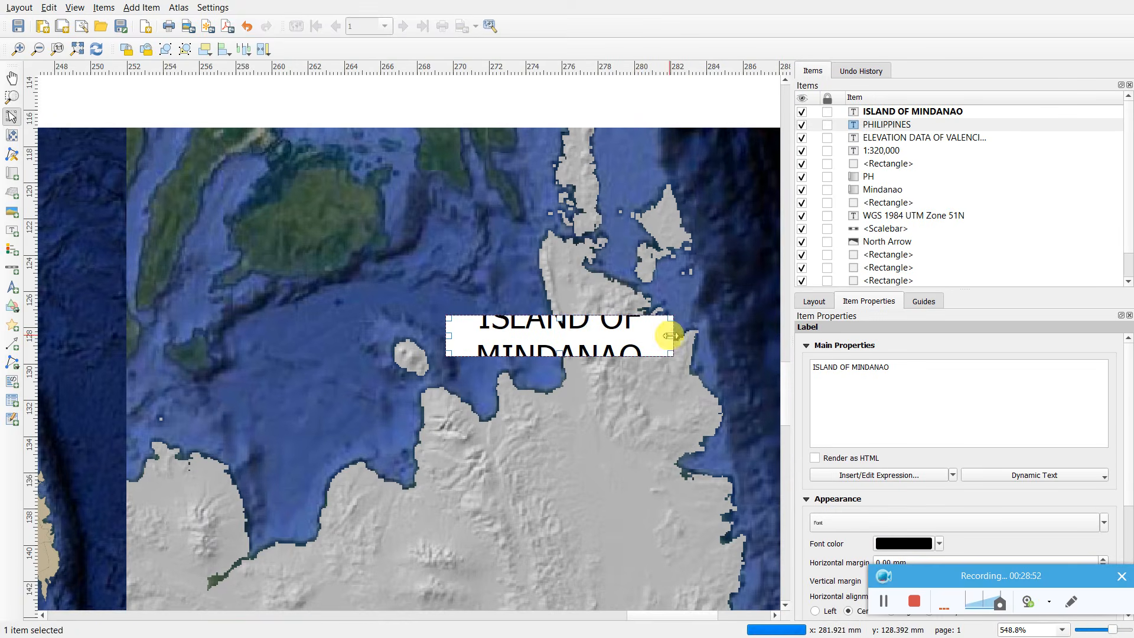
pyautogui.moveTo(672, 336); pyautogui.dragTo(732, 335)
pyautogui.moveTo(448, 338); pyautogui.dragTo(260, 332)
pyautogui.scroll(-1, 447, 329)
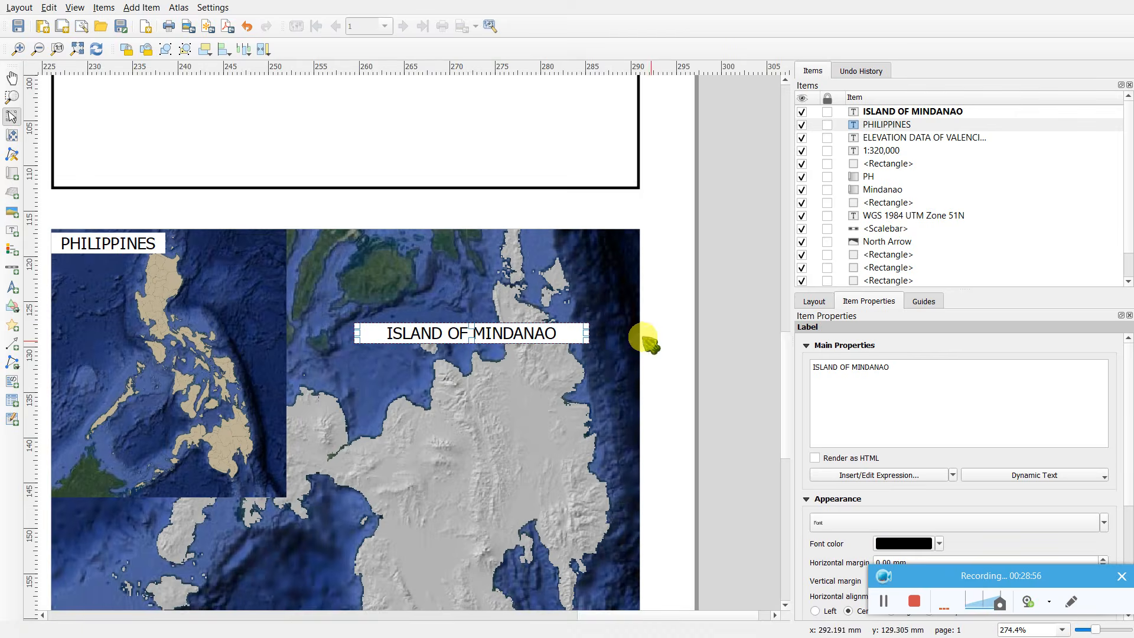
pyautogui.scroll(-1, 645, 336)
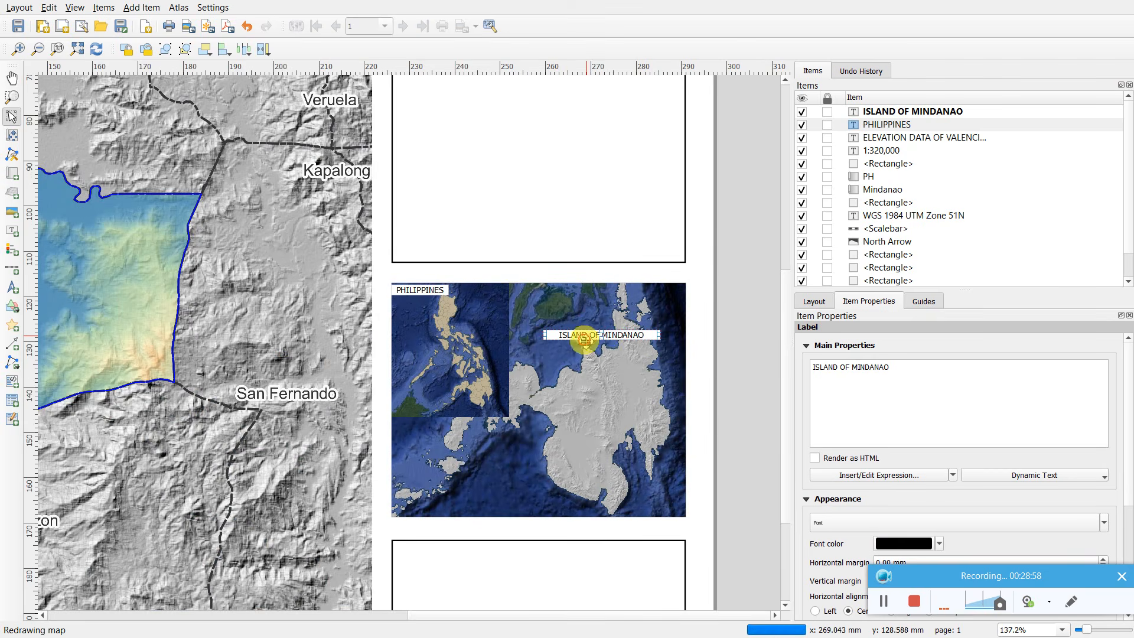
# - Move the ISLAND OF MINDANAO label near the Mindanao map's bottom edge and narrow its box around the text
pyautogui.moveTo(584, 340); pyautogui.dragTo(503, 502)
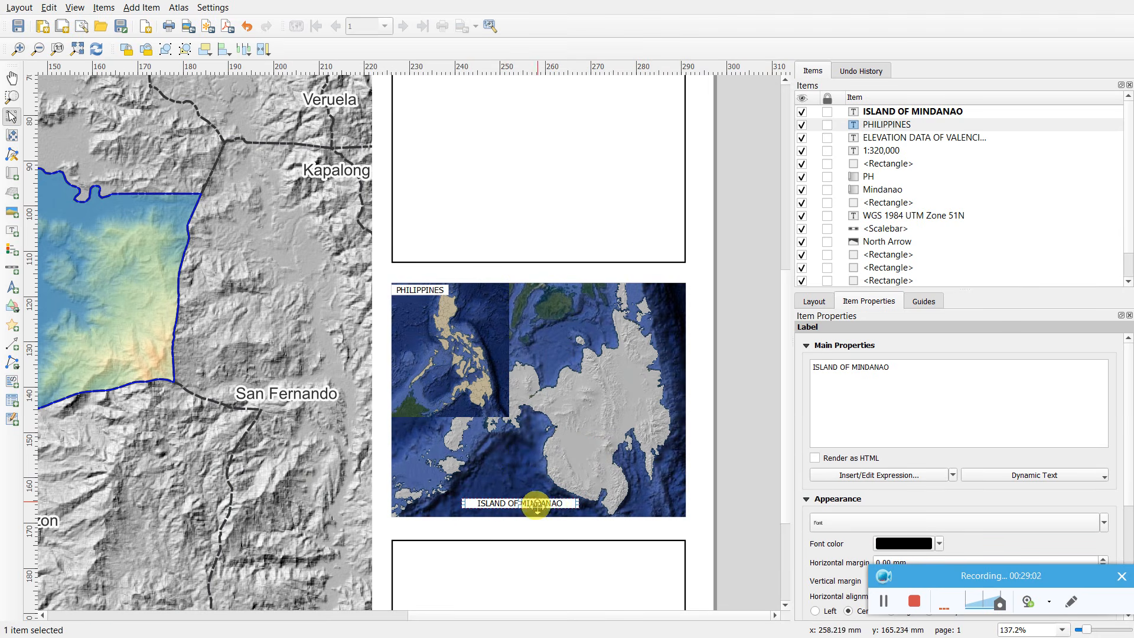
pyautogui.moveTo(578, 502); pyautogui.dragTo(531, 504)
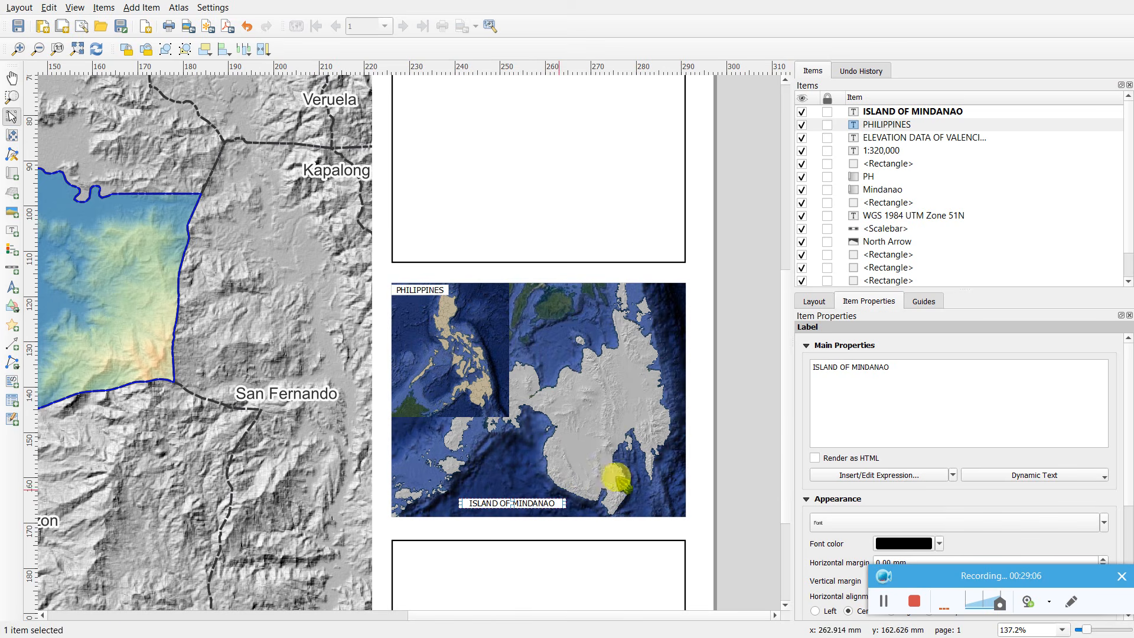
pyautogui.click(749, 435)
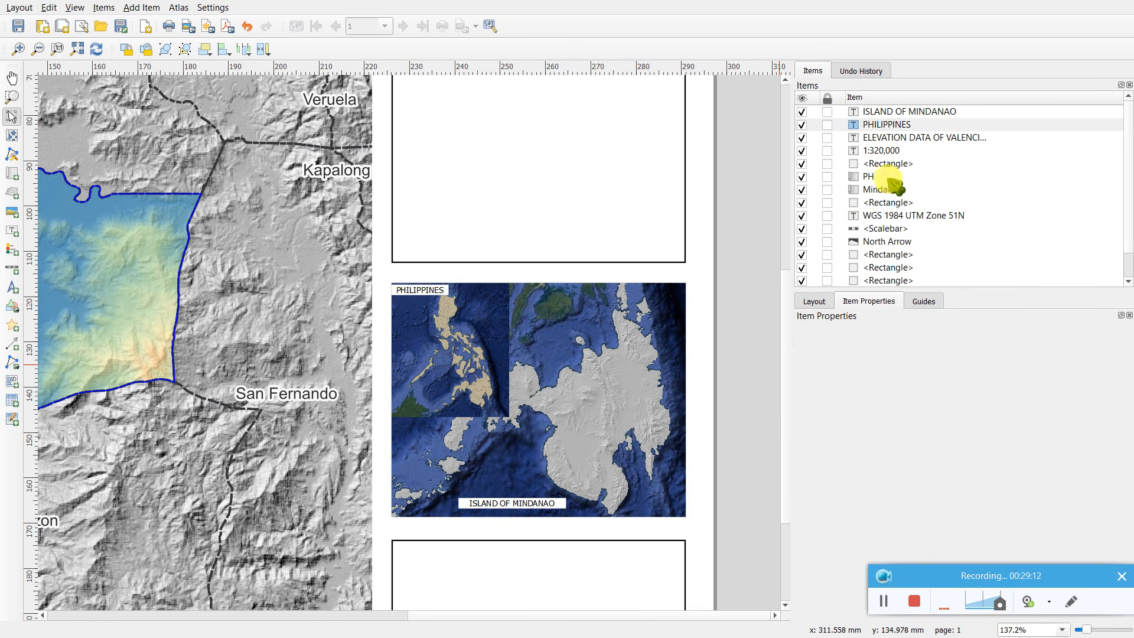
# - Lock the layers and layer styles of the Mindanao map item, matching the PH map's lock settings
pyautogui.click(916, 111)
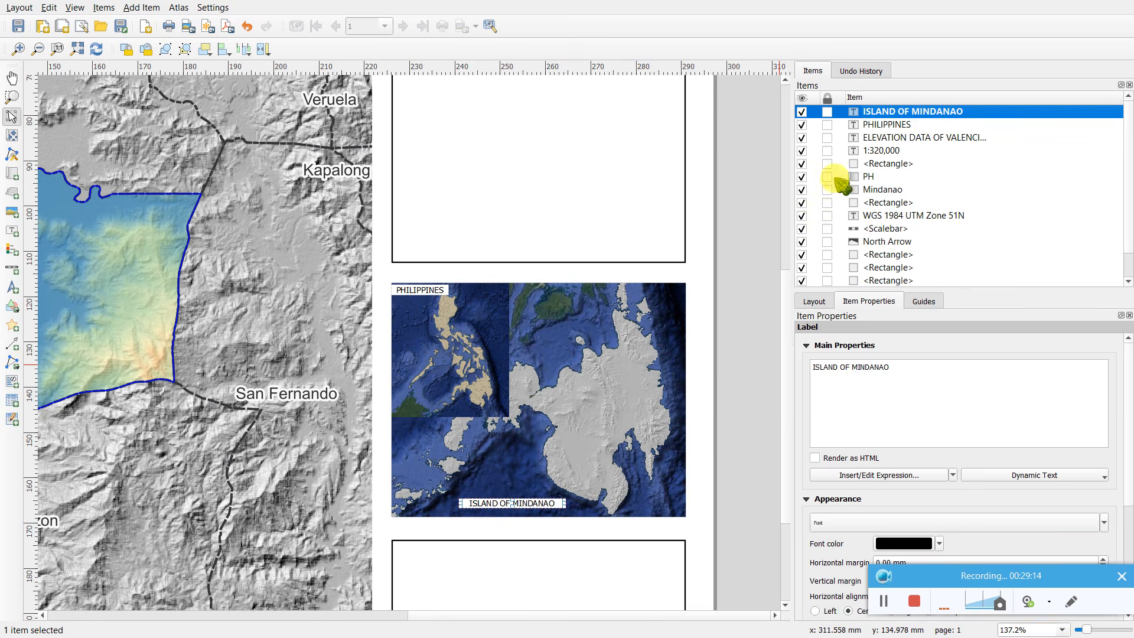
pyautogui.click(873, 187)
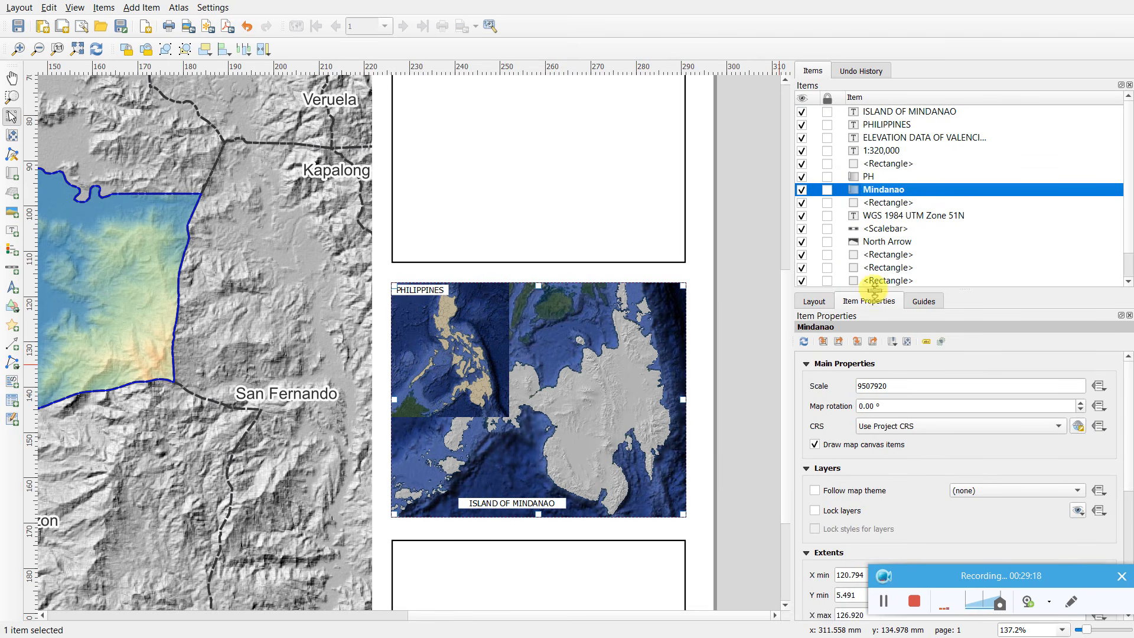
pyautogui.click(815, 510)
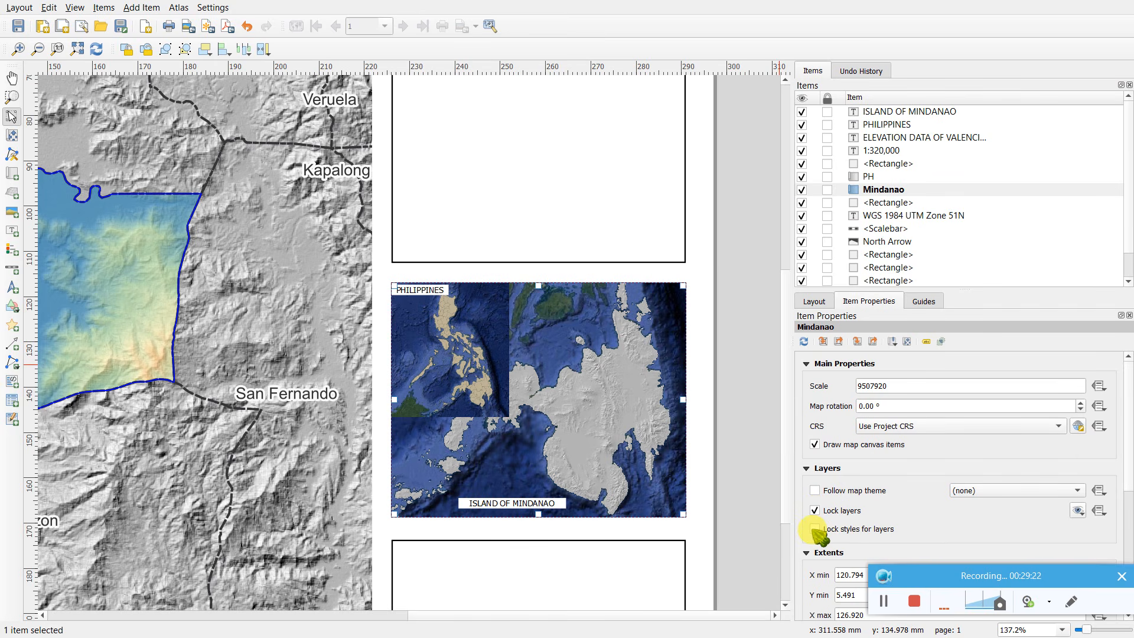
pyautogui.click(866, 177)
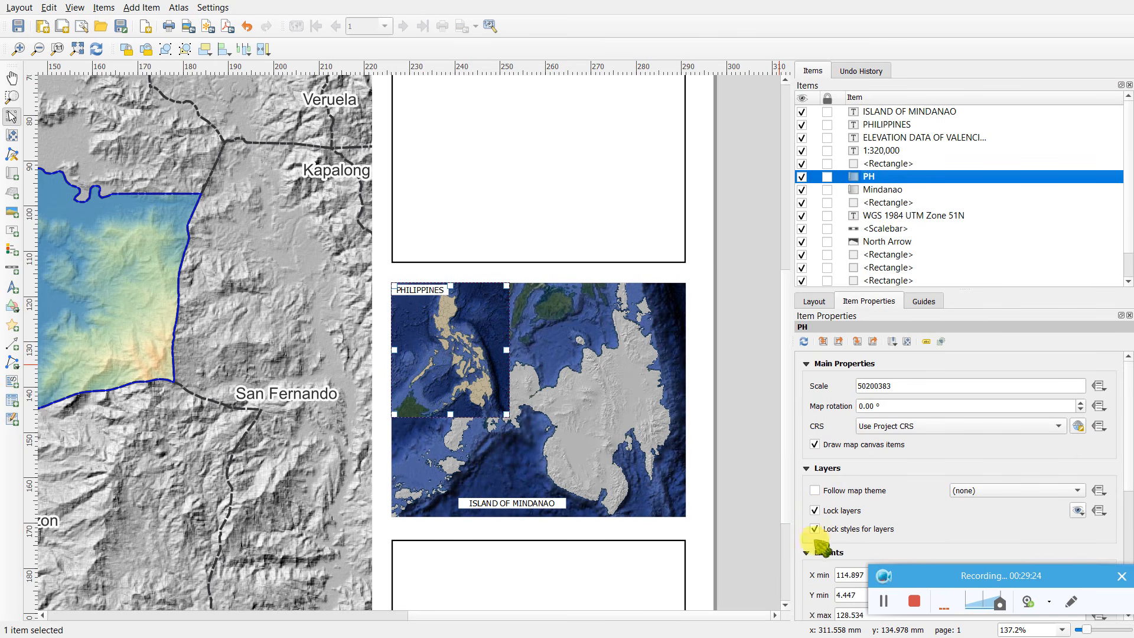
pyautogui.click(872, 189)
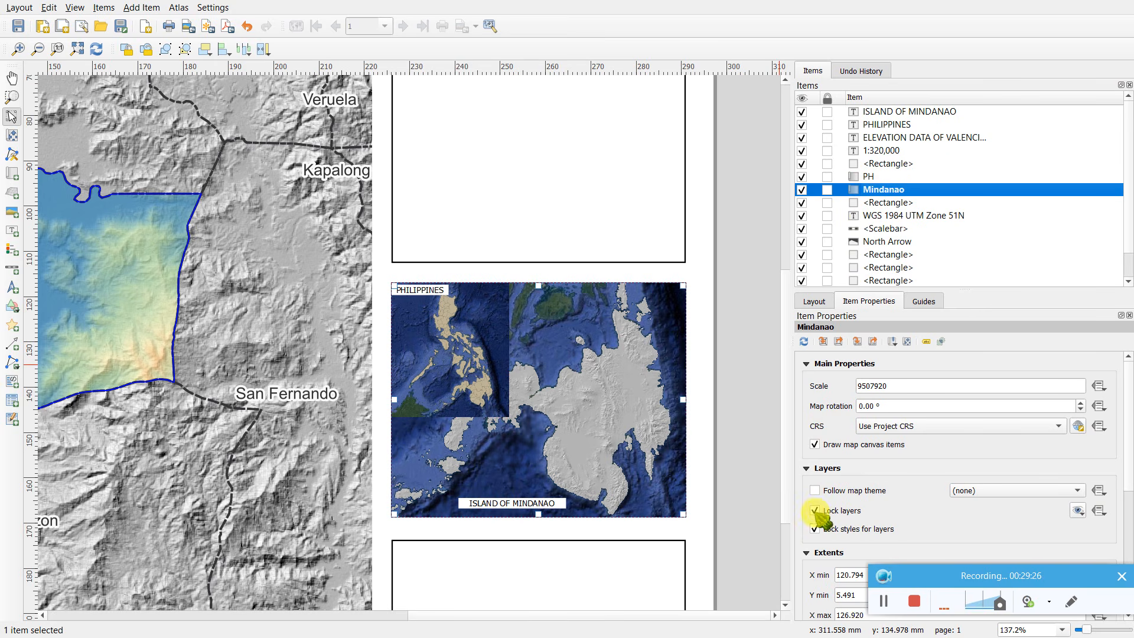
# - Add an overview to the Mindanao map that uses Main Map as its map frame
pyautogui.click(1129, 411)
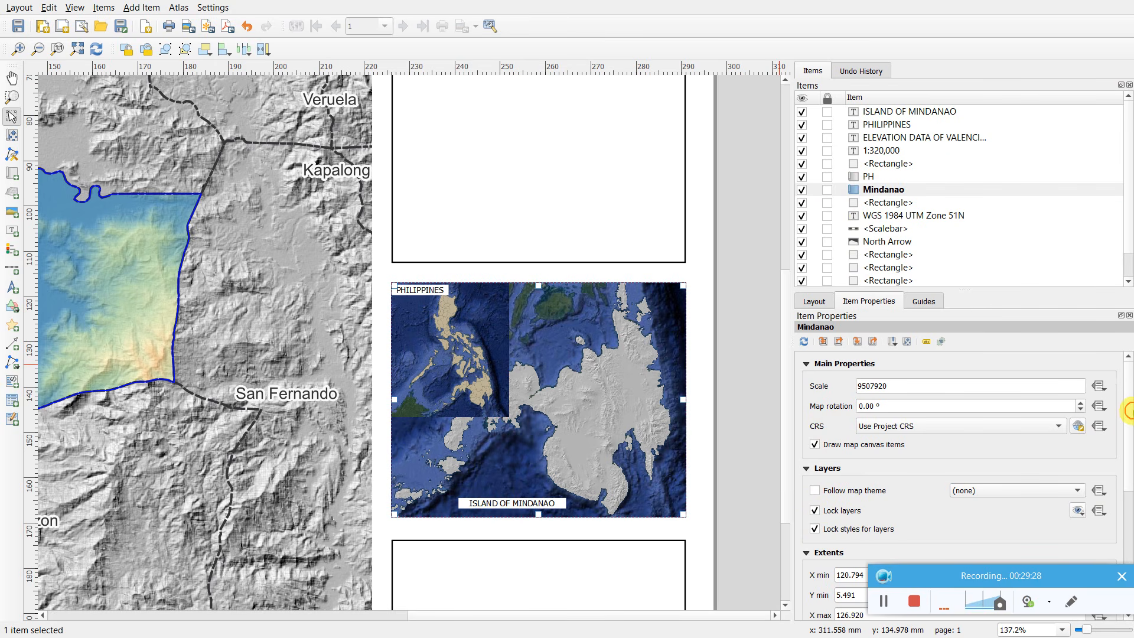
pyautogui.moveTo(1126, 416); pyautogui.dragTo(1129, 546)
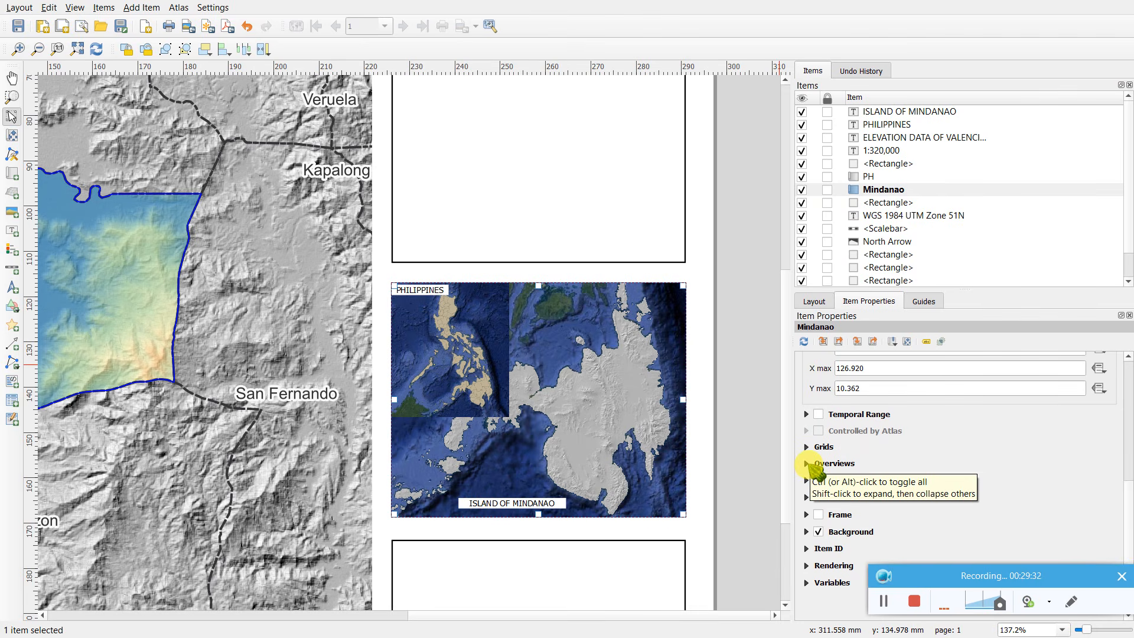
pyautogui.click(810, 465)
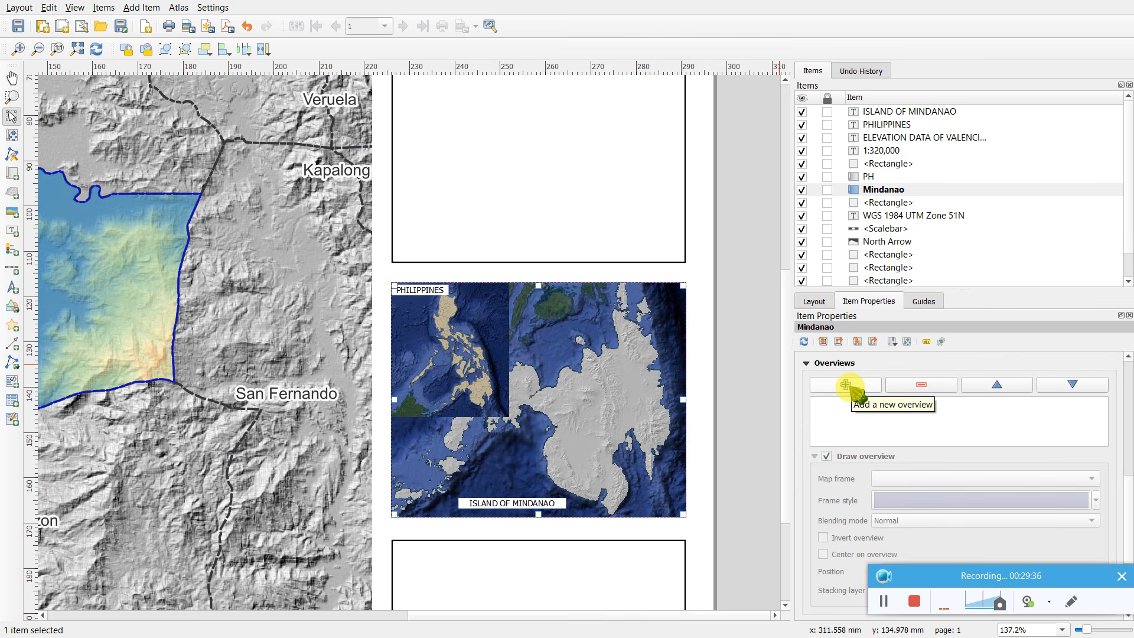
pyautogui.click(846, 387)
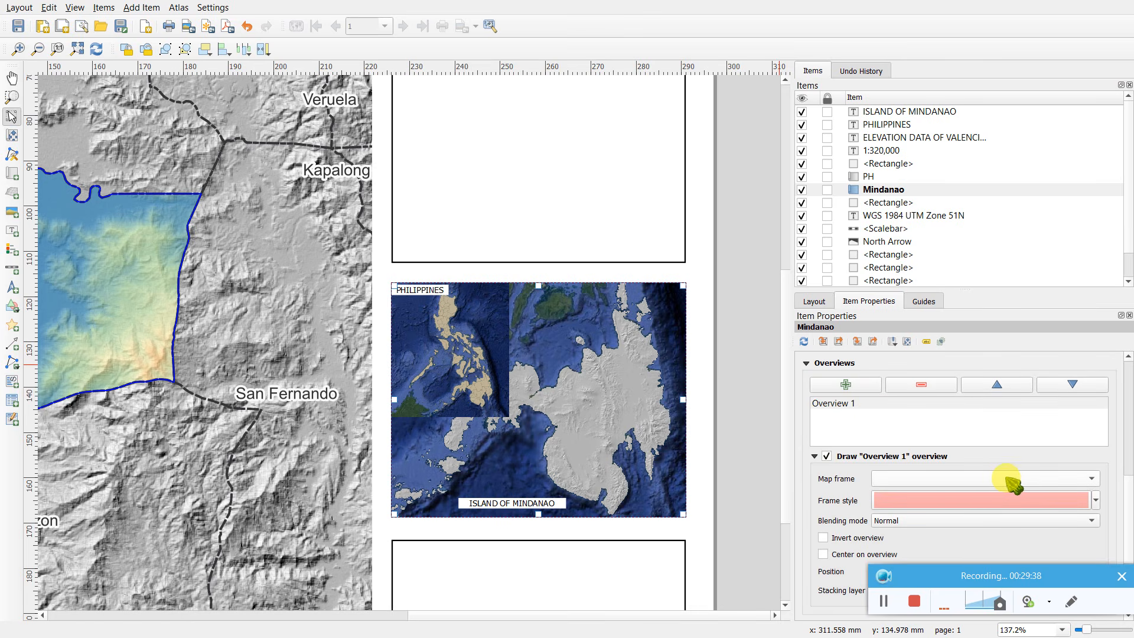
pyautogui.click(981, 480)
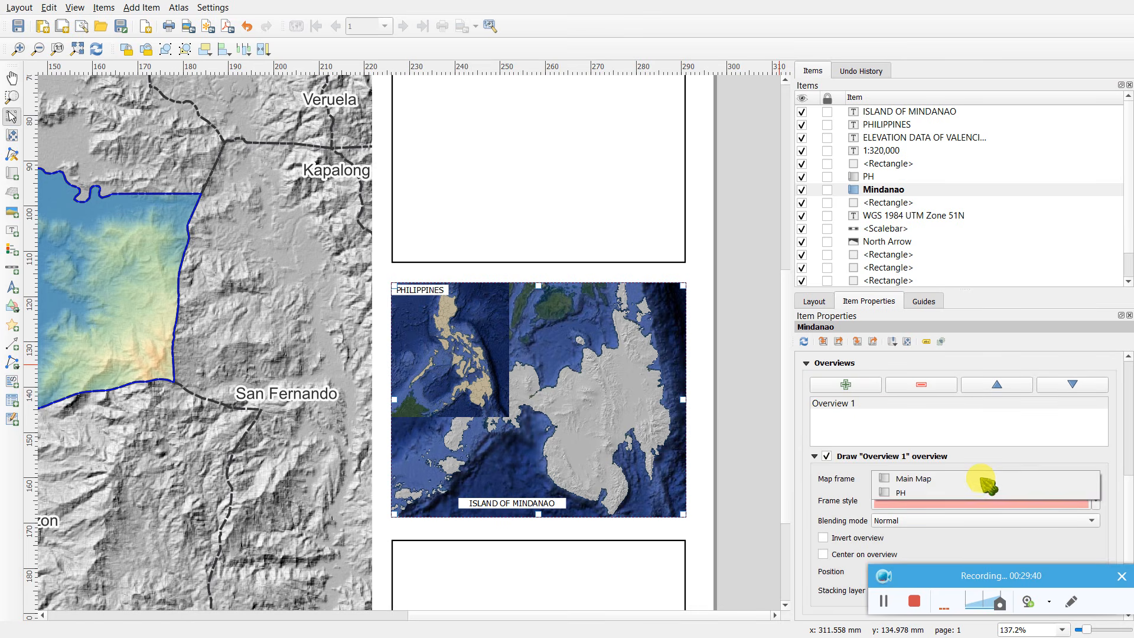
pyautogui.click(975, 474)
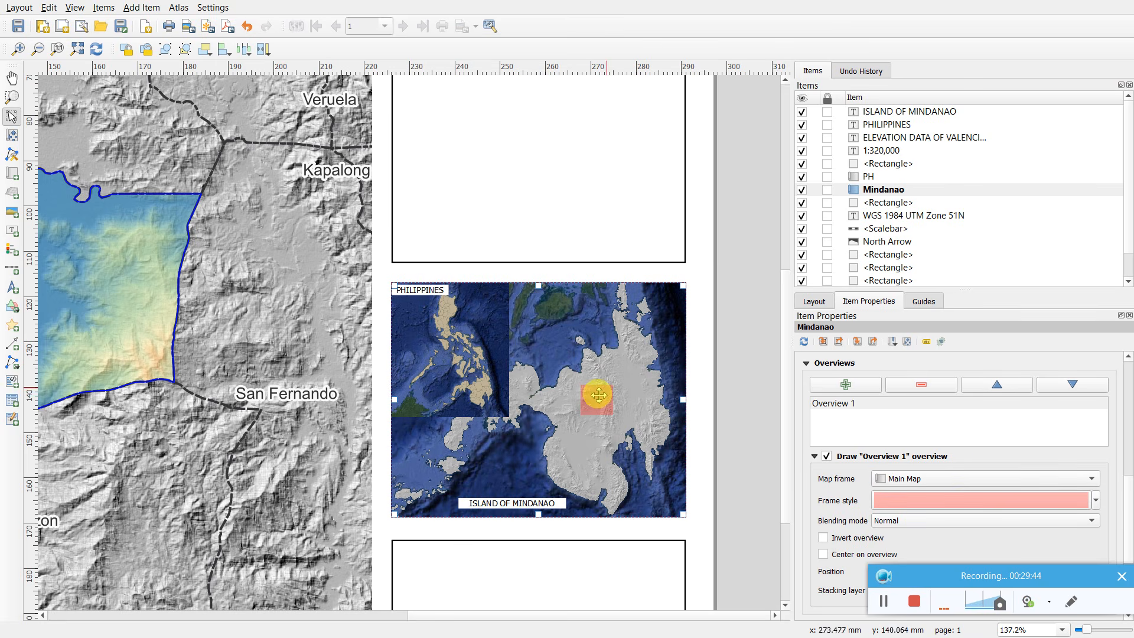
# - Set the fill style of the Mindanao overview frame's Simple Fill to No Brush
pyautogui.click(915, 502)
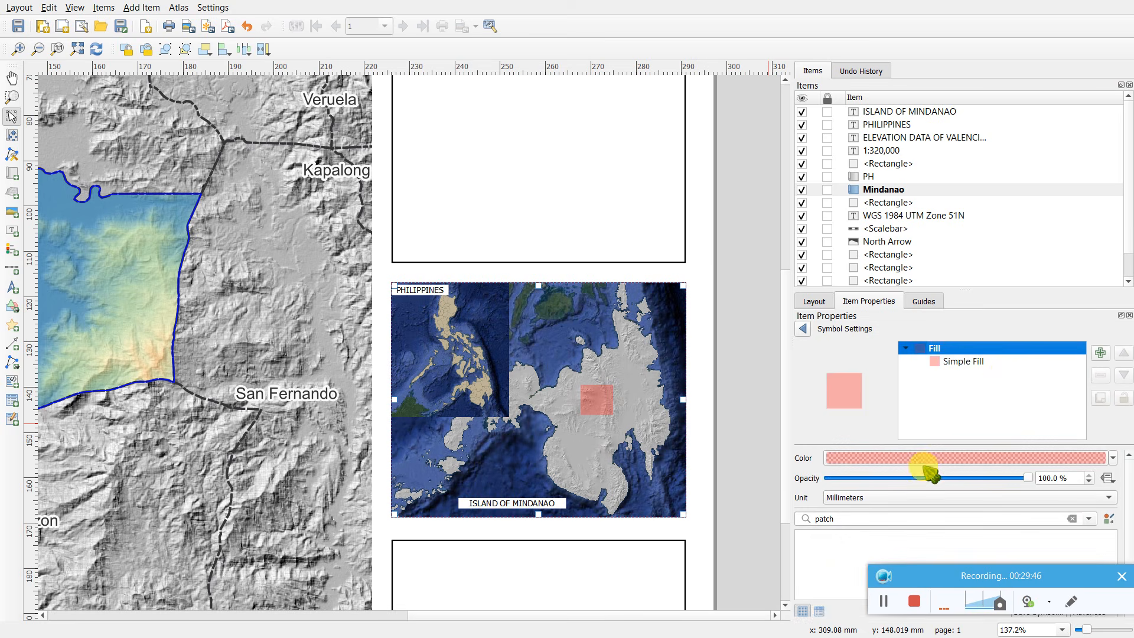
pyautogui.click(959, 360)
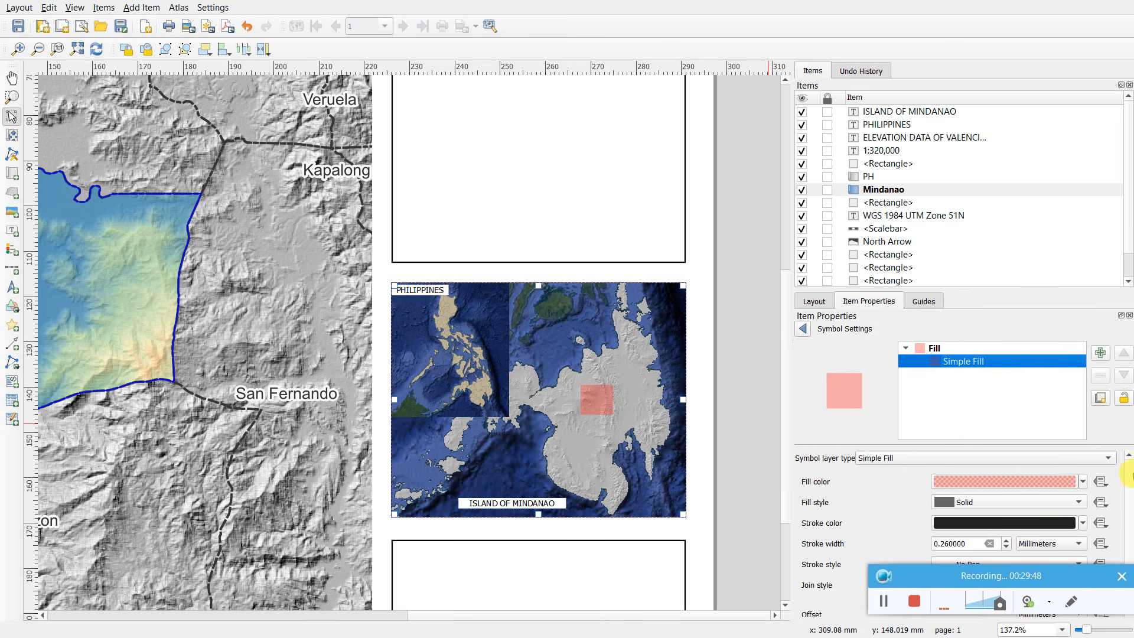
pyautogui.click(1002, 483)
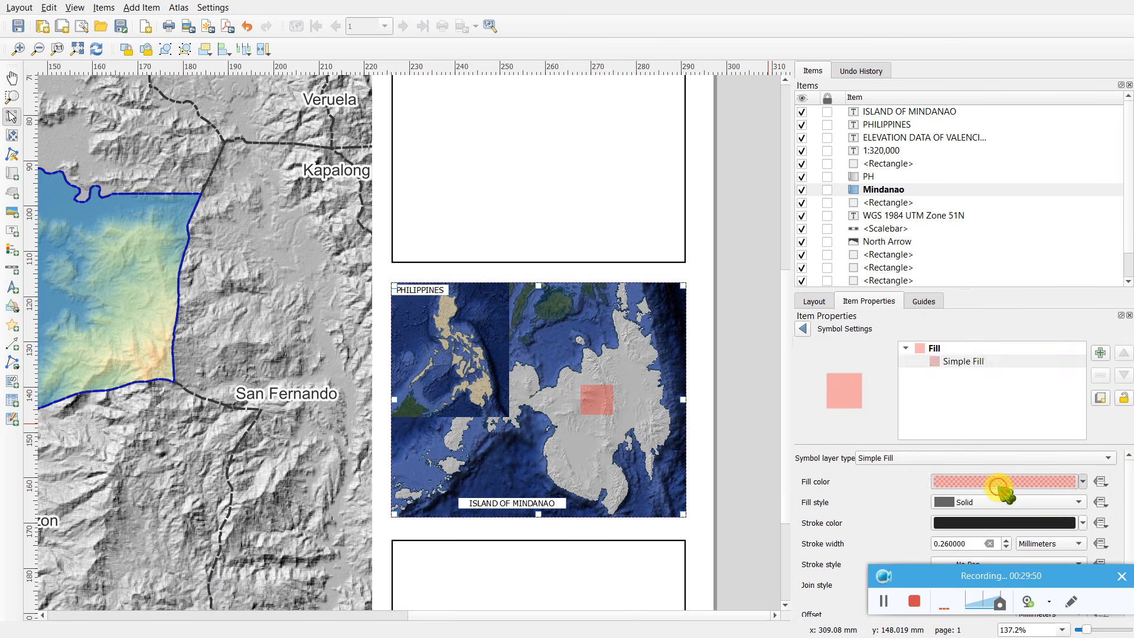
pyautogui.click(803, 328)
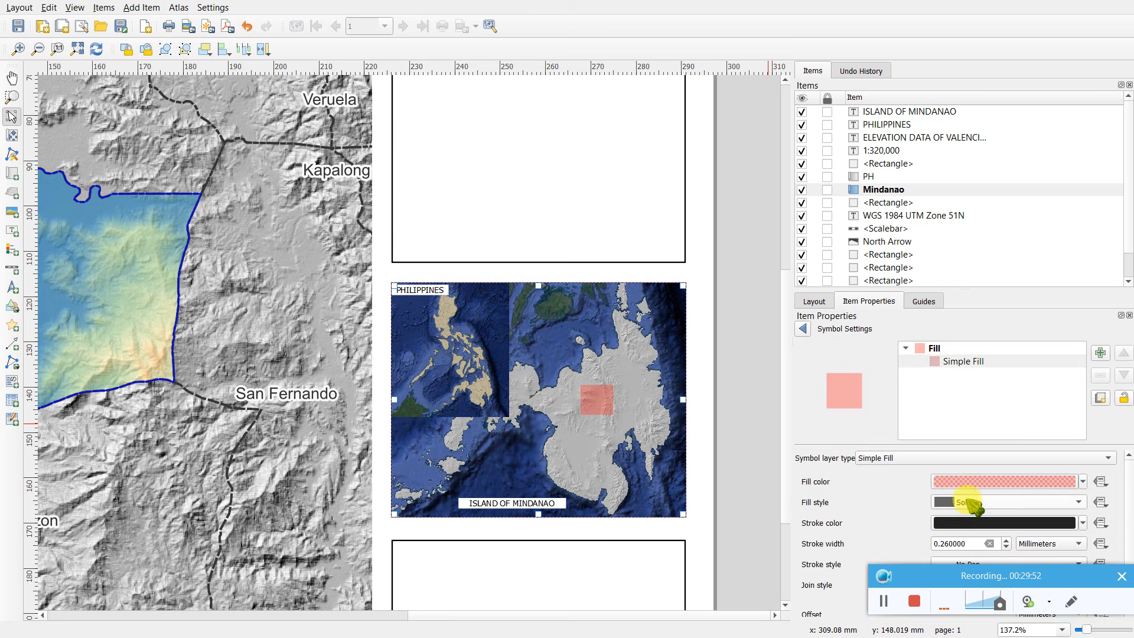
pyautogui.click(1004, 502)
pyautogui.click(969, 446)
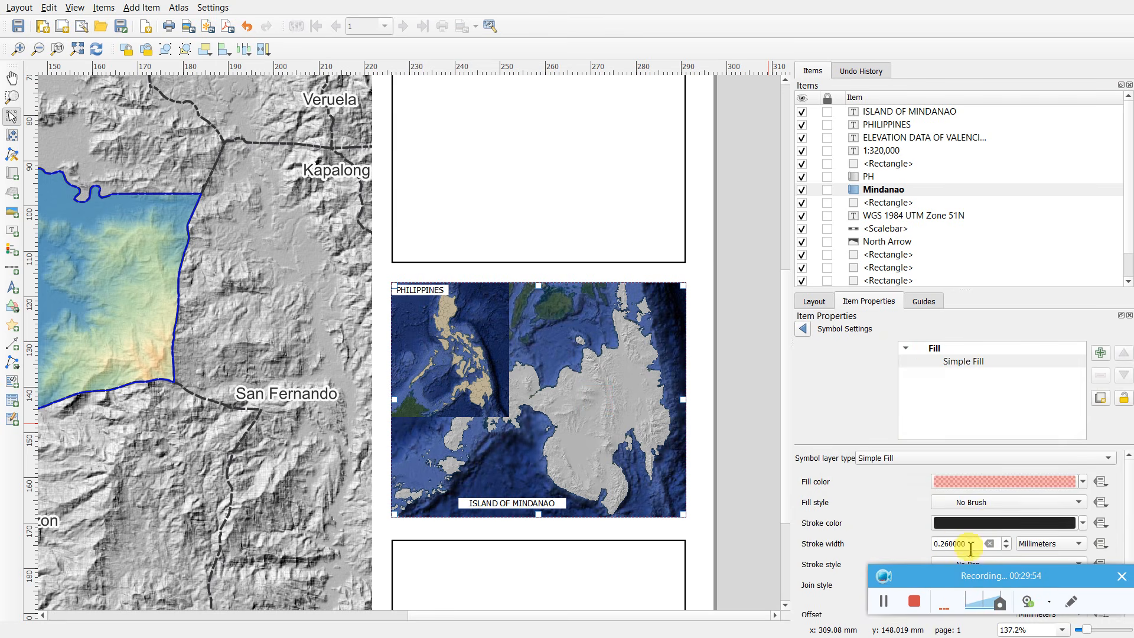
# - Give the Mindanao overview frame a red stroke colour with the Solid Line stroke style
pyautogui.click(993, 525)
pyautogui.click(1001, 433)
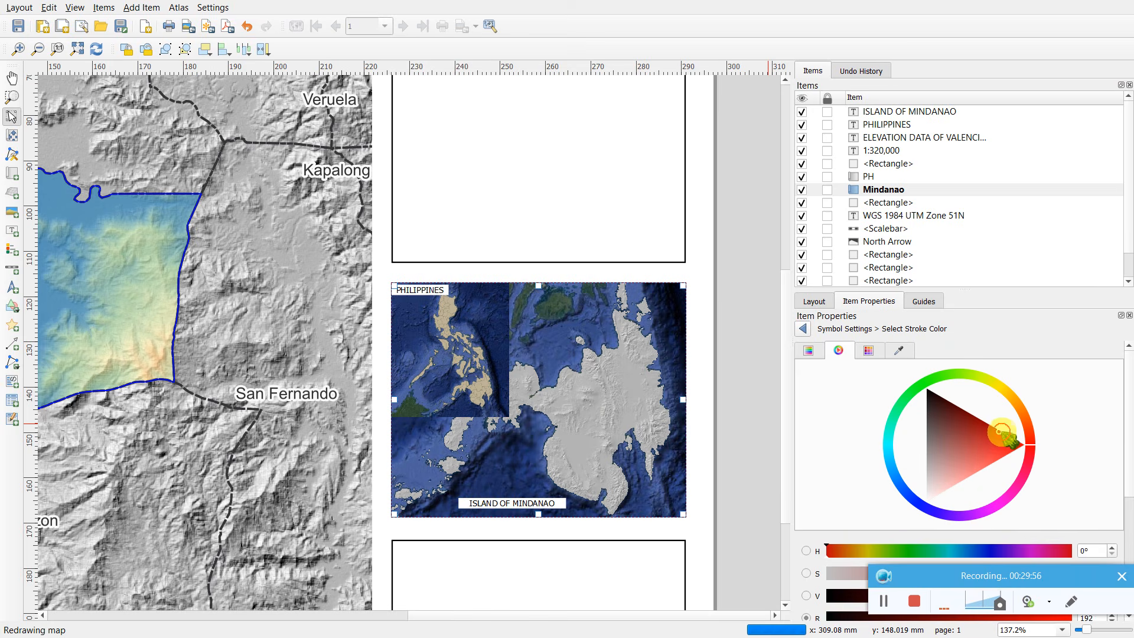
pyautogui.click(803, 328)
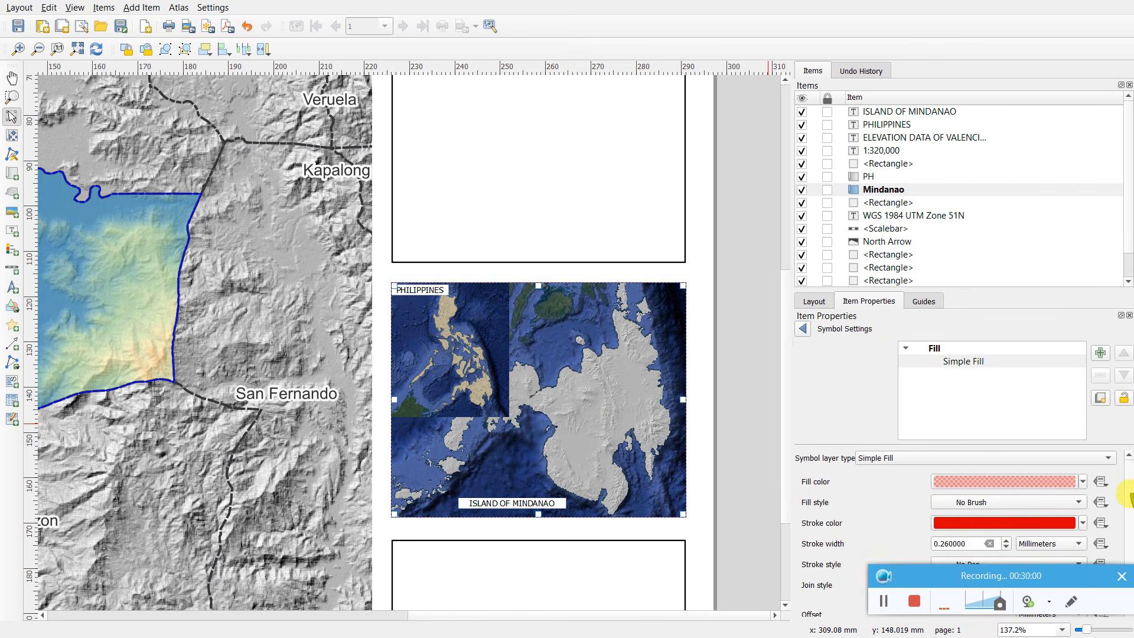
pyautogui.scroll(-2, 1129, 496)
pyautogui.click(987, 520)
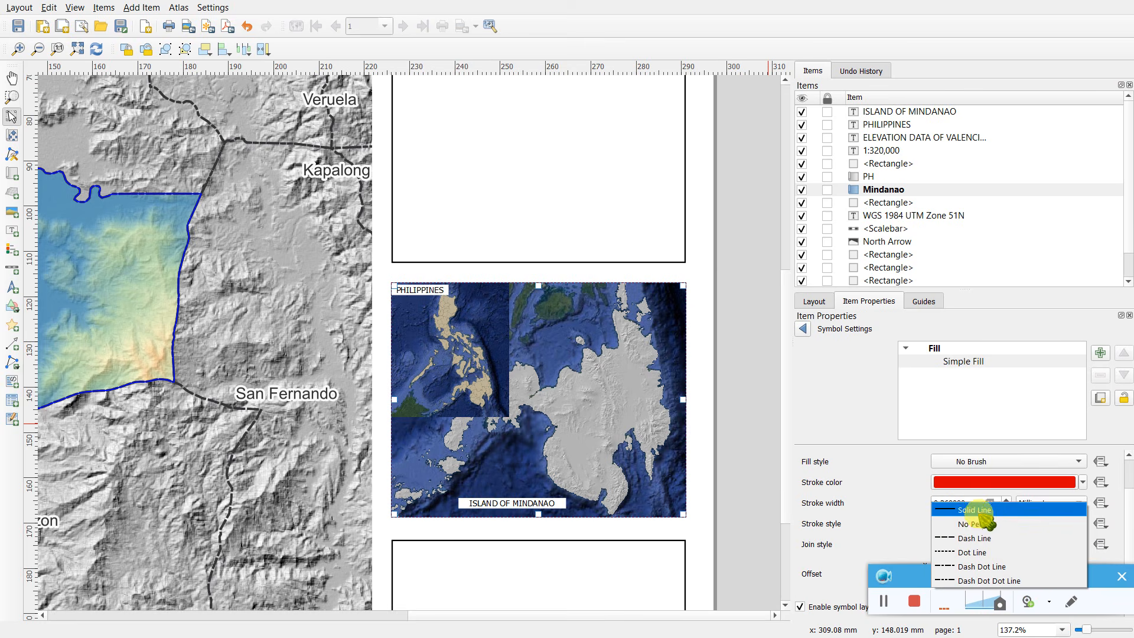
pyautogui.click(988, 524)
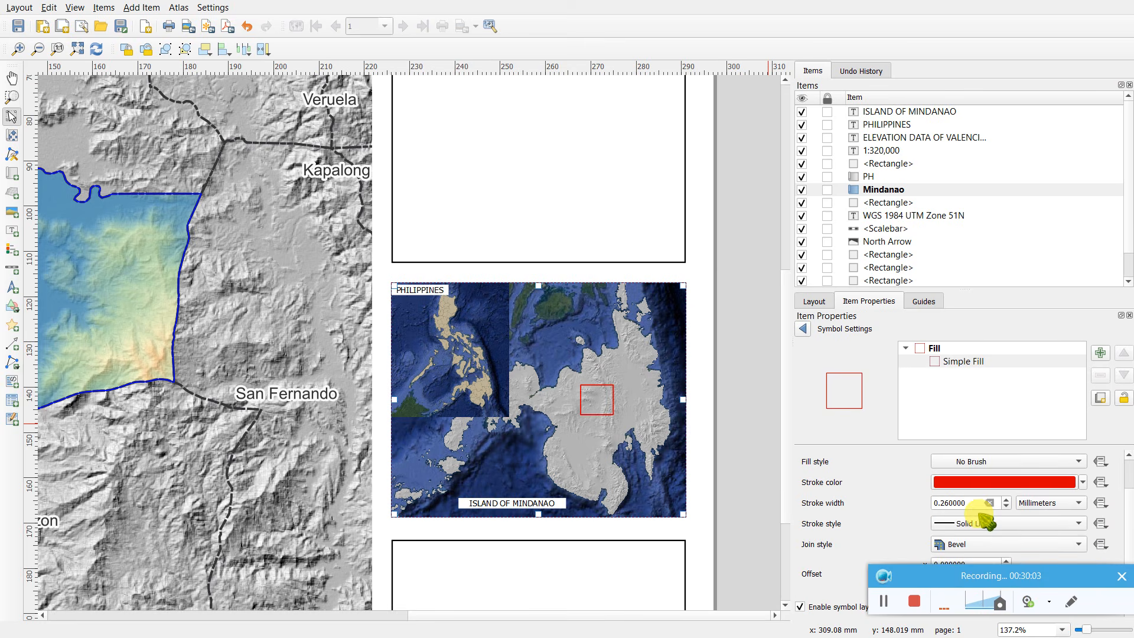
pyautogui.click(803, 329)
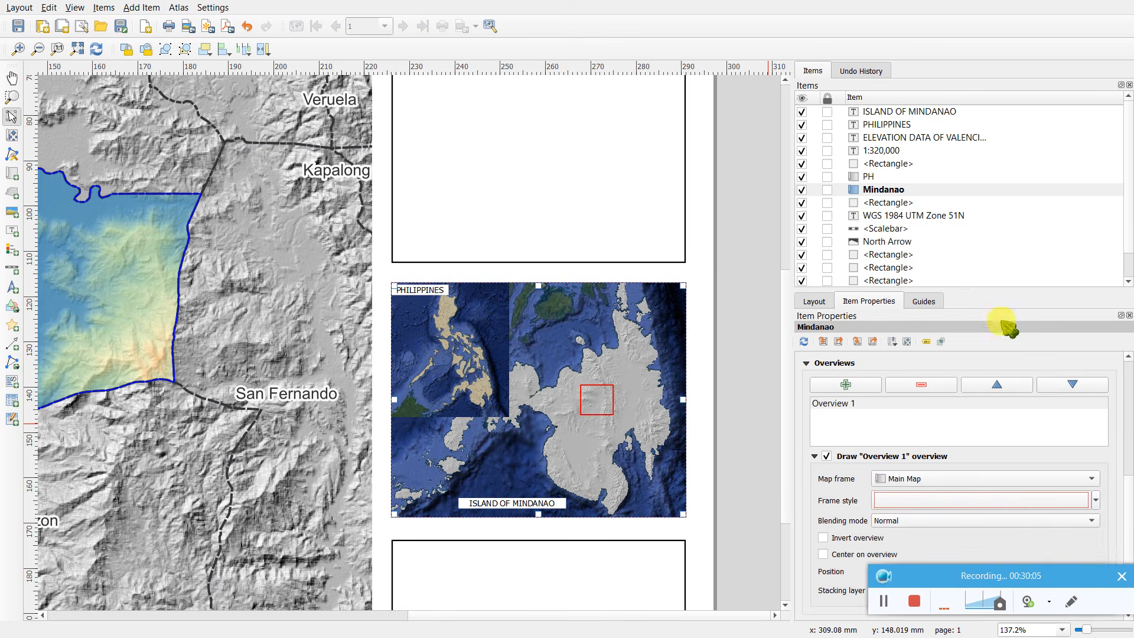
# - Add an overview to the PH map that uses Mindanao as its map frame
pyautogui.click(868, 176)
pyautogui.click(850, 385)
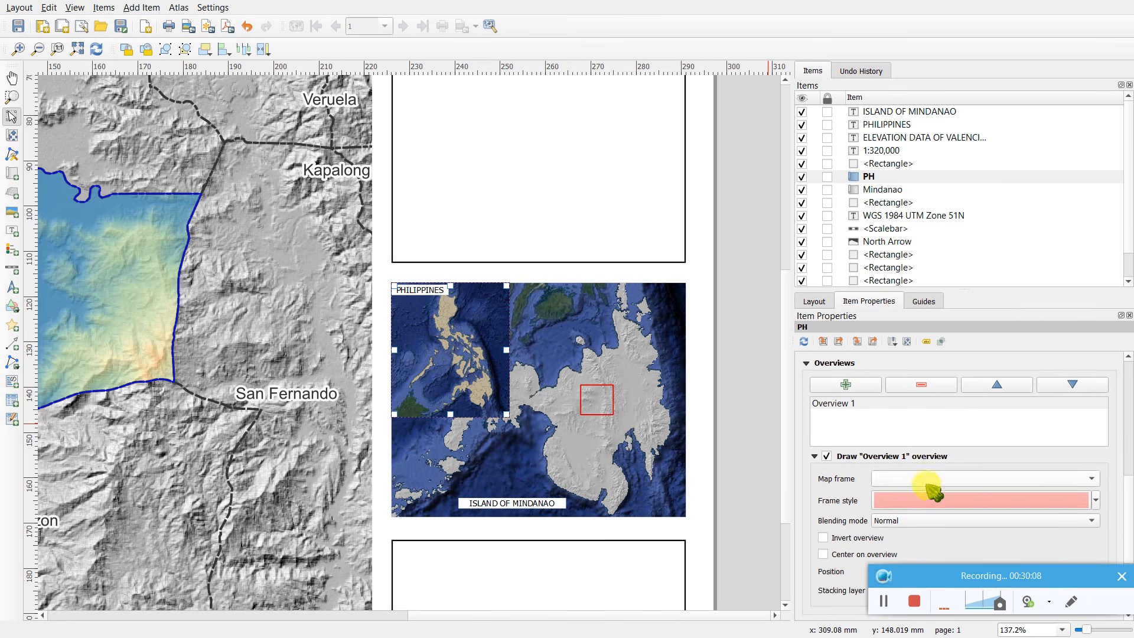
pyautogui.click(926, 478)
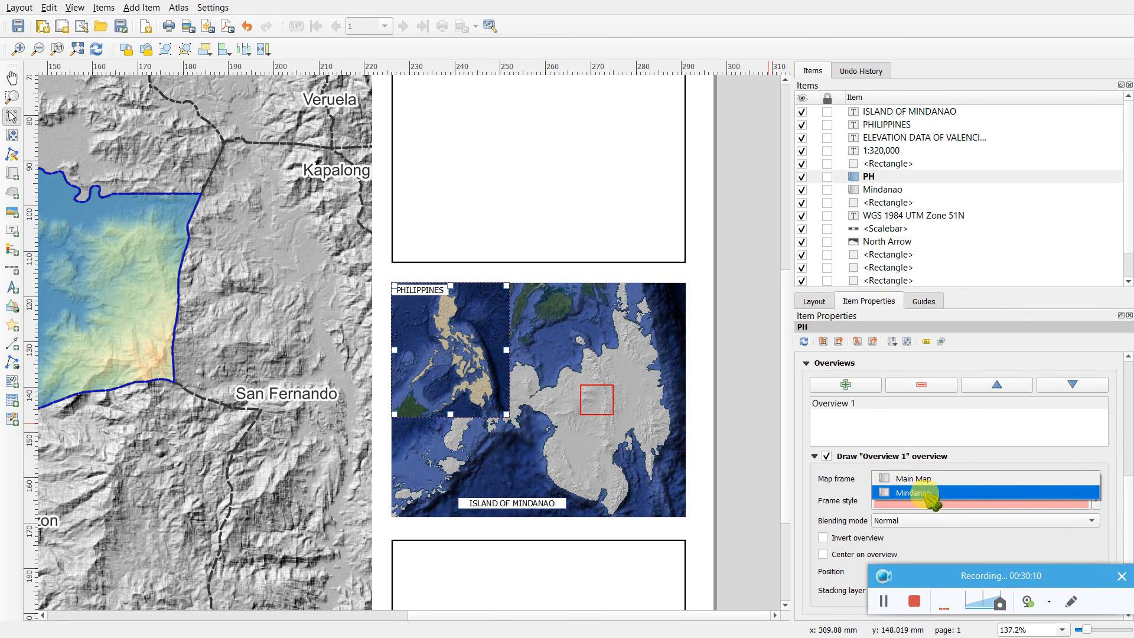
pyautogui.click(938, 493)
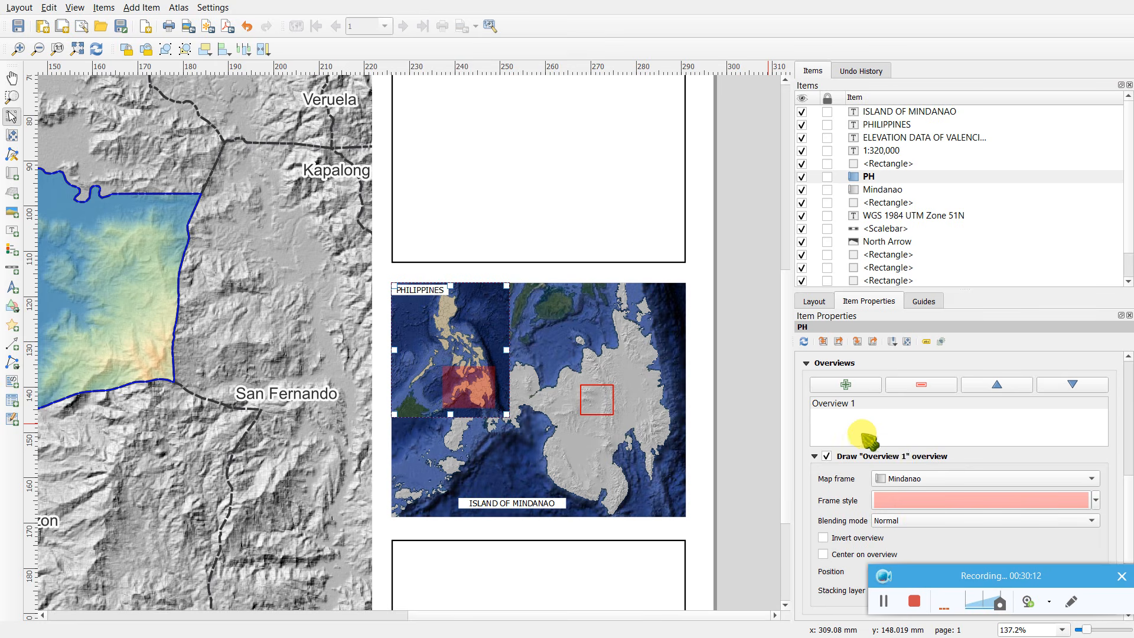
# - Set the fill style of the PH overview frame's Simple Fill to No Brush, clearing the symbol filter
pyautogui.click(925, 502)
pyautogui.click(968, 361)
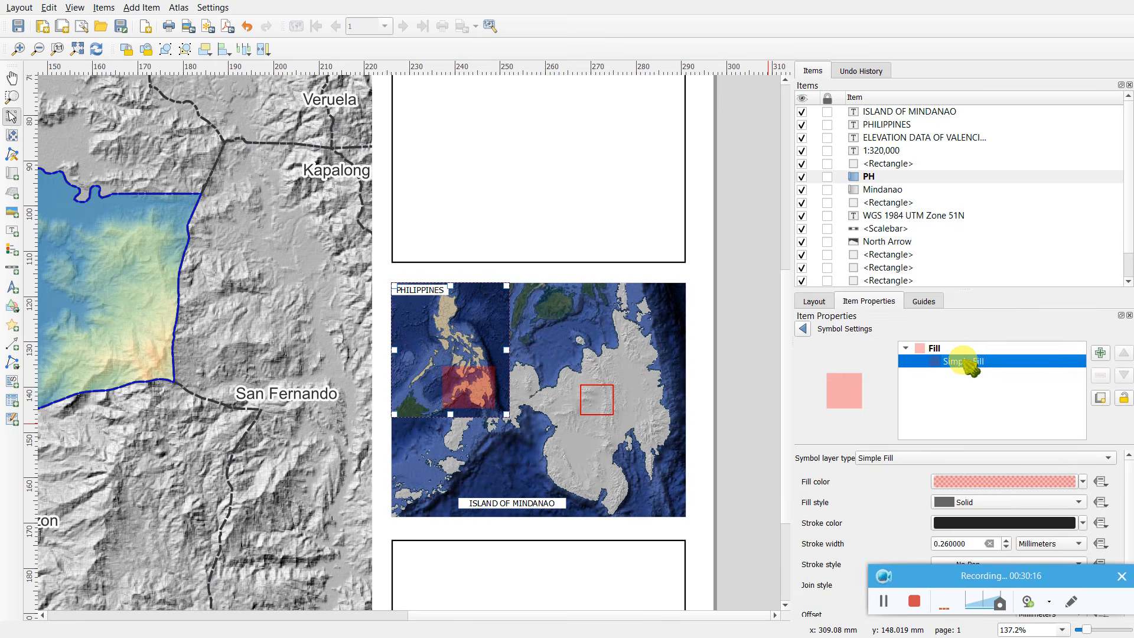
pyautogui.click(961, 348)
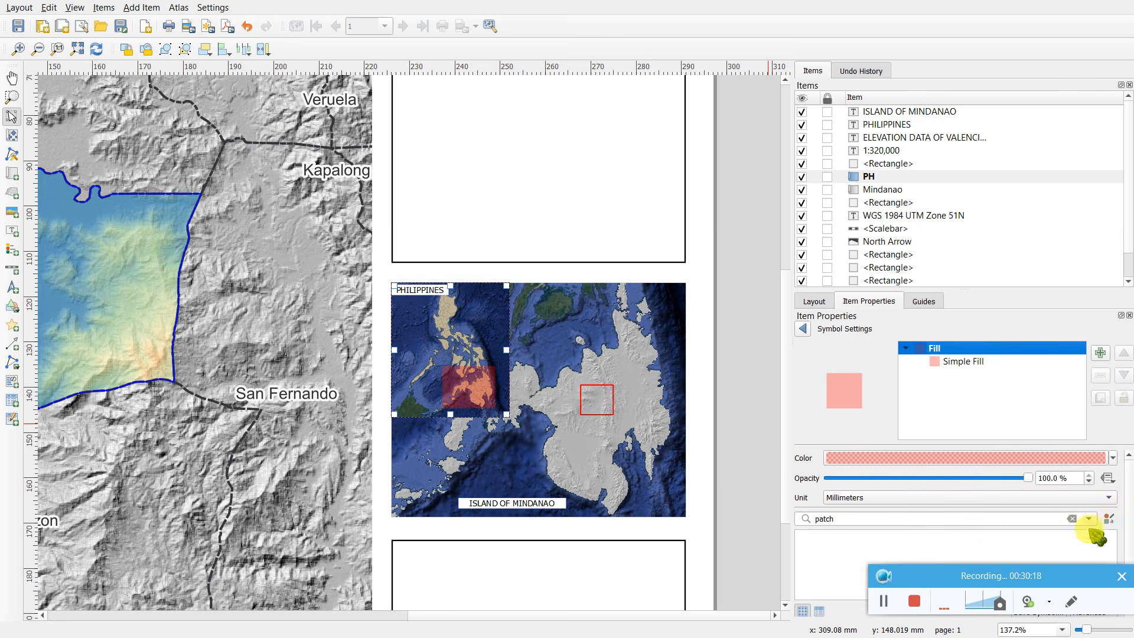
pyautogui.click(1072, 519)
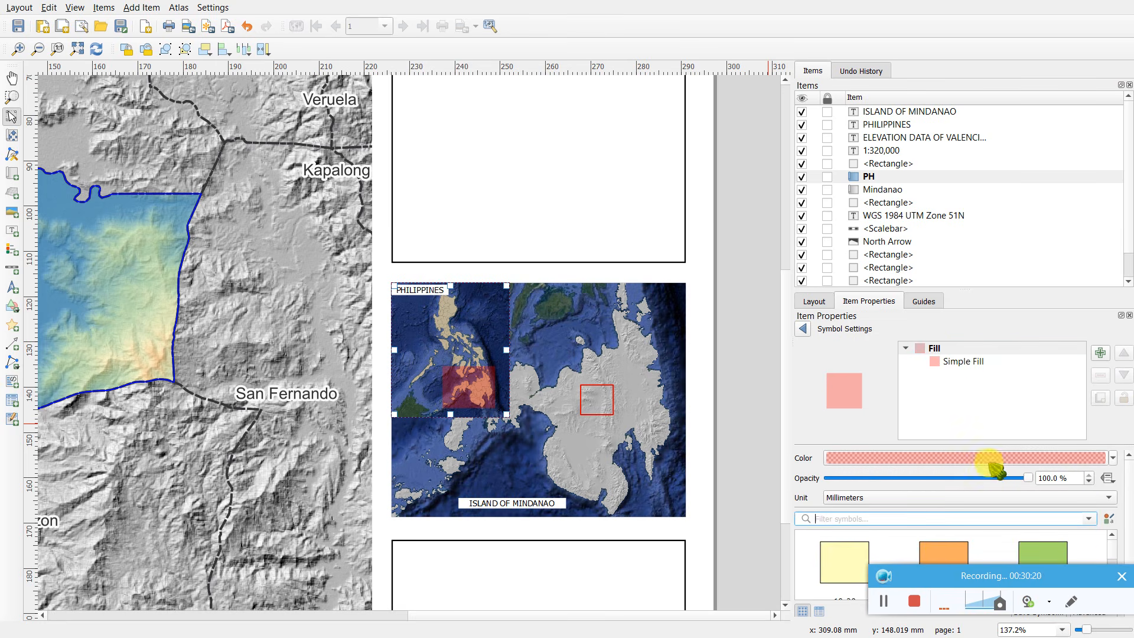
pyautogui.click(969, 362)
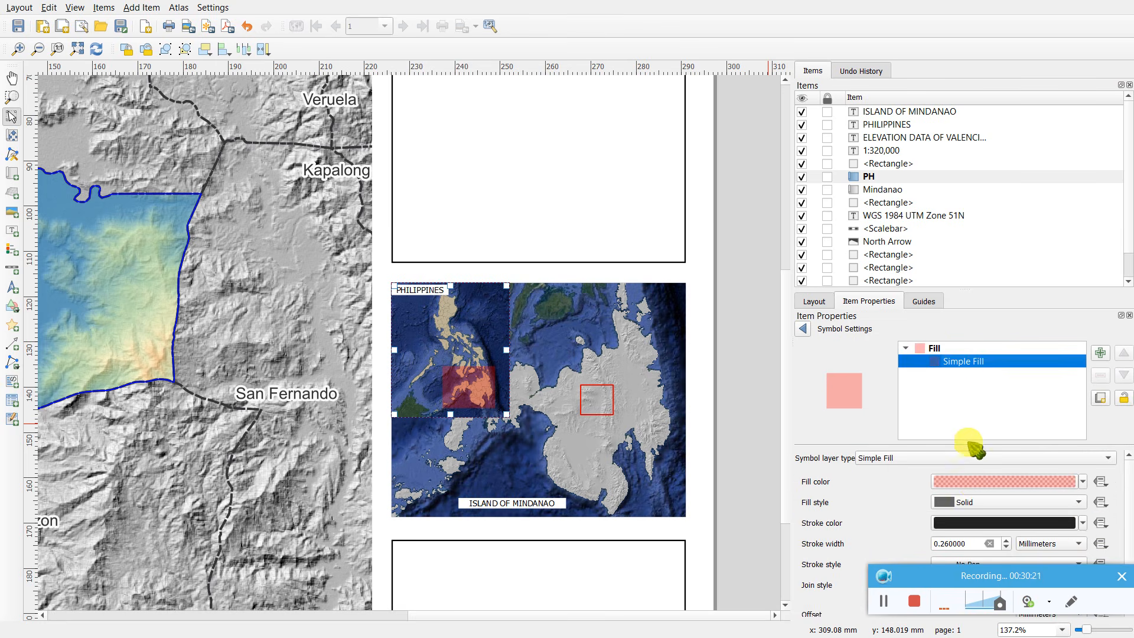
pyautogui.click(979, 488)
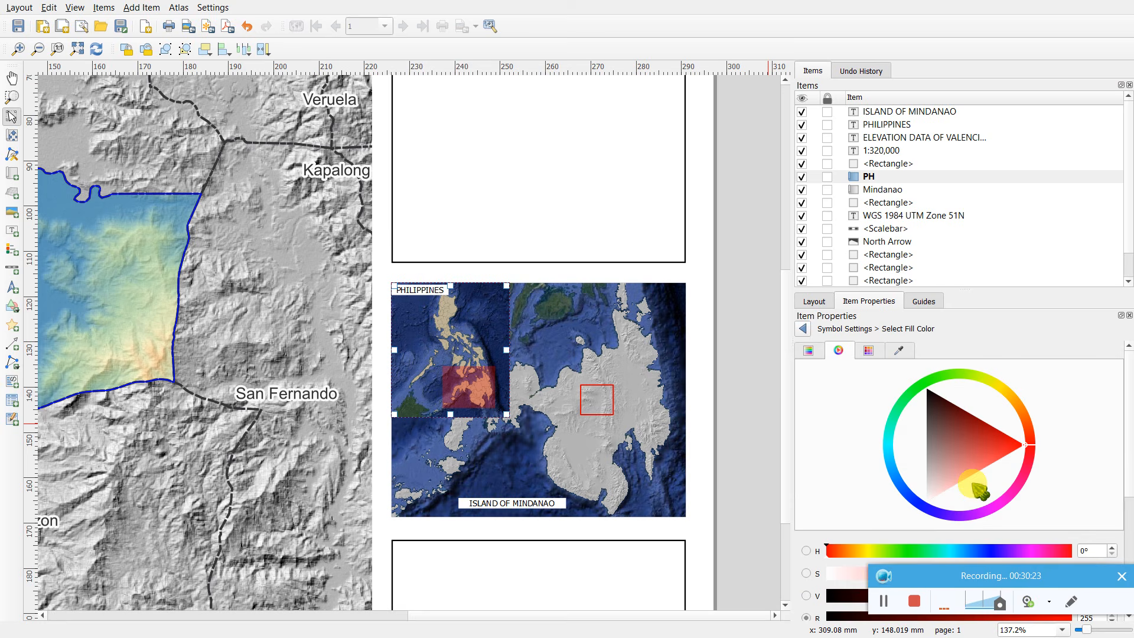
pyautogui.click(804, 329)
pyautogui.click(997, 500)
pyautogui.click(983, 454)
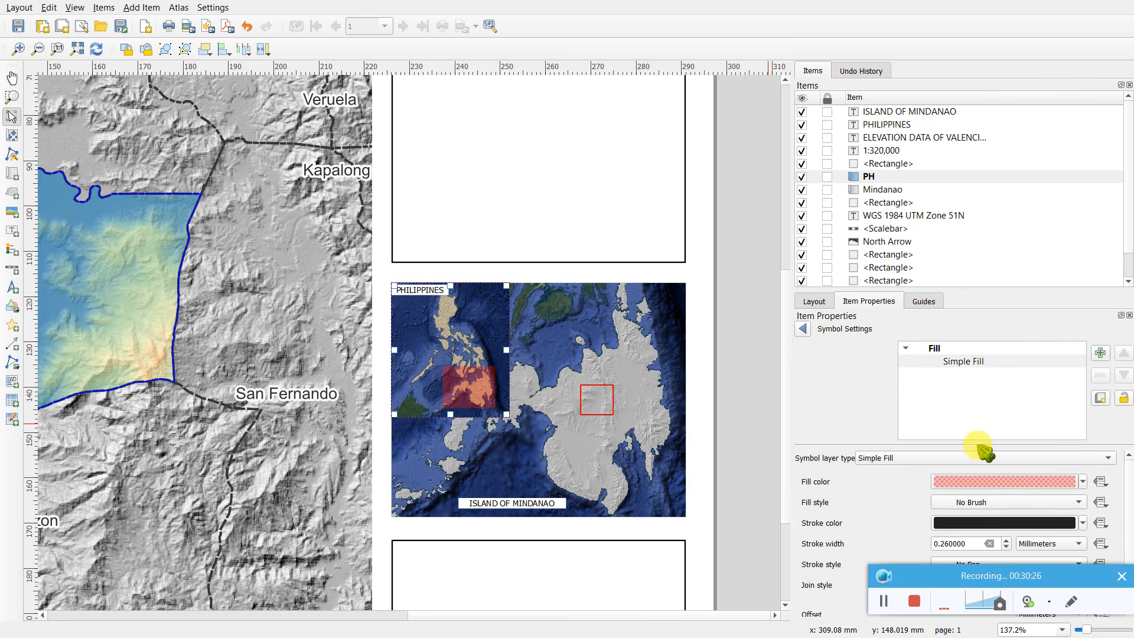
# - Give the PH overview frame a Solid Line stroke style with a red stroke colour
pyautogui.scroll(-2, 1101, 507)
pyautogui.click(1004, 520)
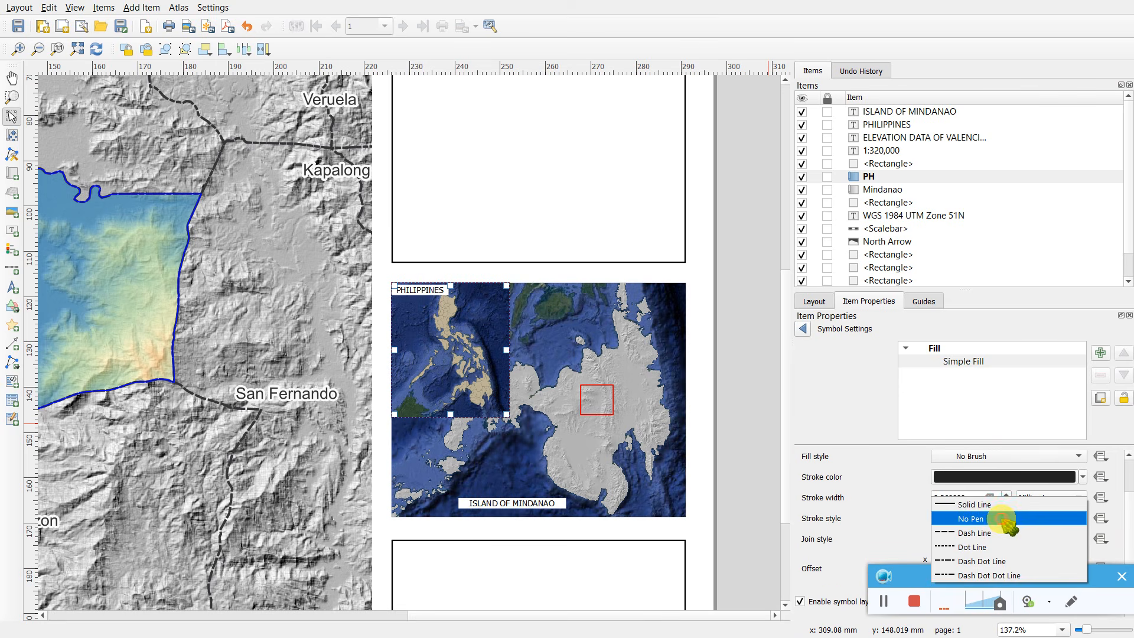
pyautogui.click(983, 506)
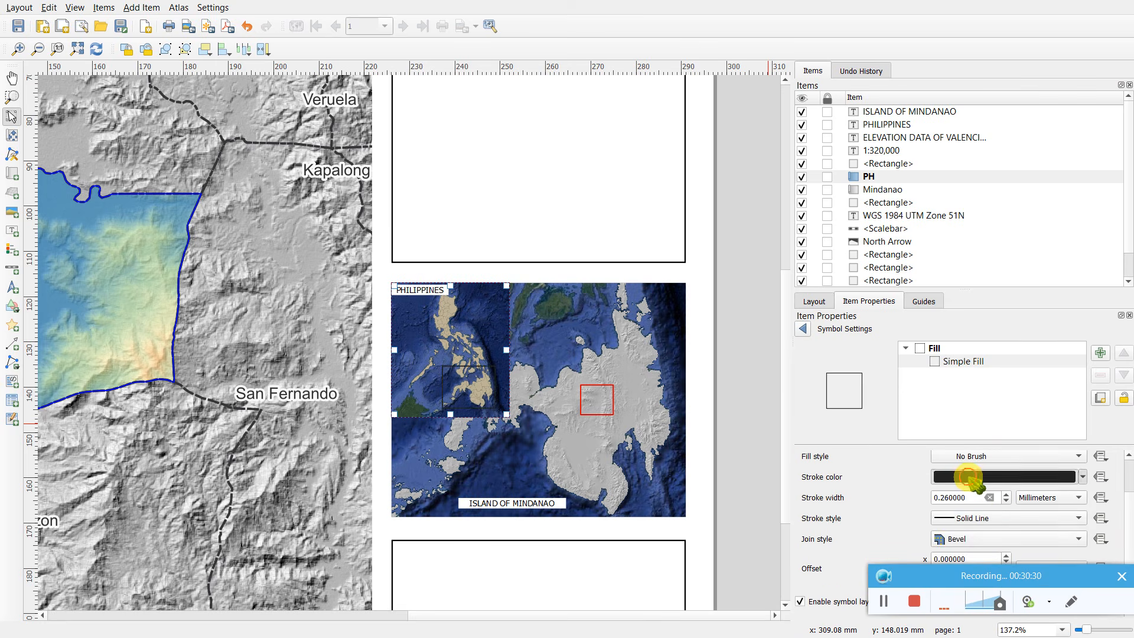
pyautogui.click(968, 477)
pyautogui.moveTo(983, 431); pyautogui.dragTo(1012, 440)
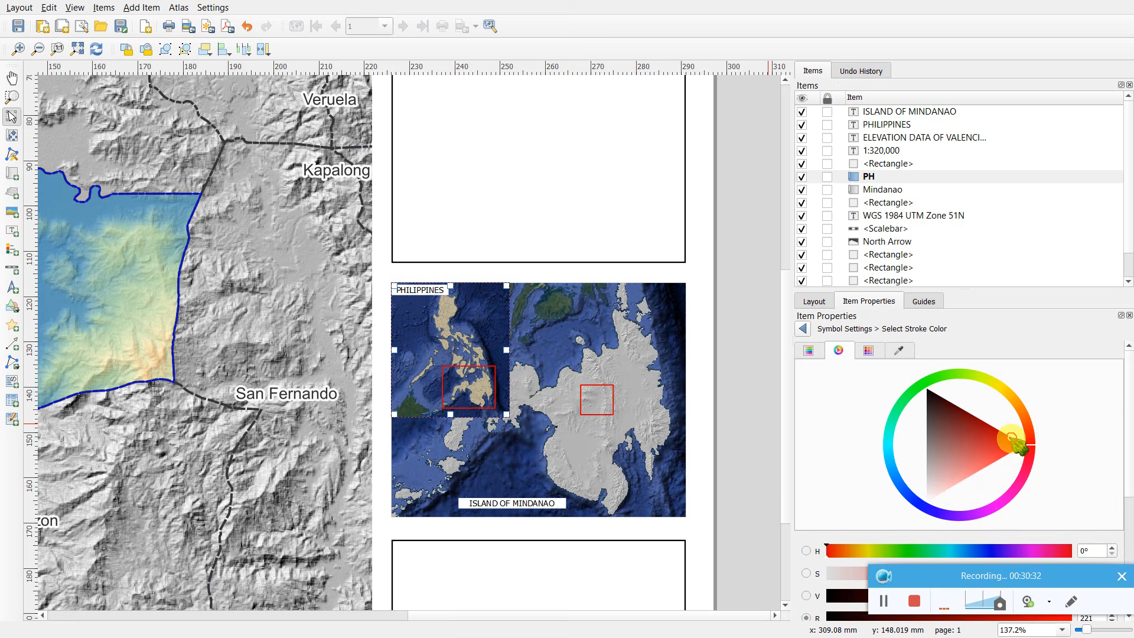
pyautogui.click(802, 328)
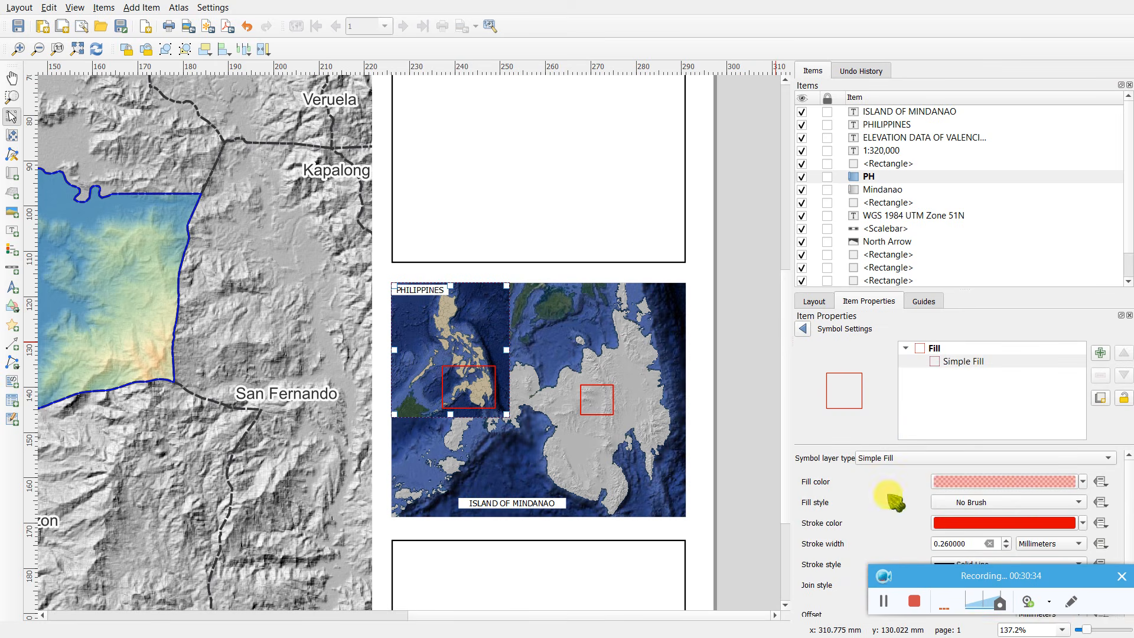
pyautogui.scroll(-1, 1127, 496)
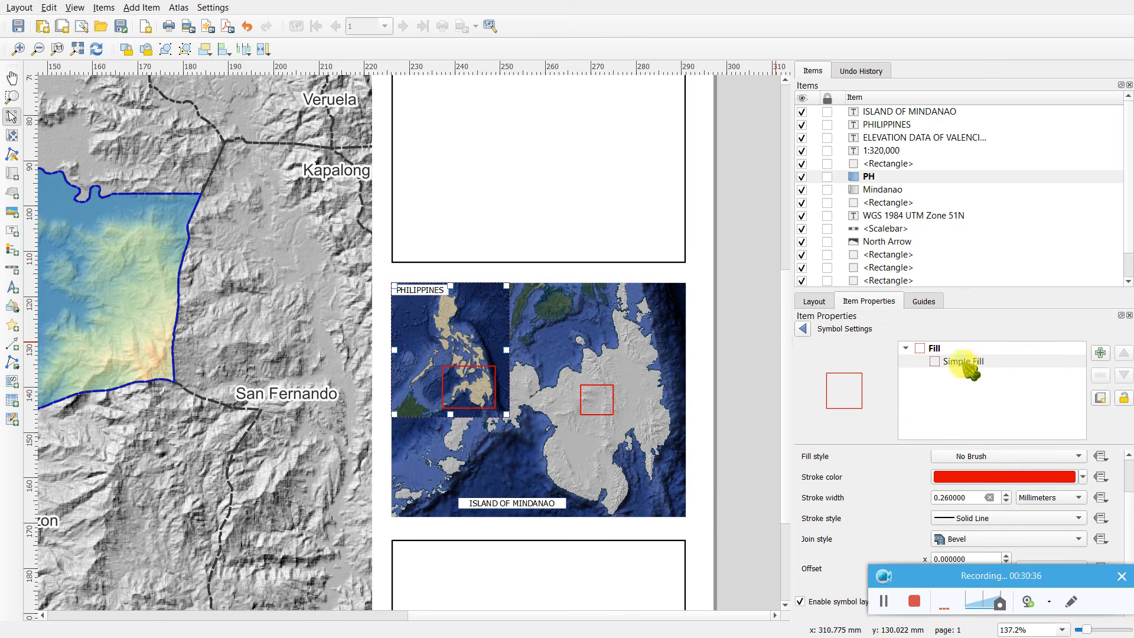
# - Save the PH overview frame's red outline fill as a new symbol named Overview
pyautogui.click(939, 348)
pyautogui.click(1063, 509)
pyautogui.click(1072, 509)
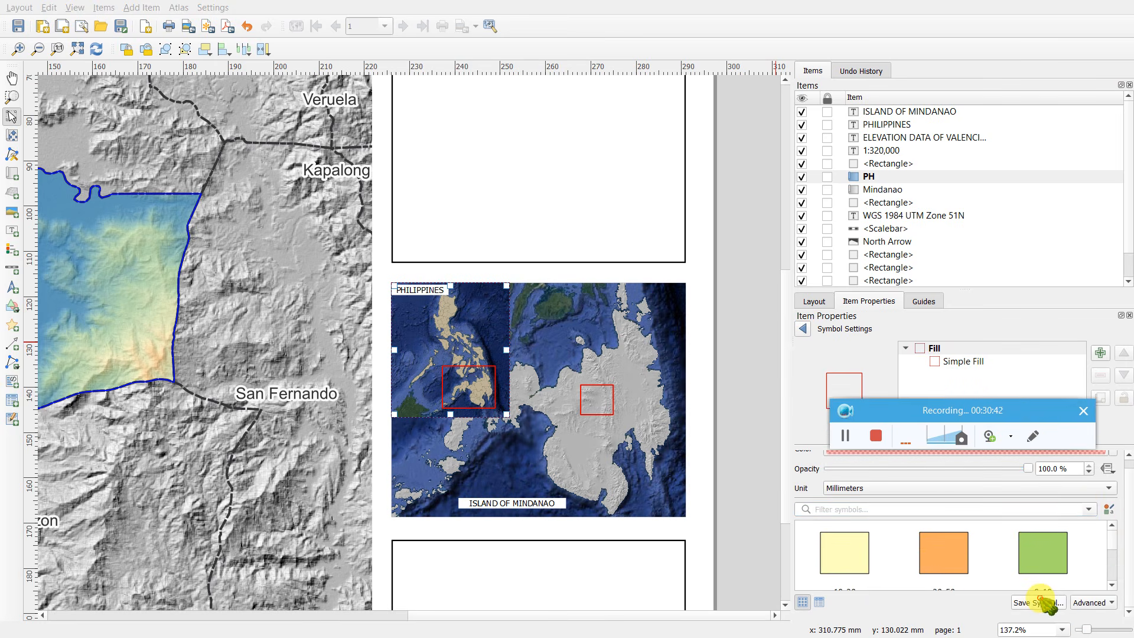
pyautogui.click(1039, 602)
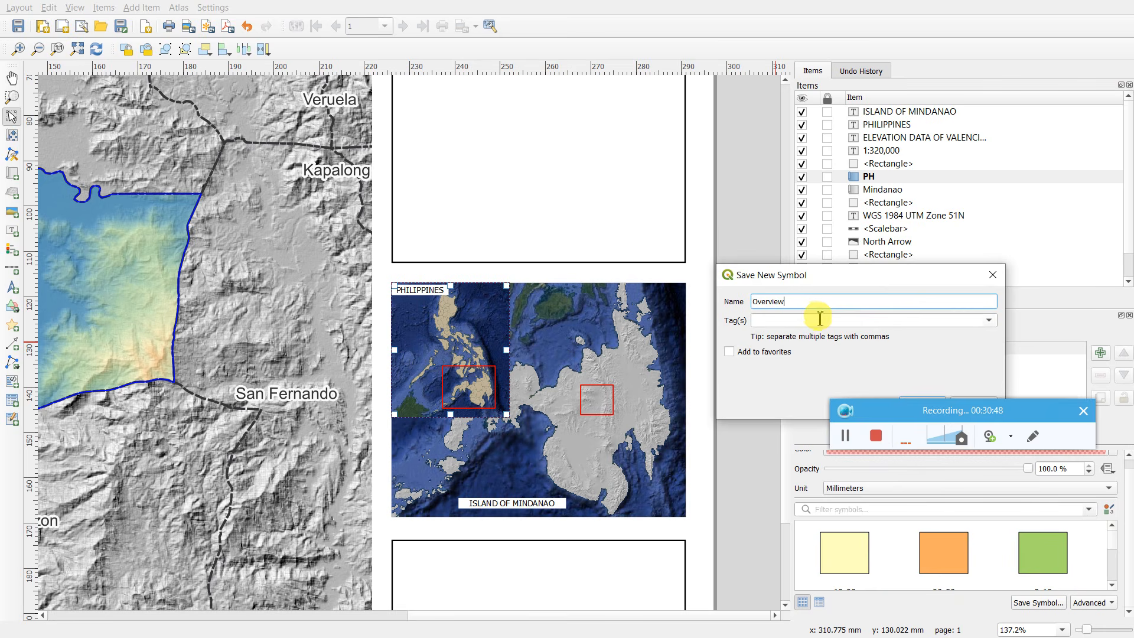
pyautogui.moveTo(956, 410); pyautogui.dragTo(984, 579)
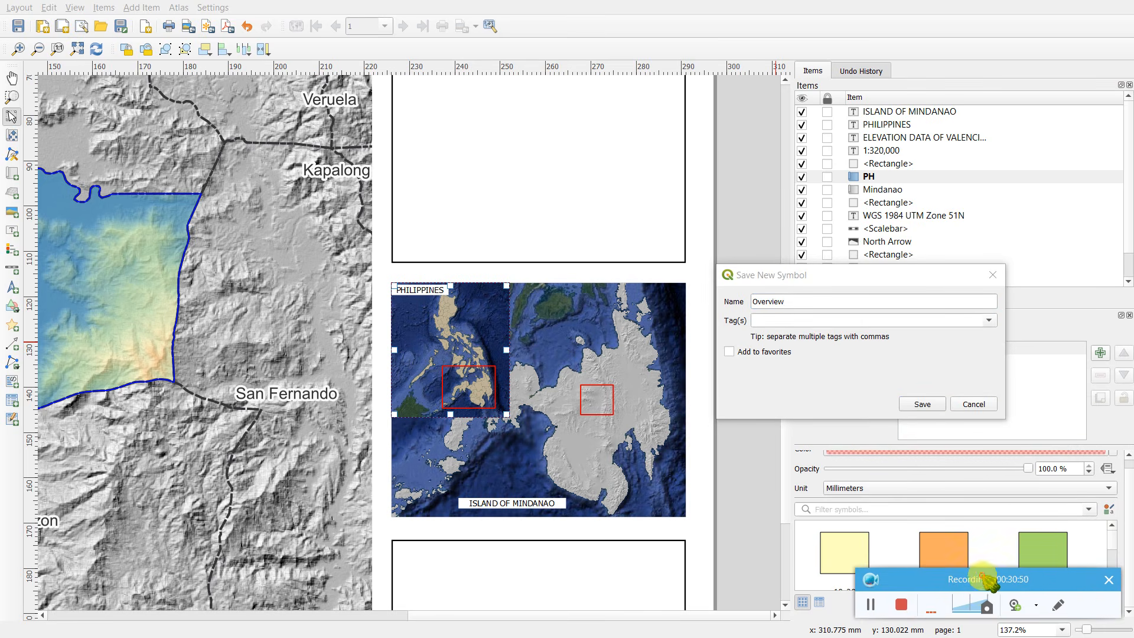
pyautogui.click(922, 403)
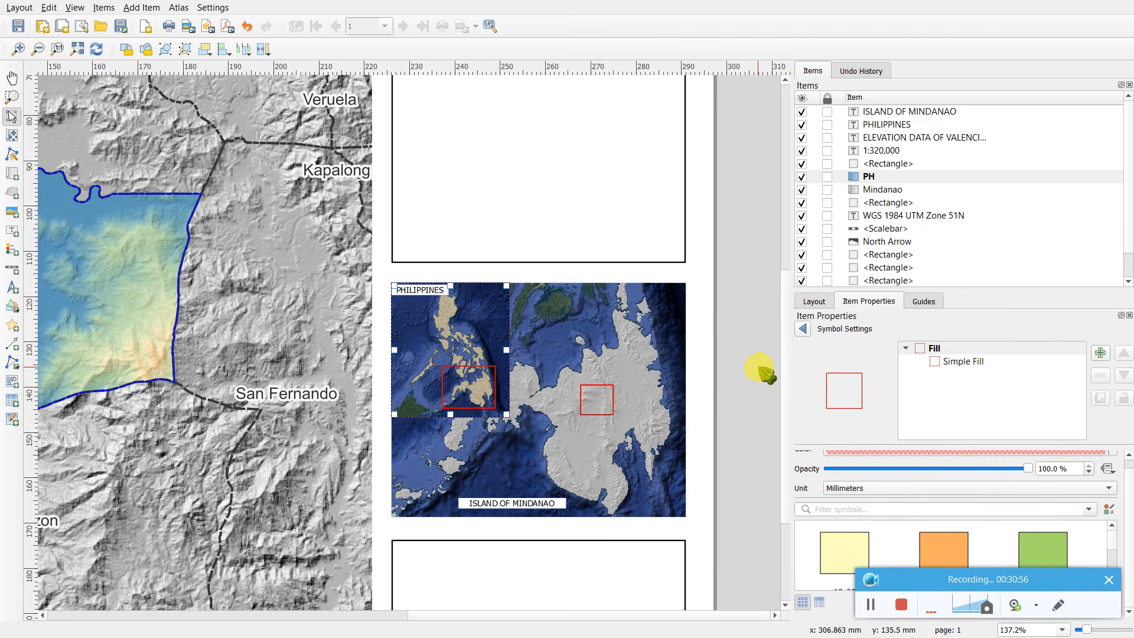
pyautogui.scroll(-1, 762, 370)
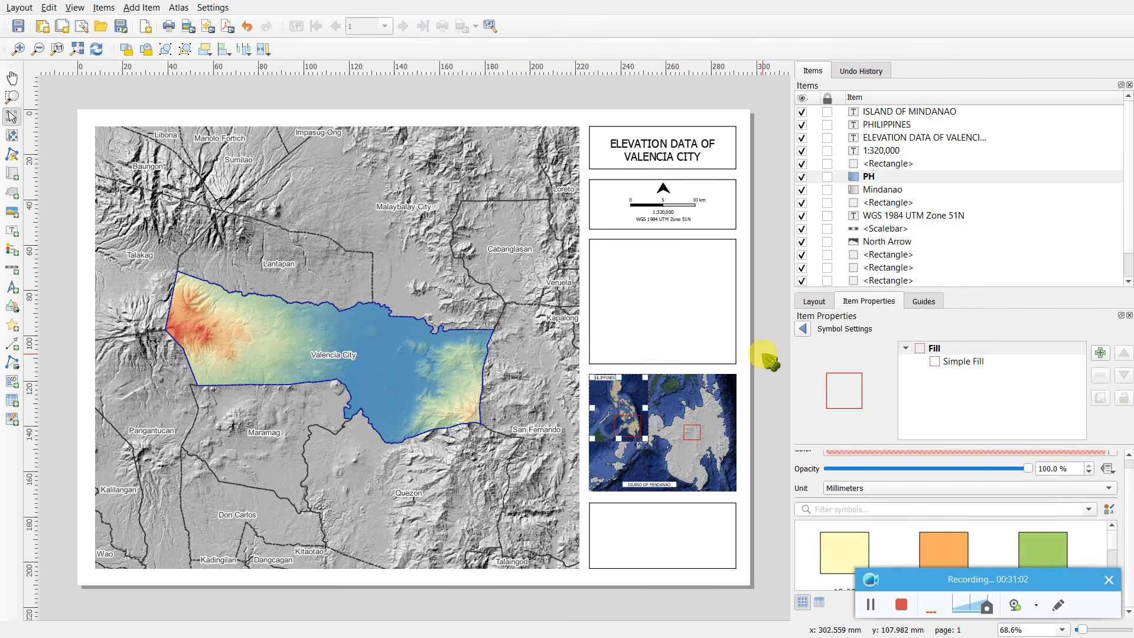
# - Add a legend inside the empty side box between the scale bar box and the locator maps
pyautogui.click(769, 359)
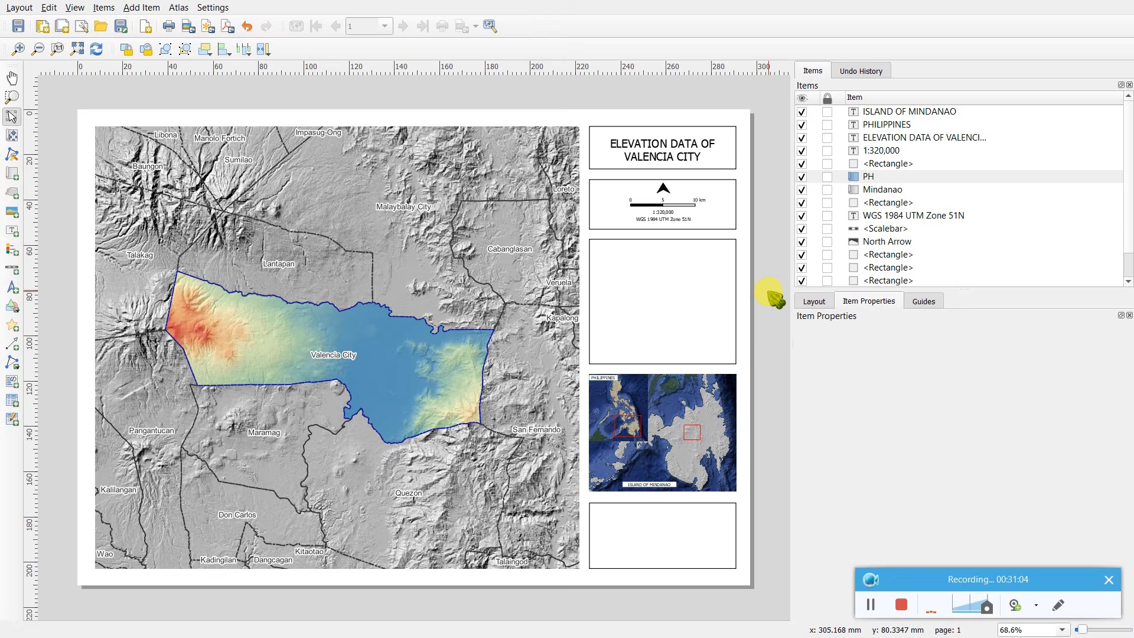
pyautogui.scroll(1, 774, 299)
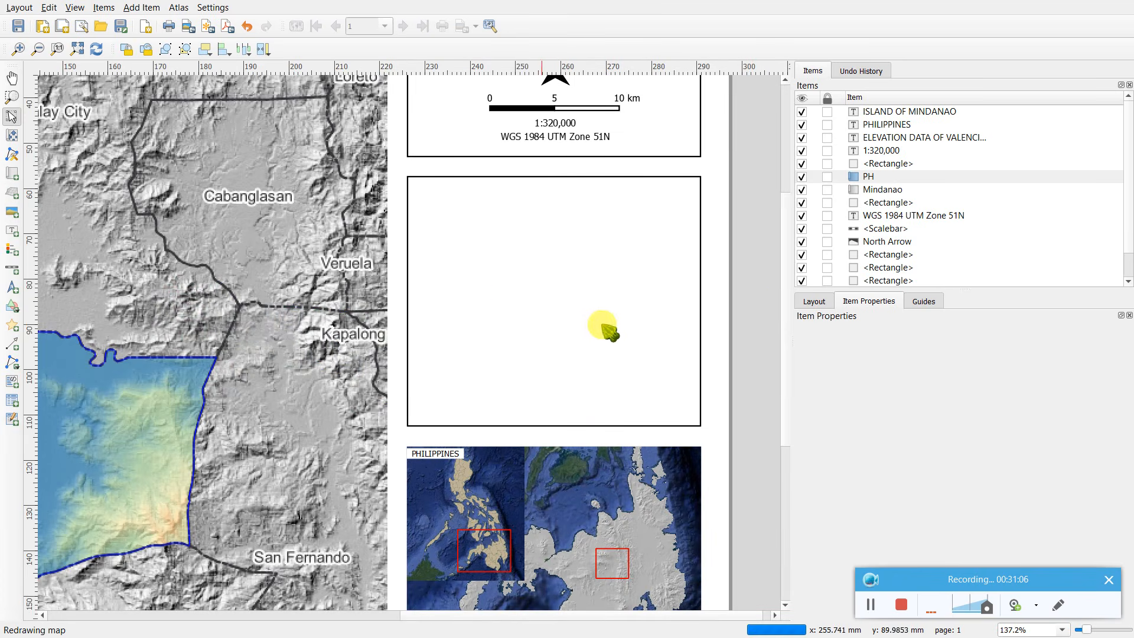
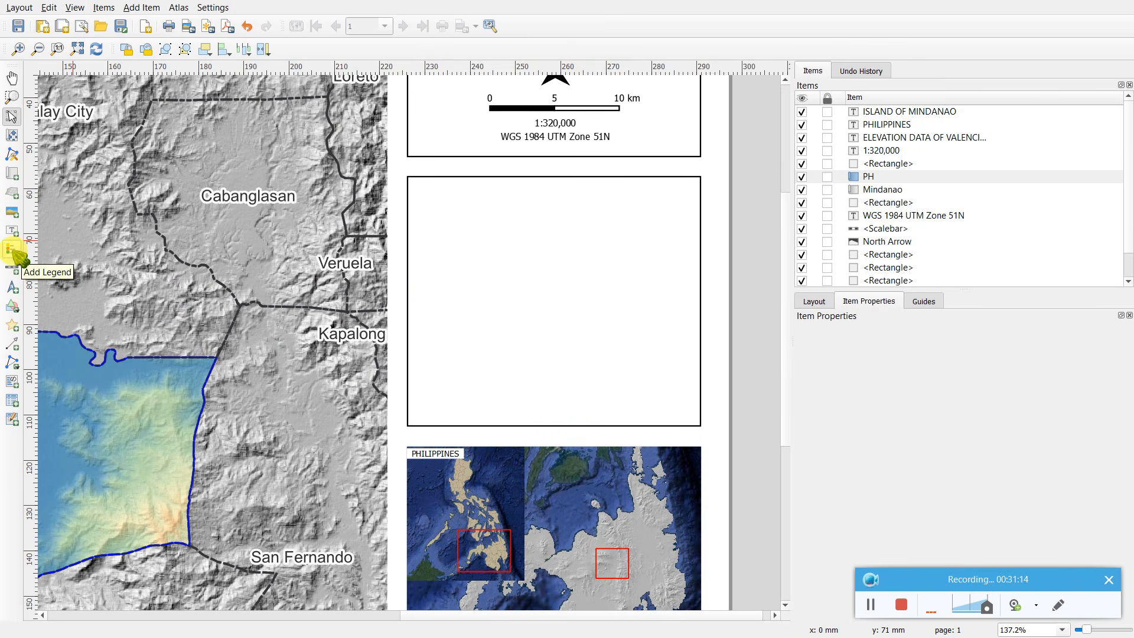
pyautogui.click(12, 251)
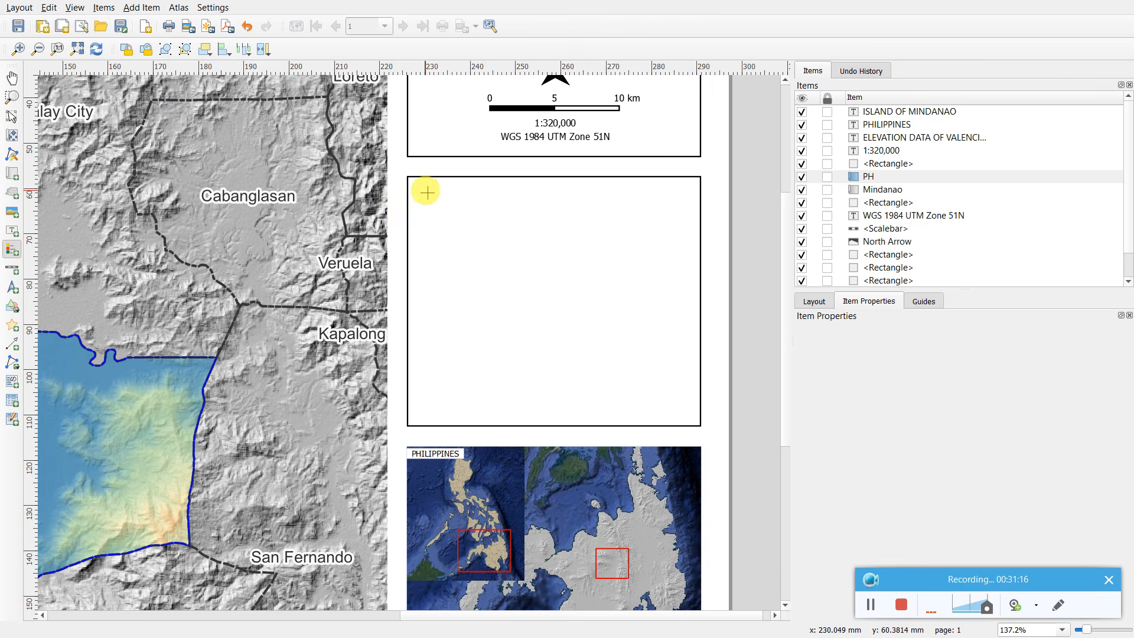
pyautogui.moveTo(429, 190); pyautogui.dragTo(662, 363)
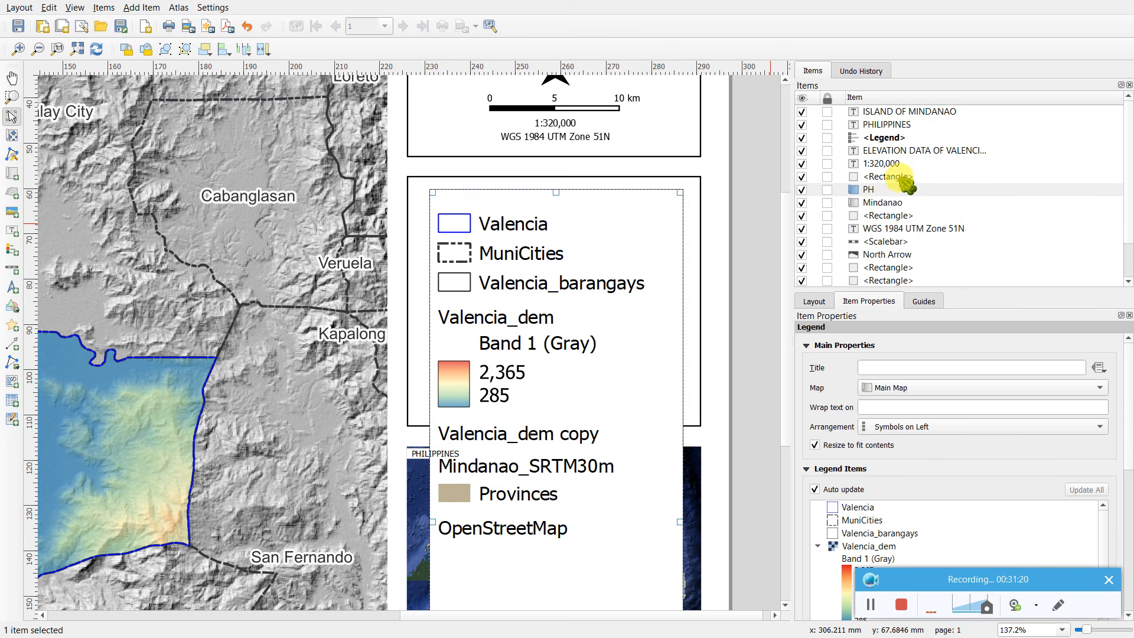
# - Turn off the legend's auto update and remove the Valencia_dem copy and Mindanao_SRTM30m entries
pyautogui.click(890, 140)
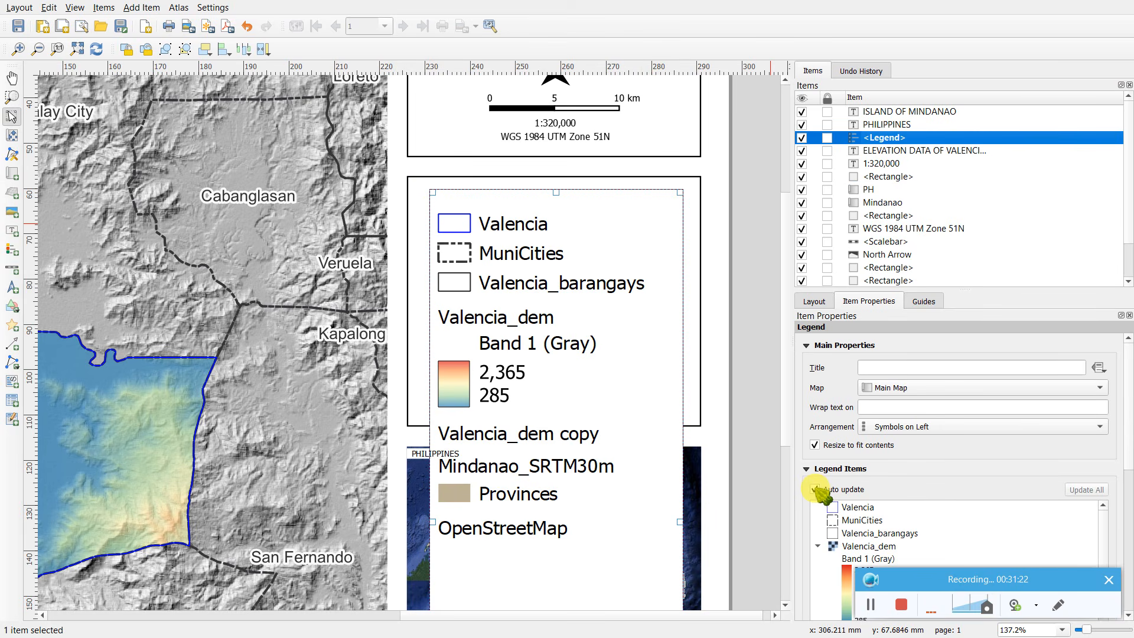
pyautogui.click(816, 489)
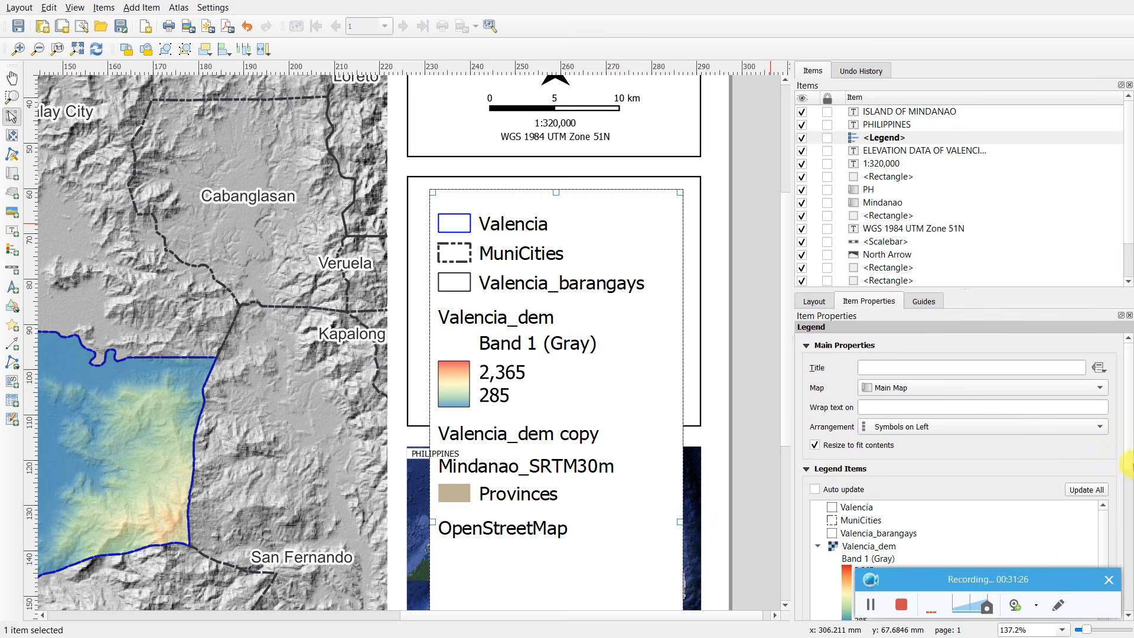
pyautogui.scroll(-3, 1128, 437)
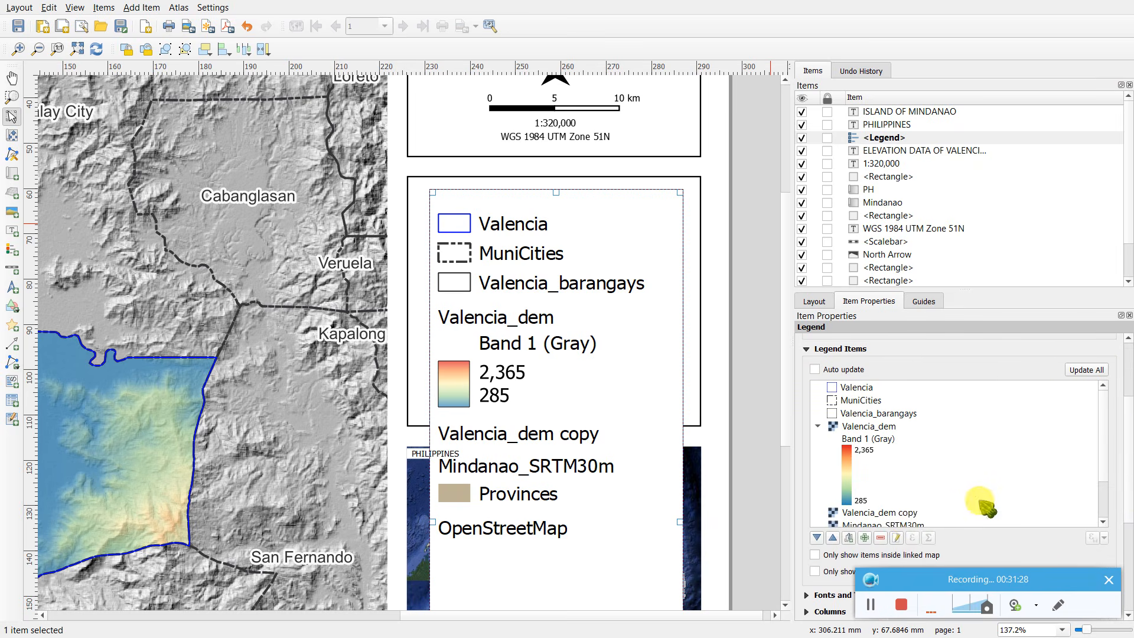
pyautogui.click(904, 513)
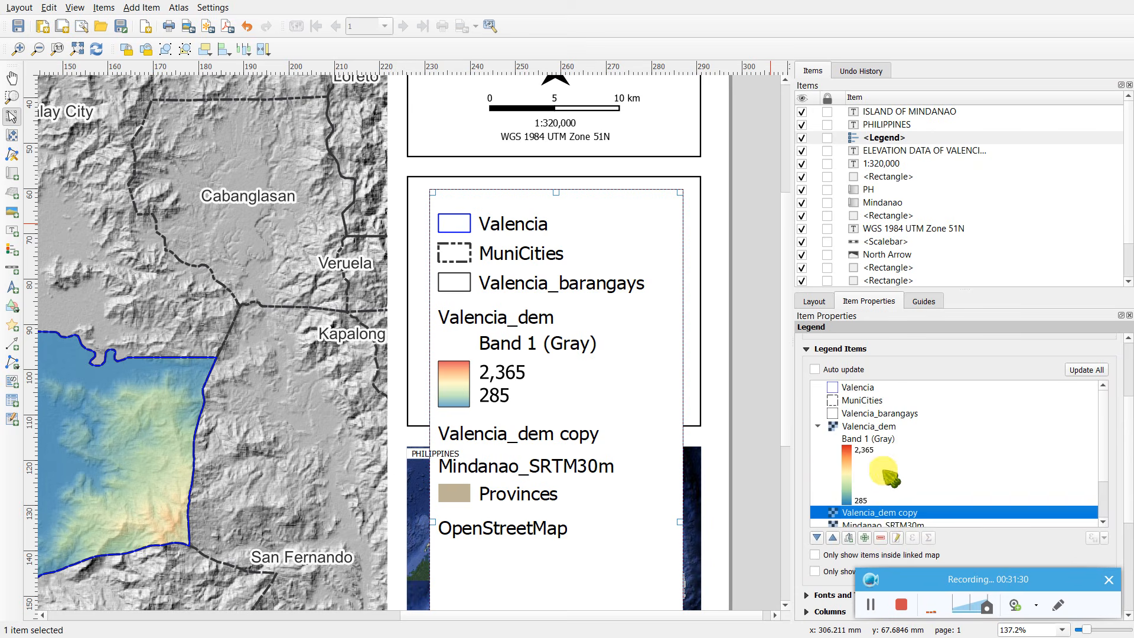
pyautogui.scroll(-2, 892, 472)
pyautogui.click(881, 538)
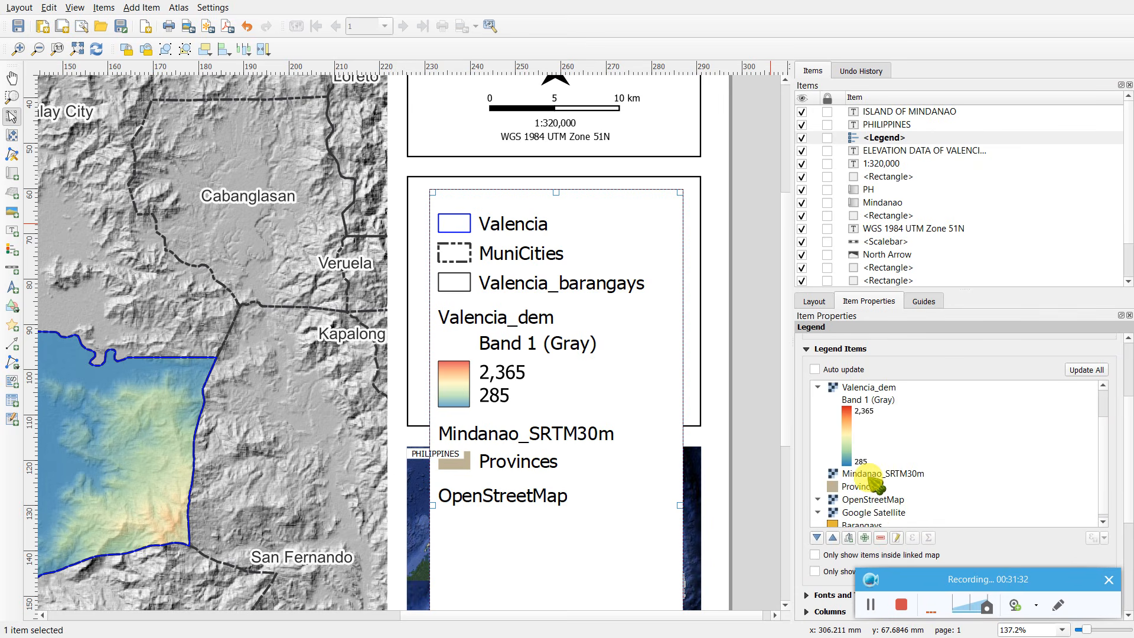
pyautogui.click(868, 474)
pyautogui.click(881, 538)
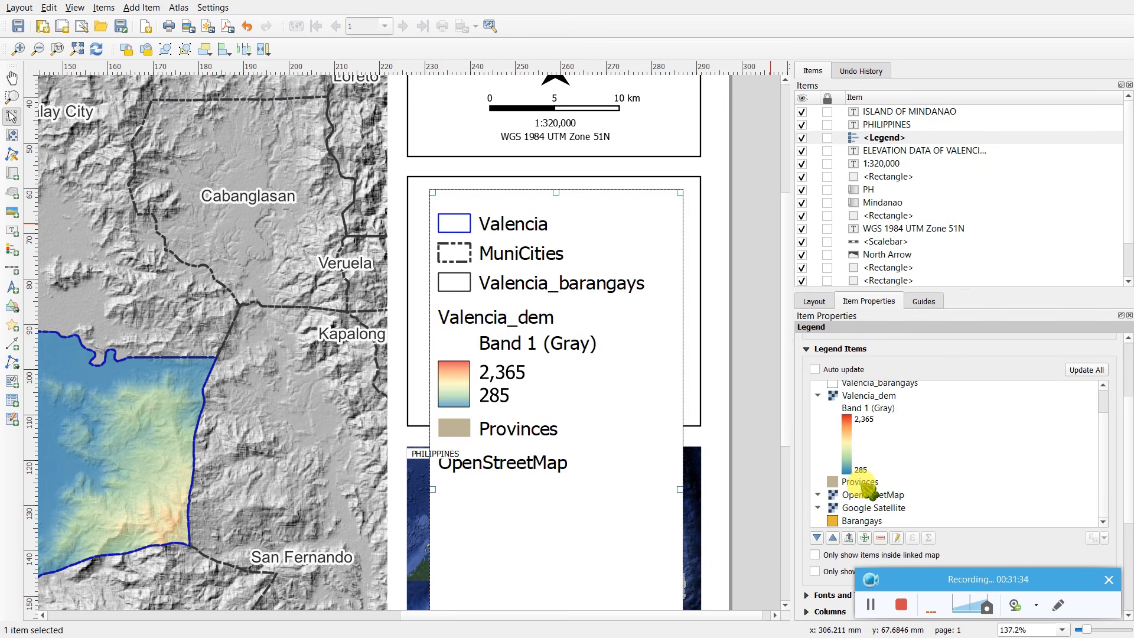
# - Remove the Provinces through Barangays entries and the Valencia_barangays entry from the legend
pyautogui.click(864, 481)
pyautogui.scroll(-1, 867, 491)
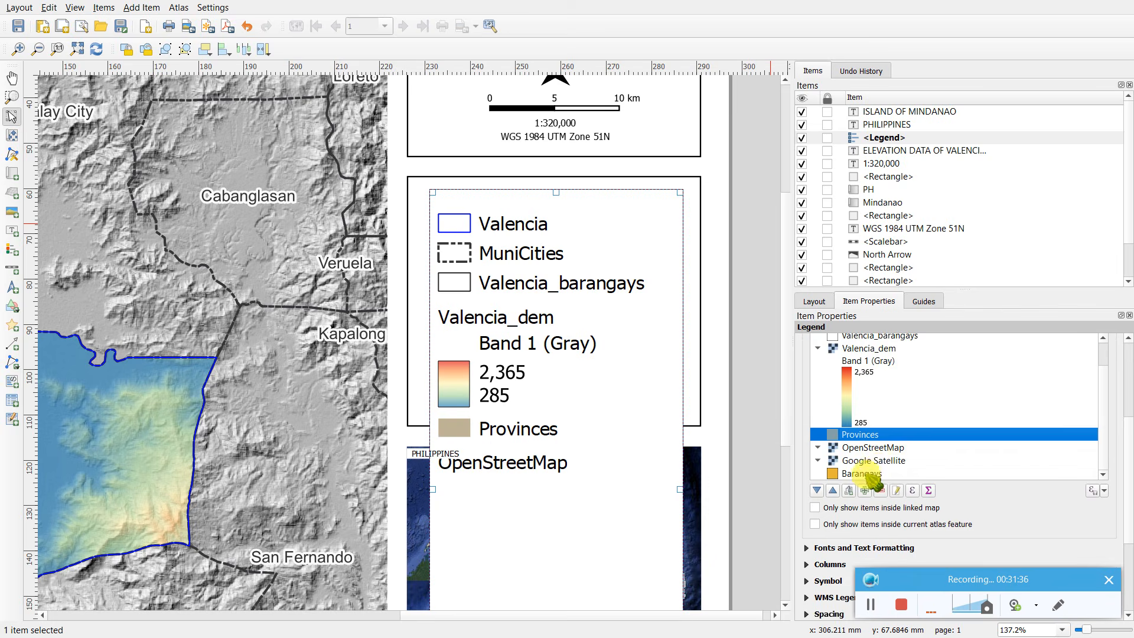
pyautogui.keyDown('shift'); pyautogui.click(868, 473); pyautogui.keyUp('shift')
pyautogui.click(880, 490)
pyautogui.scroll(2, 885, 418)
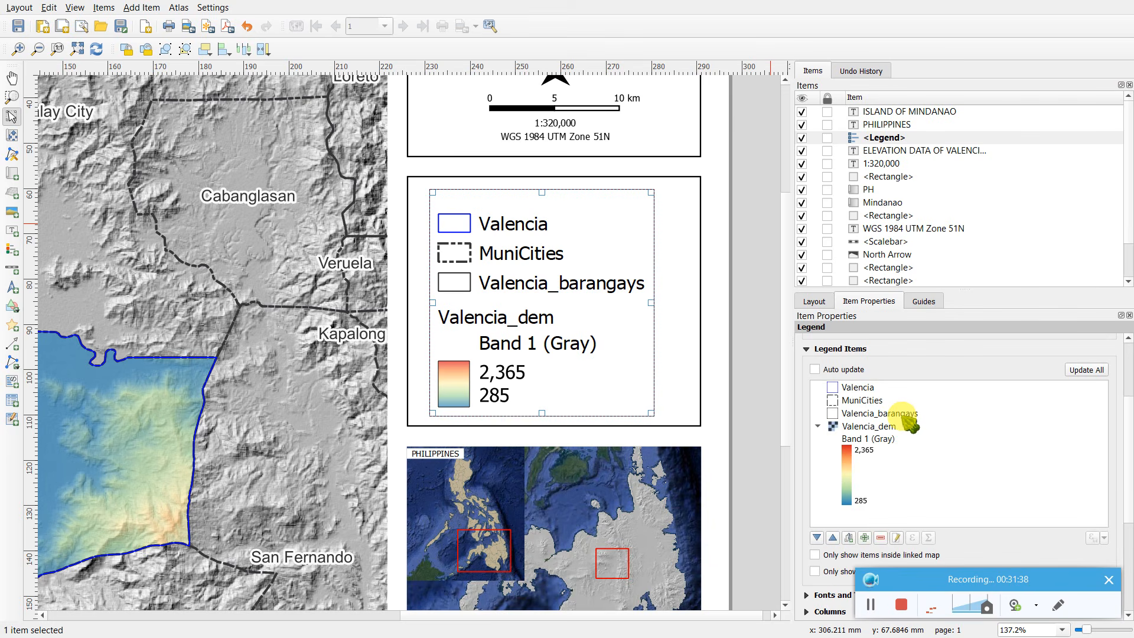
pyautogui.click(904, 413)
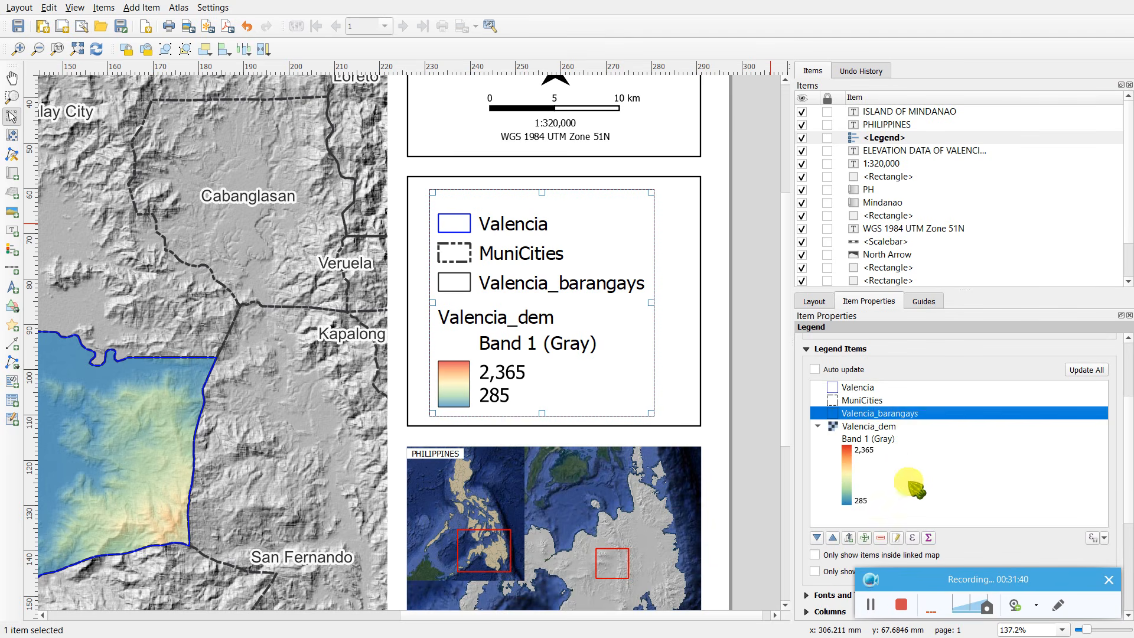
pyautogui.click(881, 538)
# - Try to shrink the legend frame from its lower-right corner
pyautogui.click(858, 389)
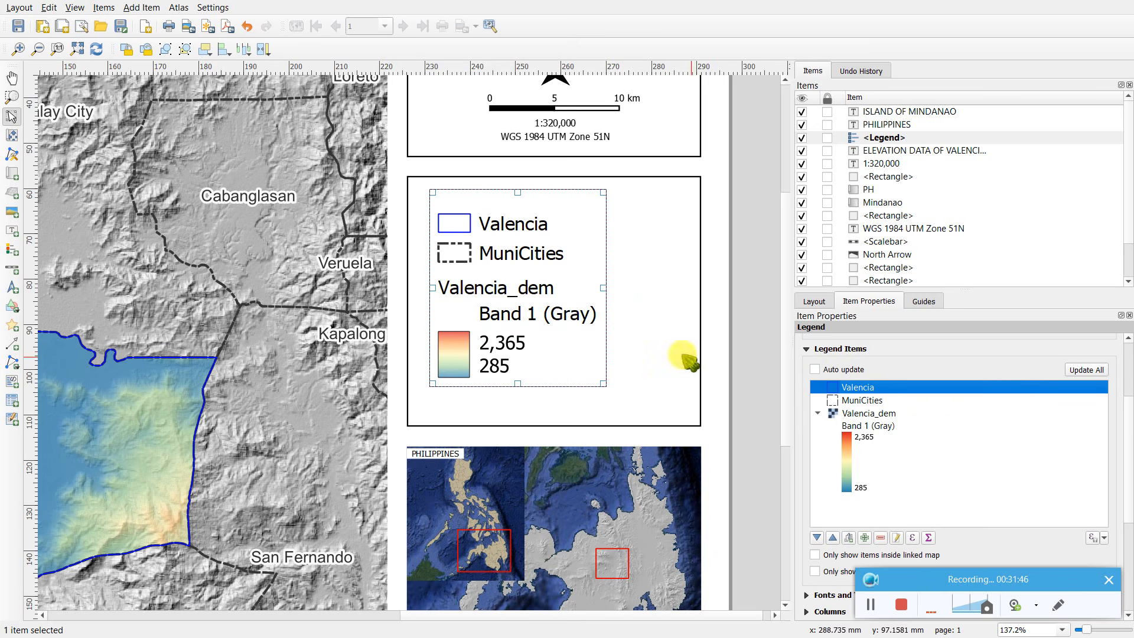
pyautogui.moveTo(602, 385); pyautogui.dragTo(567, 327)
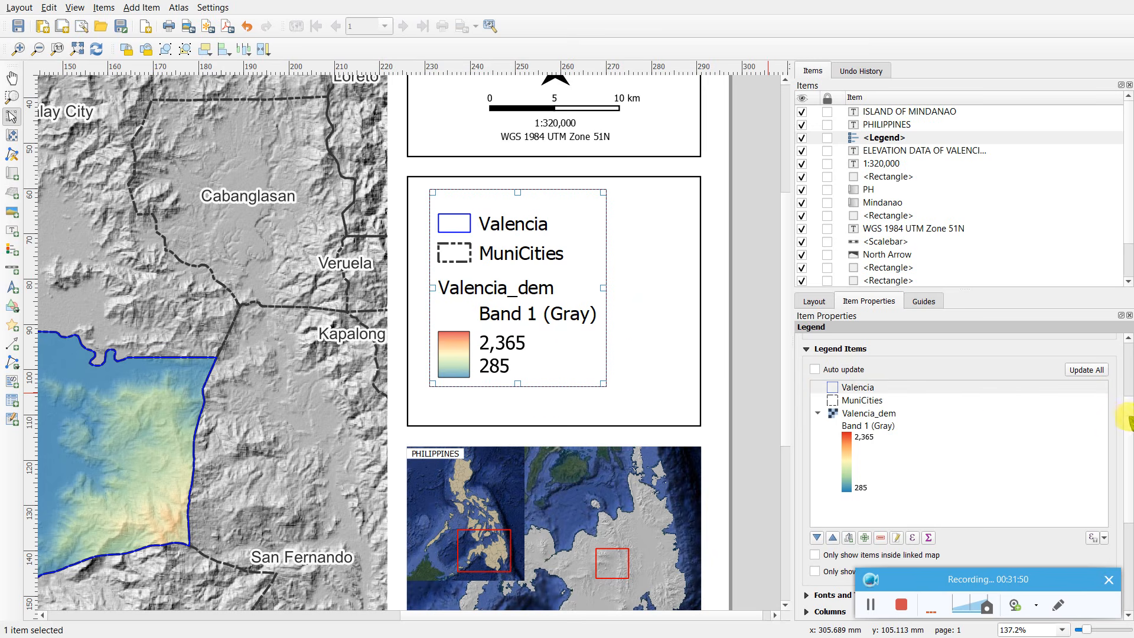
pyautogui.moveTo(1128, 417); pyautogui.dragTo(1128, 454)
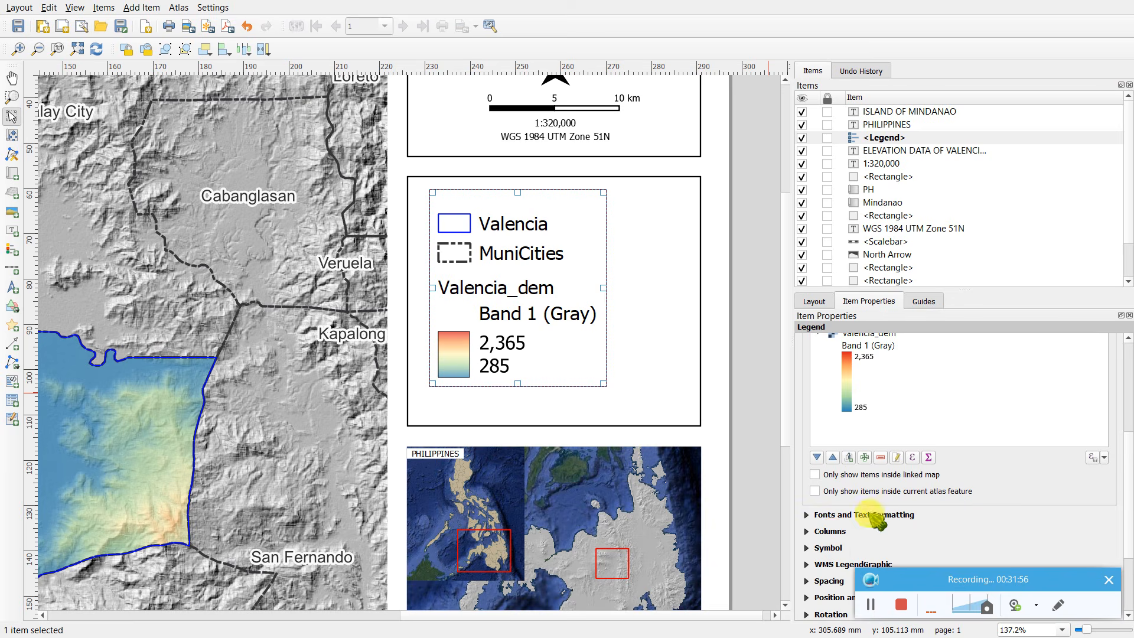
pyautogui.scroll(1, 901, 401)
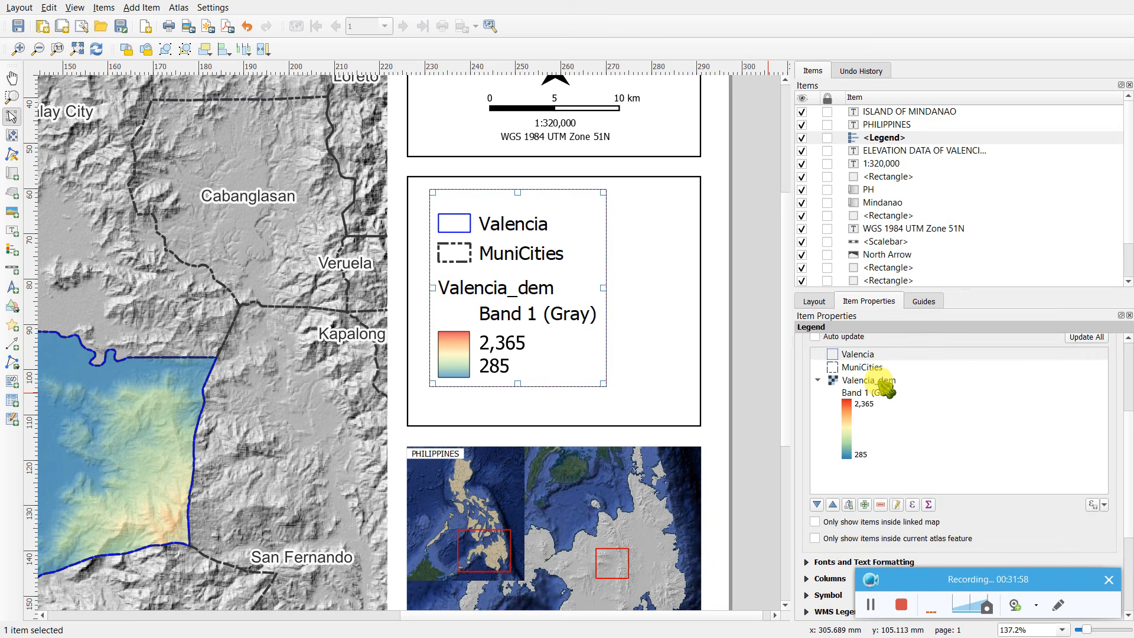
pyautogui.doubleClick(885, 381)
pyautogui.click(804, 331)
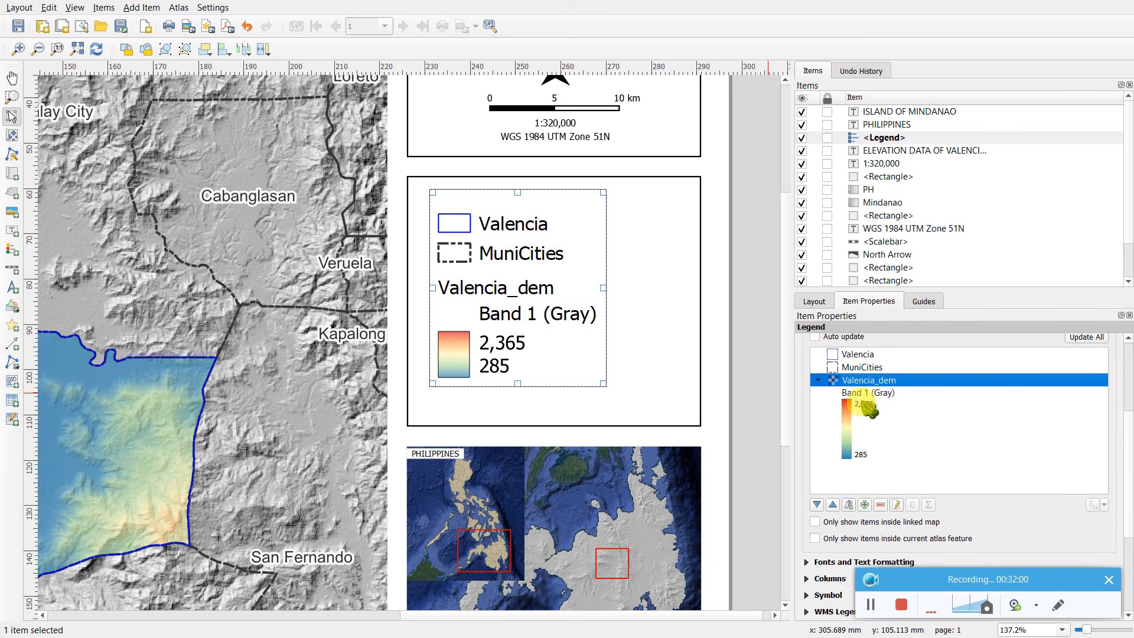
pyautogui.click(880, 393)
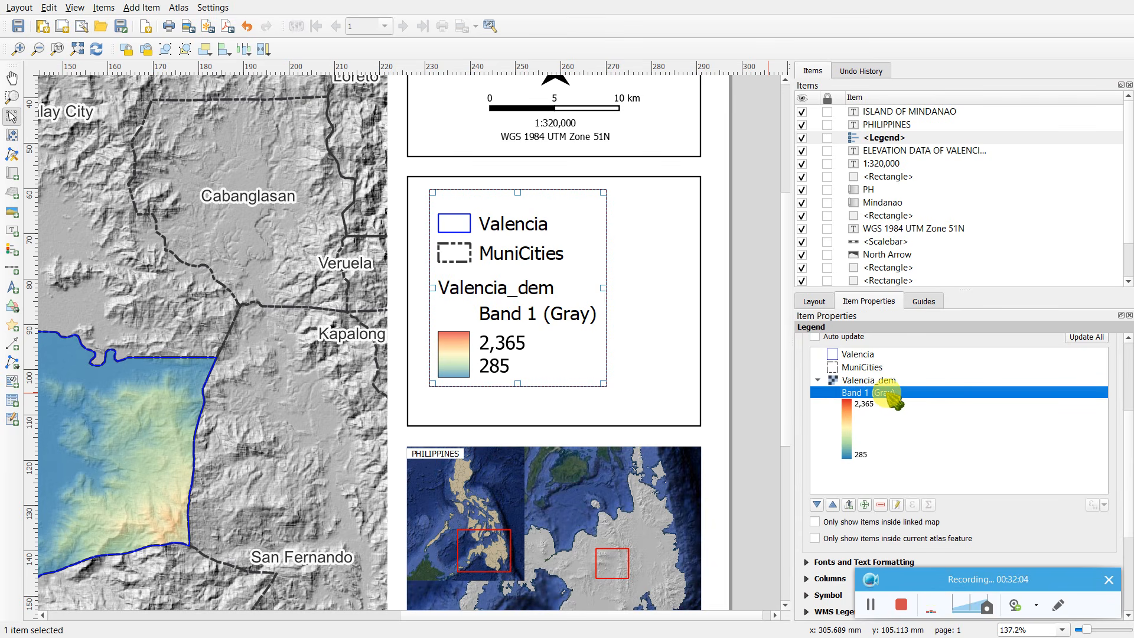
pyautogui.click(876, 382)
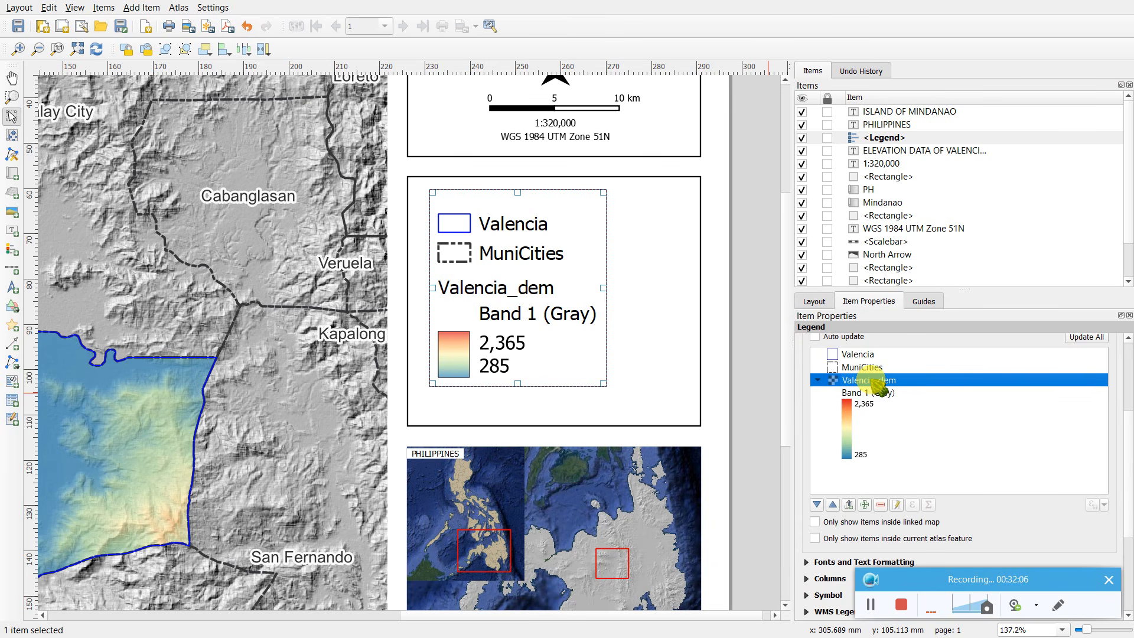
# - Hide the Valencia_dem heading in the legend
pyautogui.rightClick(872, 382)
pyautogui.click(886, 394)
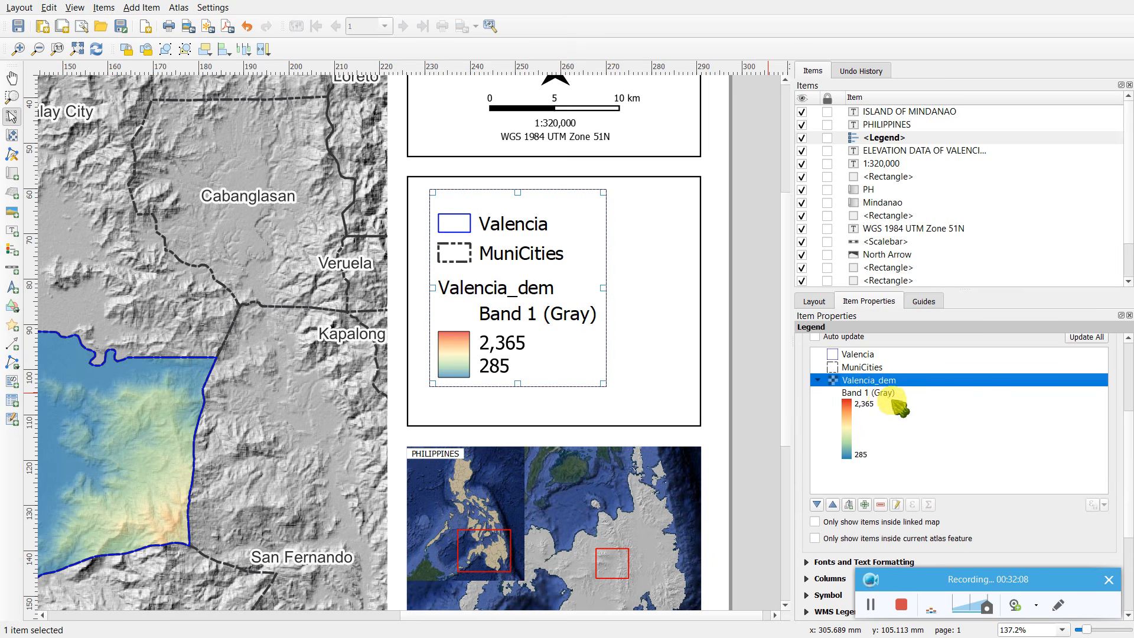
pyautogui.click(880, 393)
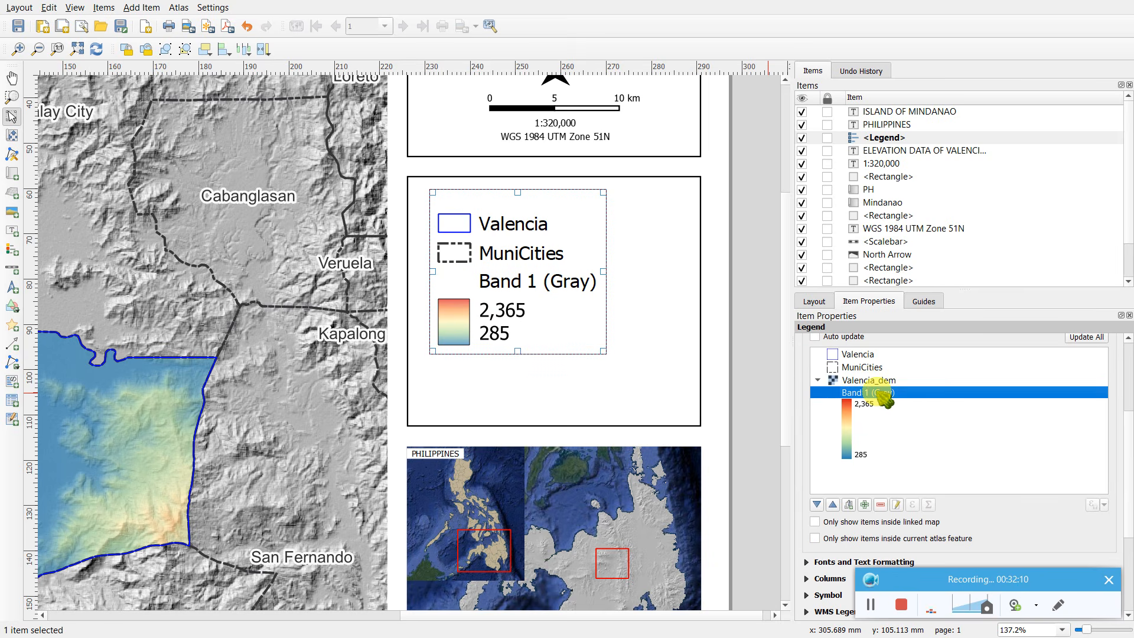
# - Change the Valencia_dem legend heading to the Group style
pyautogui.rightClick(876, 371)
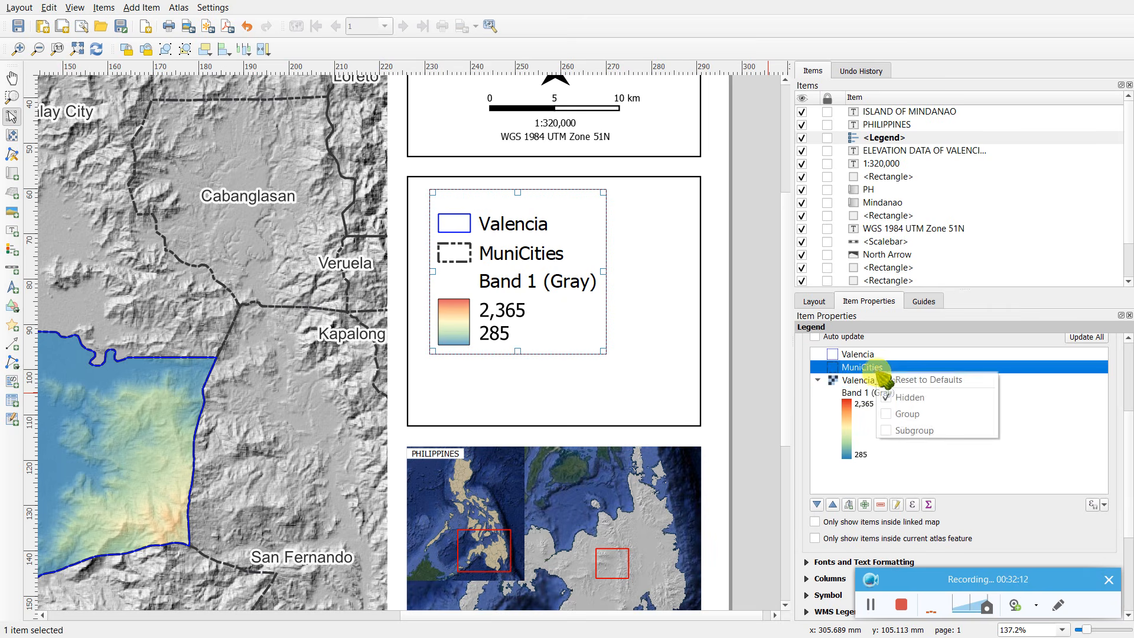
pyautogui.rightClick(857, 382)
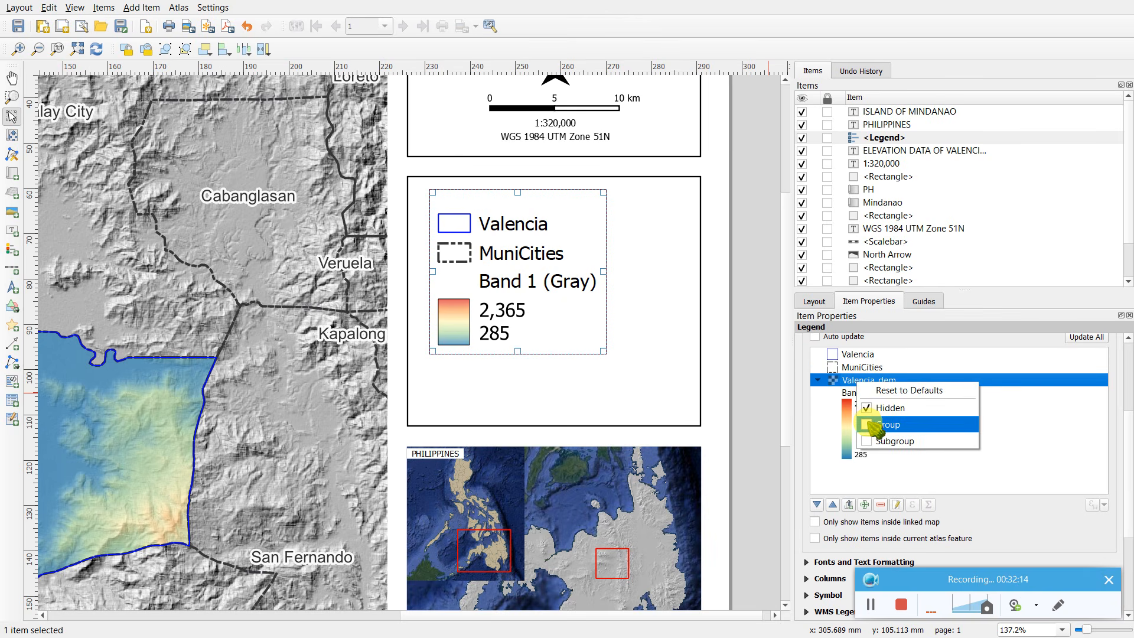
pyautogui.click(872, 410)
pyautogui.rightClick(864, 382)
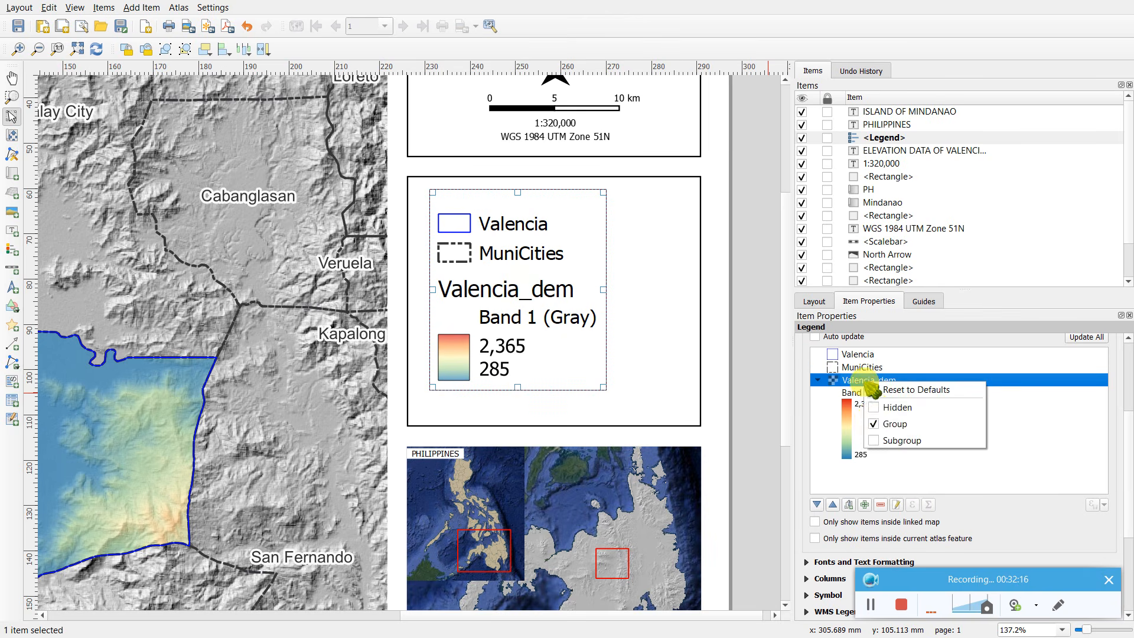
pyautogui.click(875, 425)
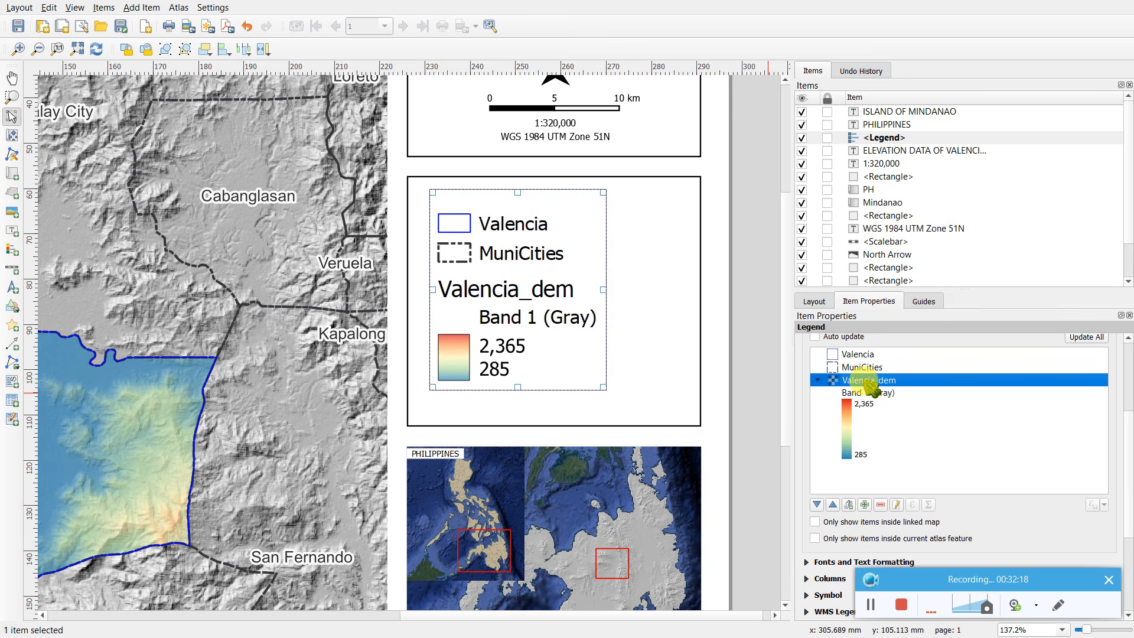
# - Switch the Valencia_dem legend heading back to Hidden
pyautogui.rightClick(869, 384)
pyautogui.click(877, 400)
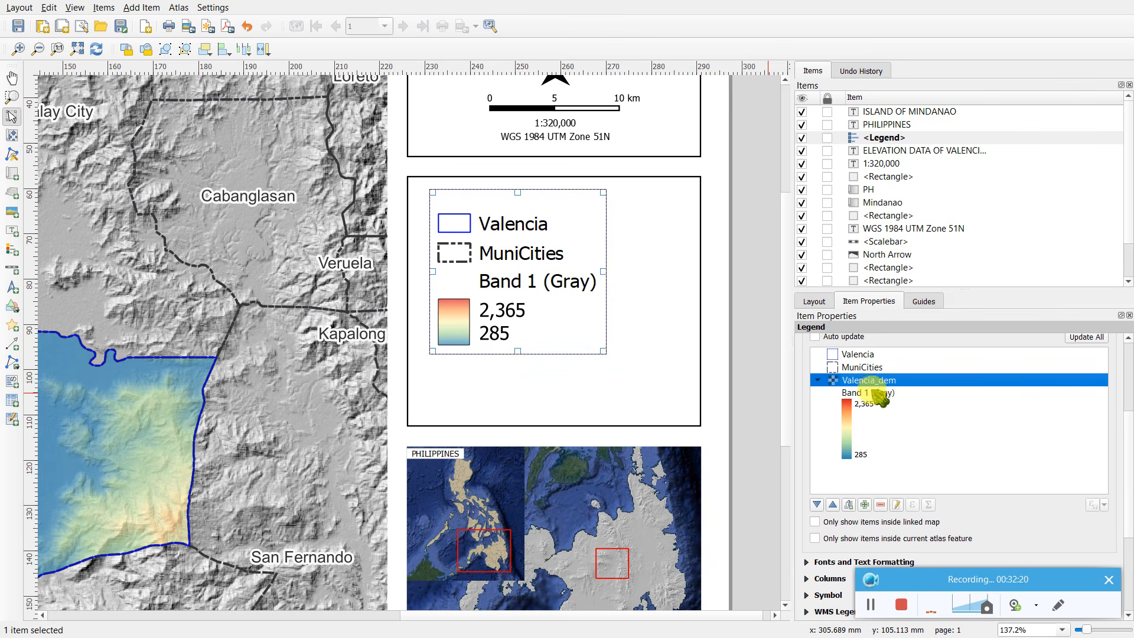
pyautogui.click(878, 393)
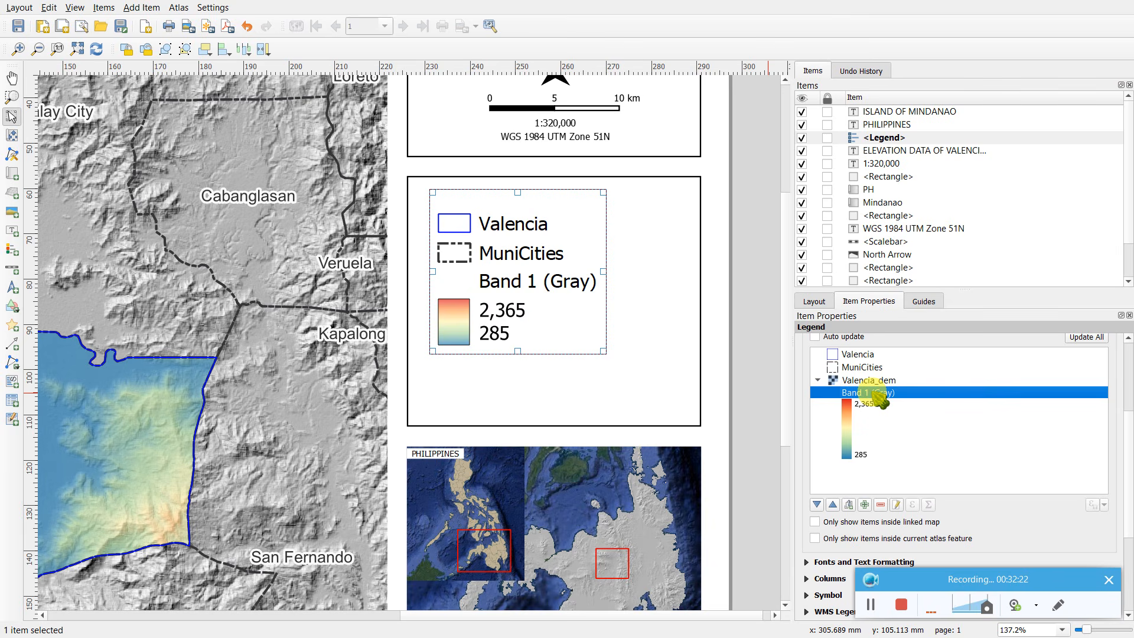
pyautogui.scroll(-2, 872, 404)
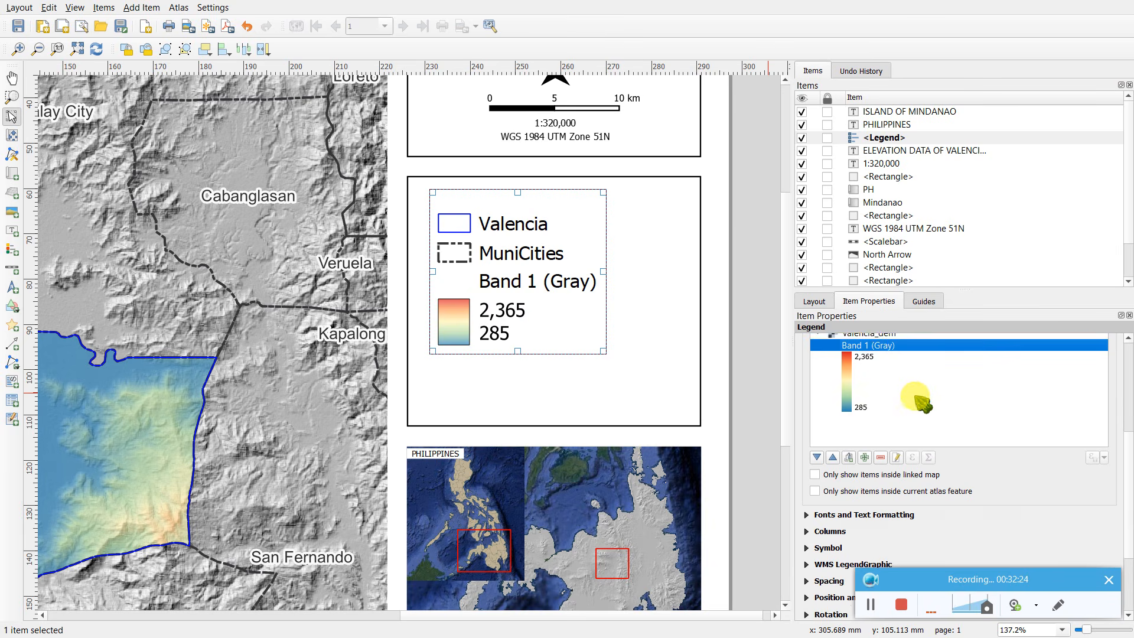
pyautogui.scroll(2, 913, 395)
# - Apply the Group style to the hidden Valencia_dem legend heading
pyautogui.click(869, 382)
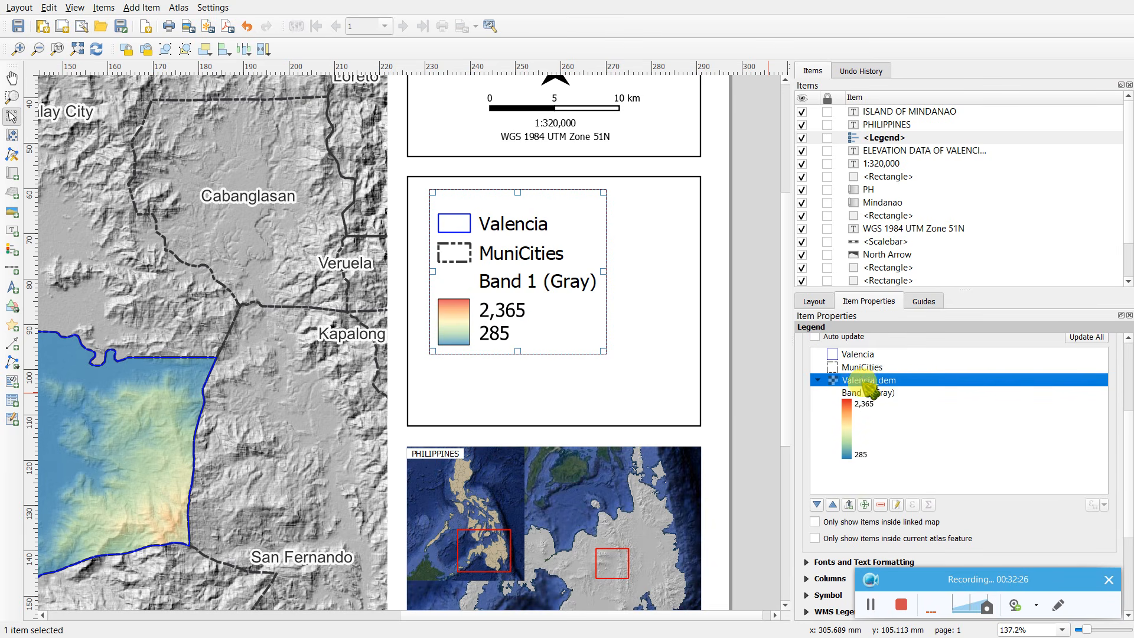
pyautogui.rightClick(870, 385)
pyautogui.click(877, 420)
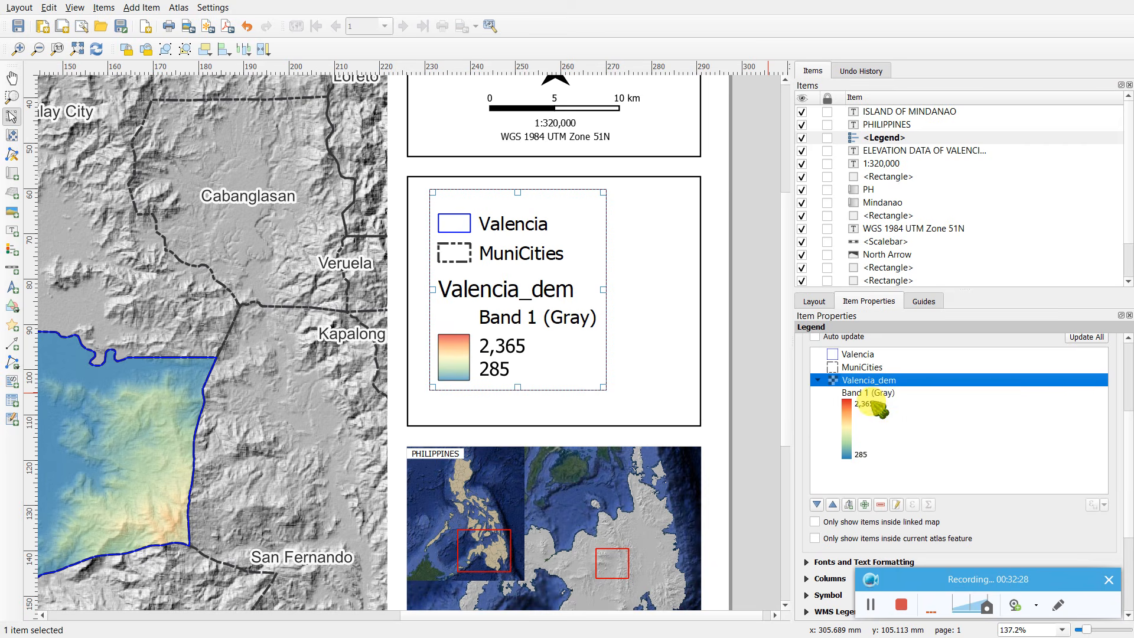
# - Clear the label text of the Band 1 (Gray) legend item under Valencia_dem
pyautogui.doubleClick(879, 407)
pyautogui.moveTo(894, 373); pyautogui.dragTo(767, 357)
pyautogui.press('BackSpace')
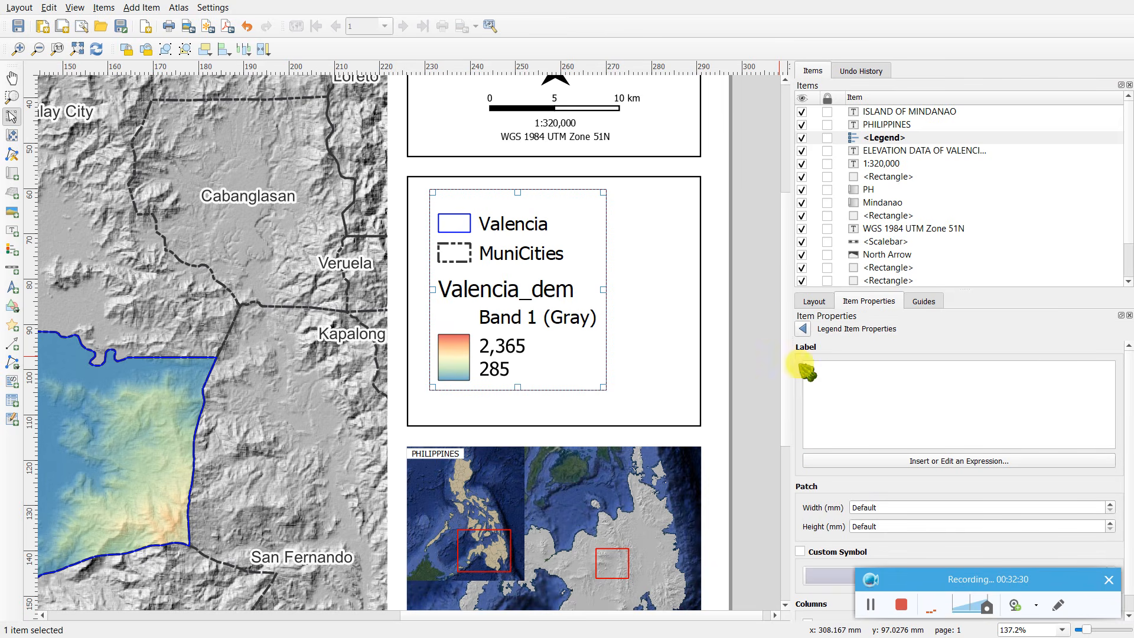
# - Relabel the Valencia_dem legend entry as "Elevation (m)" and shift the legend slightly right and down within its frame
pyautogui.click(803, 330)
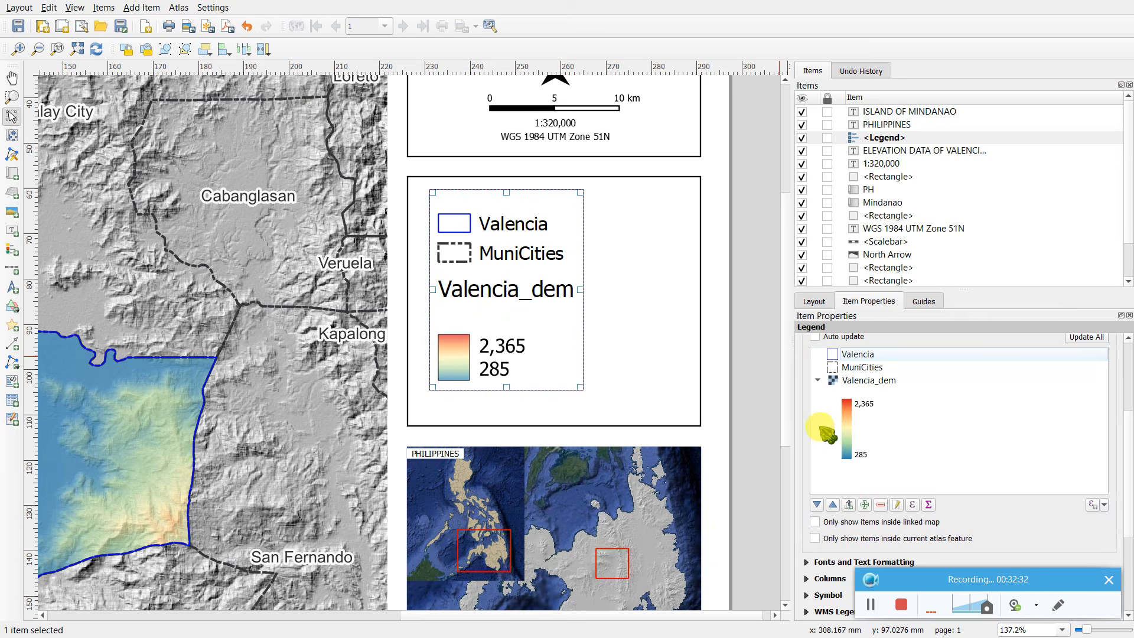
pyautogui.doubleClick(876, 380)
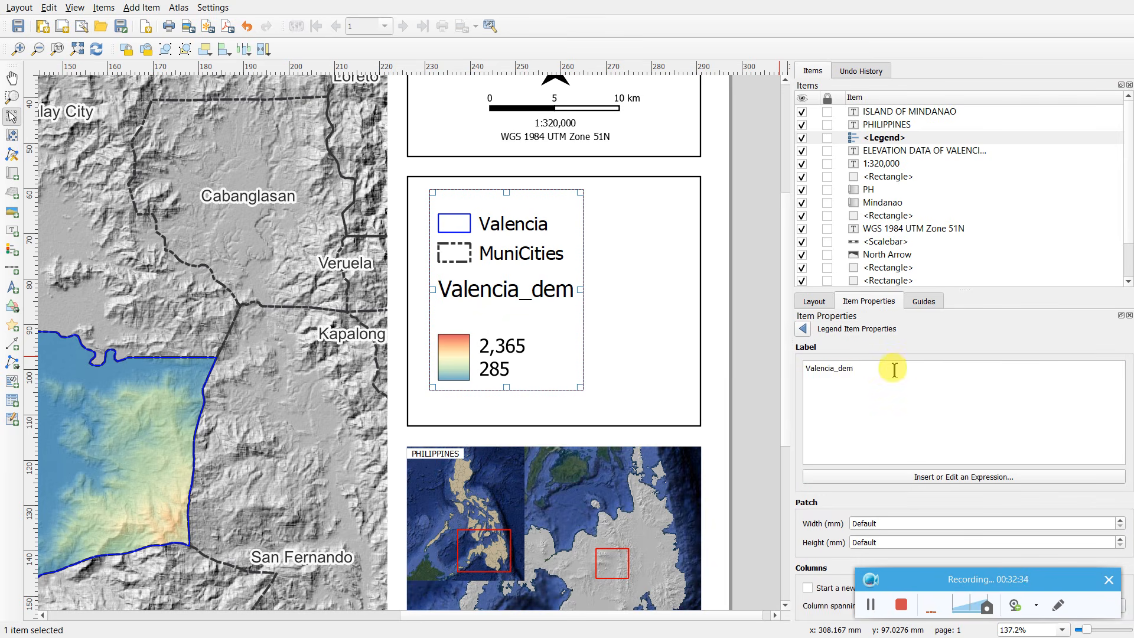
pyautogui.moveTo(892, 372); pyautogui.dragTo(714, 367)
pyautogui.write('Ele')
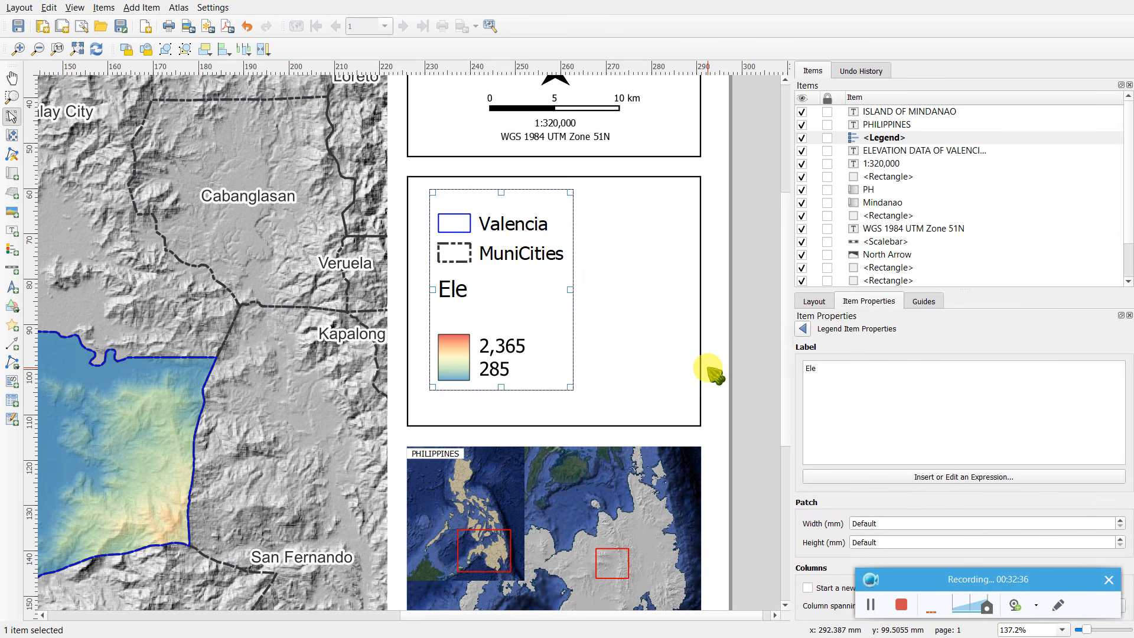
pyautogui.write('vation (')
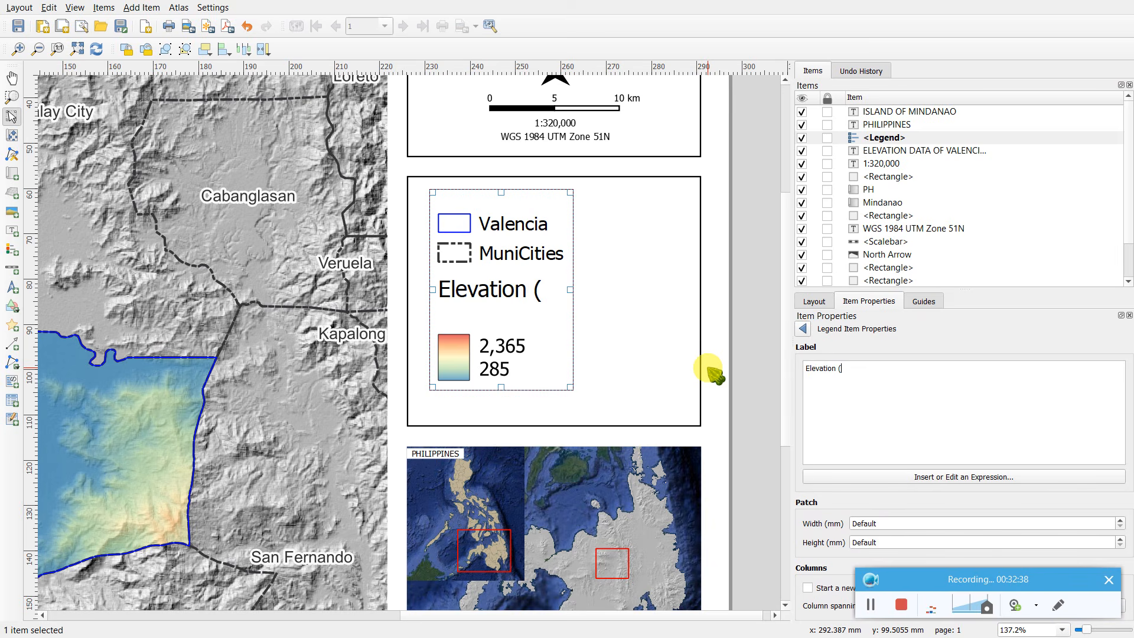
pyautogui.write('m)')
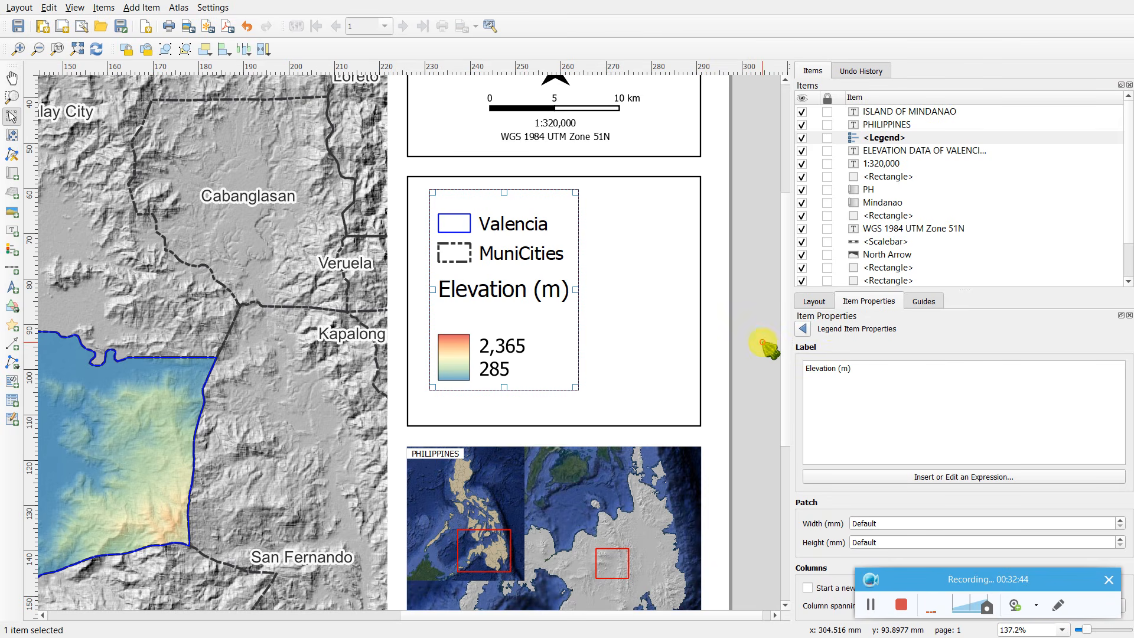
pyautogui.click(762, 343)
pyautogui.moveTo(499, 286); pyautogui.dragTo(553, 276)
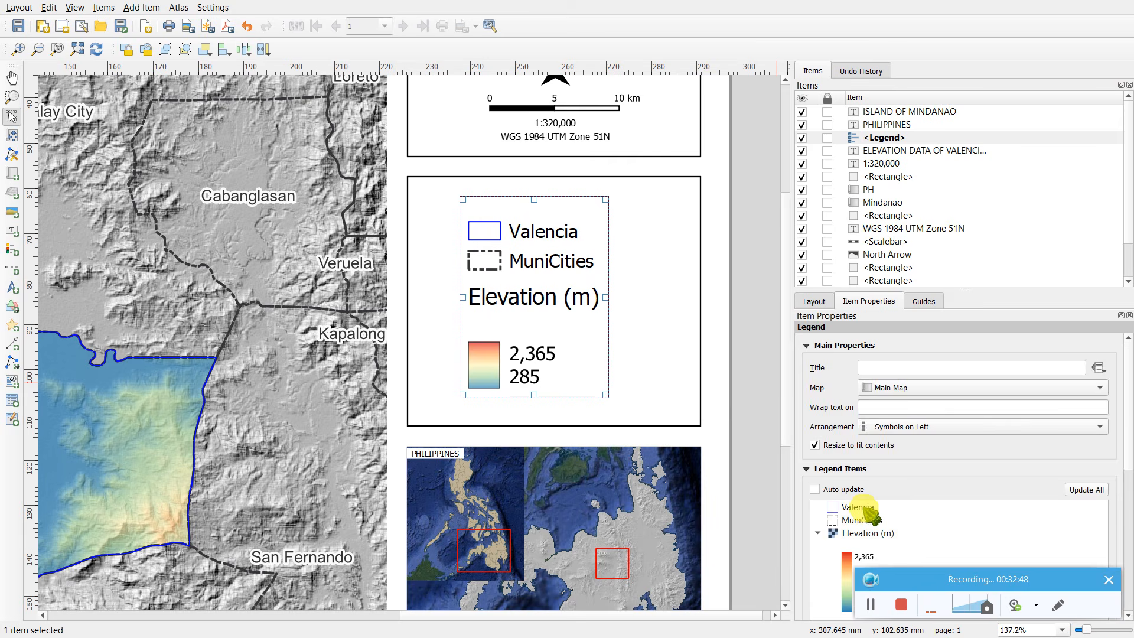
# - Relabel the Valencia legend entry as "Valencia City Boundary"
pyautogui.doubleClick(864, 508)
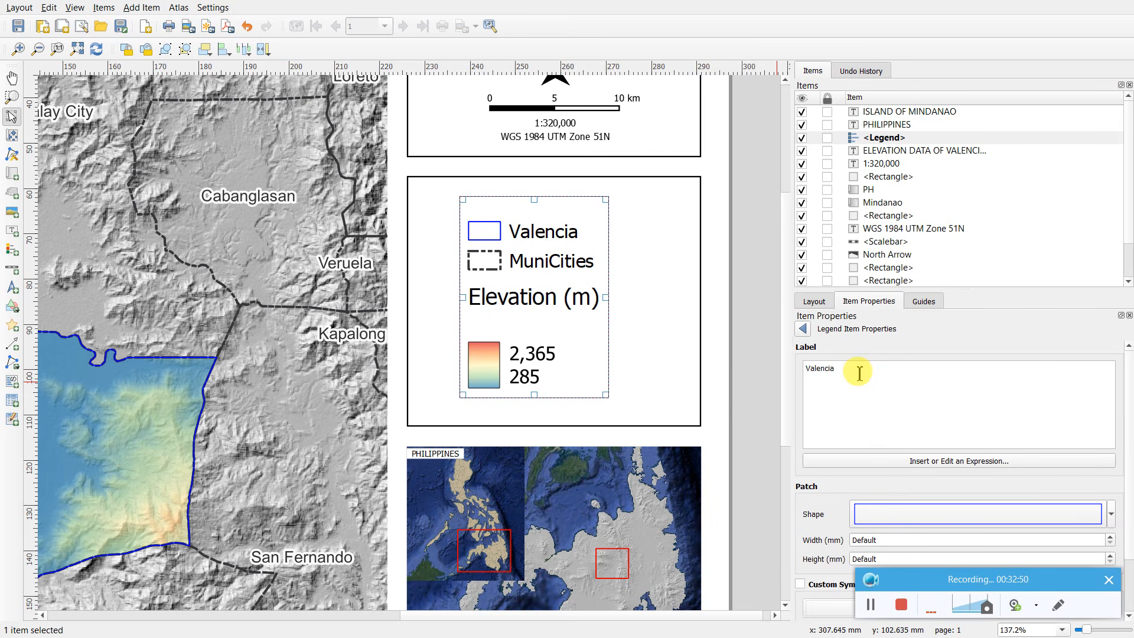
pyautogui.write('City Boundary')
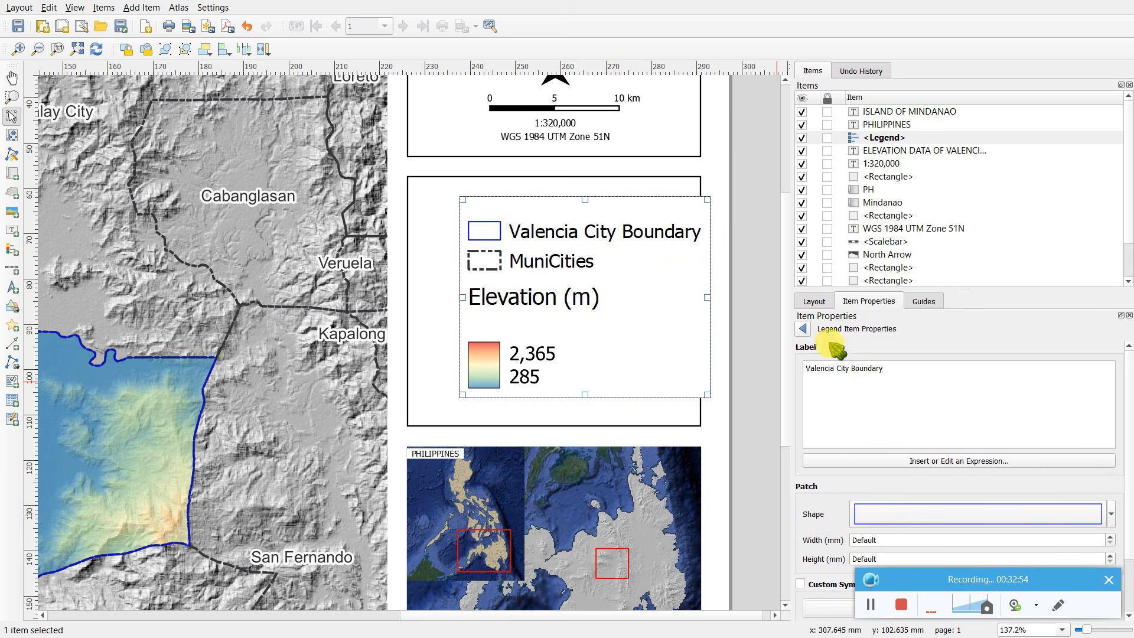
pyautogui.click(802, 328)
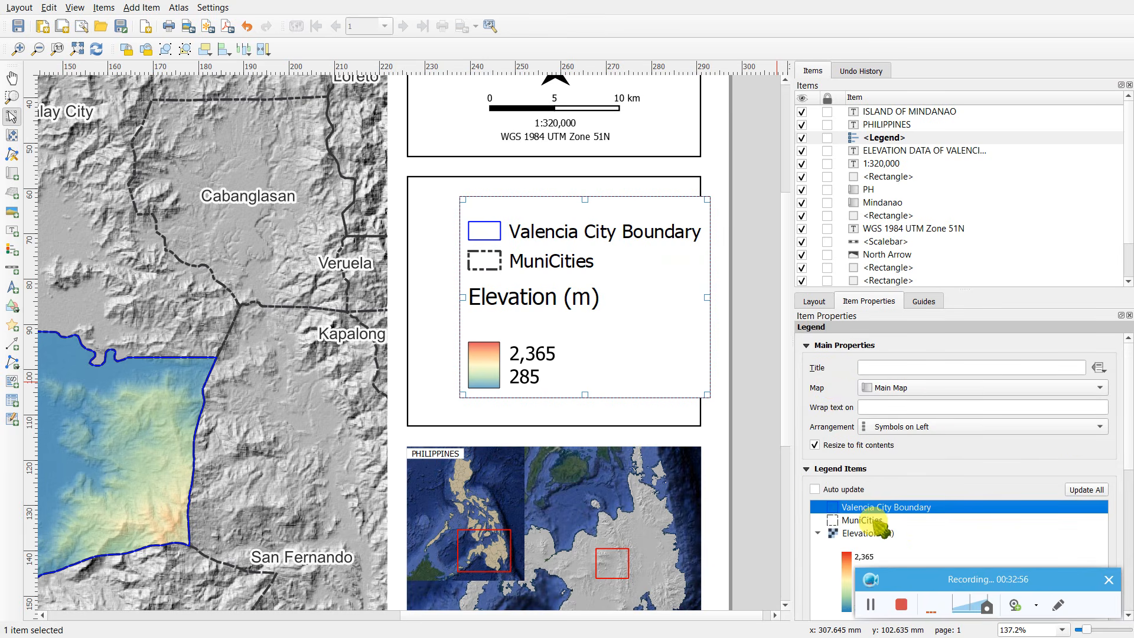
# - Relabel the MuniCities legend entry as "Municipal Boundary"
pyautogui.doubleClick(880, 521)
pyautogui.hotkey('ctrl', 'a')
pyautogui.write('M')
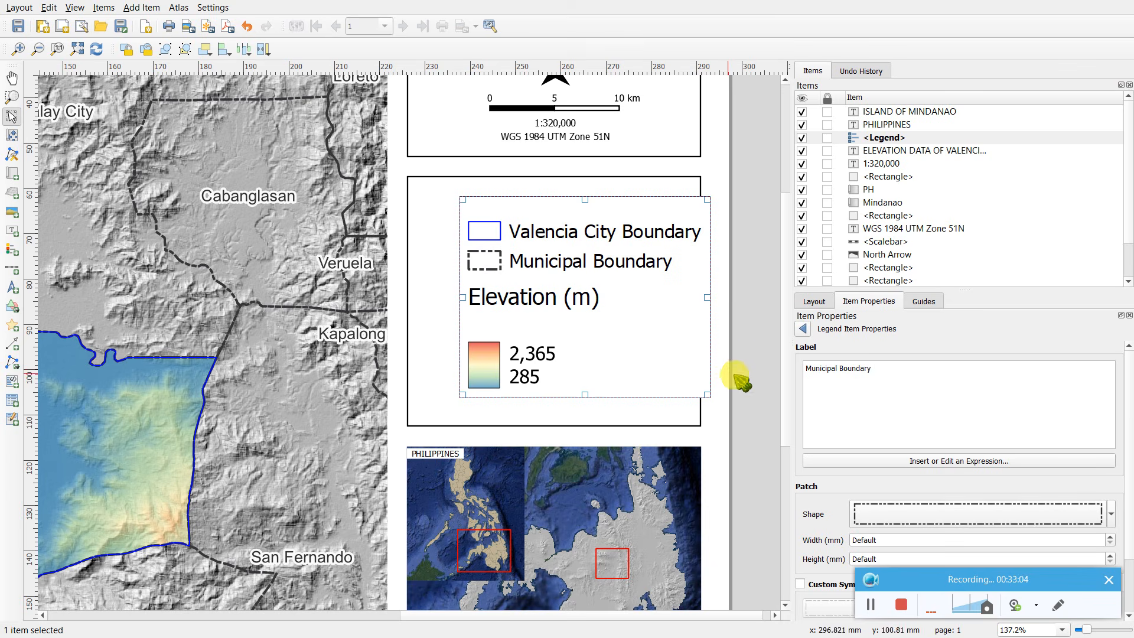
pyautogui.click(802, 333)
# - Move the legend left so that it fits inside its rectangular frame
pyautogui.click(732, 323)
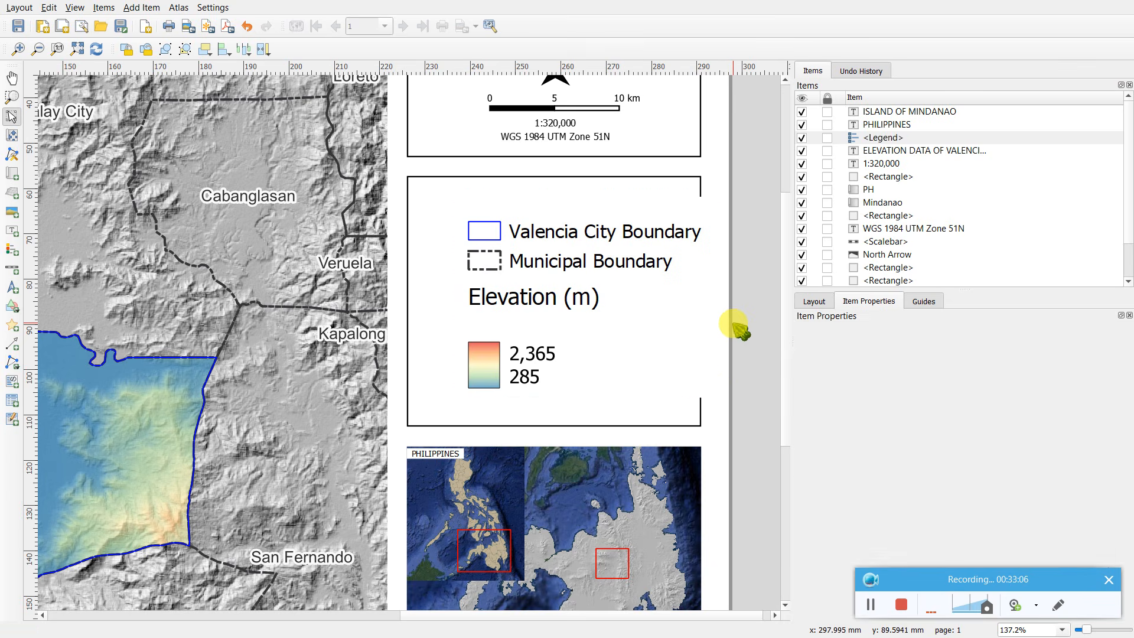
pyautogui.click(566, 270)
pyautogui.moveTo(565, 270); pyautogui.dragTo(536, 271)
# - Set the font size of the legend title to 9 in the legend's text formatting
pyautogui.scroll(-8, 1126, 454)
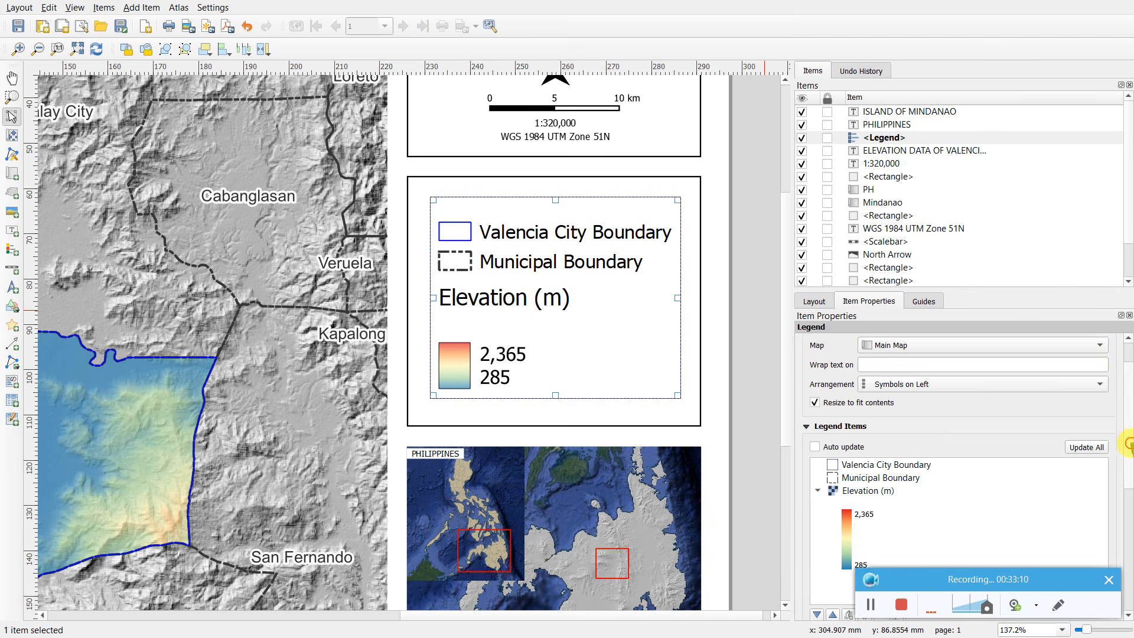
pyautogui.click(814, 486)
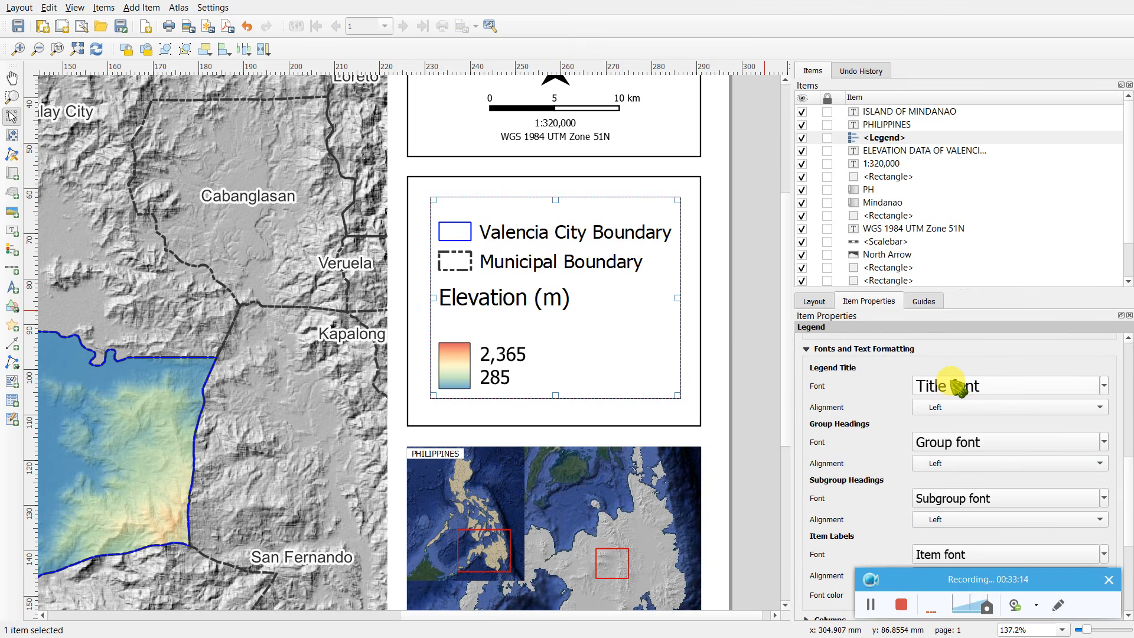
pyautogui.click(956, 387)
pyautogui.click(673, 237)
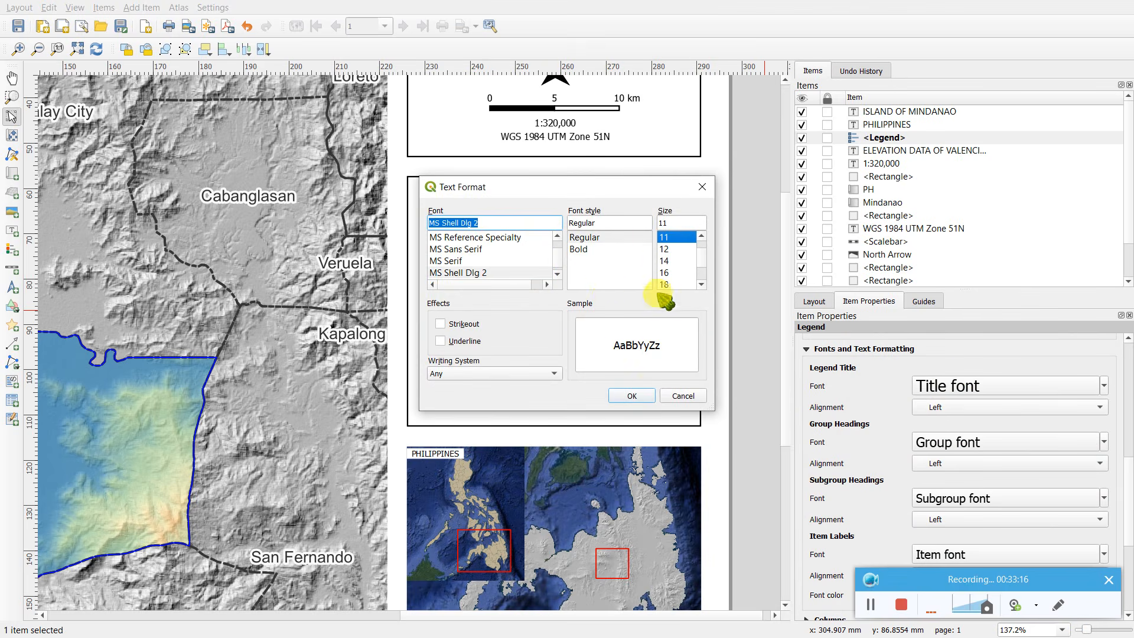
pyautogui.click(650, 395)
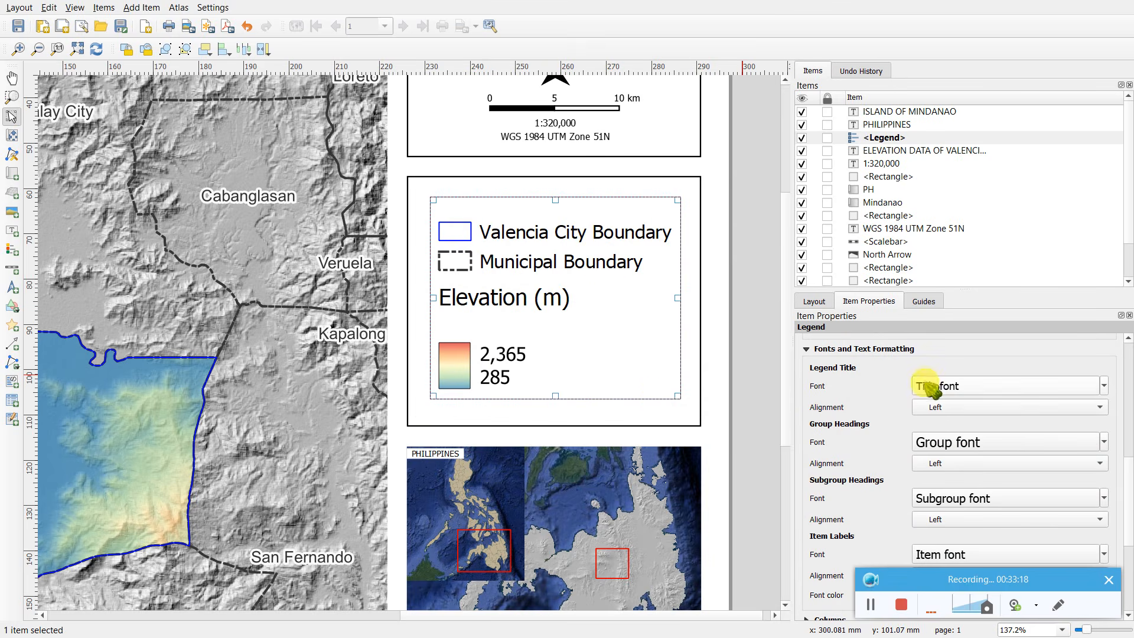
pyautogui.click(927, 387)
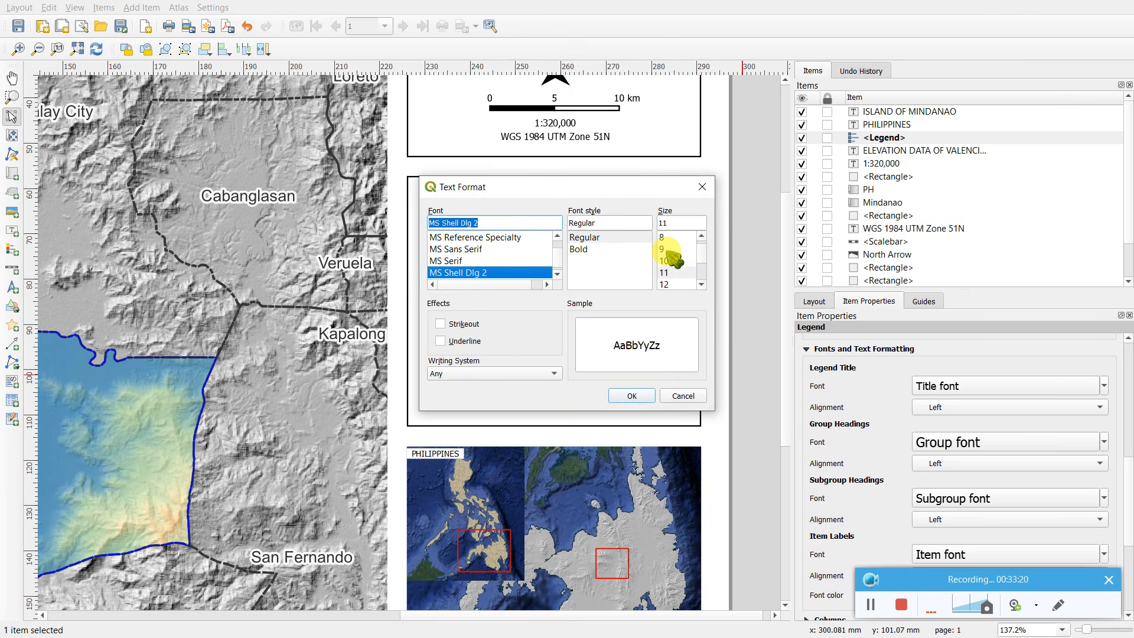
pyautogui.click(671, 249)
pyautogui.click(635, 395)
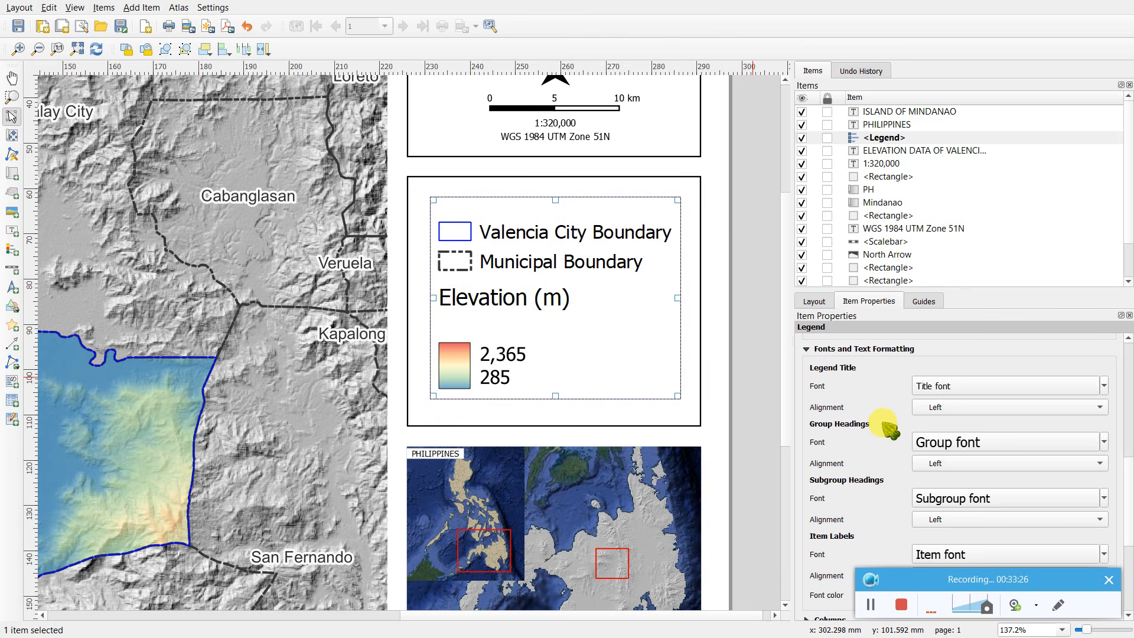
# - Set the font size of the legend's group headings to 10
pyautogui.click(960, 441)
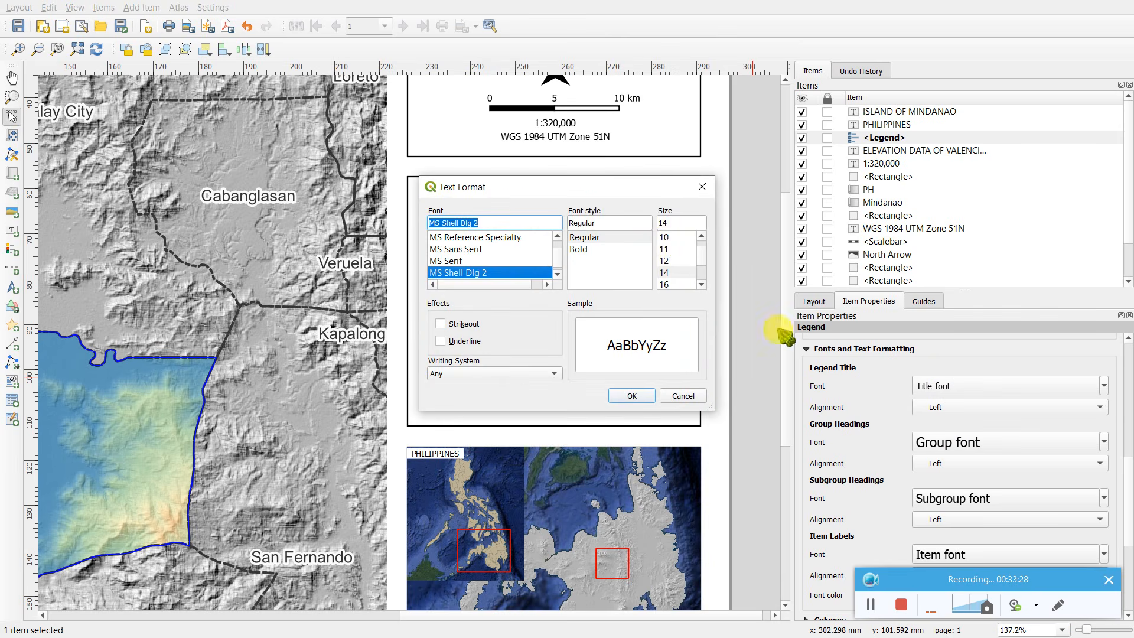
pyautogui.click(665, 237)
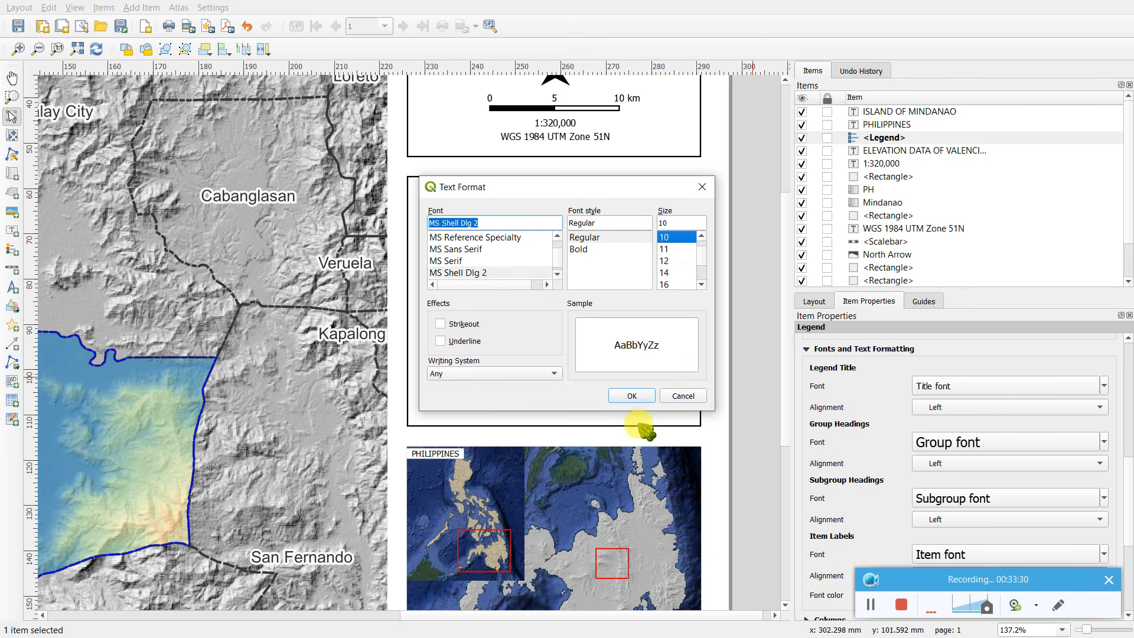
pyautogui.click(635, 396)
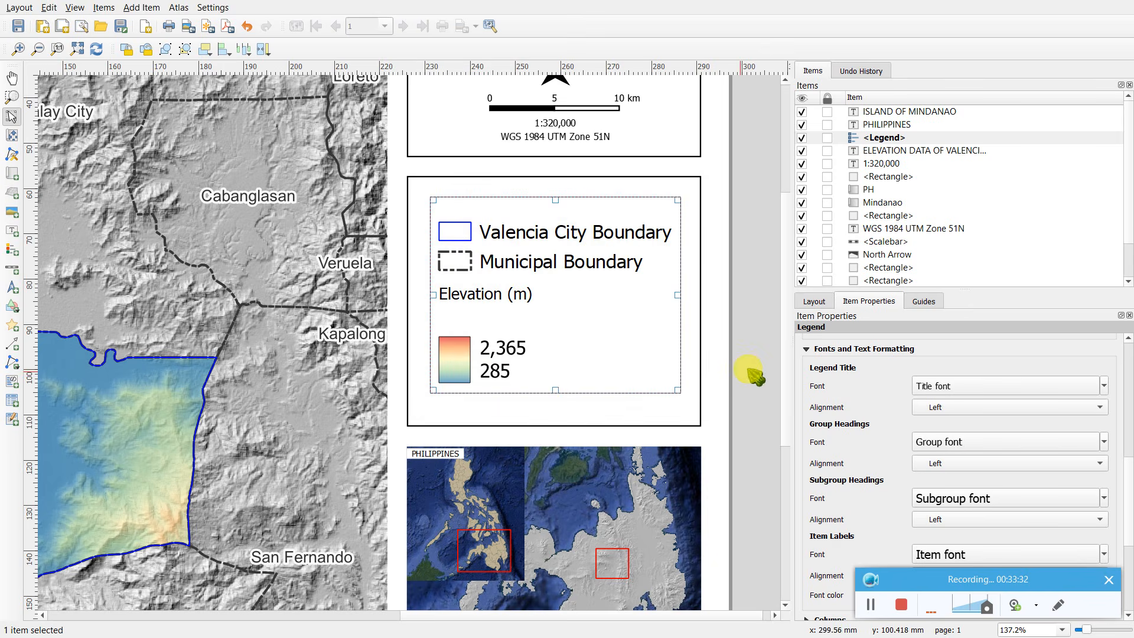
# - Reduce the font size of the legend's item labels to 9
pyautogui.scroll(-1, 893, 444)
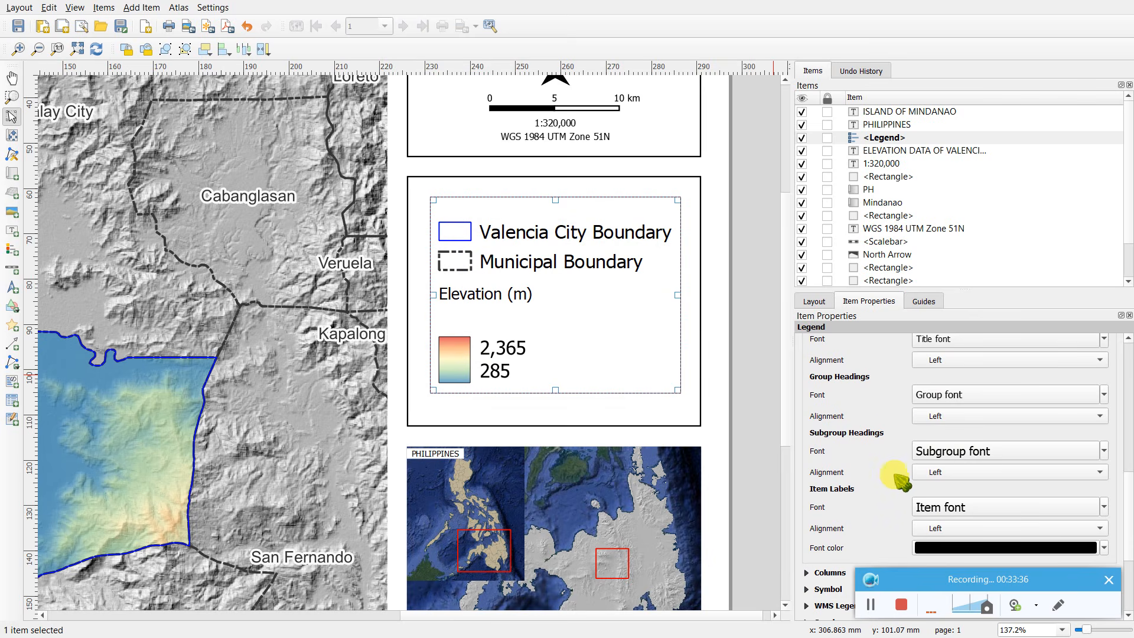
pyautogui.scroll(-1, 897, 449)
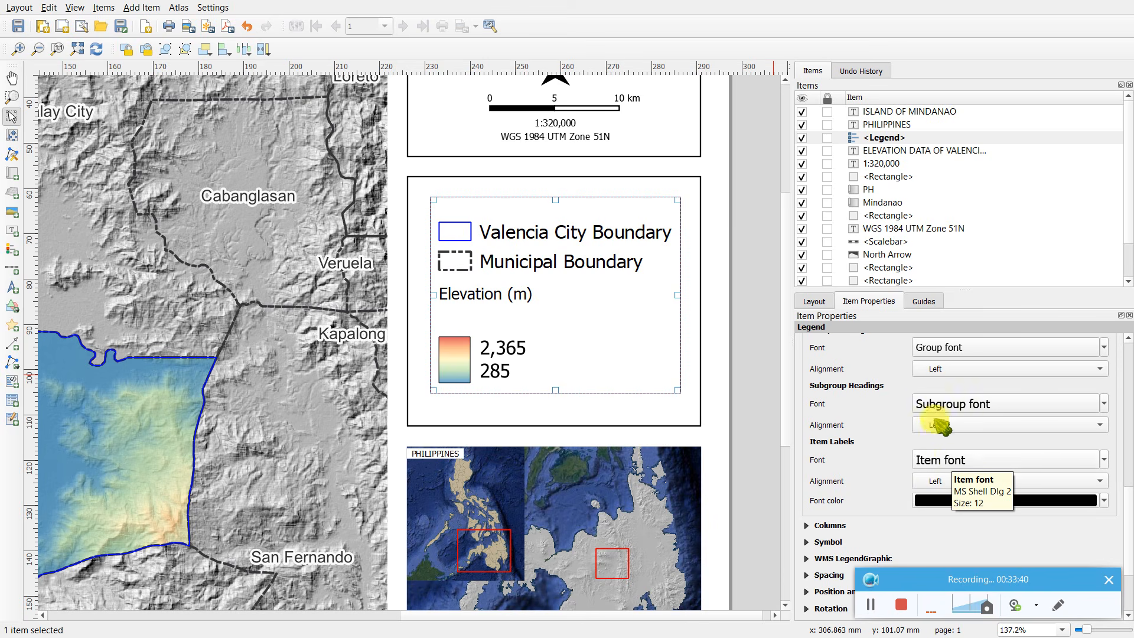
pyautogui.click(951, 460)
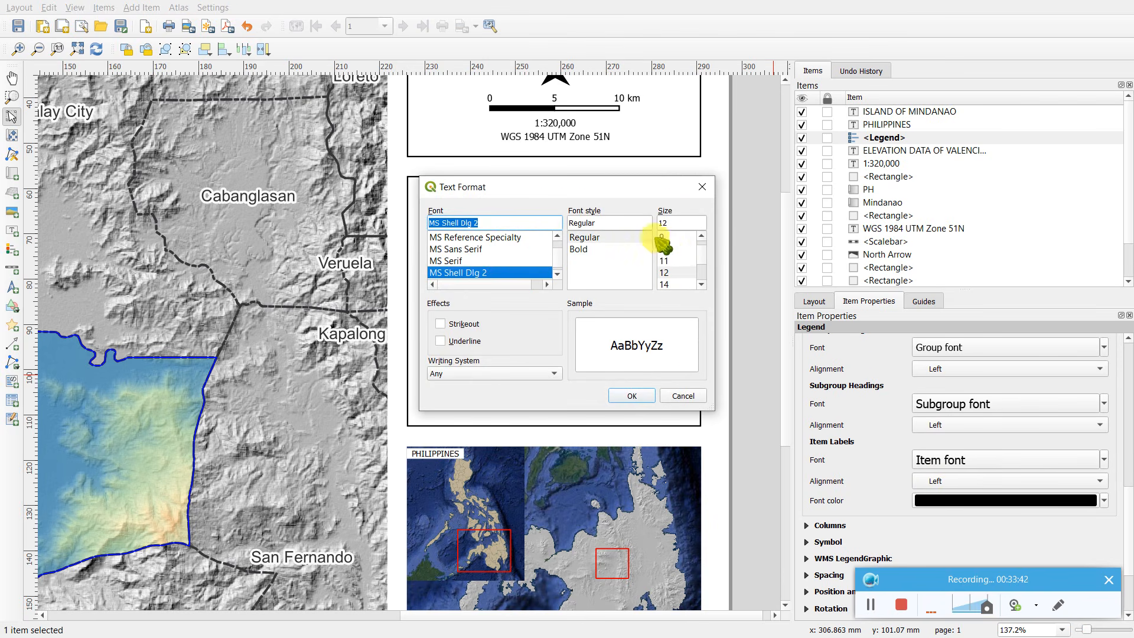
pyautogui.click(645, 396)
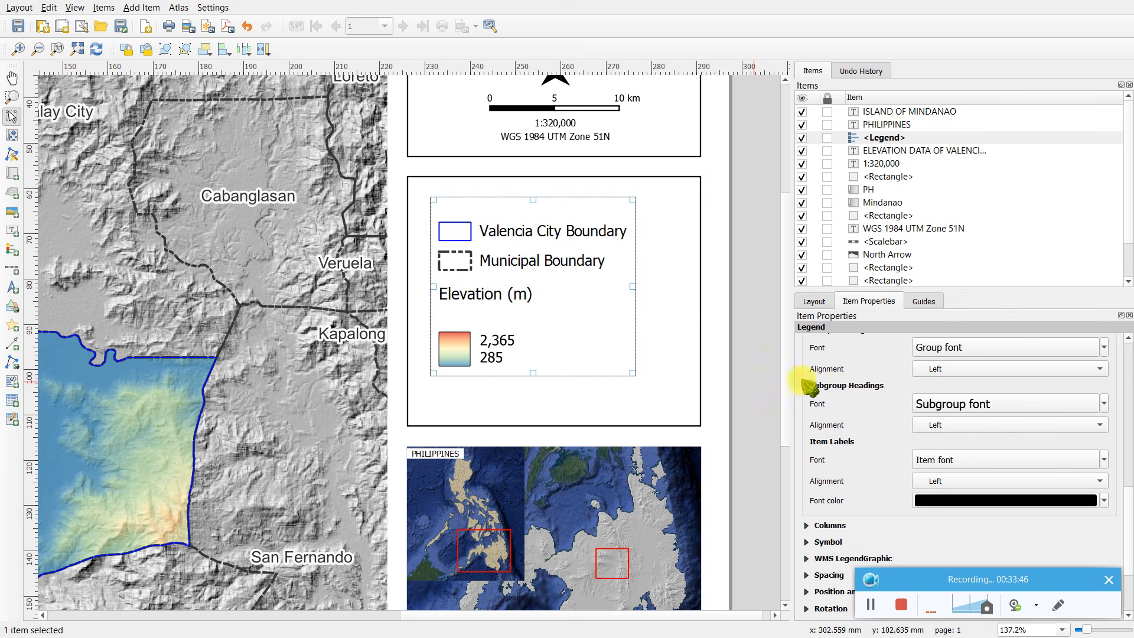
# - Set the font size of the legend's group headings to 9 and deselect the legend
pyautogui.scroll(1, 954, 431)
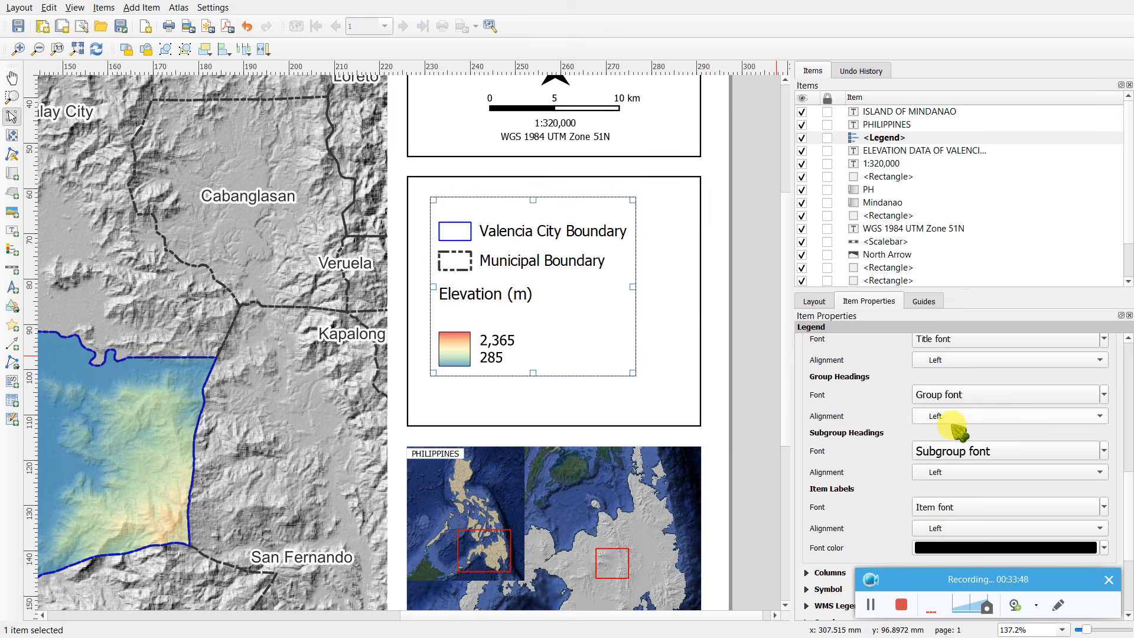
pyautogui.click(939, 394)
pyautogui.click(664, 257)
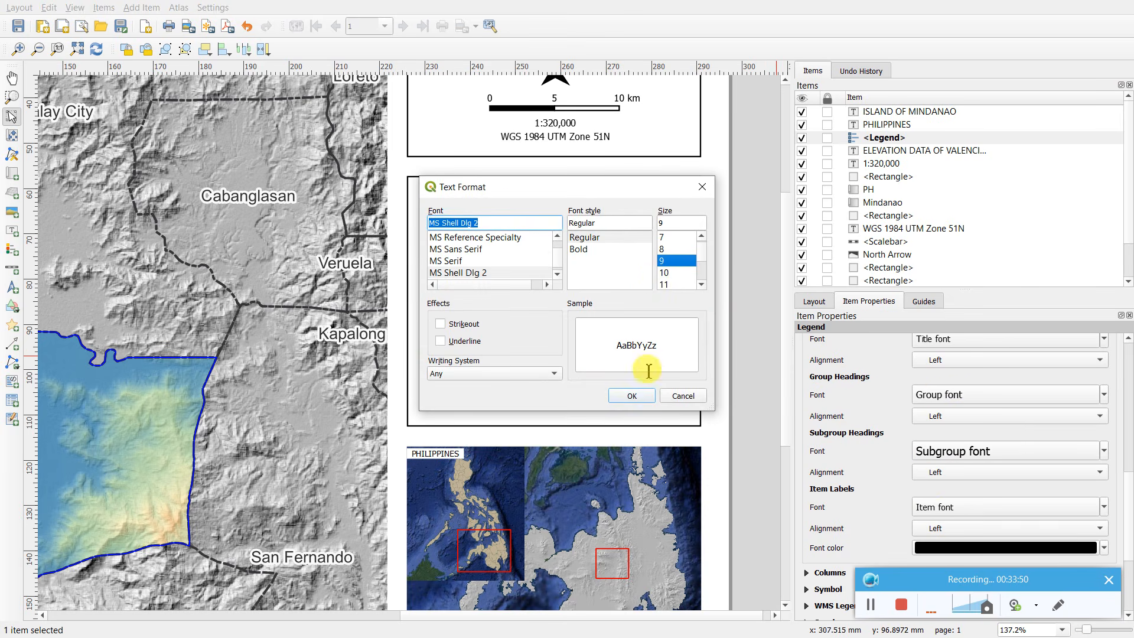
pyautogui.click(647, 396)
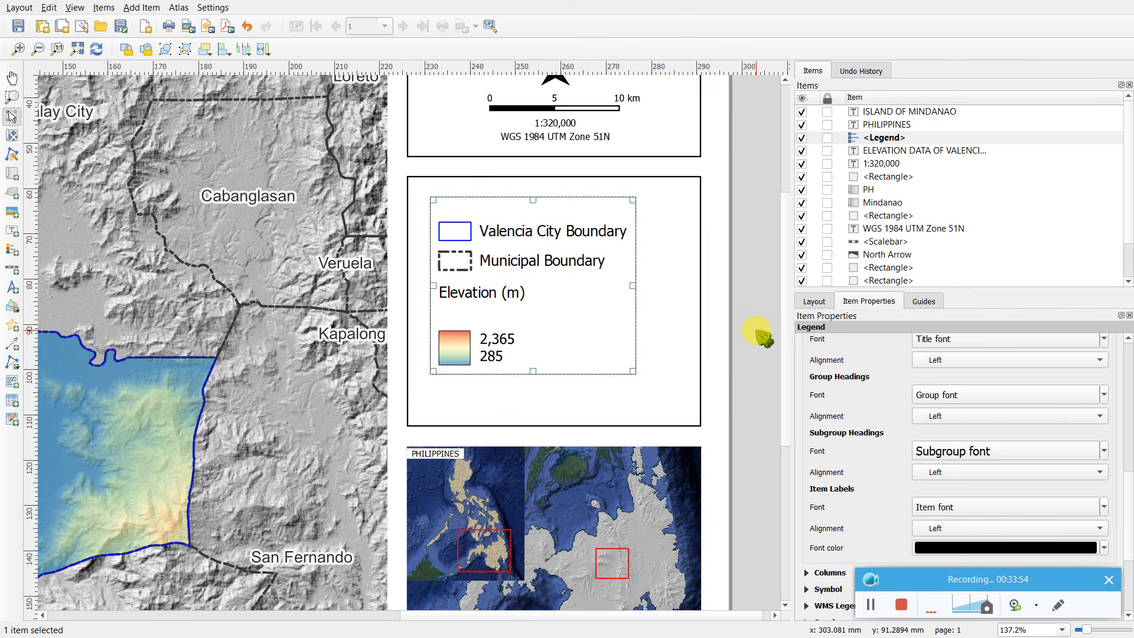
pyautogui.click(760, 336)
pyautogui.scroll(-1, 736, 332)
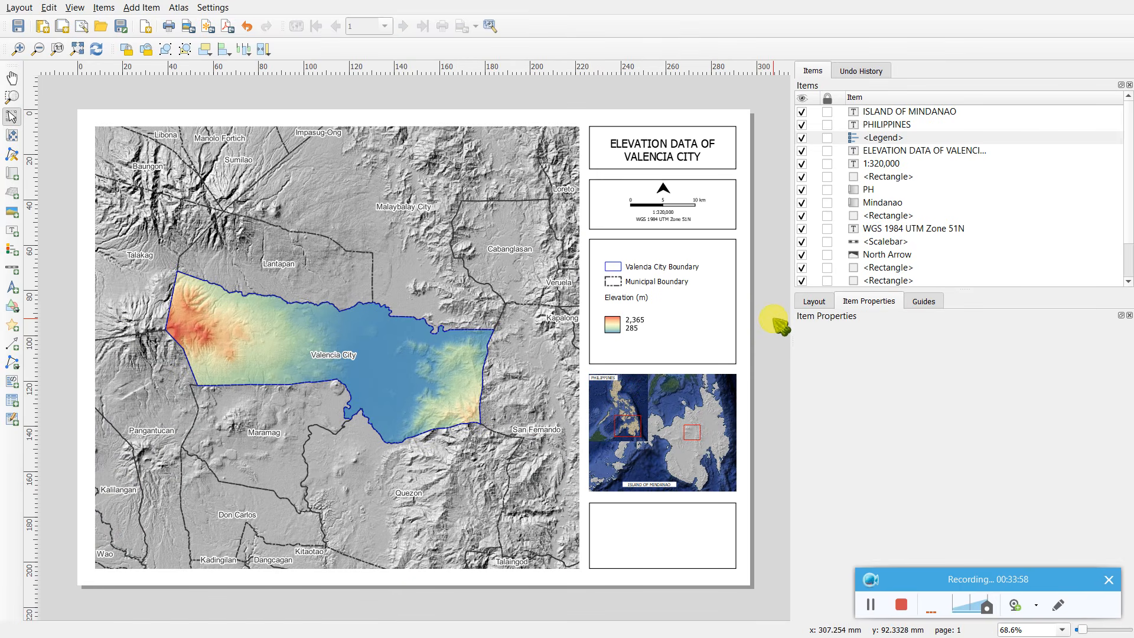
pyautogui.scroll(1, 783, 328)
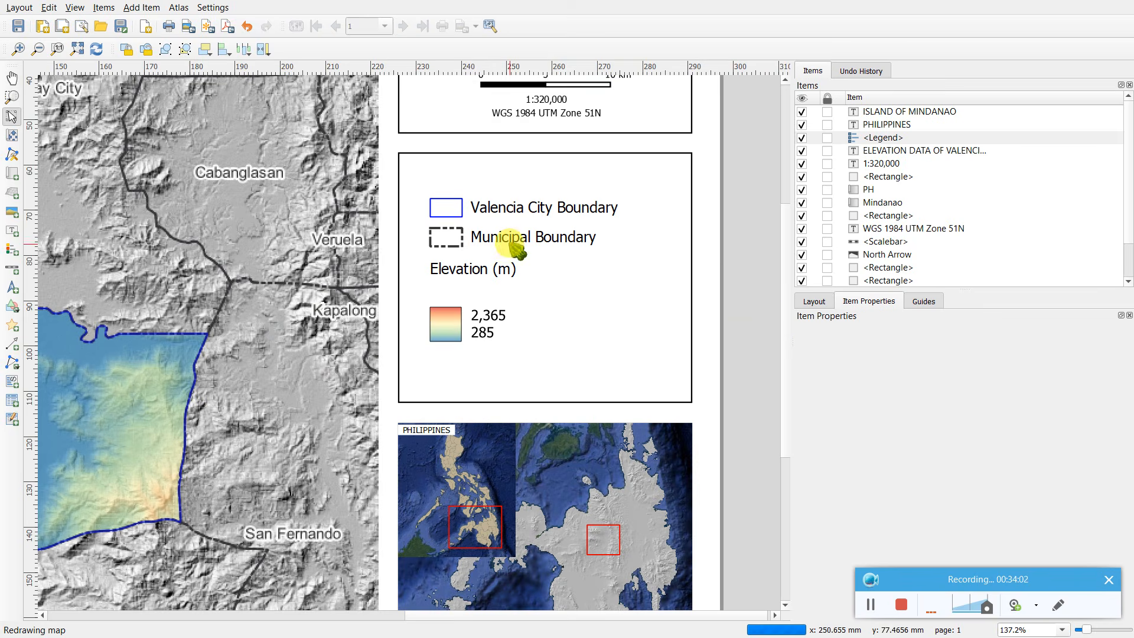
pyautogui.click(511, 243)
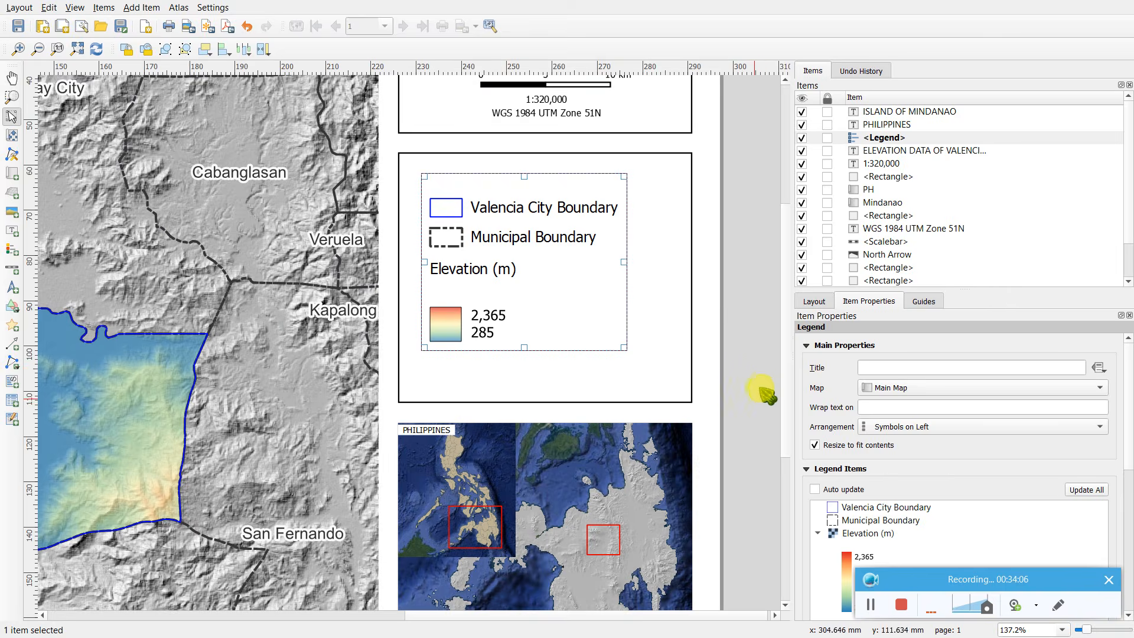
# - Switch to the main QGIS window and set the Valencia_dem layer's pseudocolor interpolation to Discrete
pyautogui.hotkey('alt', 'Tab')
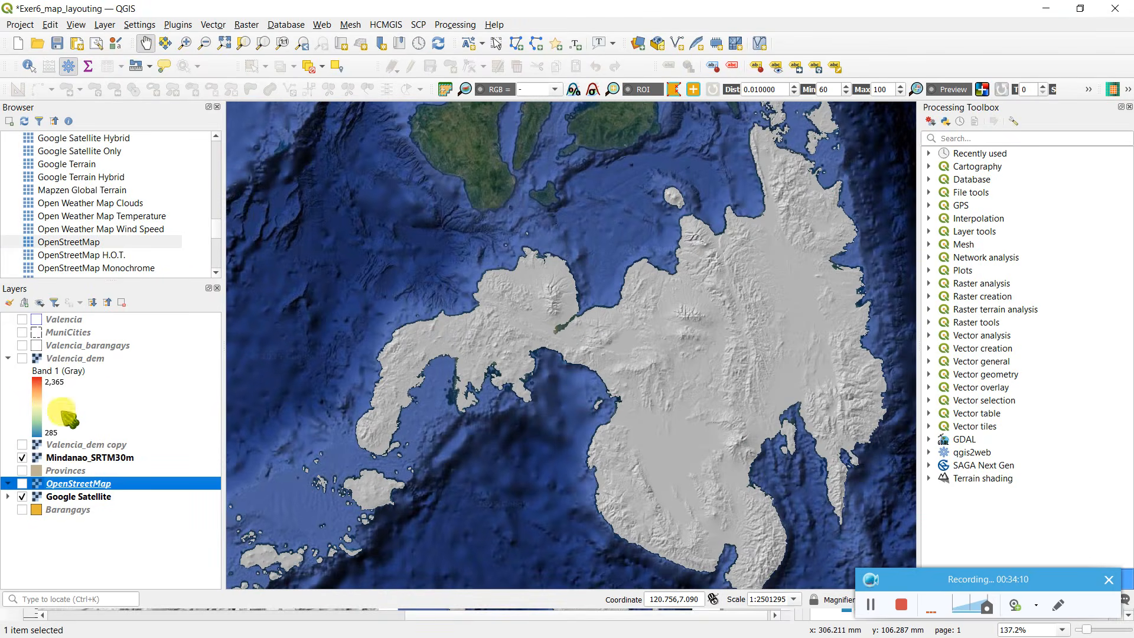
pyautogui.rightClick(66, 359)
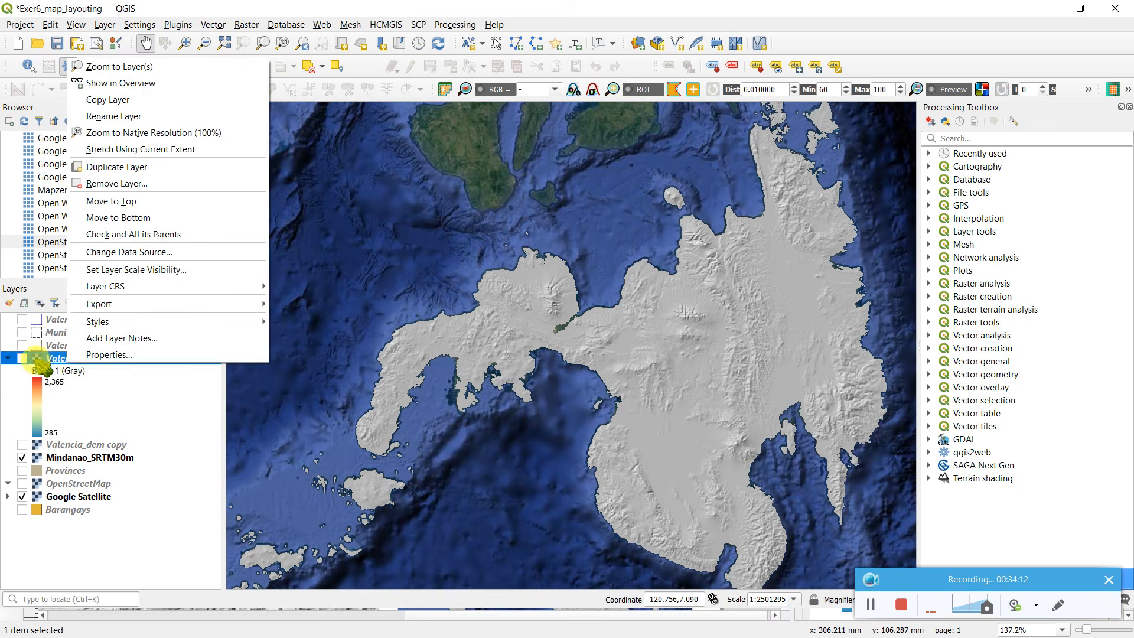
pyautogui.click(107, 355)
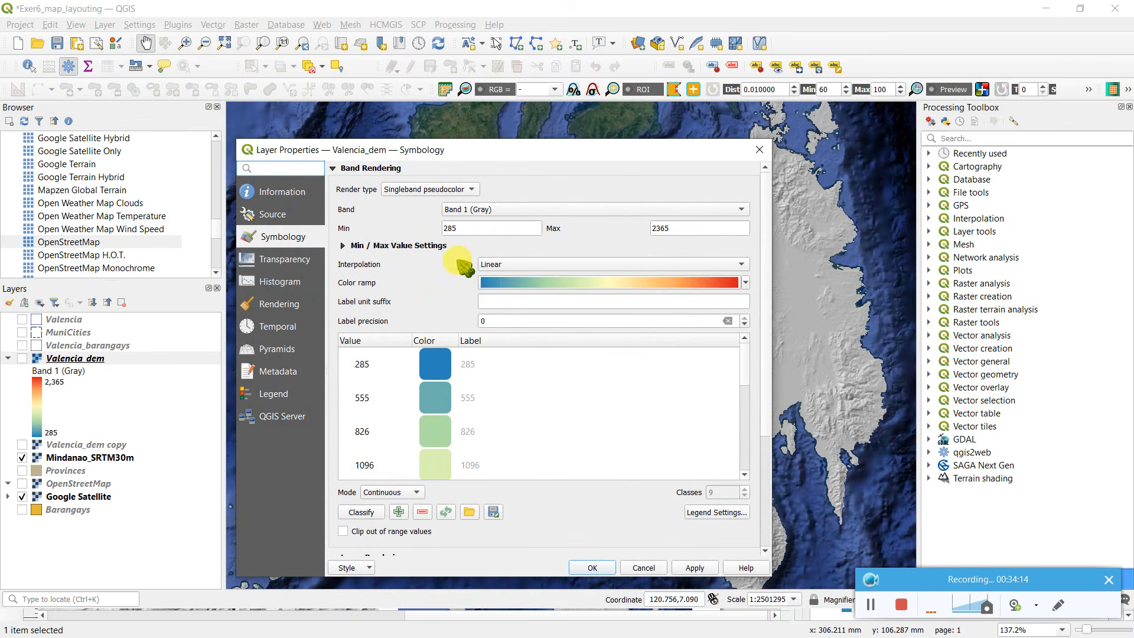
pyautogui.click(501, 266)
pyautogui.click(518, 252)
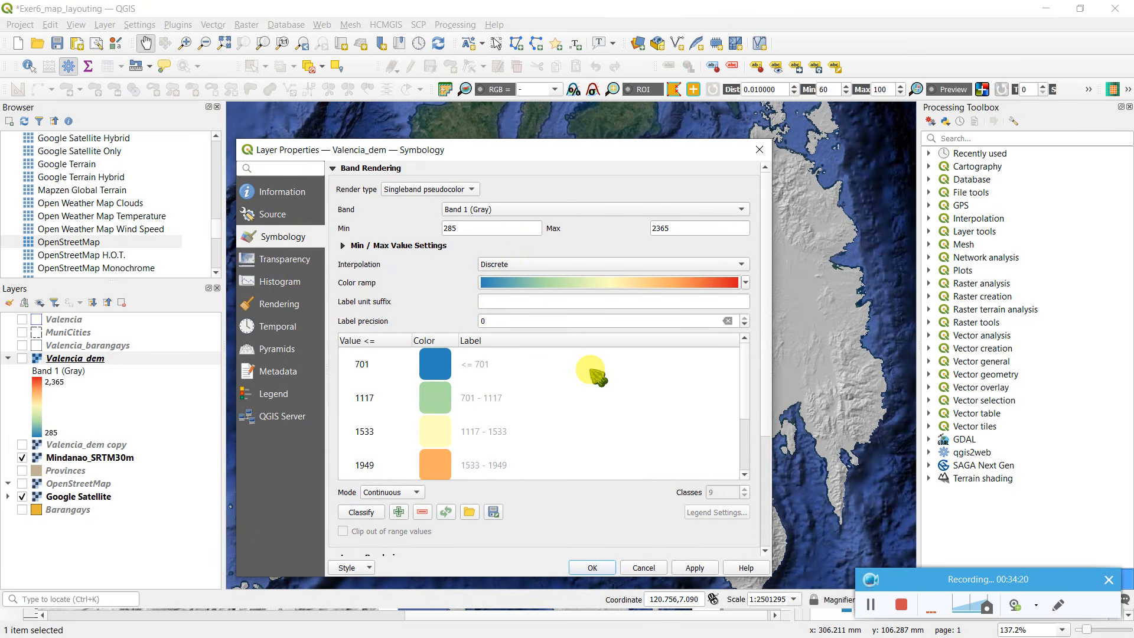
pyautogui.click(592, 568)
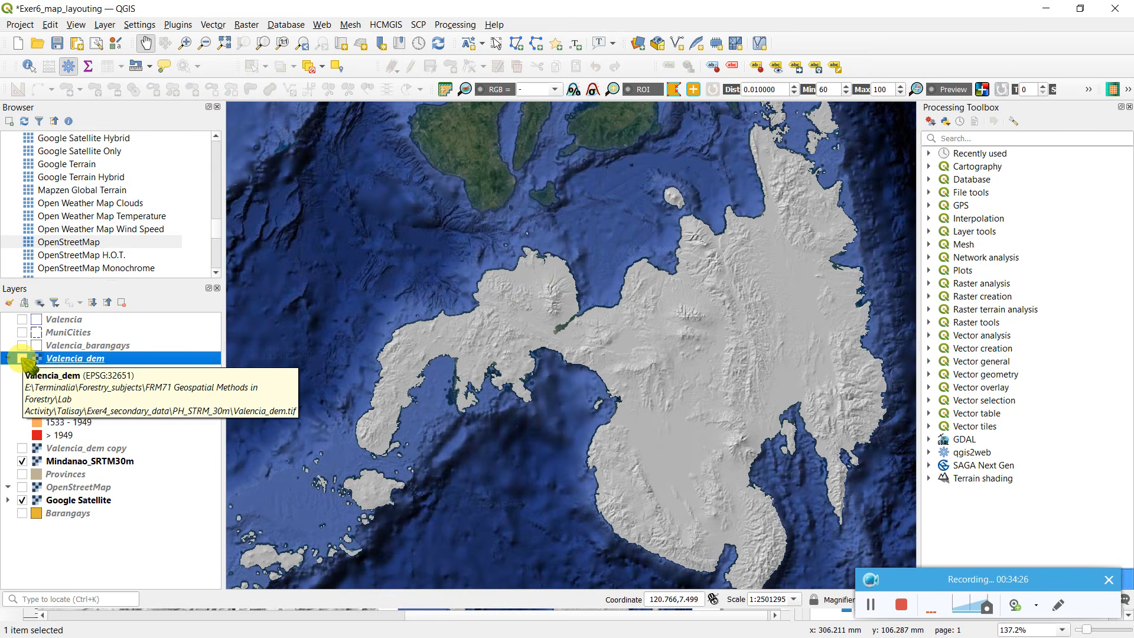
# - Turn on the Valencia_dem layer's visibility and switch to the print layout window
pyautogui.click(22, 358)
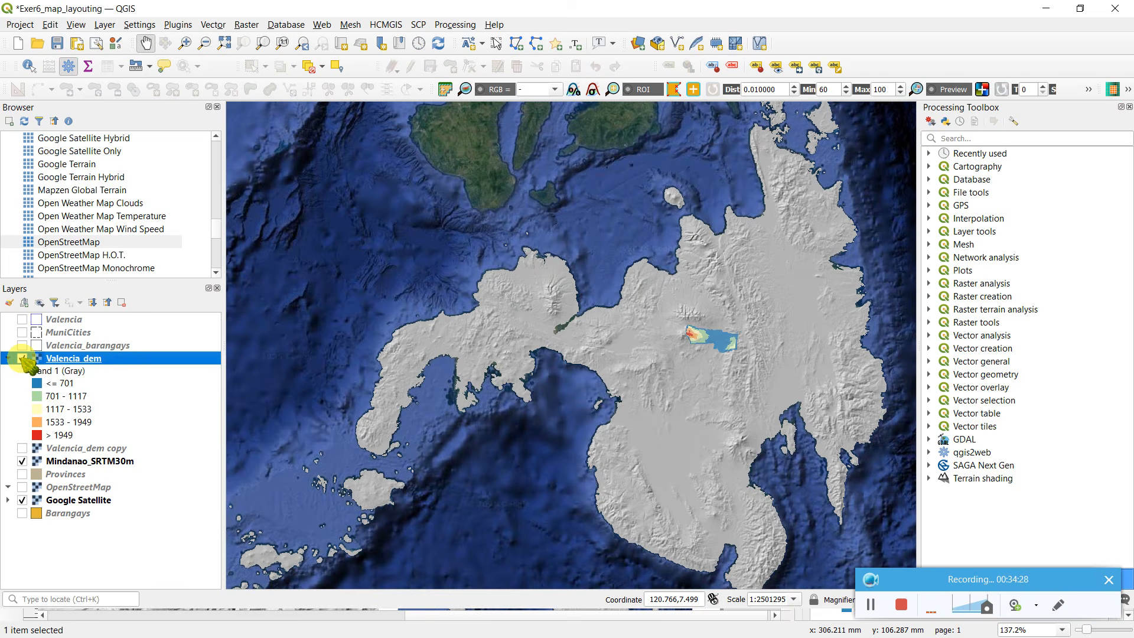
pyautogui.hotkey('alt', 'Tab')
pyautogui.hotkey('alt', 'Tab')
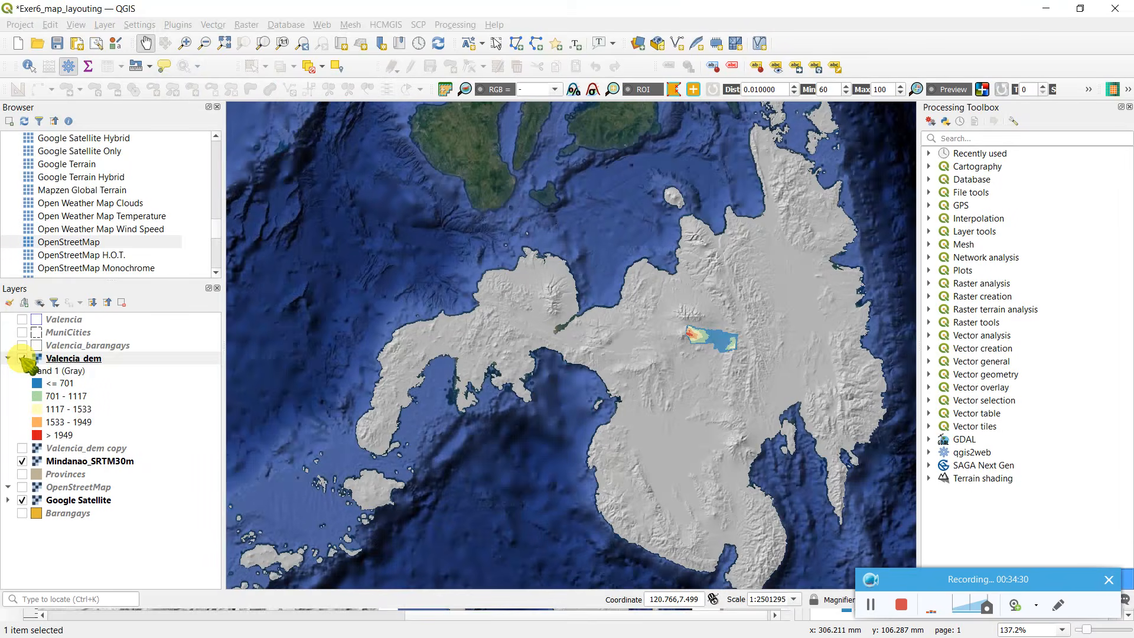
pyautogui.hotkey('alt', 'Tab')
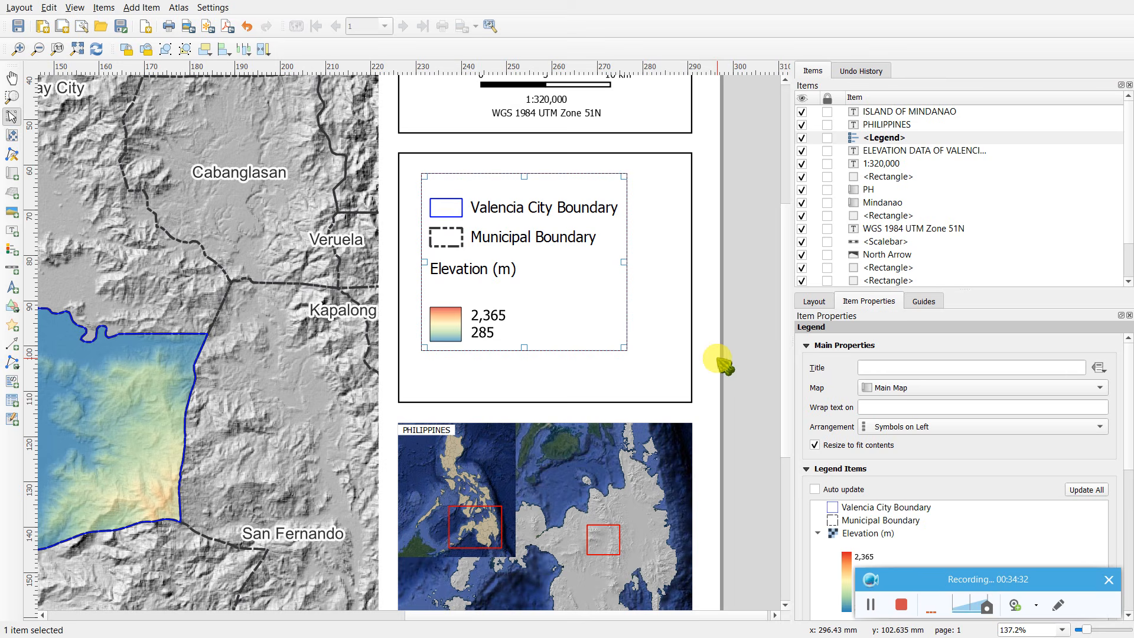
# - Try resetting the Elevation (m) legend entry to its defaults, and undo the reset
pyautogui.click(880, 530)
pyautogui.scroll(-1, 883, 519)
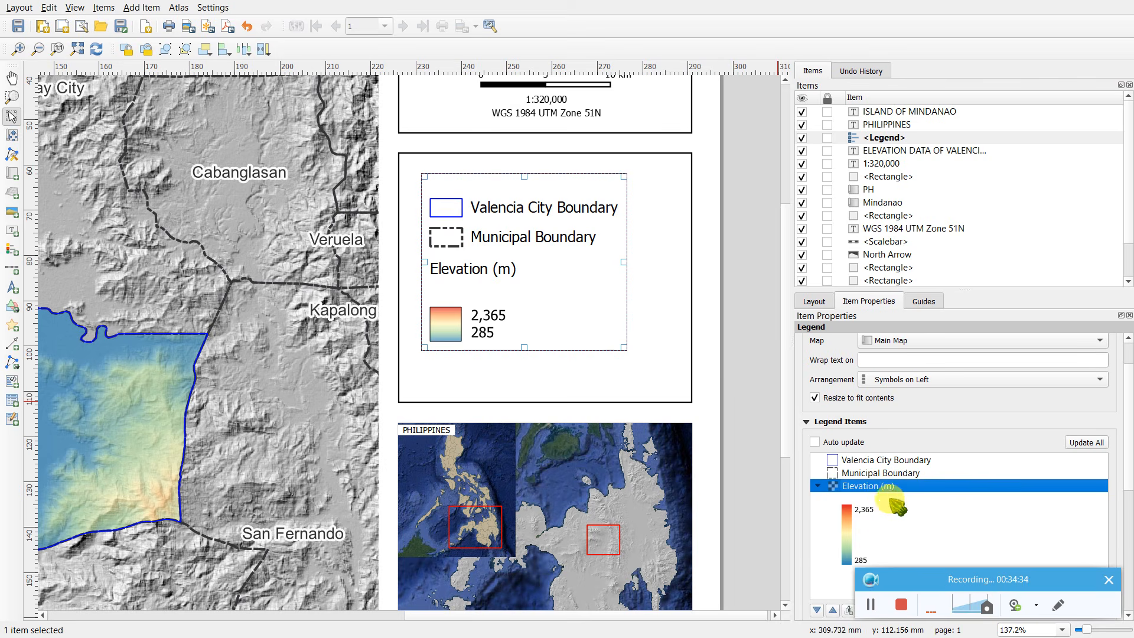
pyautogui.rightClick(881, 488)
pyautogui.press('Escape')
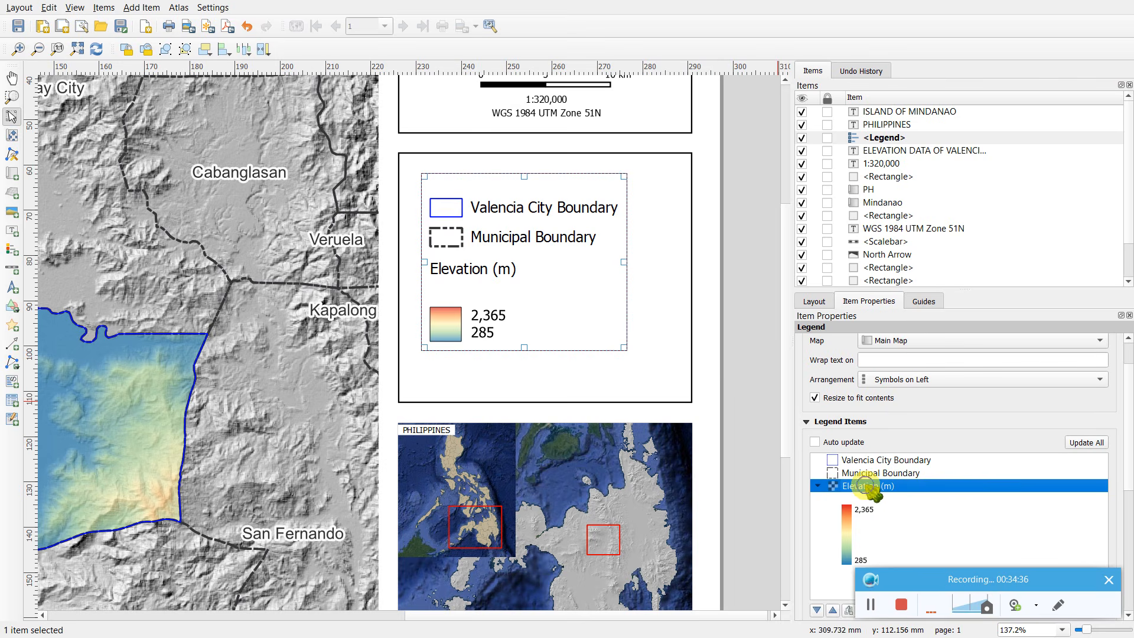
pyautogui.rightClick(873, 487)
pyautogui.click(889, 492)
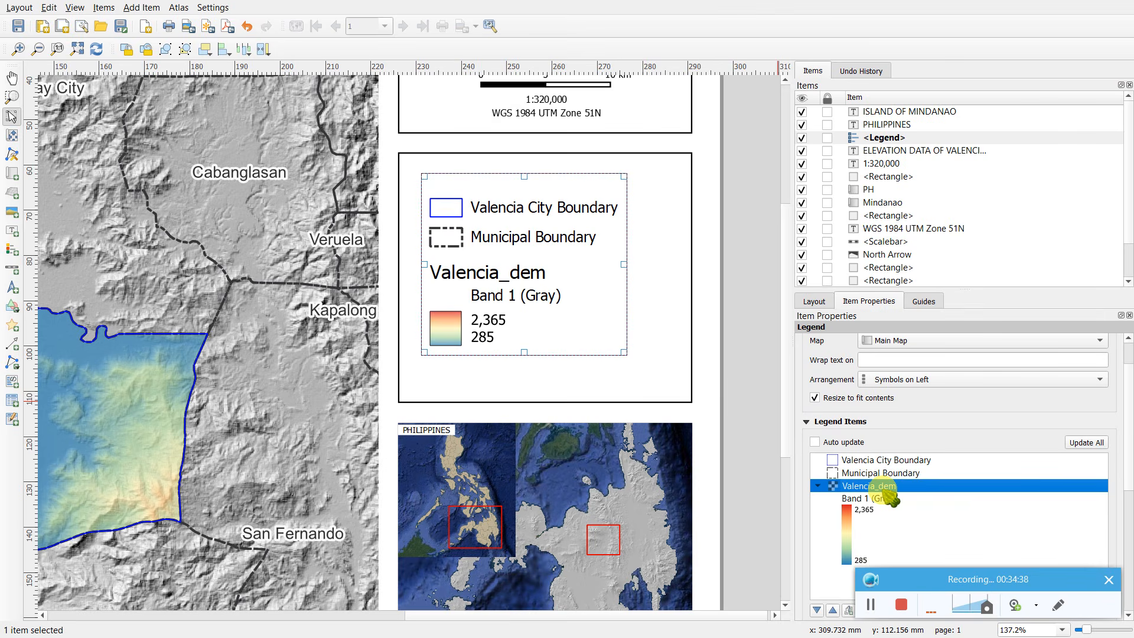
pyautogui.hotkey('ctrl', 'z')
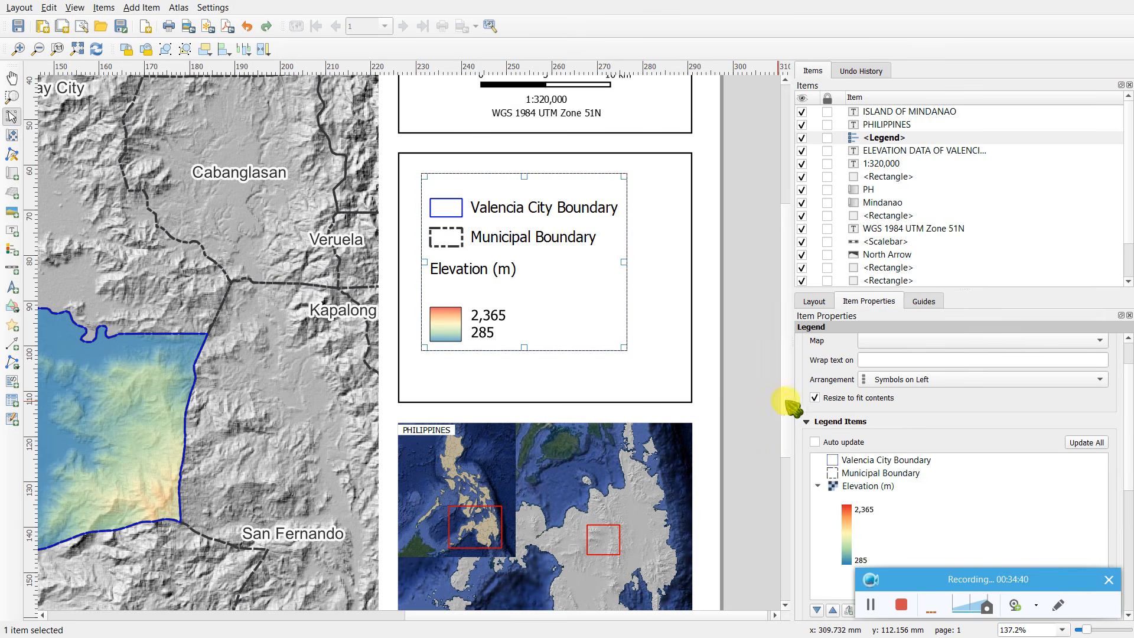
# - Move the legend slightly to the right so it sits centred in its frame on the page
pyautogui.hotkey('ctrl', '0')
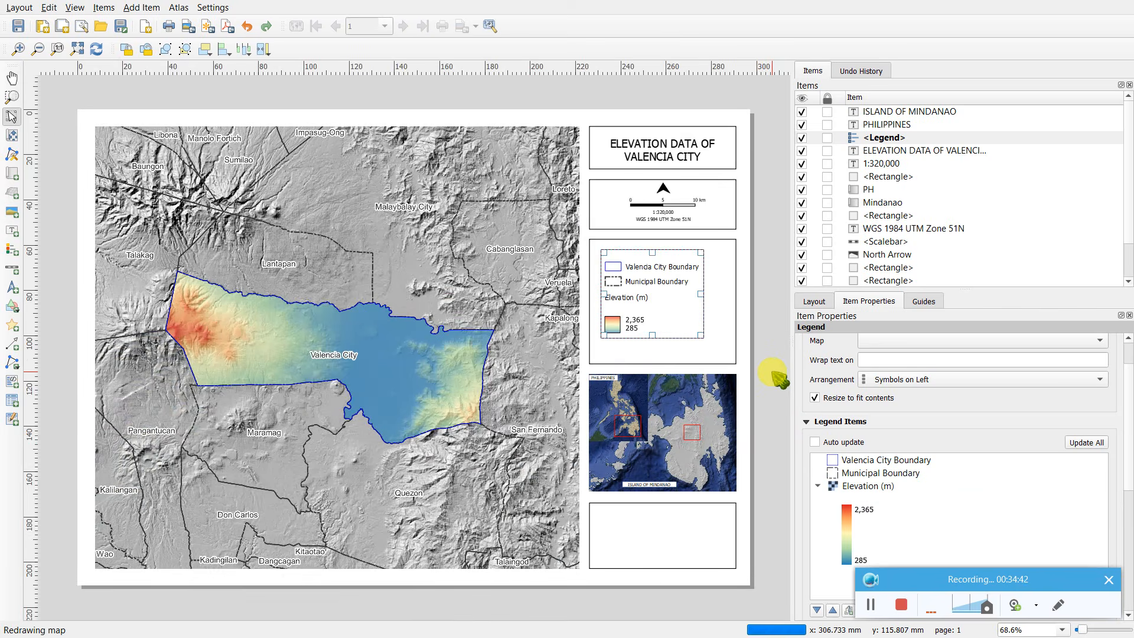
pyautogui.click(779, 378)
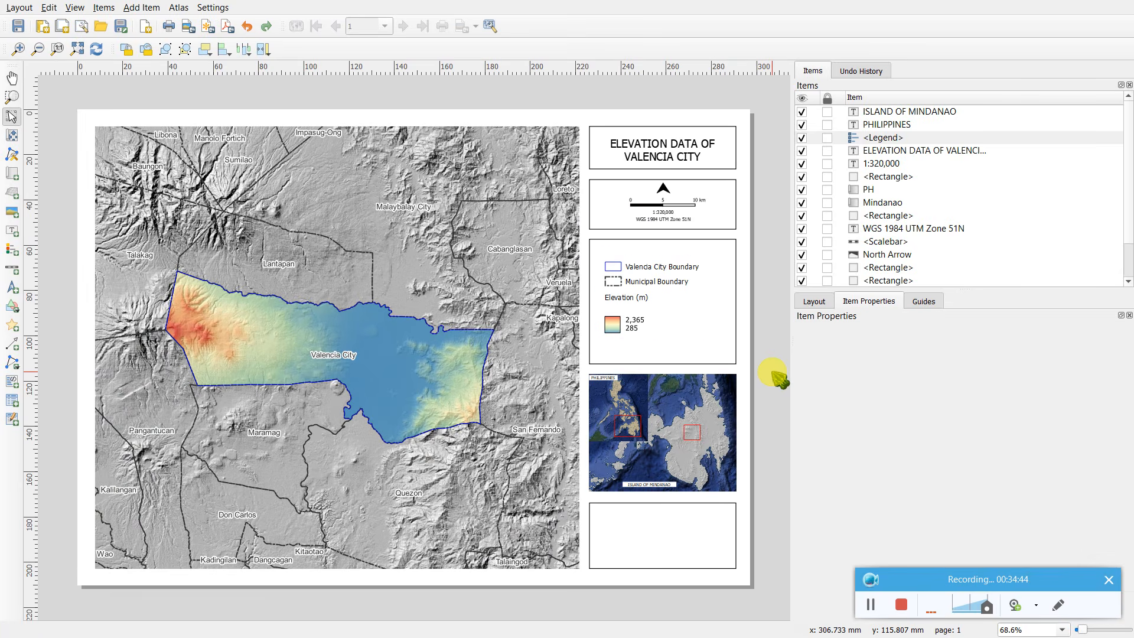
pyautogui.click(657, 294)
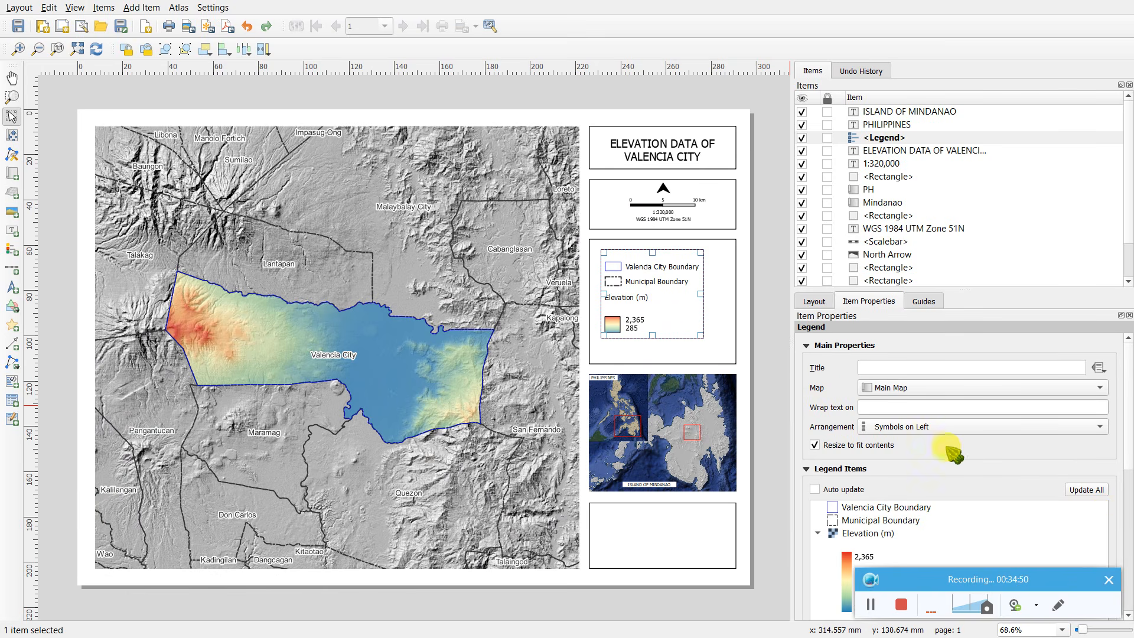
pyautogui.moveTo(657, 294)
pyautogui.mouseDown()
pyautogui.moveTo(650, 284)
pyautogui.moveTo(660, 284)
pyautogui.mouseUp()
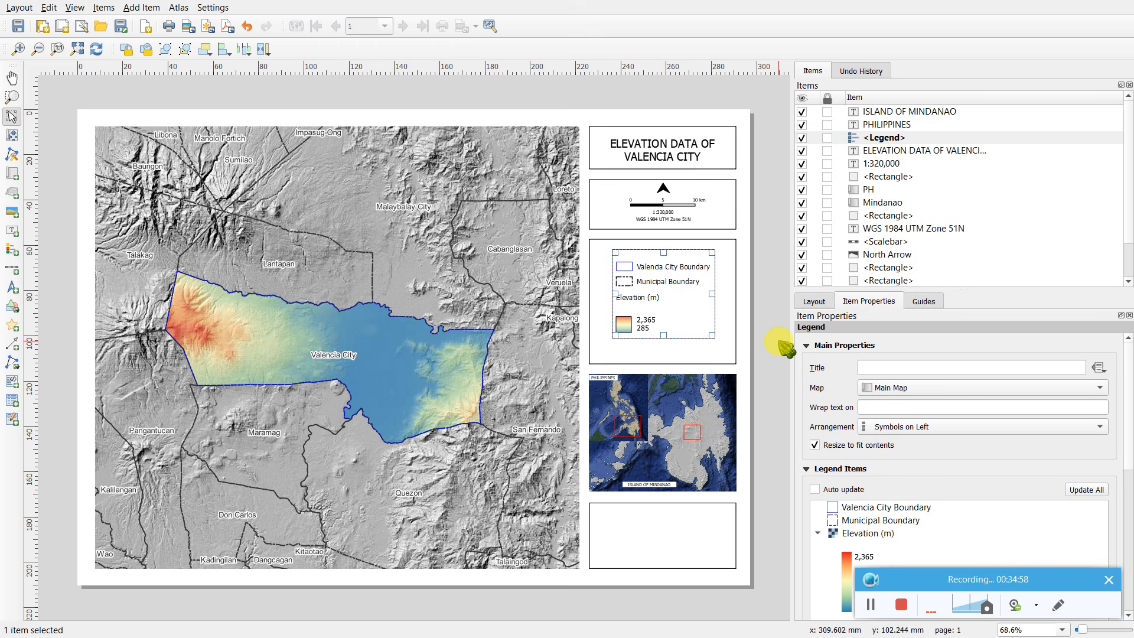
# - Open the legend item properties of the colour ramp under Elevation (m)
pyautogui.click(854, 535)
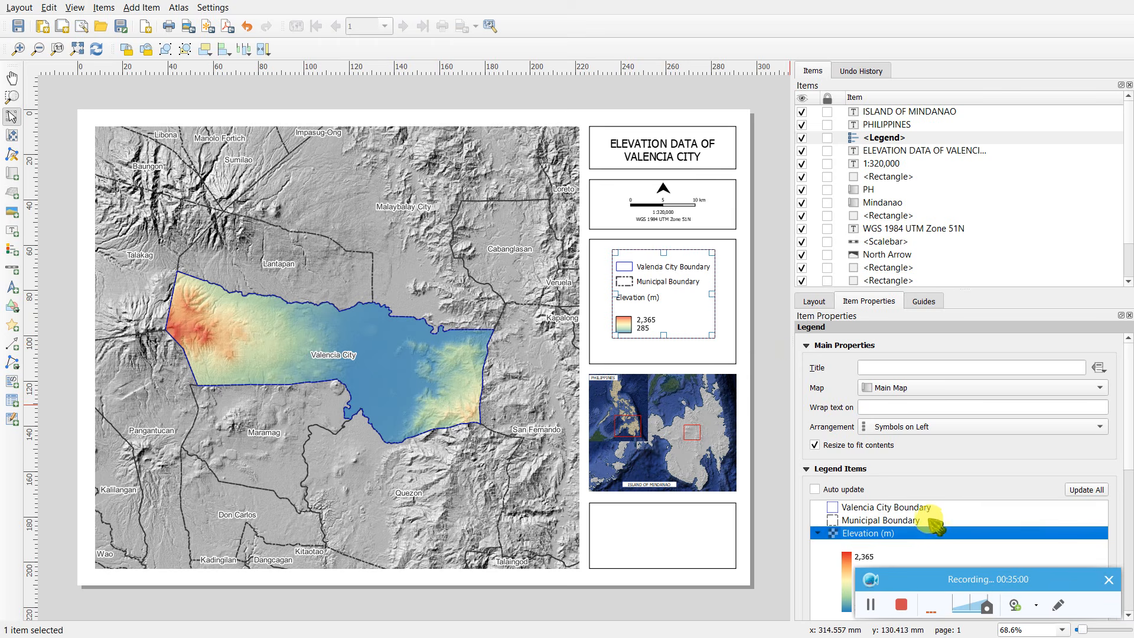
pyautogui.scroll(-3, 930, 472)
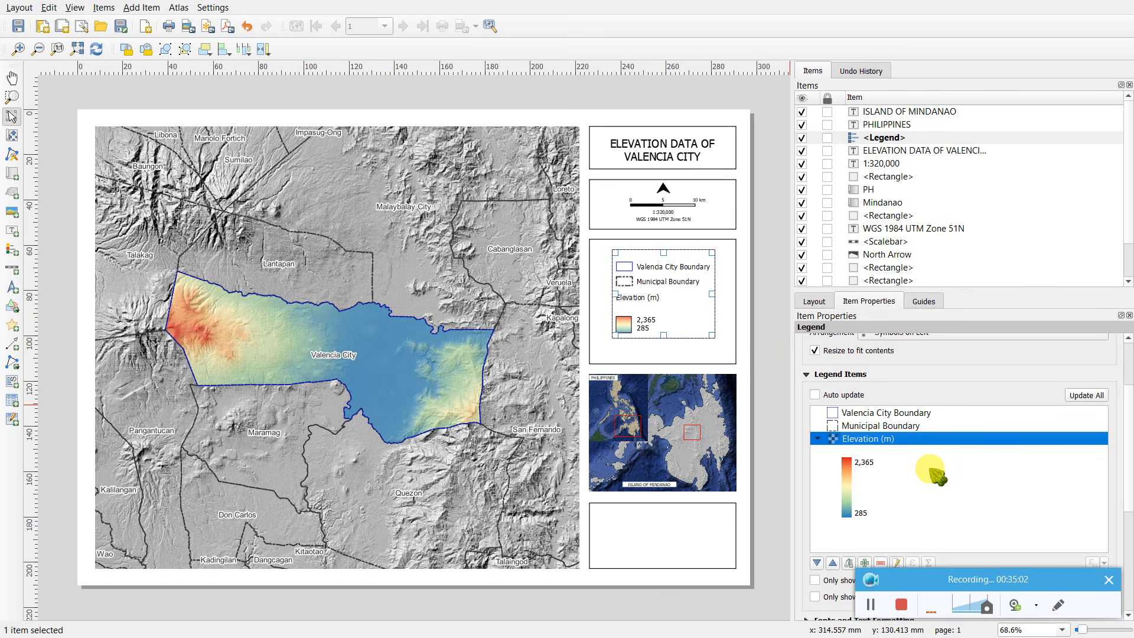
pyautogui.click(850, 487)
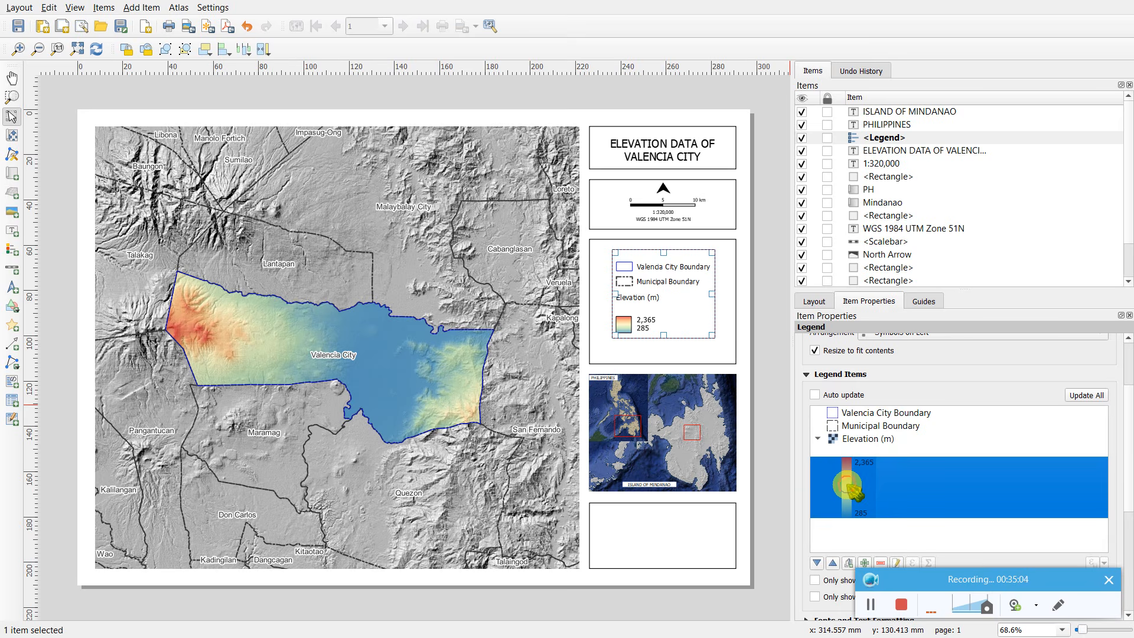
pyautogui.doubleClick(851, 488)
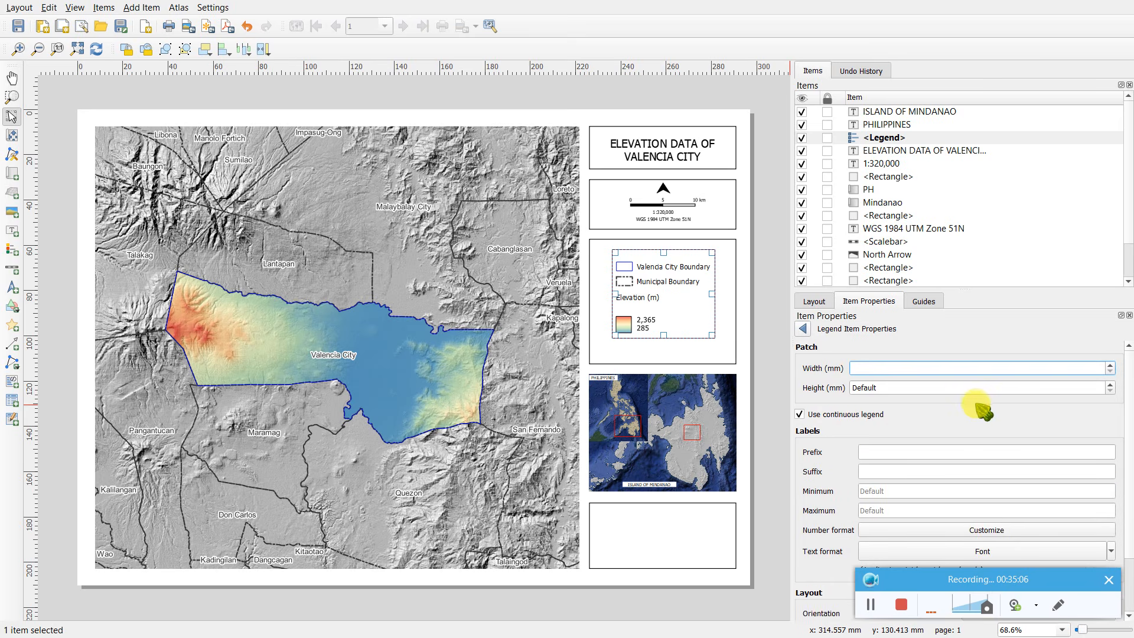
# - Try turning off the continuous legend for the elevation colour ramp, and turn it back on
pyautogui.click(800, 414)
pyautogui.scroll(-2, 835, 474)
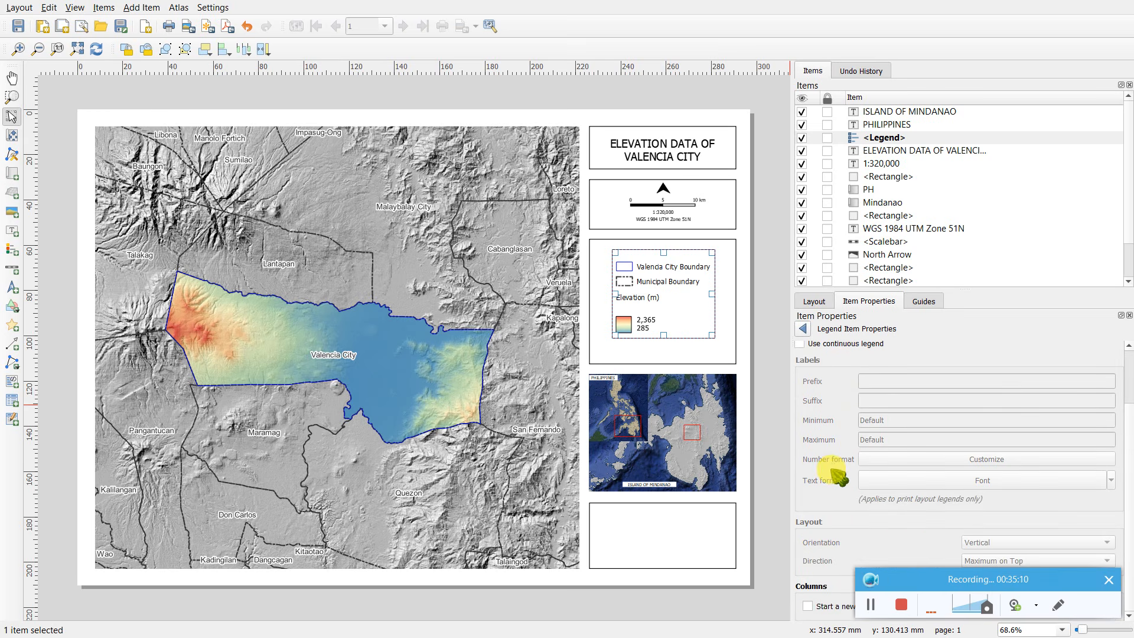
pyautogui.scroll(1, 830, 463)
pyautogui.scroll(-1, 837, 464)
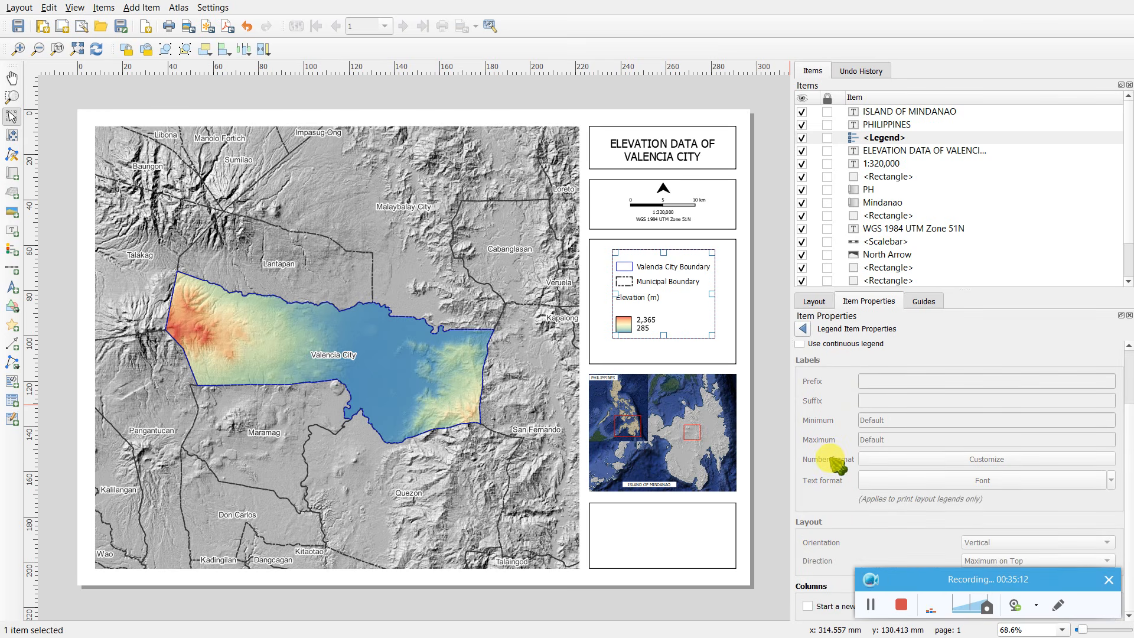
pyautogui.scroll(2, 827, 455)
pyautogui.click(800, 414)
pyautogui.scroll(-1, 843, 470)
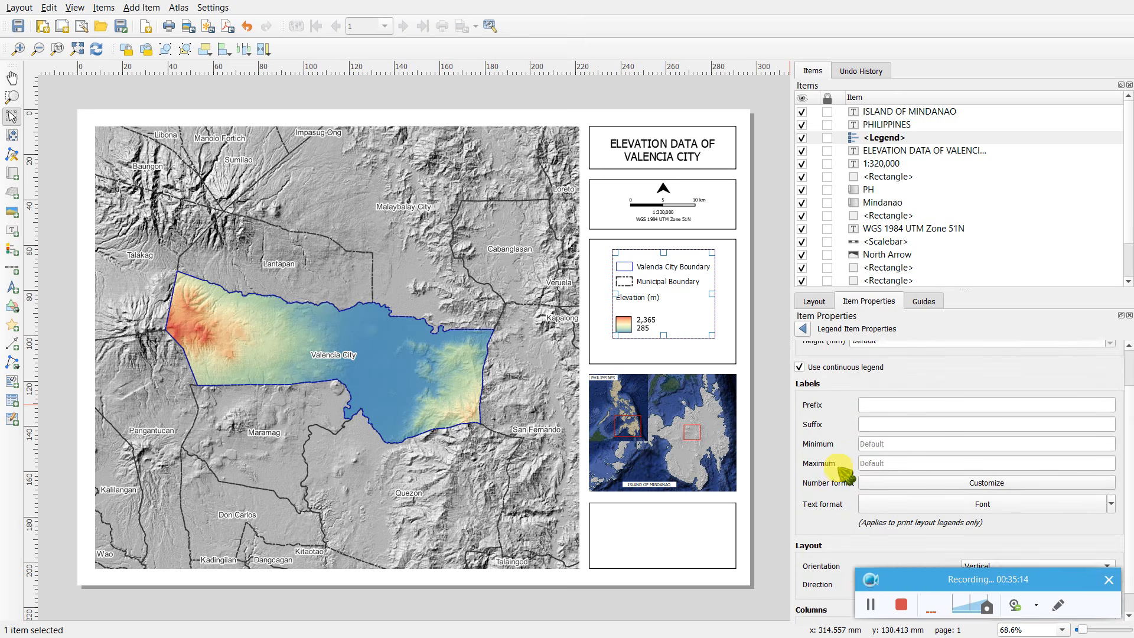
# - Set the elevation colour ramp's orientation to Horizontal and try starting a new column before it
pyautogui.scroll(-1, 844, 472)
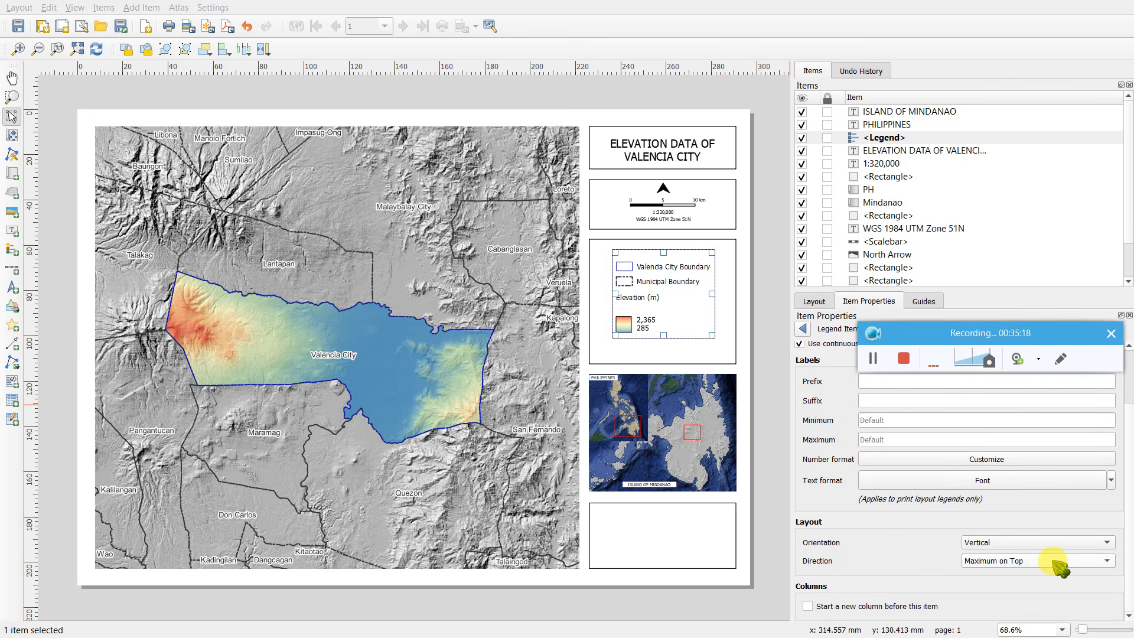
pyautogui.click(1042, 542)
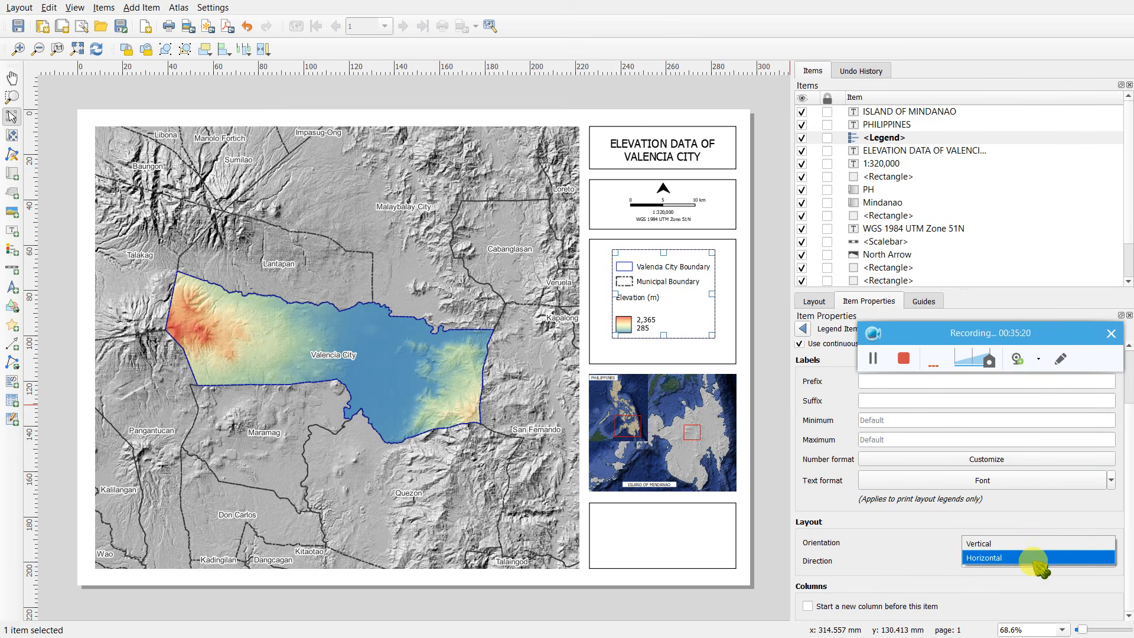
pyautogui.click(1037, 561)
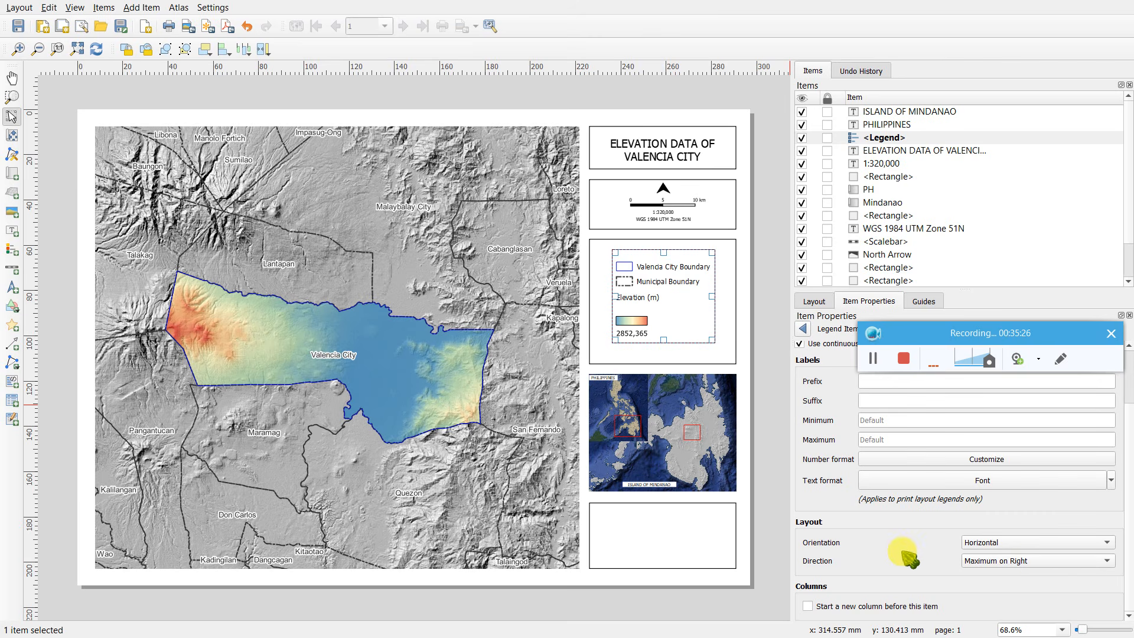
pyautogui.click(807, 606)
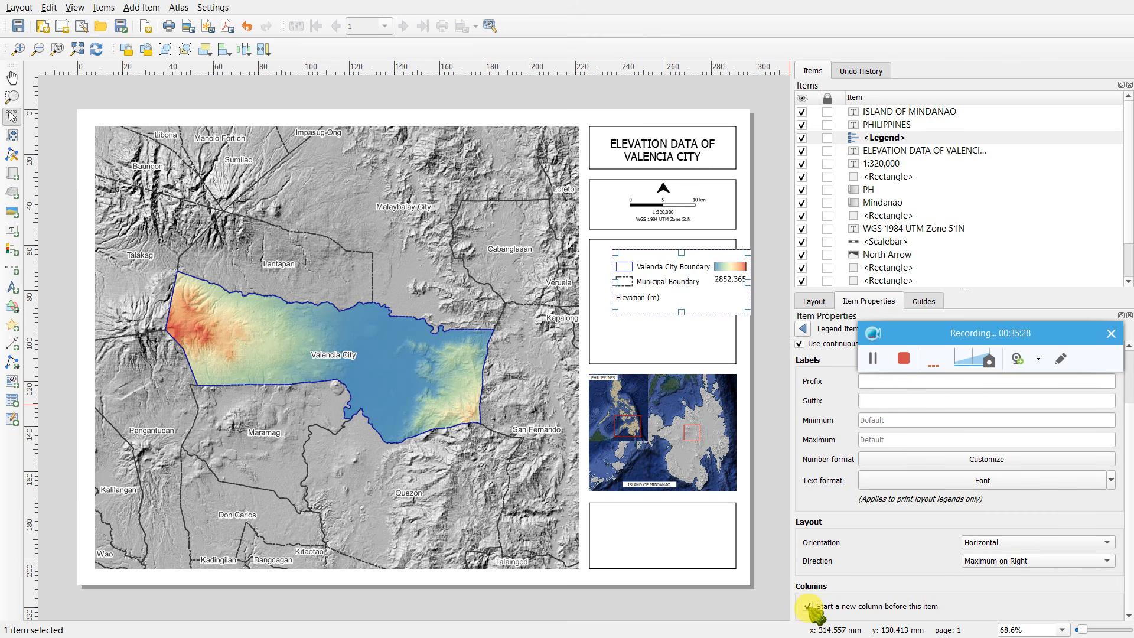
pyautogui.click(808, 606)
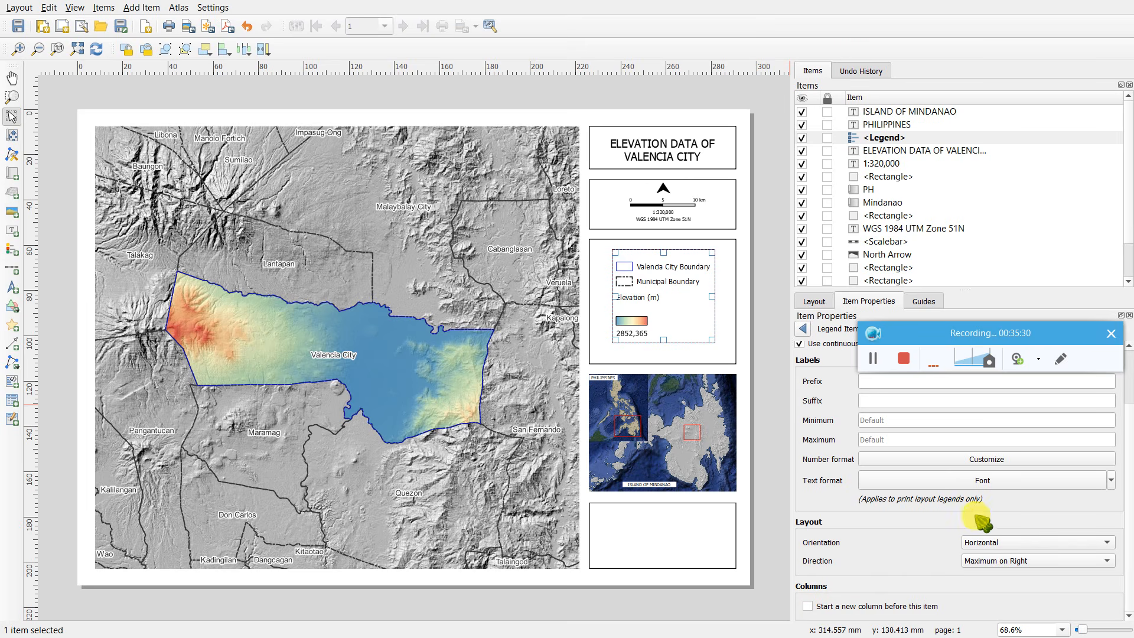
# - Set the elevation colour ramp's orientation back to Vertical
pyautogui.scroll(1, 933, 499)
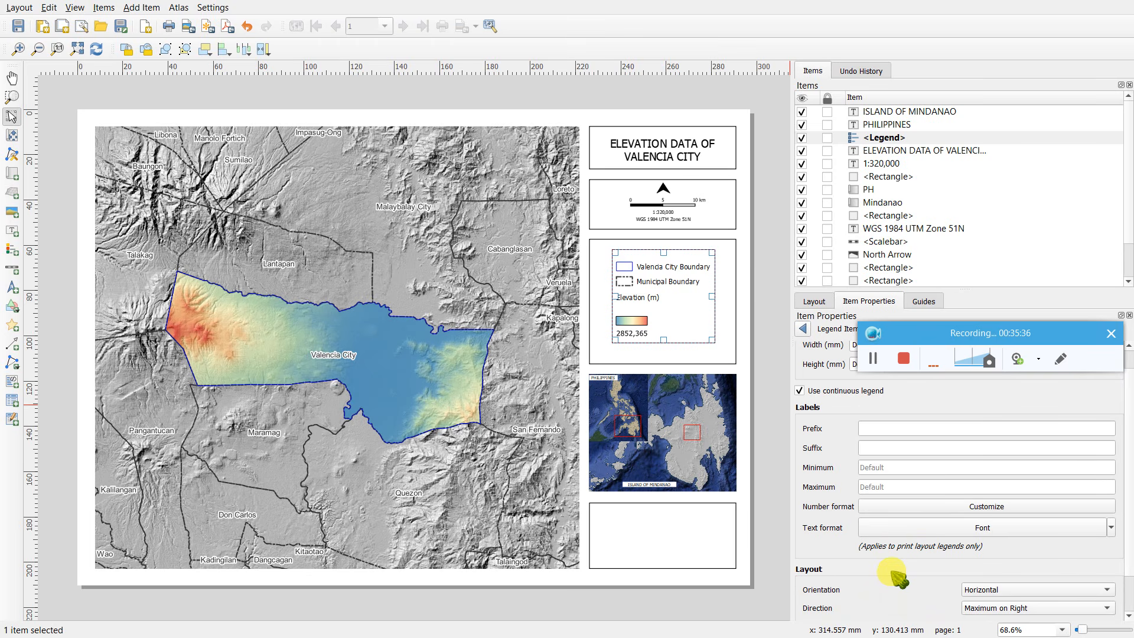
pyautogui.scroll(-1, 897, 579)
pyautogui.click(969, 542)
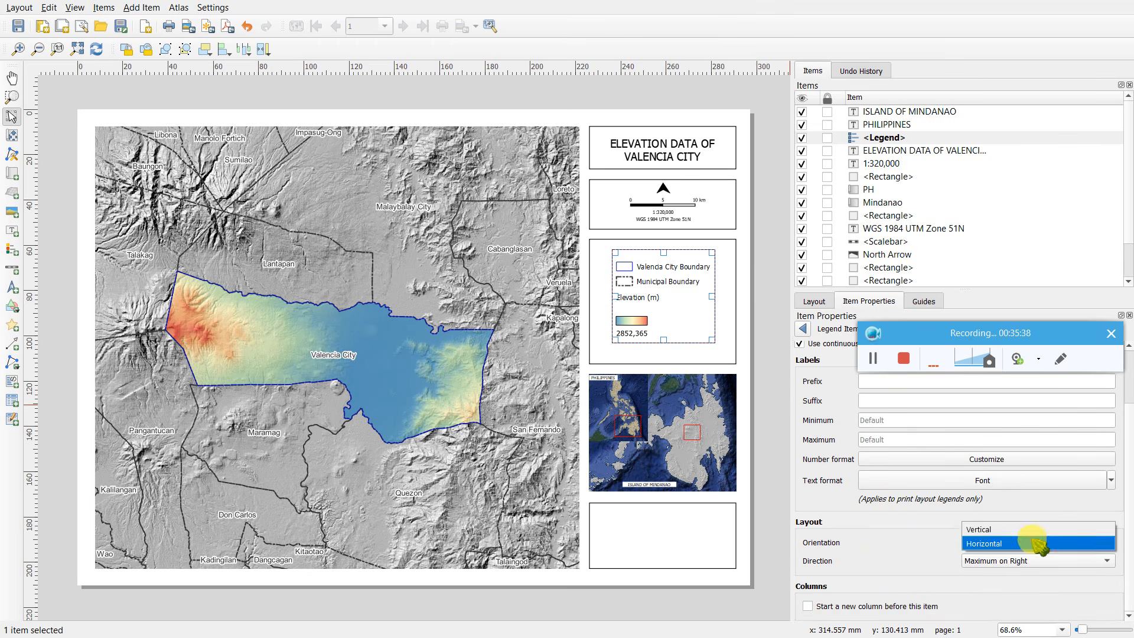
pyautogui.click(1001, 542)
pyautogui.click(1005, 540)
pyautogui.click(1003, 526)
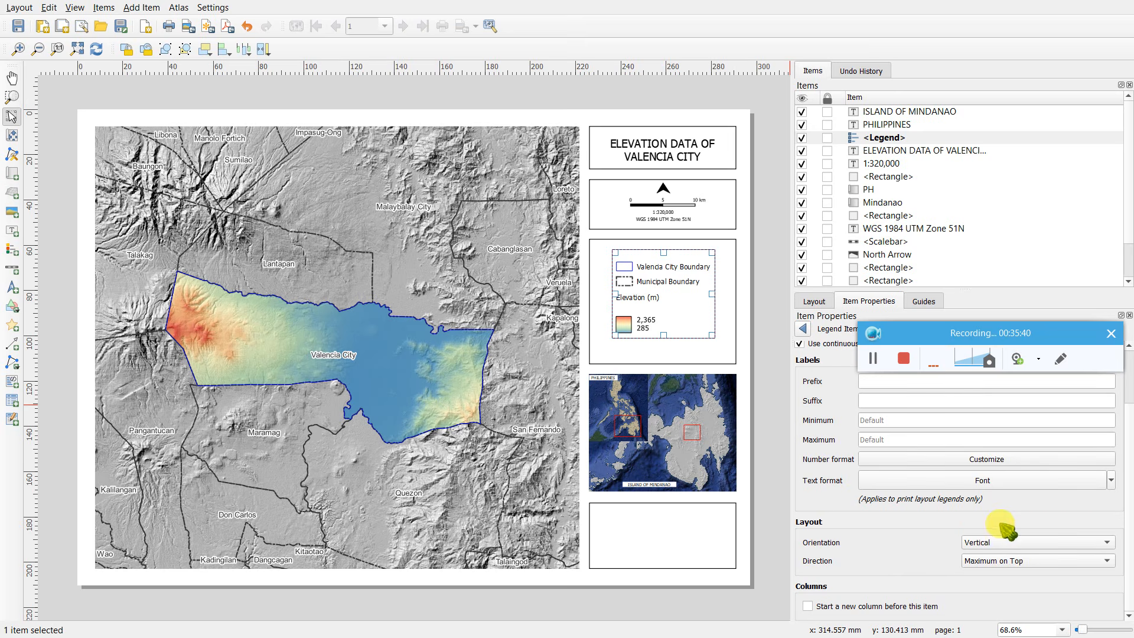
# - Turn off the continuous legend for the elevation colour ramp and return to the legend's main properties
pyautogui.scroll(1, 922, 532)
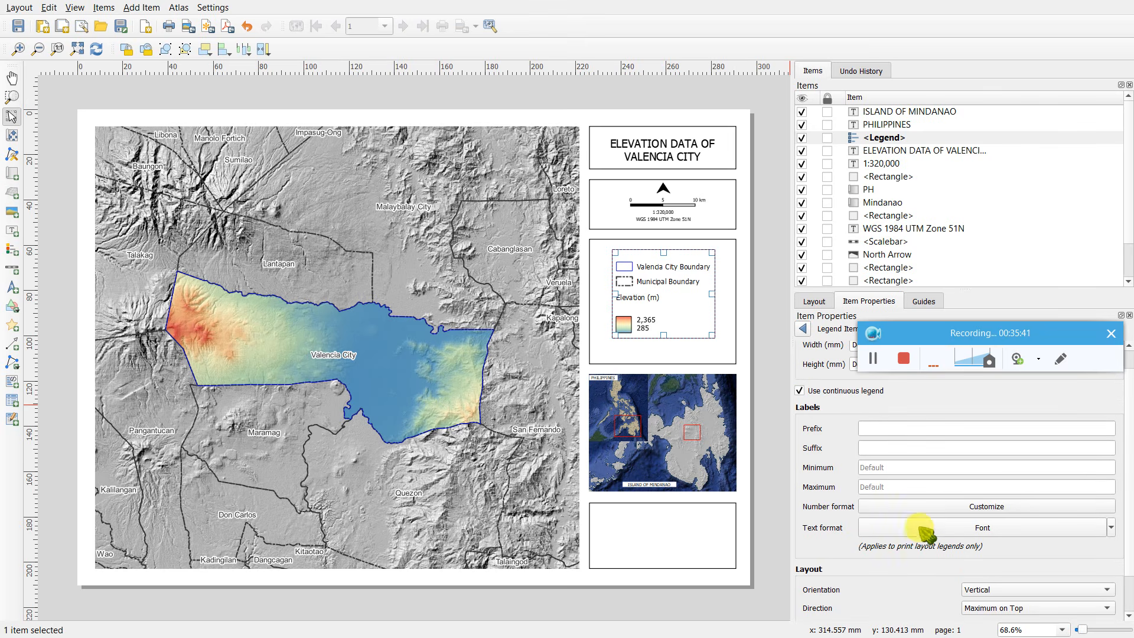
pyautogui.click(800, 390)
pyautogui.scroll(-1, 855, 540)
pyautogui.scroll(2, 855, 541)
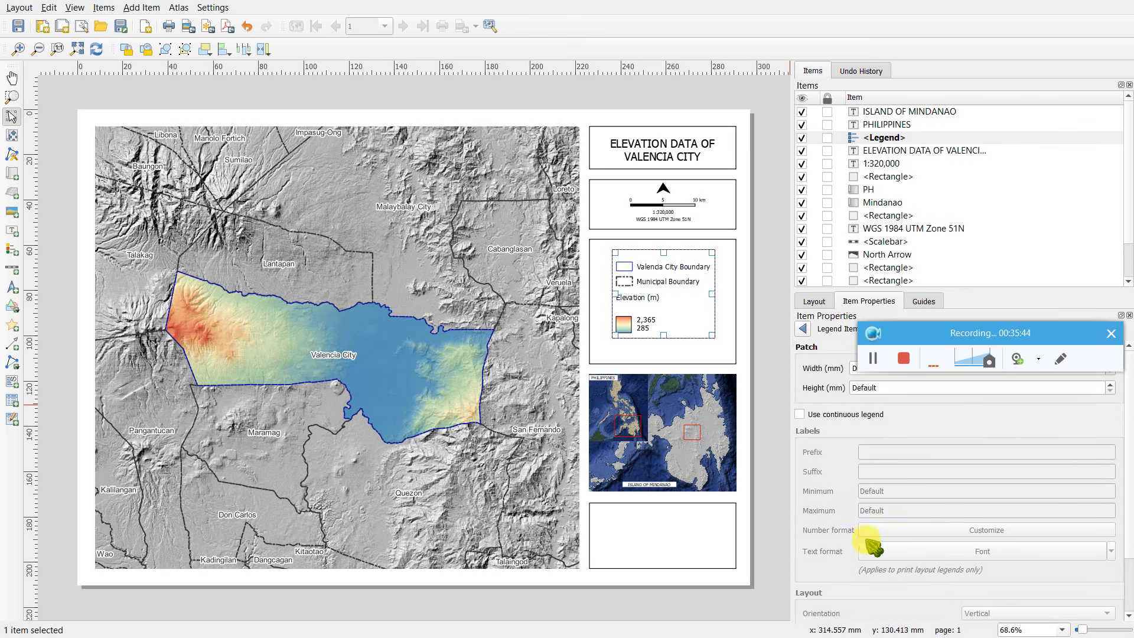
pyautogui.moveTo(1000, 329); pyautogui.dragTo(978, 561)
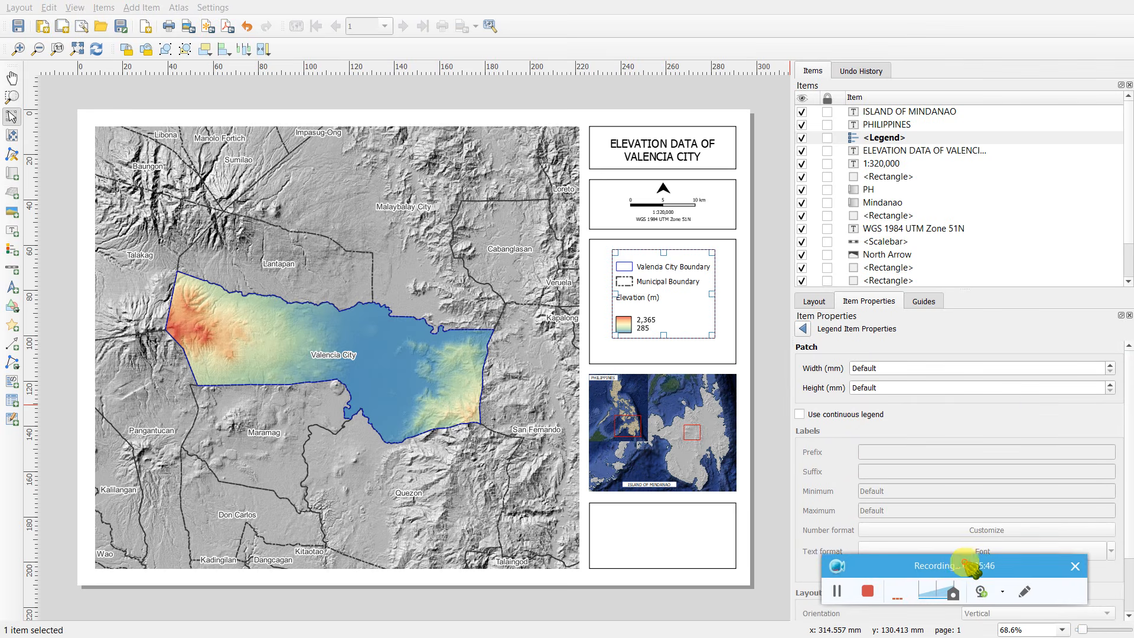
pyautogui.click(903, 370)
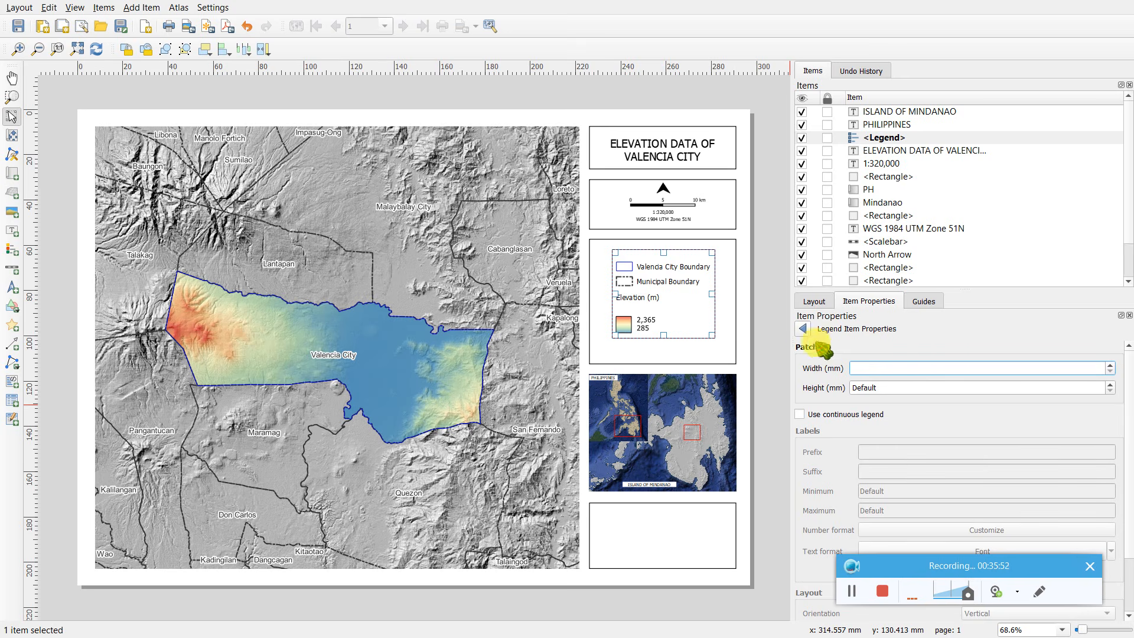
pyautogui.click(803, 328)
# - Examine the legend's spacing settings and deselect the legend
pyautogui.scroll(-4, 939, 466)
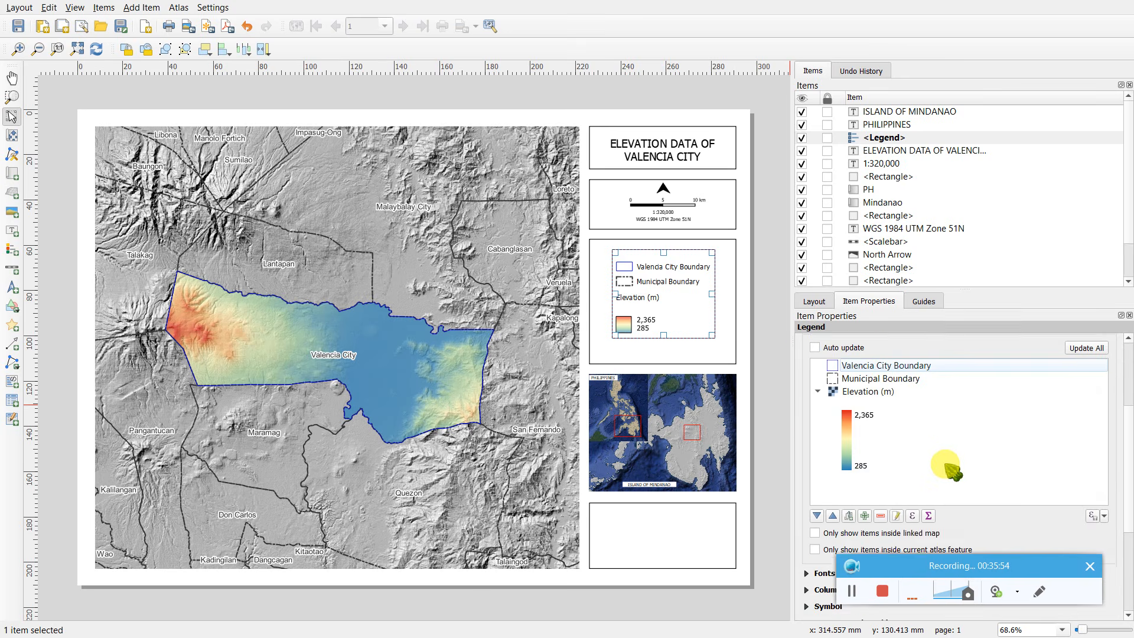
pyautogui.scroll(-2, 1016, 446)
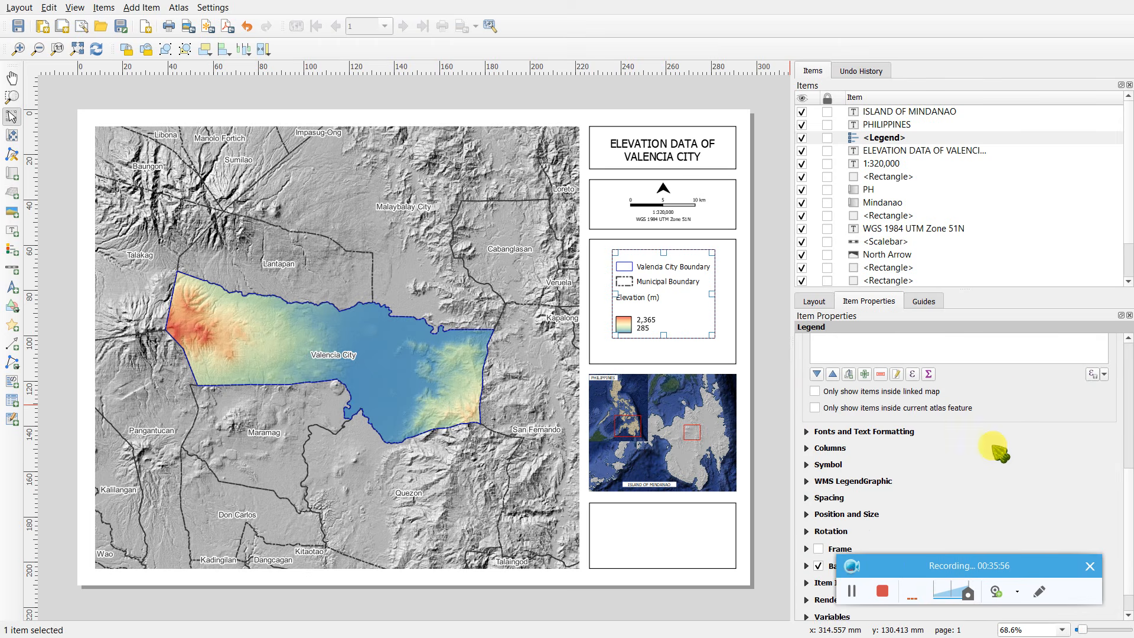
pyautogui.click(808, 498)
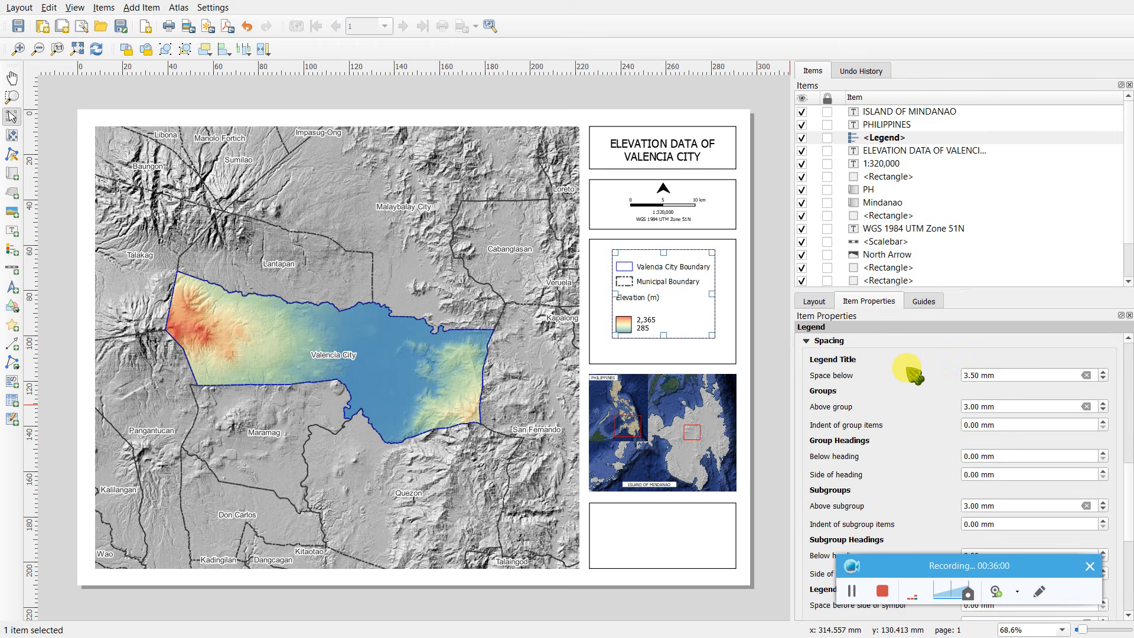
pyautogui.click(809, 342)
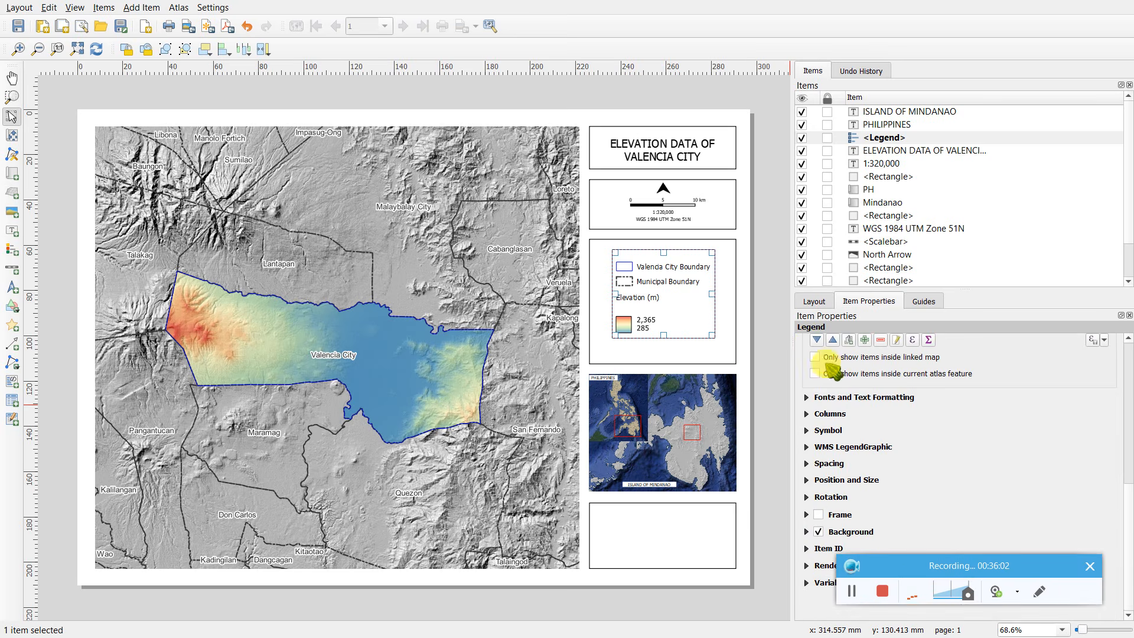
pyautogui.scroll(2, 910, 405)
pyautogui.click(767, 319)
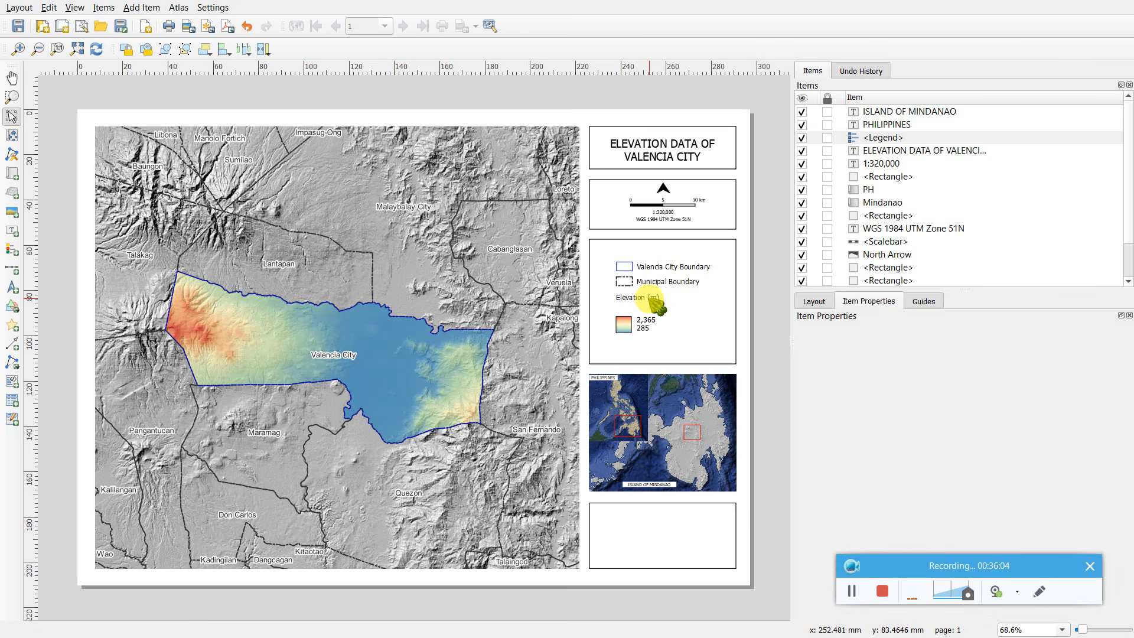
# - Add the title LEGEND to the map legend in the frame below the scale bar, leaving the legend deselected
pyautogui.moveTo(656, 304); pyautogui.dragTo(655, 307)
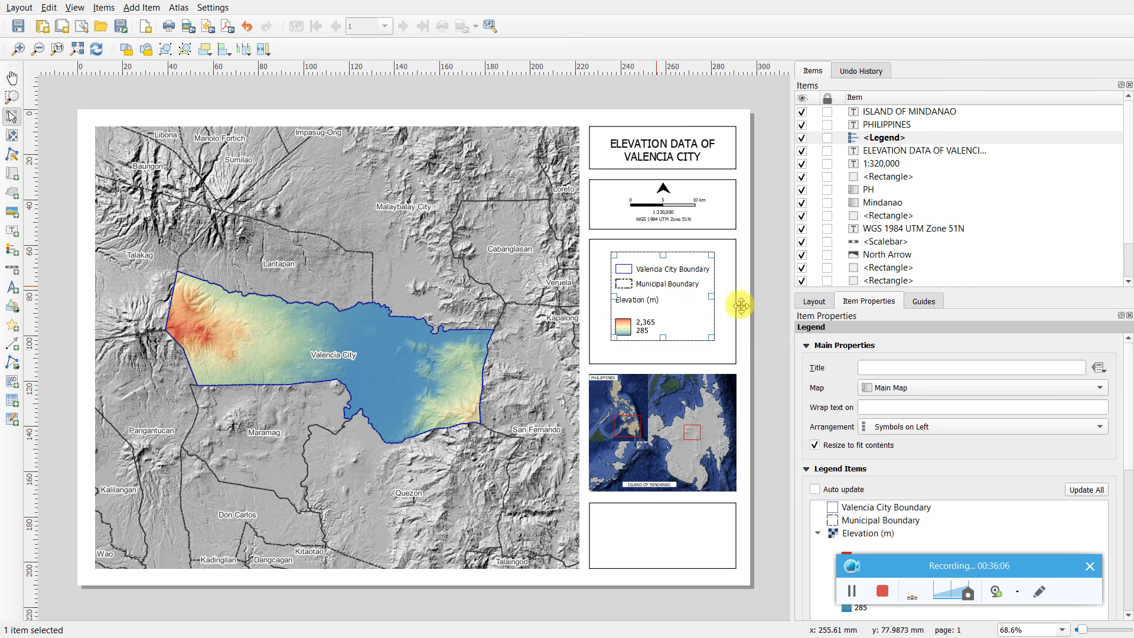
pyautogui.click(879, 364)
pyautogui.write('LEGEND')
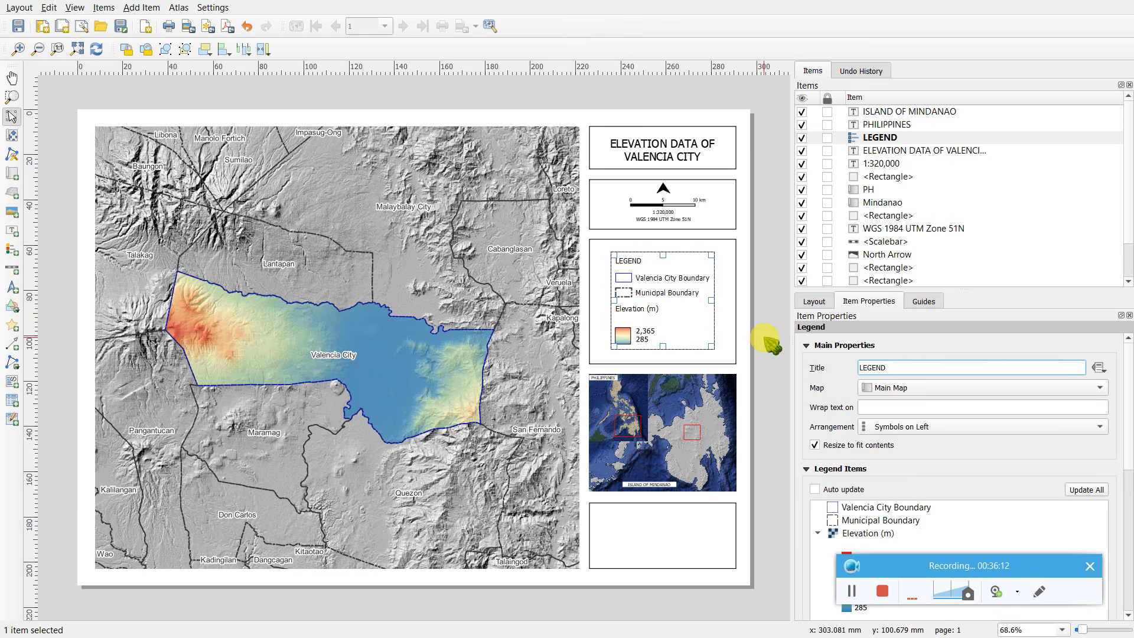
pyautogui.click(768, 342)
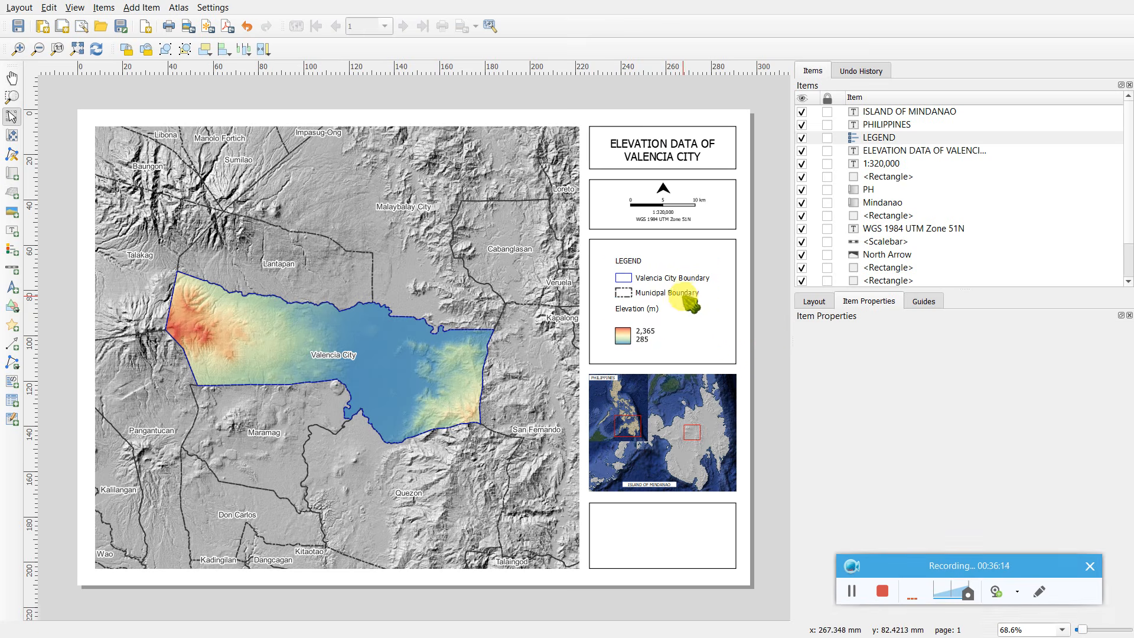
pyautogui.click(686, 298)
pyautogui.click(769, 335)
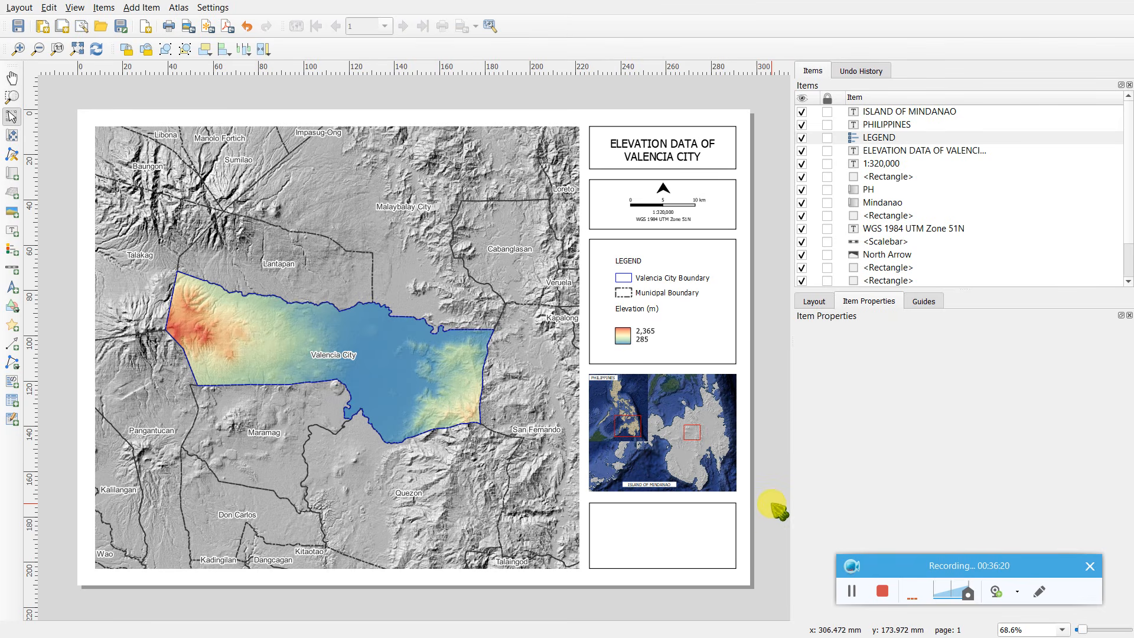
# - Copy the WGS 1984 UTM Zone 51N label and place the copy near the upper edge of the empty frame below the inset maps
pyautogui.scroll(-1, 771, 520)
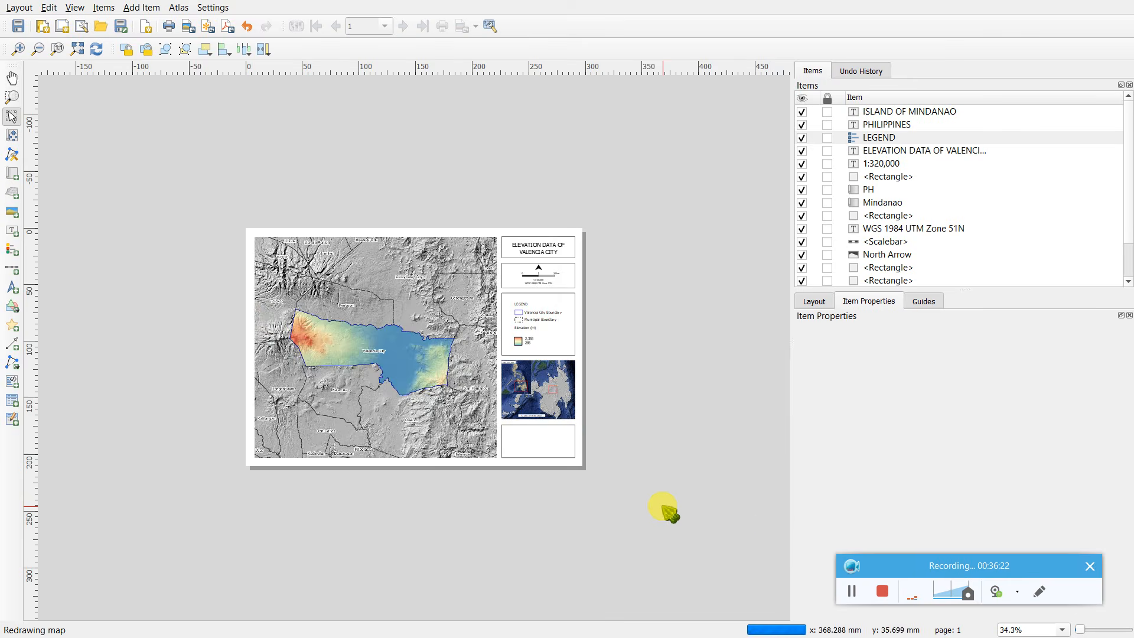
pyautogui.scroll(1, 662, 507)
pyautogui.scroll(1, 770, 548)
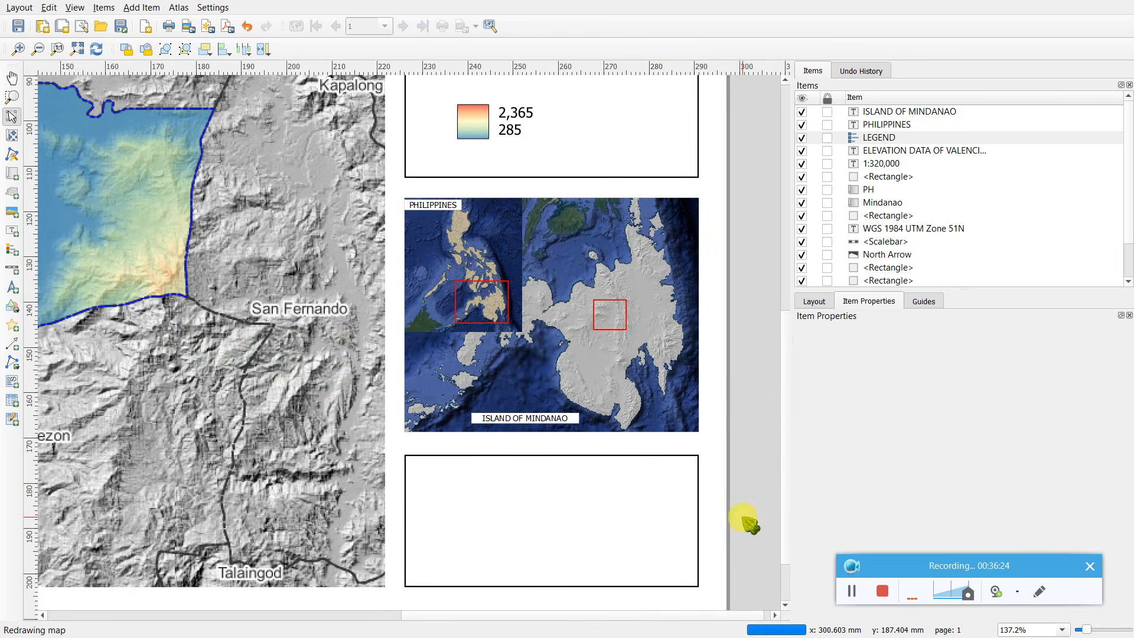
pyautogui.scroll(-1, 780, 425)
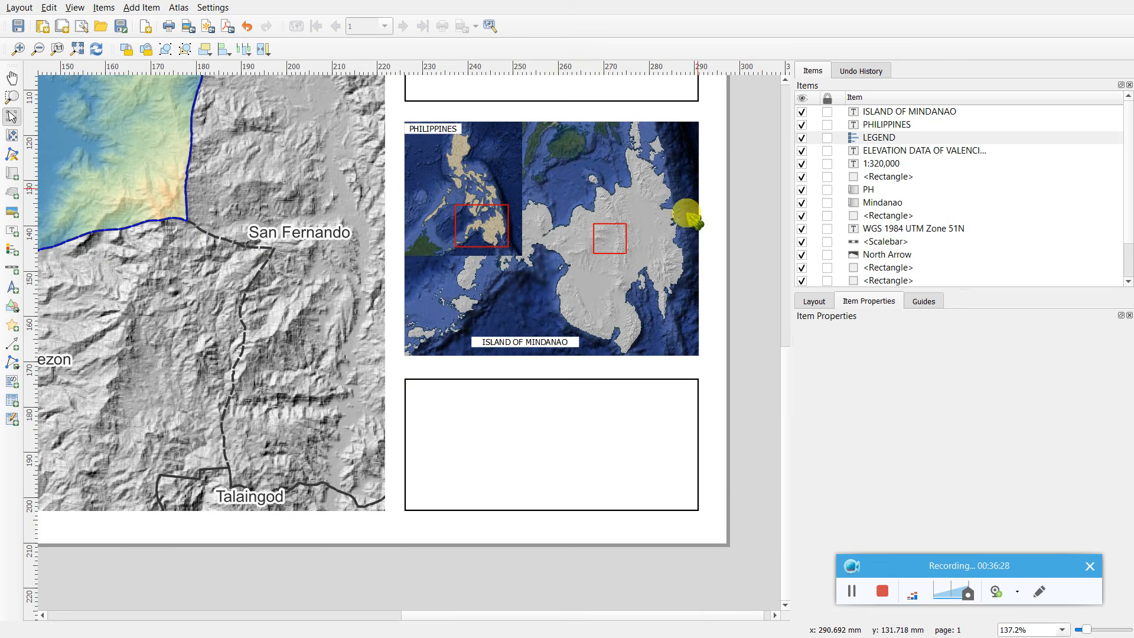
pyautogui.scroll(1, 748, 275)
pyautogui.scroll(-1, 753, 272)
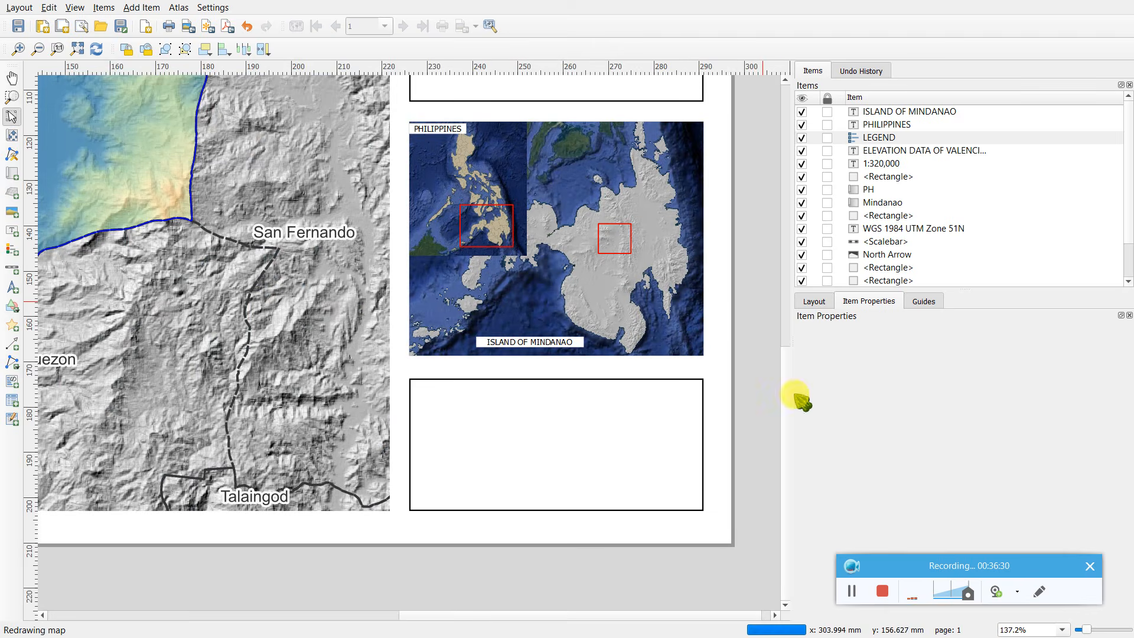
pyautogui.scroll(4, 785, 254)
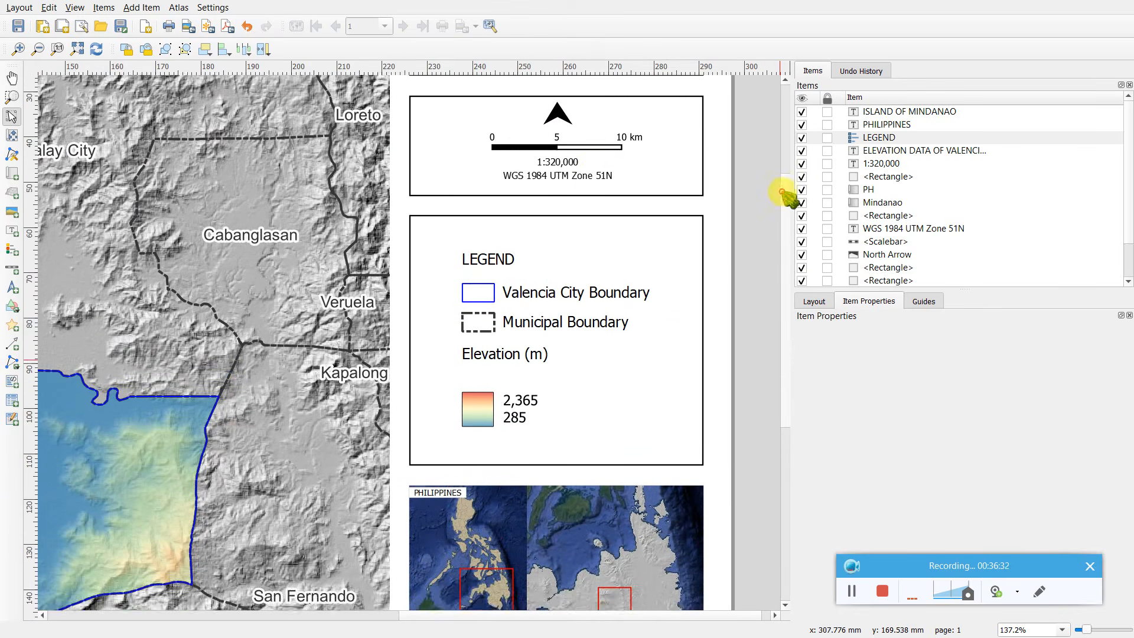
pyautogui.click(594, 198)
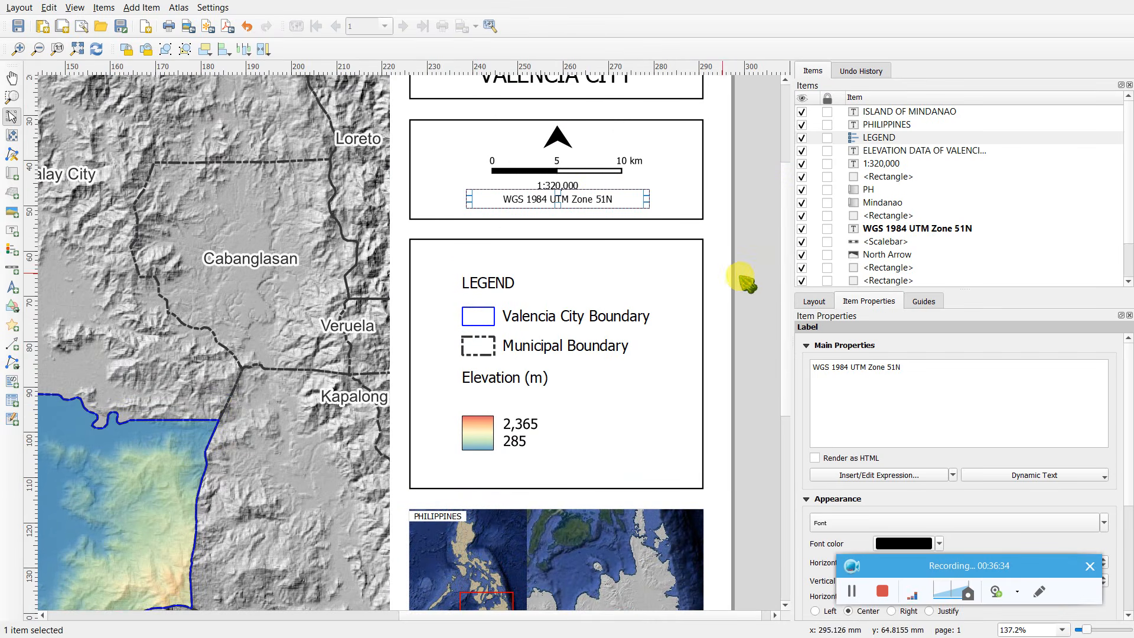
pyautogui.click(745, 280)
pyautogui.scroll(-2, 748, 281)
pyautogui.scroll(1, 608, 384)
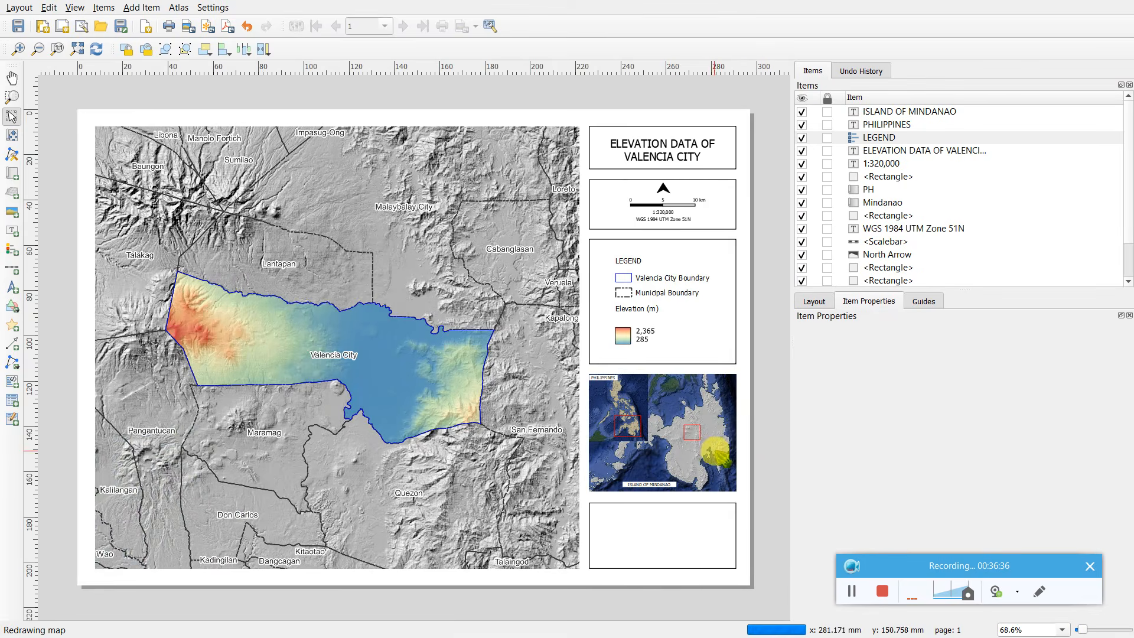
pyautogui.hotkey('ctrl', 'v')
pyautogui.moveTo(709, 447); pyautogui.dragTo(612, 506)
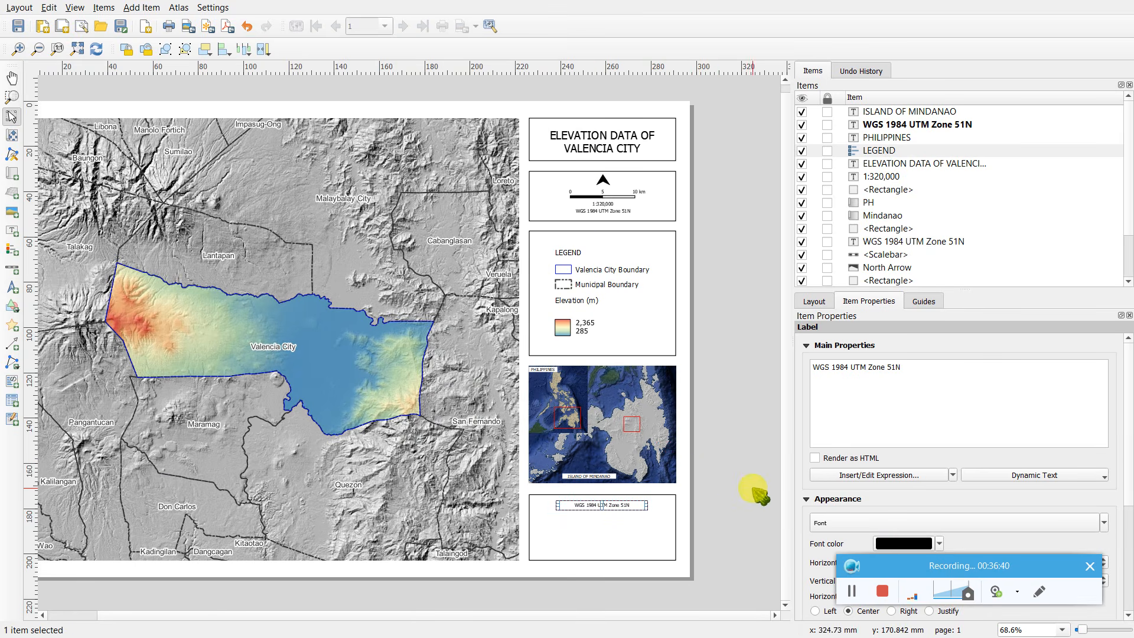
pyautogui.click(747, 486)
# - Replace the copied label's text with the heading SOURCES, a blank line and OpenTopography - DEM
pyautogui.scroll(-1, 667, 511)
pyautogui.scroll(2, 649, 509)
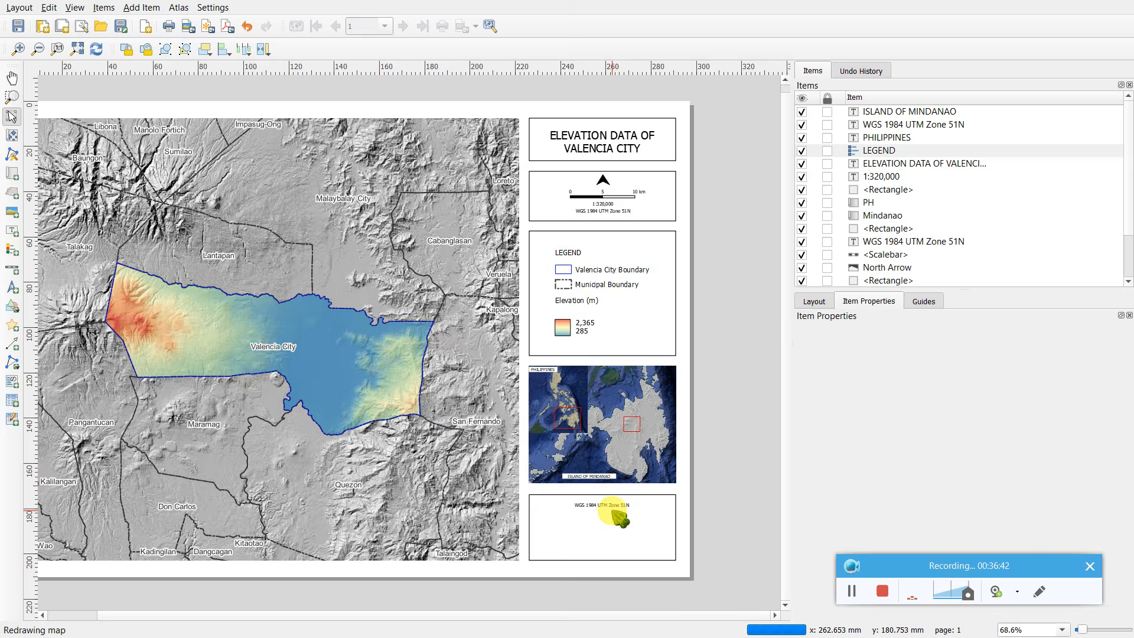
pyautogui.click(622, 499)
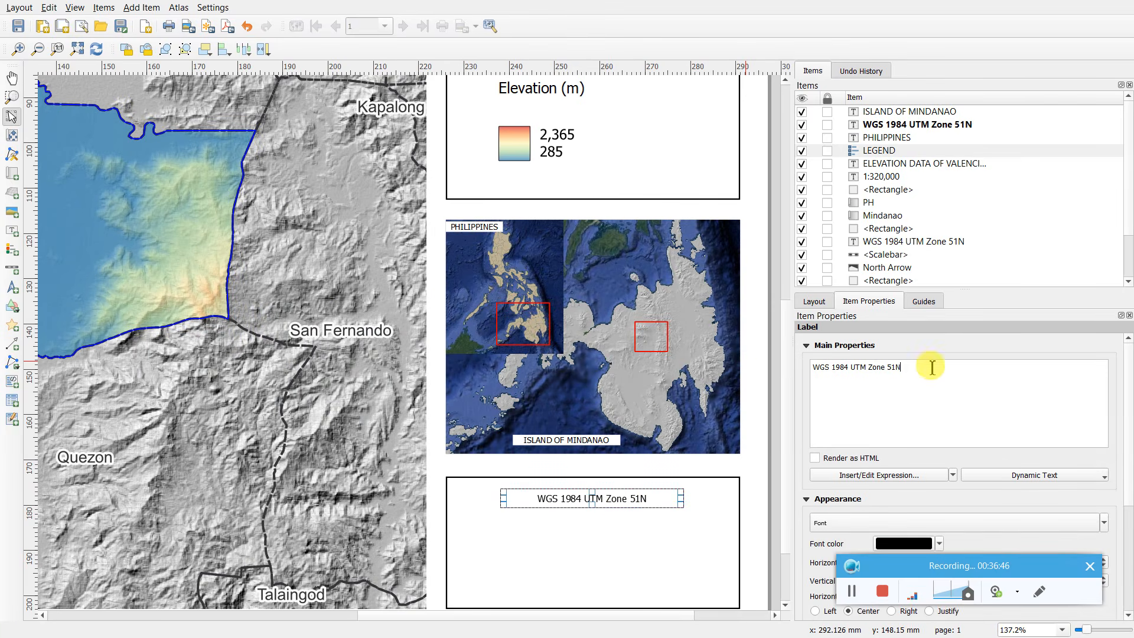
pyautogui.moveTo(932, 367); pyautogui.dragTo(792, 365)
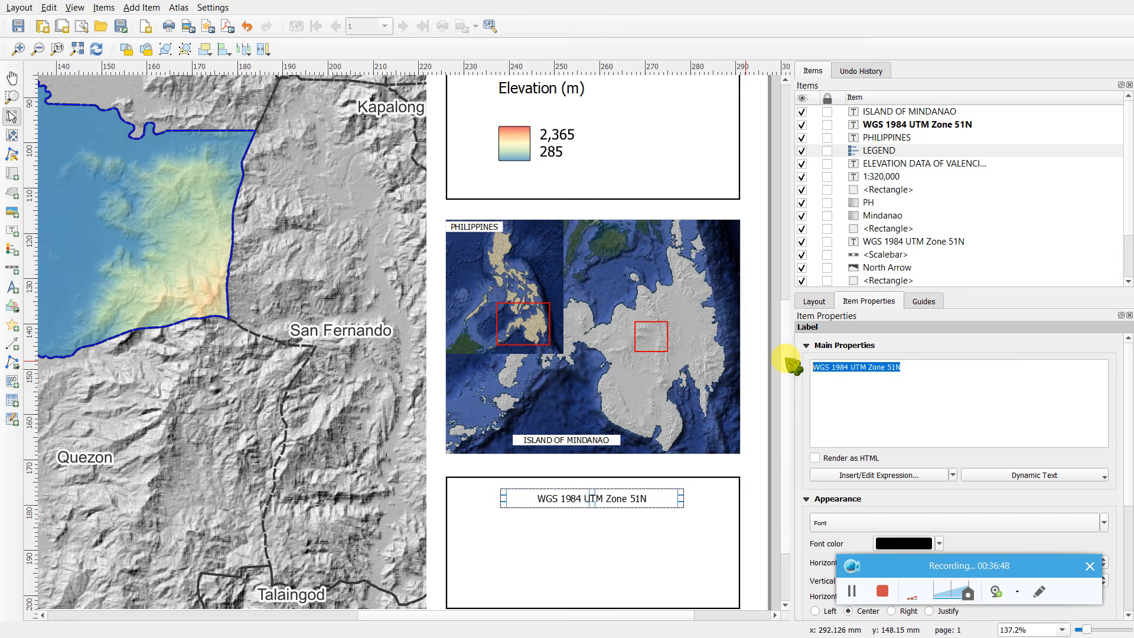
pyautogui.write('SOUR')
pyautogui.write('CES')
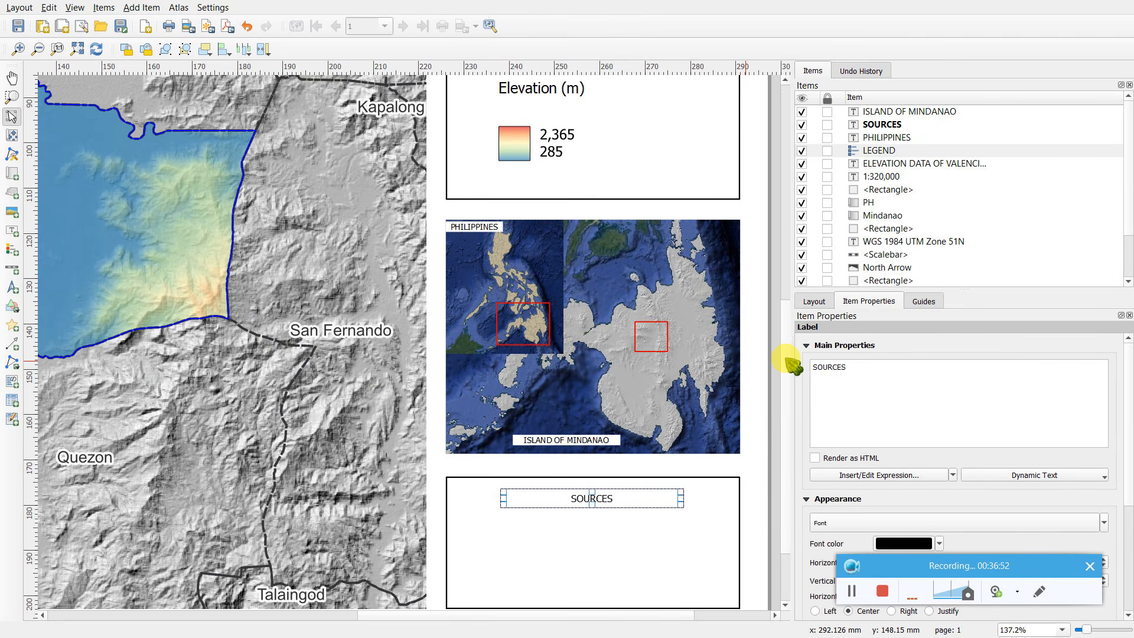
pyautogui.press('Return')
pyautogui.write('OpenTop')
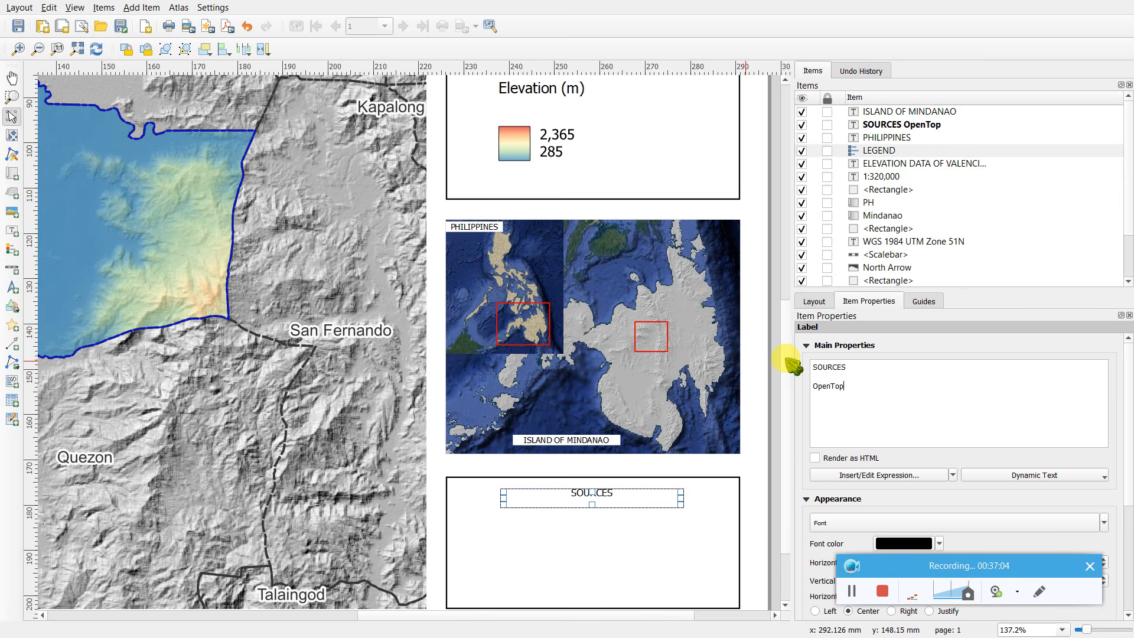
pyautogui.write('ography - DEM')
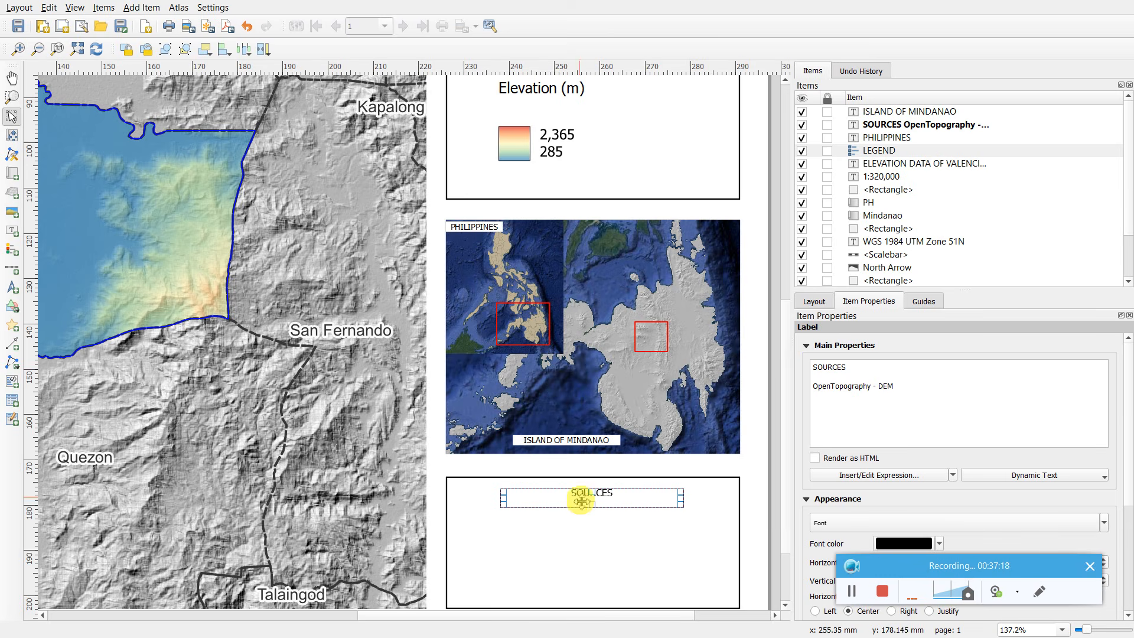
# - Enlarge the sources label's box downward and add the lines GADM.org - Admin Boundary and Google Earth Image
pyautogui.moveTo(591, 505); pyautogui.dragTo(591, 563)
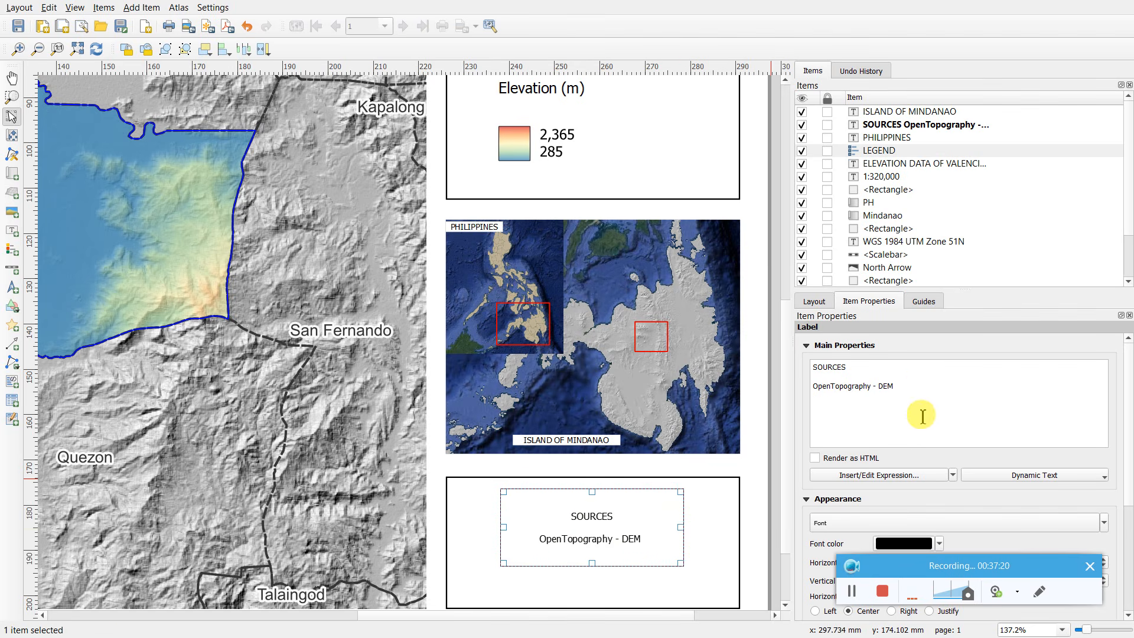
pyautogui.click(920, 390)
pyautogui.press('BackSpace')
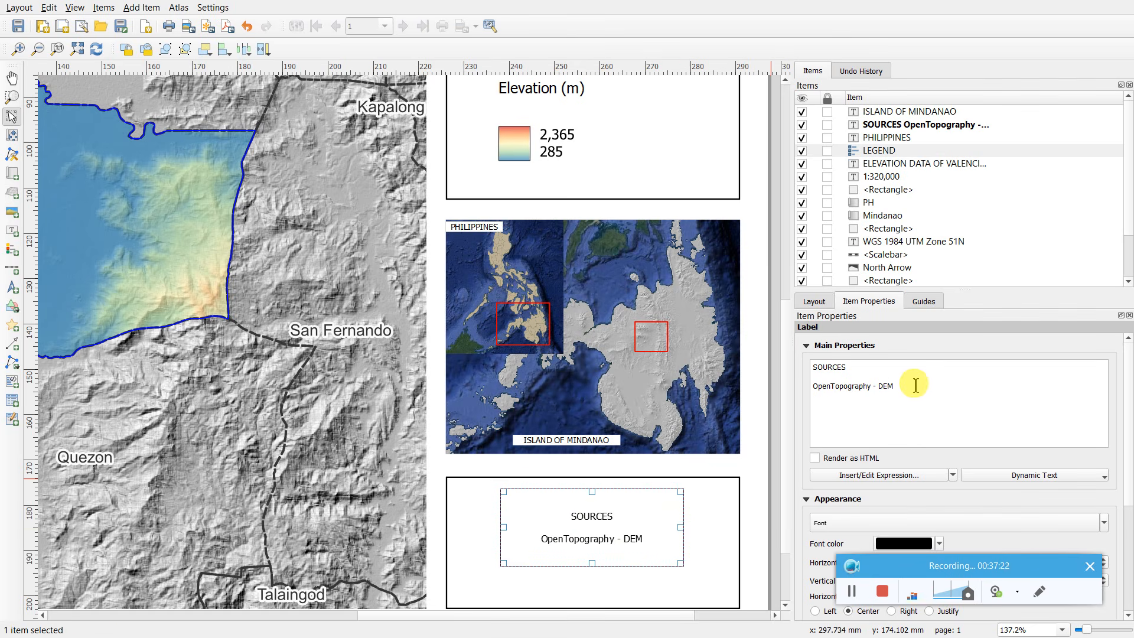
pyautogui.press('Return')
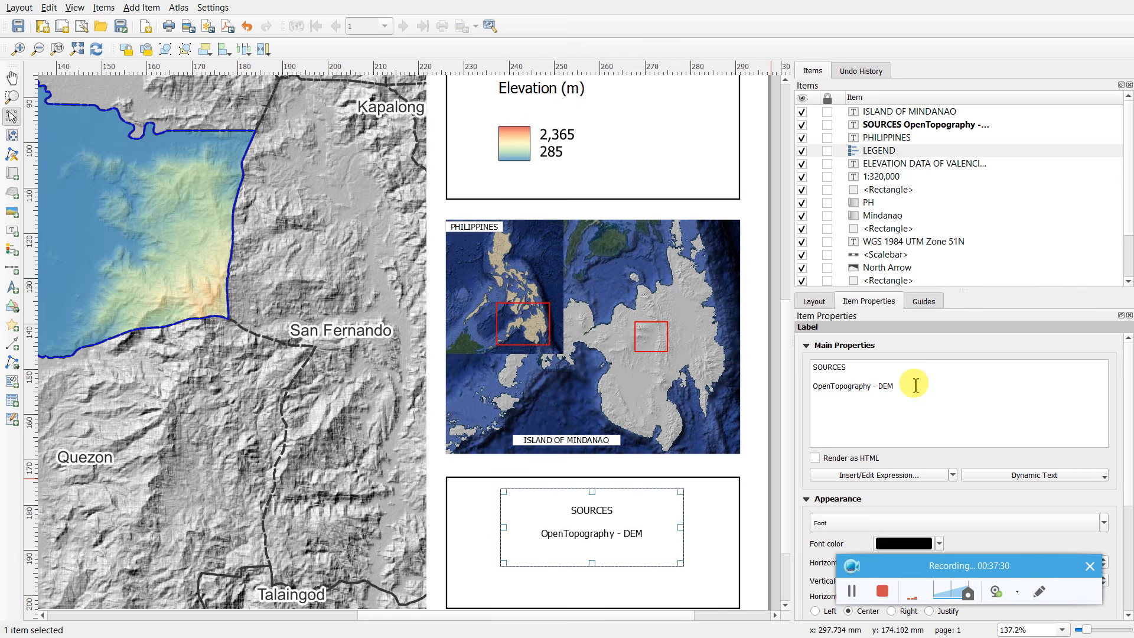
pyautogui.write('GADM.org - Admin Boundary')
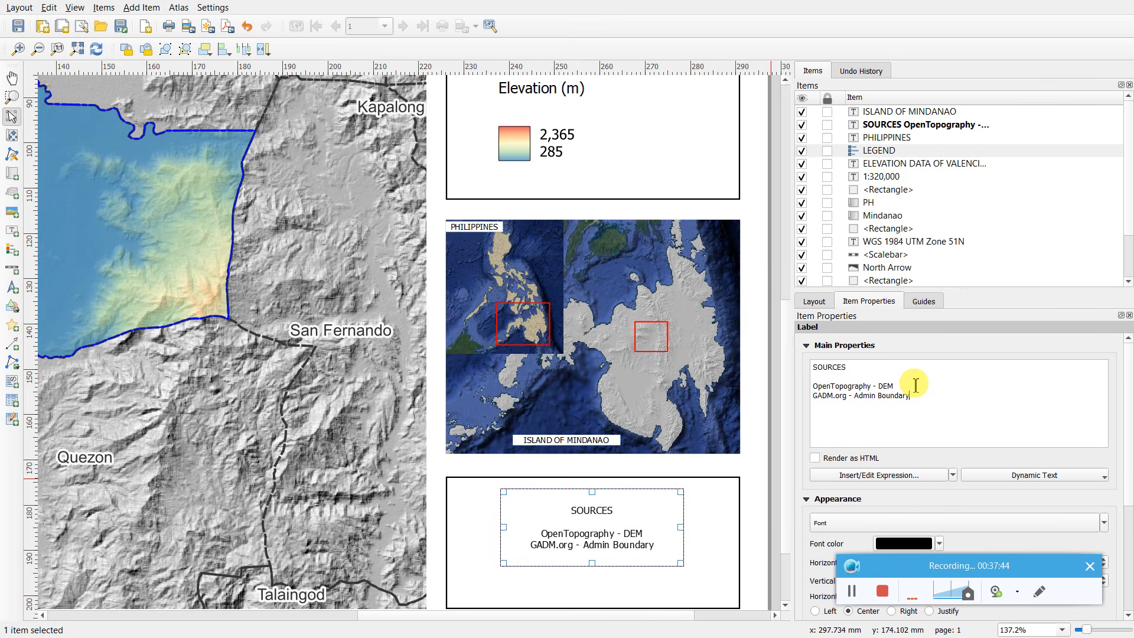
pyautogui.press('Return')
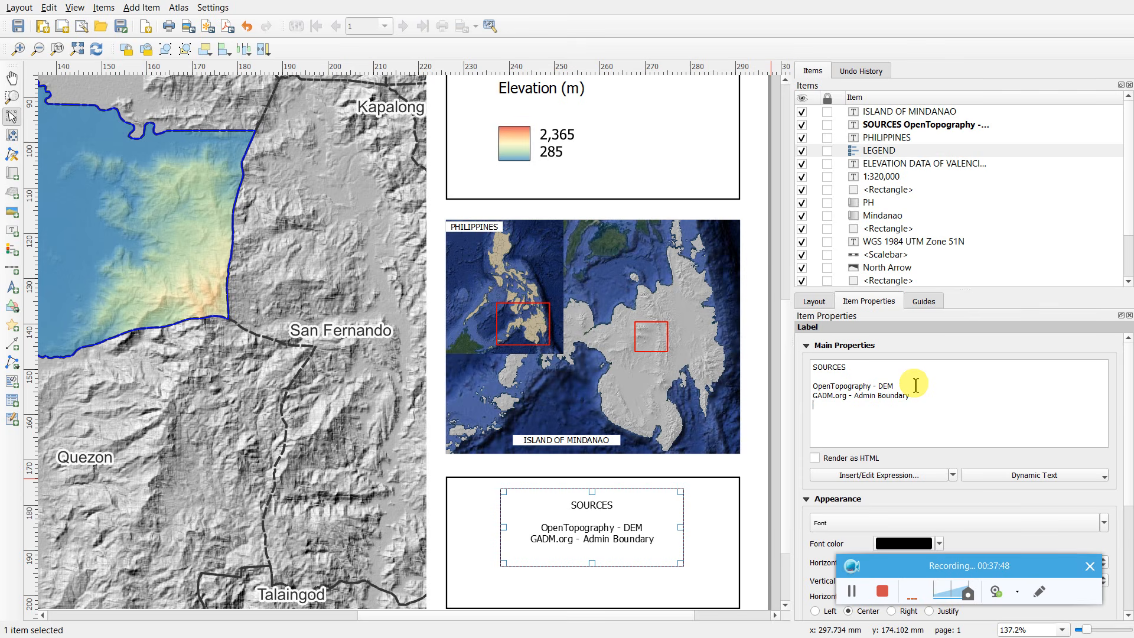
pyautogui.write('Google Earth Image')
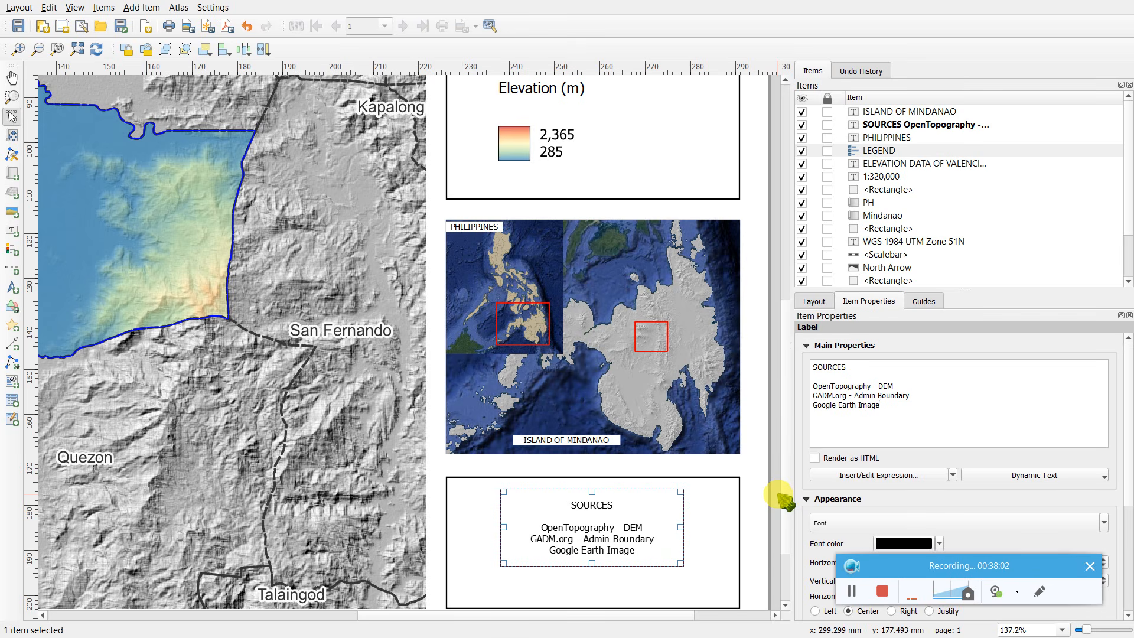
# - Move the sources label up to the upper edge of its frame and shorten its box to fit the text
pyautogui.click(626, 549)
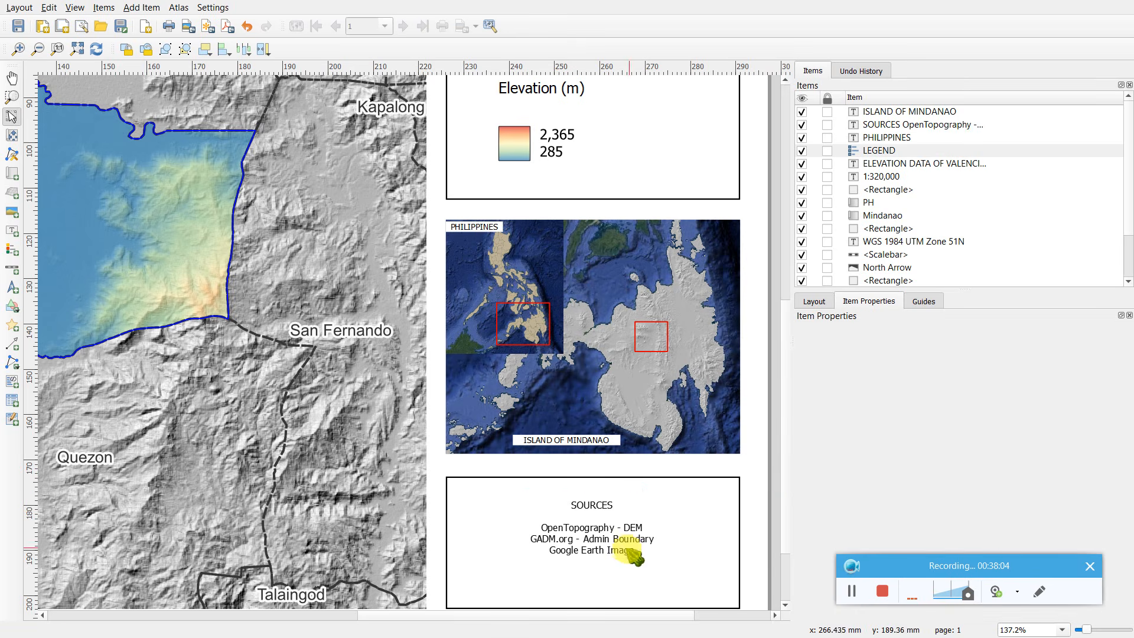
pyautogui.press('Up')
pyautogui.press('Up')
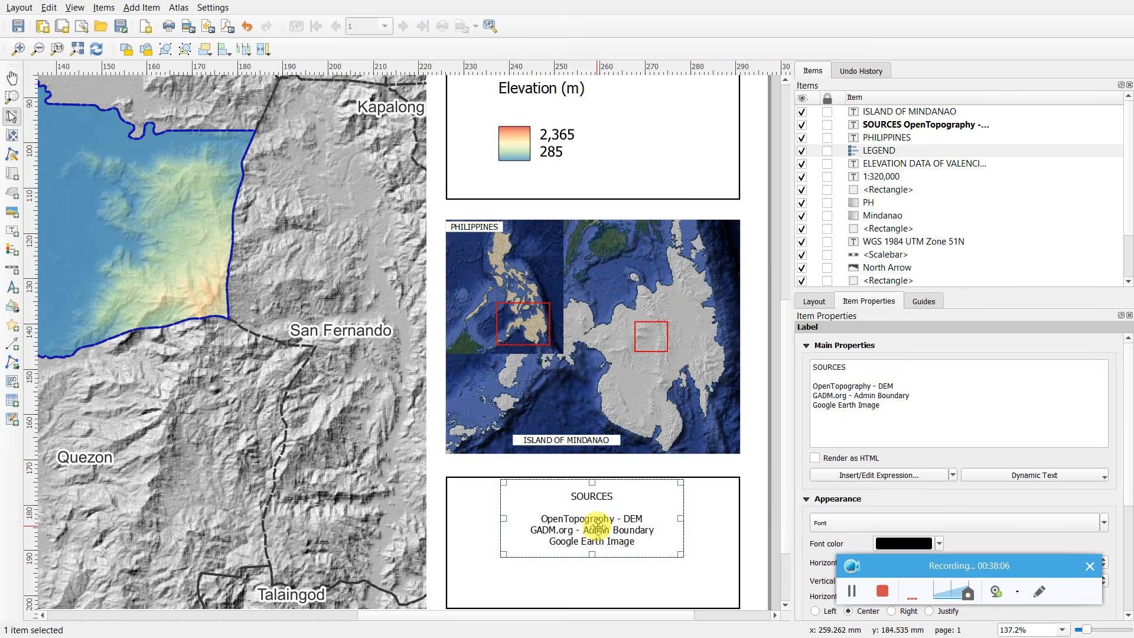
pyautogui.moveTo(592, 553); pyautogui.dragTo(592, 539)
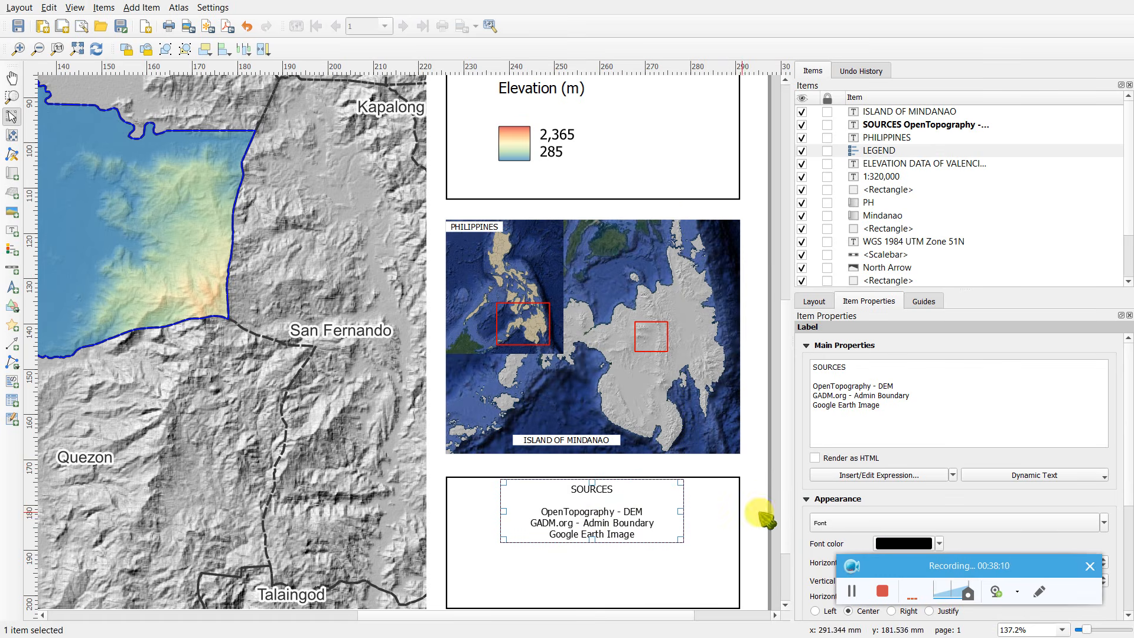
pyautogui.click(776, 505)
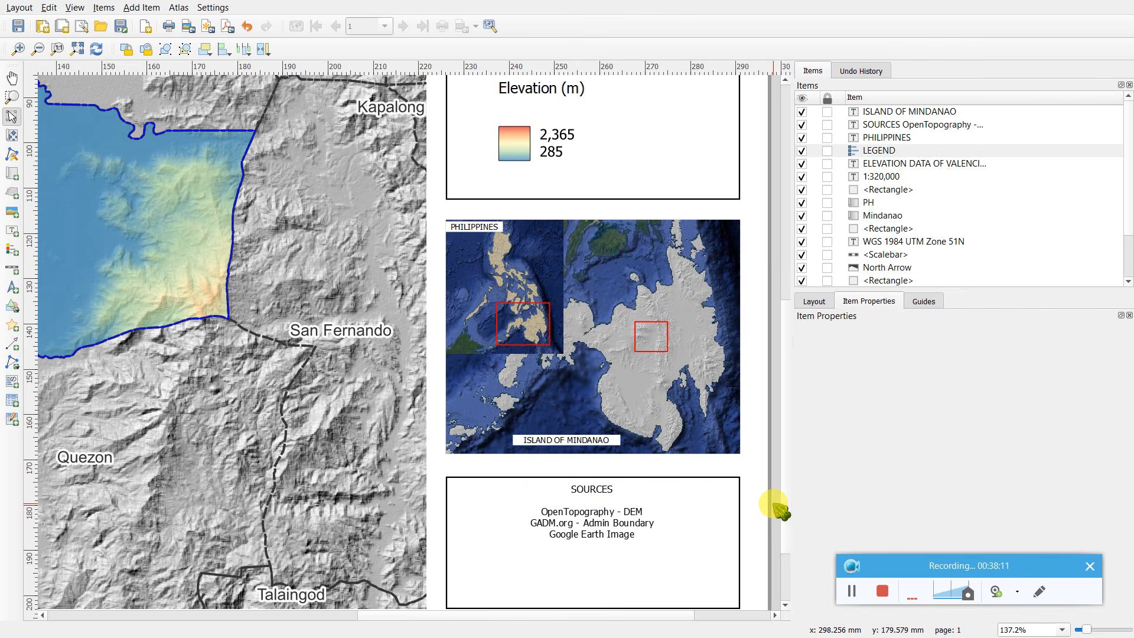
pyautogui.click(600, 521)
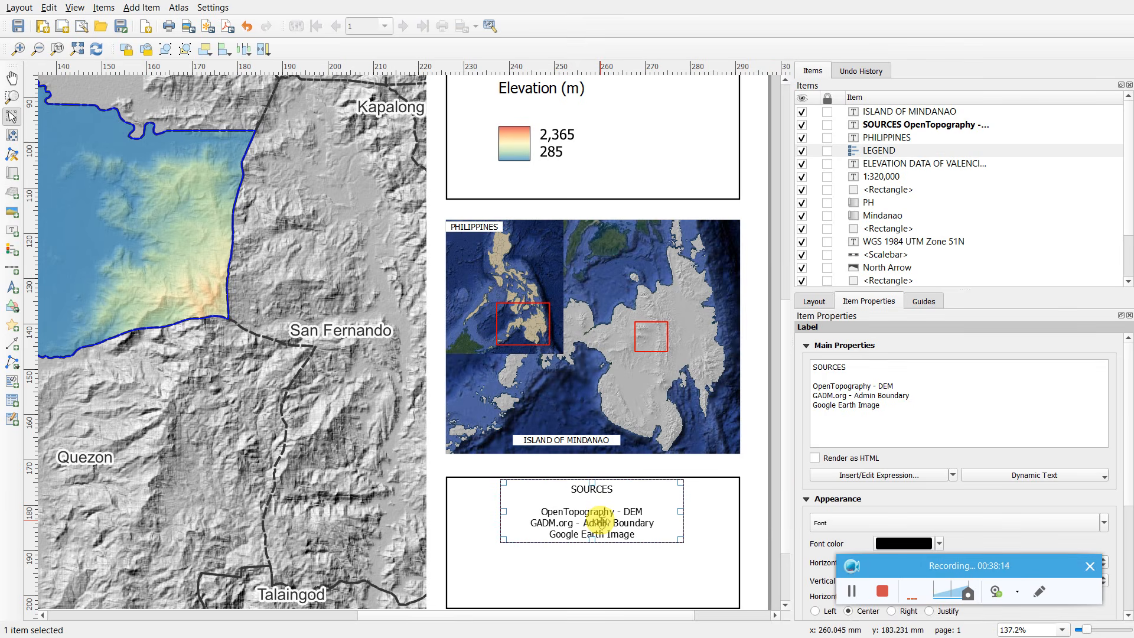
pyautogui.click(775, 475)
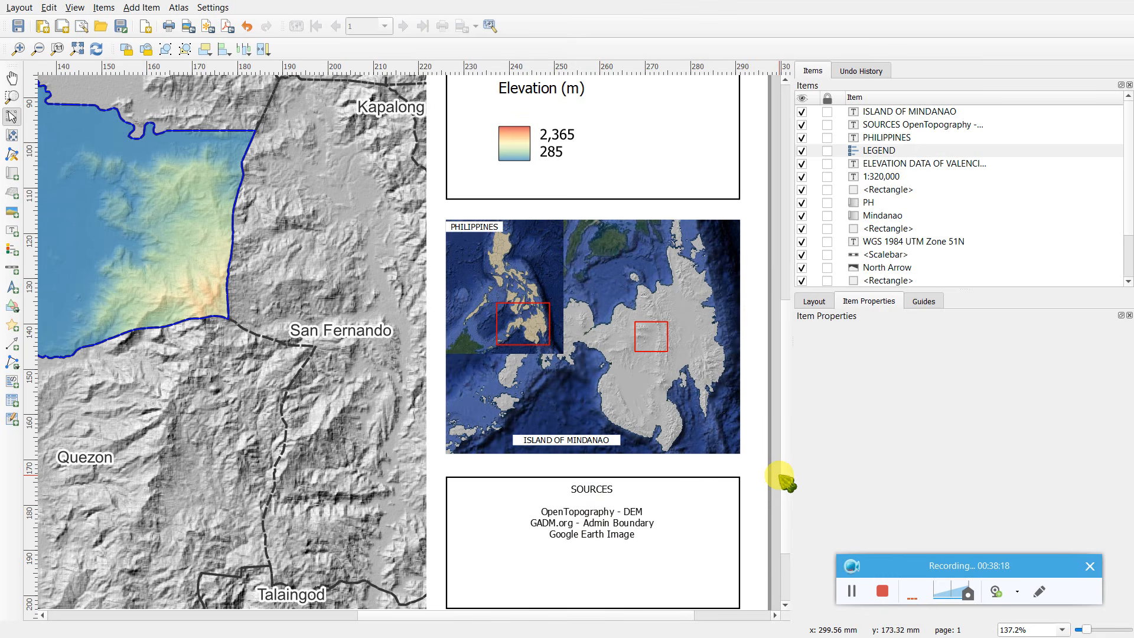
# - Duplicate the sources label, placing the copy directly beneath the original in the frame, and nudge both labels towards horizontal alignment
pyautogui.click(632, 523)
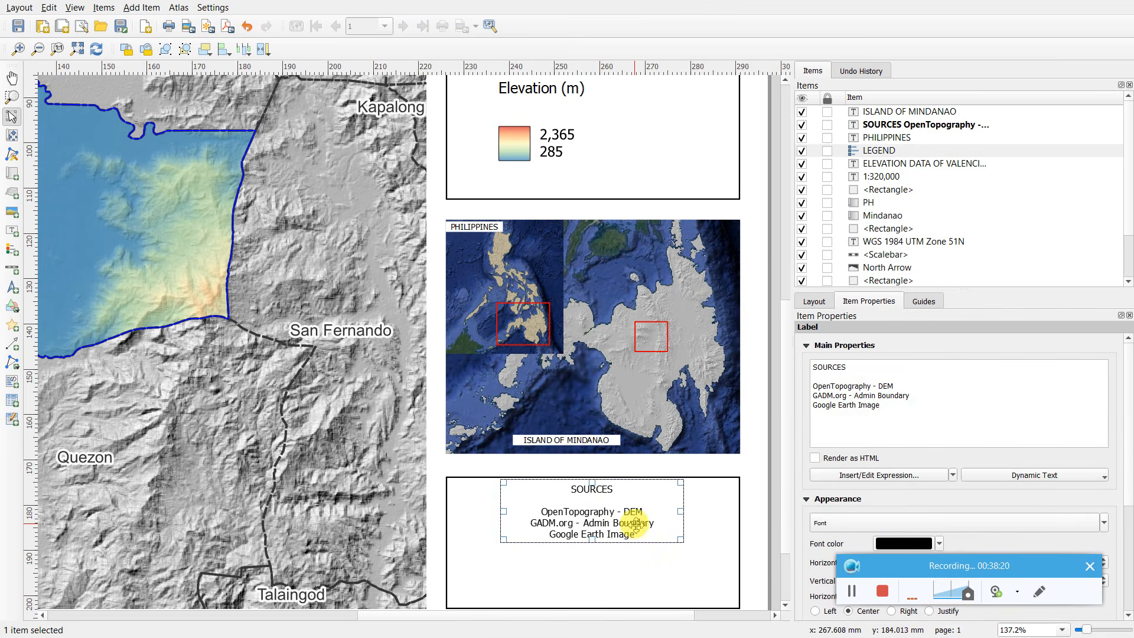
pyautogui.hotkey('ctrl', 'd')
pyautogui.moveTo(722, 548); pyautogui.dragTo(606, 566)
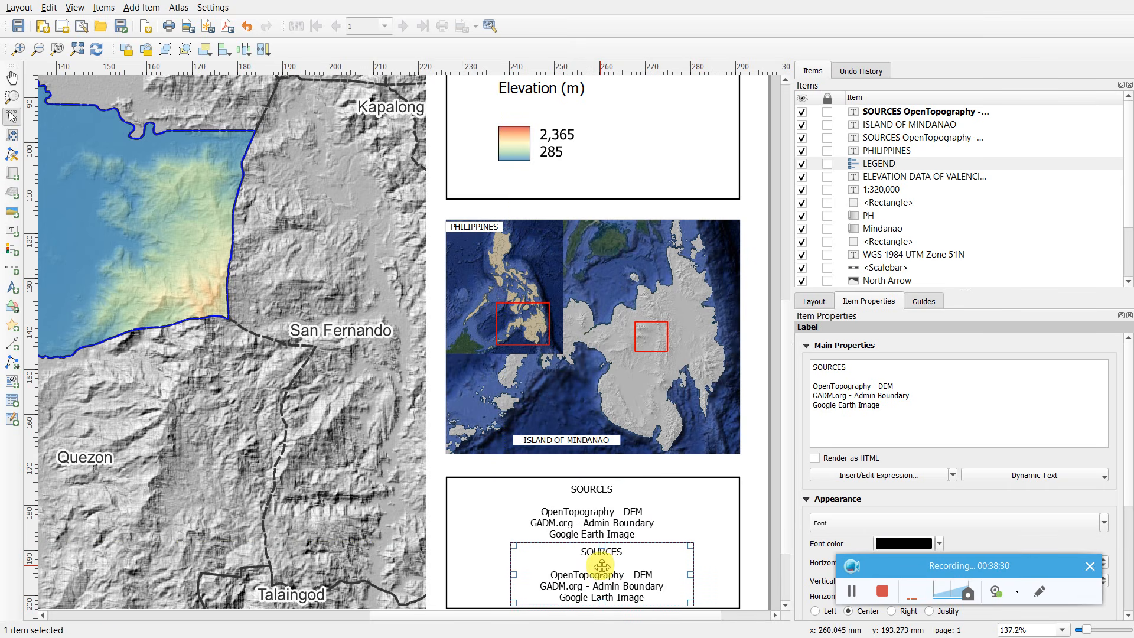
pyautogui.click(592, 515)
pyautogui.moveTo(592, 516); pyautogui.dragTo(595, 515)
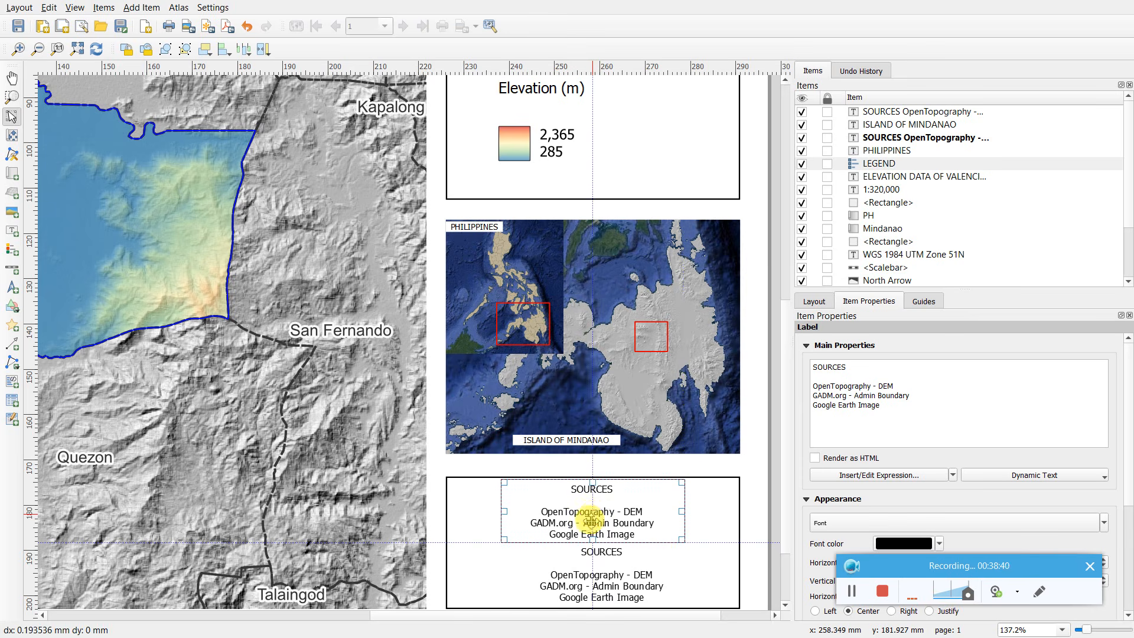
pyautogui.click(608, 584)
pyautogui.moveTo(608, 585)
pyautogui.mouseDown()
pyautogui.moveTo(589, 581)
pyautogui.moveTo(606, 584)
pyautogui.mouseUp()
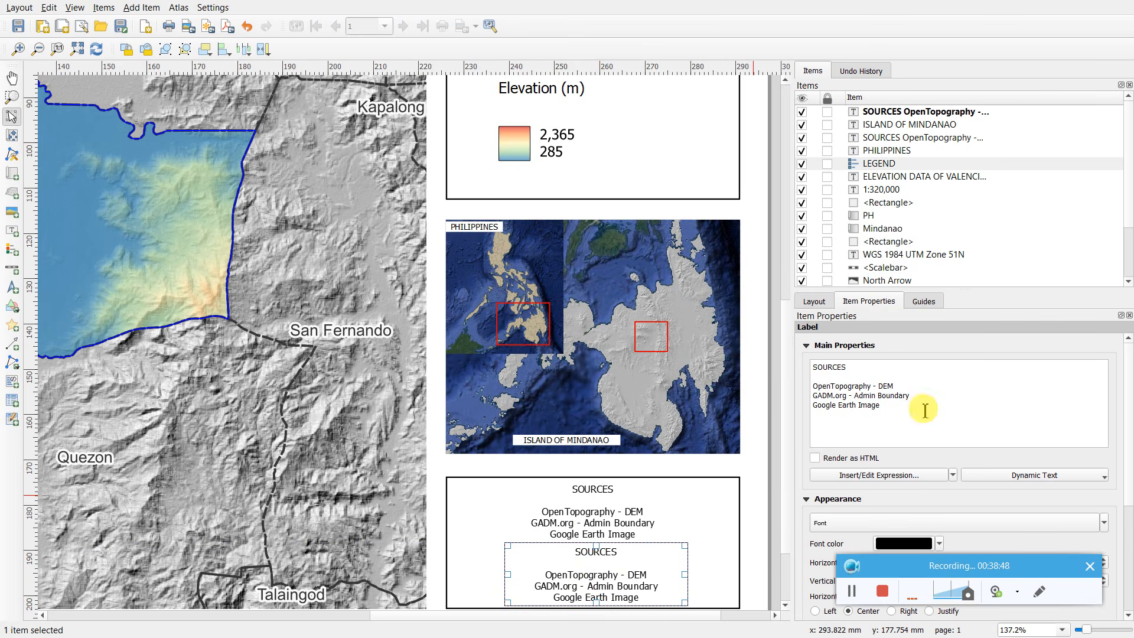
# - Replace the entire text of the lower copied label with the heading Prepared By: followed by a new line
pyautogui.moveTo(929, 407); pyautogui.dragTo(794, 369)
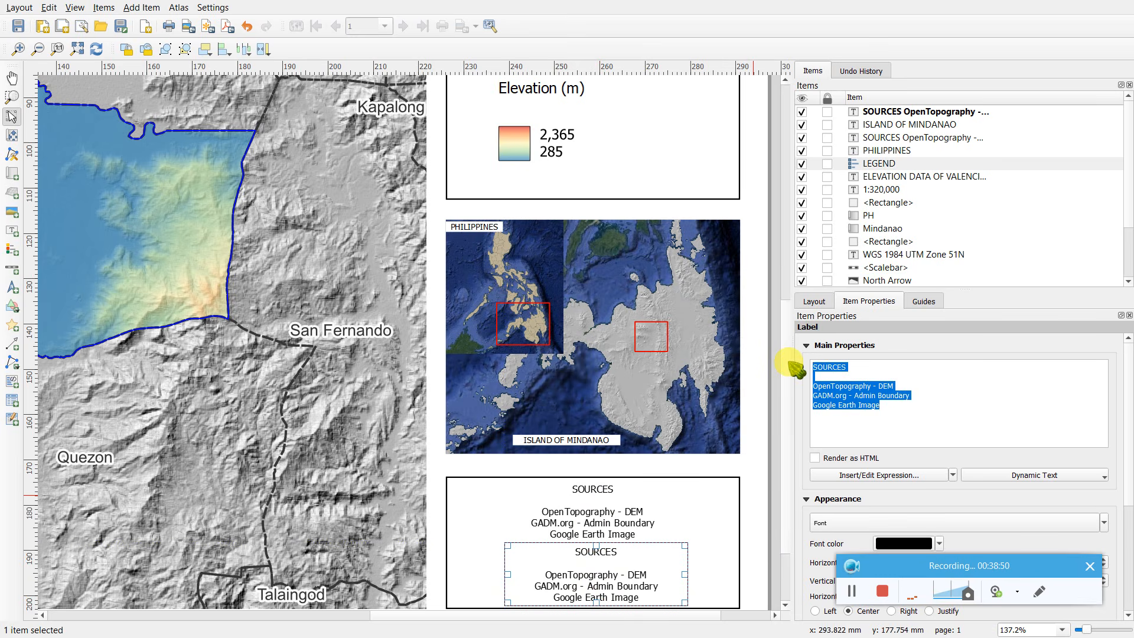
pyautogui.write('PHI')
pyautogui.press('BackSpace')
pyautogui.press('BackSpace')
pyautogui.write('pre')
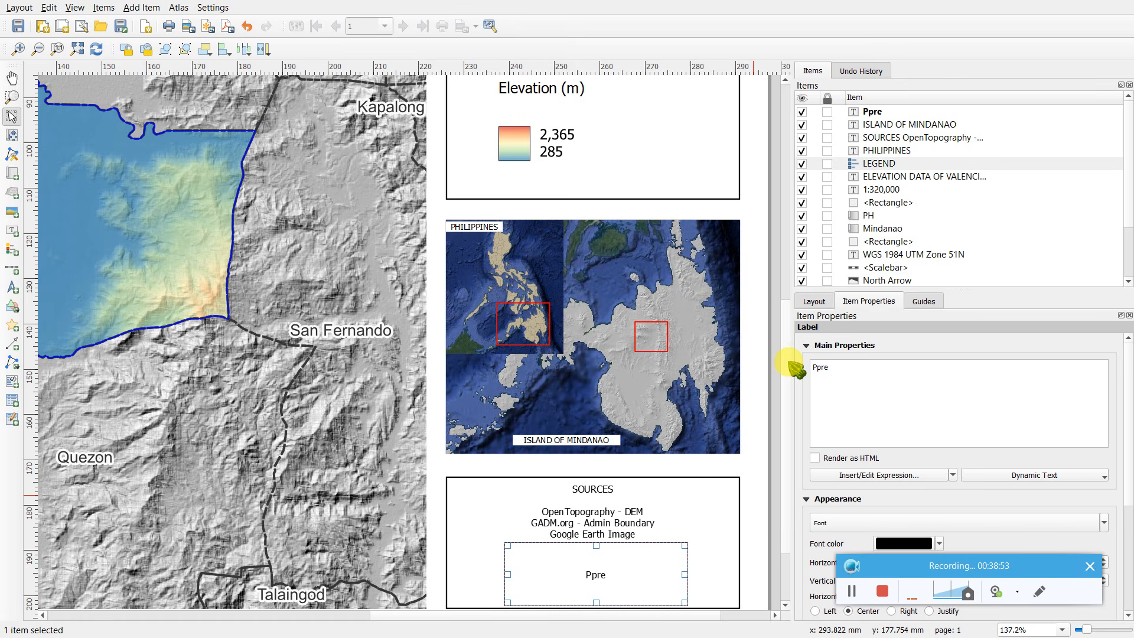
pyautogui.press('BackSpace')
pyautogui.write('repared By')
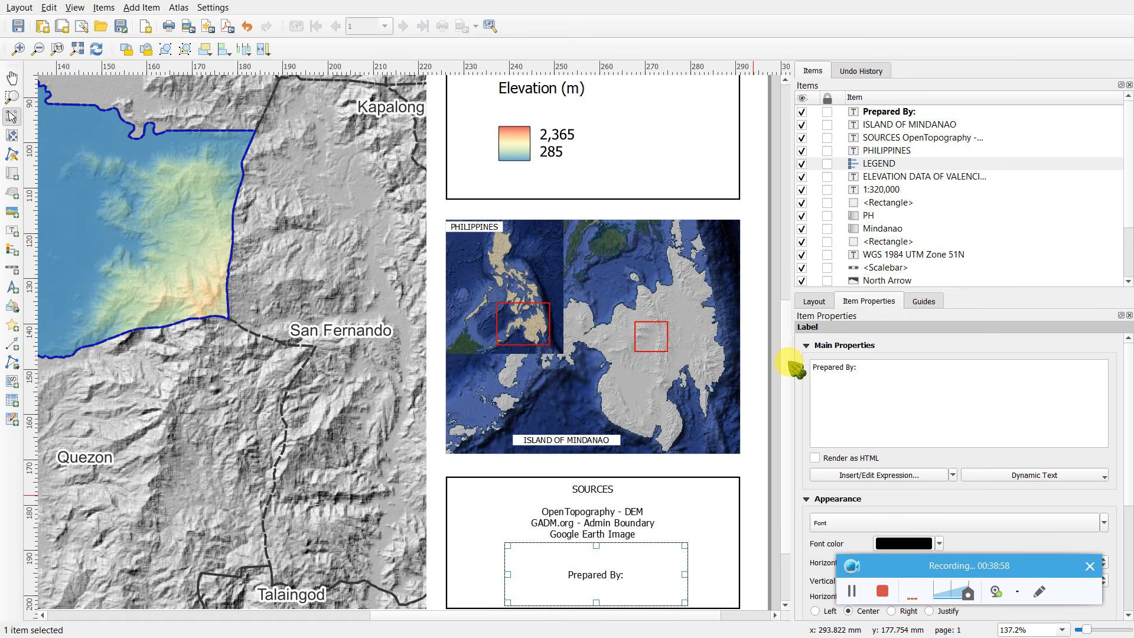
pyautogui.write(':')
pyautogui.press('Return')
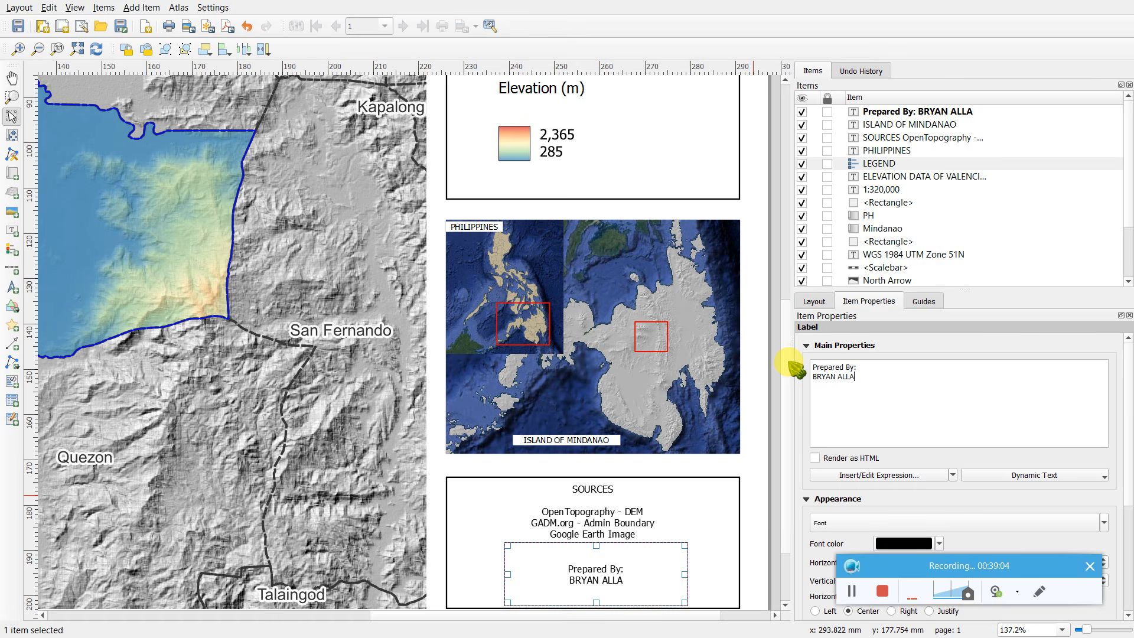
# - Complete the Prepared By label with the author's full name and the line FRM 71 - Geospatial Methods in Forestry
pyautogui.write('M. TALISA')
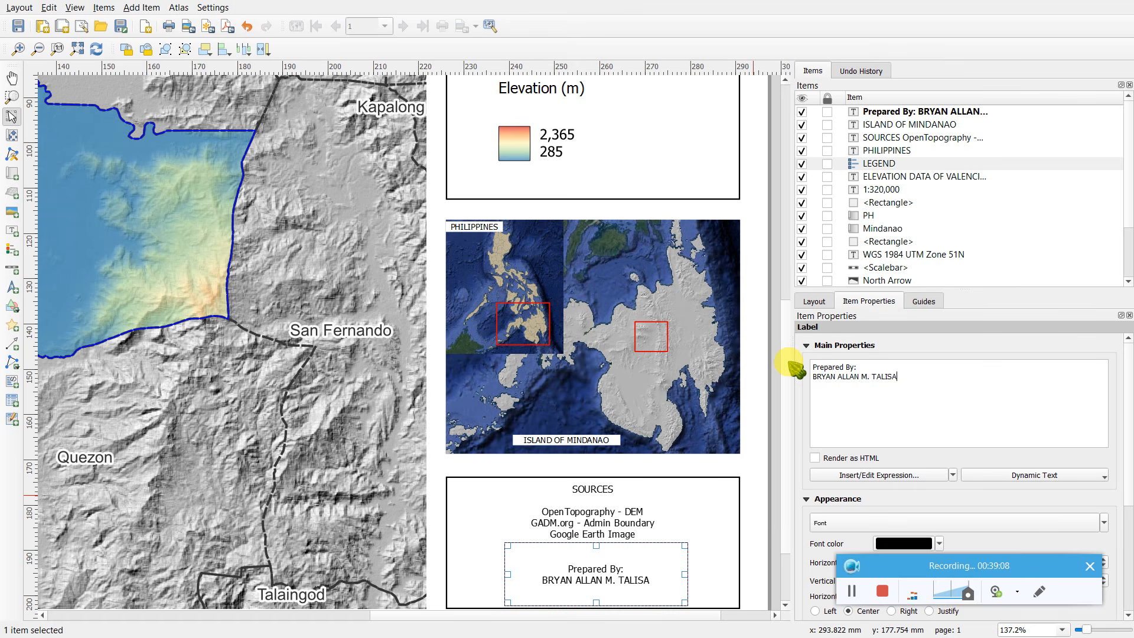
pyautogui.write('Y FR')
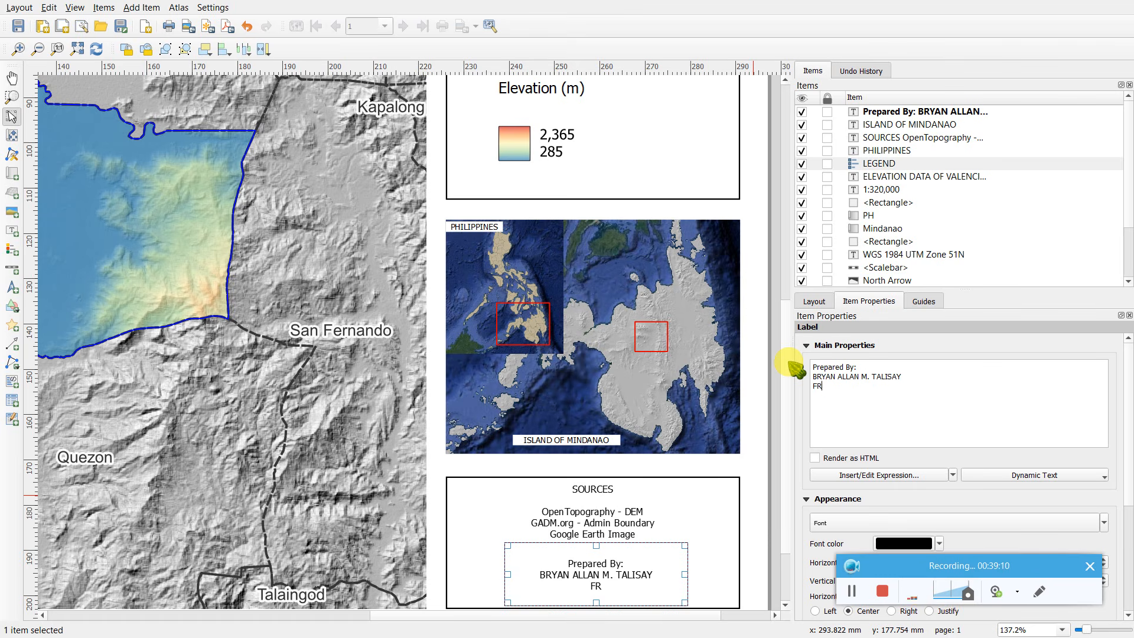
pyautogui.write('M 71 - Geospatial Met')
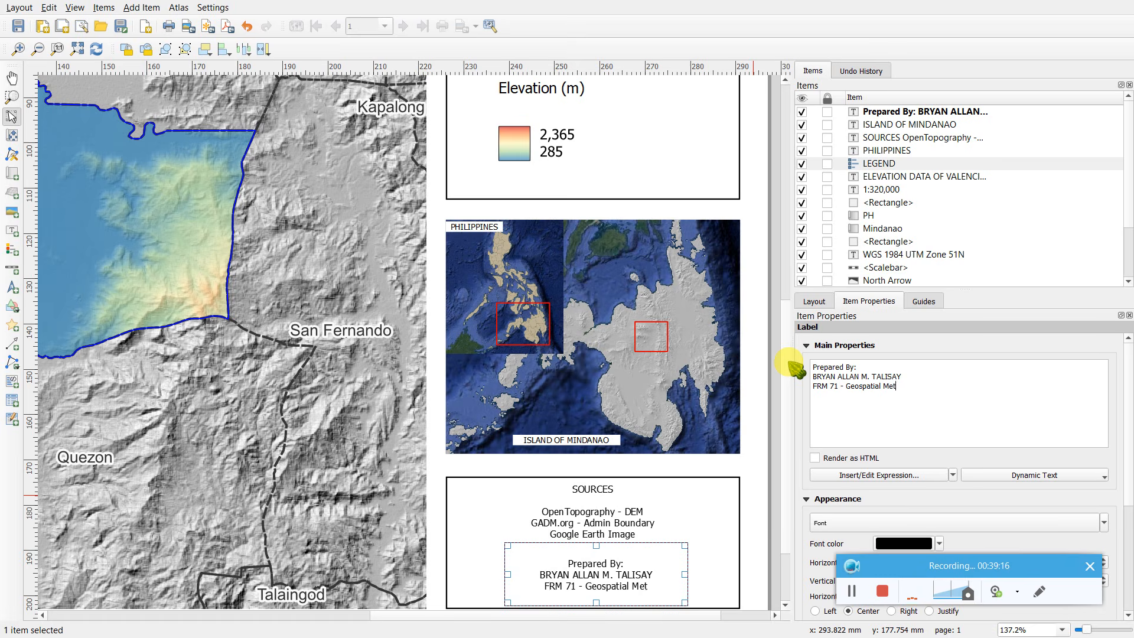
pyautogui.write('hods in Forestry')
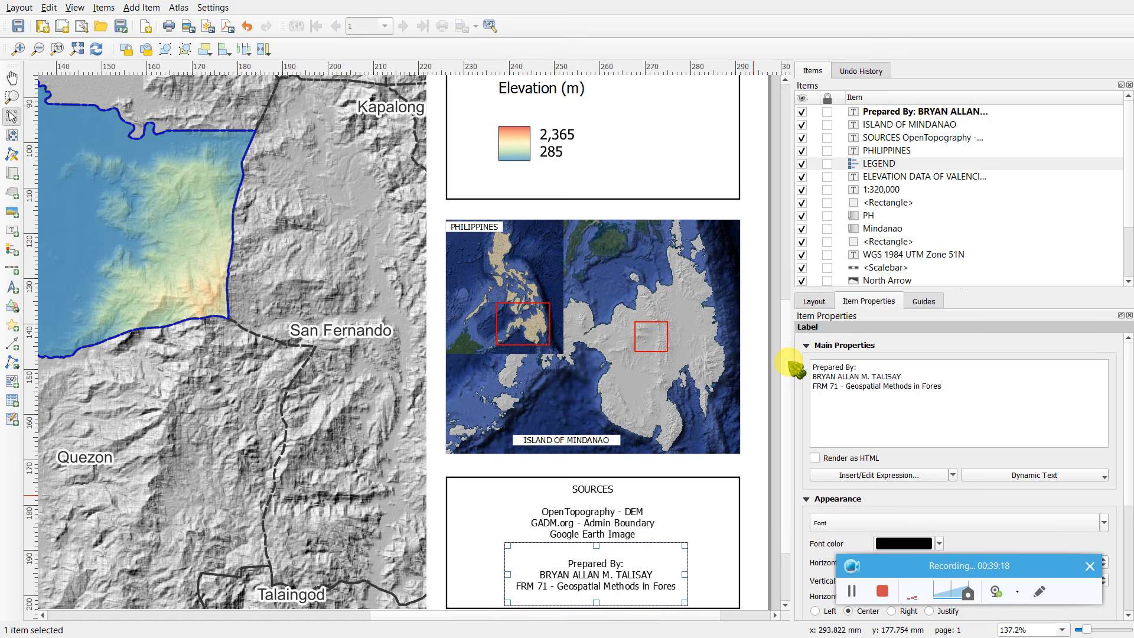
pyautogui.click(764, 447)
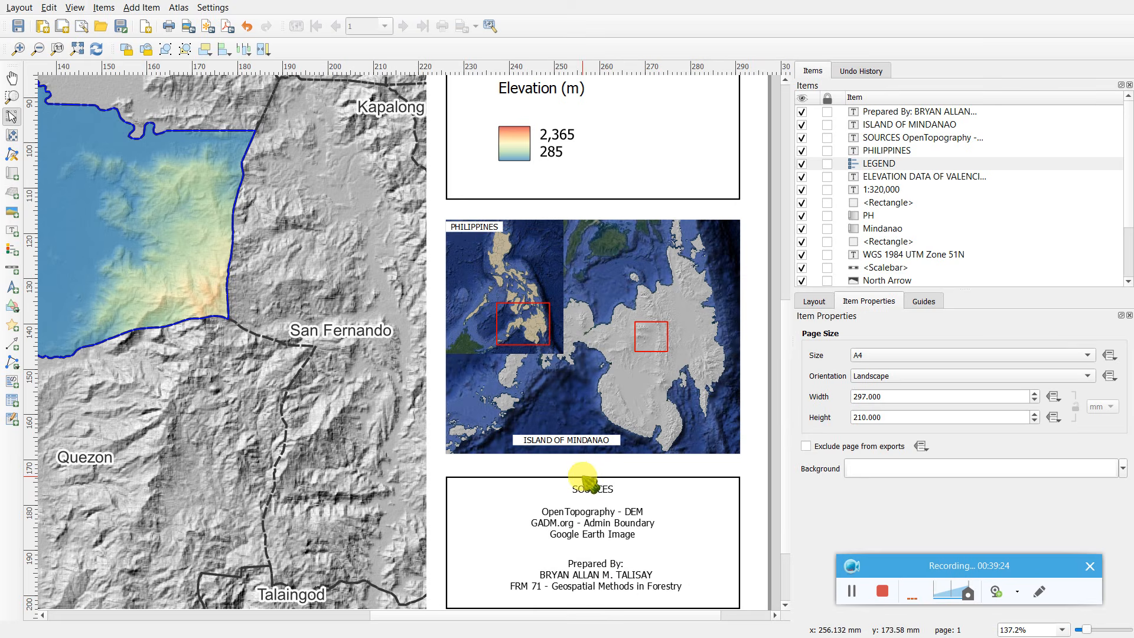
# - Shorten the bottom frame rectangle from its lower edge so it encloses only the SOURCES label
pyautogui.click(507, 489)
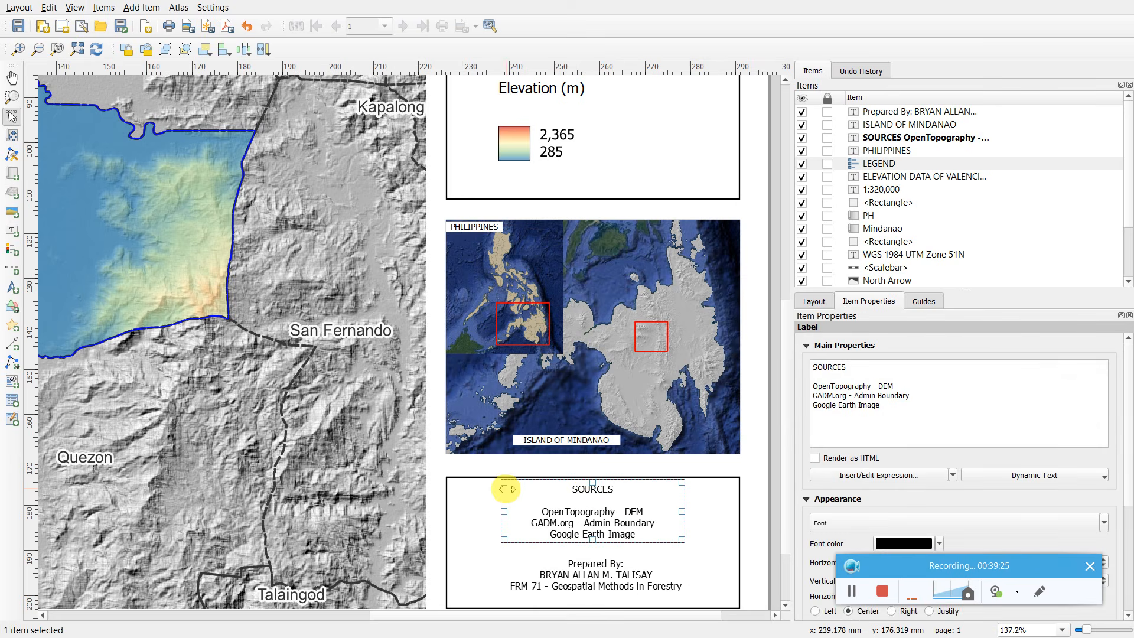
pyautogui.click(479, 518)
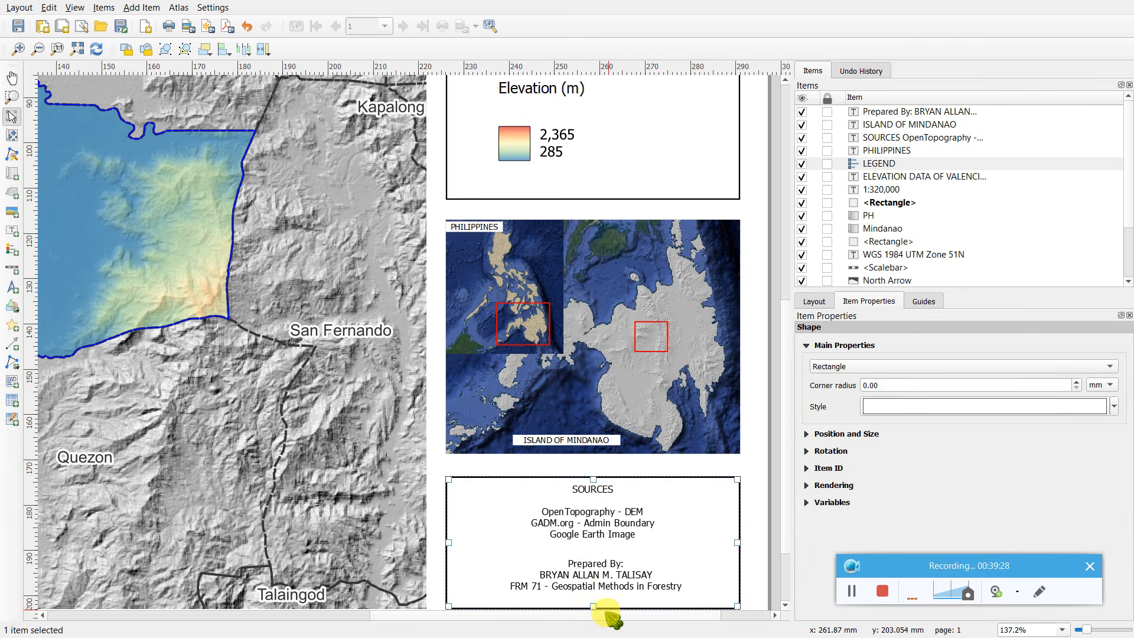
pyautogui.moveTo(593, 606); pyautogui.dragTo(609, 536)
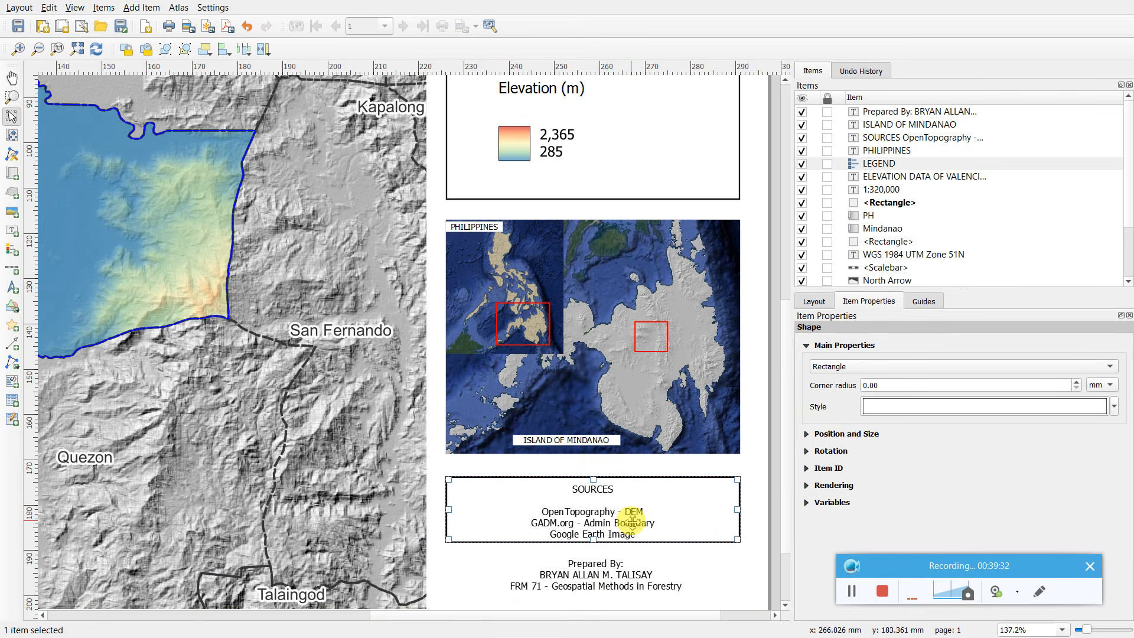
# - Duplicate the sources frame rectangle and place the copy directly beneath it, around the Prepared By label
pyautogui.hotkey('ctrl', 'c')
pyautogui.hotkey('ctrl', 'v')
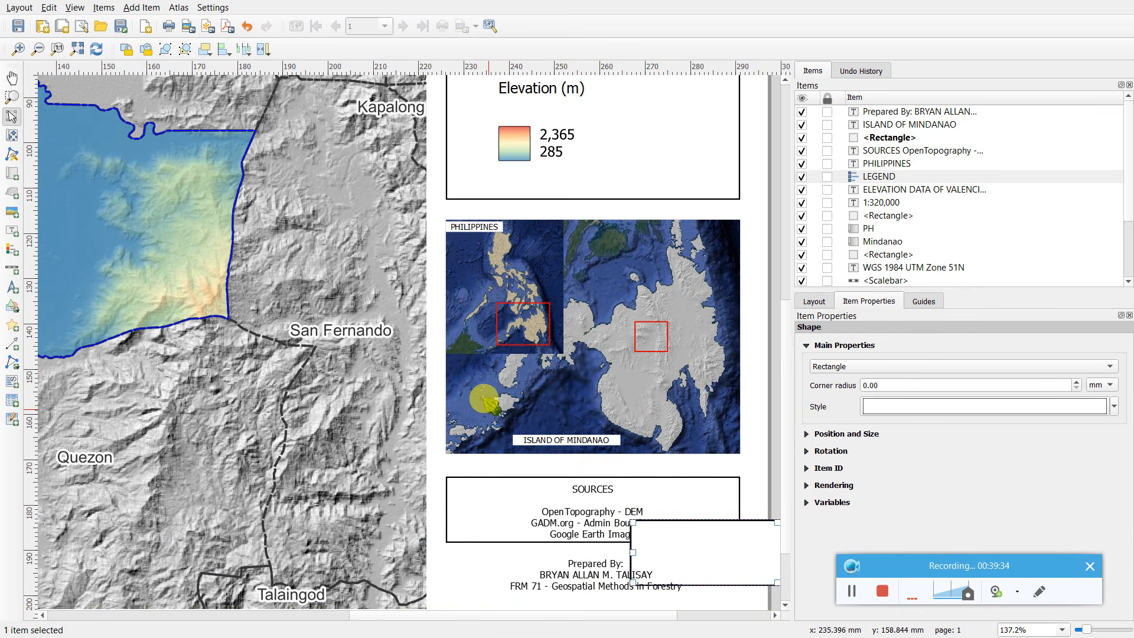
pyautogui.scroll(-1, 572, 520)
pyautogui.scroll(1, 585, 598)
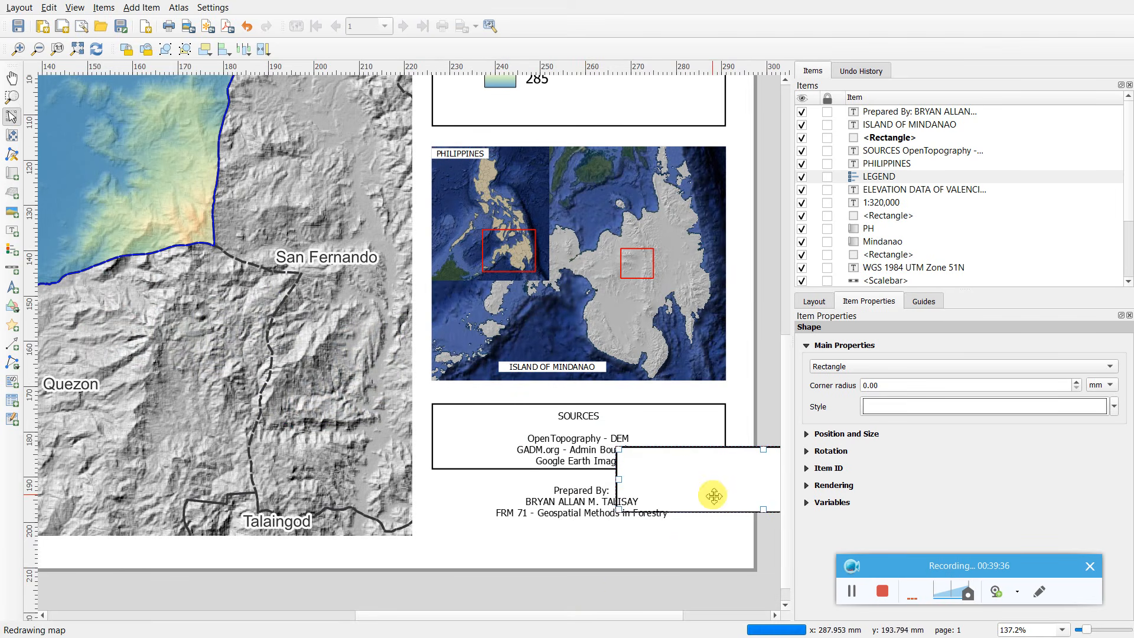
pyautogui.moveTo(667, 514); pyautogui.dragTo(537, 529)
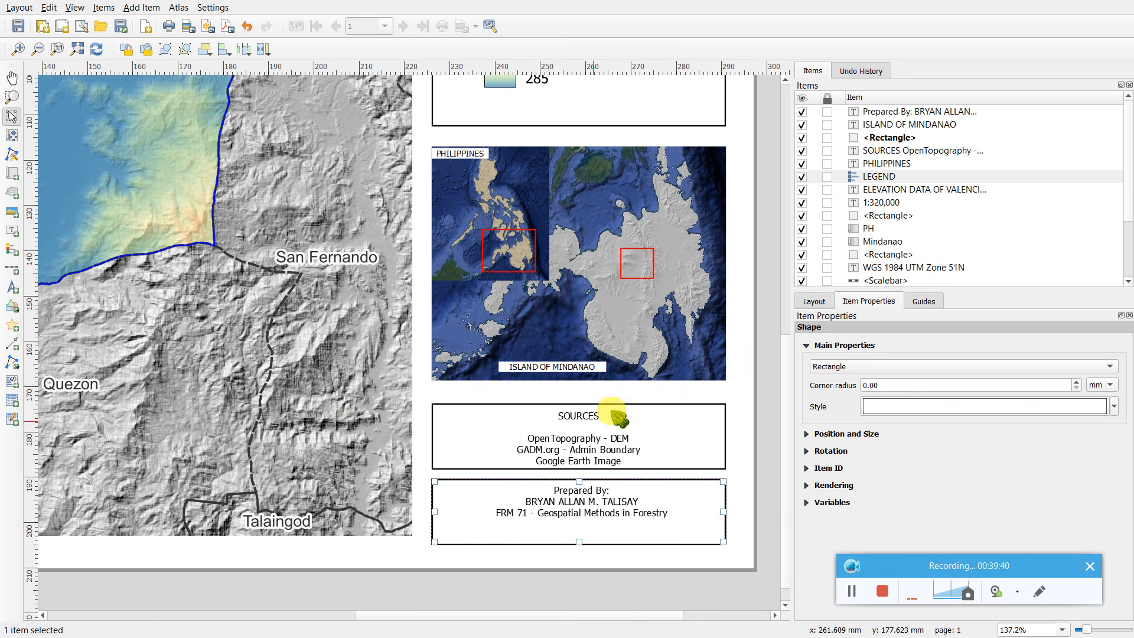
# - Nudge the SOURCES label and its frame rectangle slightly upward, and fine-tune the label's position inside the frame
pyautogui.click(629, 408)
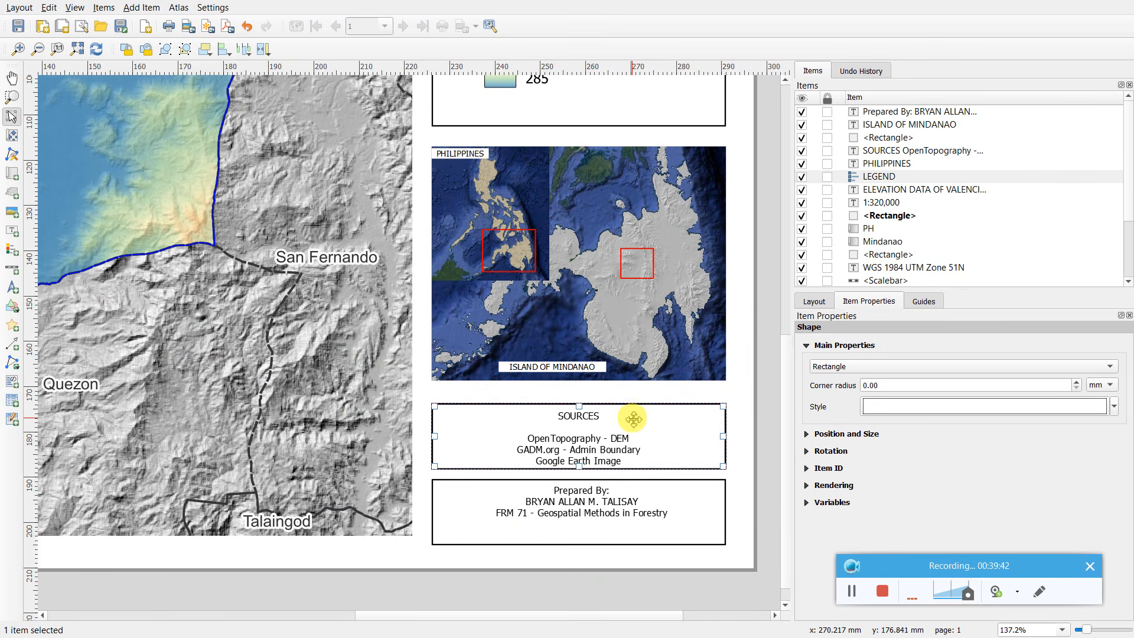
pyautogui.click(640, 431)
pyautogui.press('Up')
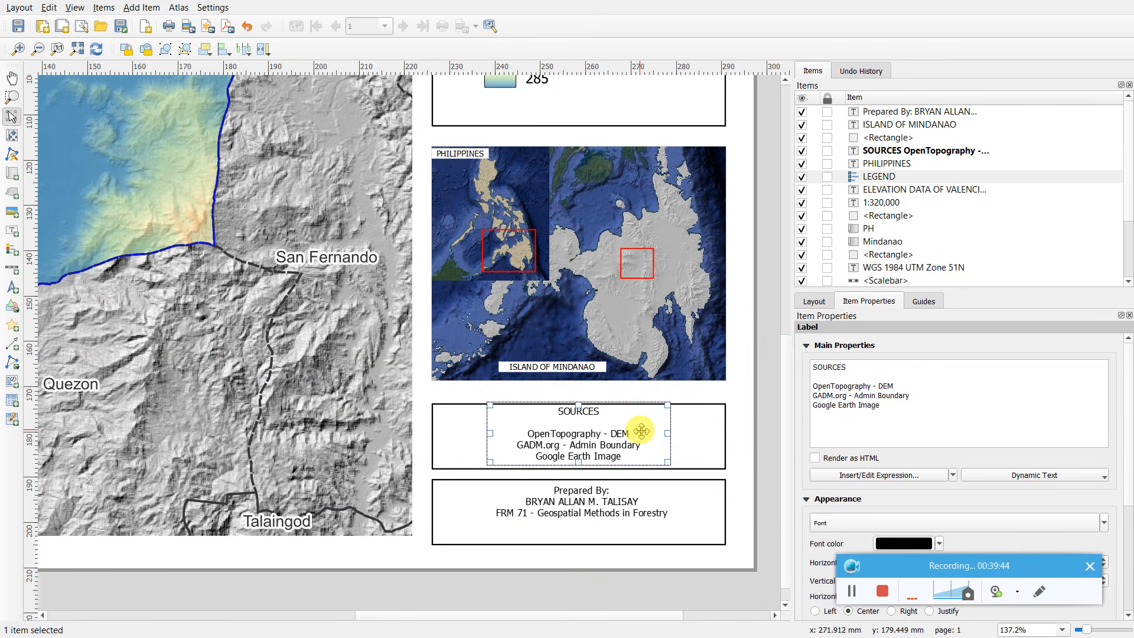
pyautogui.click(692, 441)
pyautogui.press('Up')
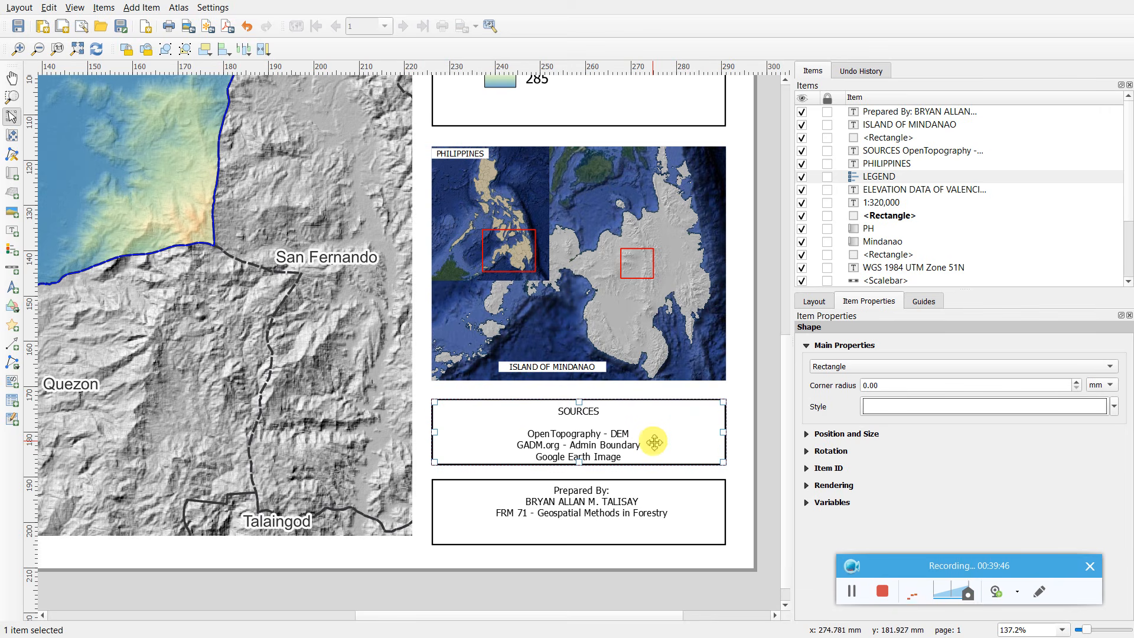
pyautogui.moveTo(653, 437); pyautogui.dragTo(638, 428)
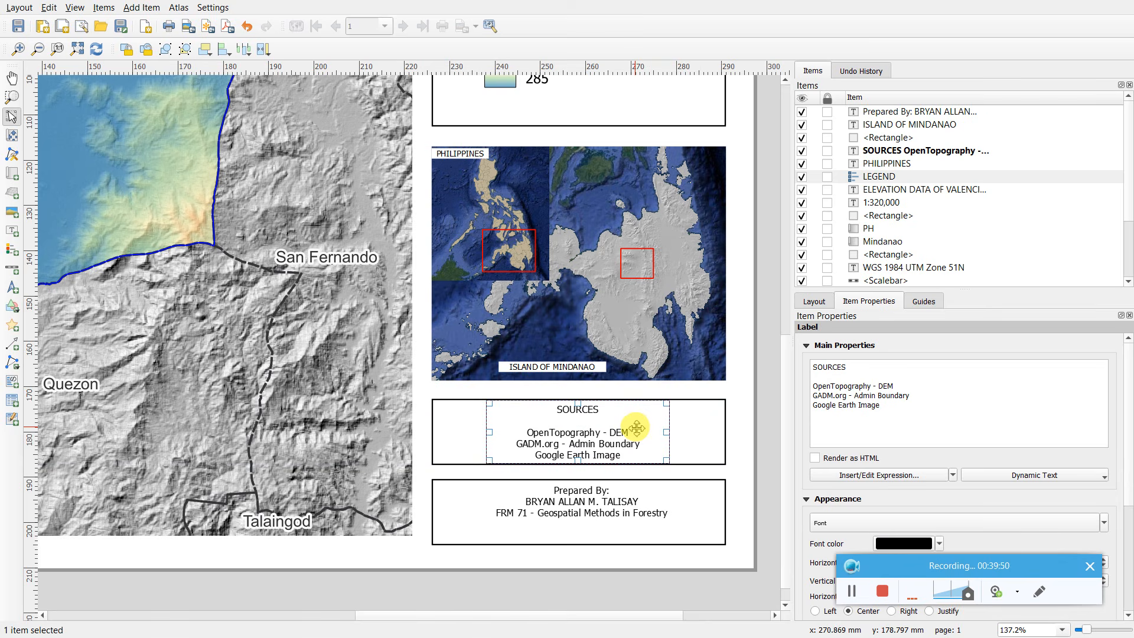
# - Move the Prepared By label down so it sits vertically centred within its own frame
pyautogui.click(603, 515)
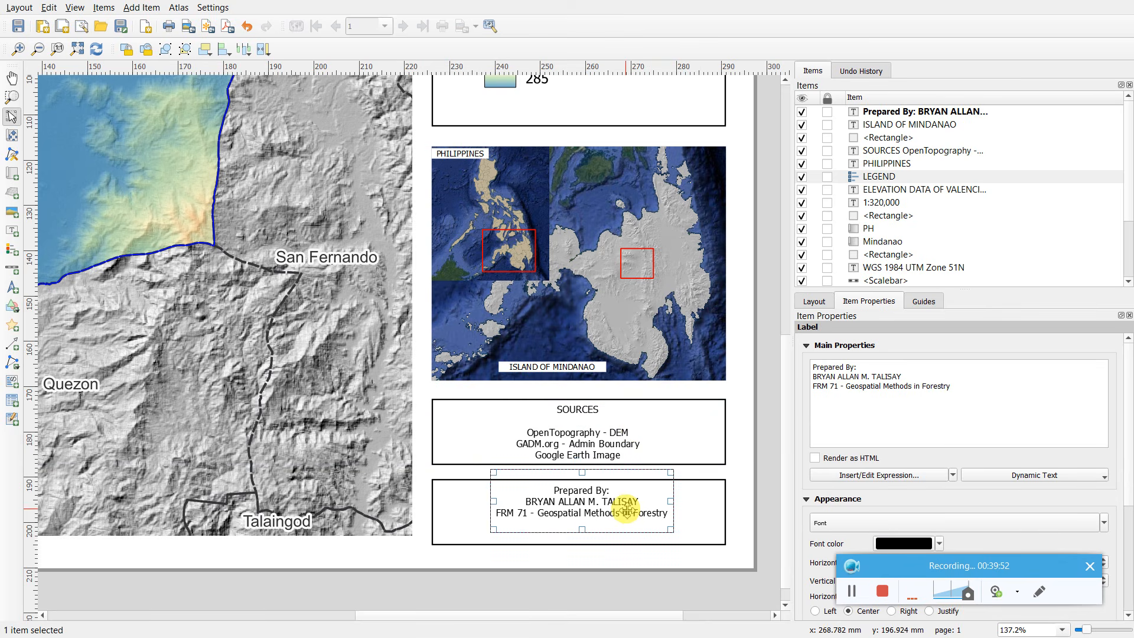
pyautogui.moveTo(627, 509); pyautogui.dragTo(628, 519)
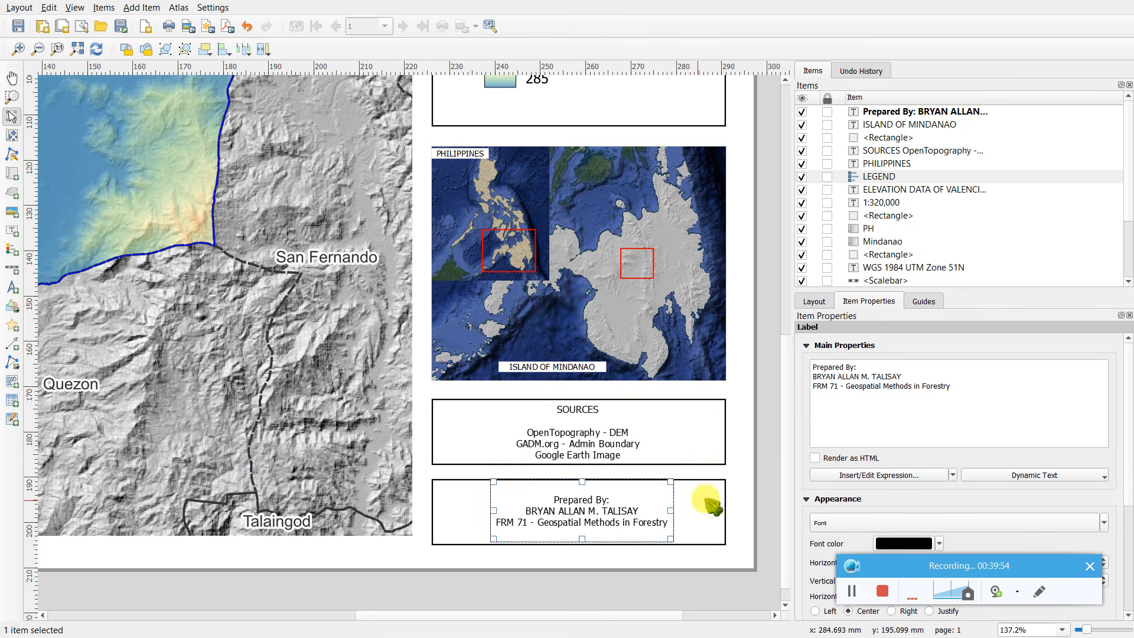
pyautogui.click(760, 501)
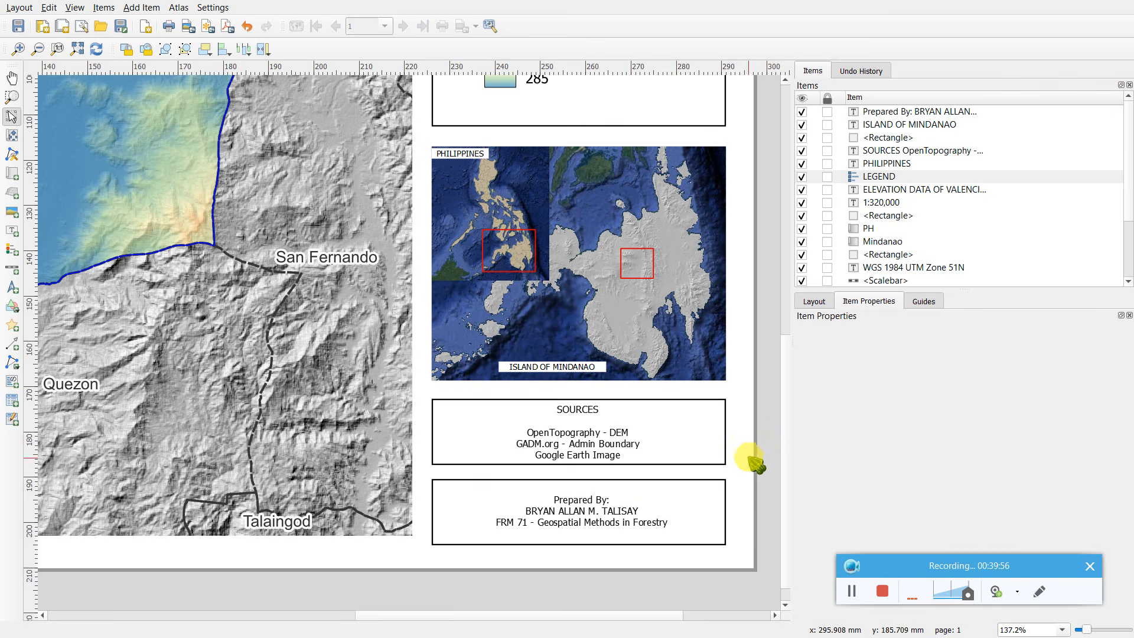
pyautogui.scroll(-1, 739, 426)
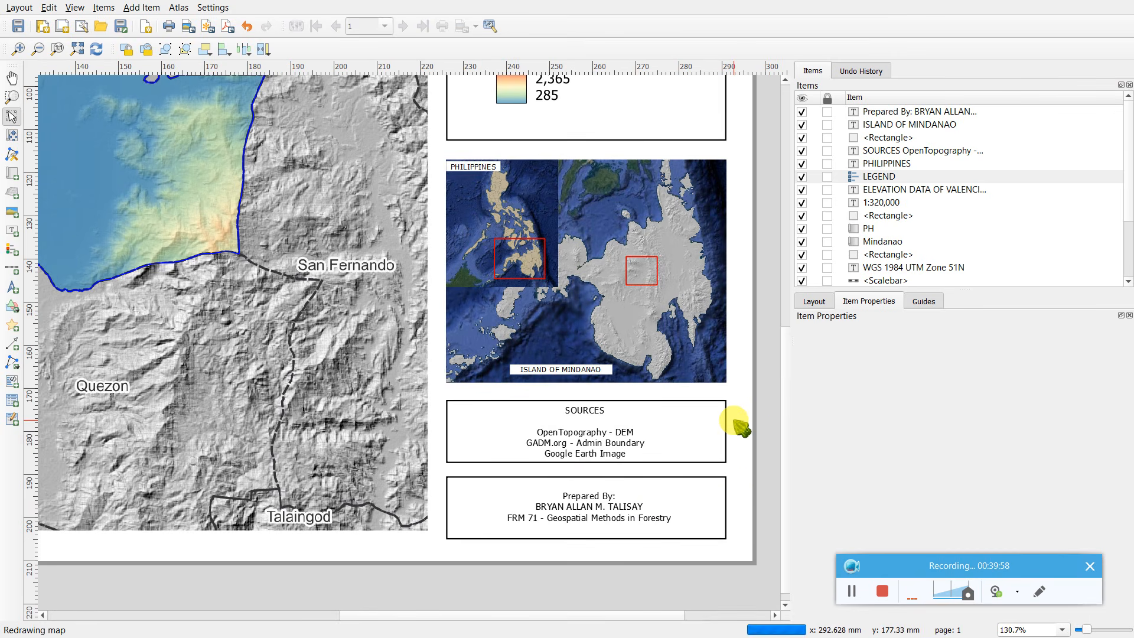
pyautogui.scroll(-5, 739, 425)
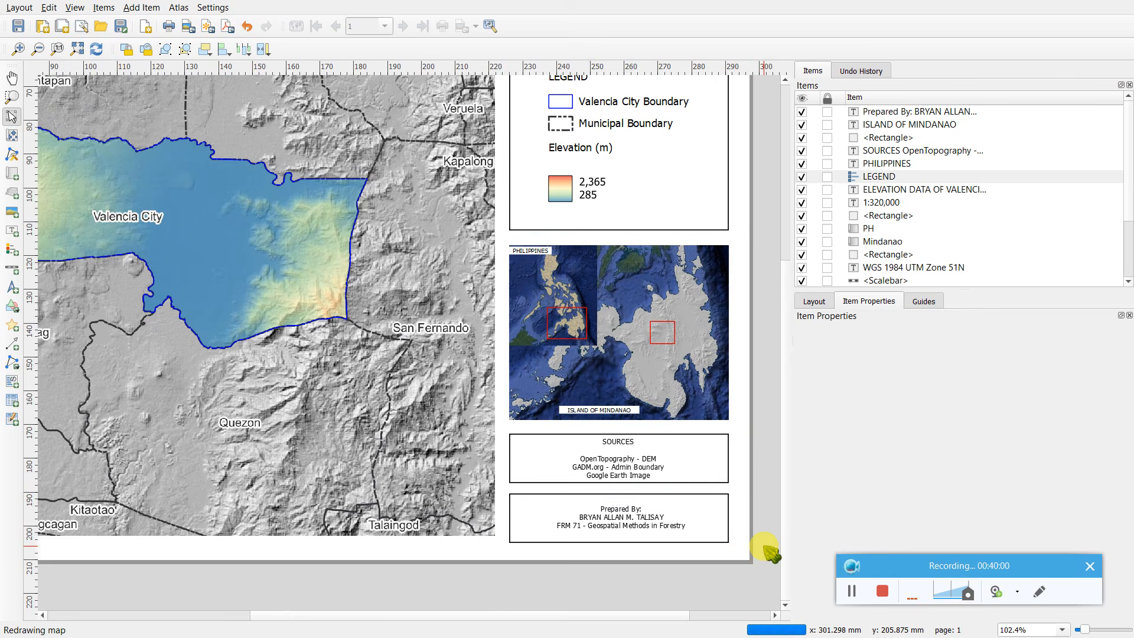
pyautogui.click(632, 524)
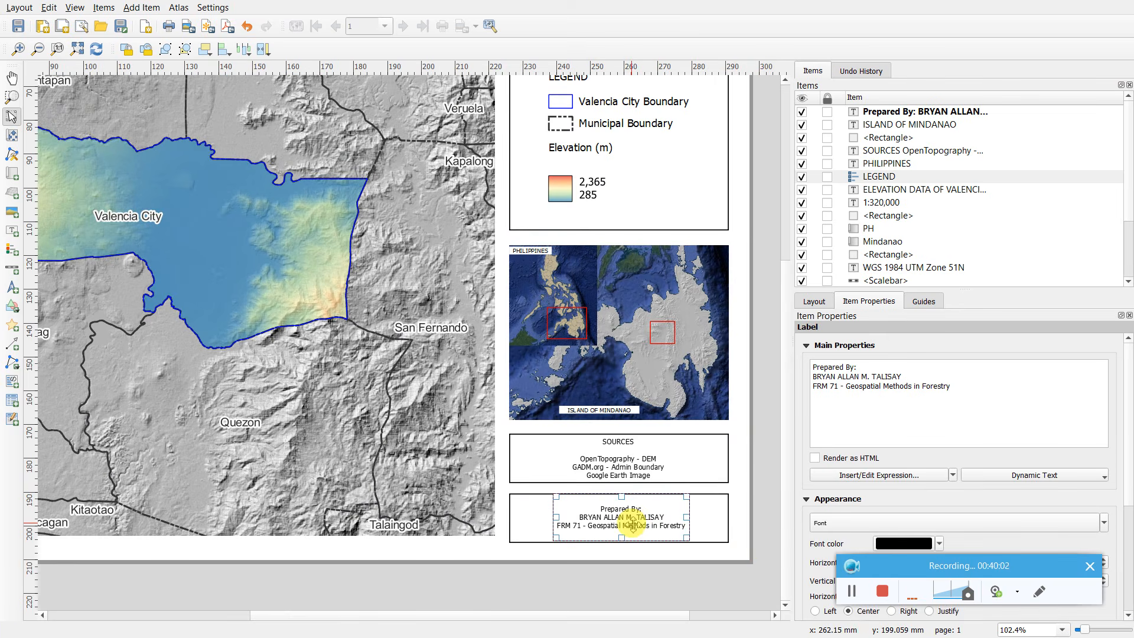
pyautogui.click(765, 500)
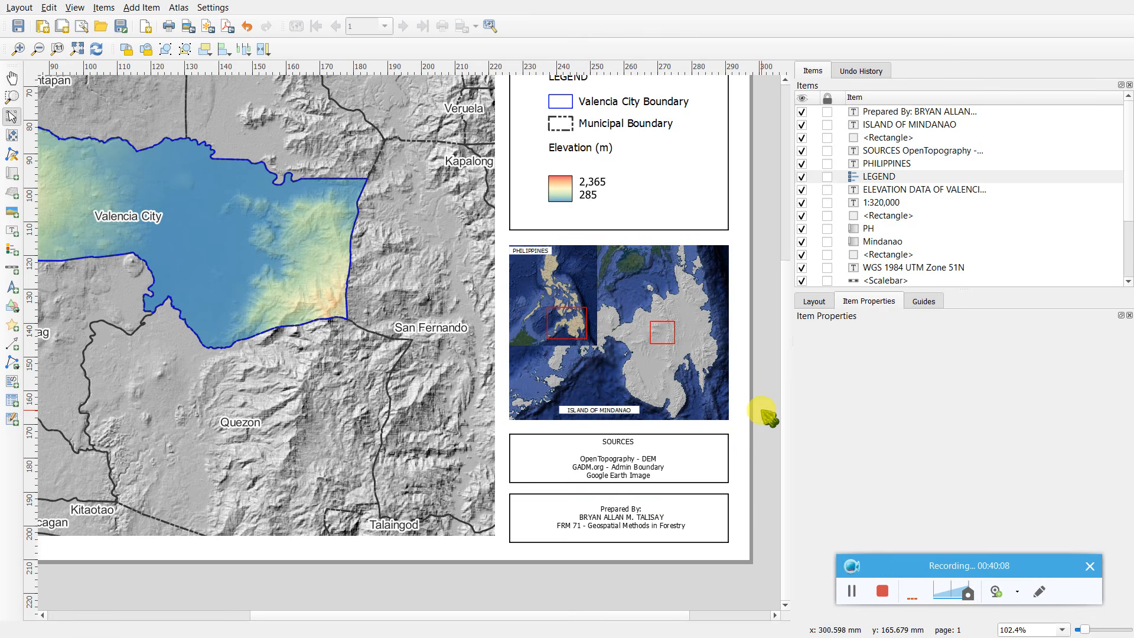
pyautogui.scroll(-1, 768, 417)
pyautogui.scroll(-1, 768, 417)
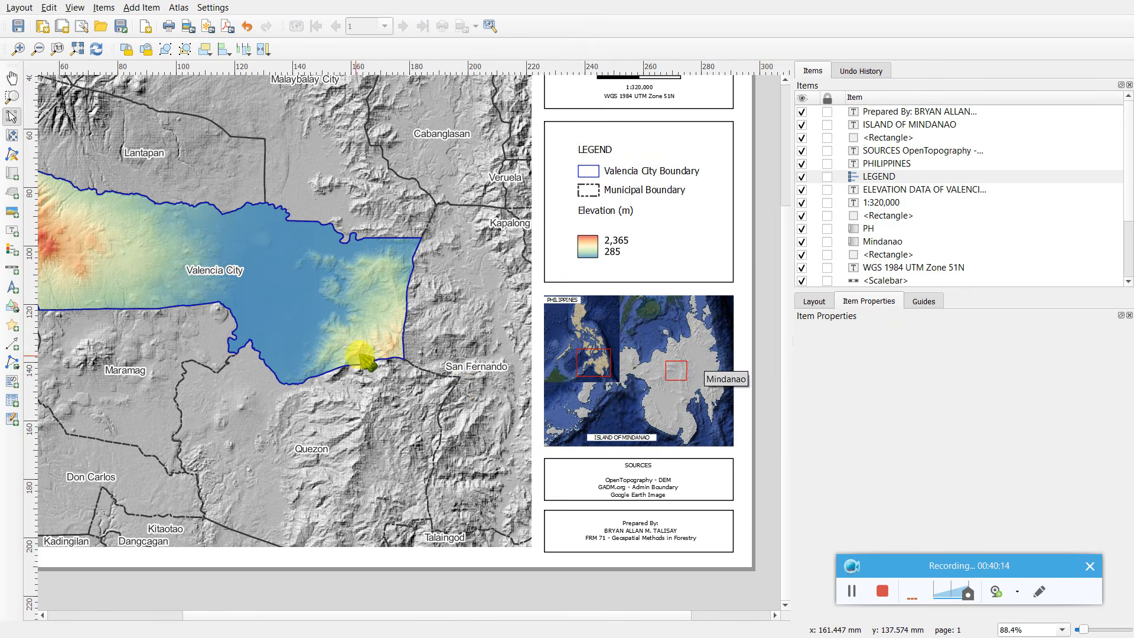
# - Go through the layout's item list, selecting labels, rectangles and inset maps, to locate the main map item
pyautogui.click(627, 292)
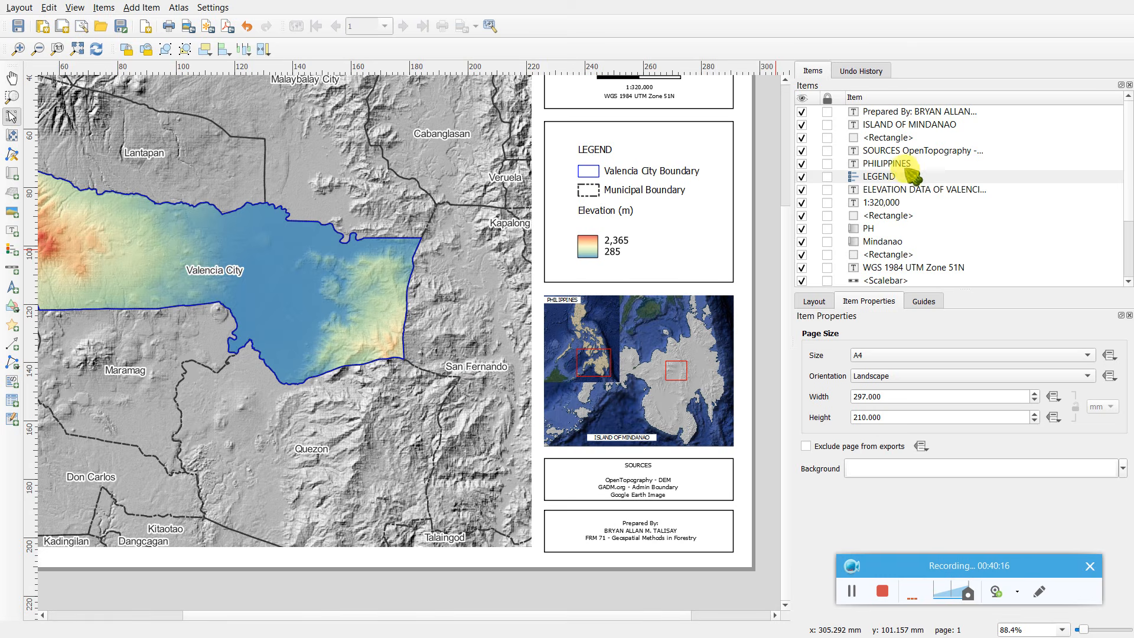
pyautogui.click(893, 202)
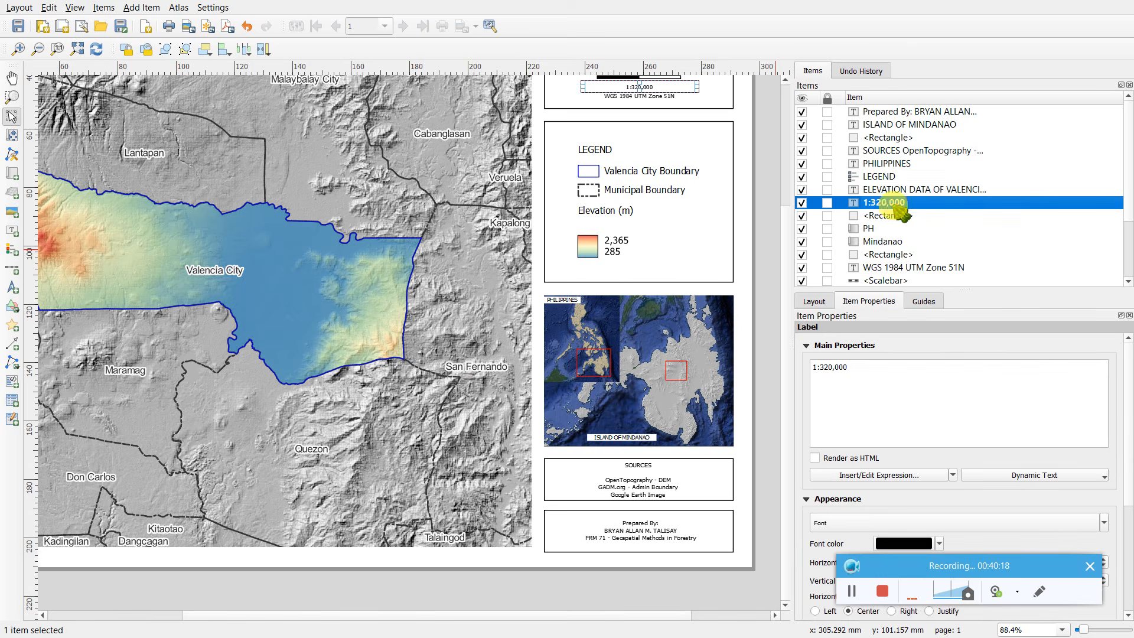
pyautogui.click(895, 254)
pyautogui.click(889, 241)
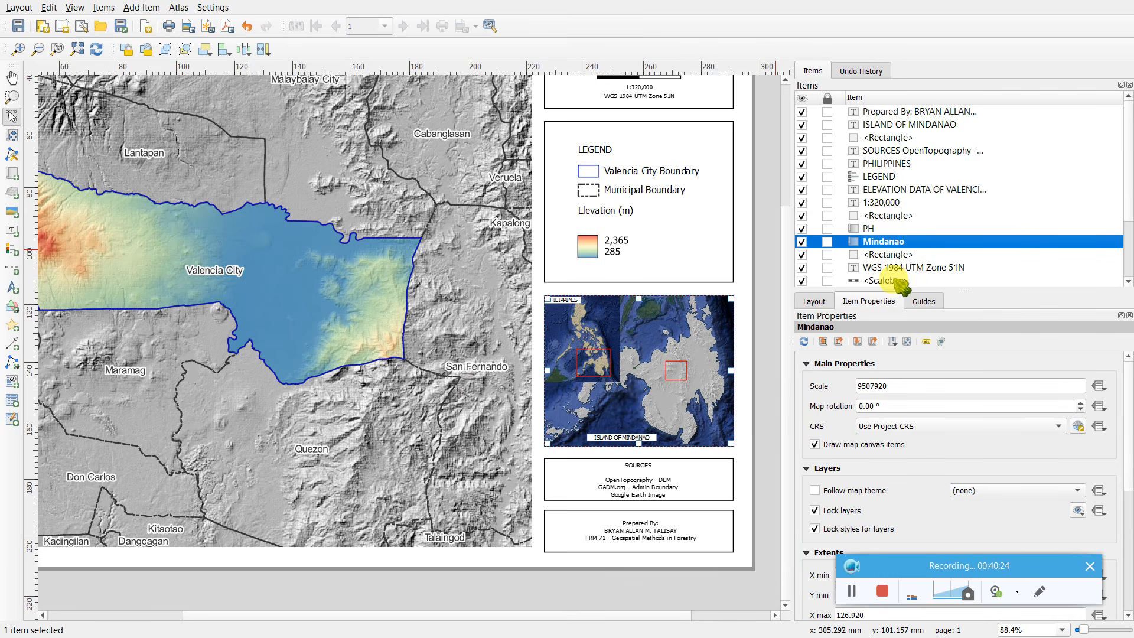
pyautogui.click(909, 151)
pyautogui.scroll(-1, 898, 215)
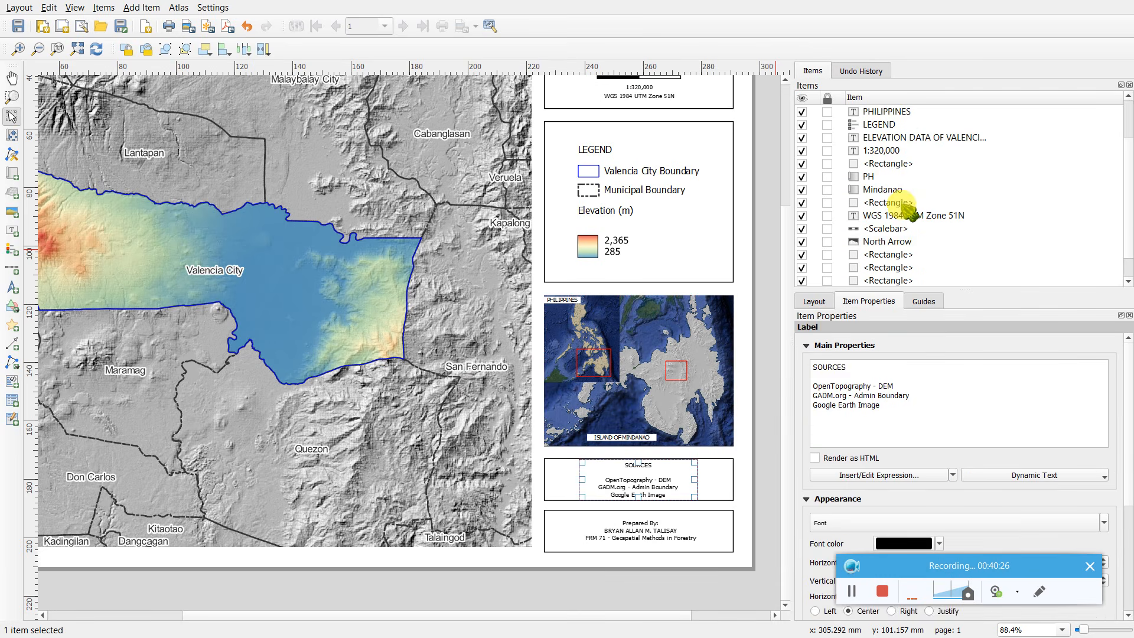
pyautogui.scroll(1, 913, 239)
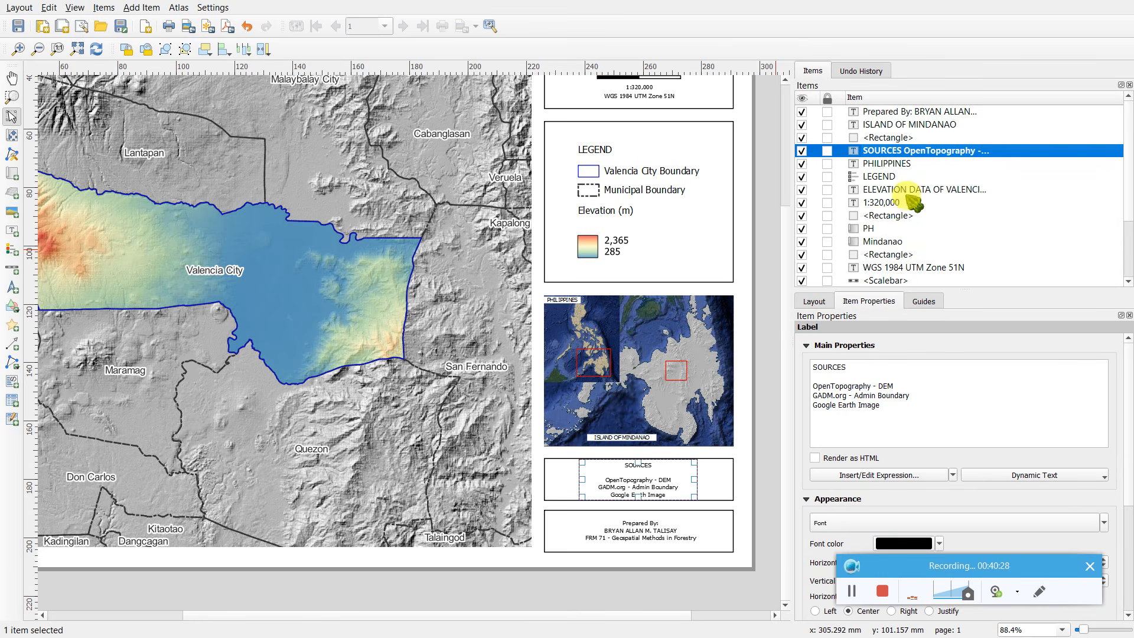
pyautogui.click(889, 137)
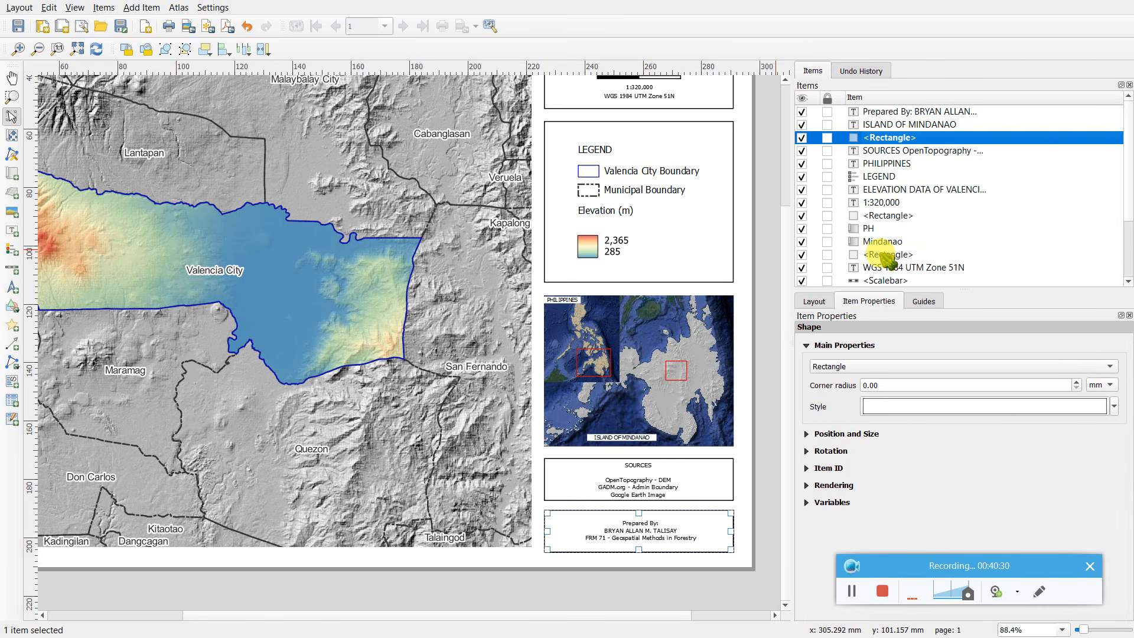
pyautogui.click(884, 241)
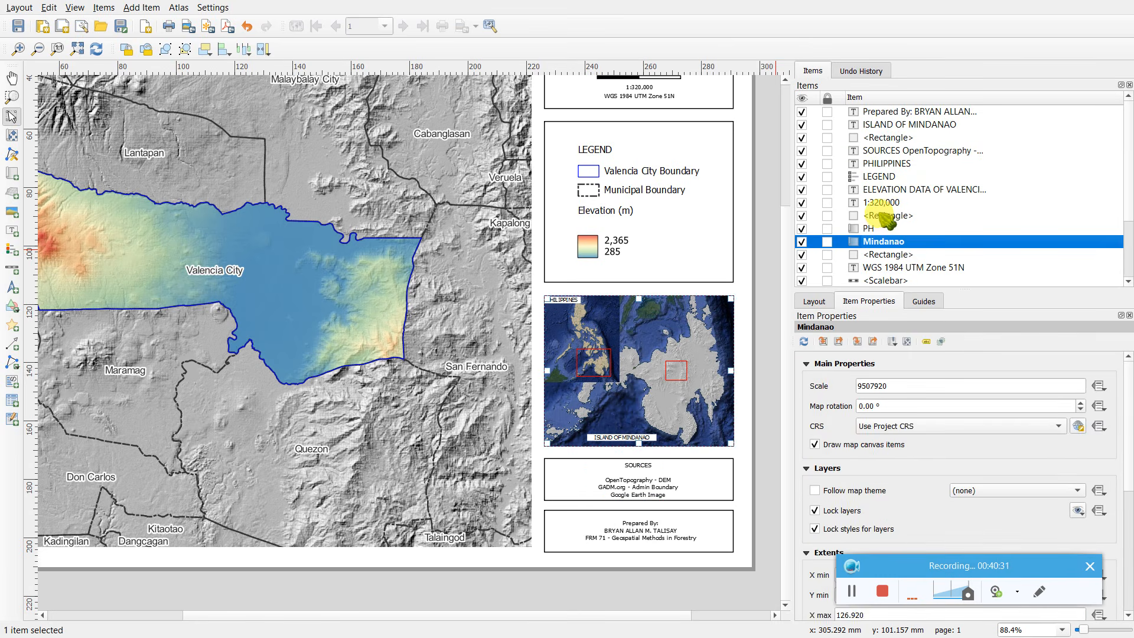
pyautogui.click(889, 254)
pyautogui.scroll(-2, 896, 177)
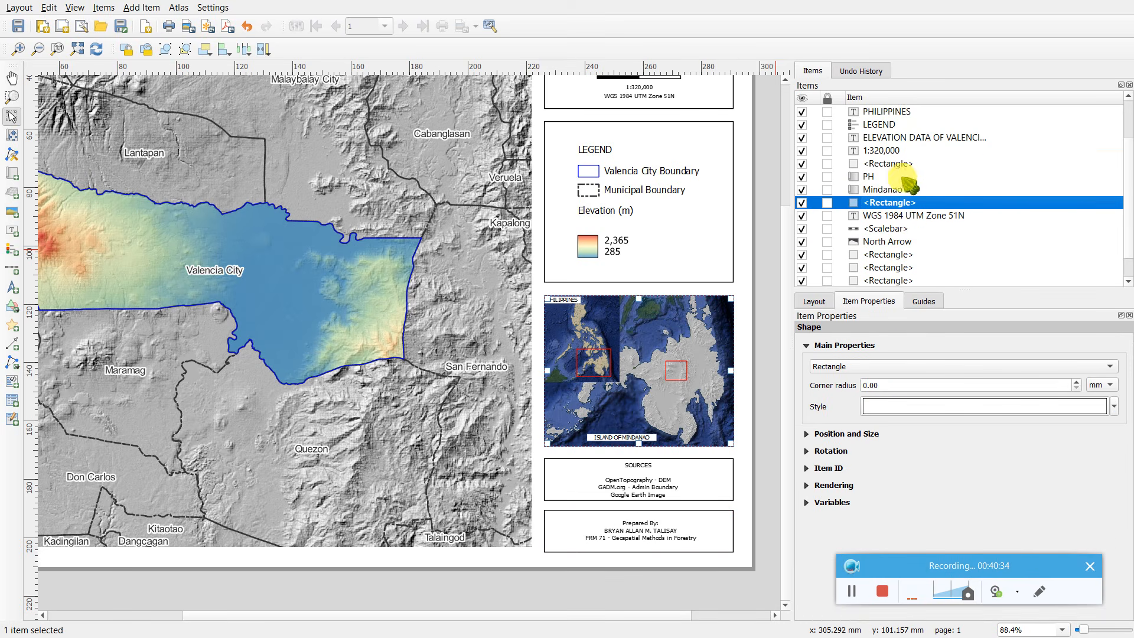
# - Add a new grid to the Main Map item and open the grid's properties
pyautogui.click(884, 267)
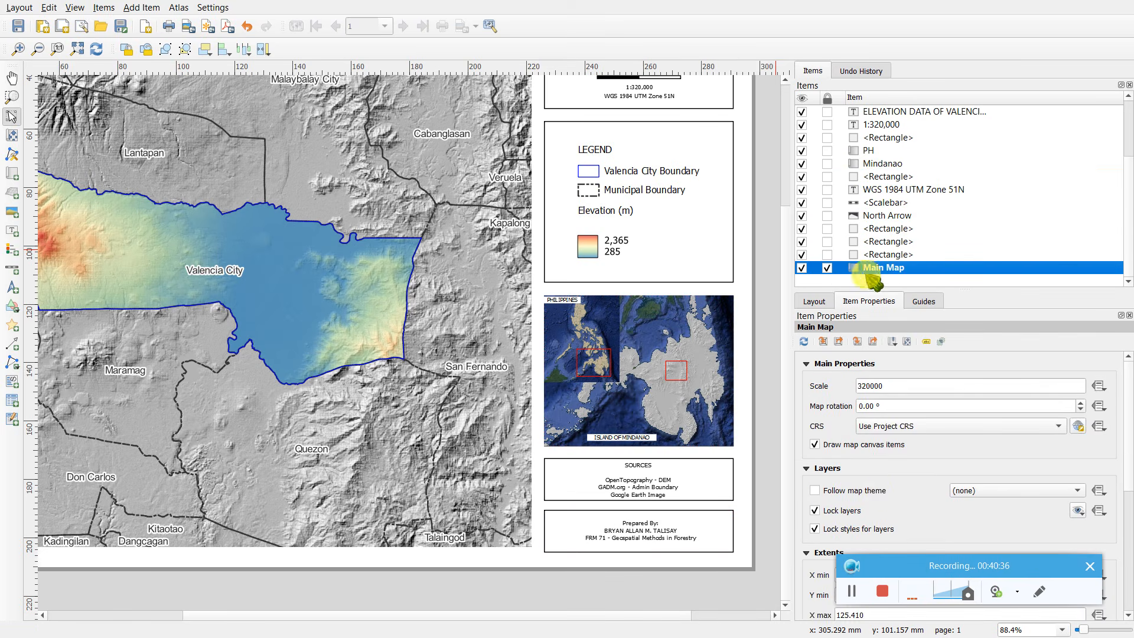
pyautogui.scroll(-5, 1128, 448)
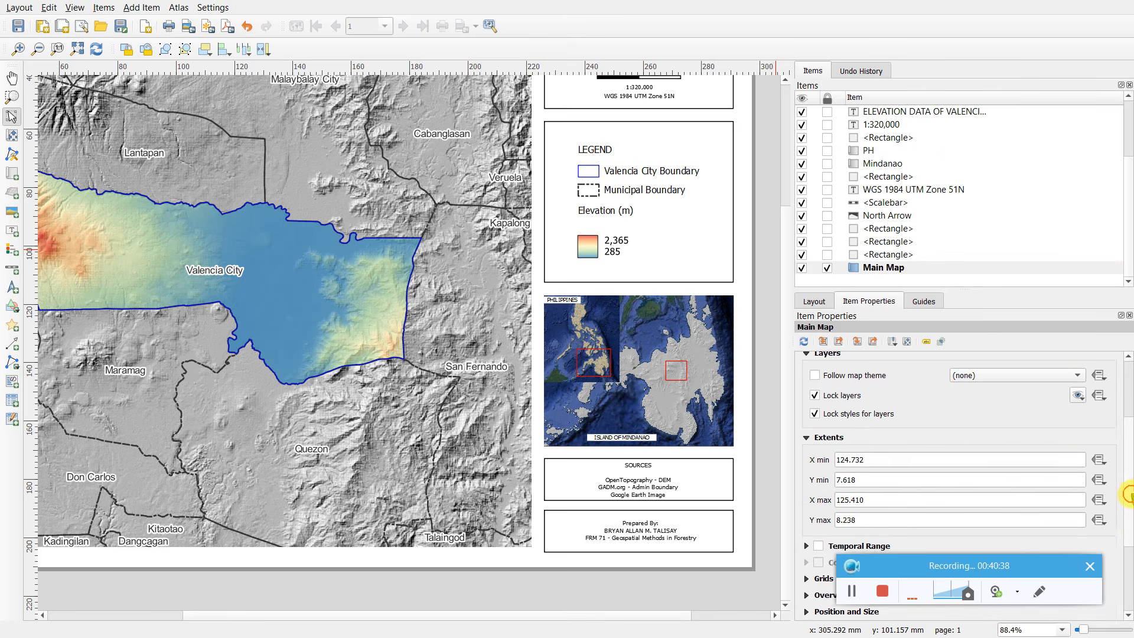
pyautogui.click(818, 449)
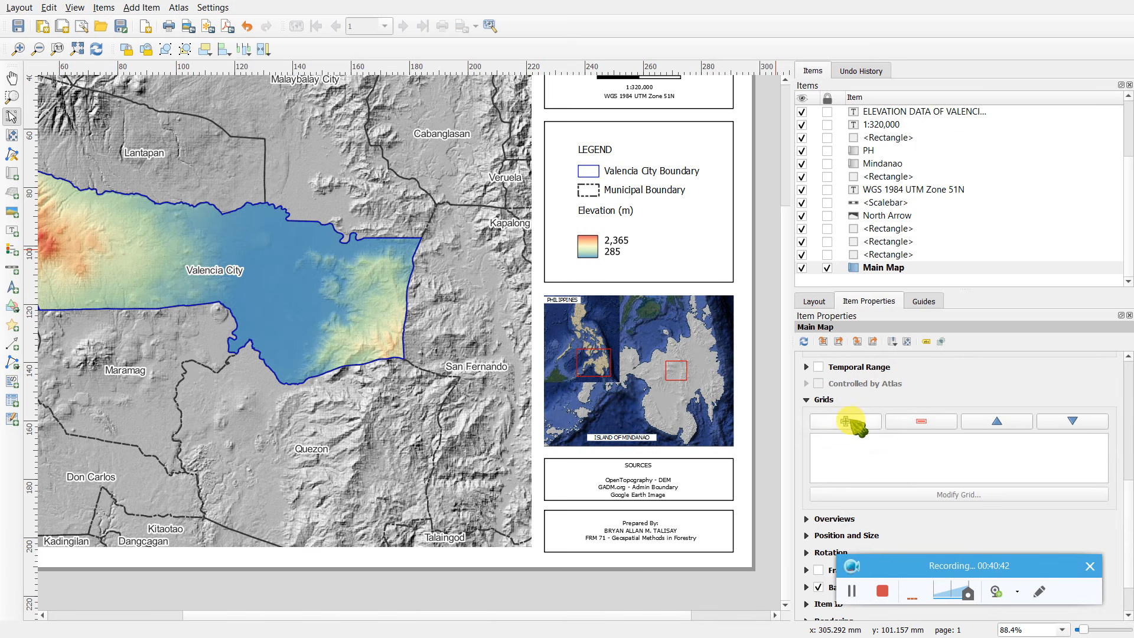
pyautogui.click(849, 423)
pyautogui.click(880, 496)
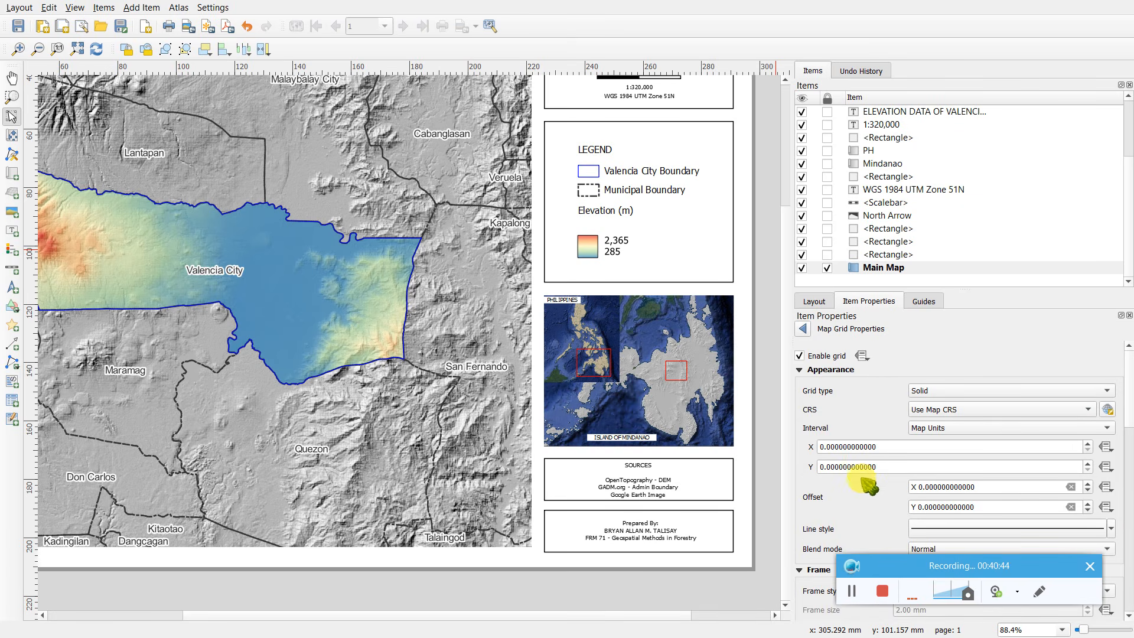
# - Set the main map grid's X and Y intervals to 0.1 map units and view the whole page
pyautogui.click(834, 447)
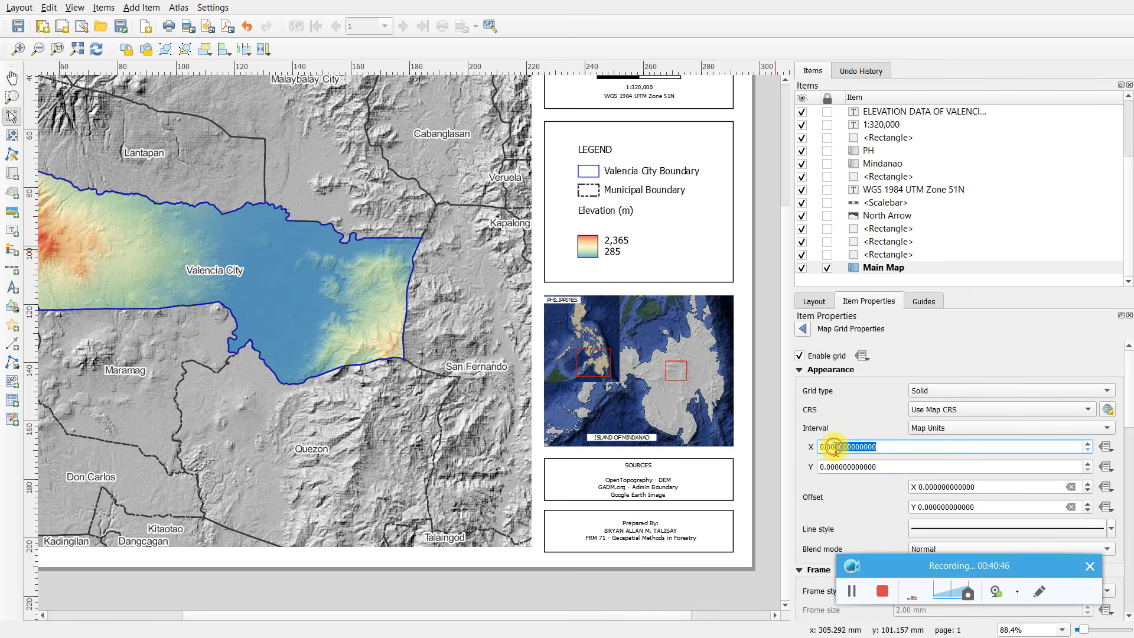
pyautogui.write('0.1')
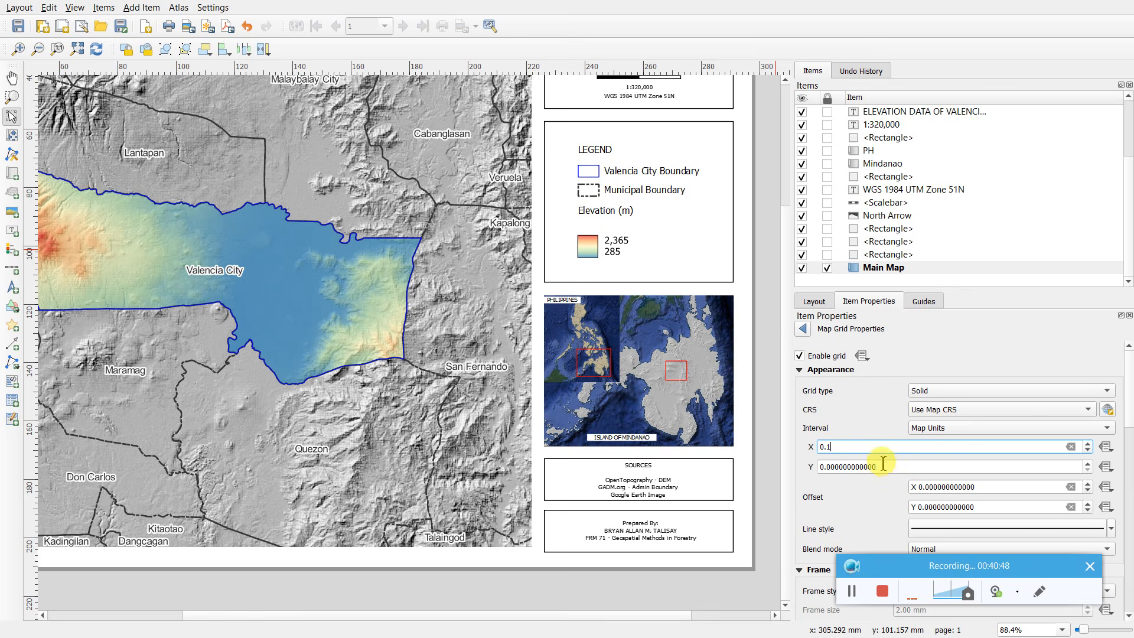
pyautogui.click(860, 467)
pyautogui.write('0.1')
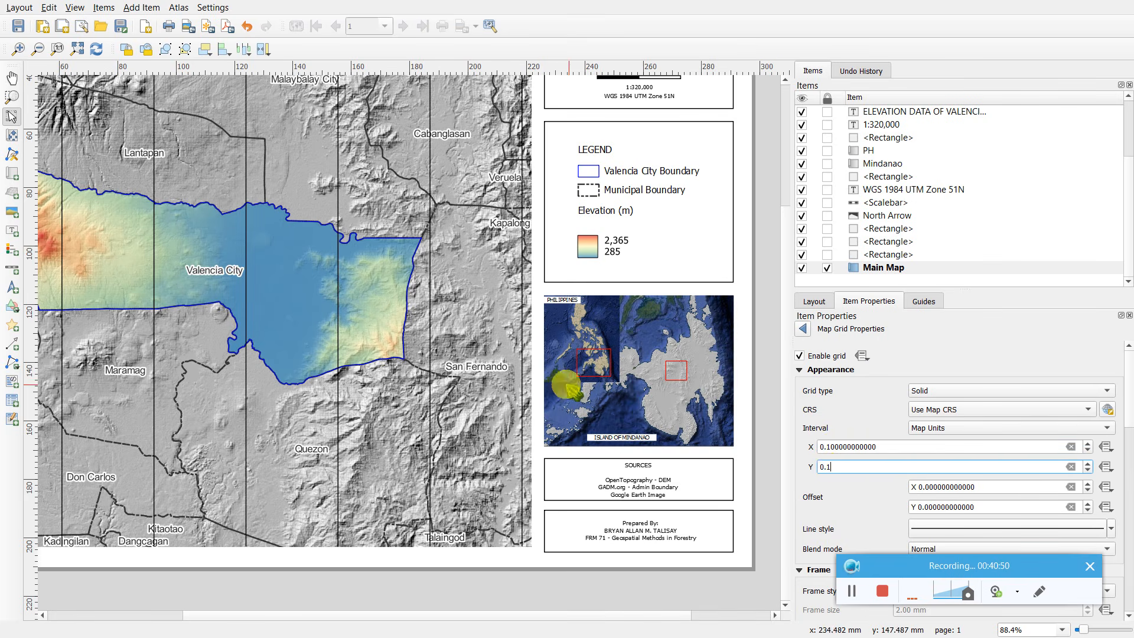
pyautogui.click(766, 389)
pyautogui.scroll(1, 766, 389)
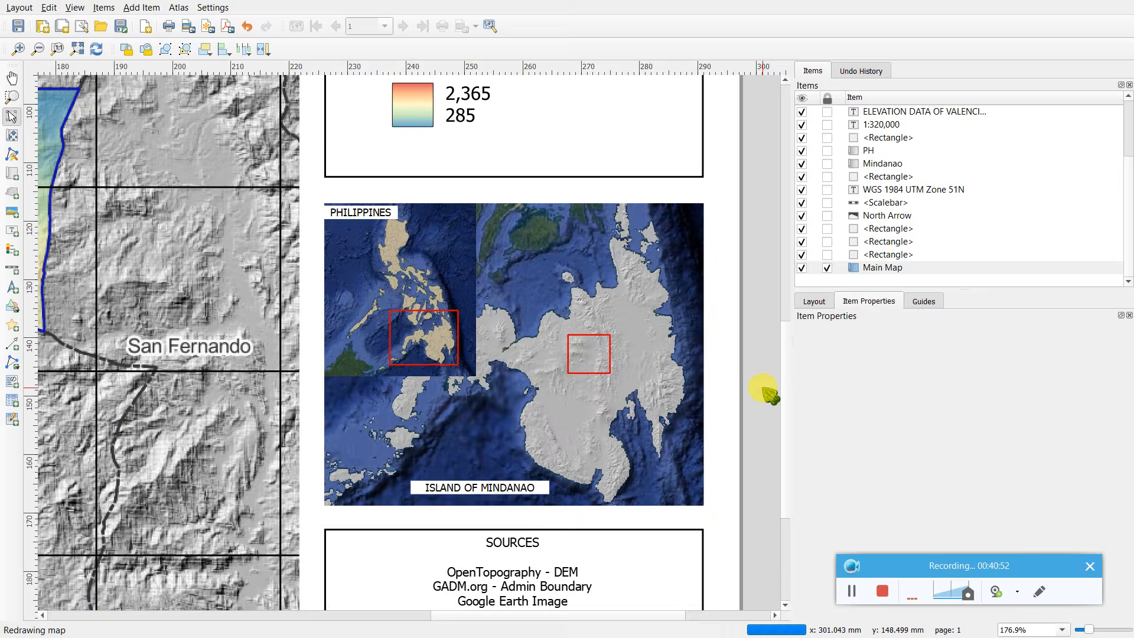
pyautogui.scroll(-2, 767, 389)
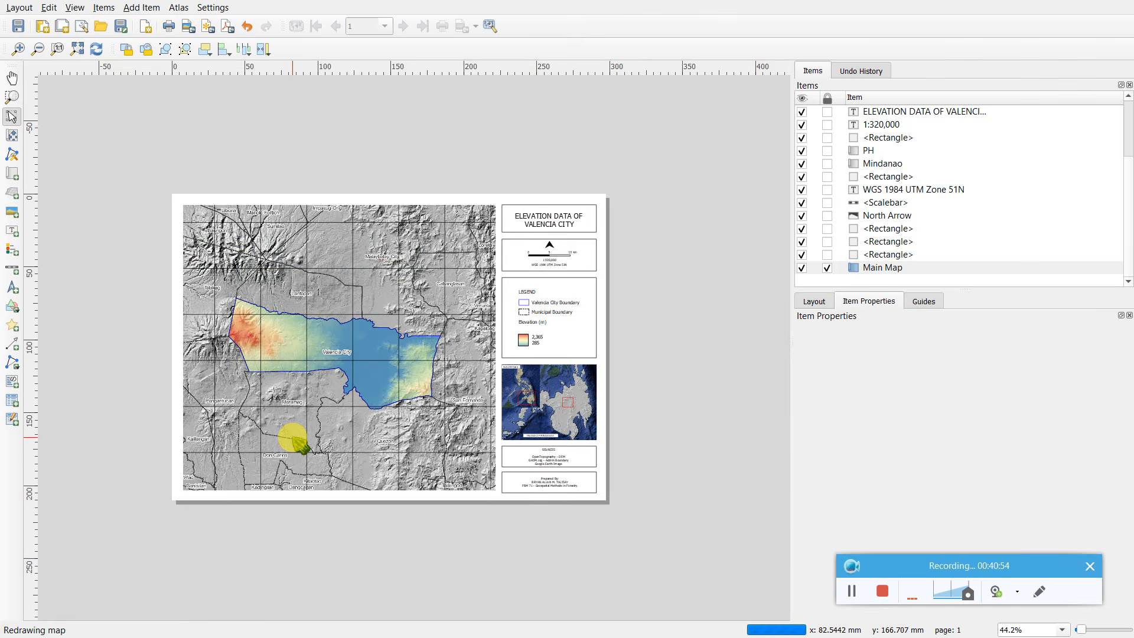
# - Reopen the properties of the Main Map's grid and set its X and Y intervals to 0.2 map units
pyautogui.click(894, 255)
pyautogui.click(889, 267)
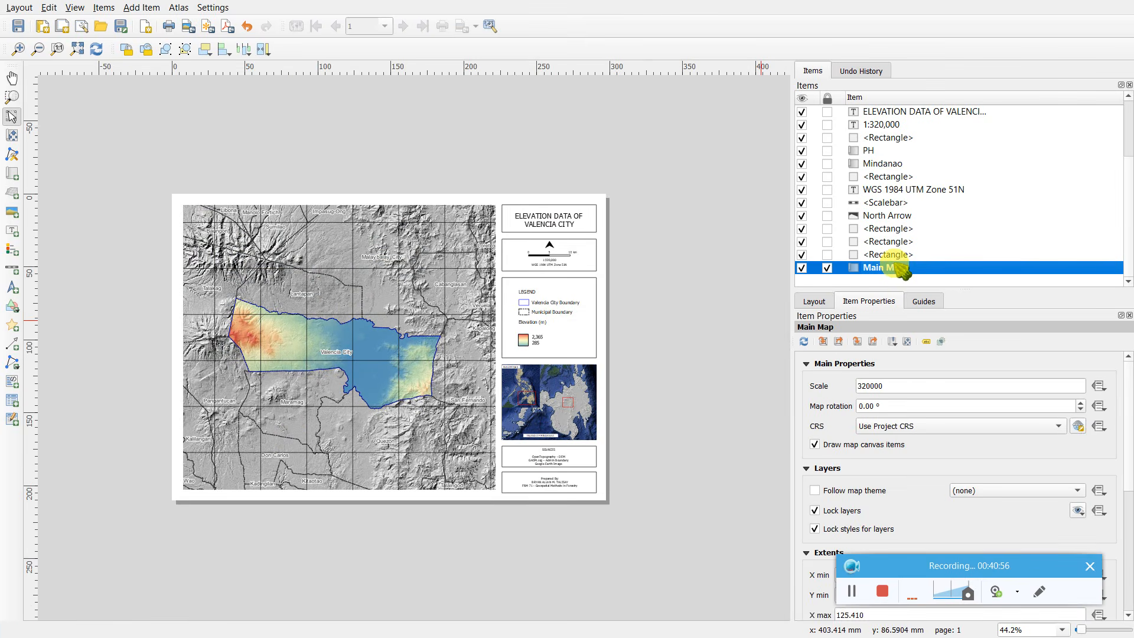
pyautogui.moveTo(1128, 440); pyautogui.dragTo(1128, 570)
pyautogui.click(820, 450)
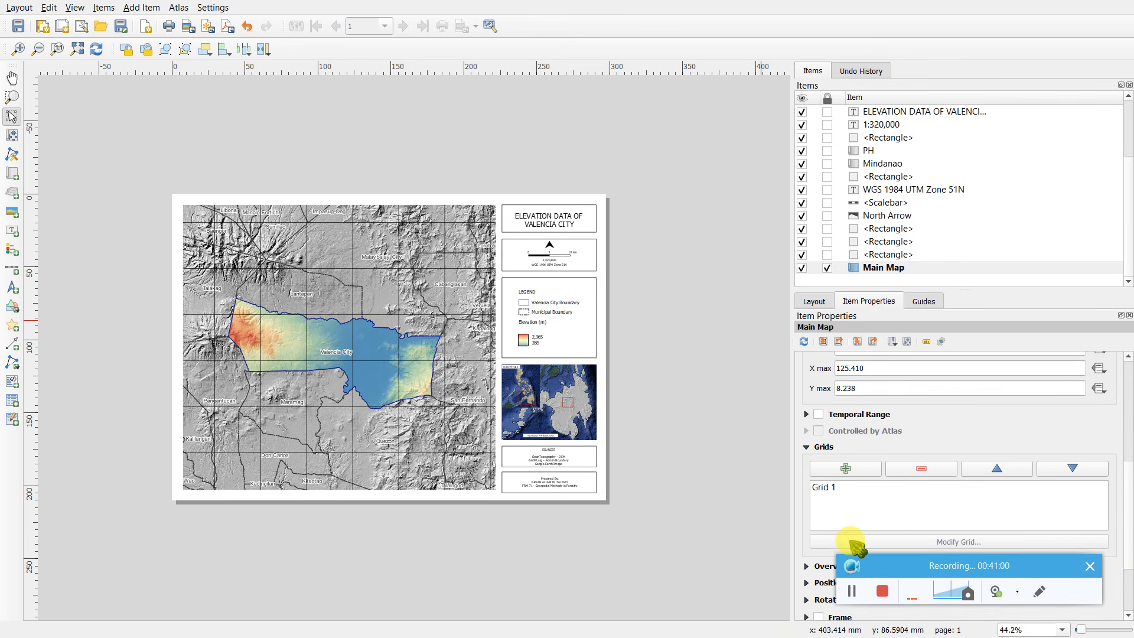
pyautogui.click(827, 487)
pyautogui.click(842, 540)
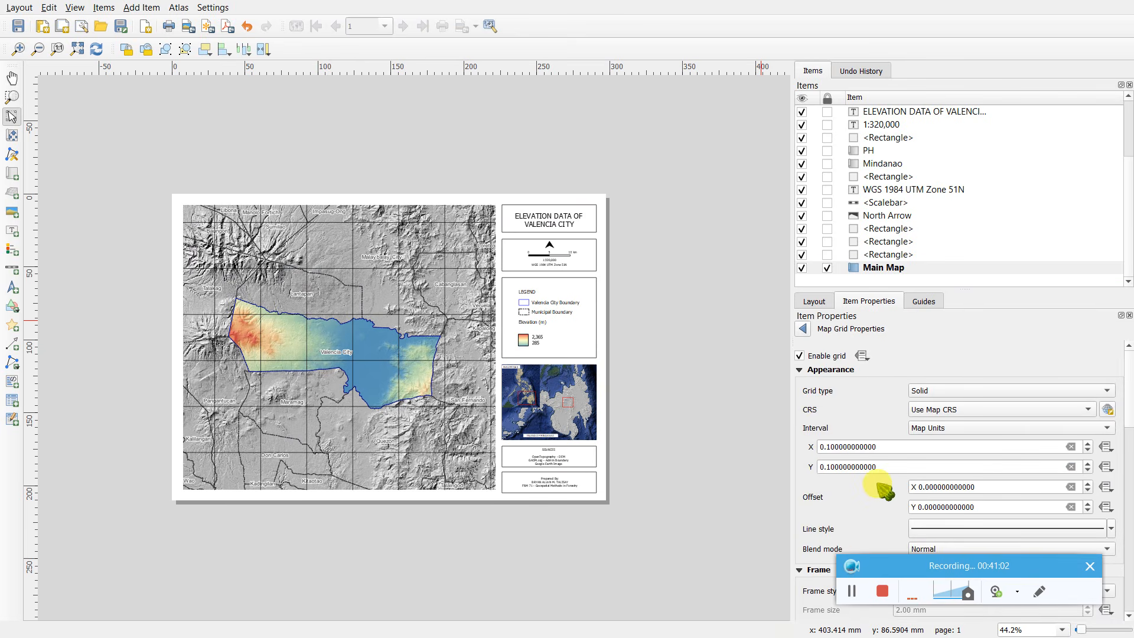
pyautogui.click(828, 446)
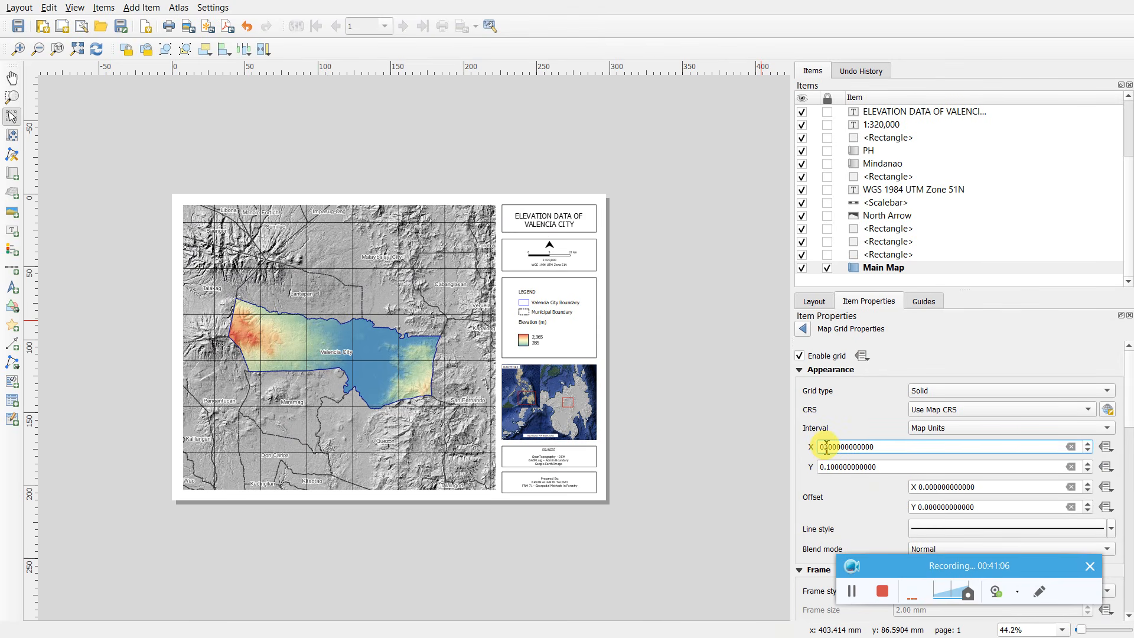
pyautogui.write('.')
pyautogui.click(832, 467)
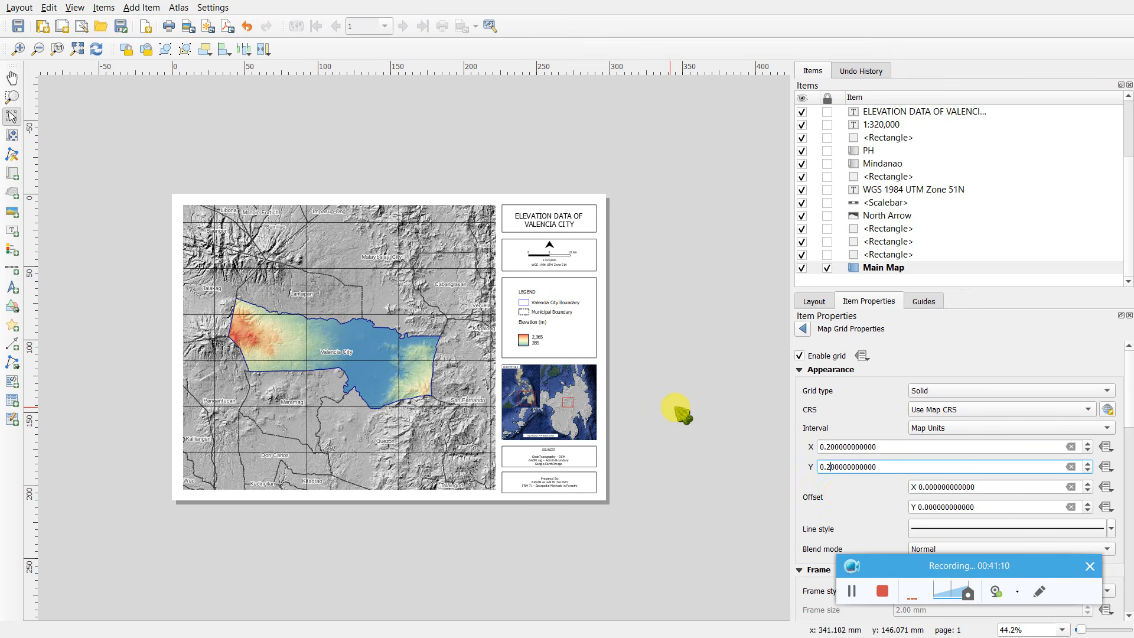
pyautogui.click(871, 420)
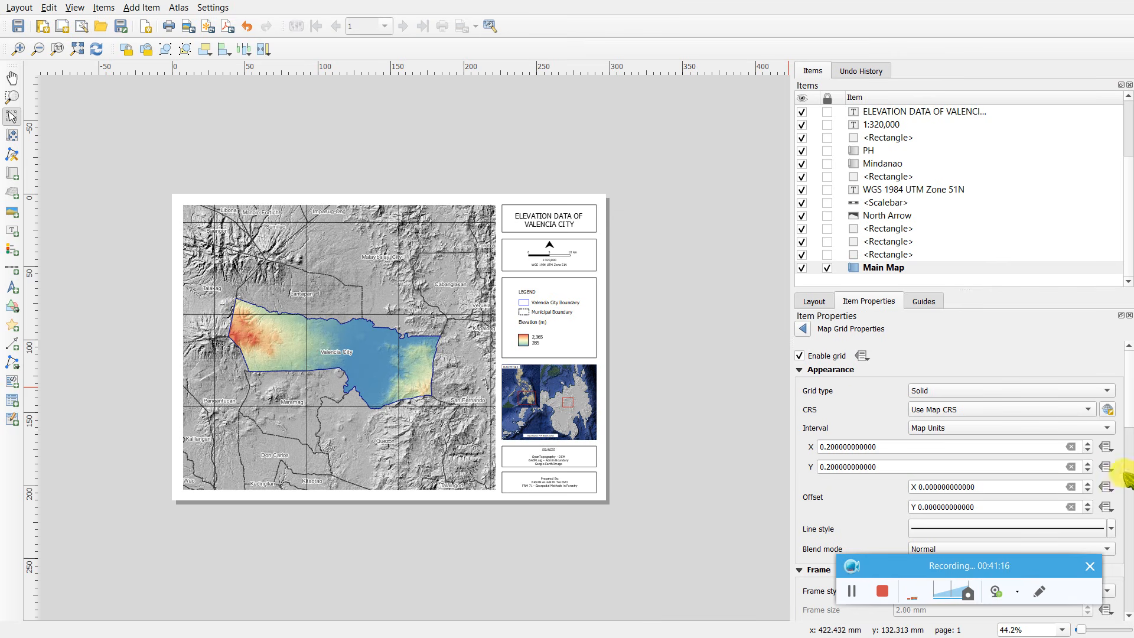
# - Examine the main map grid's frame options and the symbol settings of its line style
pyautogui.scroll(-2, 1129, 398)
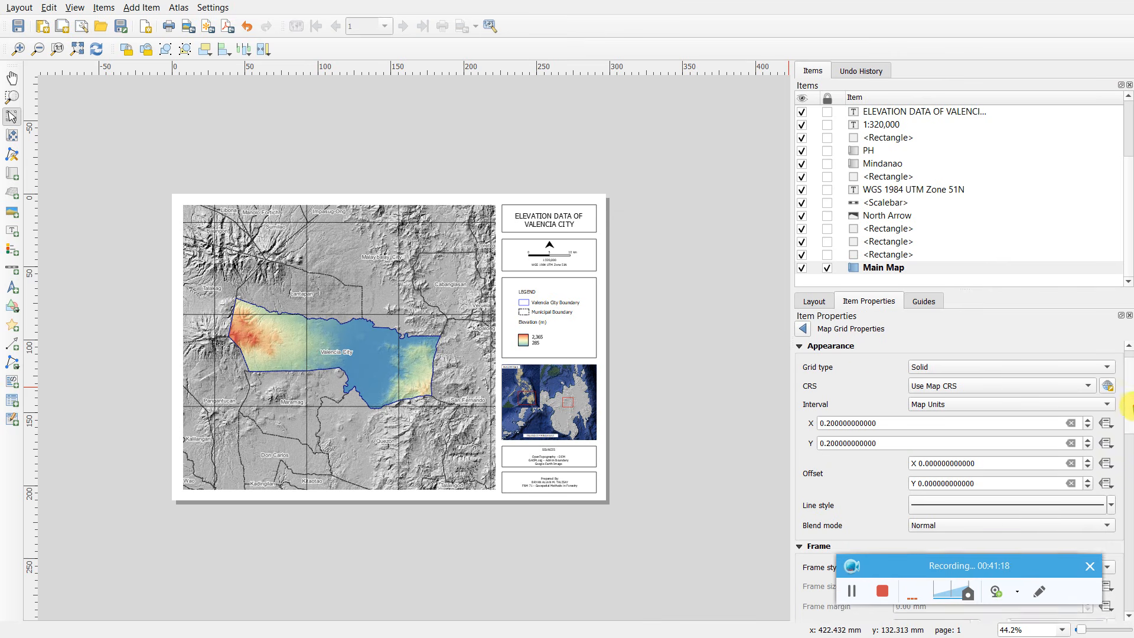
pyautogui.click(1057, 400)
pyautogui.click(1057, 402)
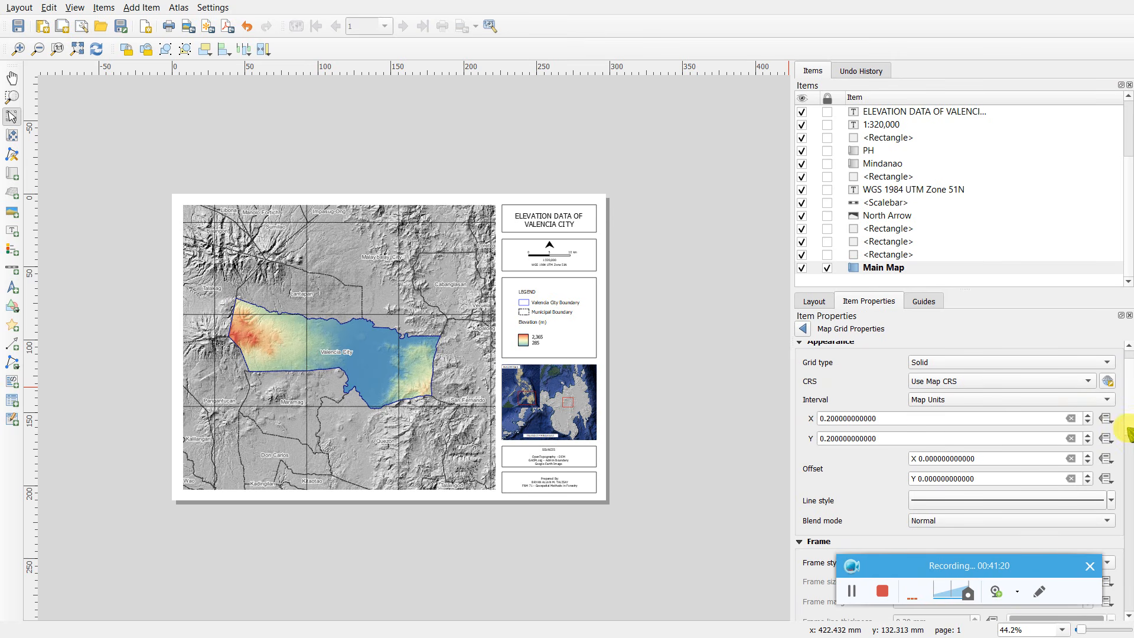
pyautogui.scroll(-5, 1129, 420)
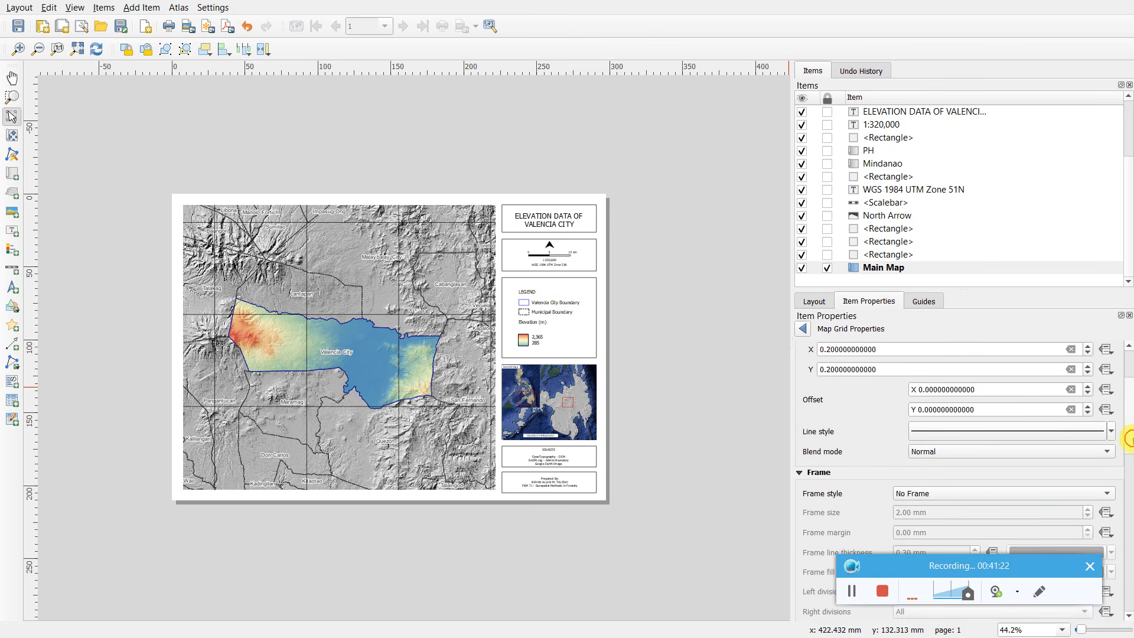
pyautogui.moveTo(1132, 439); pyautogui.dragTo(1132, 439)
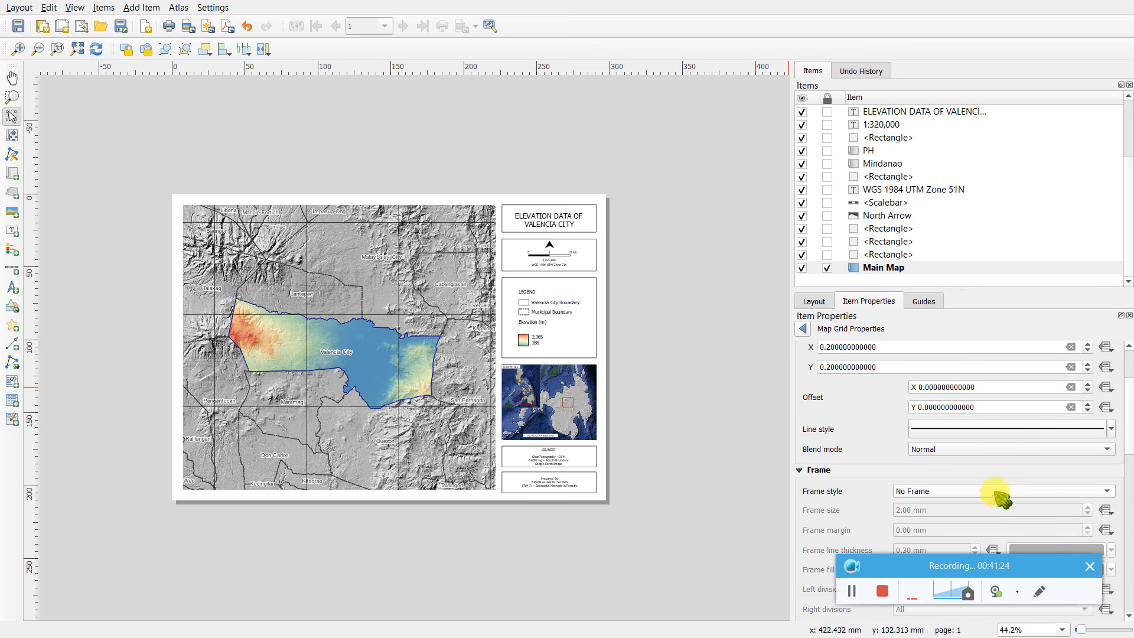
pyautogui.click(989, 430)
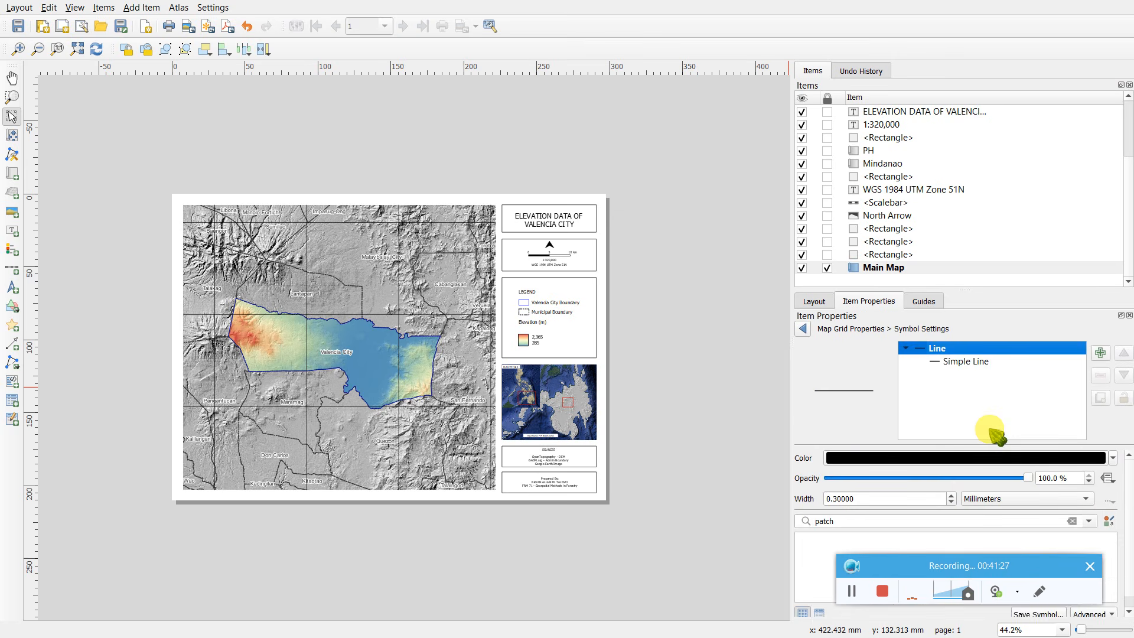
pyautogui.click(803, 329)
pyautogui.click(1037, 430)
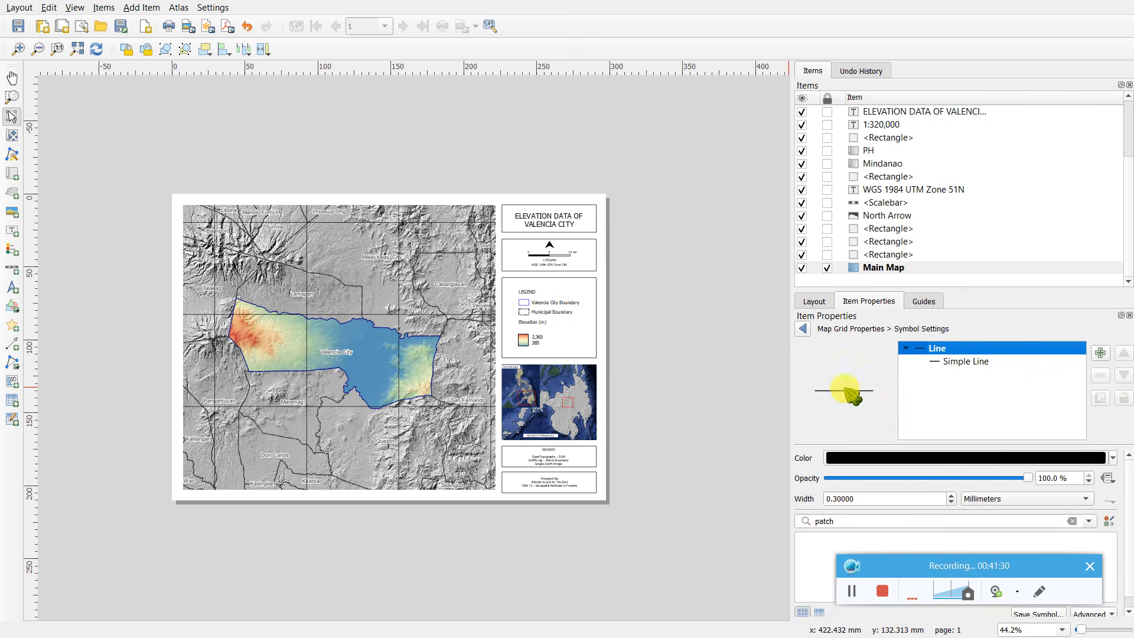
pyautogui.click(956, 362)
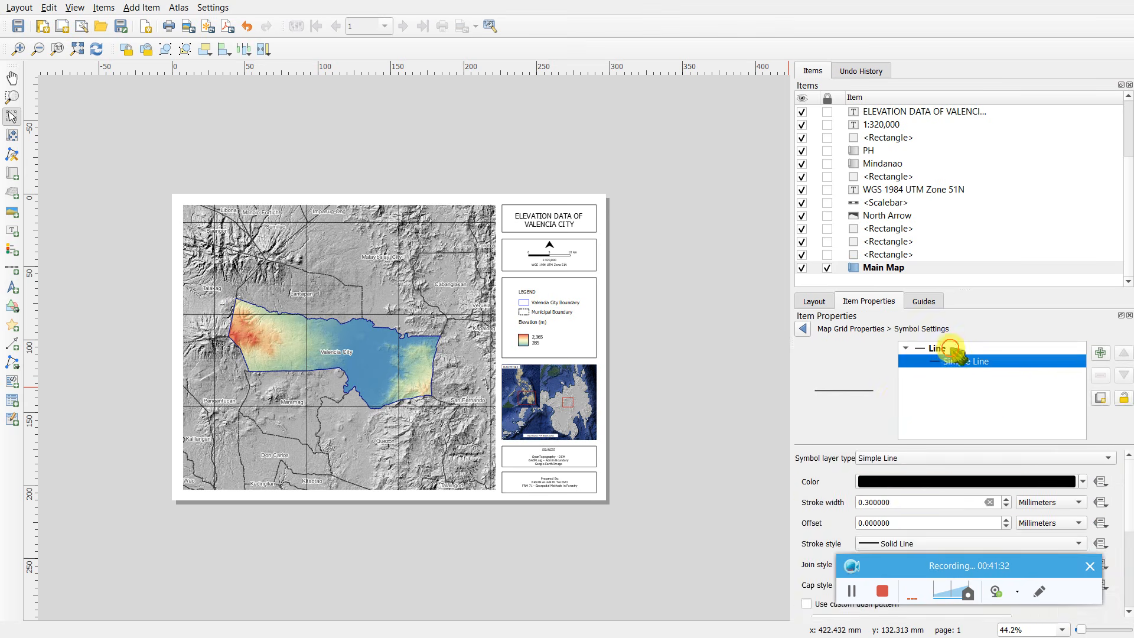
pyautogui.click(939, 348)
pyautogui.click(803, 329)
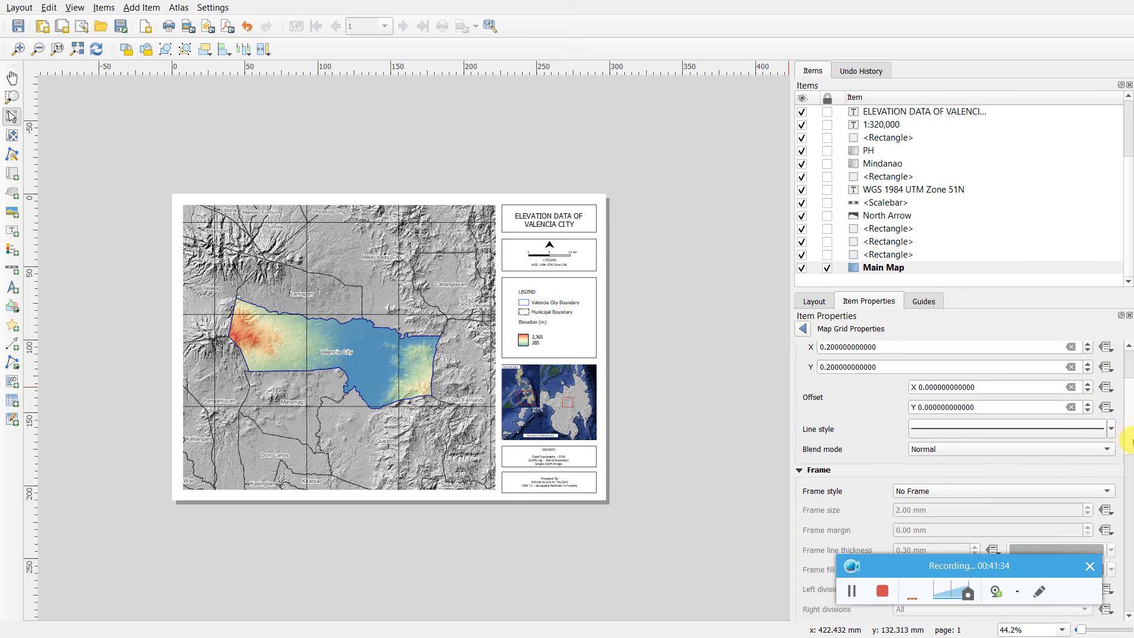
pyautogui.moveTo(1127, 440); pyautogui.dragTo(1128, 412)
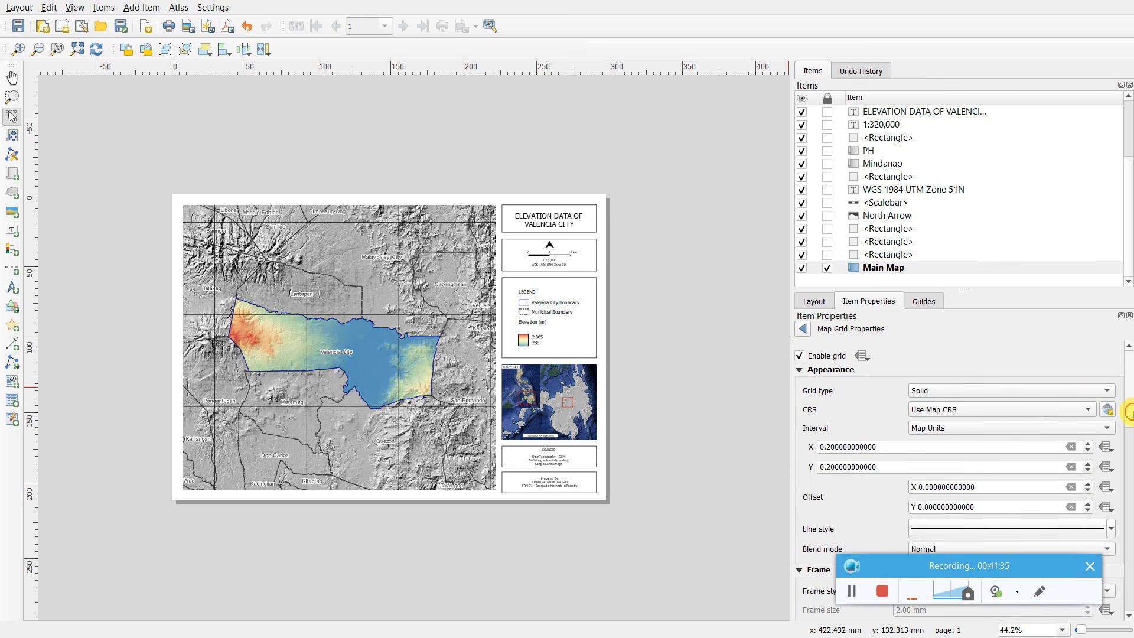
# - Change the main map's grid type from solid lines to Cross
pyautogui.click(1025, 393)
pyautogui.click(1025, 393)
pyautogui.click(1012, 393)
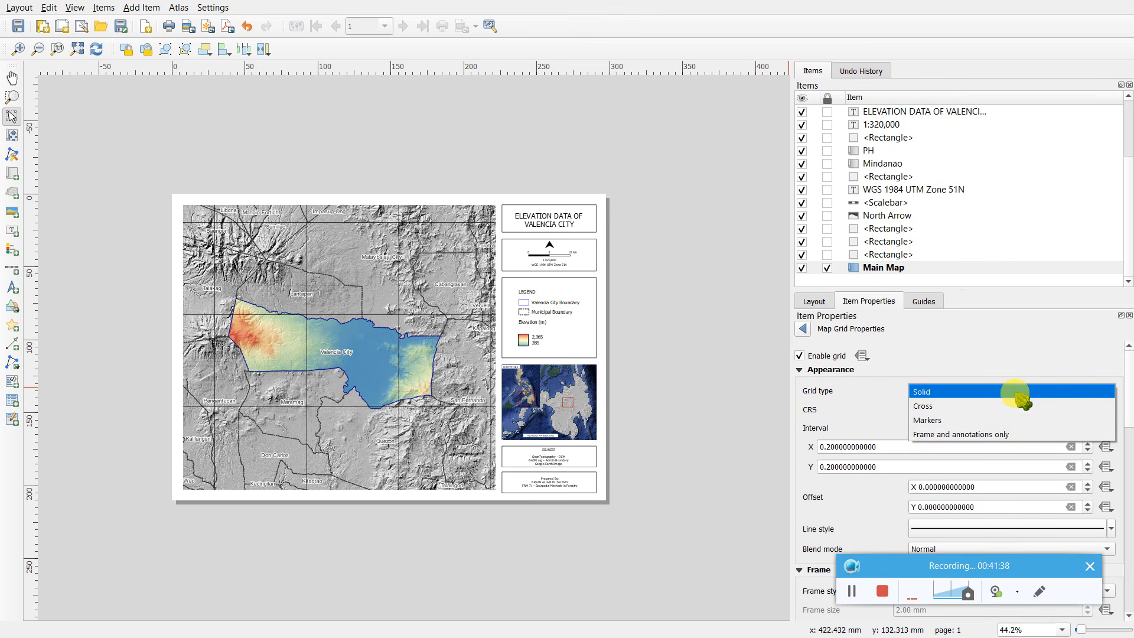
pyautogui.click(1016, 406)
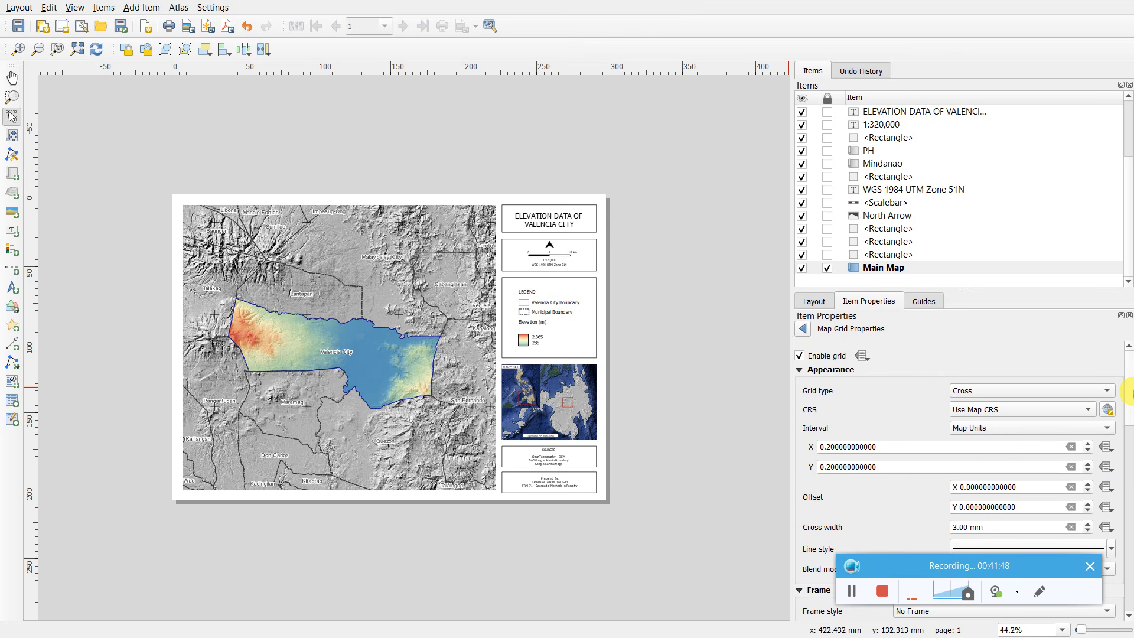
pyautogui.moveTo(1130, 391); pyautogui.dragTo(1132, 437)
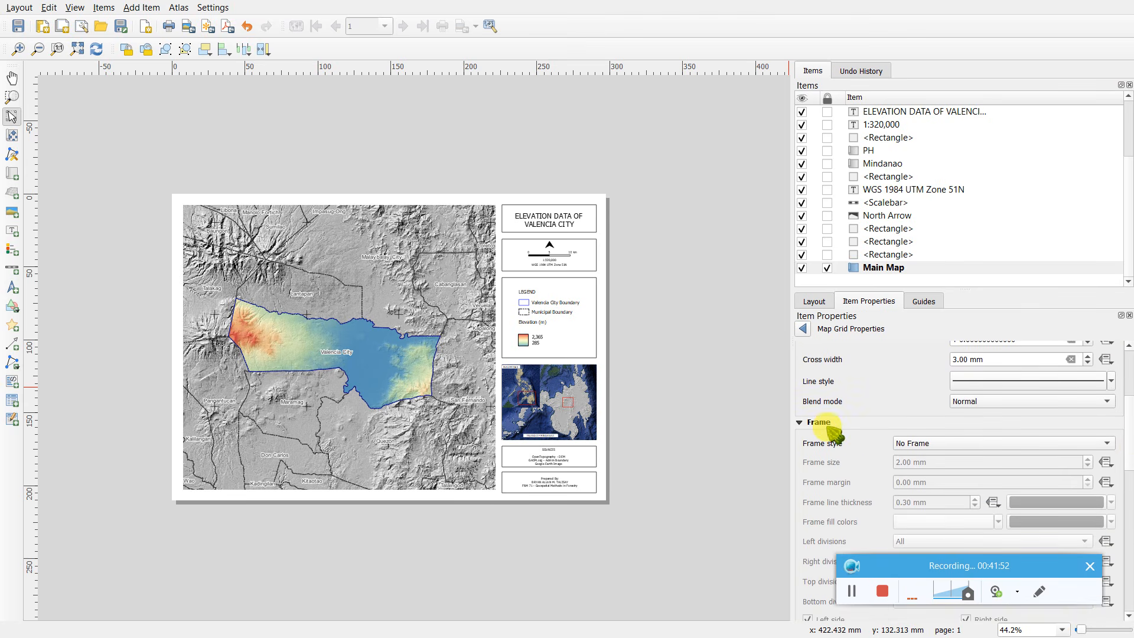
# - Turn on Draw Coordinates for the main map's grid and inspect the coordinate labels around the map
pyautogui.click(799, 423)
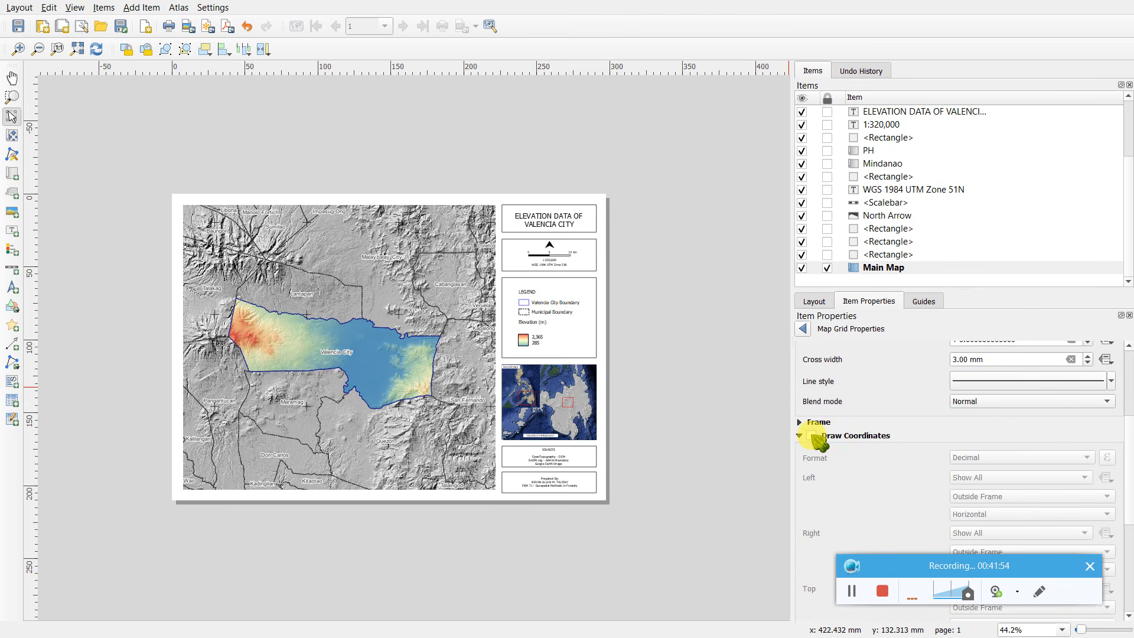
pyautogui.click(811, 436)
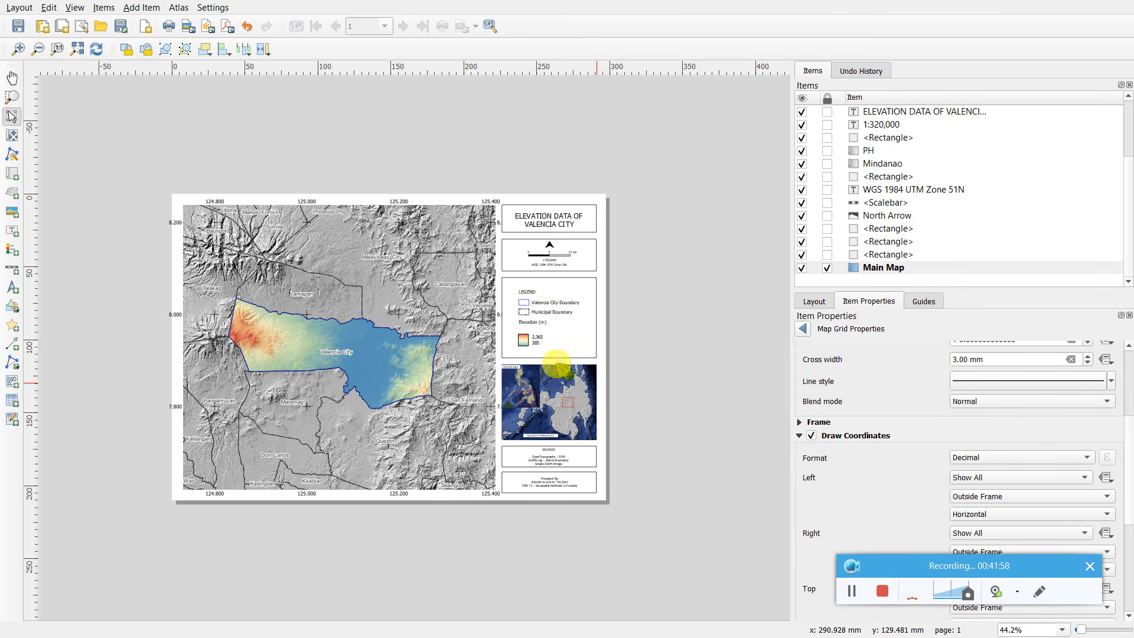
pyautogui.click(127, 257)
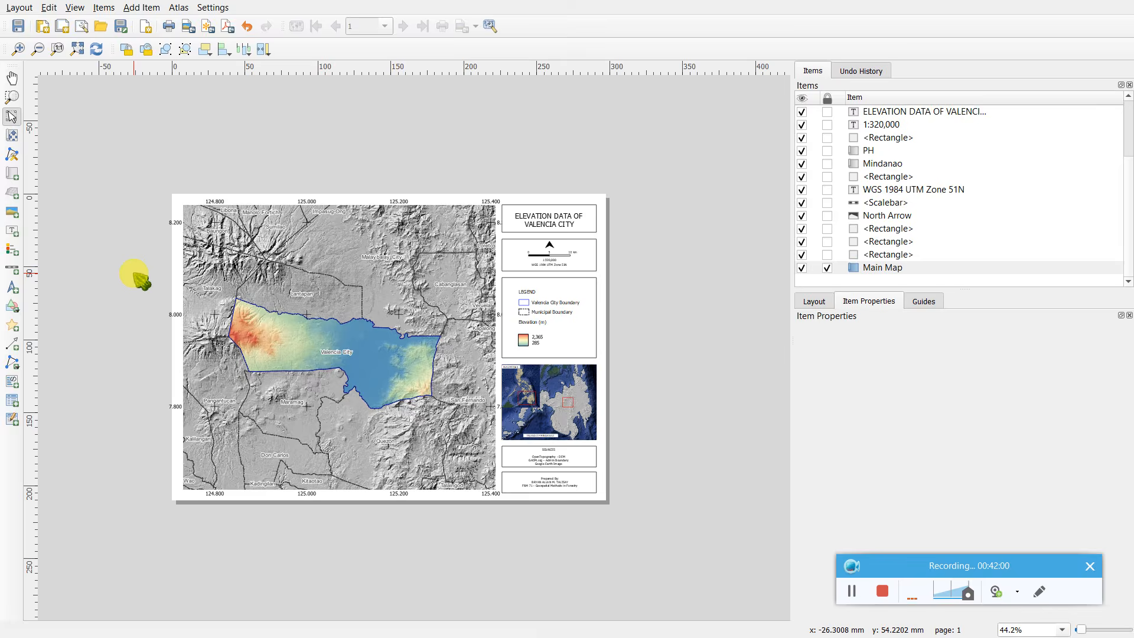
pyautogui.scroll(1, 137, 263)
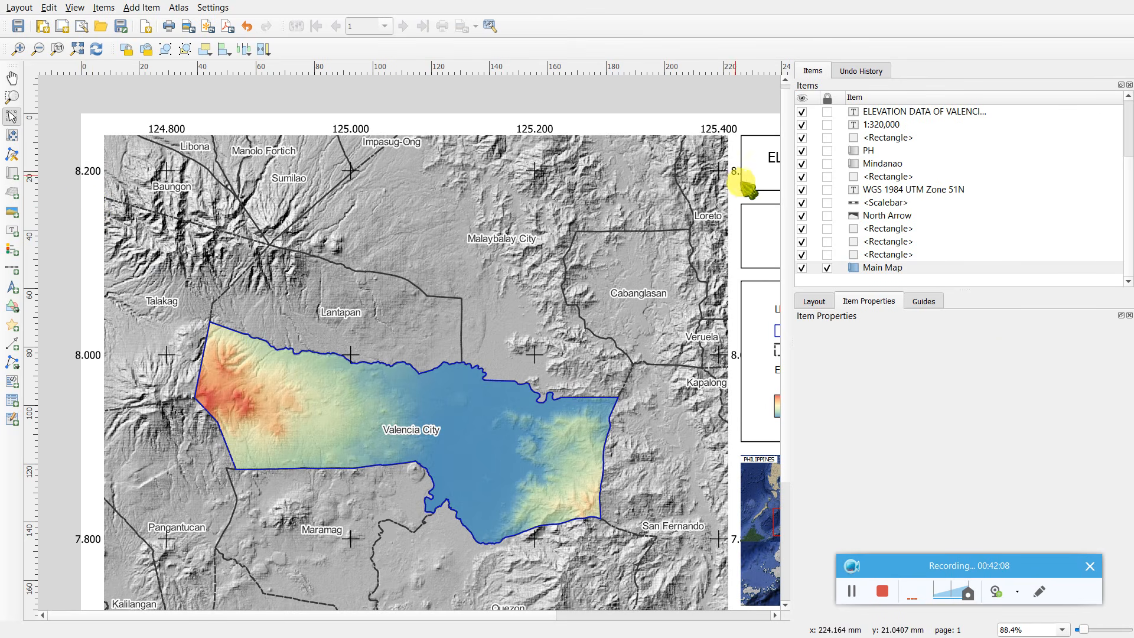
# - Reopen the Main Map's grid properties and set the left coordinate labels to Vertical Ascending
pyautogui.click(889, 254)
pyautogui.click(883, 267)
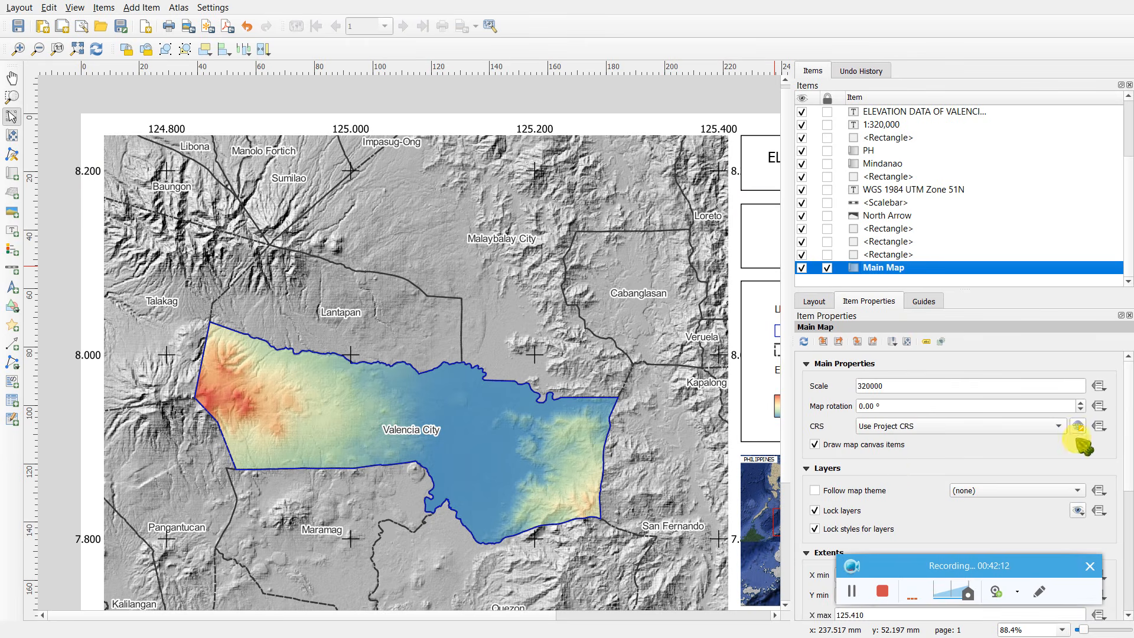
pyautogui.moveTo(1128, 413); pyautogui.dragTo(1128, 570)
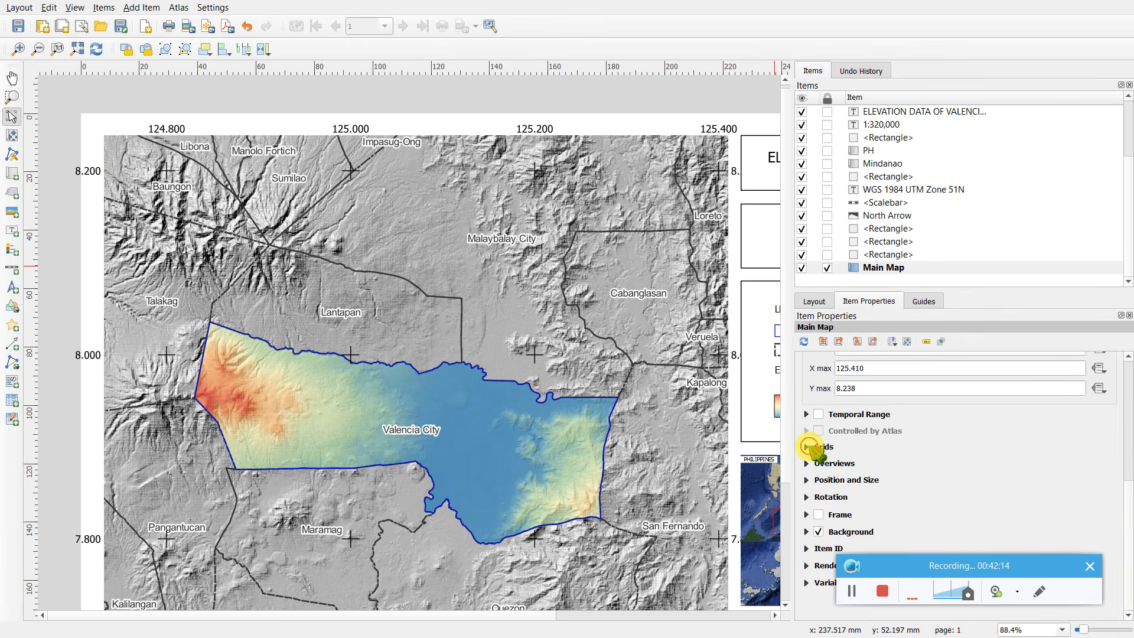
pyautogui.click(810, 447)
pyautogui.click(953, 538)
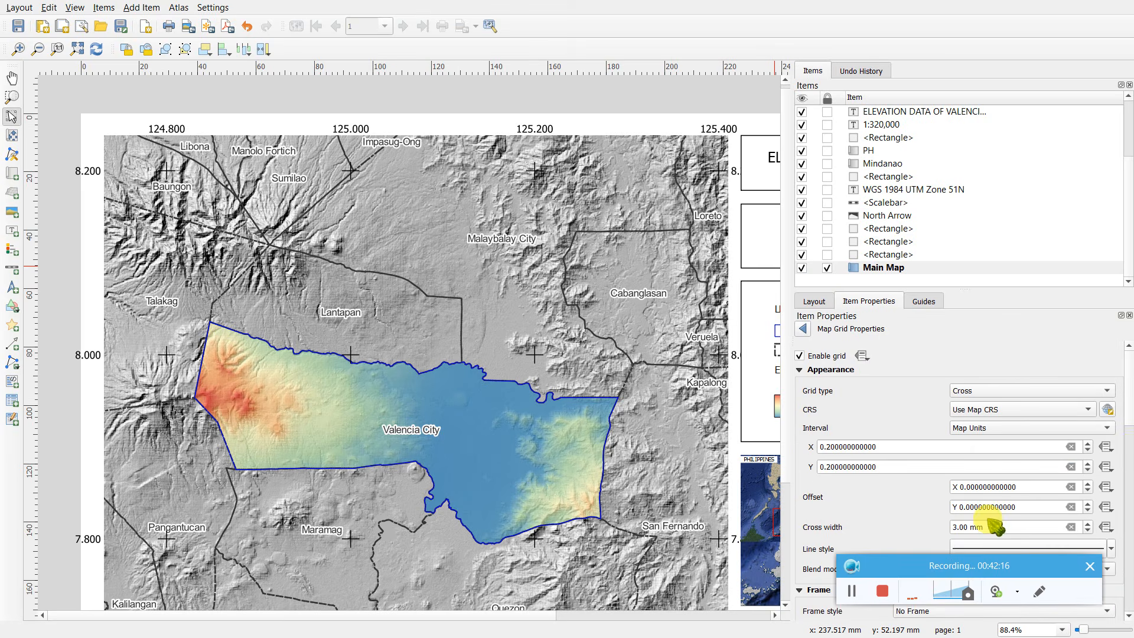
pyautogui.moveTo(1128, 395); pyautogui.dragTo(1126, 479)
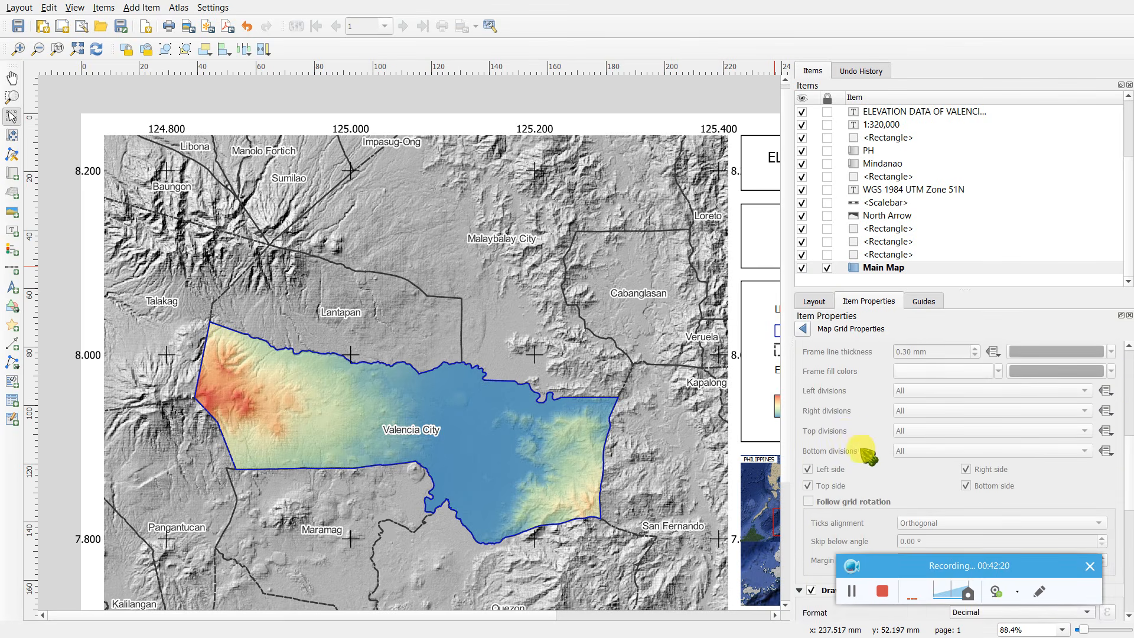
pyautogui.scroll(2, 846, 433)
pyautogui.click(800, 367)
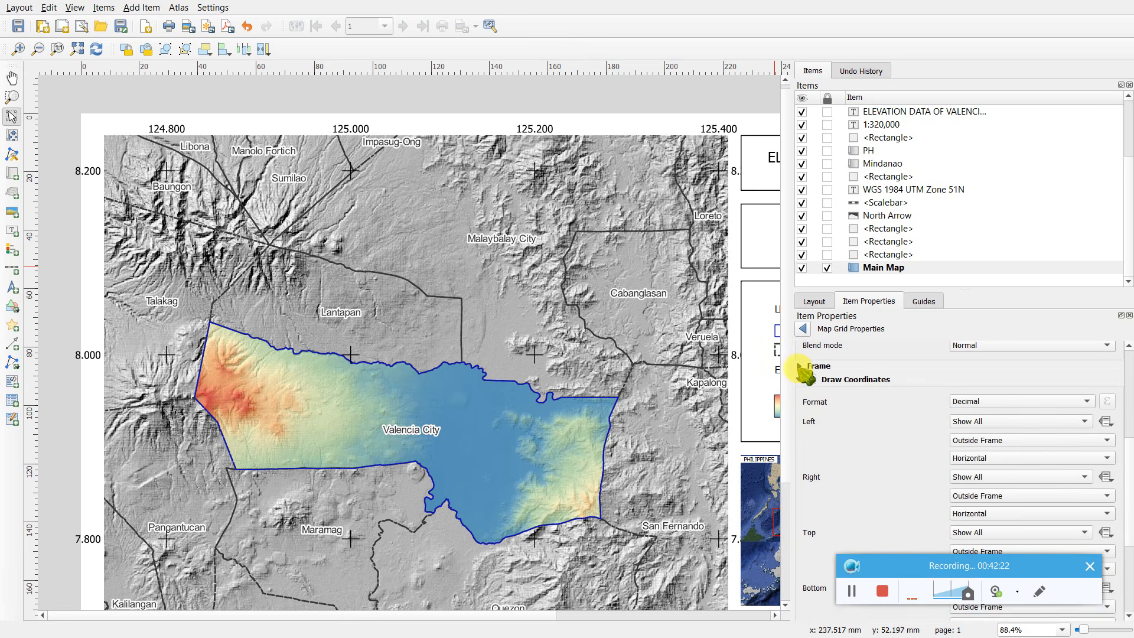
pyautogui.click(1026, 460)
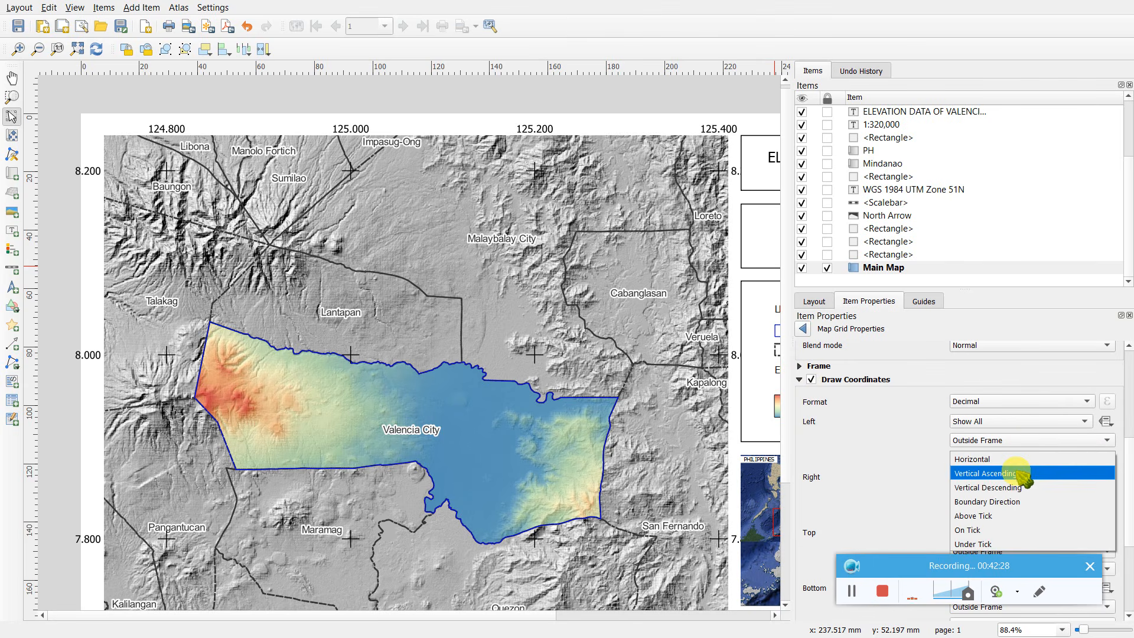
pyautogui.click(1016, 460)
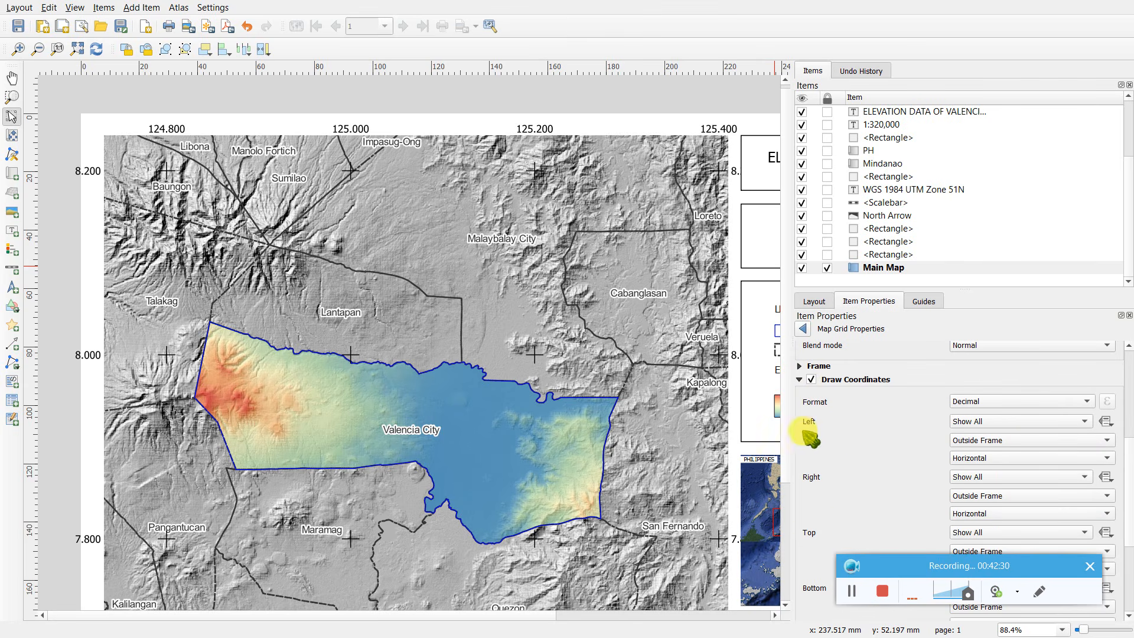
pyautogui.click(988, 457)
pyautogui.click(990, 471)
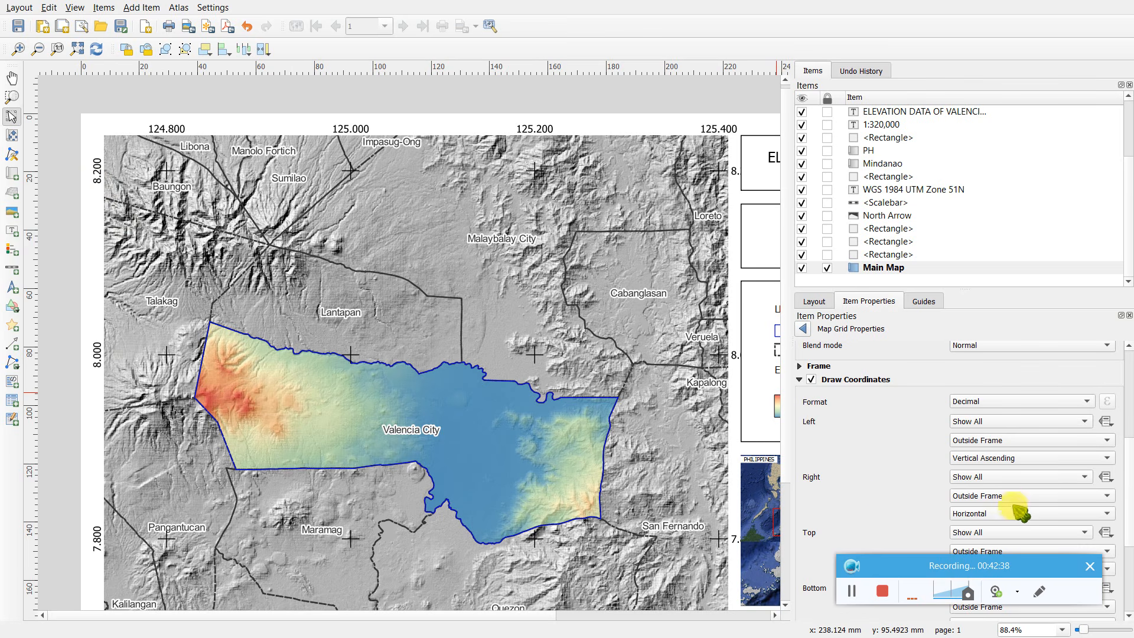
# - Set the right coordinate labels of the main map grid to Vertical Ascending, keeping them outside the frame
pyautogui.click(1007, 521)
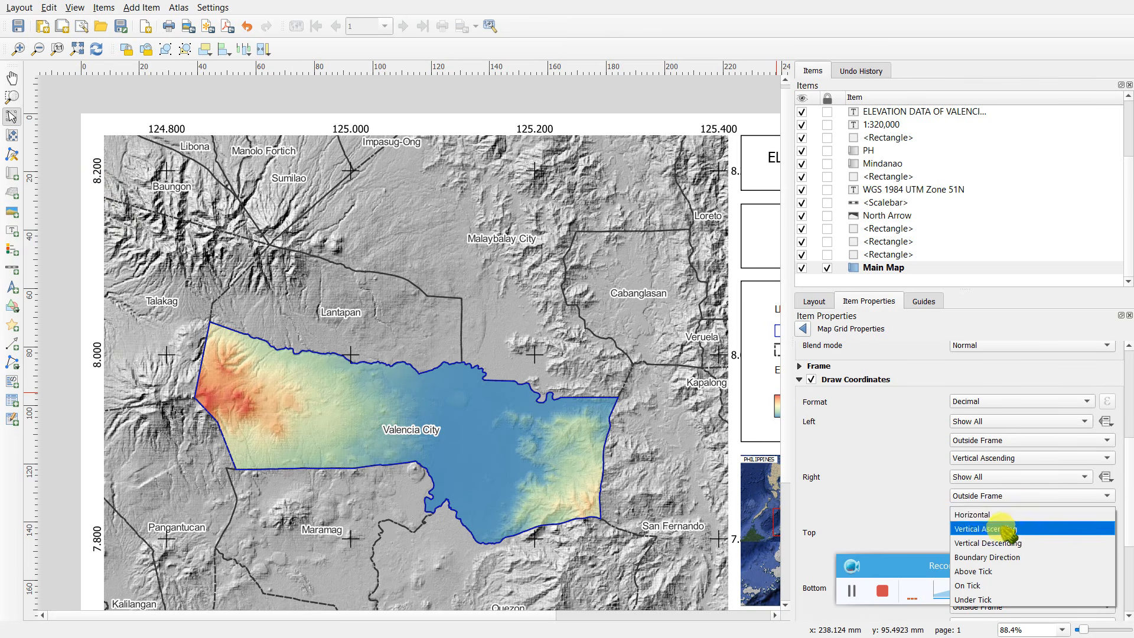
pyautogui.click(1007, 527)
pyautogui.click(995, 502)
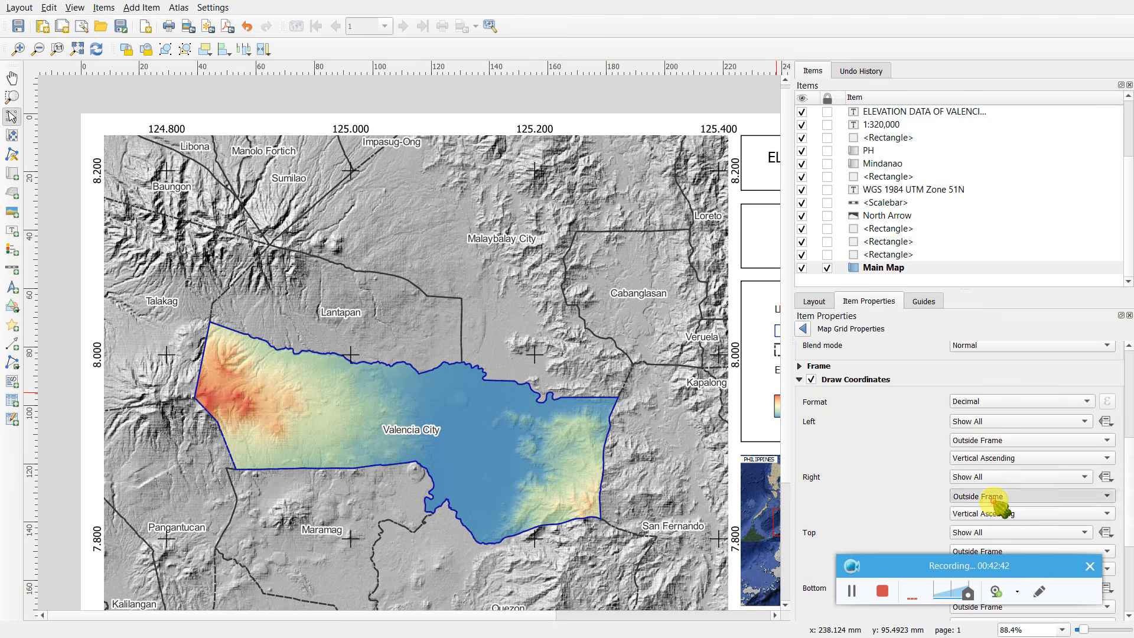
pyautogui.click(996, 502)
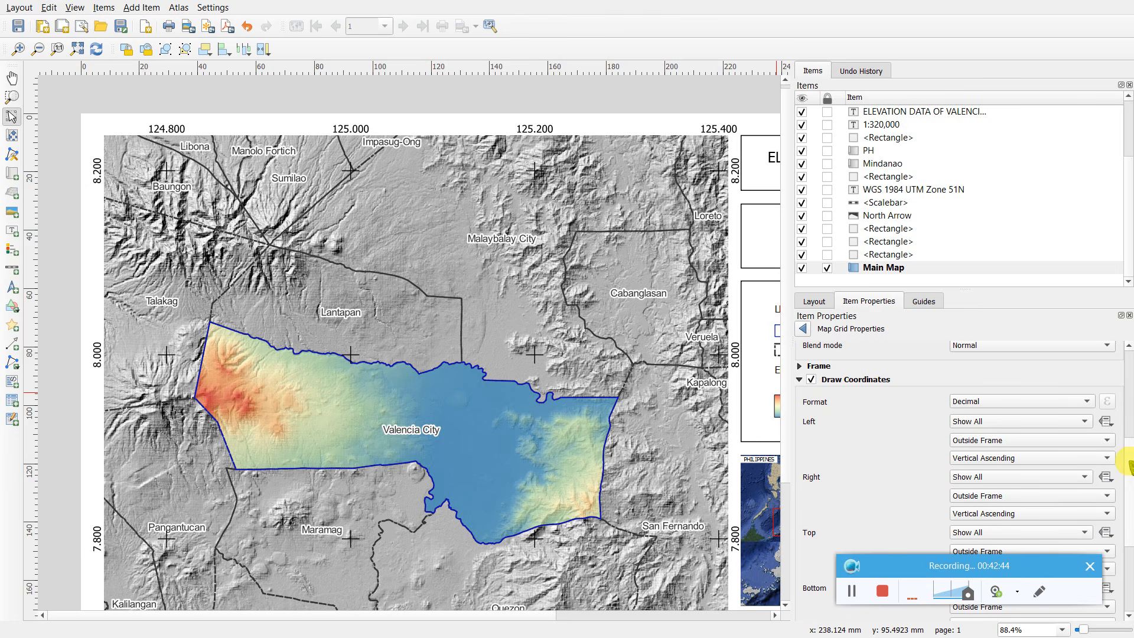
# - Set the cross width of the main map's grid to 2.00 mm, keeping the Normal blend mode
pyautogui.moveTo(1128, 467); pyautogui.dragTo(1129, 537)
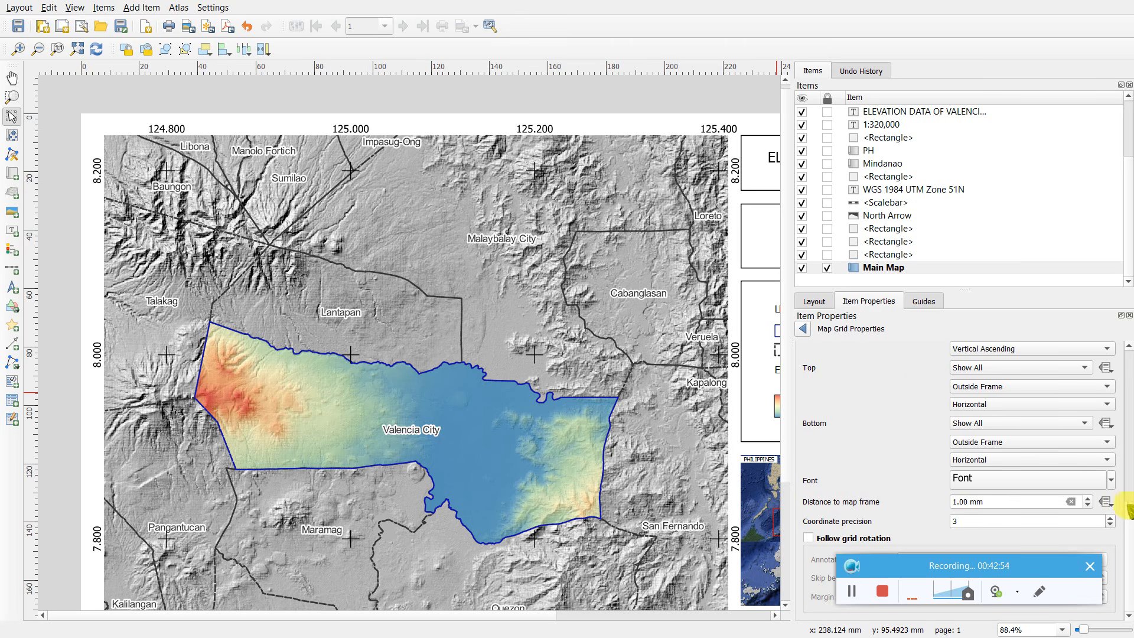
pyautogui.moveTo(1129, 546); pyautogui.dragTo(1129, 390)
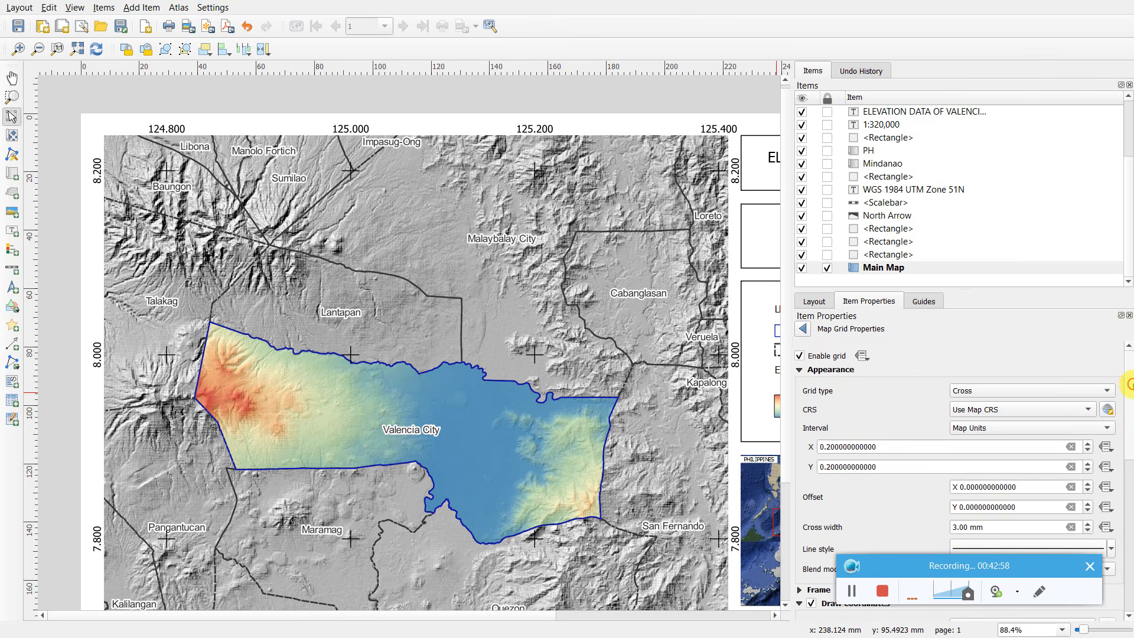
pyautogui.moveTo(1129, 392); pyautogui.dragTo(1129, 426)
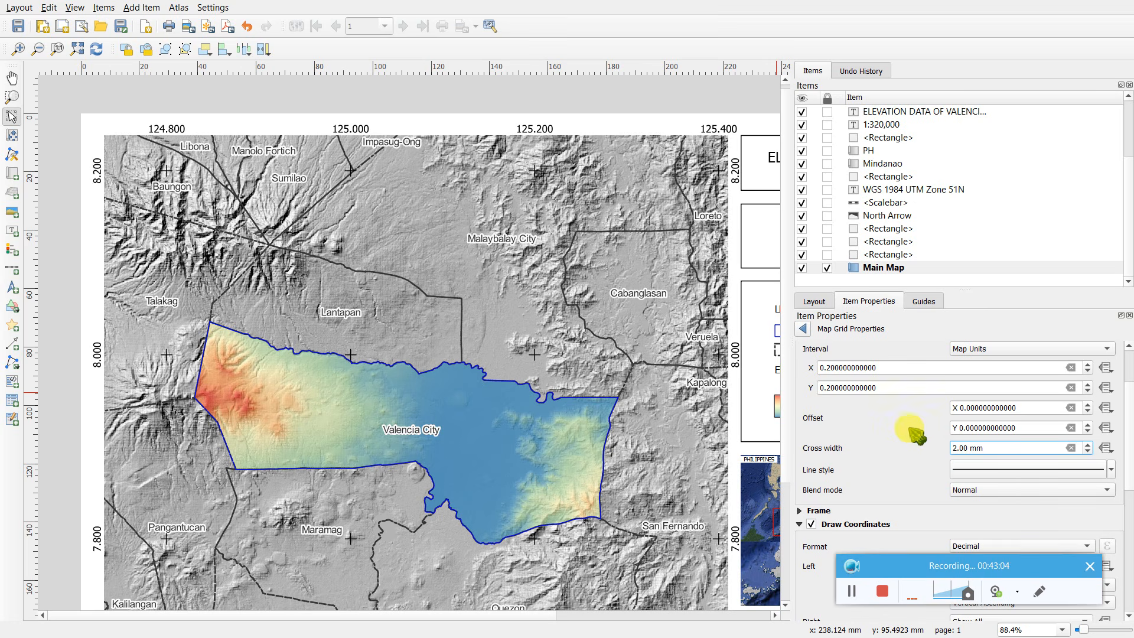
pyautogui.click(1033, 490)
pyautogui.click(995, 457)
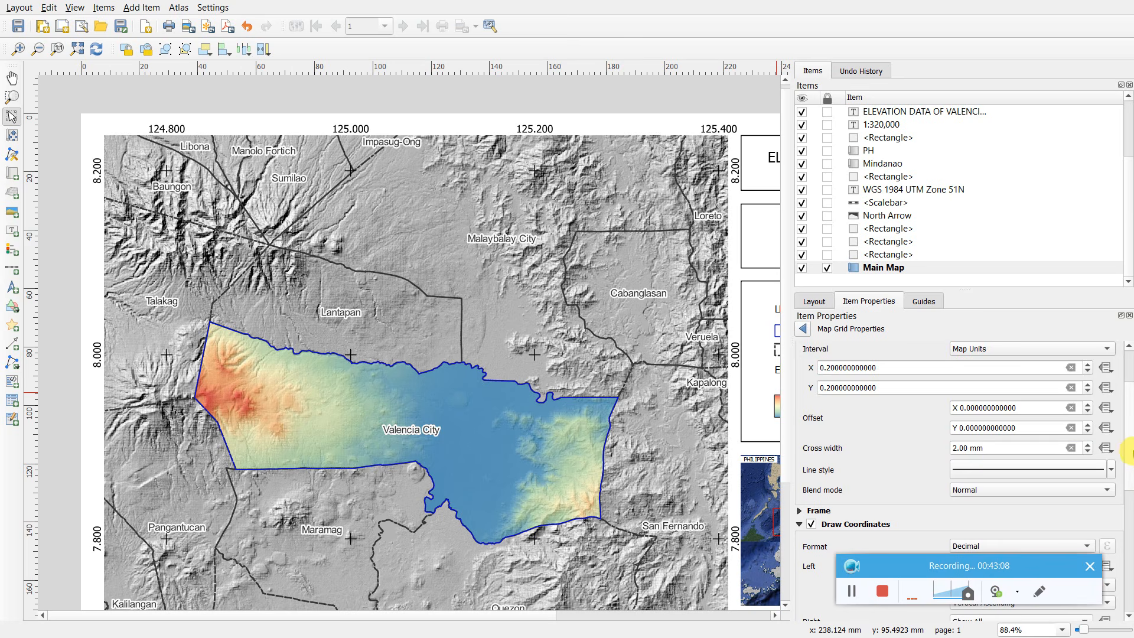
# - Review the available coordinate formats for the grid labels and keep Decimal
pyautogui.moveTo(1131, 452); pyautogui.dragTo(1131, 497)
pyautogui.click(1018, 433)
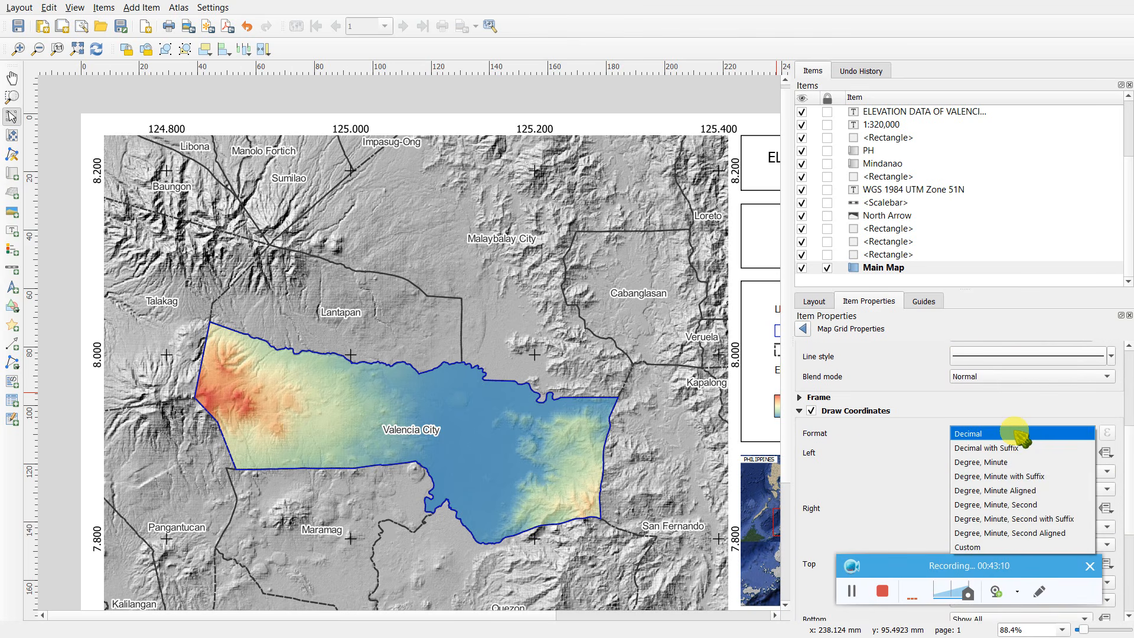
pyautogui.click(1020, 435)
# - Try the Follow grid rotation option for the coordinate labels and turn it off again
pyautogui.moveTo(1128, 444); pyautogui.dragTo(1129, 539)
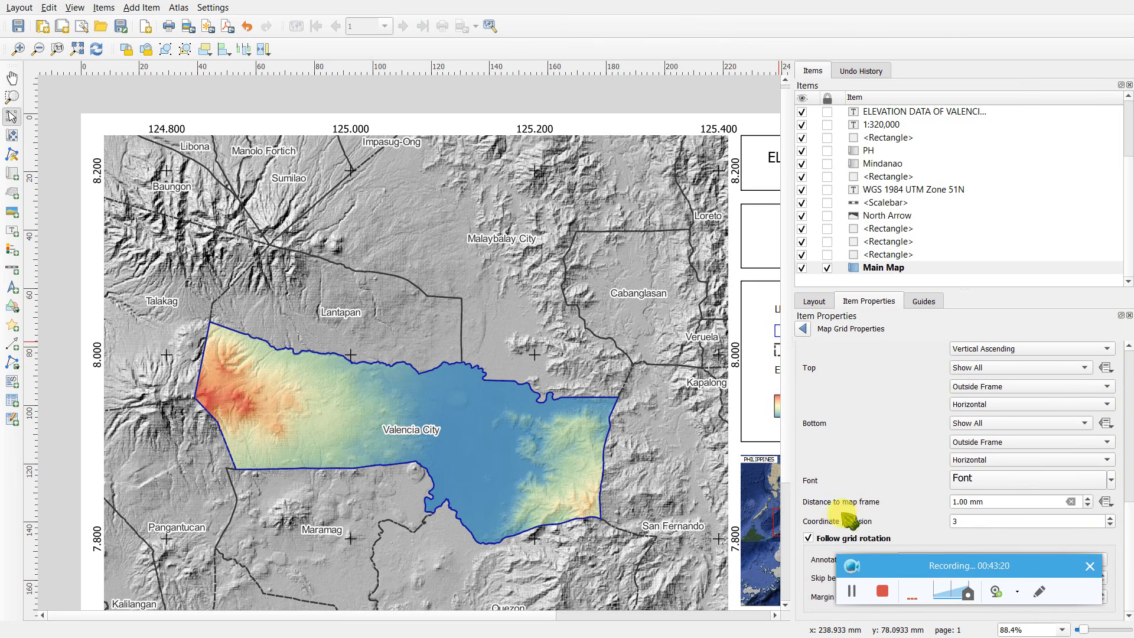
pyautogui.click(808, 538)
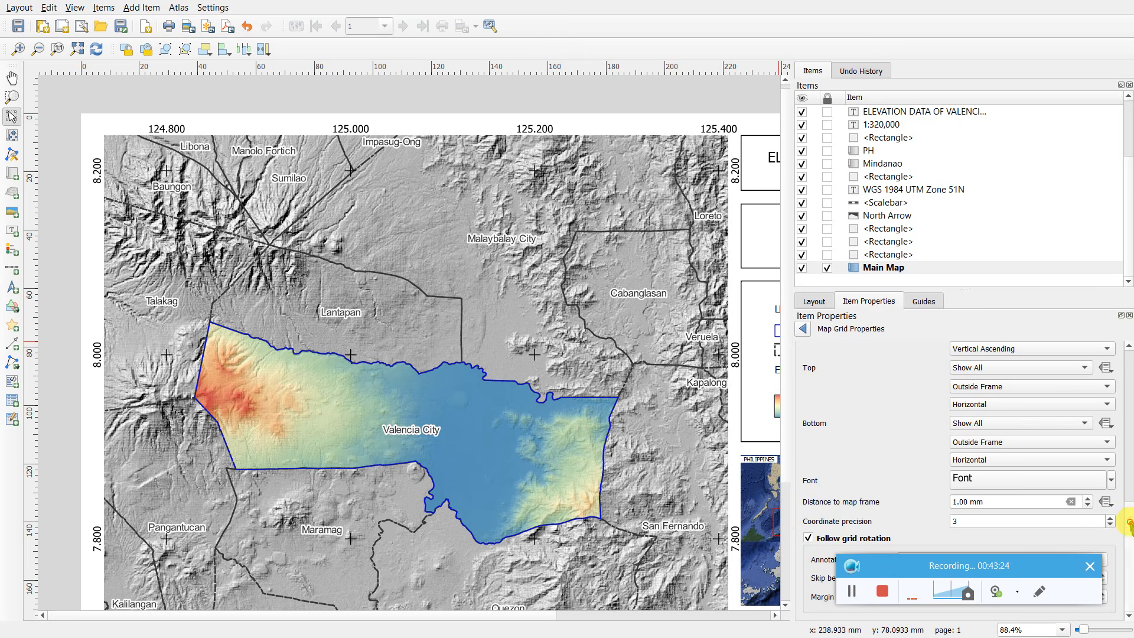
pyautogui.moveTo(984, 578)
pyautogui.mouseDown()
pyautogui.moveTo(965, 460)
pyautogui.moveTo(1002, 559)
pyautogui.moveTo(997, 585)
pyautogui.mouseUp()
# - Set the font size of the main map's grid annotations to 8 points
pyautogui.scroll(2, 863, 450)
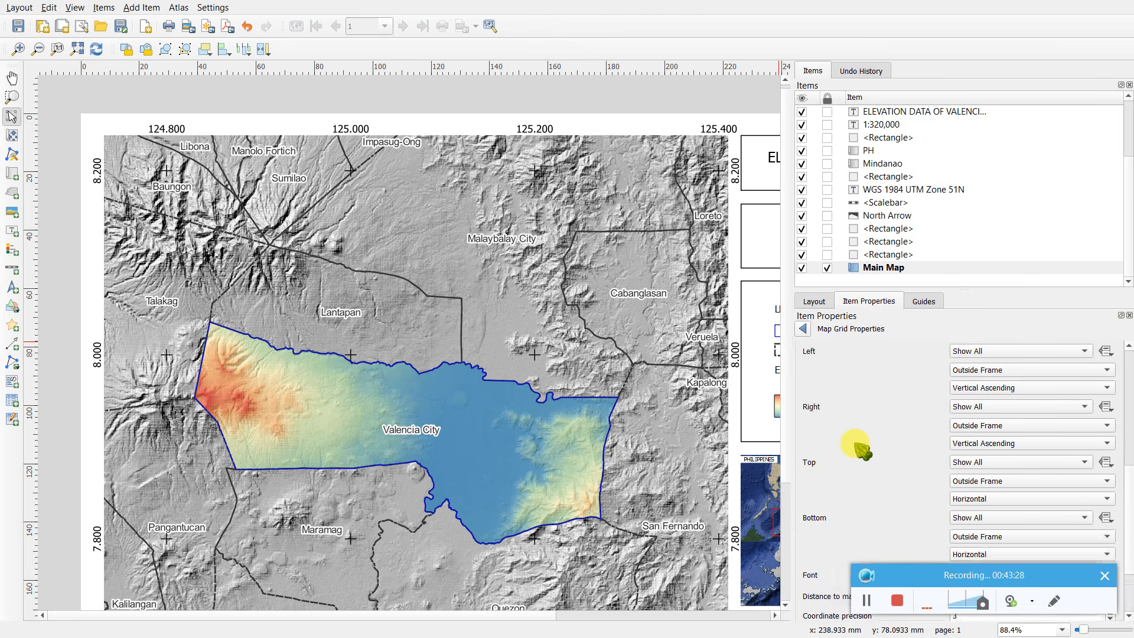
pyautogui.scroll(4, 859, 446)
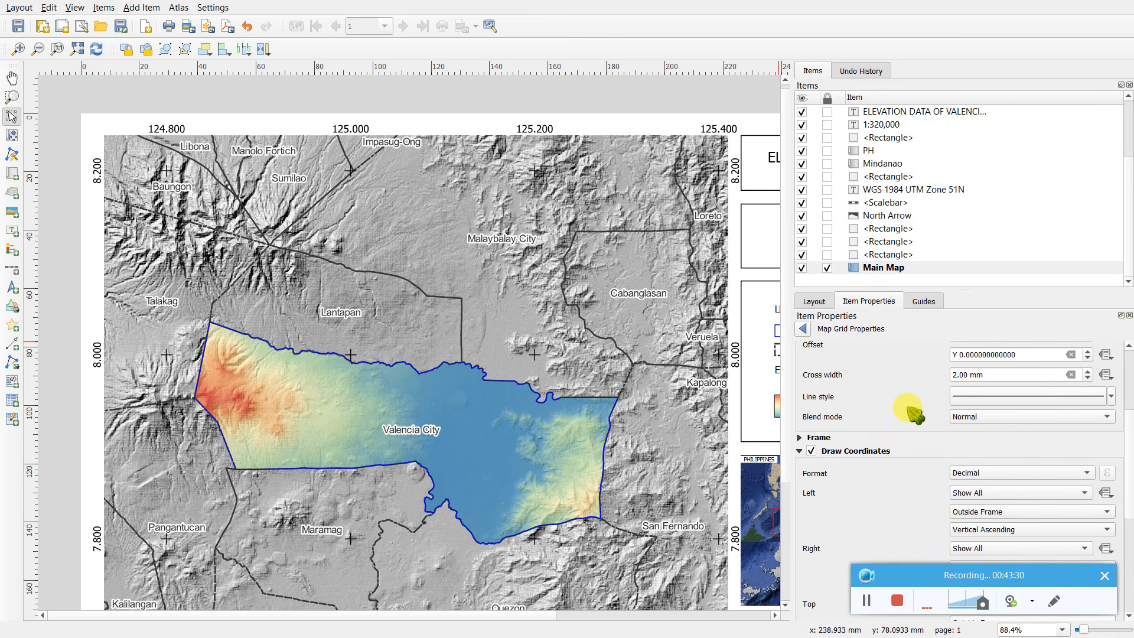
pyautogui.scroll(2, 907, 398)
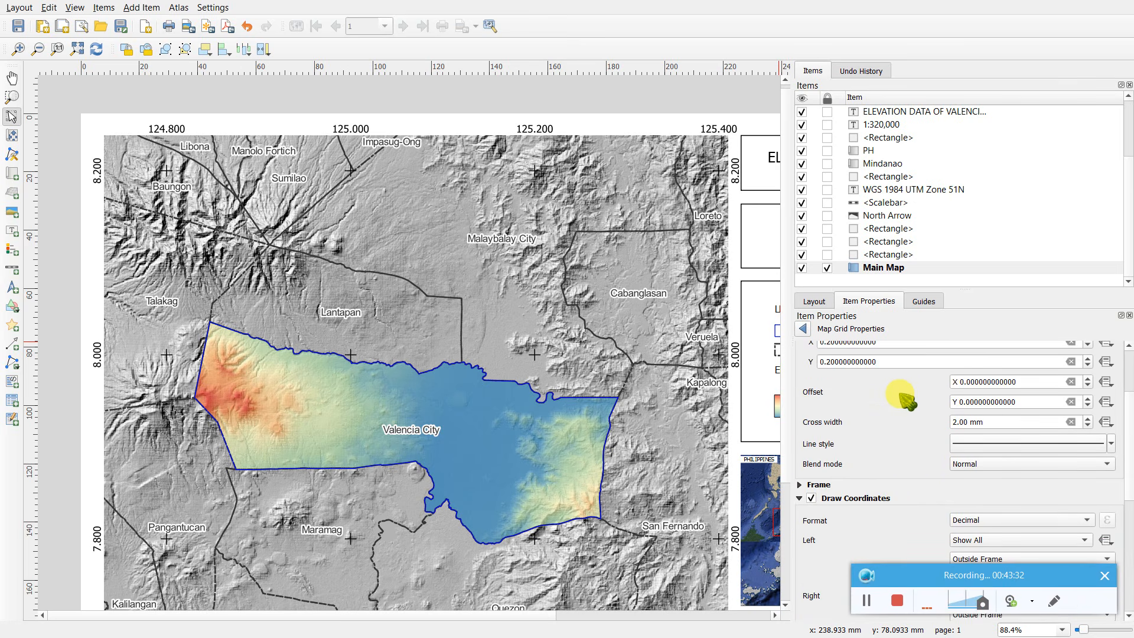
pyautogui.scroll(2, 904, 417)
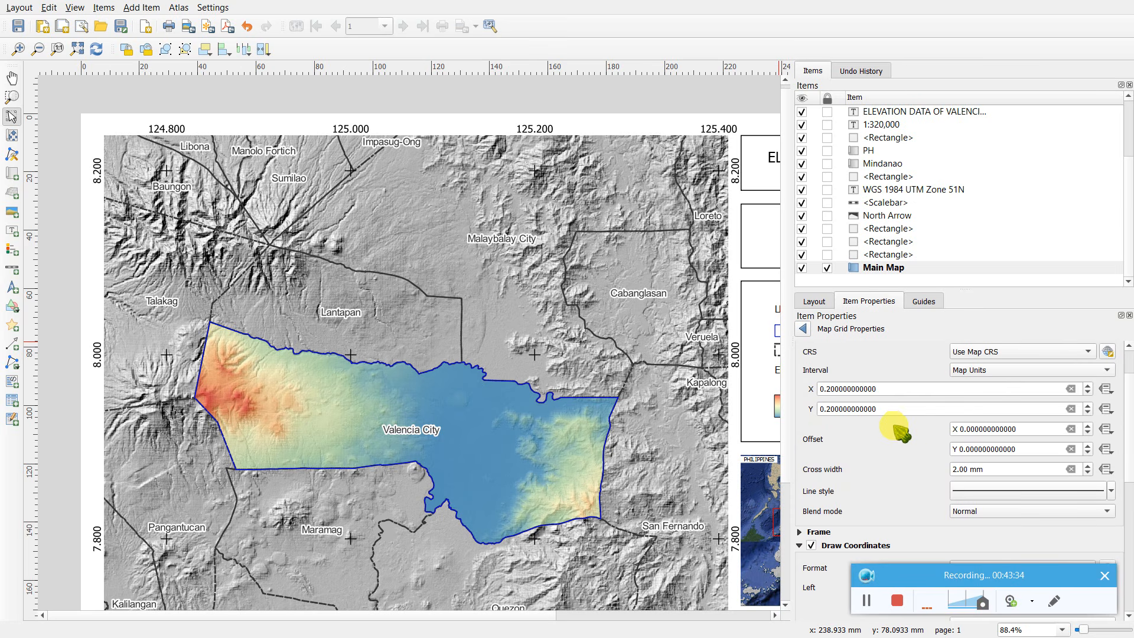
pyautogui.scroll(2, 909, 440)
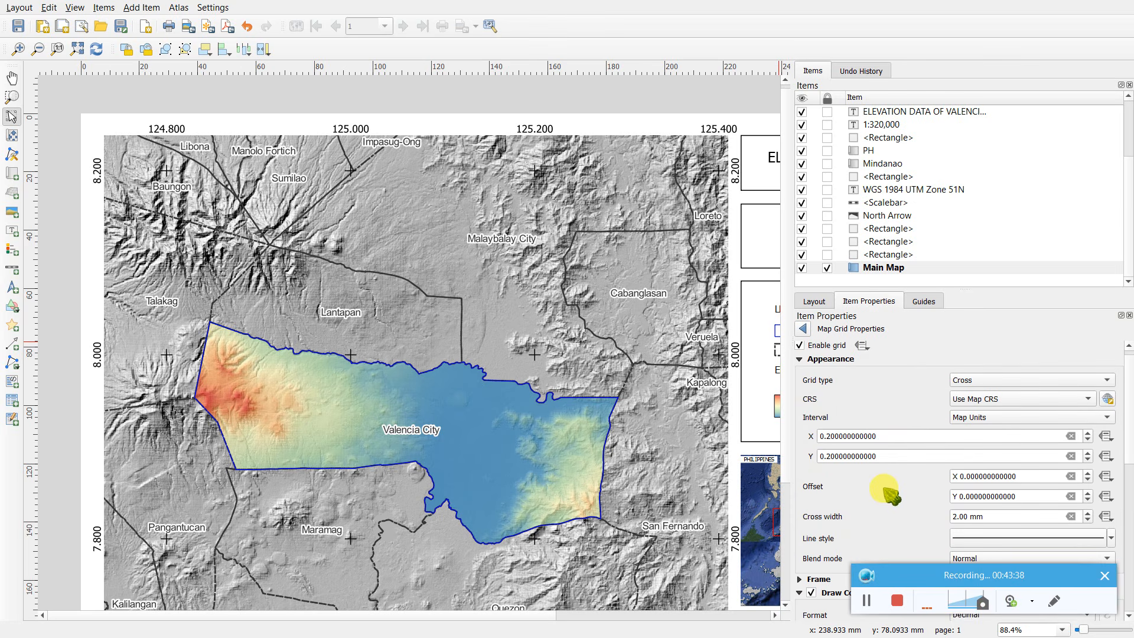
pyautogui.scroll(-2, 891, 494)
pyautogui.scroll(-14, 889, 484)
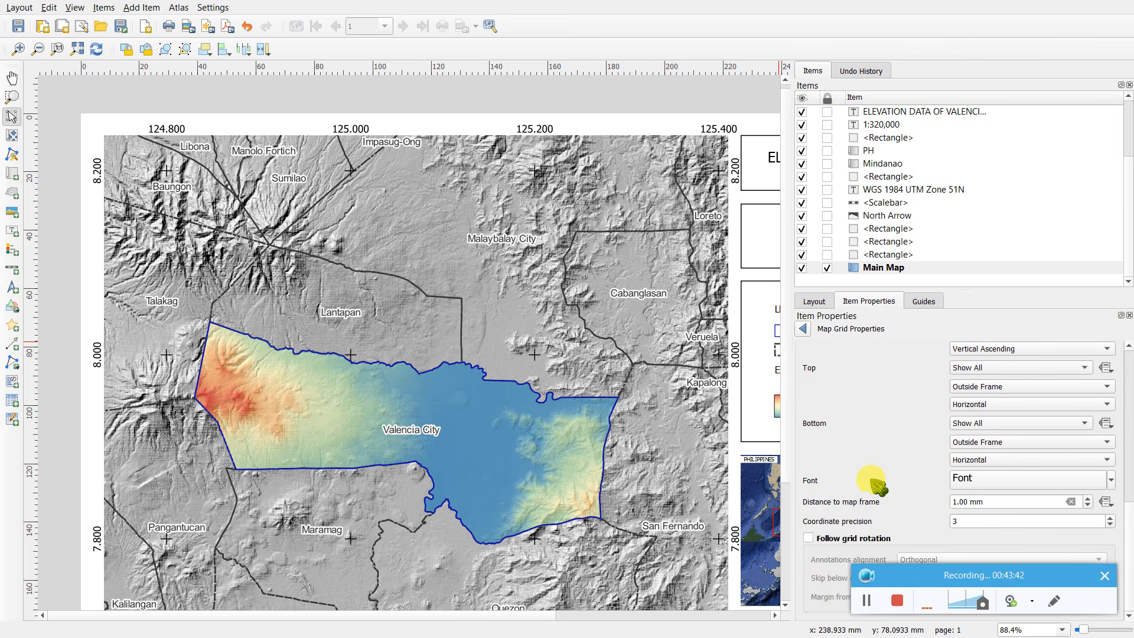
pyautogui.click(968, 479)
pyautogui.doubleClick(844, 454)
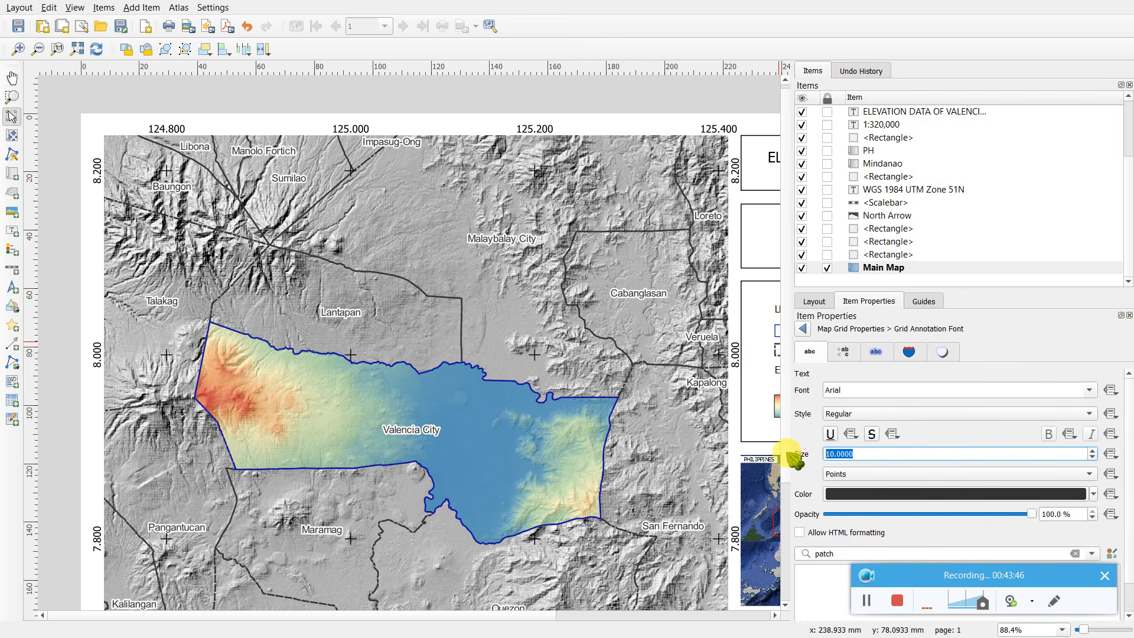
pyautogui.write('8')
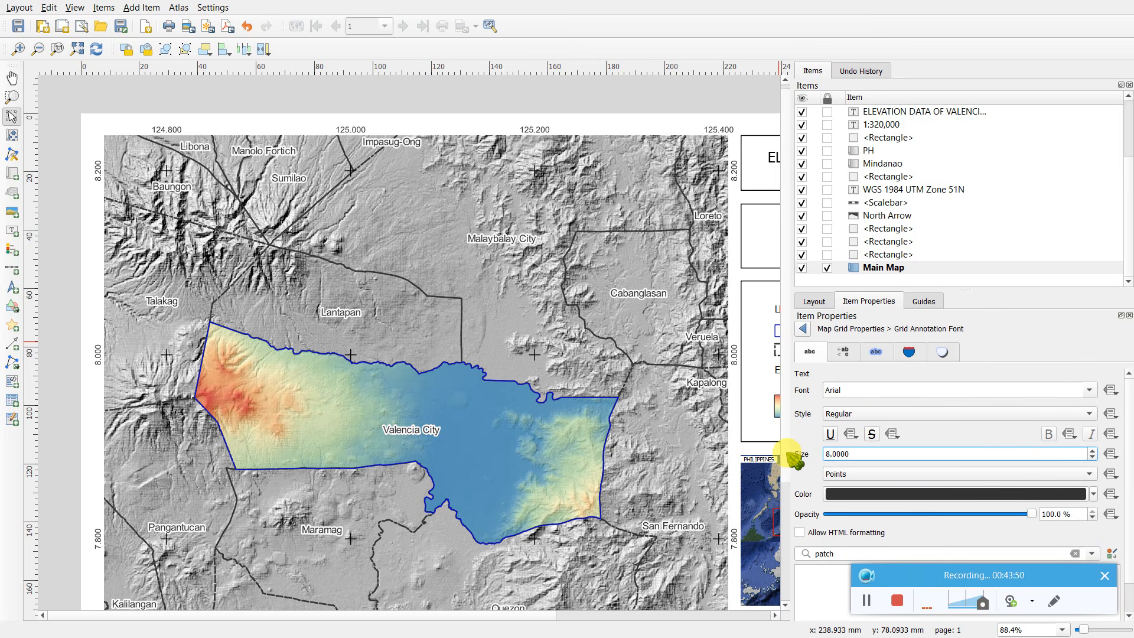
pyautogui.click(803, 328)
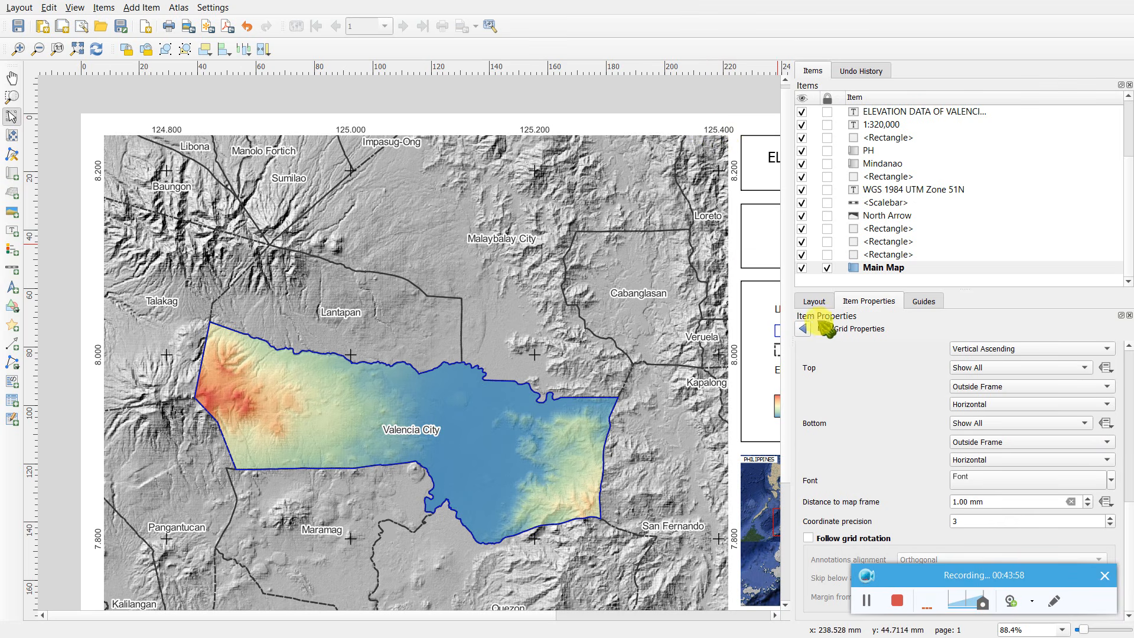
# - Reopen the main map's grid properties and try X intervals of 0.21 and 0.25 map units
pyautogui.click(804, 329)
pyautogui.scroll(1, 969, 428)
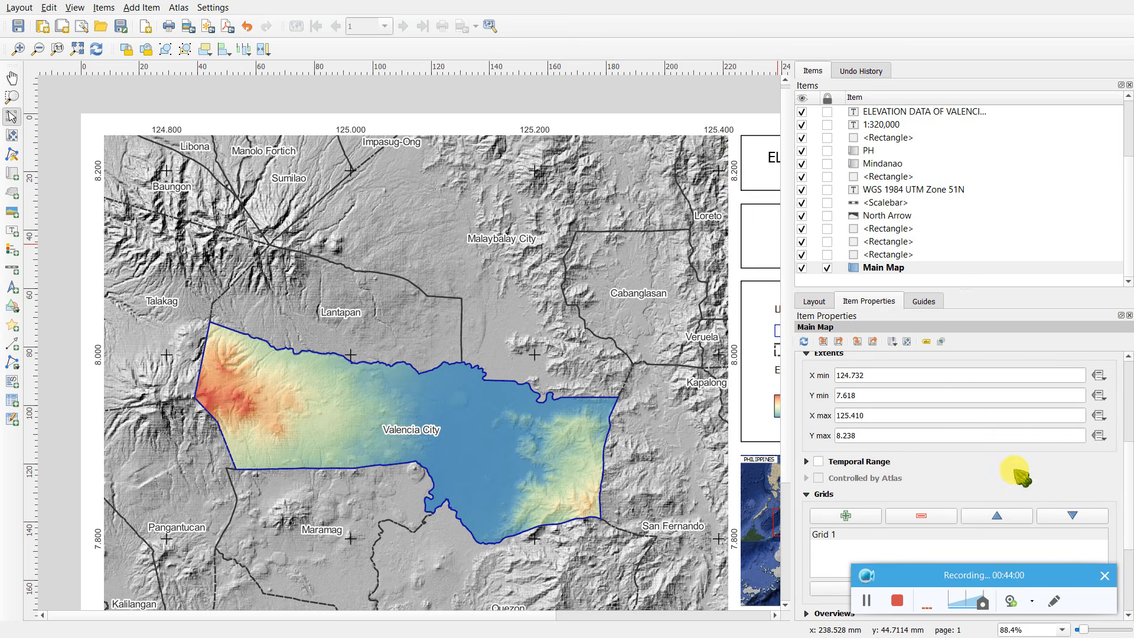
pyautogui.scroll(1, 1007, 449)
pyautogui.scroll(-1, 1001, 473)
pyautogui.scroll(-1, 996, 518)
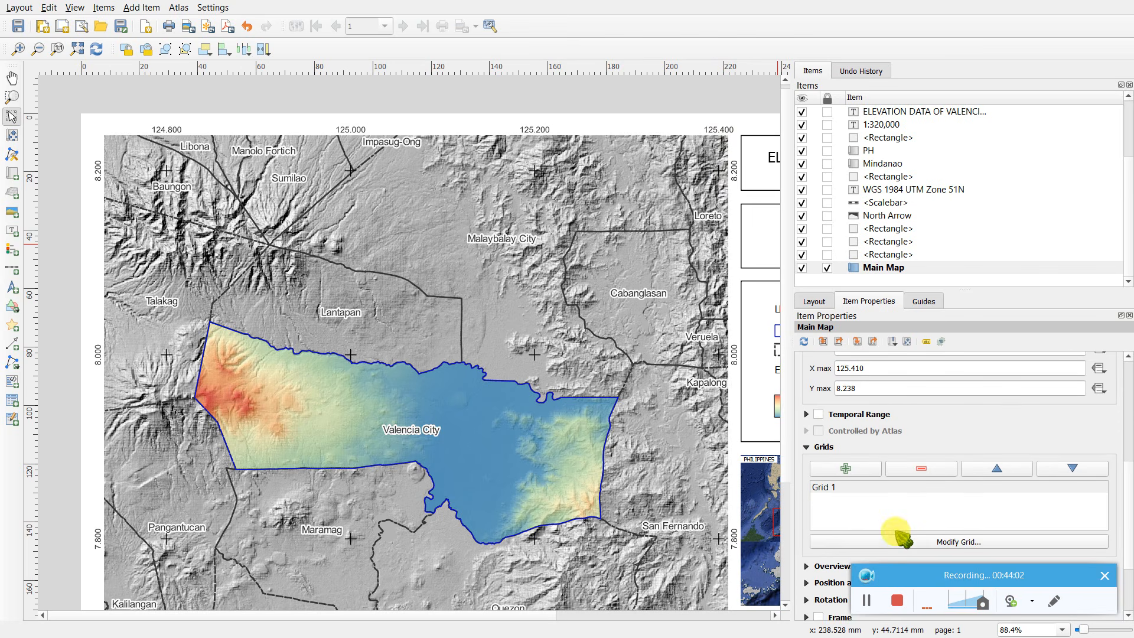
pyautogui.click(915, 539)
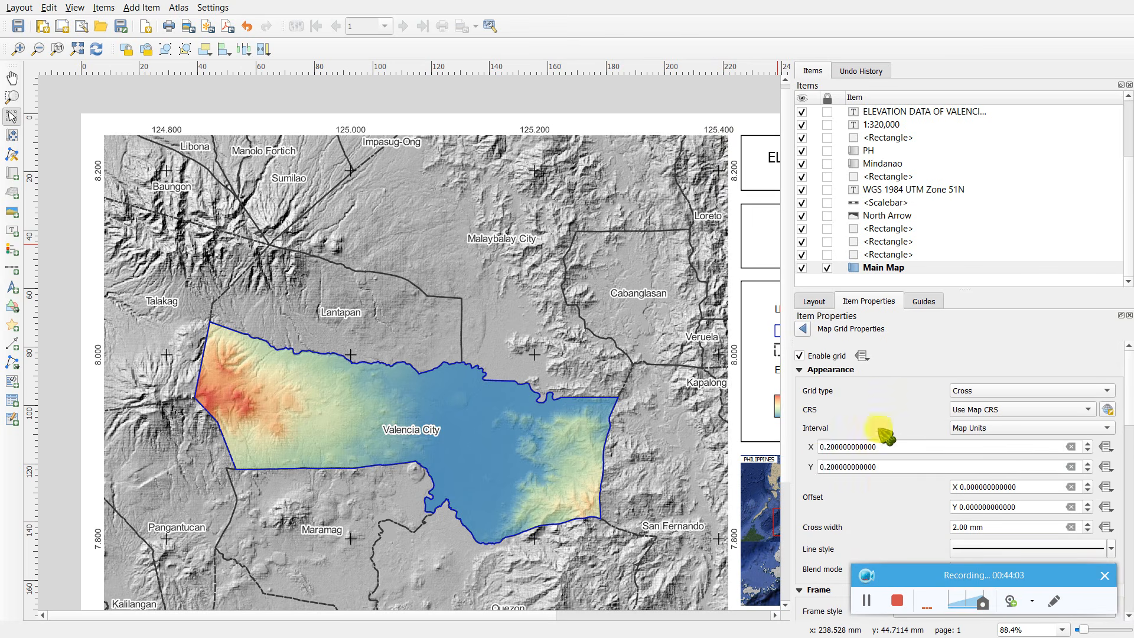
pyautogui.click(832, 447)
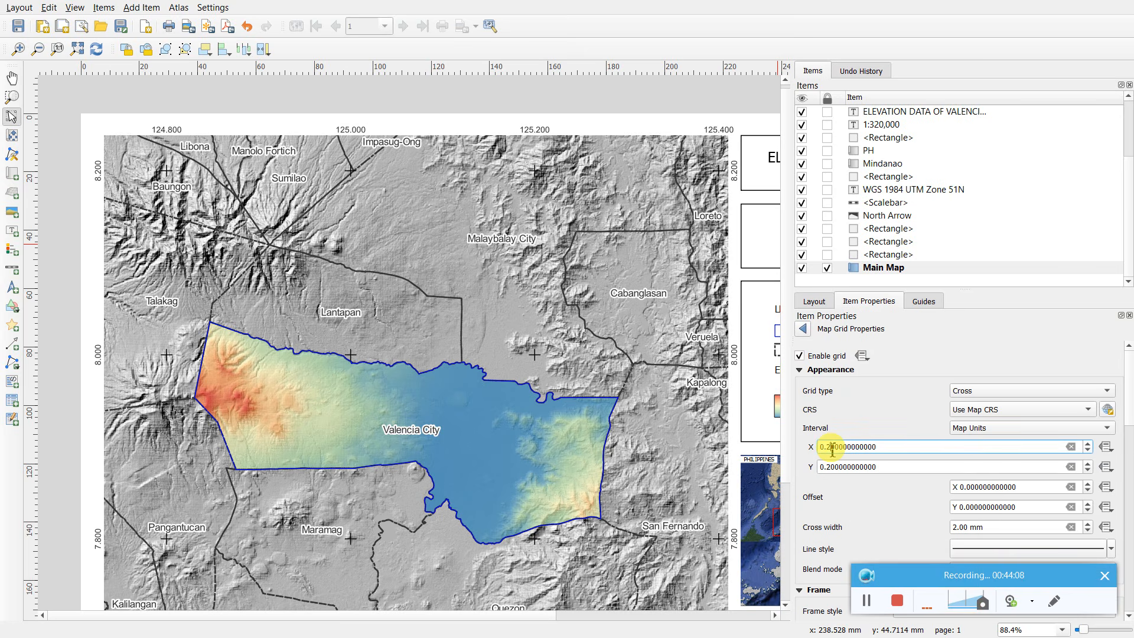
pyautogui.click(844, 468)
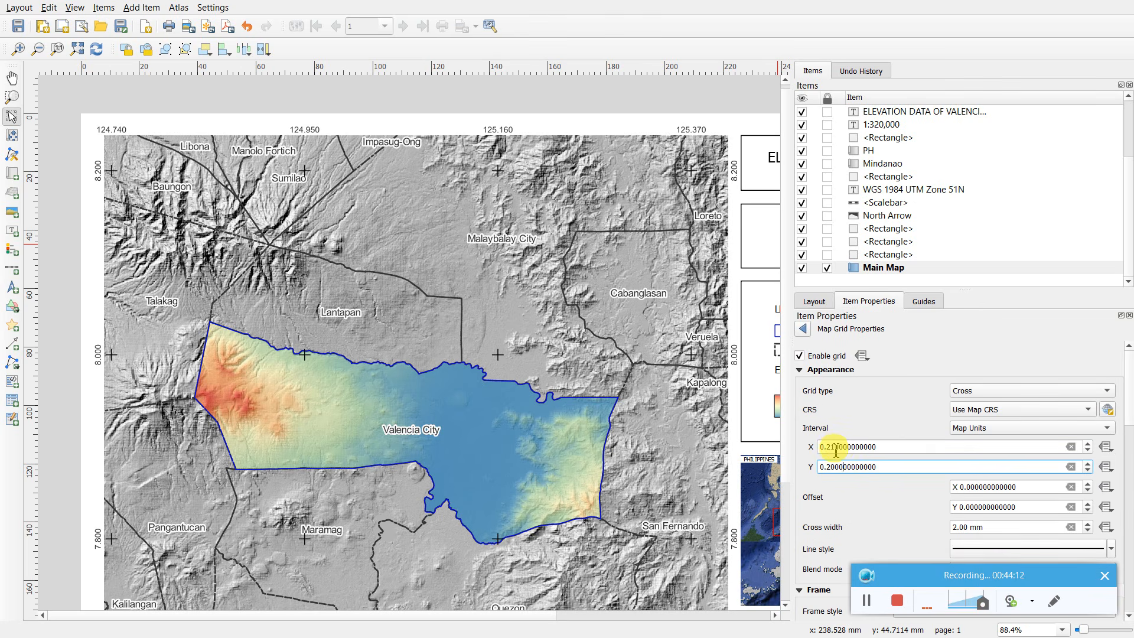
pyautogui.click(832, 447)
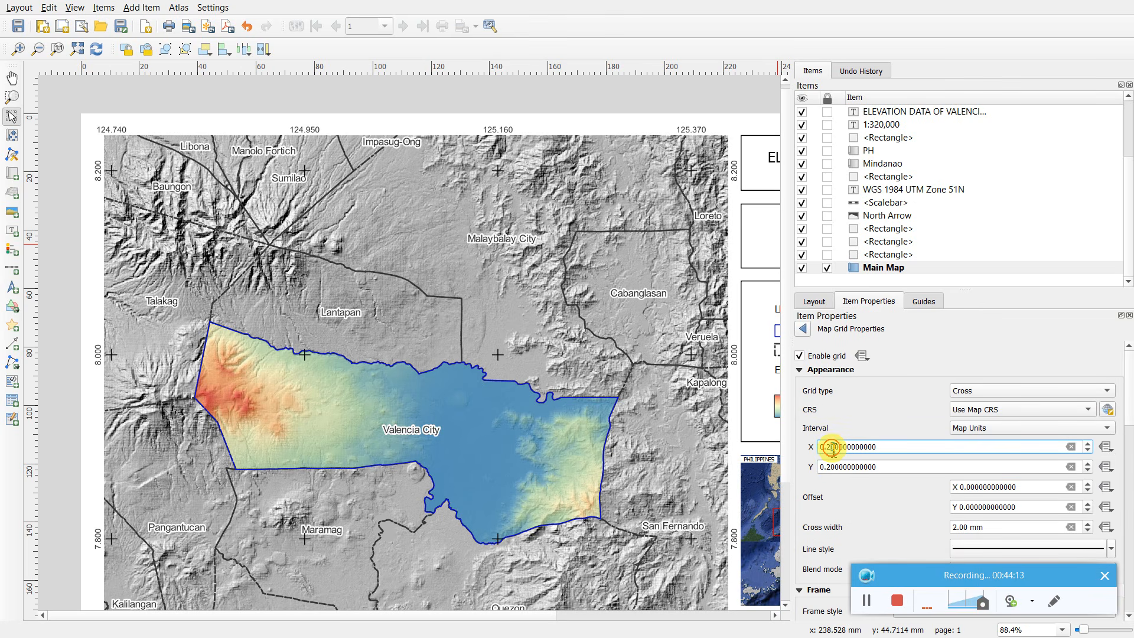
pyautogui.click(861, 420)
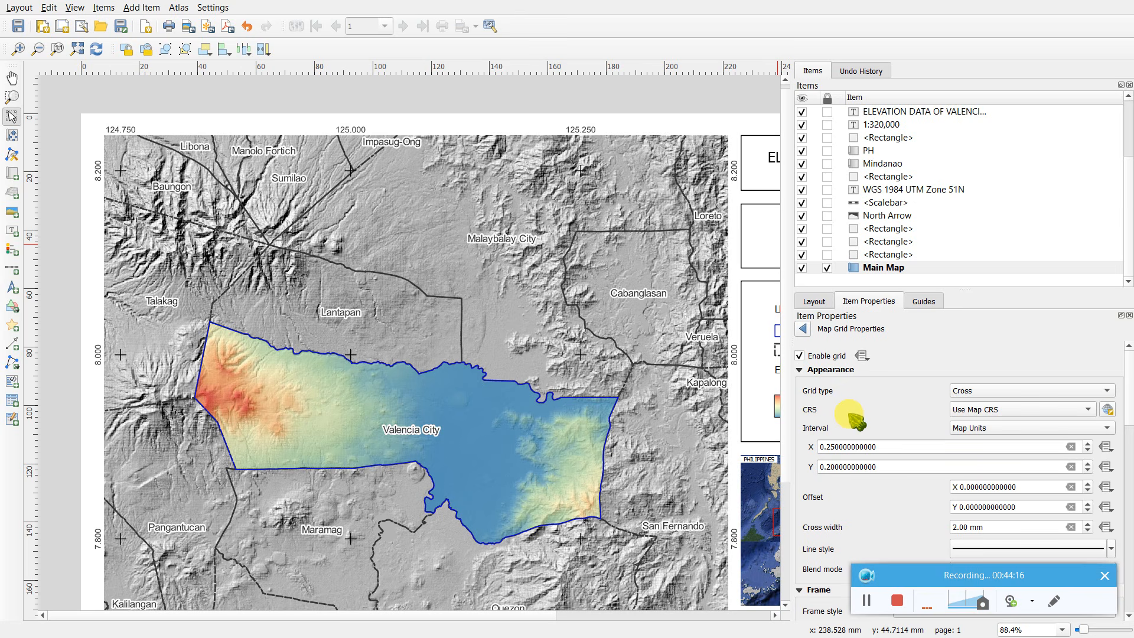
# - Set the X interval of the main map's grid to 0.23 map units and deselect the map
pyautogui.click(834, 446)
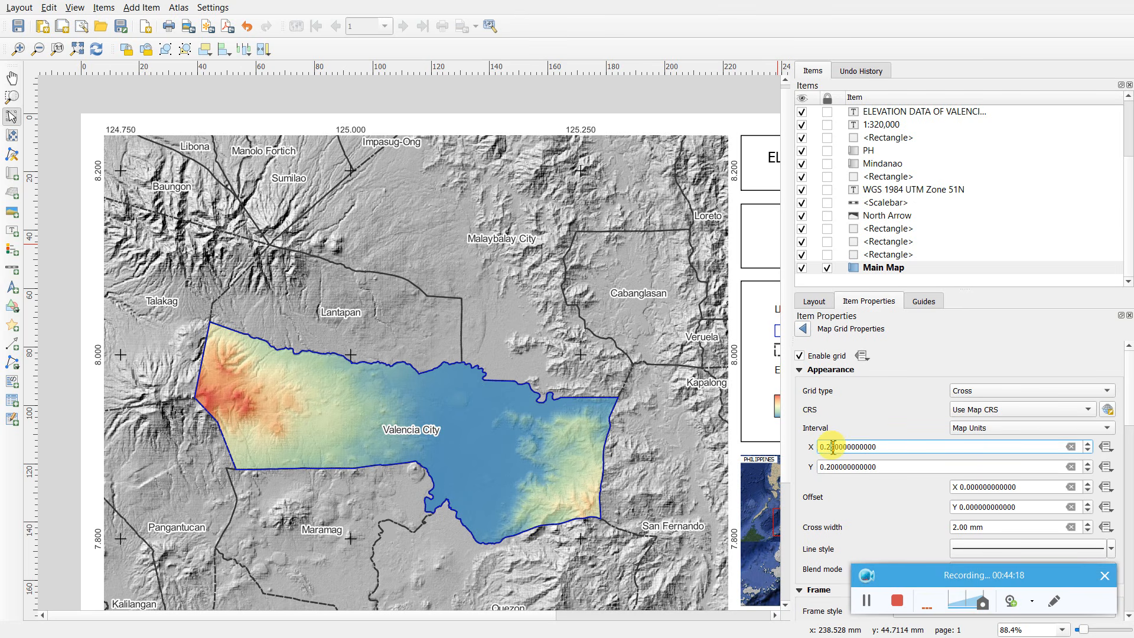
pyautogui.click(864, 420)
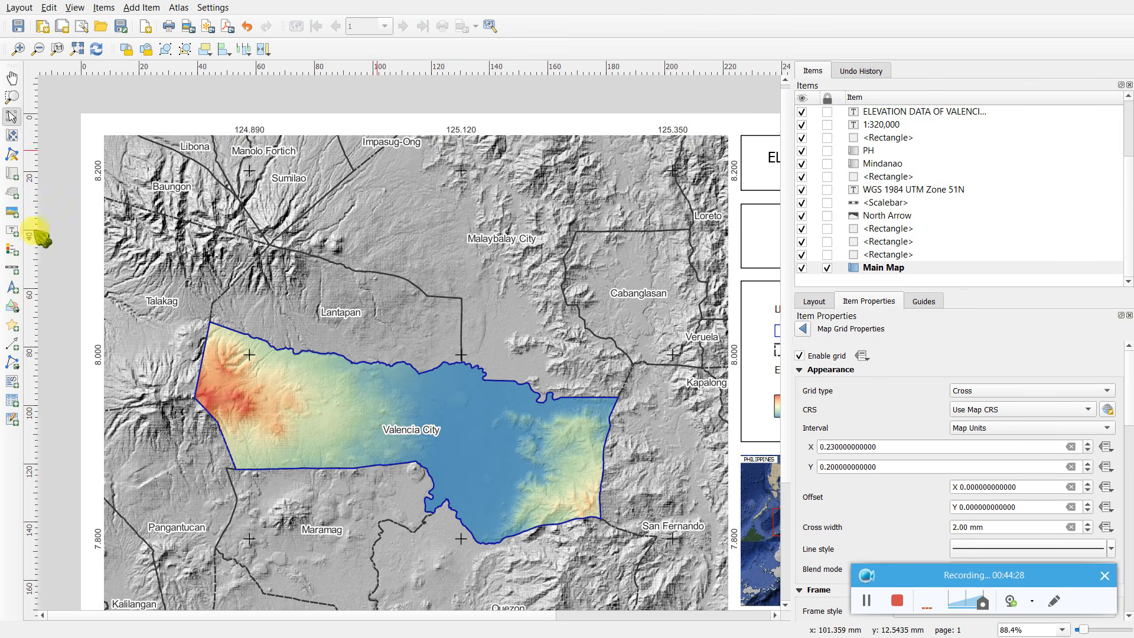
pyautogui.scroll(-1, 94, 218)
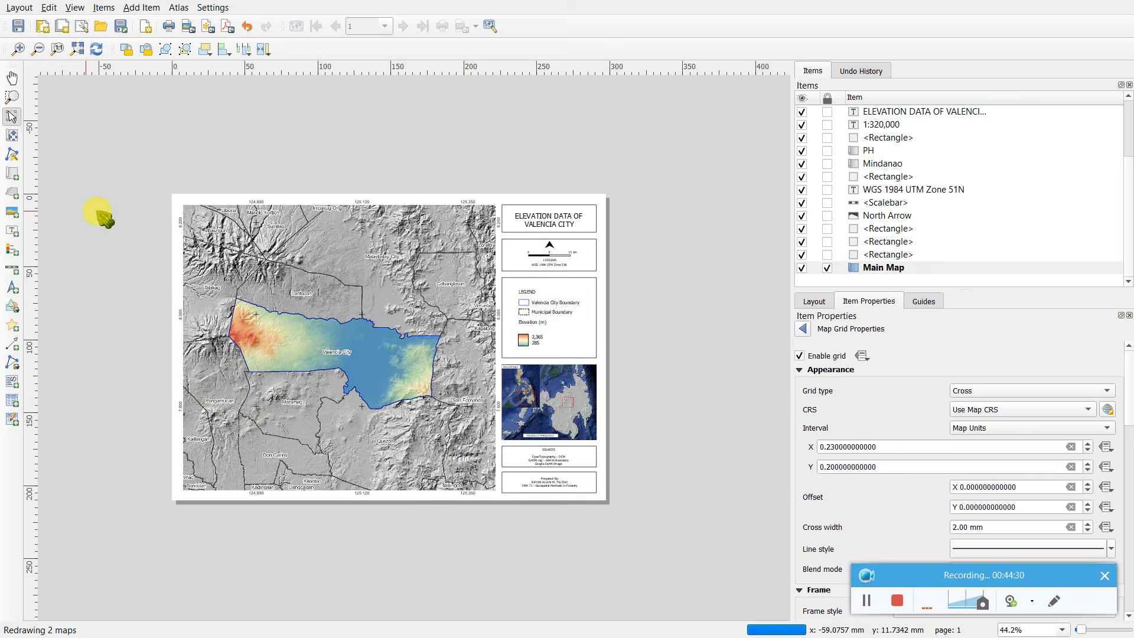
pyautogui.click(437, 526)
# - Draw a rectangle around the whole layout, about 3 mm inside the page edges
pyautogui.scroll(1, 436, 524)
pyautogui.scroll(-1, 427, 508)
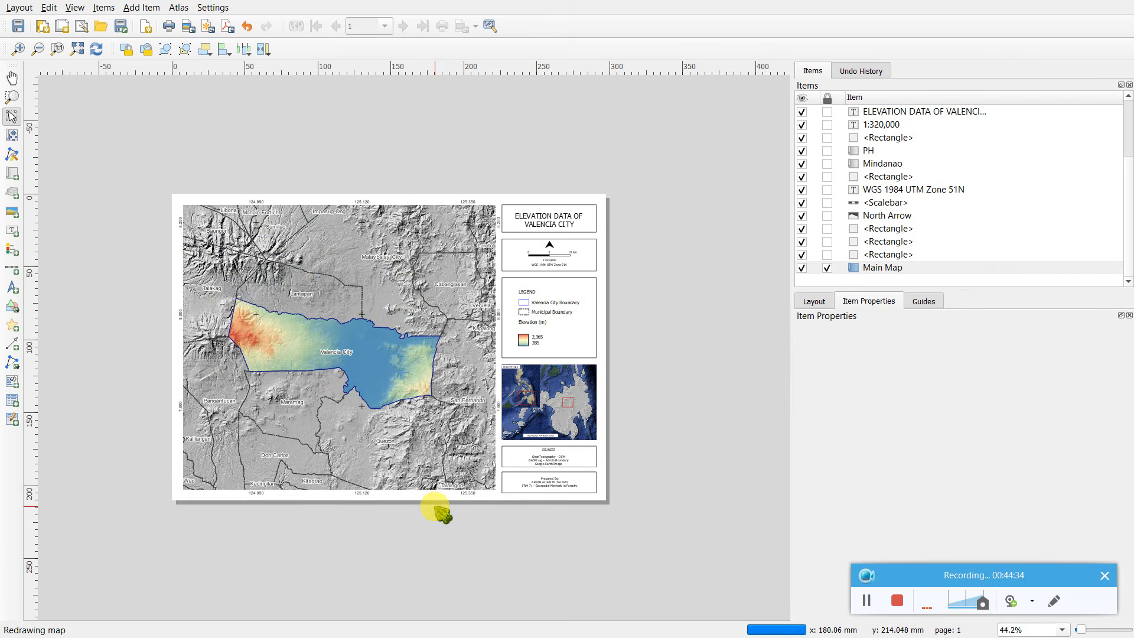
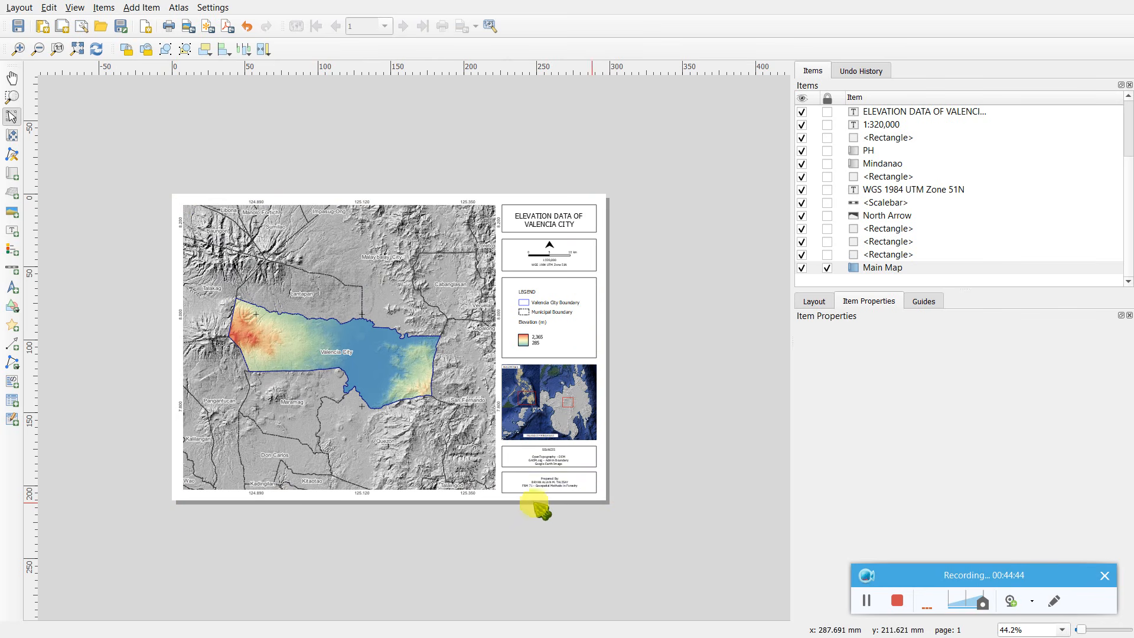
pyautogui.scroll(1, 115, 438)
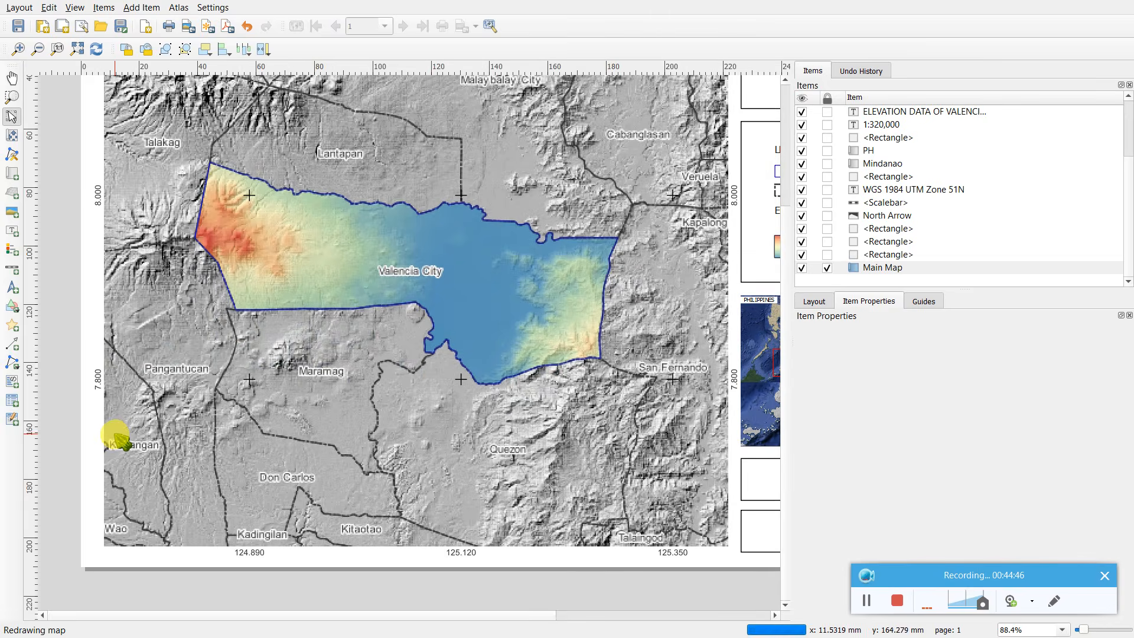
pyautogui.scroll(-1, 115, 435)
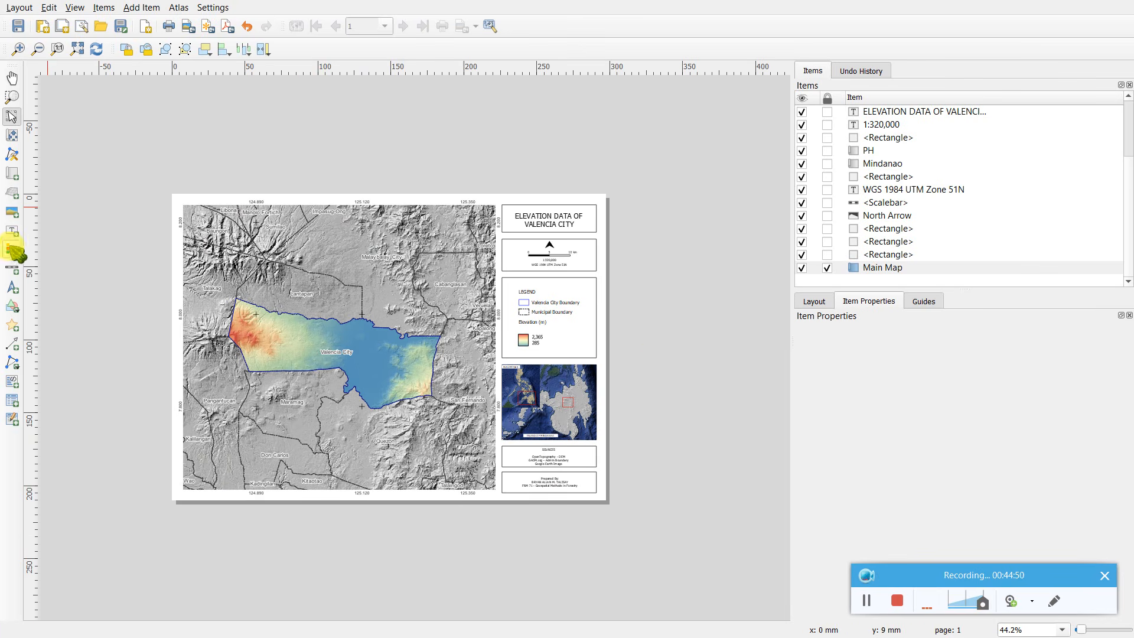
pyautogui.click(13, 305)
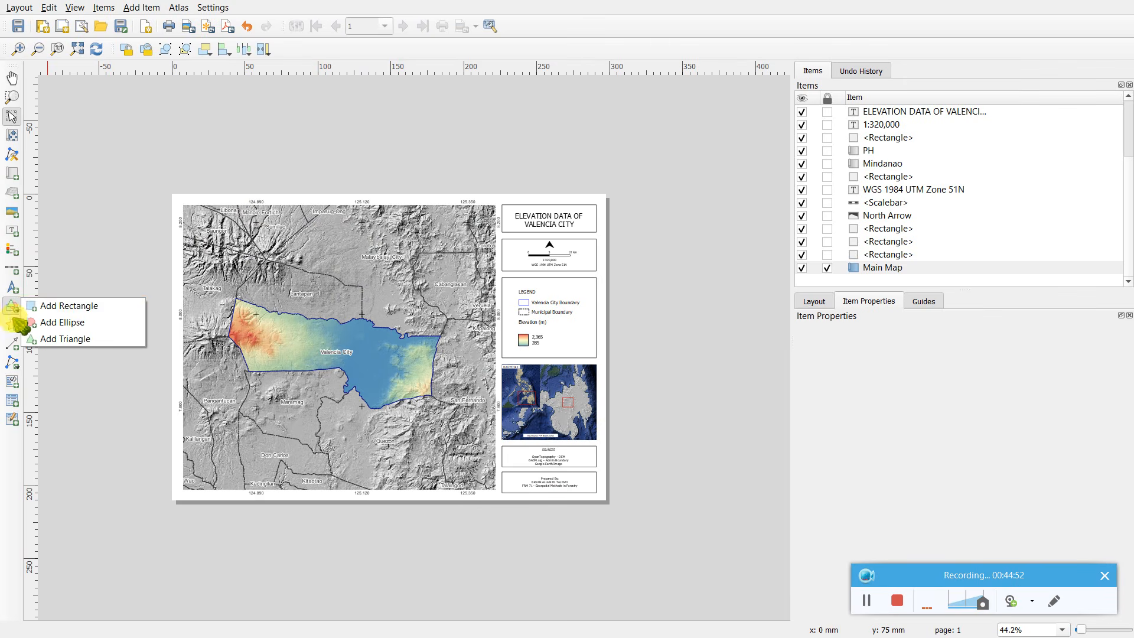
pyautogui.click(77, 306)
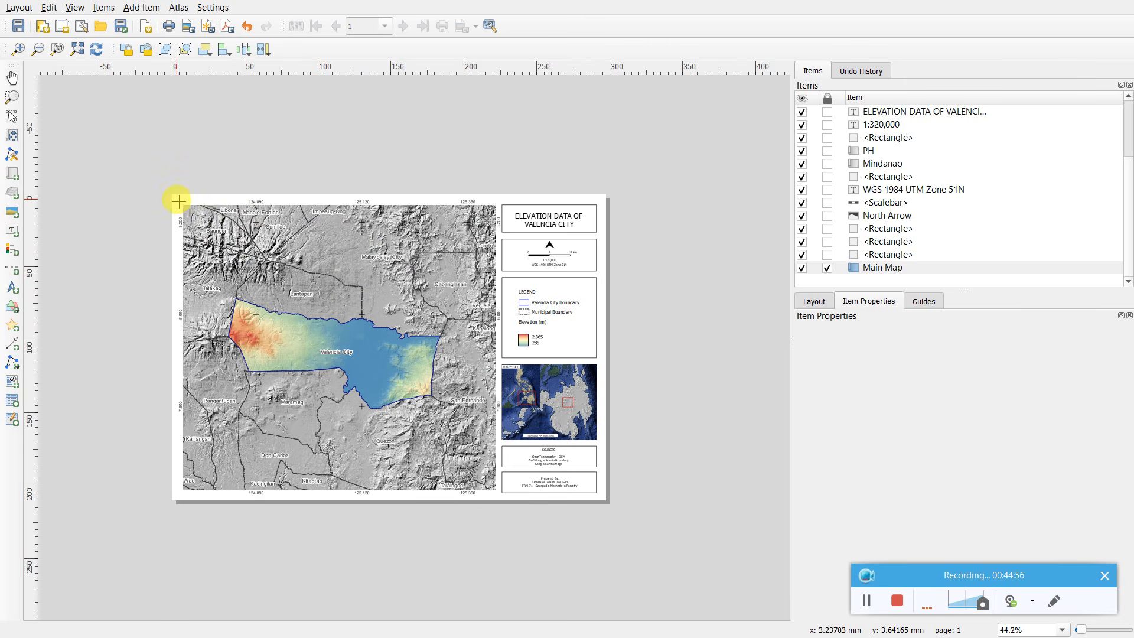
pyautogui.moveTo(177, 201); pyautogui.dragTo(602, 494)
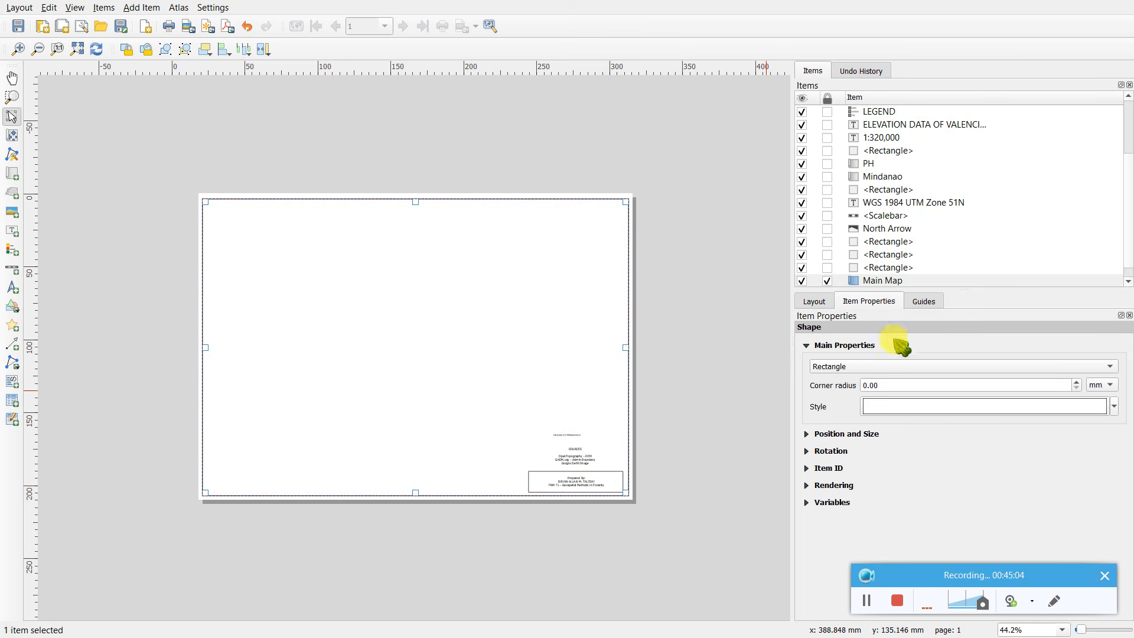
# - Move the new page-border rectangle below Main Map in the item order so it sits behind all other items
pyautogui.scroll(2, 998, 201)
pyautogui.scroll(-3, 1004, 198)
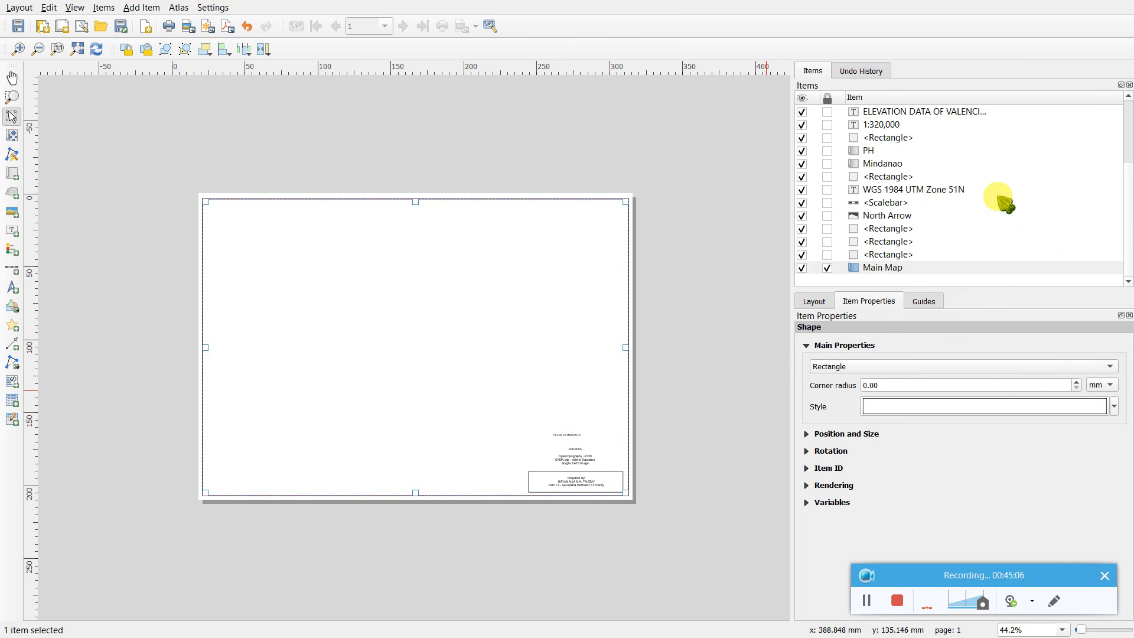
pyautogui.scroll(3, 998, 221)
pyautogui.click(886, 164)
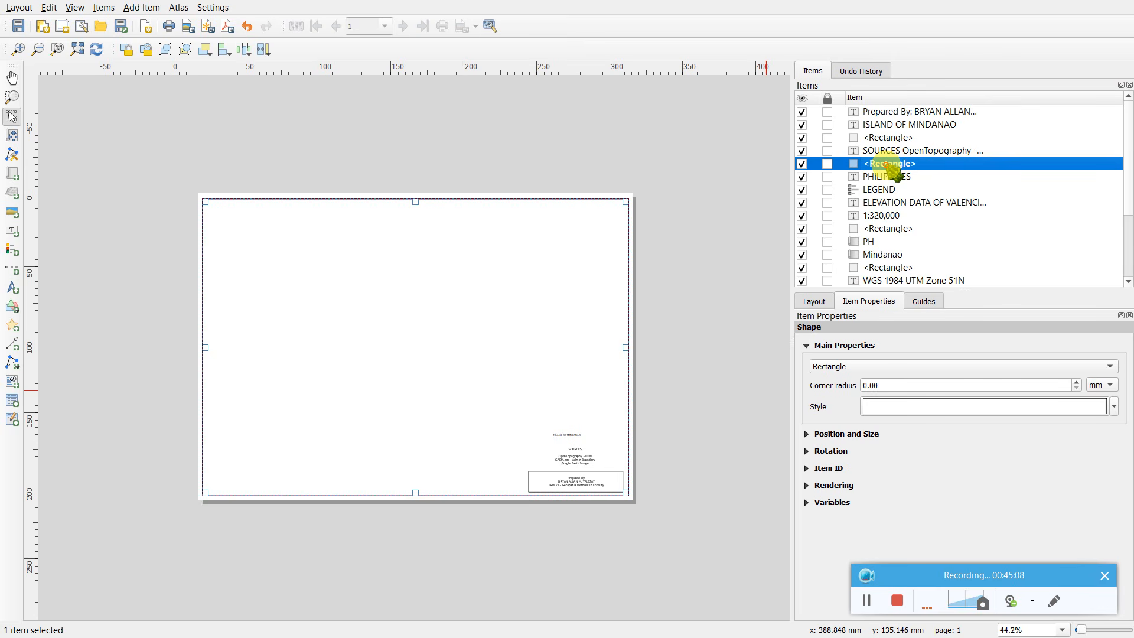
pyautogui.moveTo(943, 169); pyautogui.dragTo(981, 268)
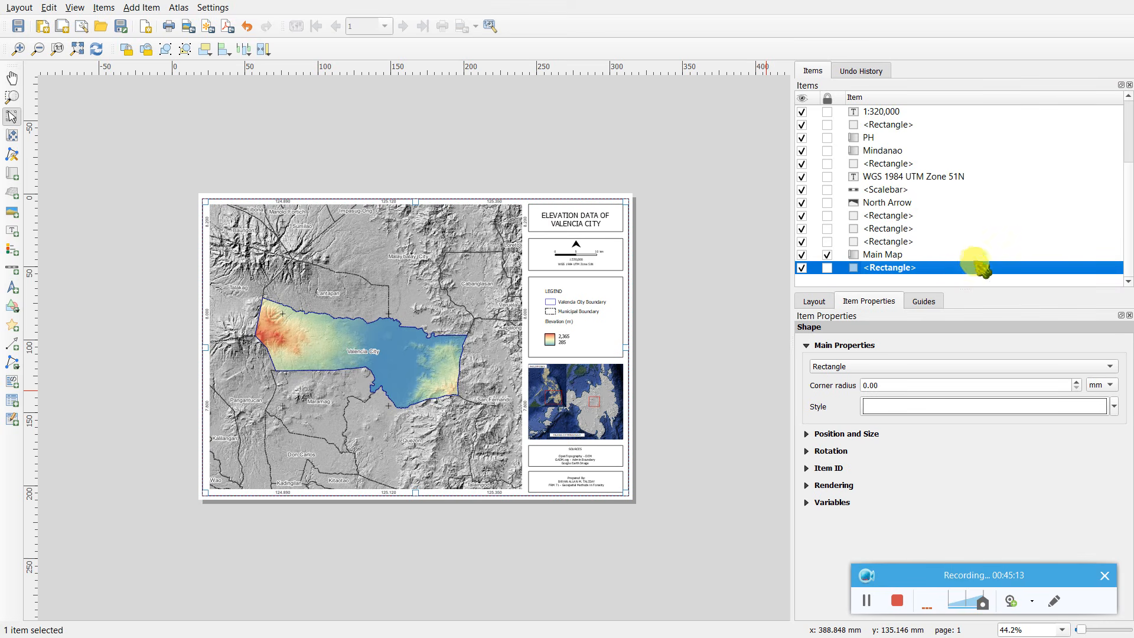
pyautogui.click(709, 339)
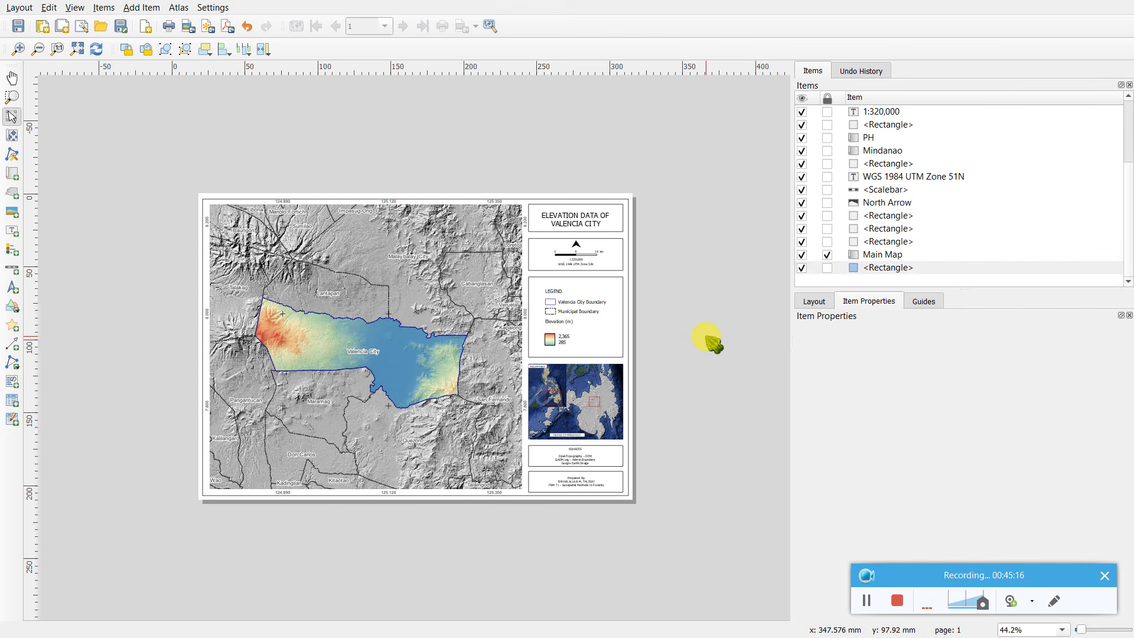
# - Examine the page-border rectangle's Simple Fill symbol settings, including its stroke color
pyautogui.click(455, 496)
pyautogui.click(896, 266)
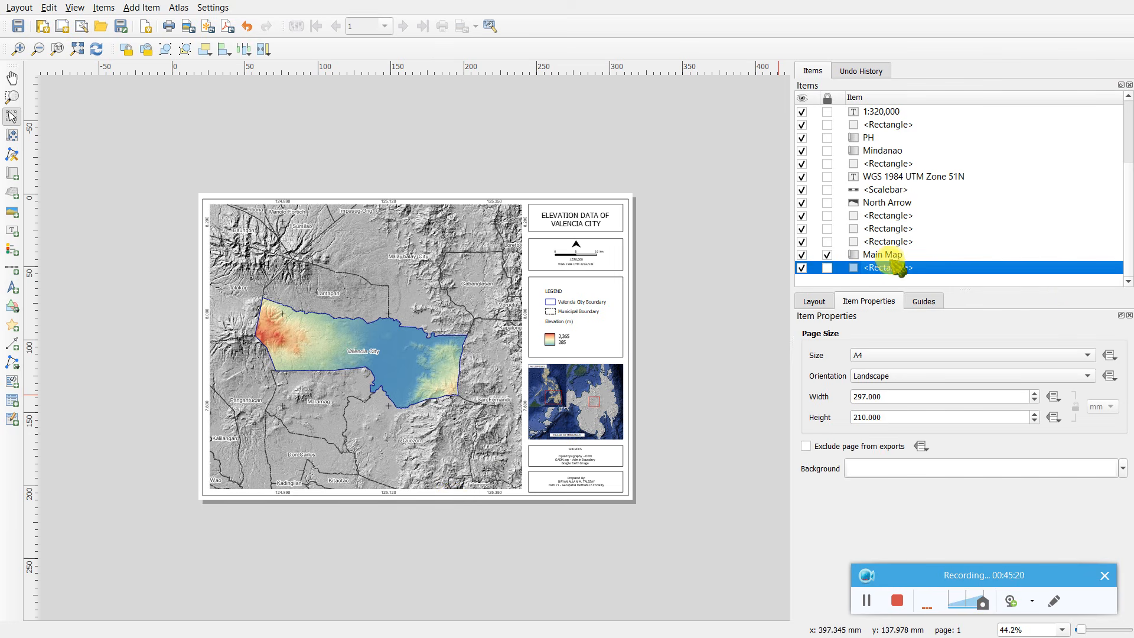
pyautogui.click(891, 256)
pyautogui.click(891, 269)
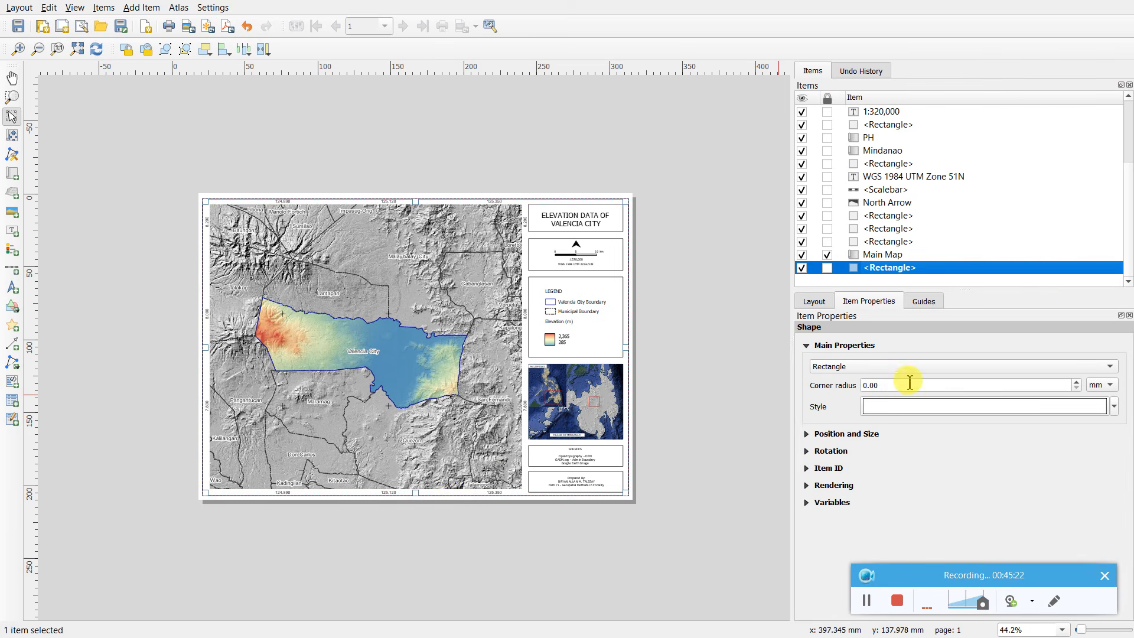
pyautogui.click(916, 408)
pyautogui.click(969, 361)
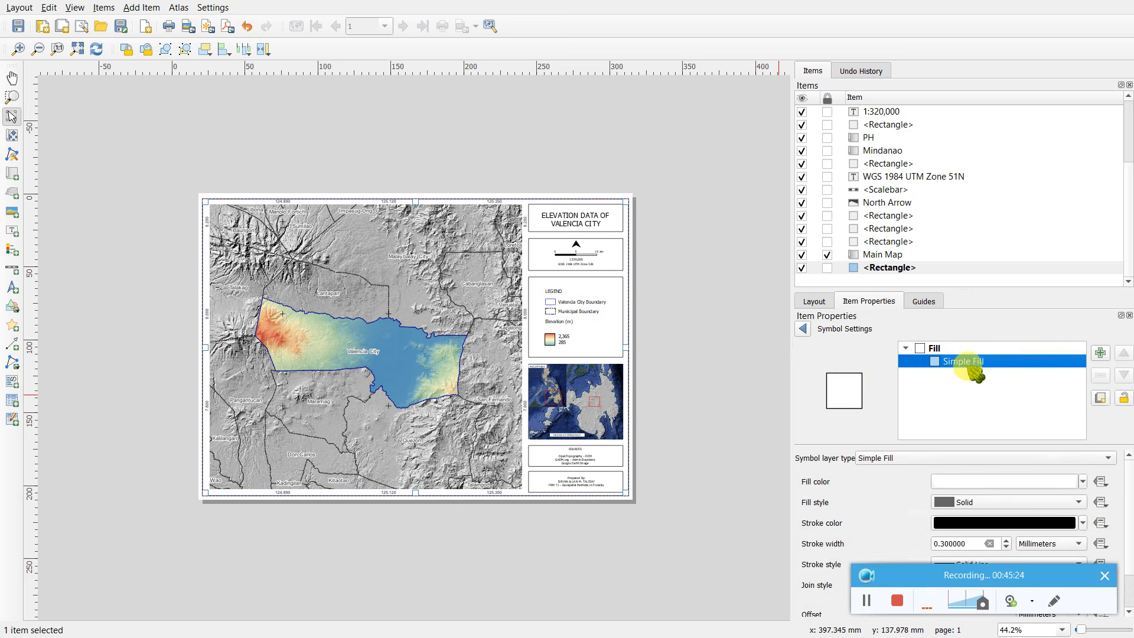
pyautogui.click(991, 522)
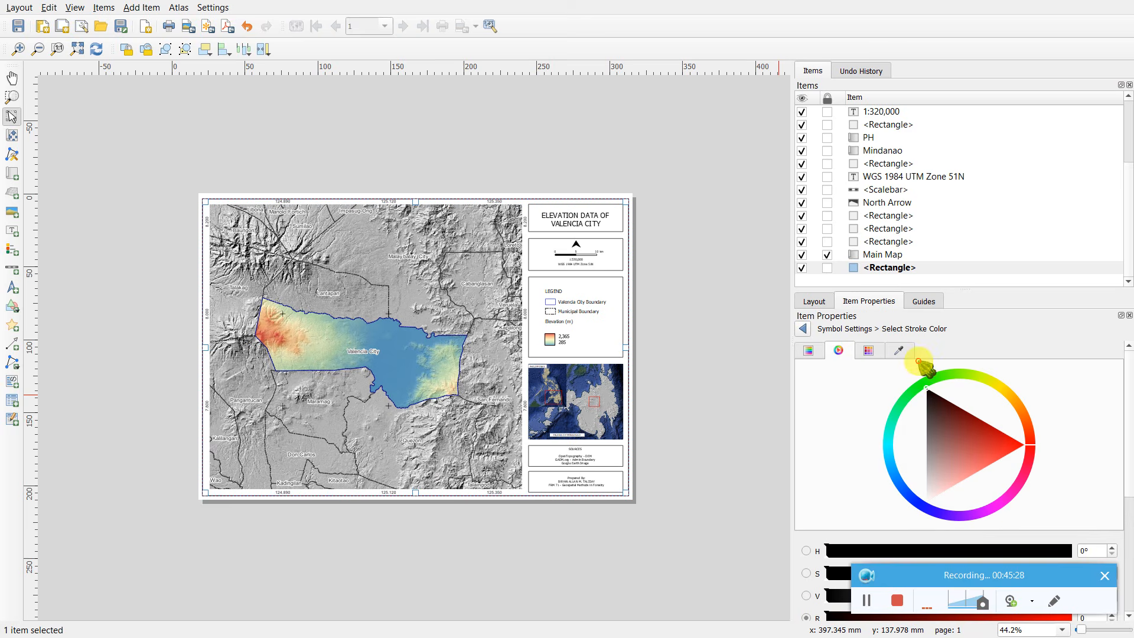
pyautogui.click(803, 329)
pyautogui.click(671, 469)
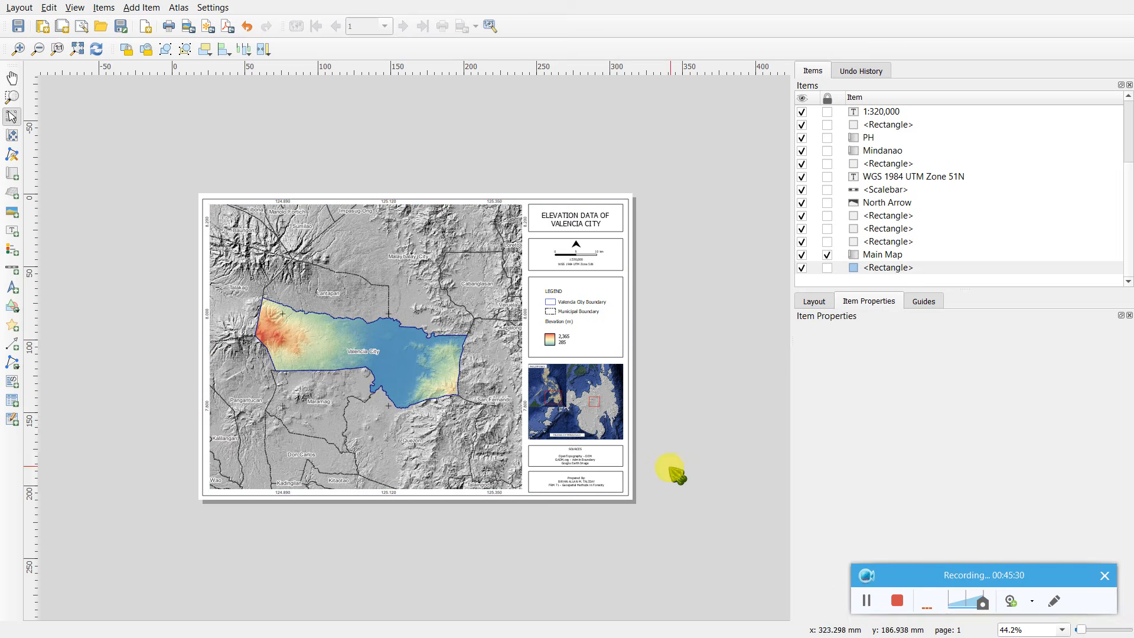
# - Extend the page-border rectangle's bottom edge slightly downward, to about 207 mm on the page
pyautogui.scroll(2, 670, 468)
pyautogui.scroll(-1, 701, 468)
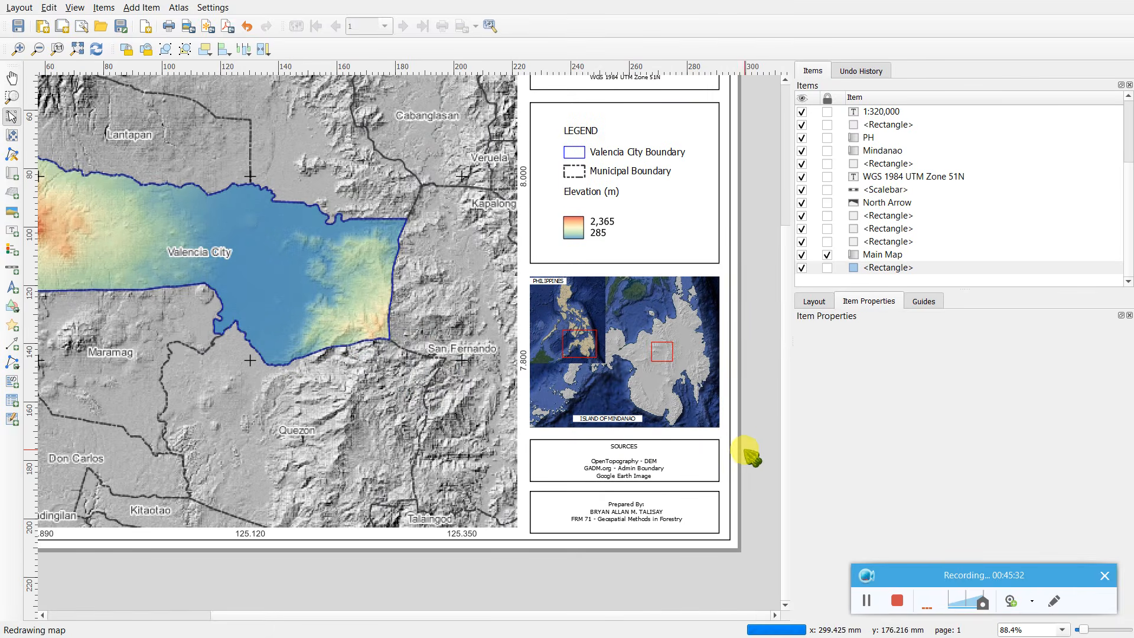
pyautogui.click(387, 539)
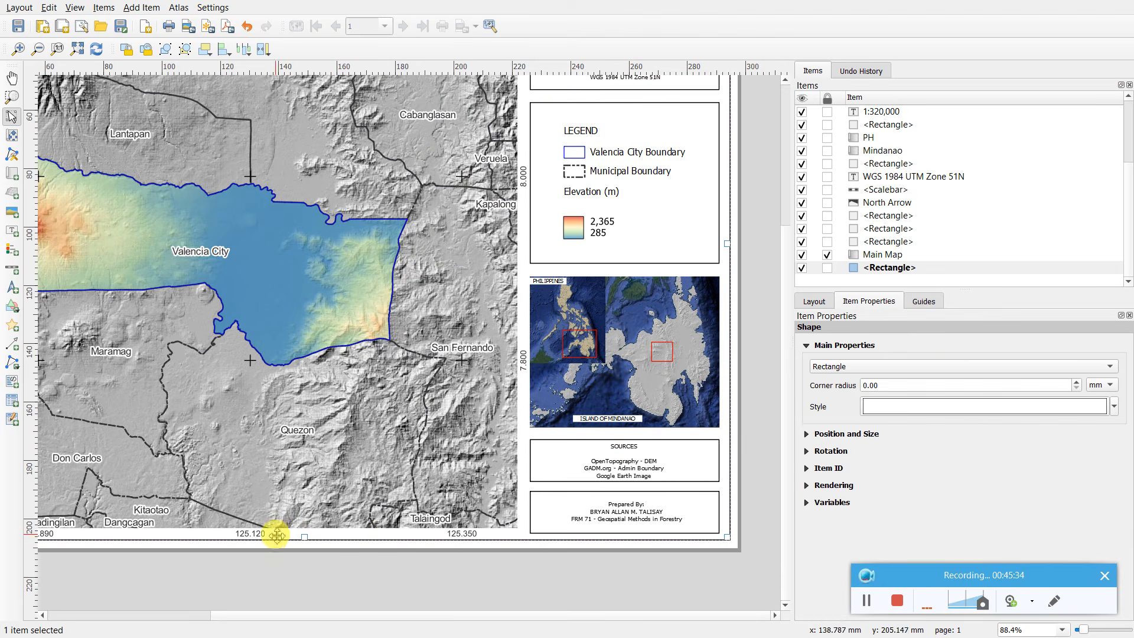
pyautogui.moveTo(303, 537); pyautogui.dragTo(304, 539)
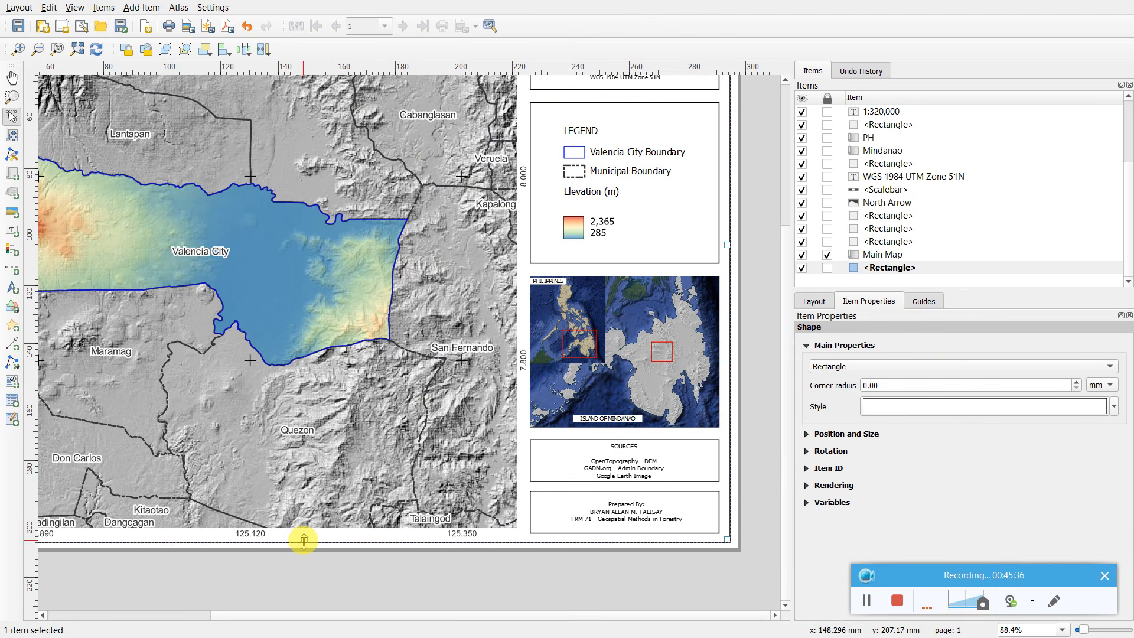
pyautogui.click(767, 467)
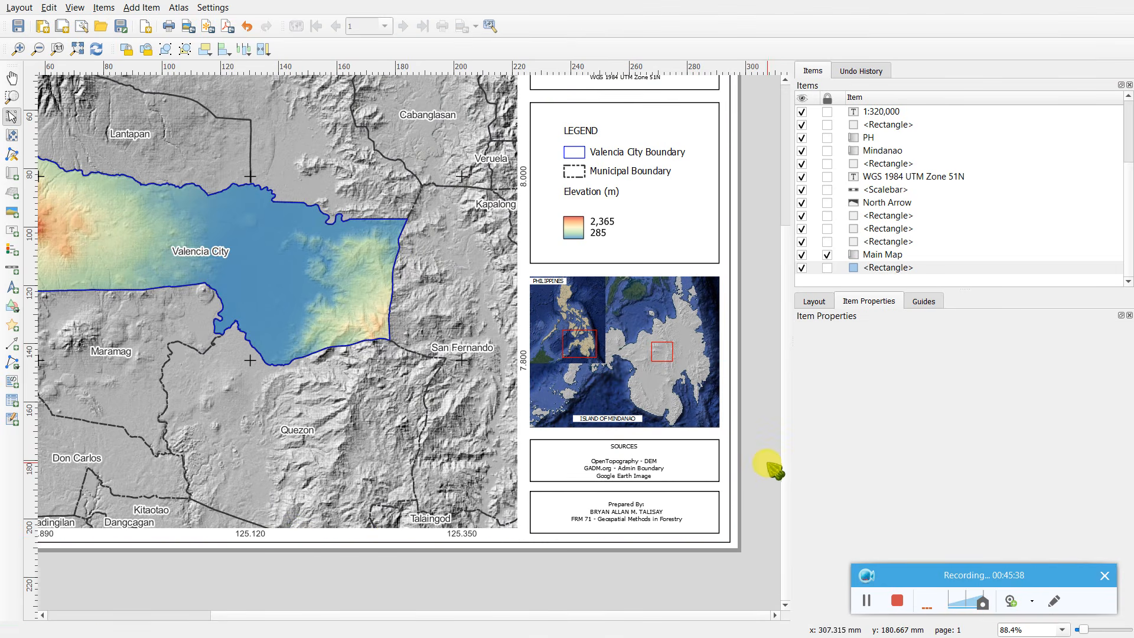
# - Check the page-border rectangle's margins and shift its top edge slightly upward, closer to the page's top edge
pyautogui.scroll(1, 765, 465)
pyautogui.scroll(-2, 765, 467)
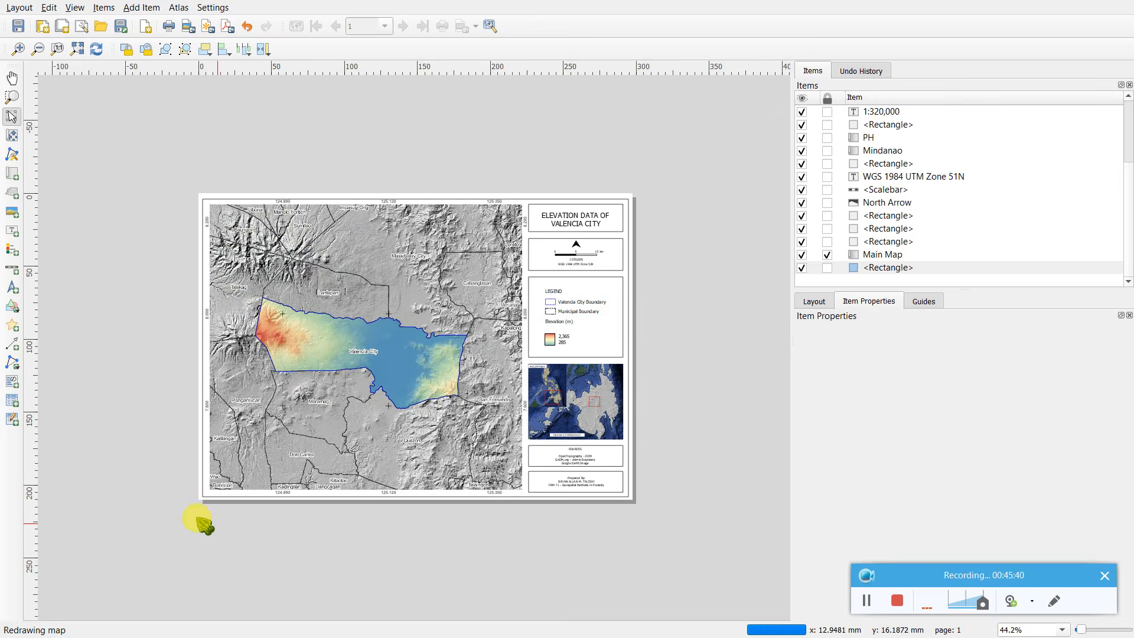
pyautogui.scroll(1, 198, 520)
pyautogui.click(104, 265)
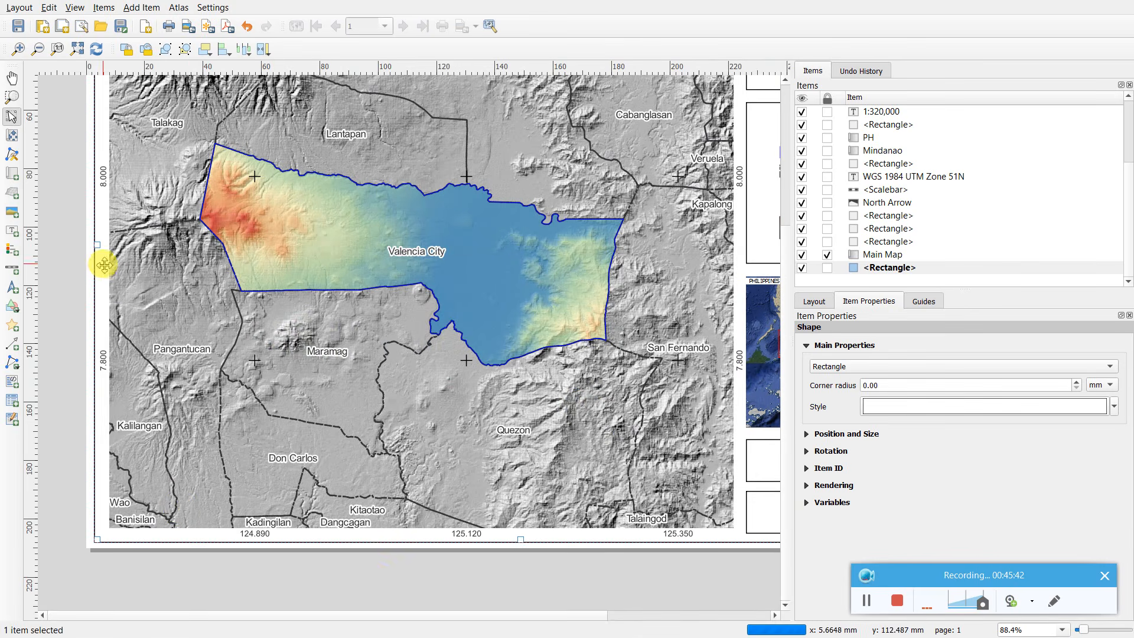
pyautogui.click(431, 569)
pyautogui.scroll(1, 432, 571)
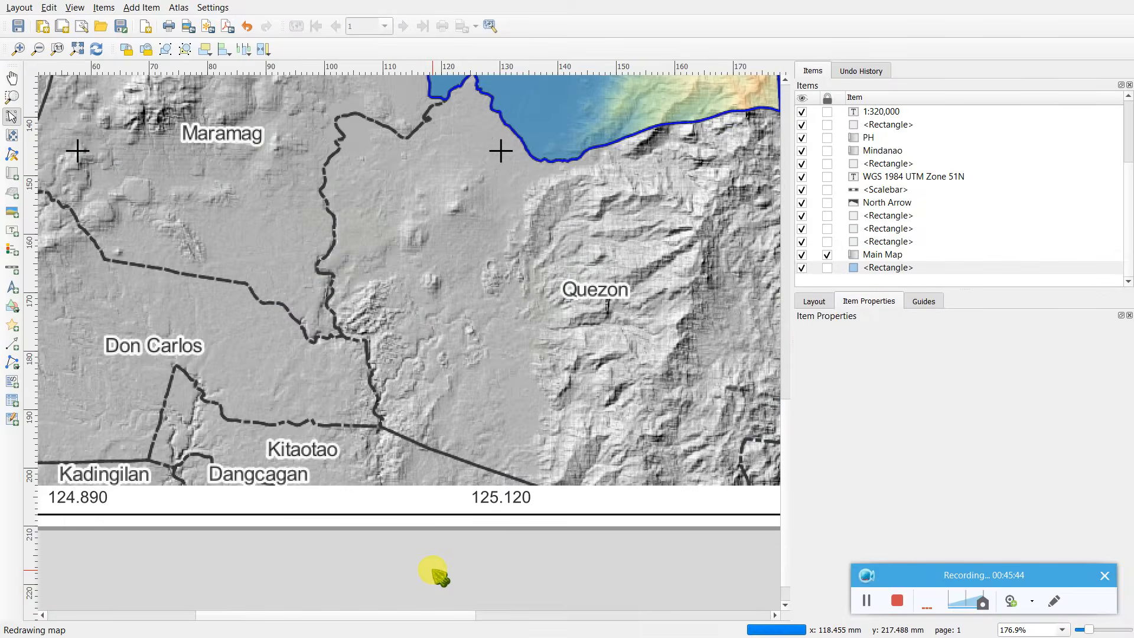
pyautogui.scroll(-2, 433, 571)
pyautogui.click(403, 195)
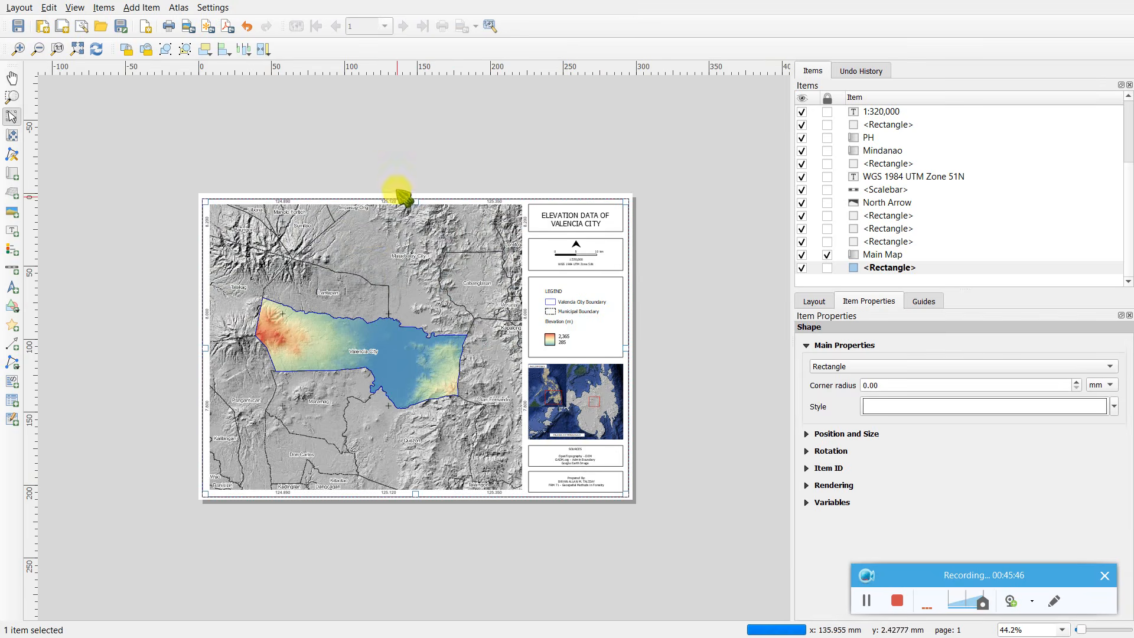
pyautogui.scroll(1, 395, 180)
pyautogui.moveTo(438, 151); pyautogui.dragTo(441, 143)
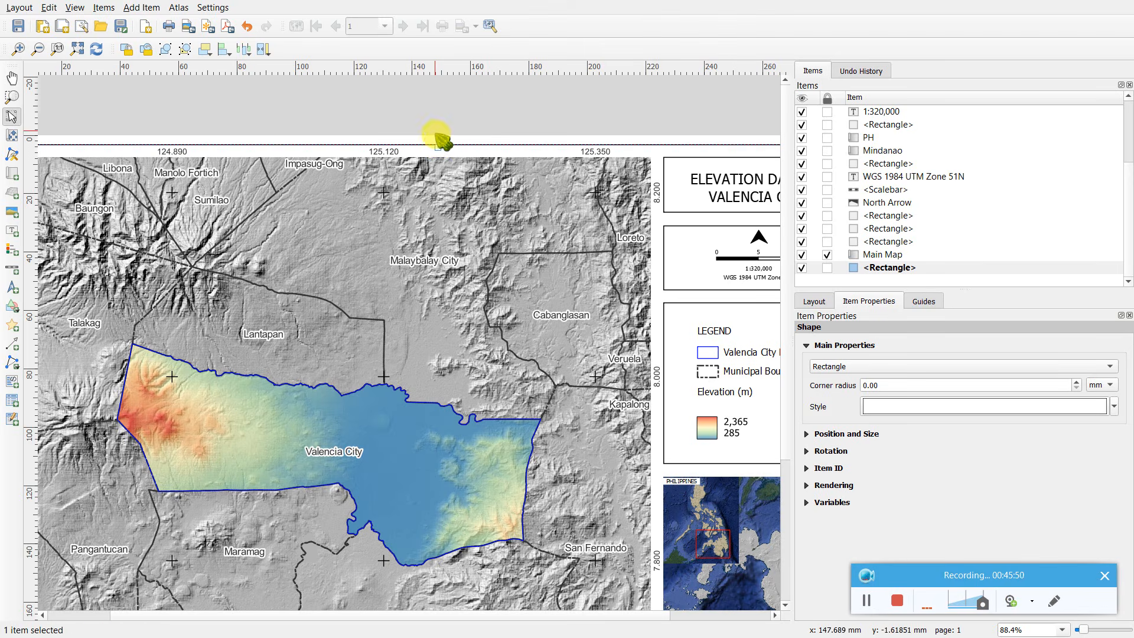
# - Nudge the top edge of the page-border rectangle slightly further upward and review the whole page
pyautogui.moveTo(438, 149); pyautogui.dragTo(438, 147)
pyautogui.click(437, 108)
pyautogui.scroll(-1, 437, 107)
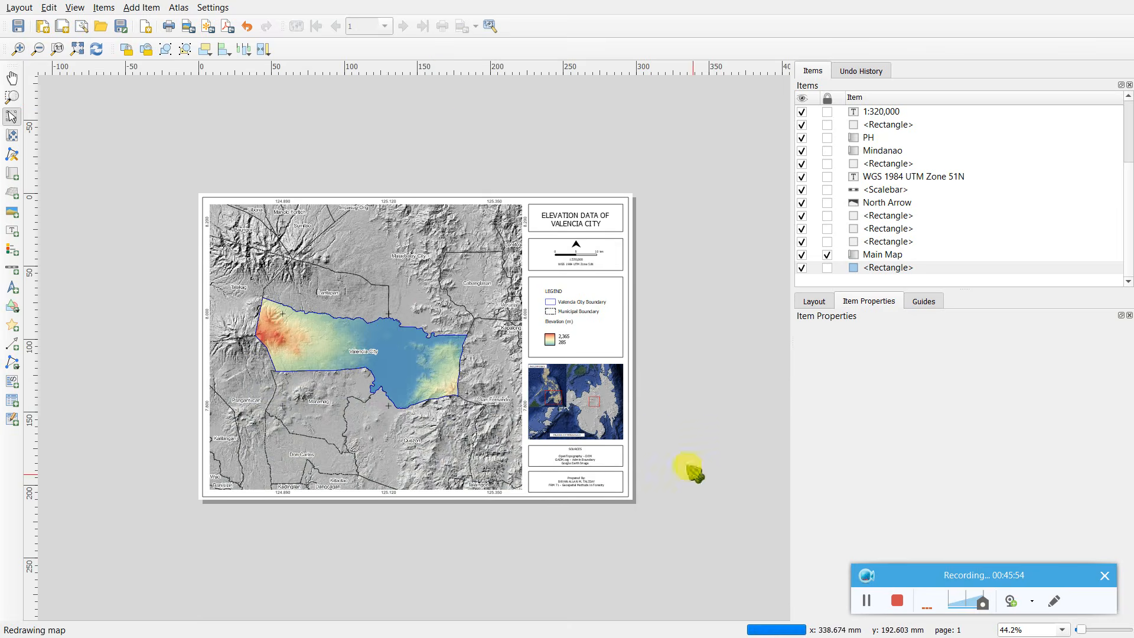
# - Pull the page-border rectangle's right edge inward by about 1 mm and check its margins against the whole page
pyautogui.scroll(1, 608, 431)
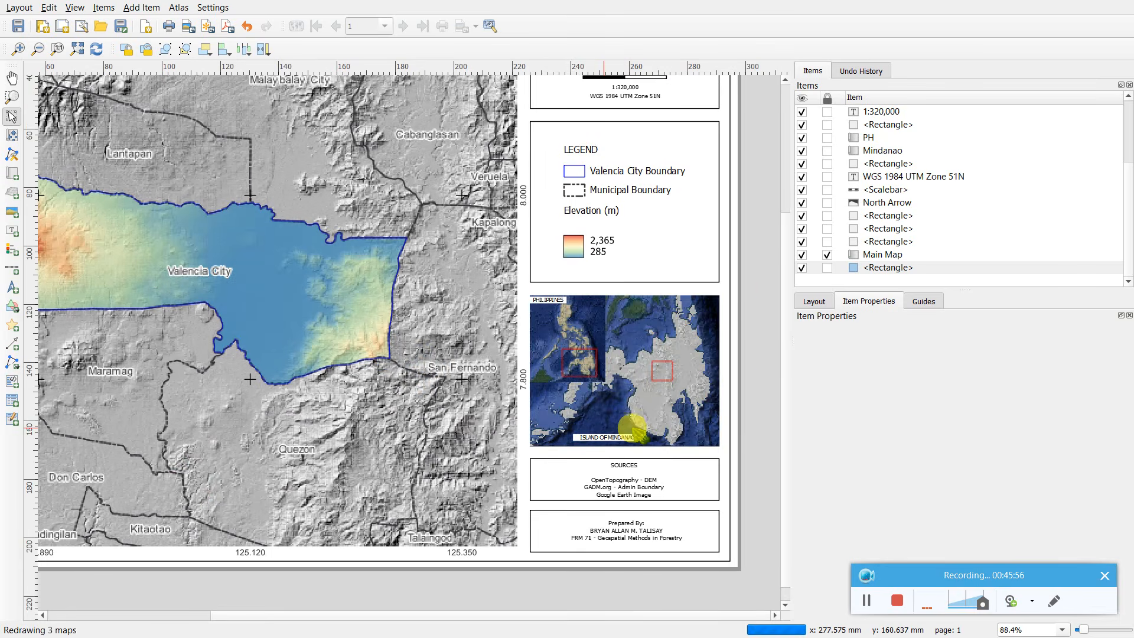
pyautogui.click(731, 313)
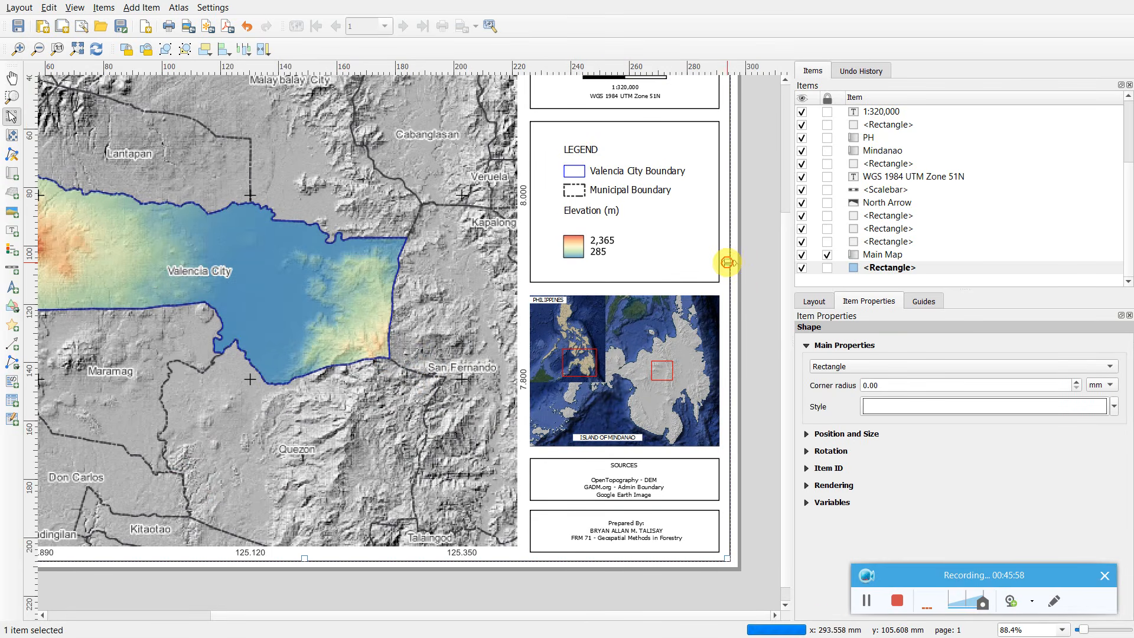
pyautogui.moveTo(727, 262); pyautogui.dragTo(724, 263)
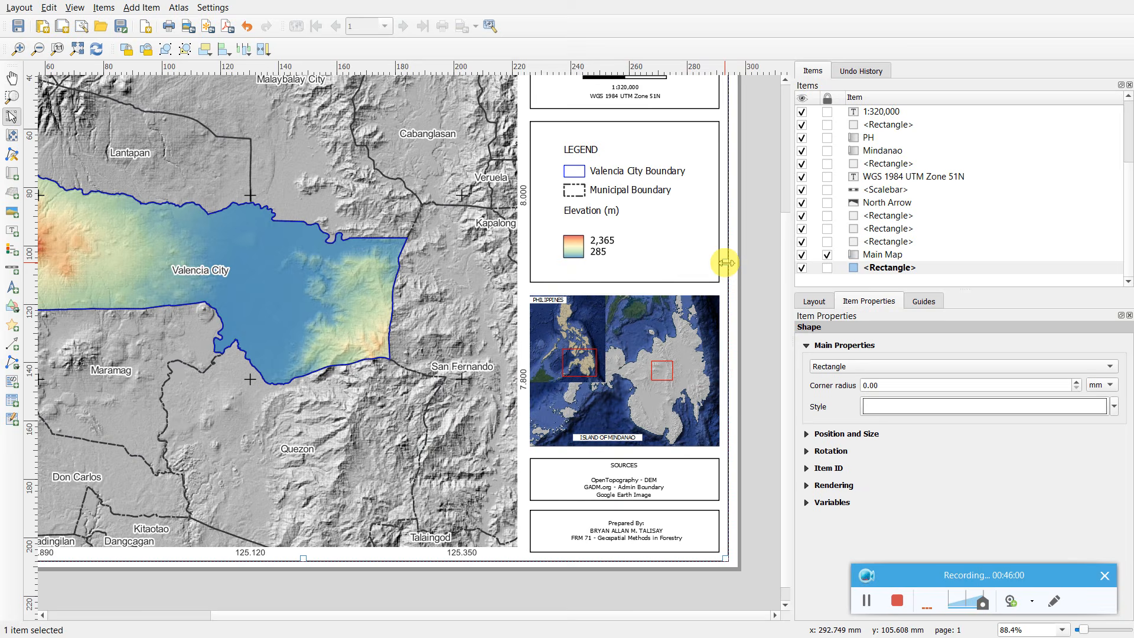
pyautogui.click(764, 247)
pyautogui.scroll(-1, 762, 245)
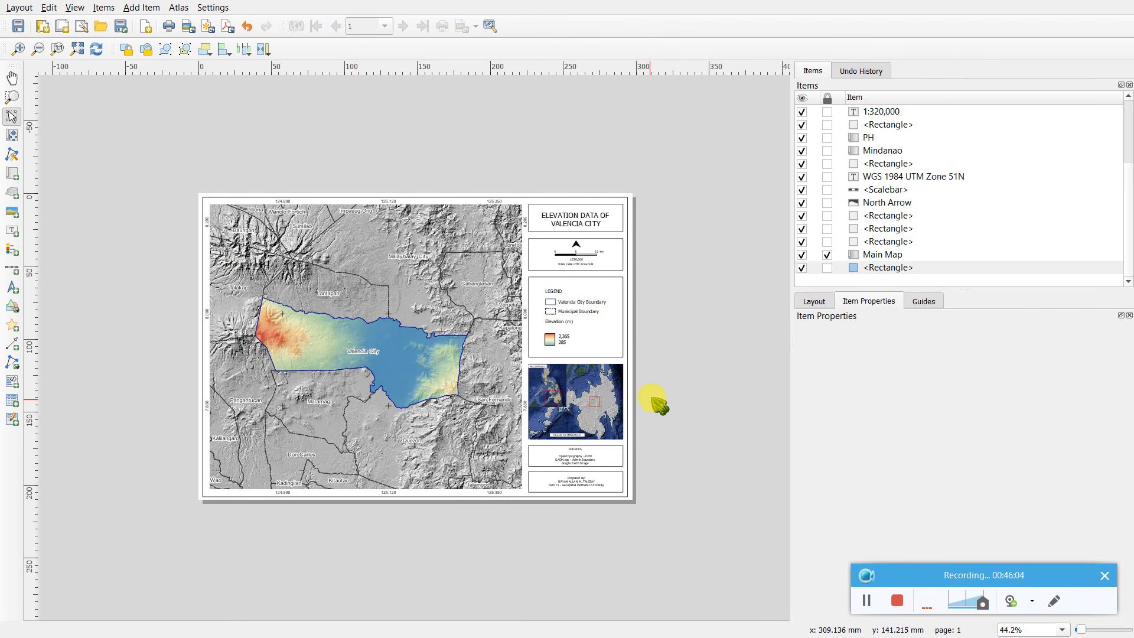
pyautogui.scroll(1, 657, 396)
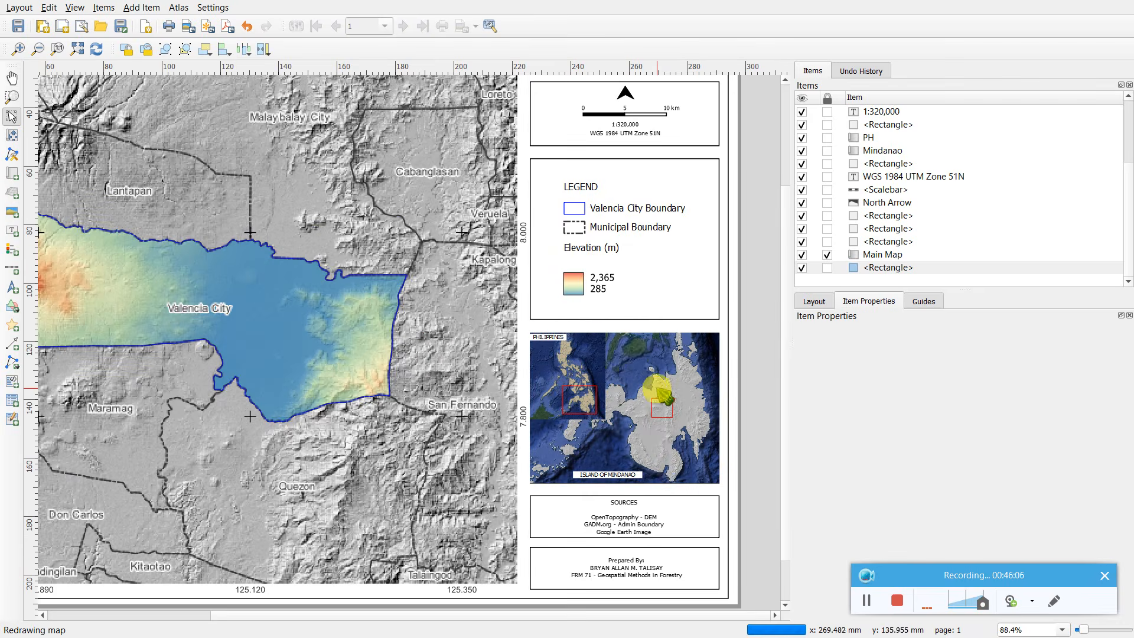
pyautogui.scroll(-1, 629, 352)
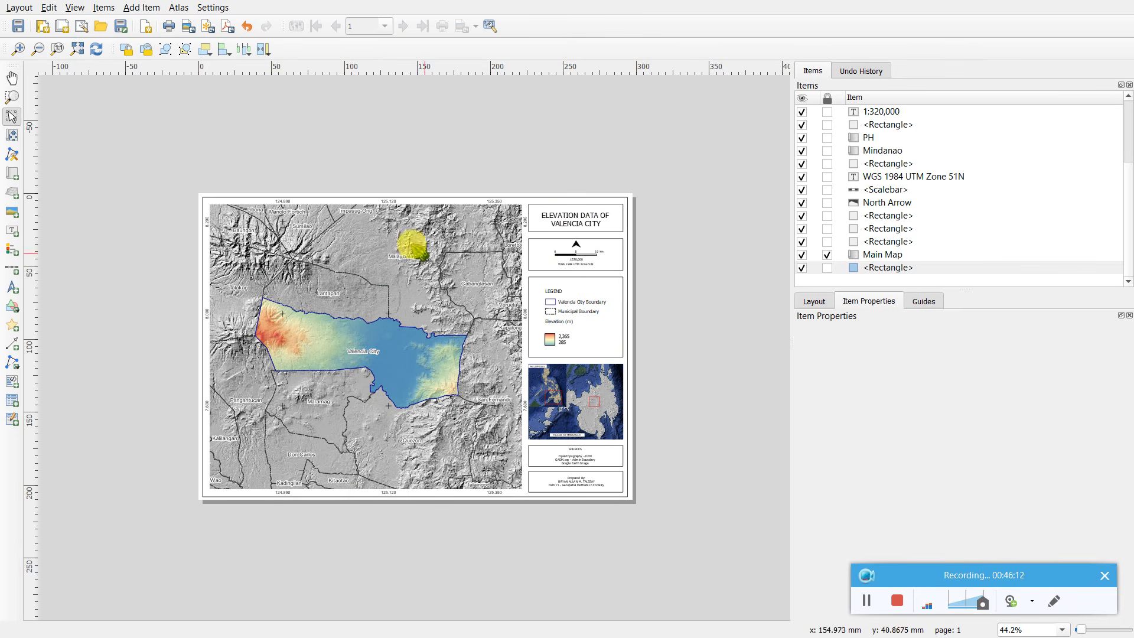
# - With Main Map selected, pan the Mindanao canvas slightly in the main QGIS window, return to the layout and clear the selection
pyautogui.click(880, 255)
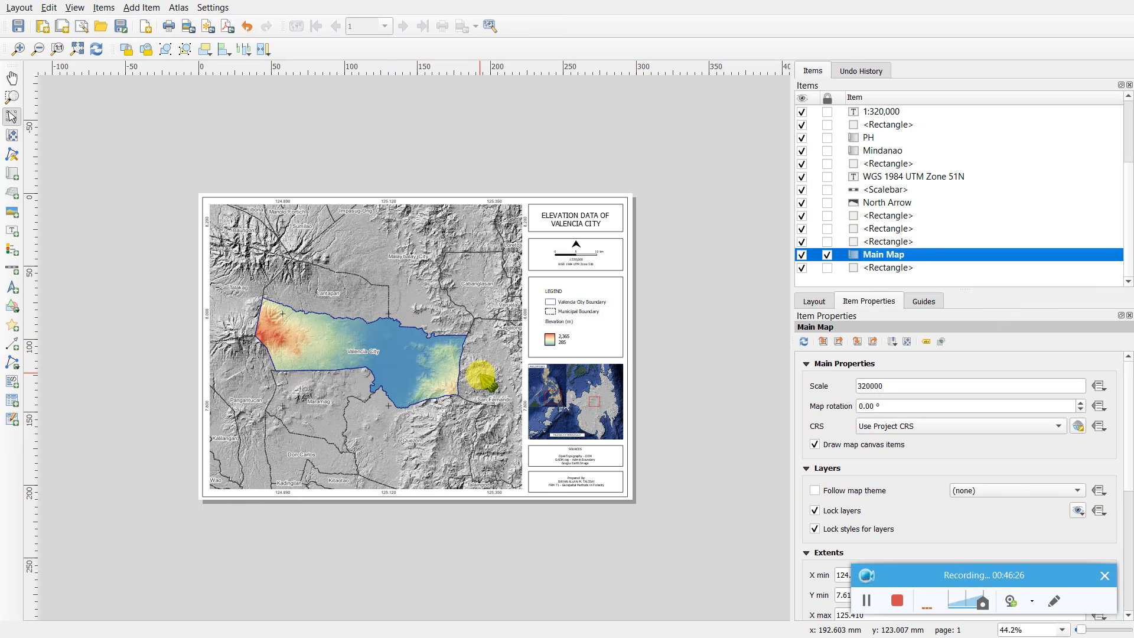
pyautogui.hotkey('alt', 'Tab')
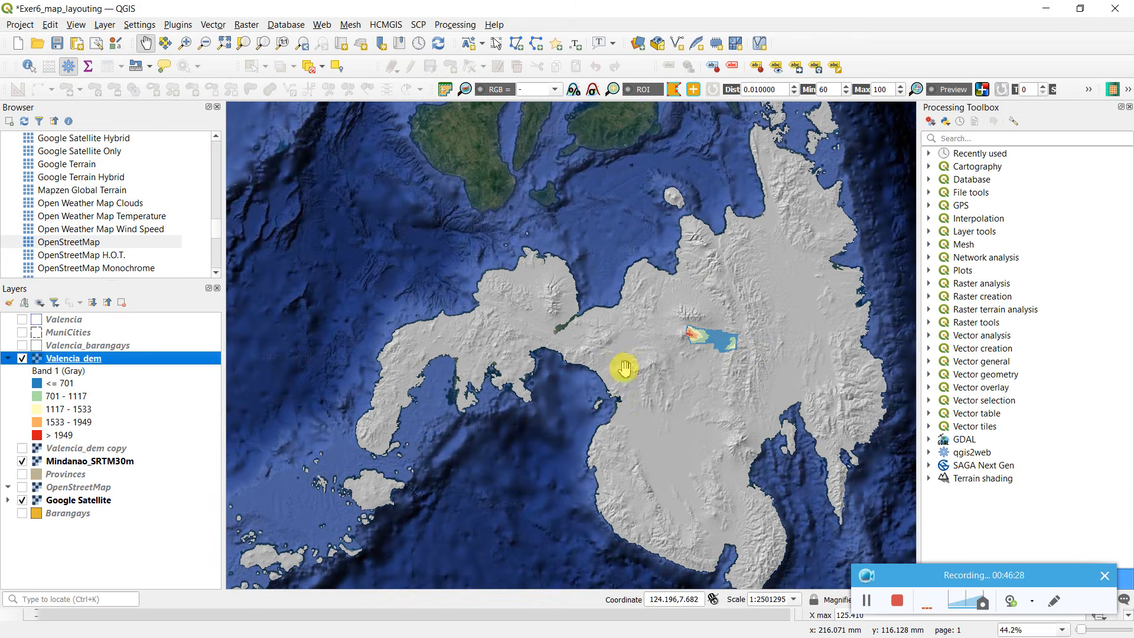
pyautogui.moveTo(763, 349); pyautogui.dragTo(738, 345)
pyautogui.moveTo(718, 312); pyautogui.dragTo(692, 304)
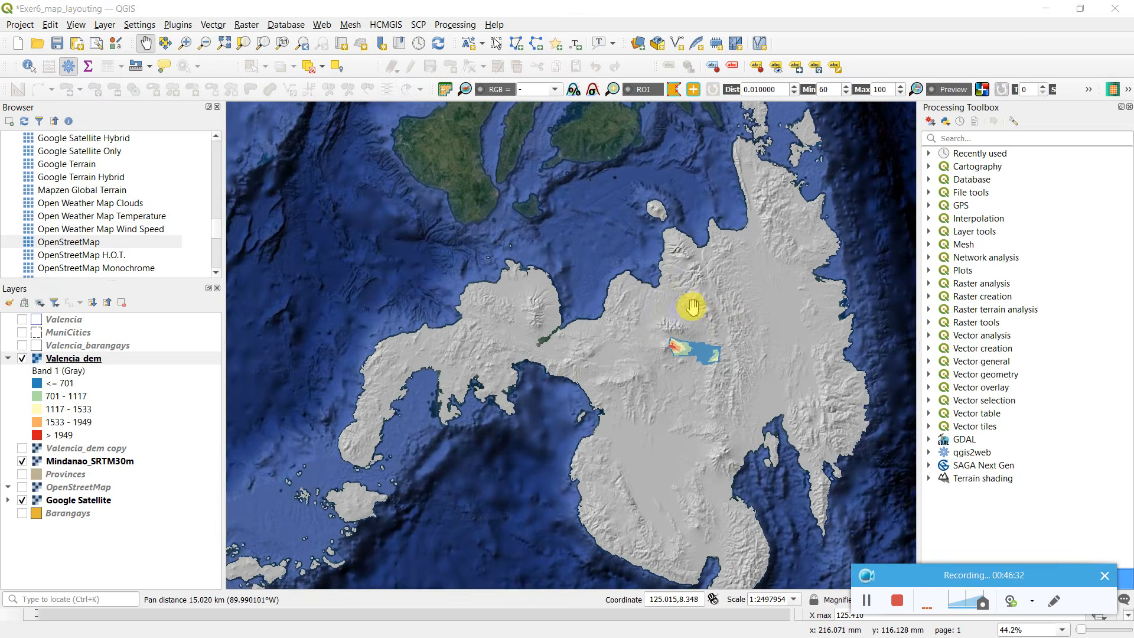
pyautogui.hotkey('alt', 'Tab')
pyautogui.click(404, 569)
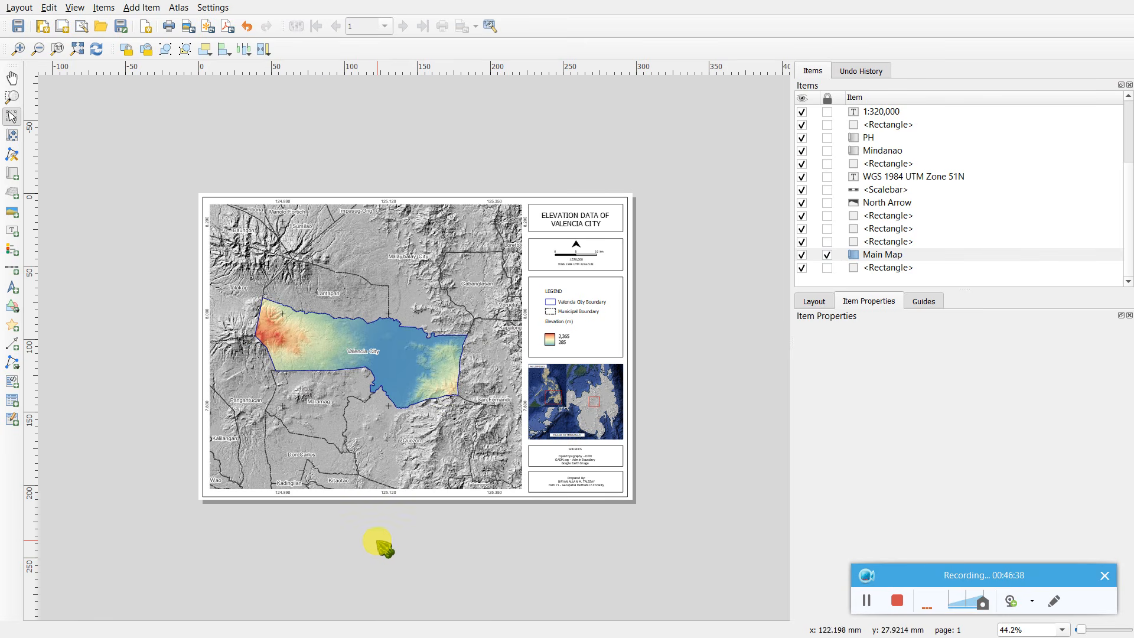
# - Start saving the layout as a template and go up to the Terminalia folder on Local Disk (E:)
pyautogui.click(20, 7)
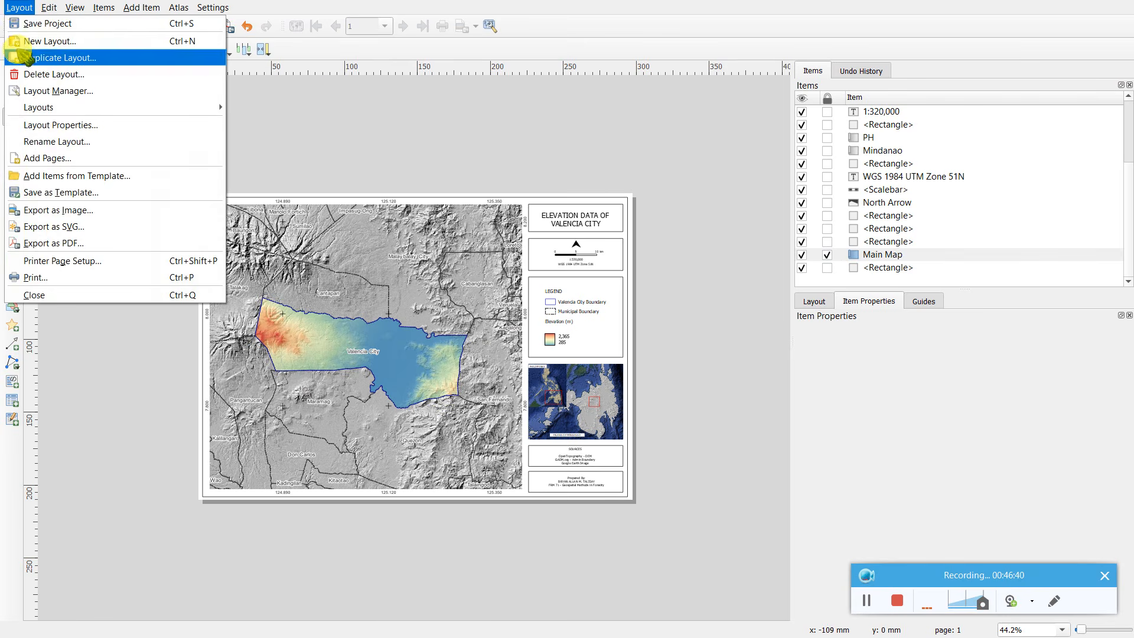
pyautogui.click(376, 164)
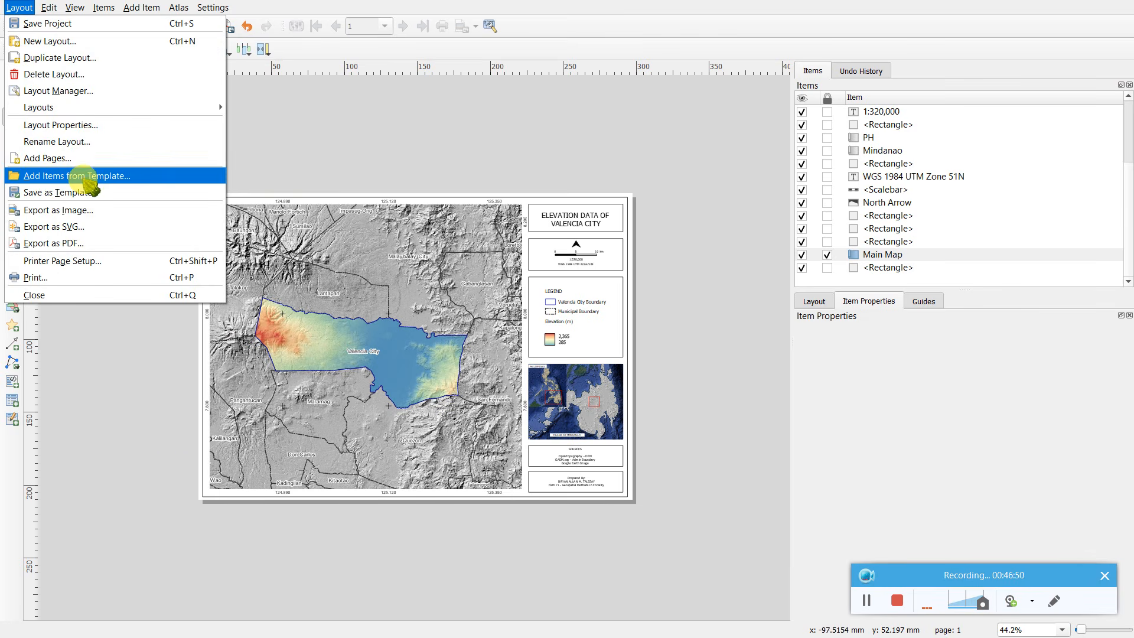
pyautogui.click(210, 203)
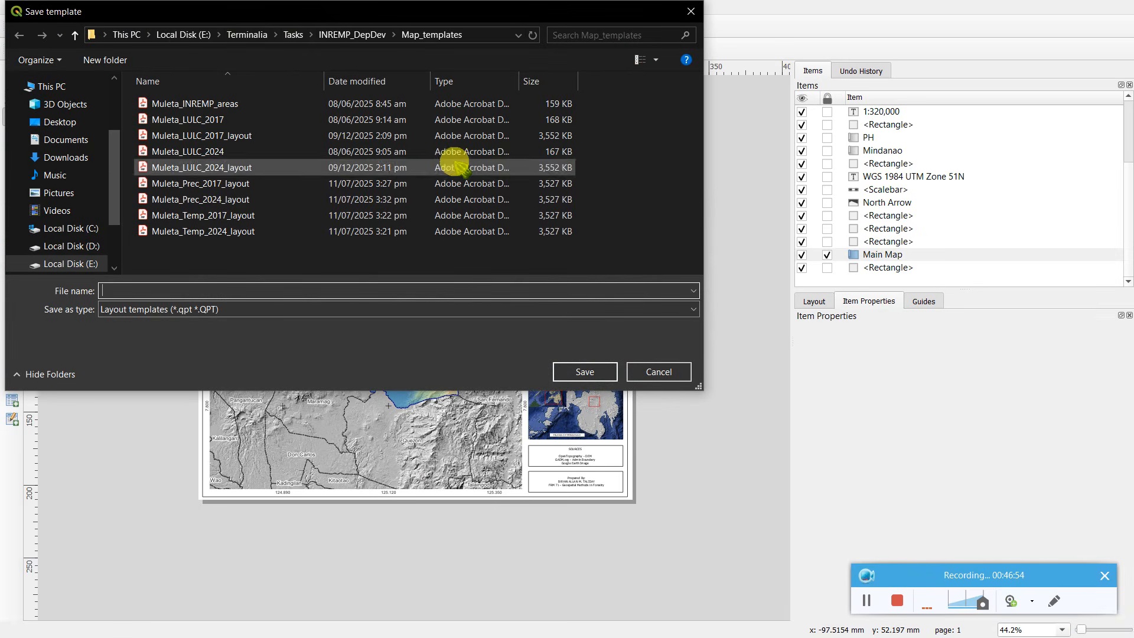
pyautogui.click(290, 36)
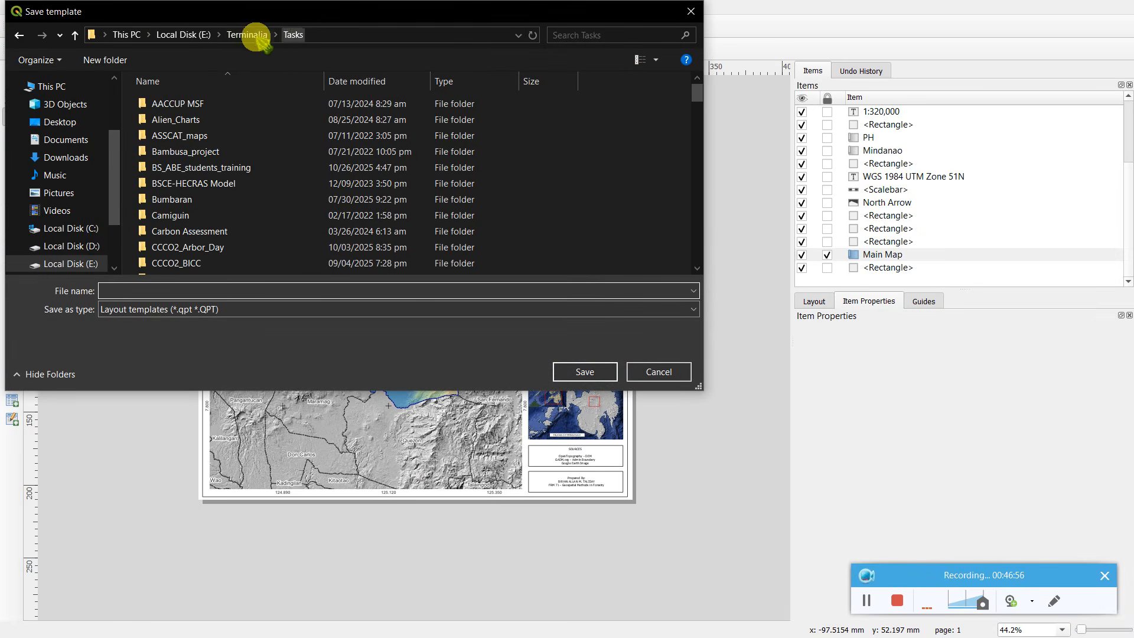
pyautogui.click(244, 36)
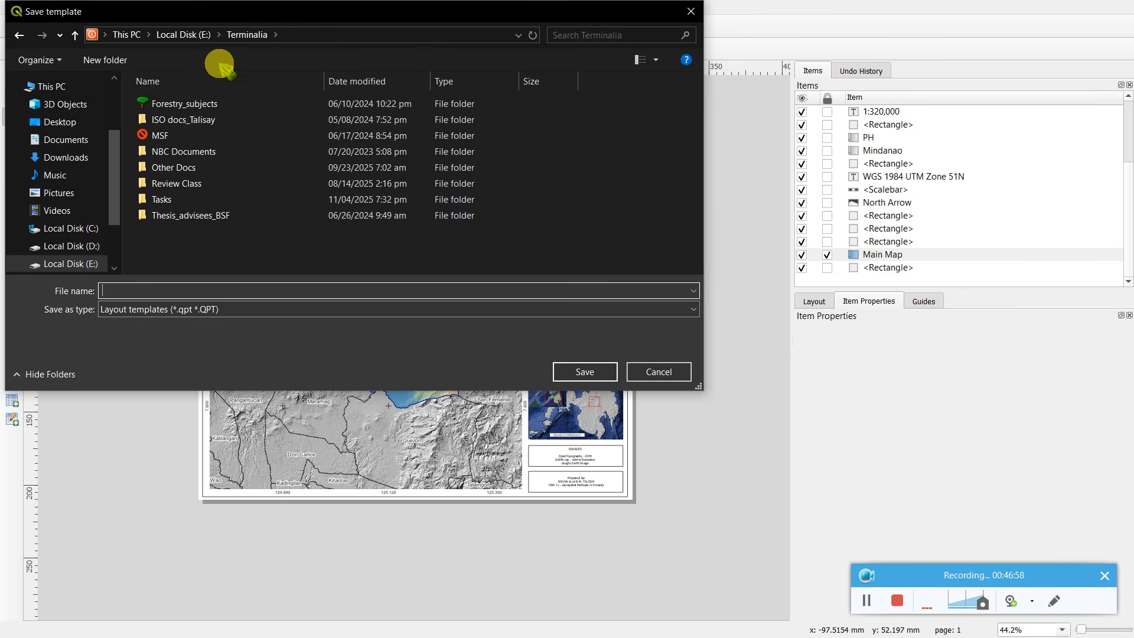
pyautogui.click(184, 102)
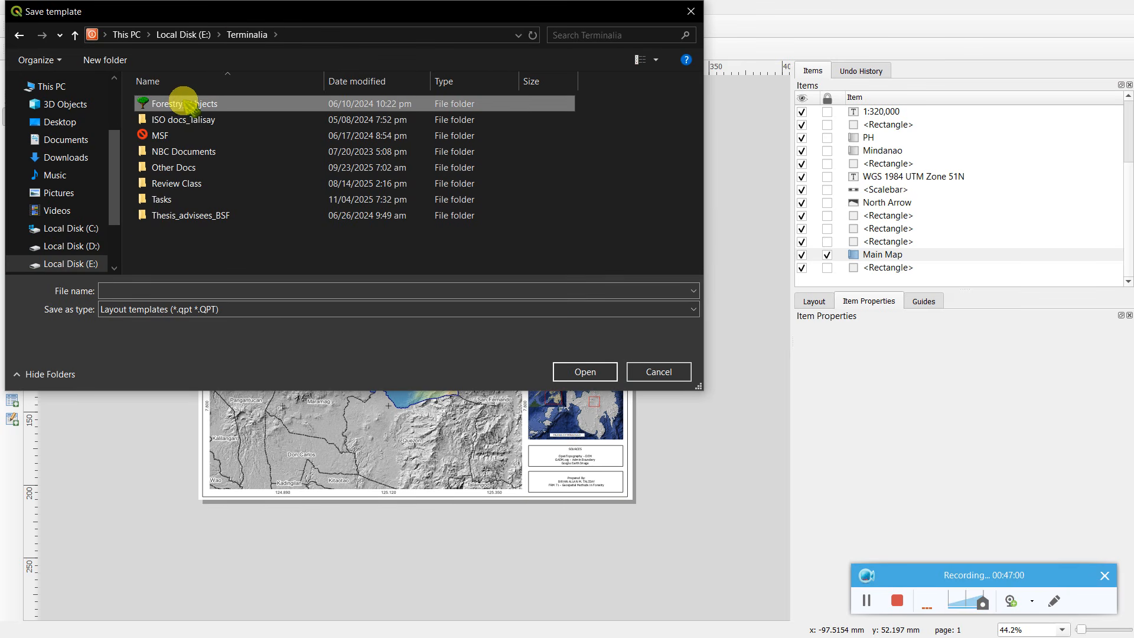
pyautogui.click(200, 239)
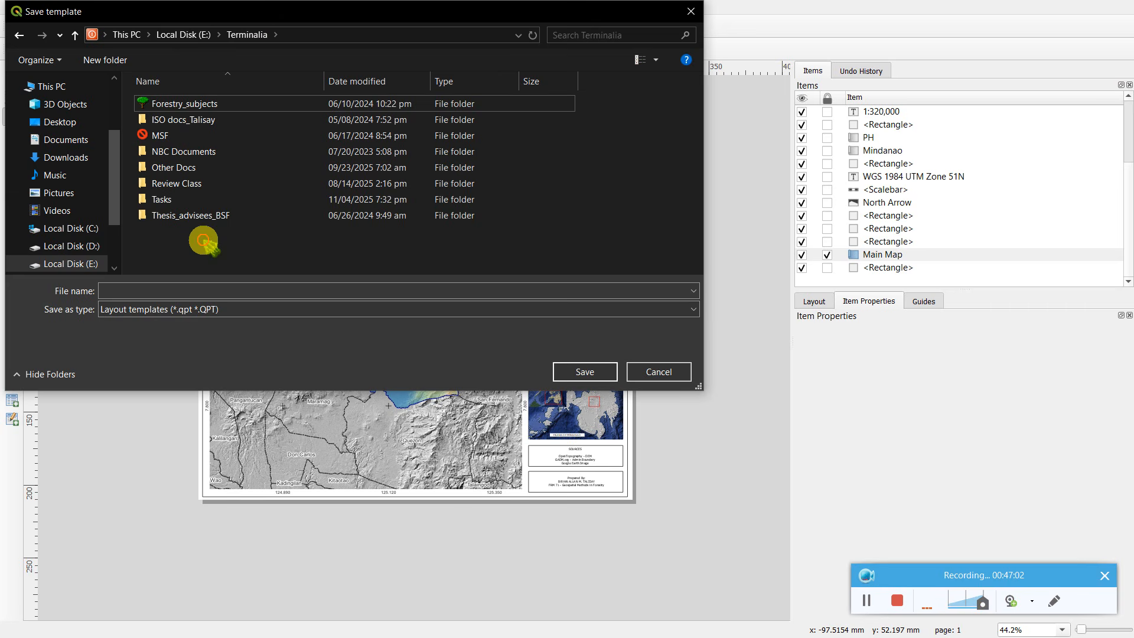
pyautogui.click(201, 199)
pyautogui.click(200, 240)
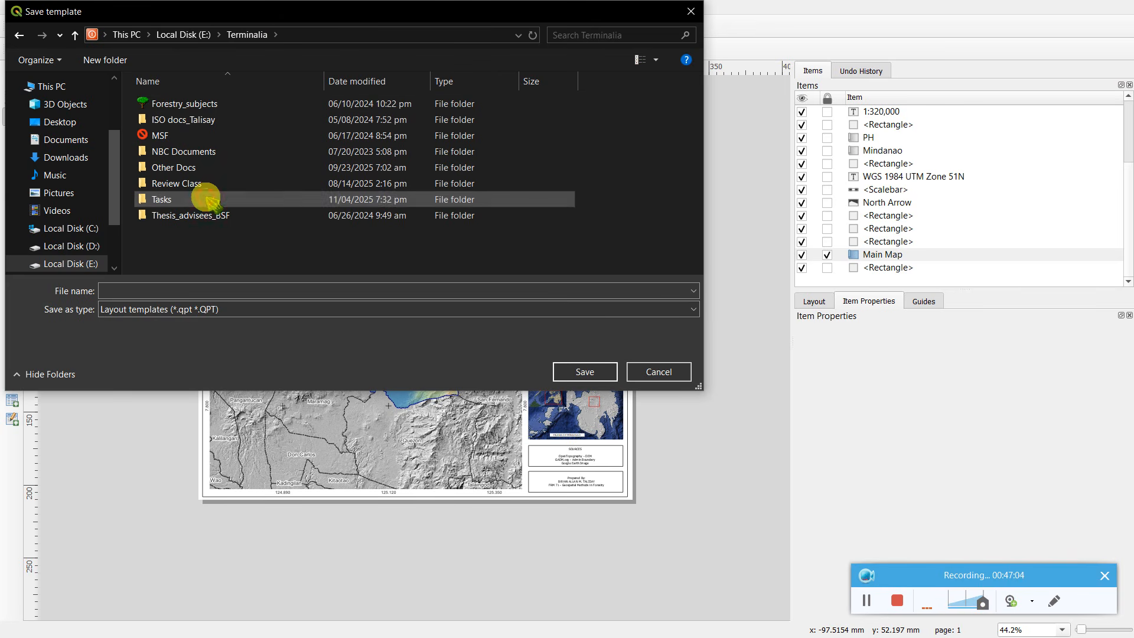
pyautogui.click(207, 199)
pyautogui.click(213, 236)
pyautogui.doubleClick(205, 200)
pyautogui.click(246, 34)
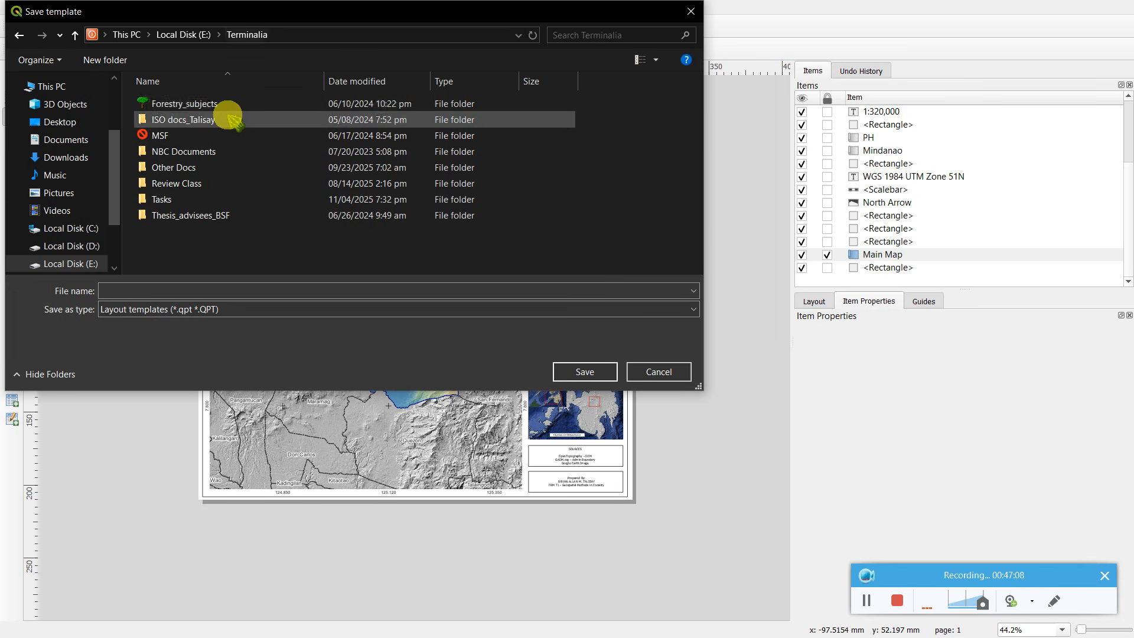
# - Go through Forestry_subjects, FRM71 Geospatial Methods in Forestry, Lab Activity and the instructor's folder to open Exercise 6
pyautogui.click(229, 104)
pyautogui.doubleClick(229, 103)
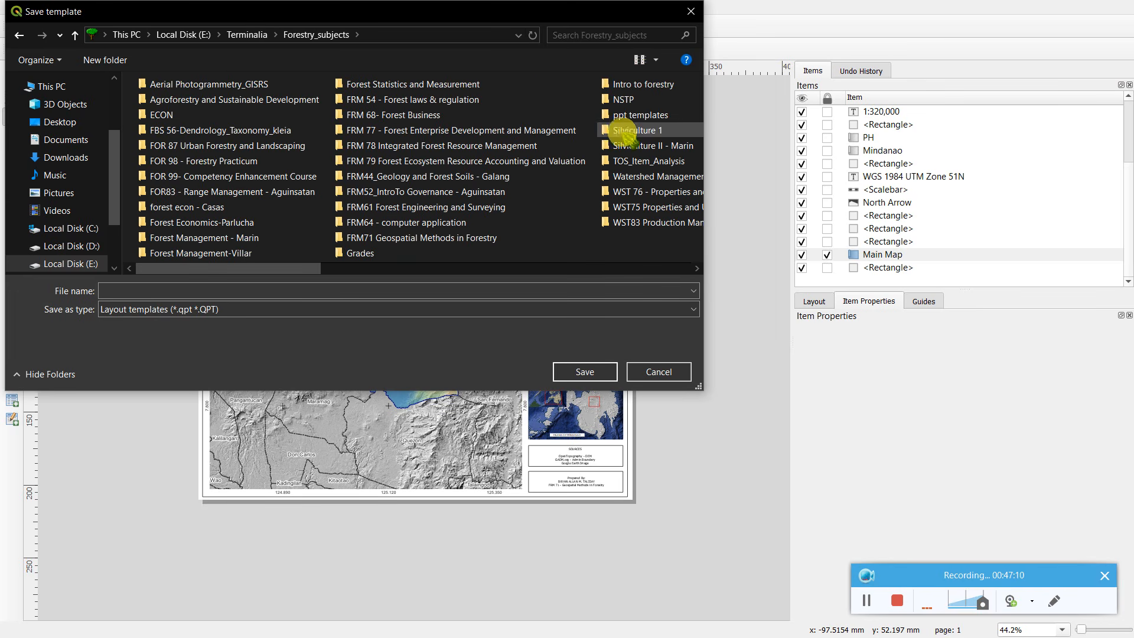
pyautogui.doubleClick(431, 238)
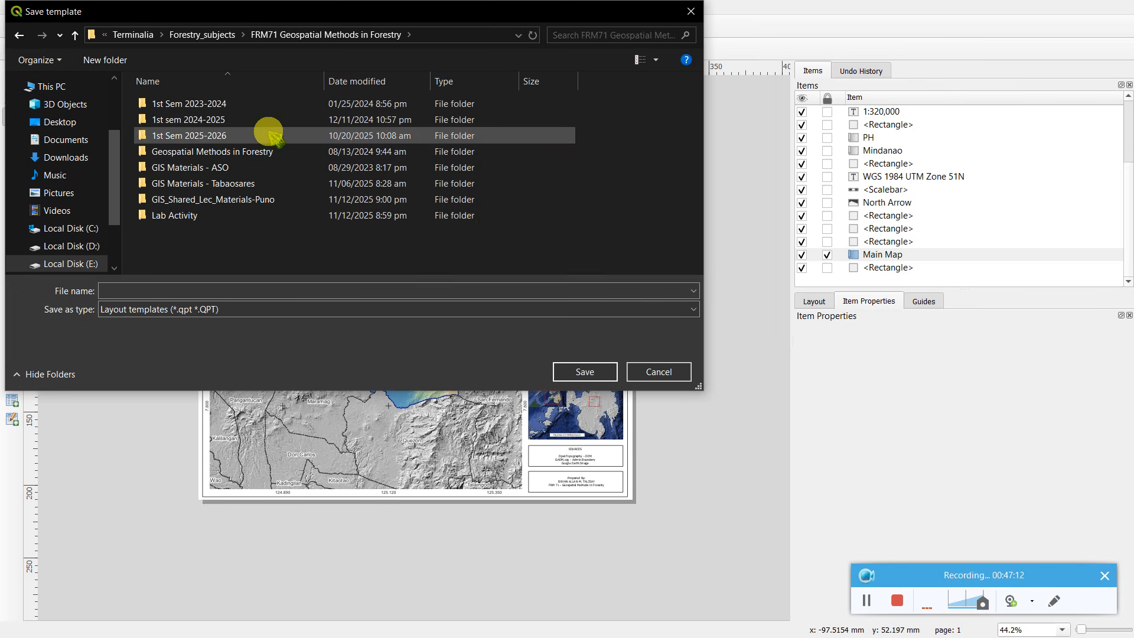
pyautogui.doubleClick(212, 216)
pyautogui.doubleClick(203, 152)
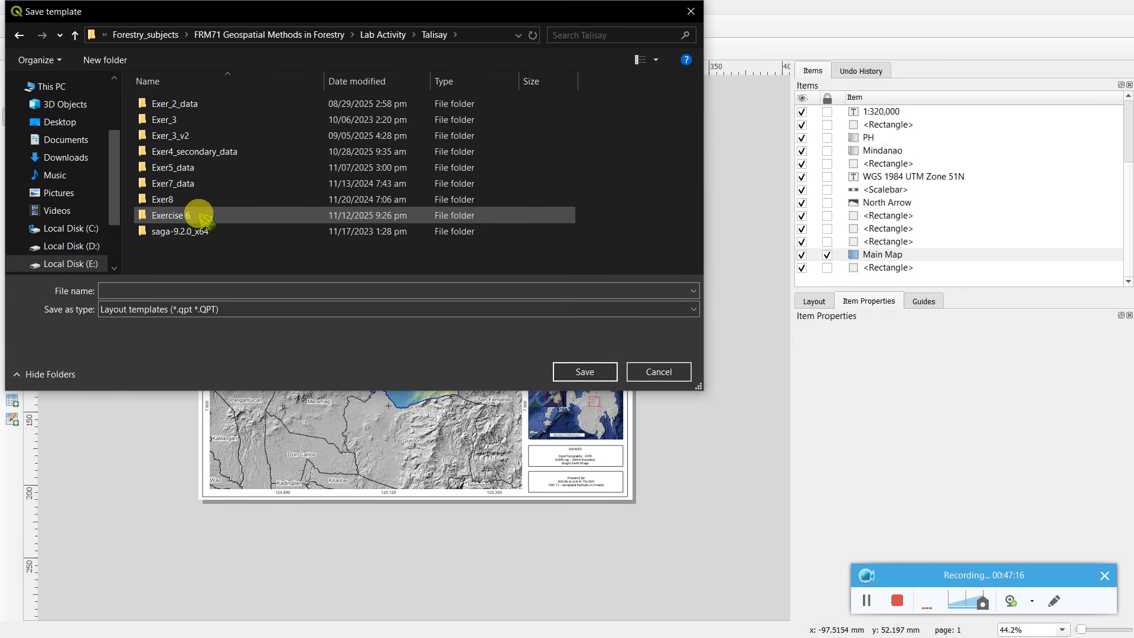
pyautogui.doubleClick(197, 215)
# - Save the layout template in the Exercise 6 folder under the name Location_map_template2
pyautogui.click(202, 290)
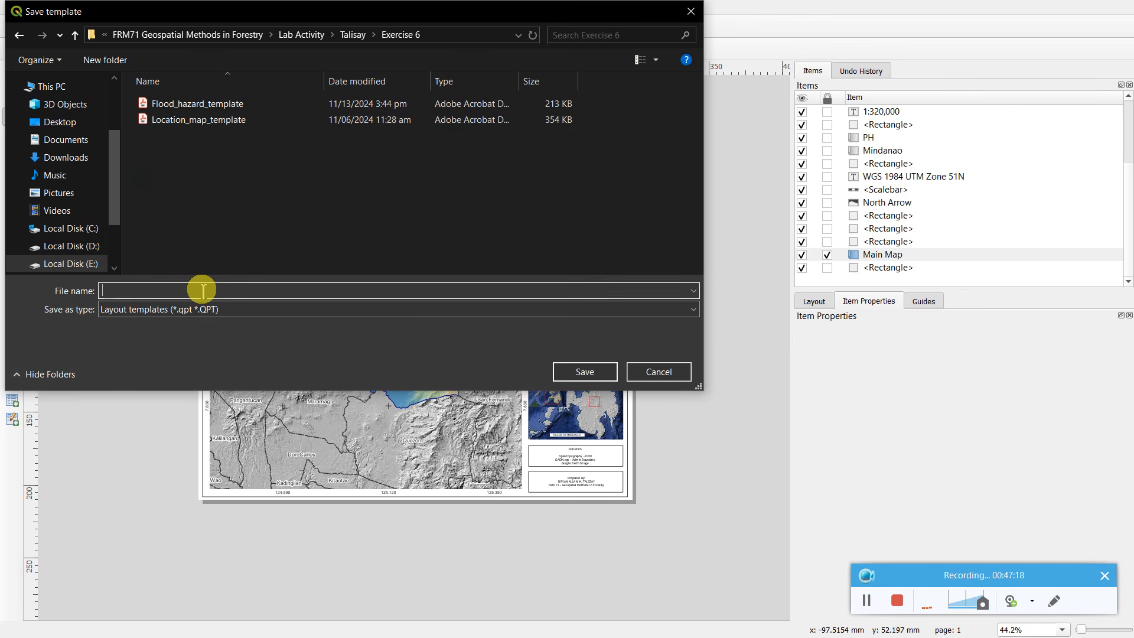
pyautogui.write('oc')
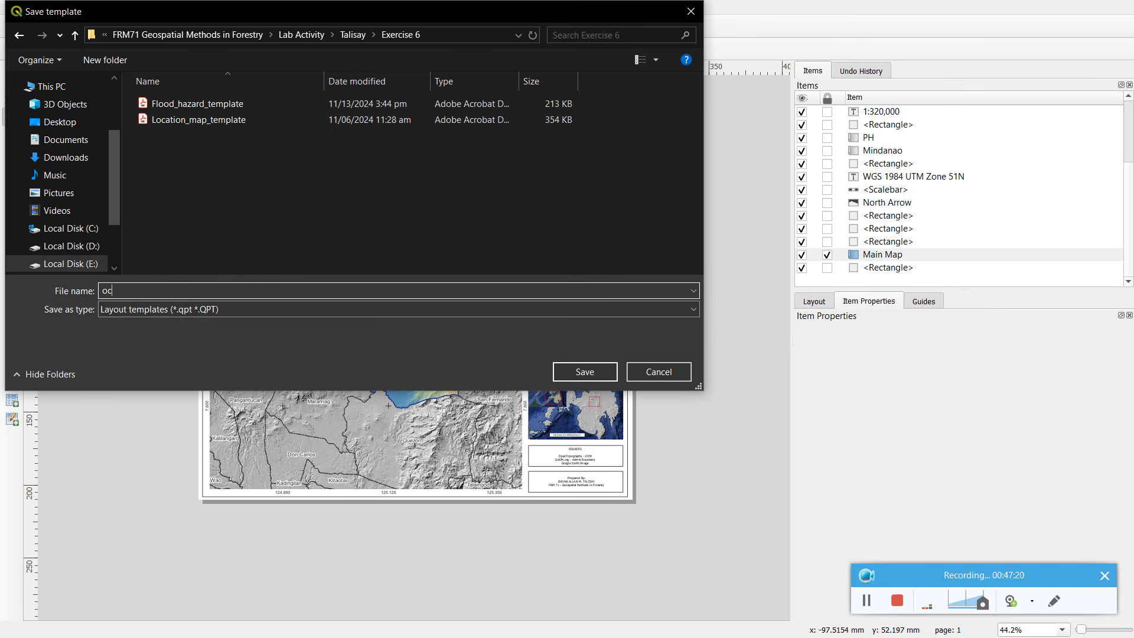
pyautogui.press('BackSpace')
pyautogui.write('Location')
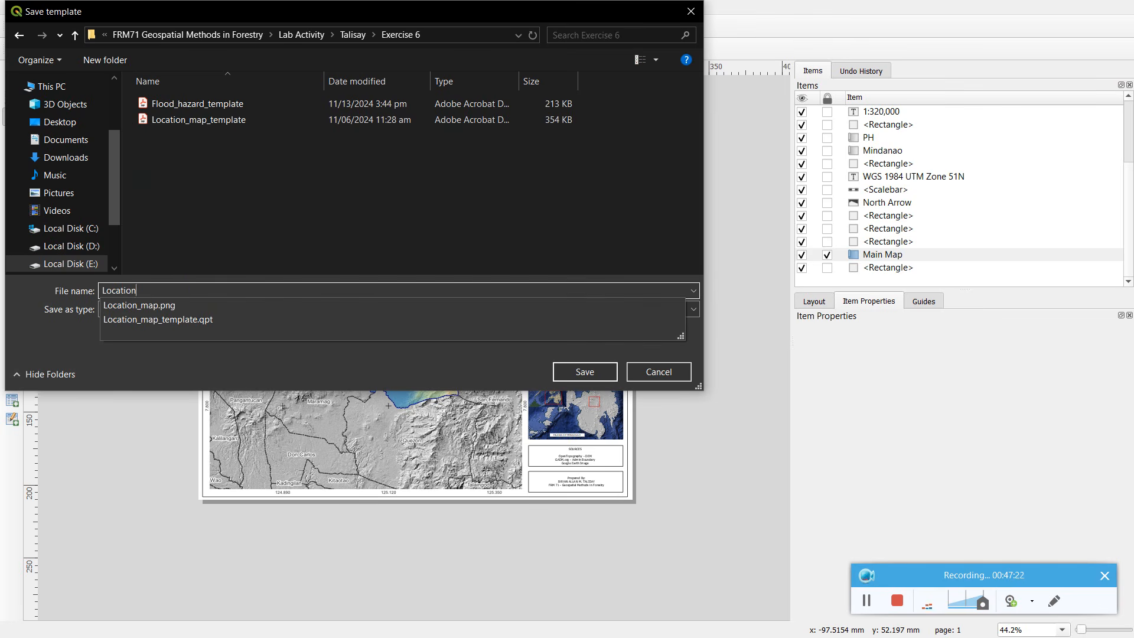
pyautogui.write('_map_template')
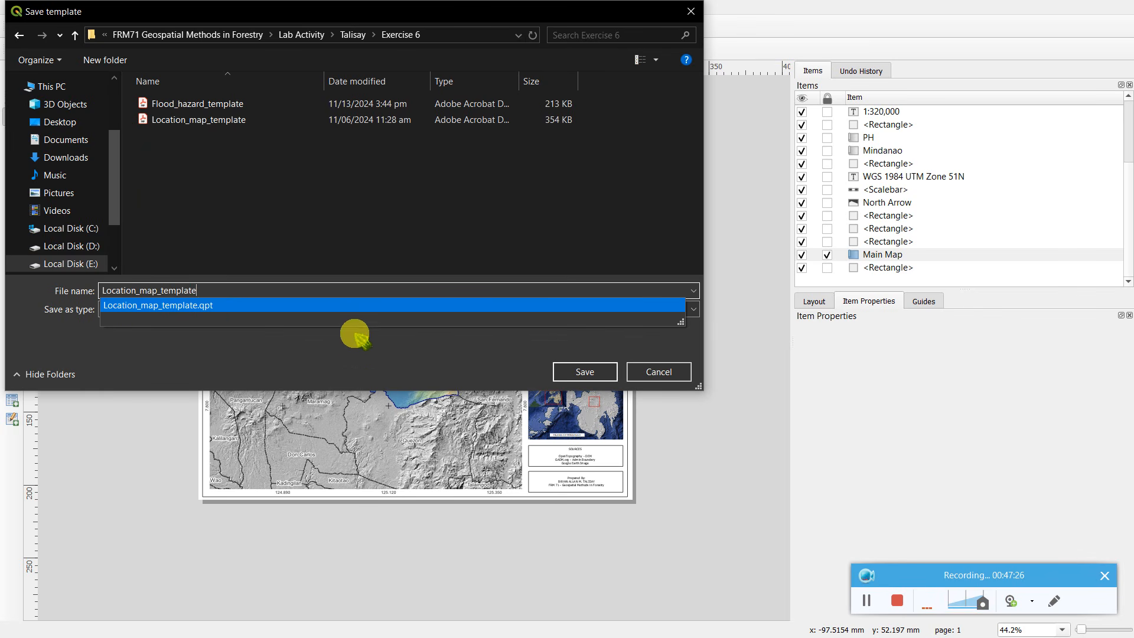
pyautogui.write('2')
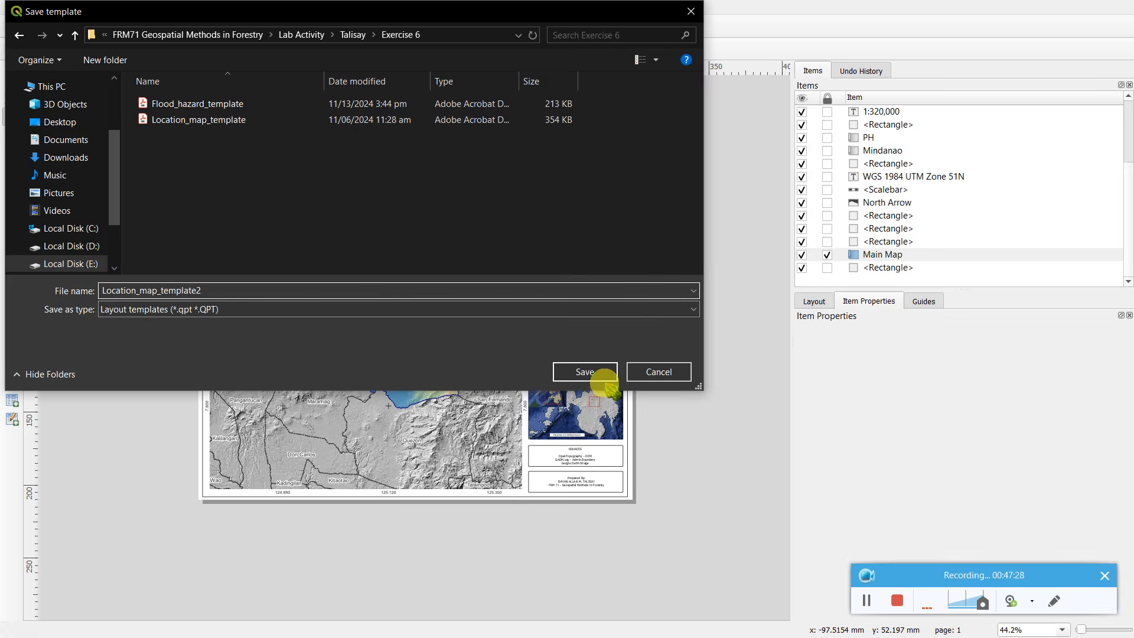
pyautogui.click(582, 372)
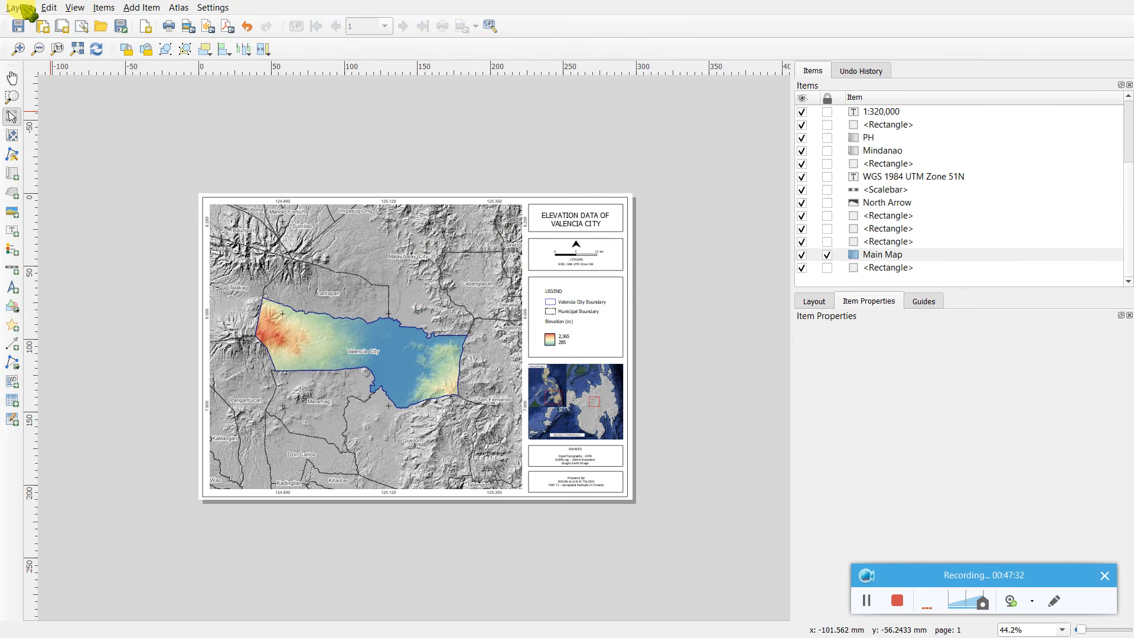
# - Start exporting the layout as a PNG image, naming the file Valencia_Location_map in the Exercise 6 folder
pyautogui.click(24, 7)
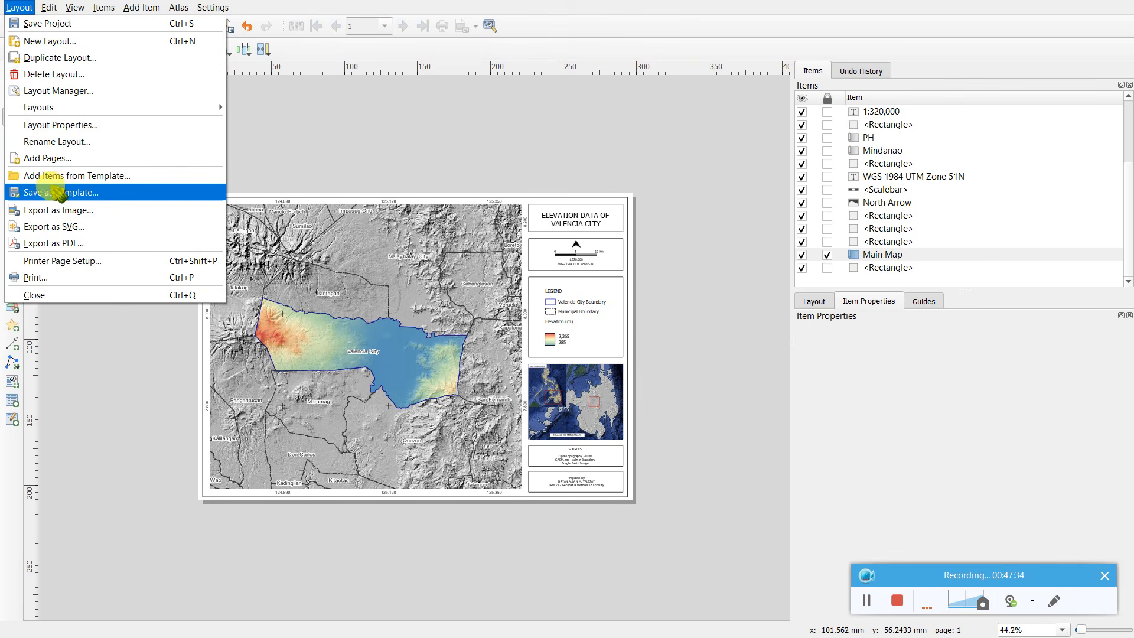
pyautogui.click(66, 214)
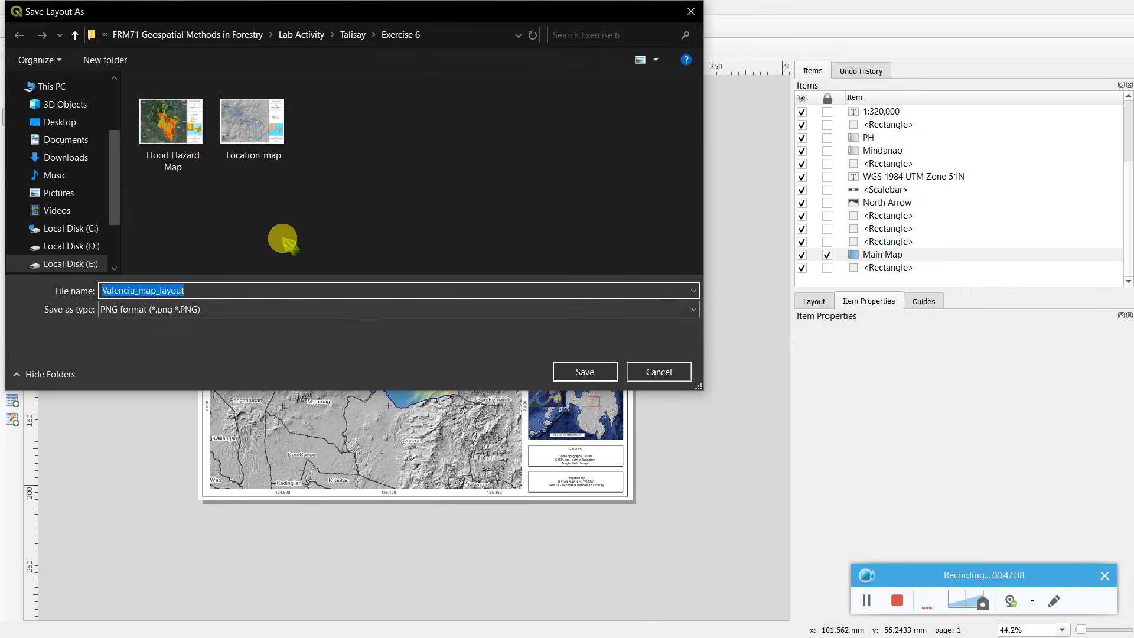
pyautogui.click(294, 201)
pyautogui.click(253, 144)
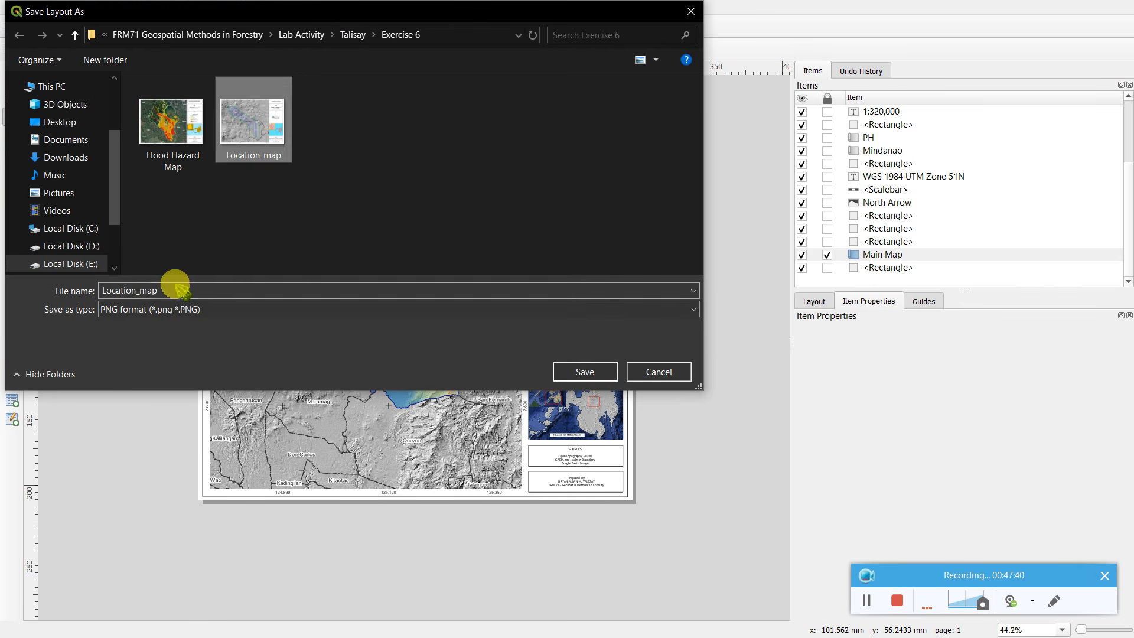
pyautogui.doubleClick(189, 288)
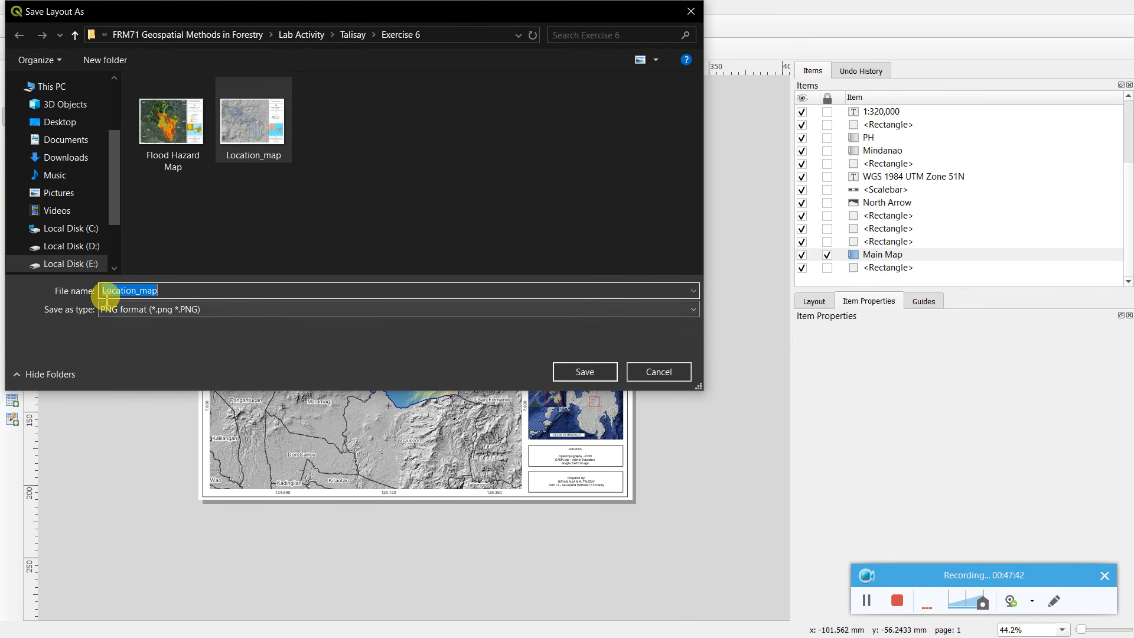
pyautogui.click(99, 296)
pyautogui.write('Valencia_')
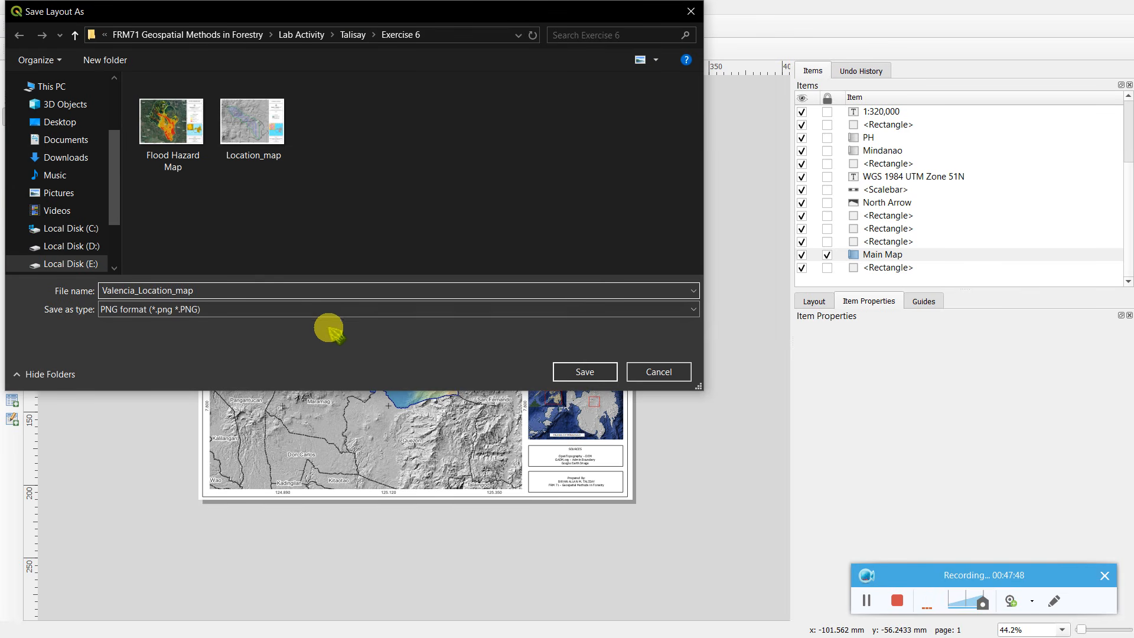
pyautogui.click(558, 371)
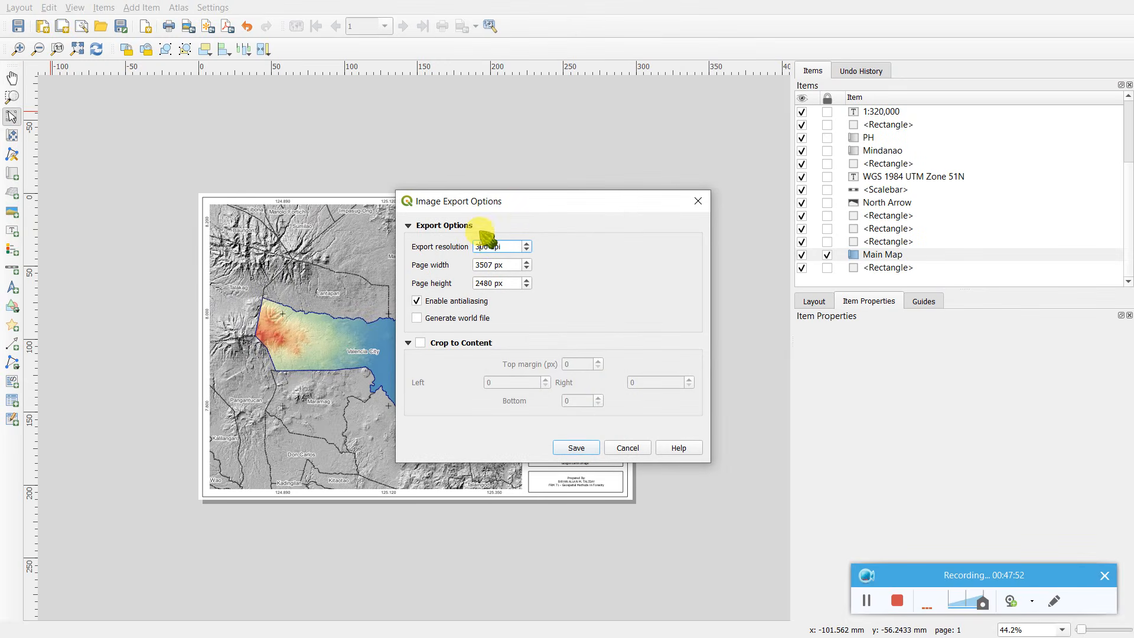
# - Set the export resolution to 200 dpi, keeping antialiasing enabled, and save the layout image
pyautogui.moveTo(517, 202); pyautogui.dragTo(545, 225)
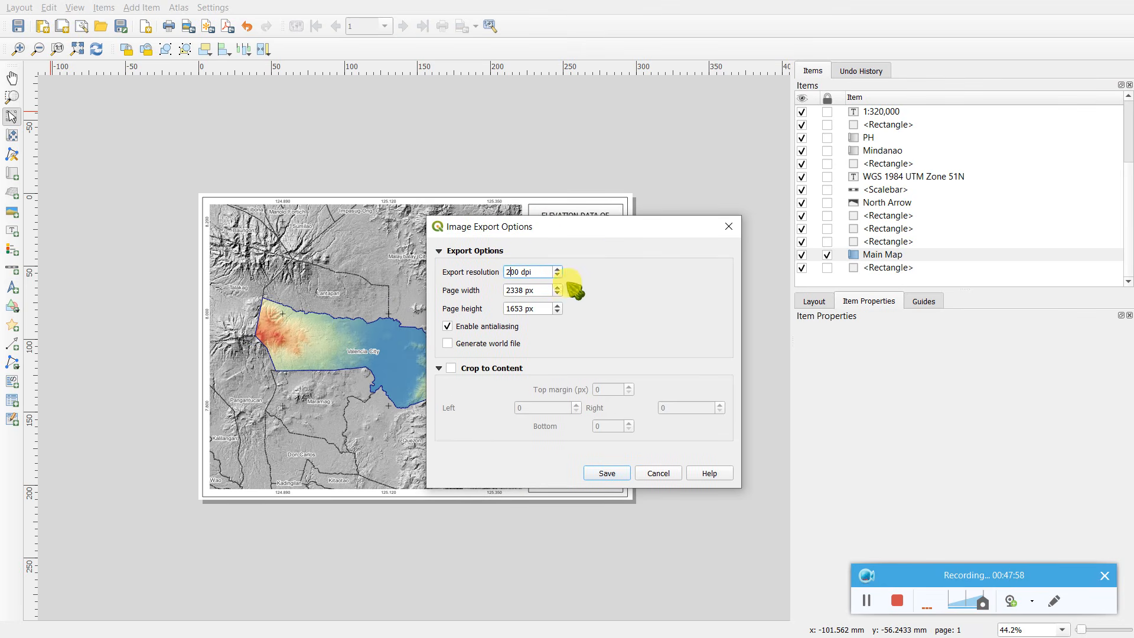
pyautogui.click(607, 473)
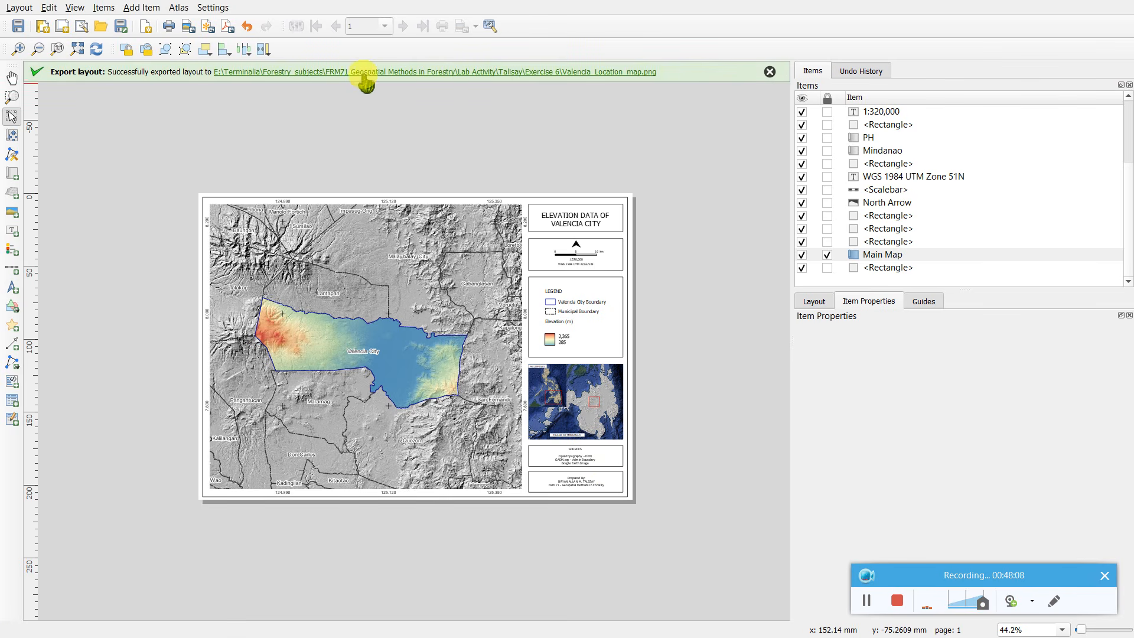
# - Show the exported file's folder in File Explorer and open Valencia_Location_map in Photos to check the finished map
pyautogui.click(453, 72)
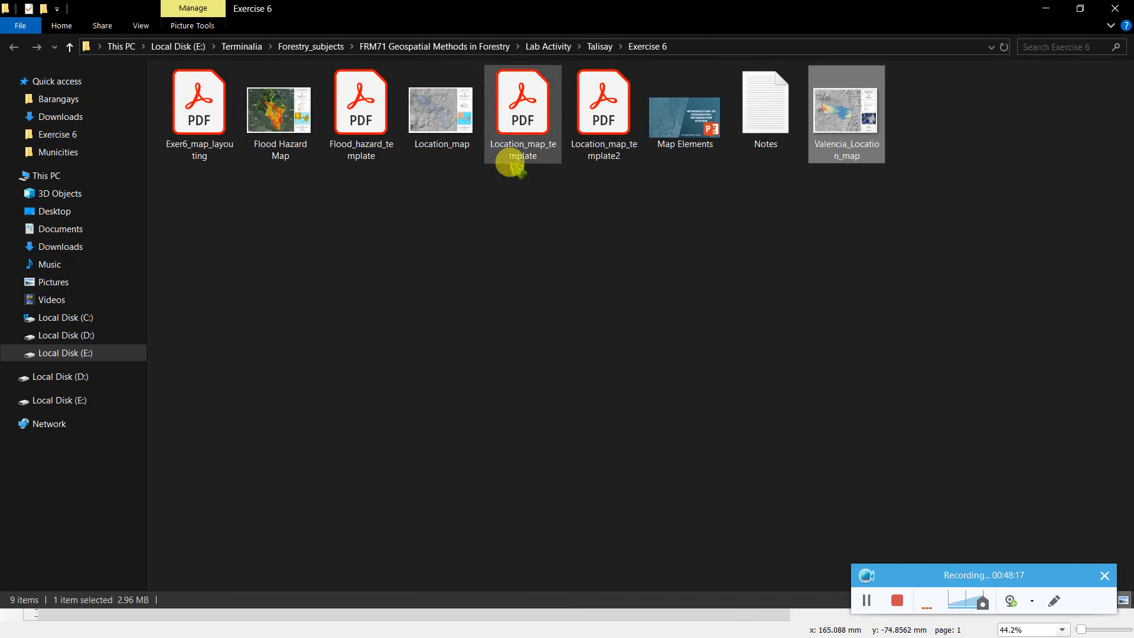
pyautogui.click(905, 325)
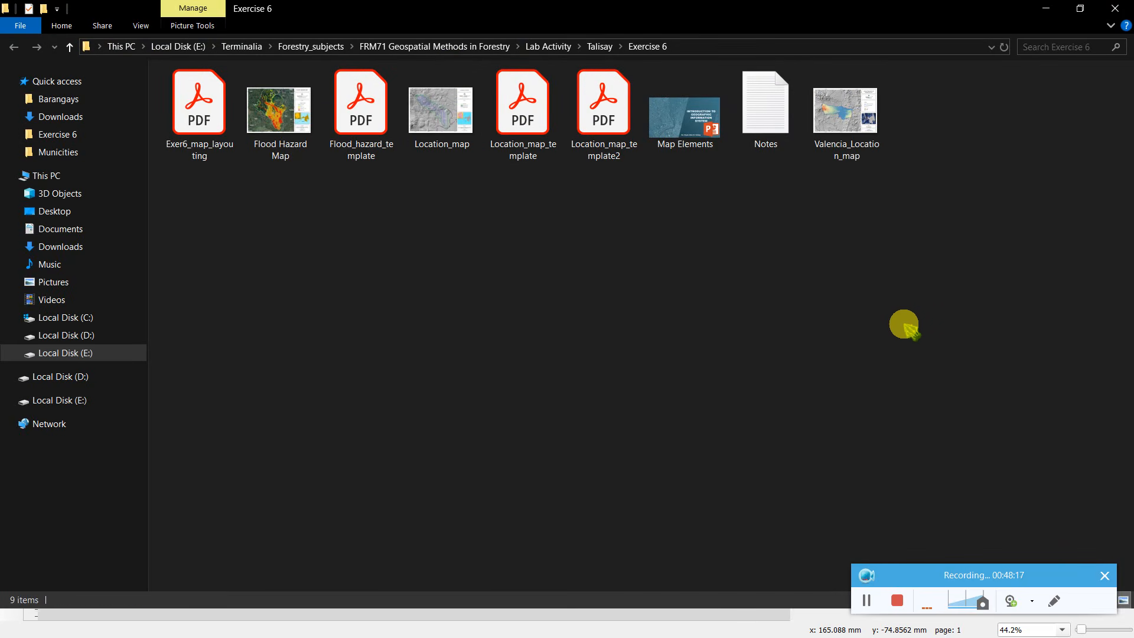
pyautogui.click(847, 146)
pyautogui.click(818, 284)
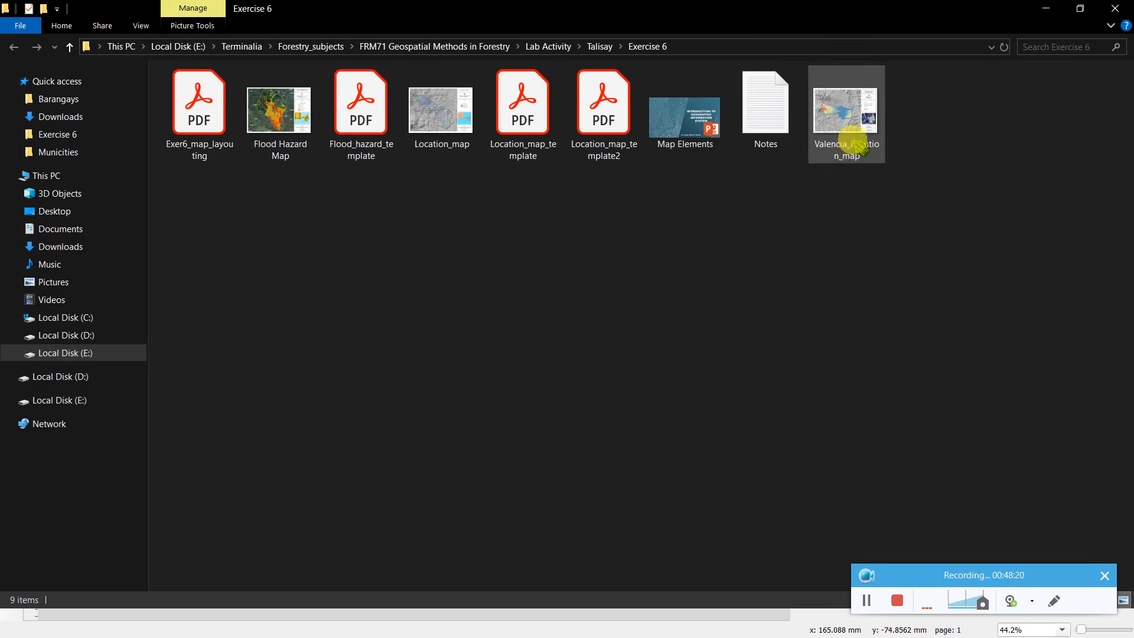
pyautogui.doubleClick(854, 142)
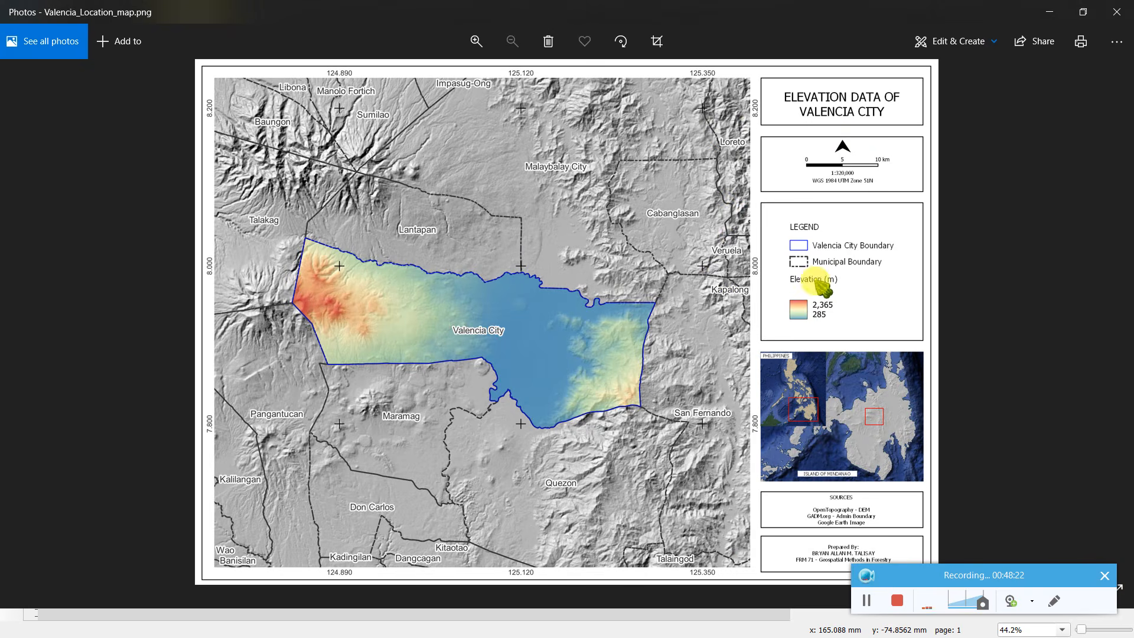